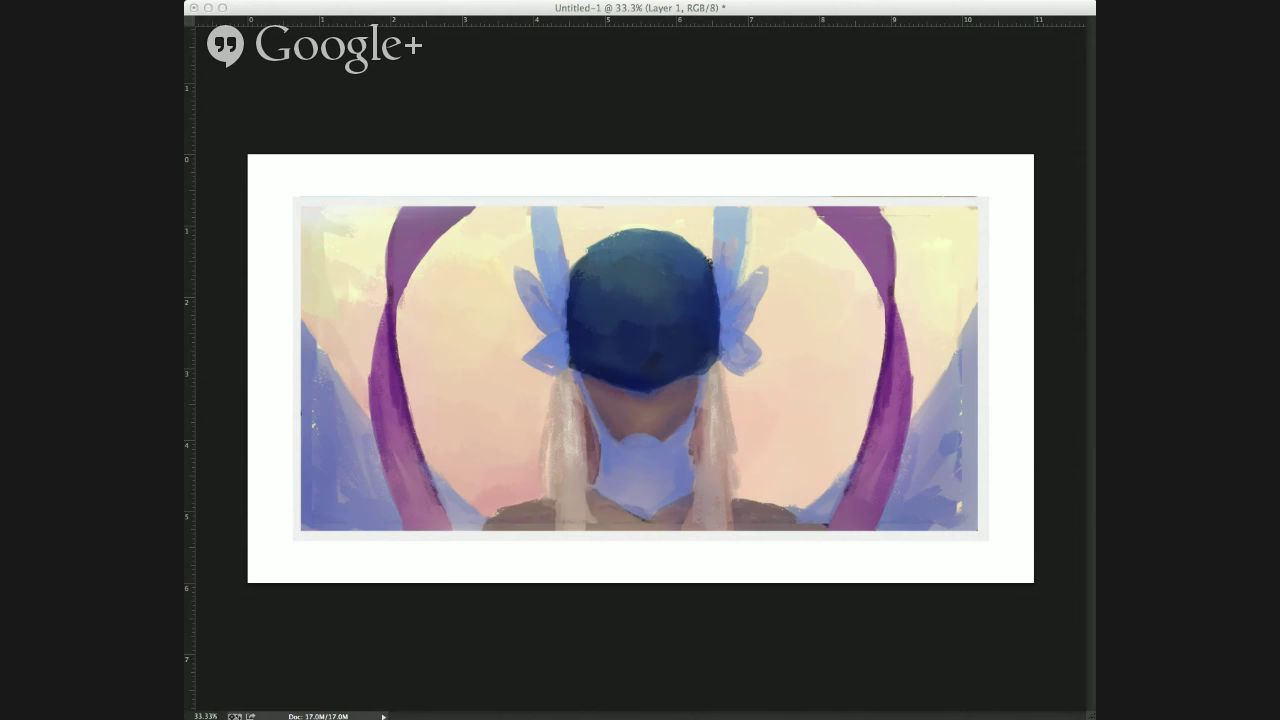
{"action": "left_click", "coordinate": [790, 272]}
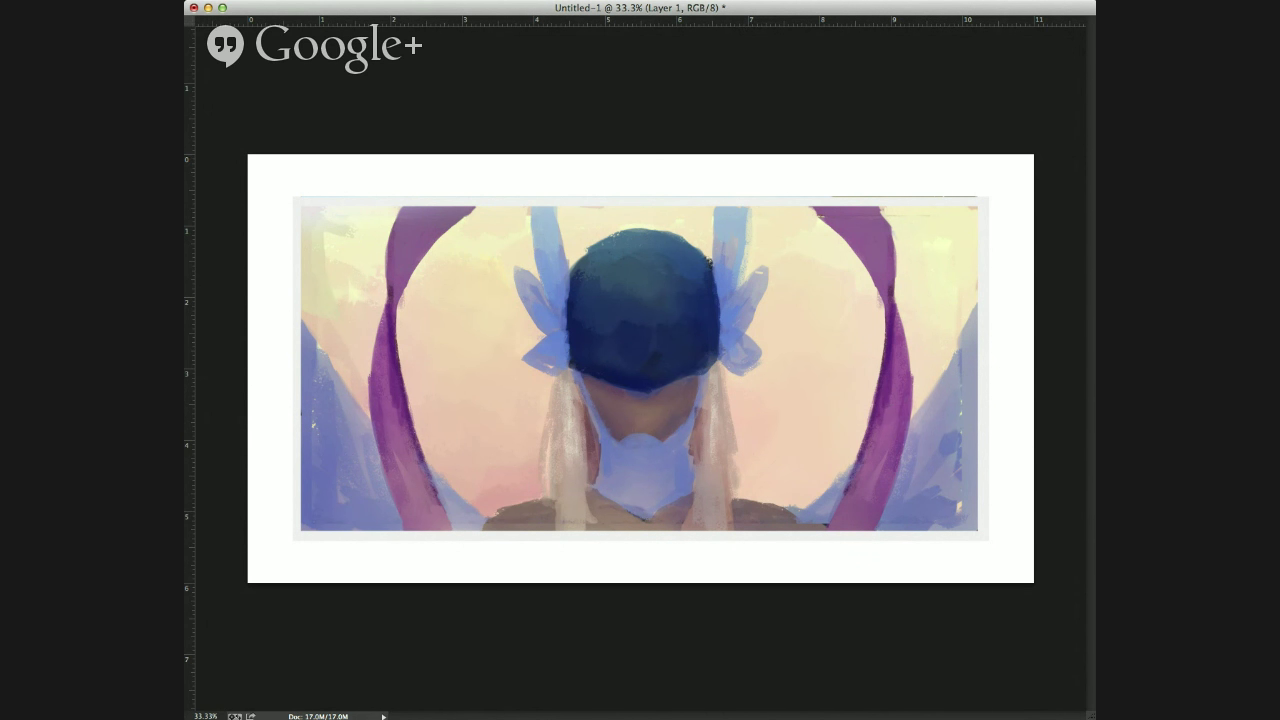
{"action": "left_click", "coordinate": [750, 320]}
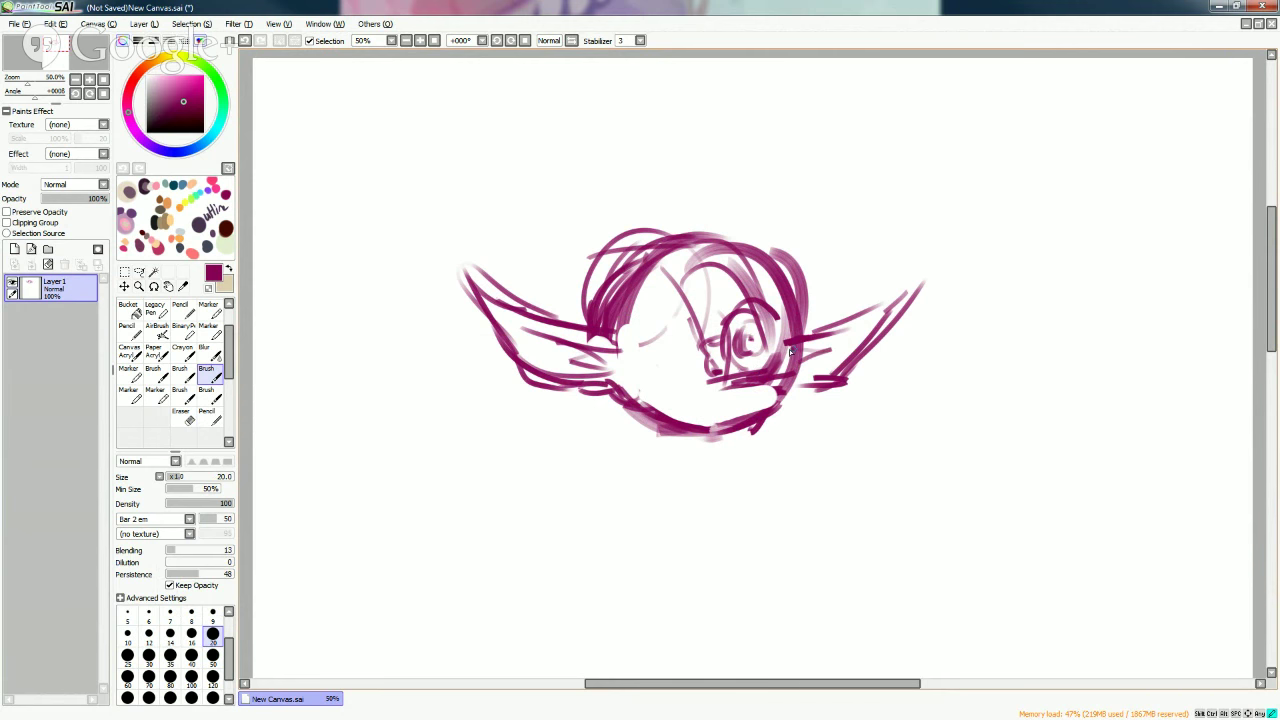
Finish the right ear's lower edge and sketch short hair tufts flaring out on both sides beneath the chin.
{"action": "mouse_move", "coordinate": [790, 356]}
{"action": "left_mouse_down"}
{"action": "mouse_move", "coordinate": [924, 278]}
{"action": "mouse_move", "coordinate": [846, 377]}
{"action": "mouse_move", "coordinate": [793, 384]}
{"action": "mouse_move", "coordinate": [736, 414]}
{"action": "left_mouse_up"}
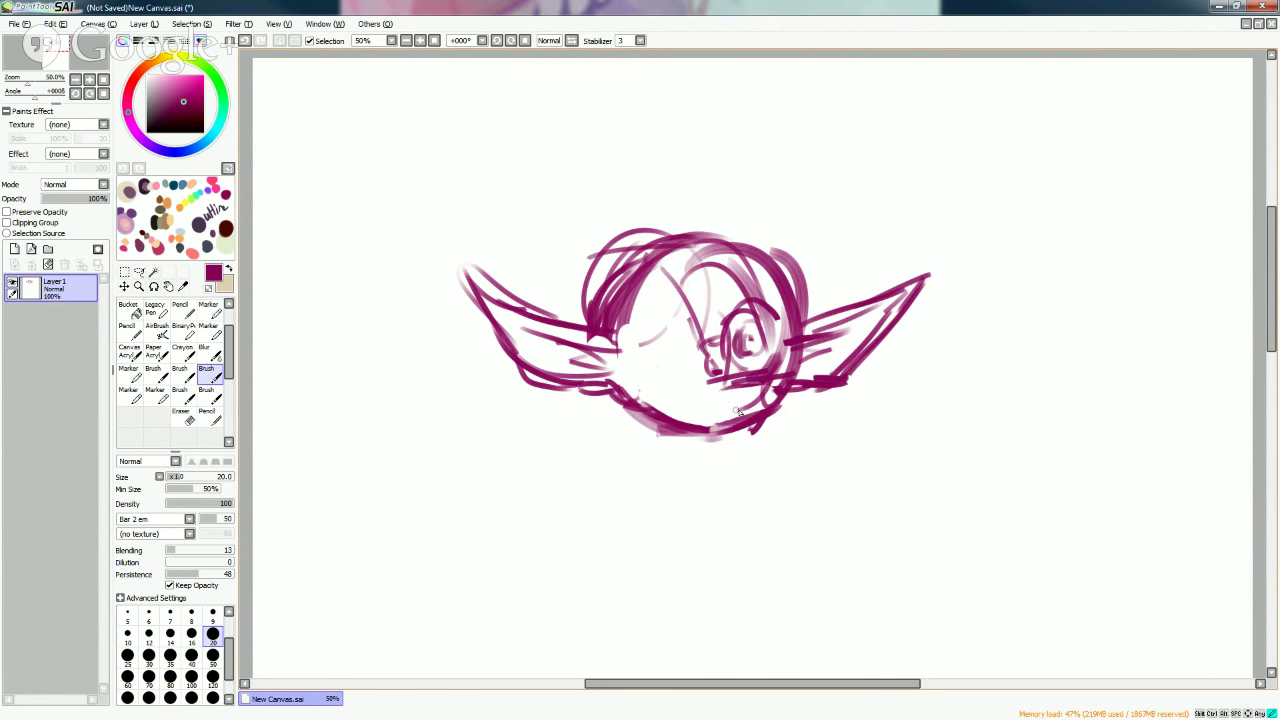
{"action": "mouse_move", "coordinate": [628, 408]}
{"action": "left_mouse_down"}
{"action": "mouse_move", "coordinate": [608, 448]}
{"action": "mouse_move", "coordinate": [652, 422]}
{"action": "left_mouse_up"}
{"action": "mouse_move", "coordinate": [770, 418]}
{"action": "left_mouse_down"}
{"action": "mouse_move", "coordinate": [801, 435]}
{"action": "mouse_move", "coordinate": [762, 448]}
{"action": "left_mouse_up"}
{"action": "mouse_move", "coordinate": [776, 455]}
{"action": "left_mouse_down"}
{"action": "mouse_move", "coordinate": [800, 454]}
{"action": "mouse_move", "coordinate": [812, 432]}
{"action": "left_mouse_up"}
{"action": "mouse_move", "coordinate": [650, 418]}
{"action": "left_mouse_down"}
{"action": "mouse_move", "coordinate": [624, 446]}
{"action": "mouse_move", "coordinate": [640, 452]}
{"action": "left_mouse_up"}
{"action": "left_click_drag", "start_coordinate": [730, 430], "coordinate": [752, 452]}
{"action": "left_click_drag", "start_coordinate": [746, 426], "coordinate": [764, 450]}
{"action": "left_click_drag", "start_coordinate": [666, 416], "coordinate": [700, 420]}
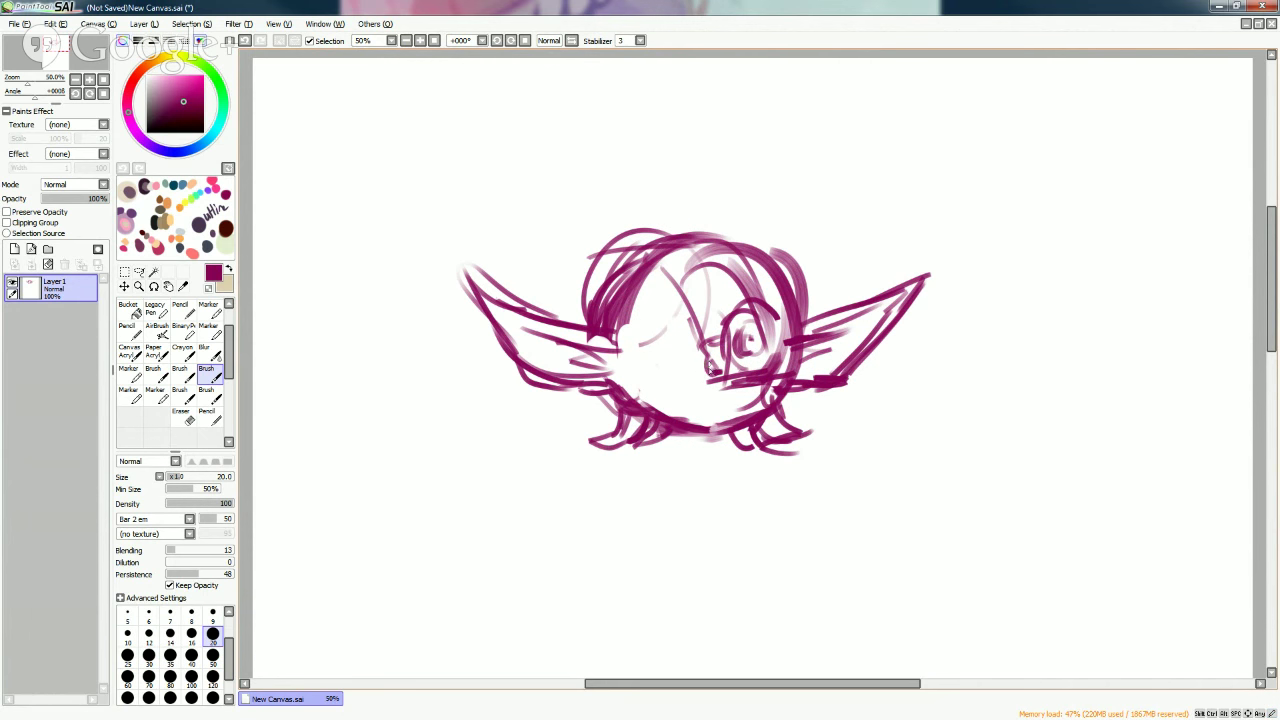
Sketch the nose and a smiling mouth on the character's face.
{"action": "mouse_move", "coordinate": [690, 376]}
{"action": "left_mouse_down"}
{"action": "mouse_move", "coordinate": [716, 392]}
{"action": "mouse_move", "coordinate": [732, 384]}
{"action": "mouse_move", "coordinate": [714, 362]}
{"action": "mouse_move", "coordinate": [704, 392]}
{"action": "mouse_move", "coordinate": [716, 398]}
{"action": "left_mouse_up"}
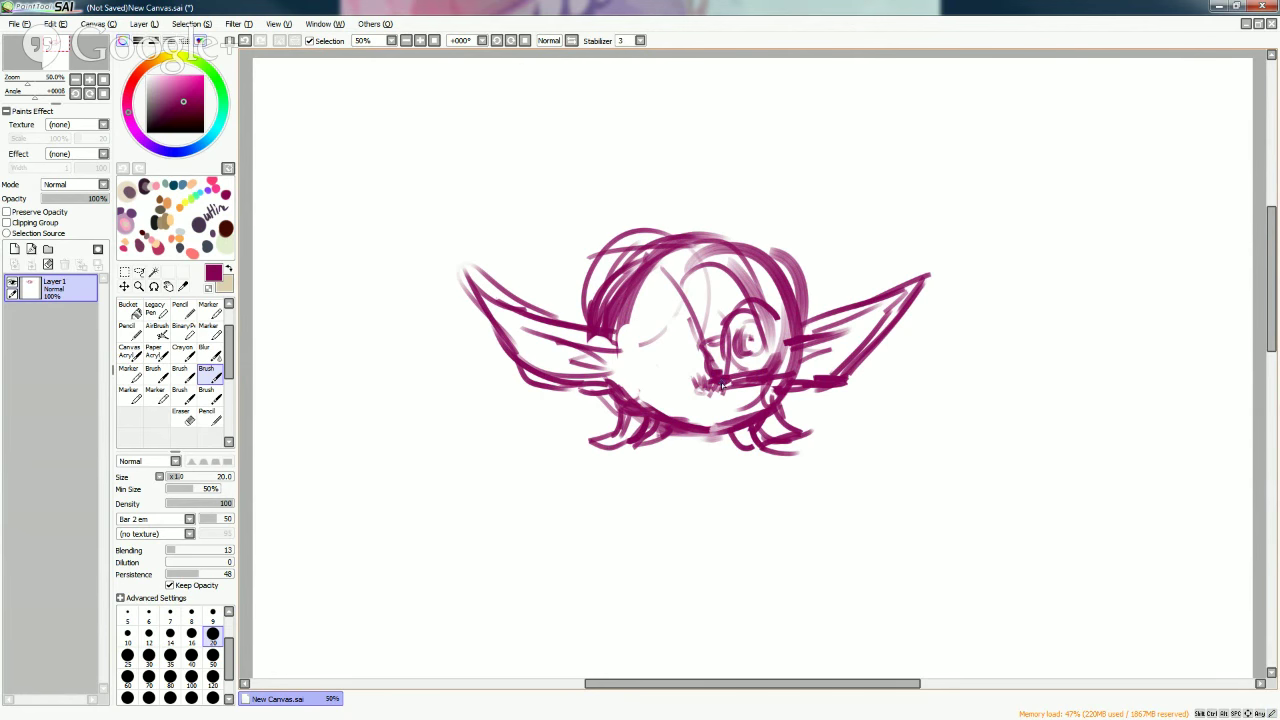
{"action": "mouse_move", "coordinate": [724, 374]}
{"action": "left_mouse_down"}
{"action": "mouse_move", "coordinate": [718, 362]}
{"action": "mouse_move", "coordinate": [676, 402]}
{"action": "mouse_move", "coordinate": [756, 388]}
{"action": "left_mouse_up"}
{"action": "mouse_move", "coordinate": [666, 392]}
{"action": "left_mouse_down"}
{"action": "mouse_move", "coordinate": [738, 405]}
{"action": "mouse_move", "coordinate": [722, 398]}
{"action": "mouse_move", "coordinate": [745, 392]}
{"action": "mouse_move", "coordinate": [680, 400]}
{"action": "mouse_move", "coordinate": [694, 404]}
{"action": "left_mouse_up"}
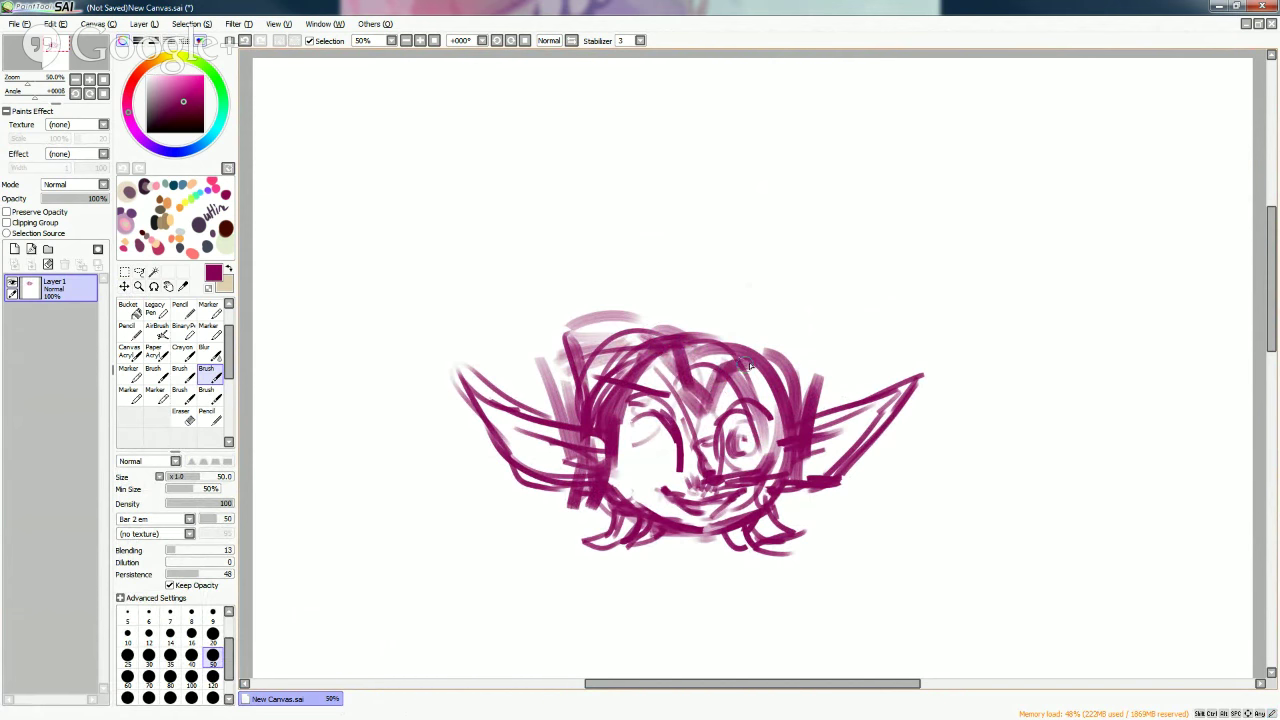
Sketch the headpiece's brim across the forehead and block in the shaded tip of its tall left horn.
{"action": "mouse_move", "coordinate": [736, 352]}
{"action": "left_mouse_down"}
{"action": "mouse_move", "coordinate": [793, 359]}
{"action": "mouse_move", "coordinate": [755, 345]}
{"action": "mouse_move", "coordinate": [821, 370]}
{"action": "mouse_move", "coordinate": [761, 358]}
{"action": "mouse_move", "coordinate": [840, 366]}
{"action": "left_mouse_up"}
{"action": "left_click_drag", "start_coordinate": [620, 360], "coordinate": [556, 372]}
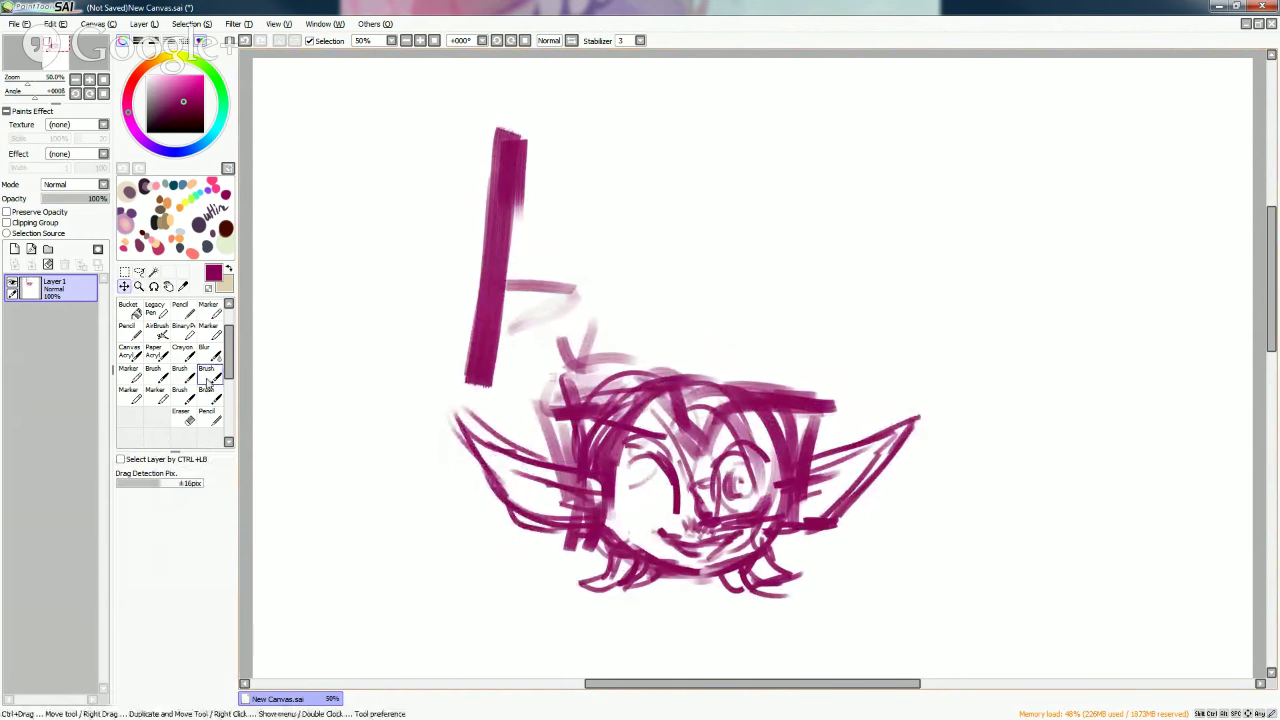
{"action": "left_click", "coordinate": [206, 393]}
{"action": "mouse_move", "coordinate": [522, 165]}
{"action": "left_mouse_down"}
{"action": "mouse_move", "coordinate": [528, 100]}
{"action": "mouse_move", "coordinate": [560, 80]}
{"action": "left_mouse_up"}
{"action": "left_click_drag", "start_coordinate": [530, 135], "coordinate": [590, 125]}
{"action": "left_click", "coordinate": [206, 372]}
{"action": "mouse_move", "coordinate": [575, 72]}
{"action": "left_mouse_down"}
{"action": "mouse_move", "coordinate": [560, 120]}
{"action": "mouse_move", "coordinate": [570, 150]}
{"action": "left_mouse_up"}
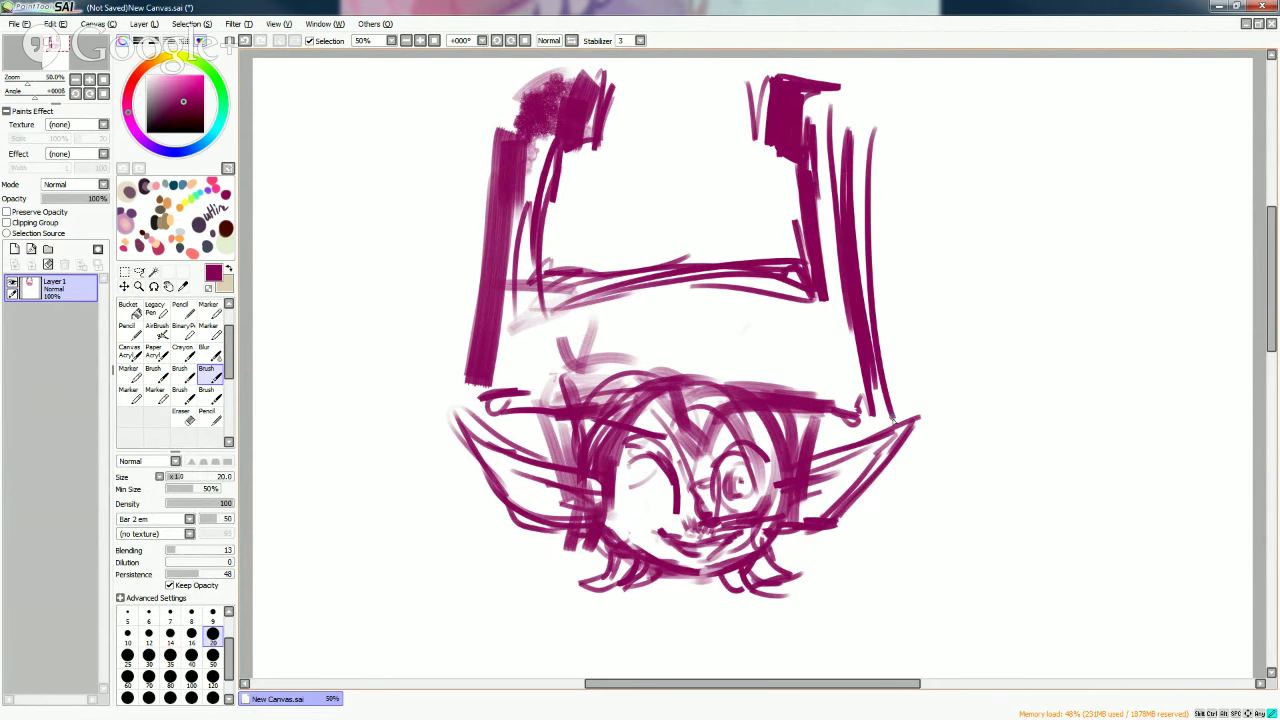
Erase the crowded lines on the right horn and redraw both horns' inner edges with thicker strokes.
{"action": "left_click_drag", "start_coordinate": [876, 300], "coordinate": [892, 396]}
{"action": "key", "text": "e"}
{"action": "mouse_move", "coordinate": [830, 120]}
{"action": "left_mouse_down"}
{"action": "mouse_move", "coordinate": [843, 286]}
{"action": "mouse_move", "coordinate": [849, 224]}
{"action": "mouse_move", "coordinate": [852, 323]}
{"action": "mouse_move", "coordinate": [816, 205]}
{"action": "mouse_move", "coordinate": [819, 250]}
{"action": "mouse_move", "coordinate": [801, 245]}
{"action": "mouse_move", "coordinate": [830, 315]}
{"action": "left_mouse_up"}
{"action": "key", "text": "b"}
{"action": "mouse_move", "coordinate": [818, 95]}
{"action": "left_mouse_down"}
{"action": "mouse_move", "coordinate": [810, 260]}
{"action": "mouse_move", "coordinate": [808, 157]}
{"action": "mouse_move", "coordinate": [820, 290]}
{"action": "left_mouse_up"}
{"action": "left_click_drag", "start_coordinate": [835, 190], "coordinate": [840, 300]}
{"action": "mouse_move", "coordinate": [578, 158]}
{"action": "left_mouse_down"}
{"action": "mouse_move", "coordinate": [560, 295]}
{"action": "mouse_move", "coordinate": [550, 280]}
{"action": "mouse_move", "coordinate": [538, 300]}
{"action": "left_mouse_up"}
{"action": "left_click_drag", "start_coordinate": [532, 246], "coordinate": [528, 310]}
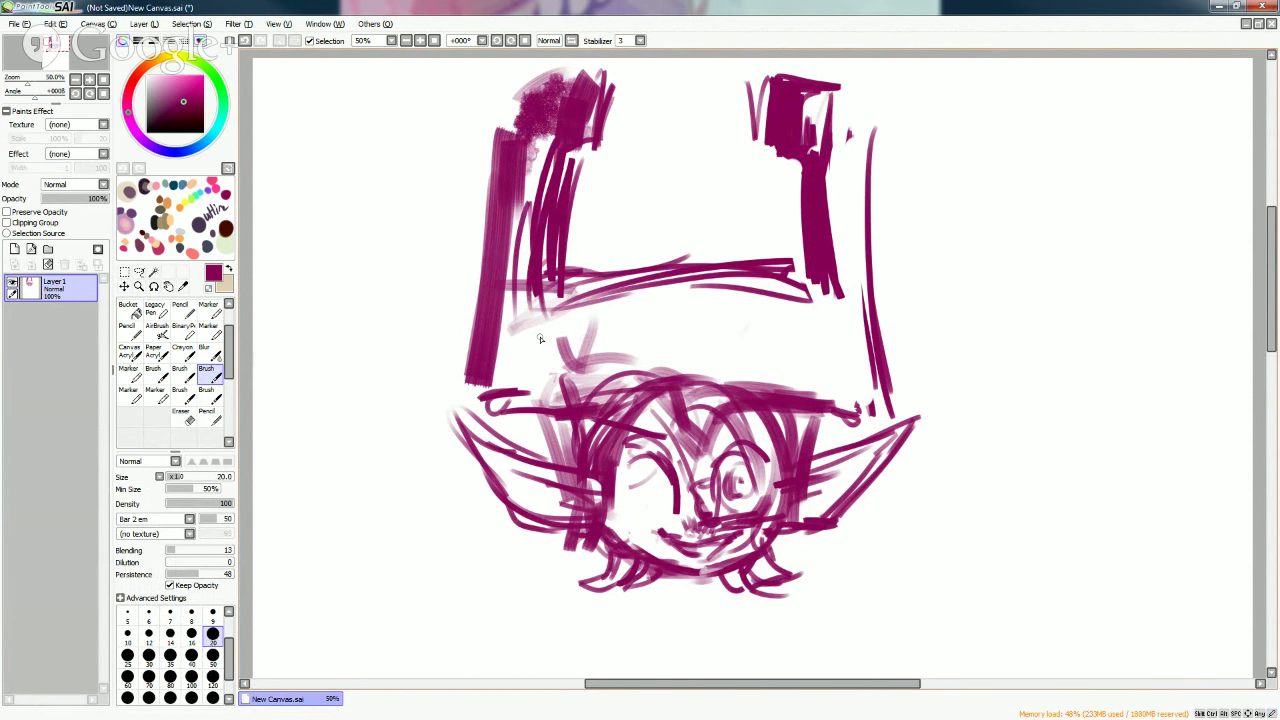
Erase the excess inner strokes and thick shading from the left horn with the 120 px eraser.
{"action": "key", "text": "e"}
{"action": "mouse_move", "coordinate": [600, 160]}
{"action": "left_mouse_down"}
{"action": "mouse_move", "coordinate": [564, 260]}
{"action": "mouse_move", "coordinate": [571, 174]}
{"action": "mouse_move", "coordinate": [565, 268]}
{"action": "left_mouse_up"}
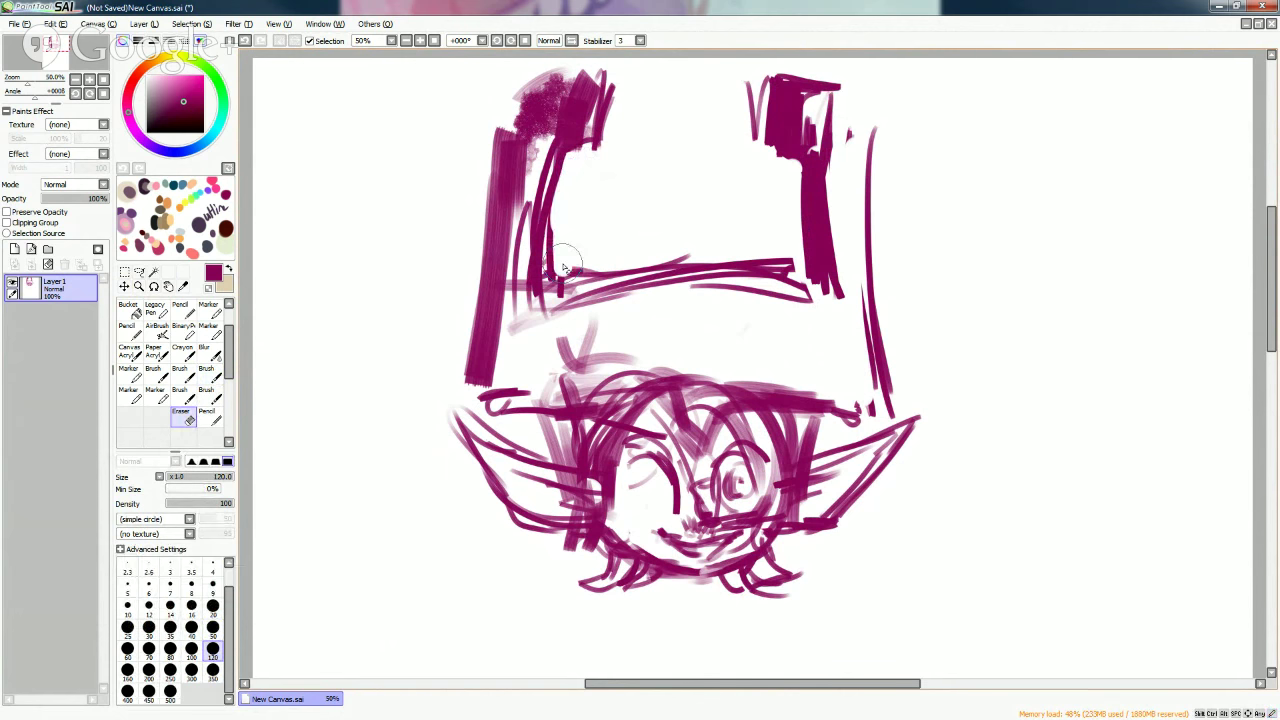
{"action": "left_click_drag", "start_coordinate": [518, 380], "coordinate": [500, 285]}
{"action": "mouse_move", "coordinate": [510, 165]}
{"action": "left_mouse_down"}
{"action": "mouse_move", "coordinate": [486, 343]}
{"action": "mouse_move", "coordinate": [516, 148]}
{"action": "mouse_move", "coordinate": [540, 110]}
{"action": "mouse_move", "coordinate": [492, 235]}
{"action": "left_mouse_up"}
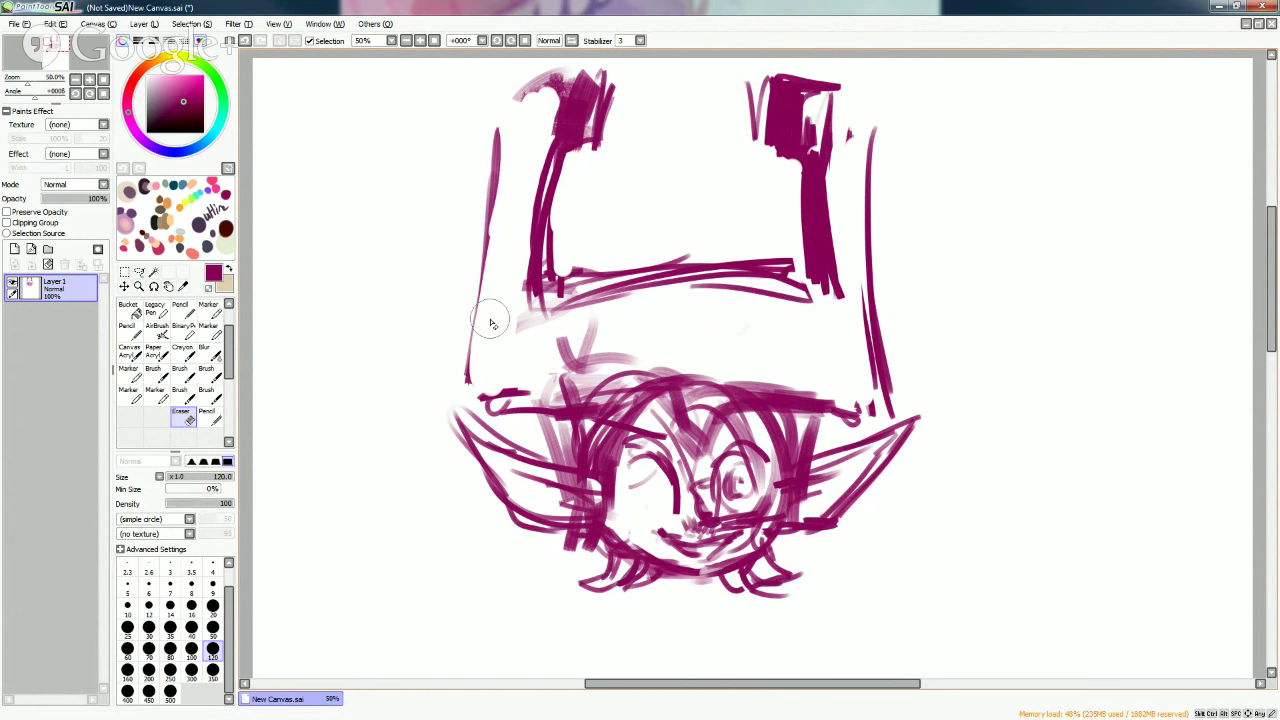
Redraw the left horn's outer outline with the size 20 brush and connect the brim to the right horn.
{"action": "key", "text": "b"}
{"action": "left_click_drag", "start_coordinate": [540, 95], "coordinate": [490, 275]}
{"action": "left_click_drag", "start_coordinate": [508, 135], "coordinate": [462, 390]}
{"action": "left_click_drag", "start_coordinate": [478, 345], "coordinate": [482, 405]}
{"action": "left_click_drag", "start_coordinate": [868, 275], "coordinate": [870, 330]}
{"action": "left_click_drag", "start_coordinate": [890, 395], "coordinate": [830, 418]}
{"action": "left_click_drag", "start_coordinate": [690, 384], "coordinate": [818, 378]}
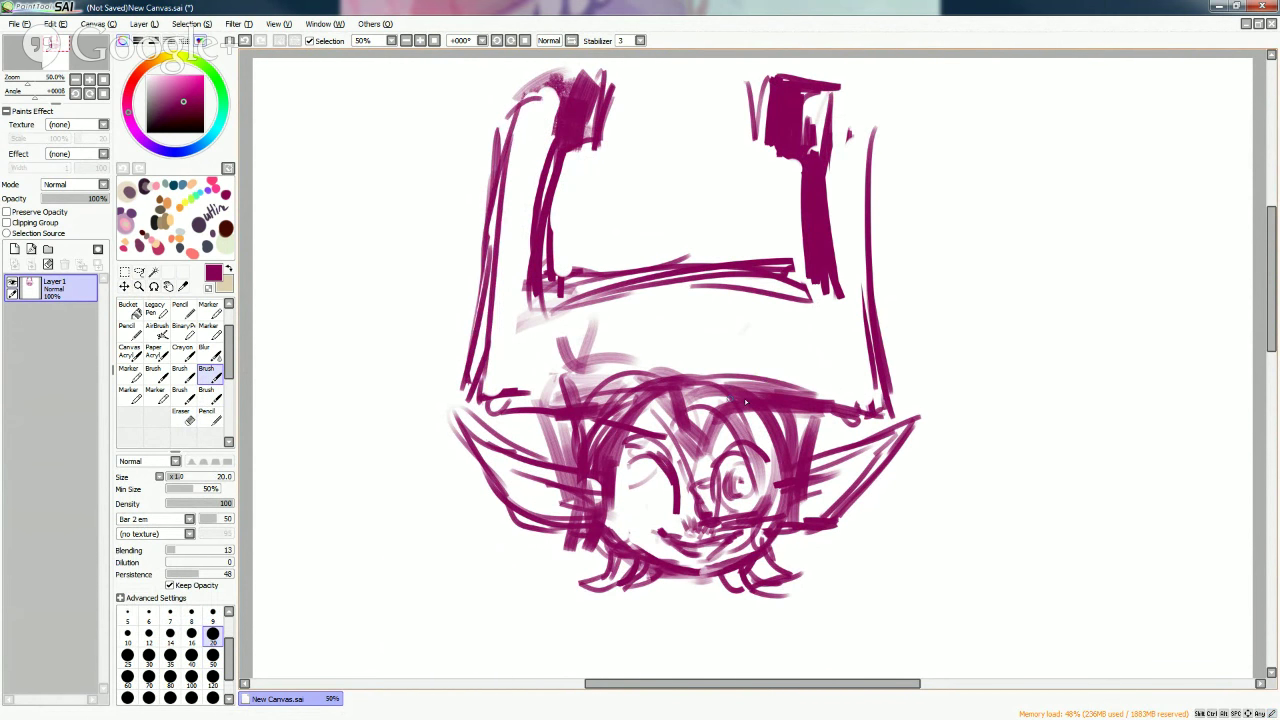
Draw a round gem on a short stem at the headpiece's center, with a band curving from it.
{"action": "mouse_move", "coordinate": [690, 400]}
{"action": "left_mouse_down"}
{"action": "mouse_move", "coordinate": [686, 348]}
{"action": "mouse_move", "coordinate": [704, 346]}
{"action": "left_mouse_up"}
{"action": "left_click_drag", "start_coordinate": [708, 386], "coordinate": [716, 360]}
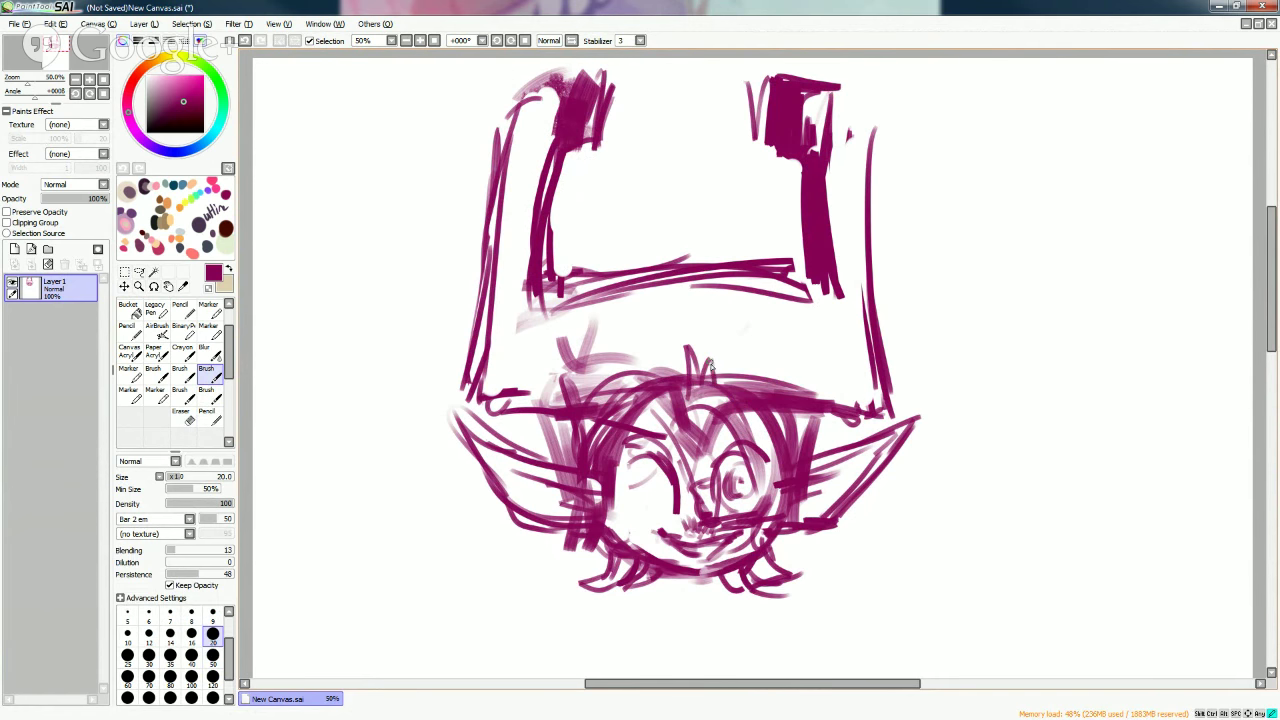
{"action": "mouse_move", "coordinate": [672, 305]}
{"action": "left_mouse_down"}
{"action": "mouse_move", "coordinate": [658, 350]}
{"action": "mouse_move", "coordinate": [712, 318]}
{"action": "left_mouse_up"}
{"action": "left_click_drag", "start_coordinate": [690, 358], "coordinate": [688, 378]}
{"action": "mouse_move", "coordinate": [690, 330]}
{"action": "left_mouse_down"}
{"action": "mouse_move", "coordinate": [707, 310]}
{"action": "mouse_move", "coordinate": [700, 356]}
{"action": "mouse_move", "coordinate": [724, 288]}
{"action": "left_mouse_up"}
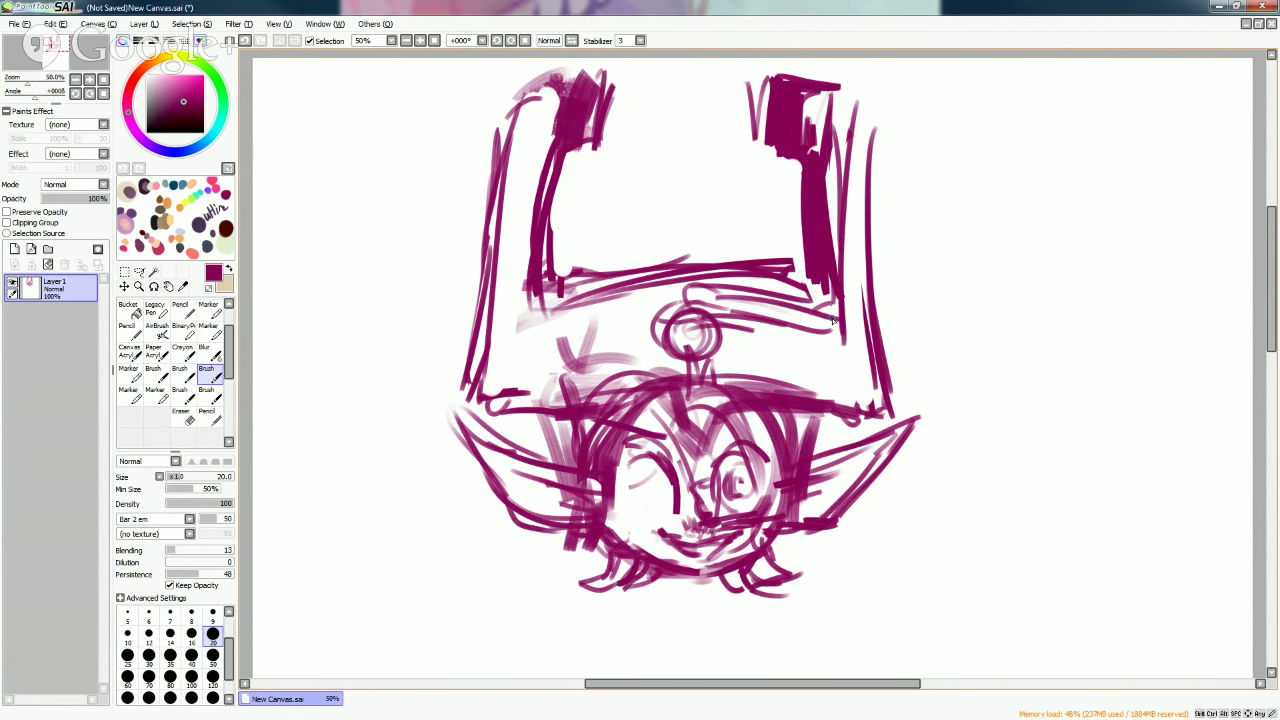
Add contour lines down both horns and extend the decorative band from the left horn to the central gem.
{"action": "mouse_move", "coordinate": [850, 98]}
{"action": "left_mouse_down"}
{"action": "mouse_move", "coordinate": [839, 155]}
{"action": "mouse_move", "coordinate": [866, 94]}
{"action": "mouse_move", "coordinate": [874, 190]}
{"action": "left_mouse_up"}
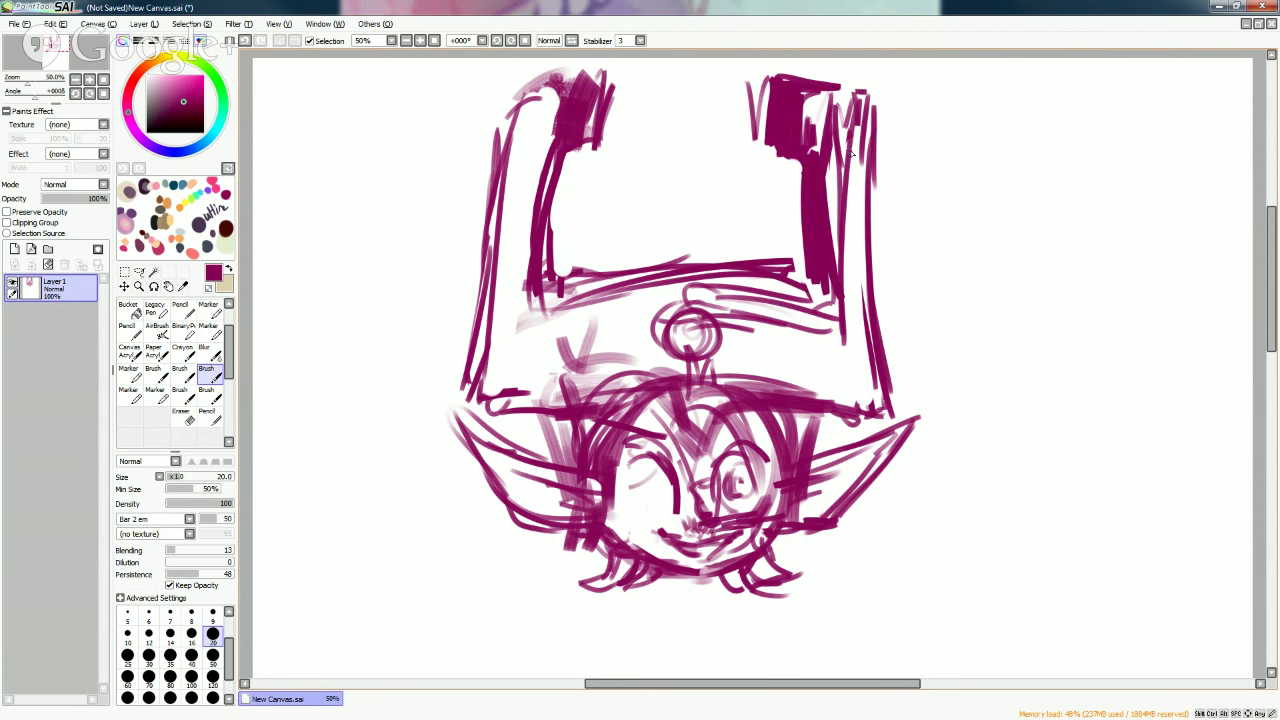
{"action": "left_click_drag", "start_coordinate": [536, 94], "coordinate": [520, 264]}
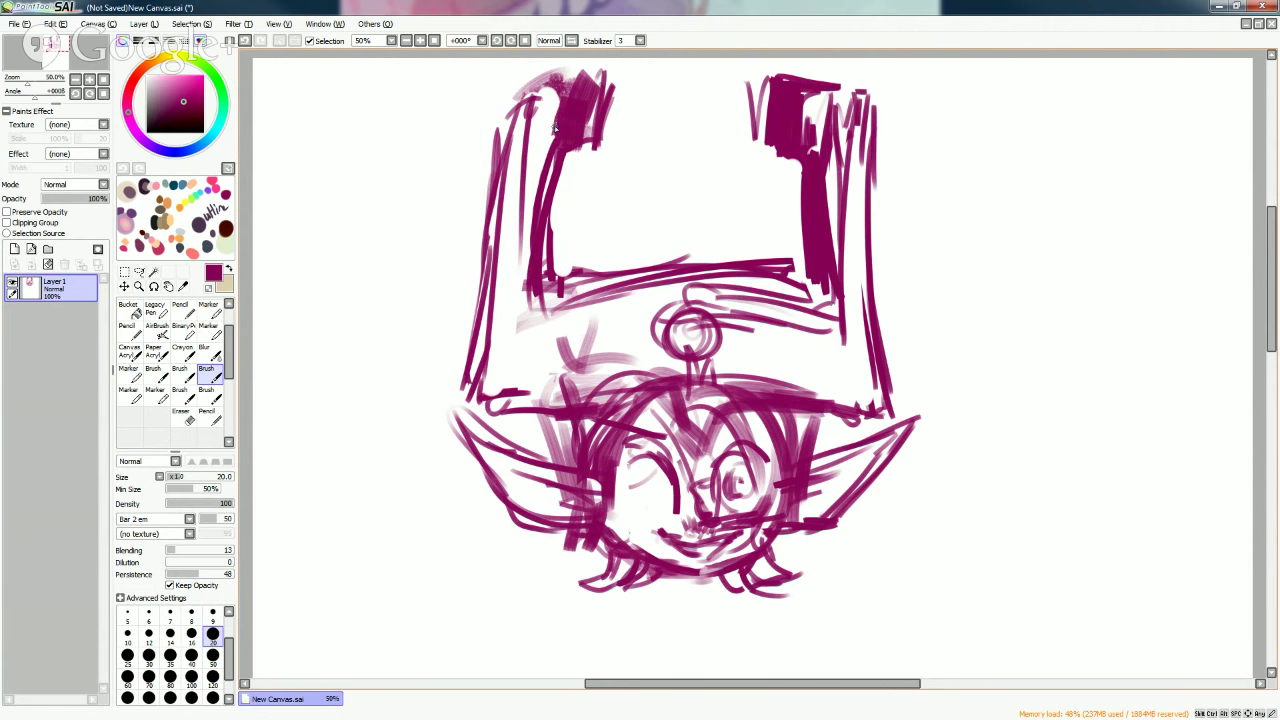
{"action": "mouse_move", "coordinate": [520, 126]}
{"action": "left_mouse_down"}
{"action": "mouse_move", "coordinate": [501, 273]}
{"action": "mouse_move", "coordinate": [516, 223]}
{"action": "mouse_move", "coordinate": [498, 330]}
{"action": "left_mouse_up"}
{"action": "mouse_move", "coordinate": [526, 218]}
{"action": "left_mouse_down"}
{"action": "mouse_move", "coordinate": [521, 315]}
{"action": "mouse_move", "coordinate": [570, 336]}
{"action": "left_mouse_up"}
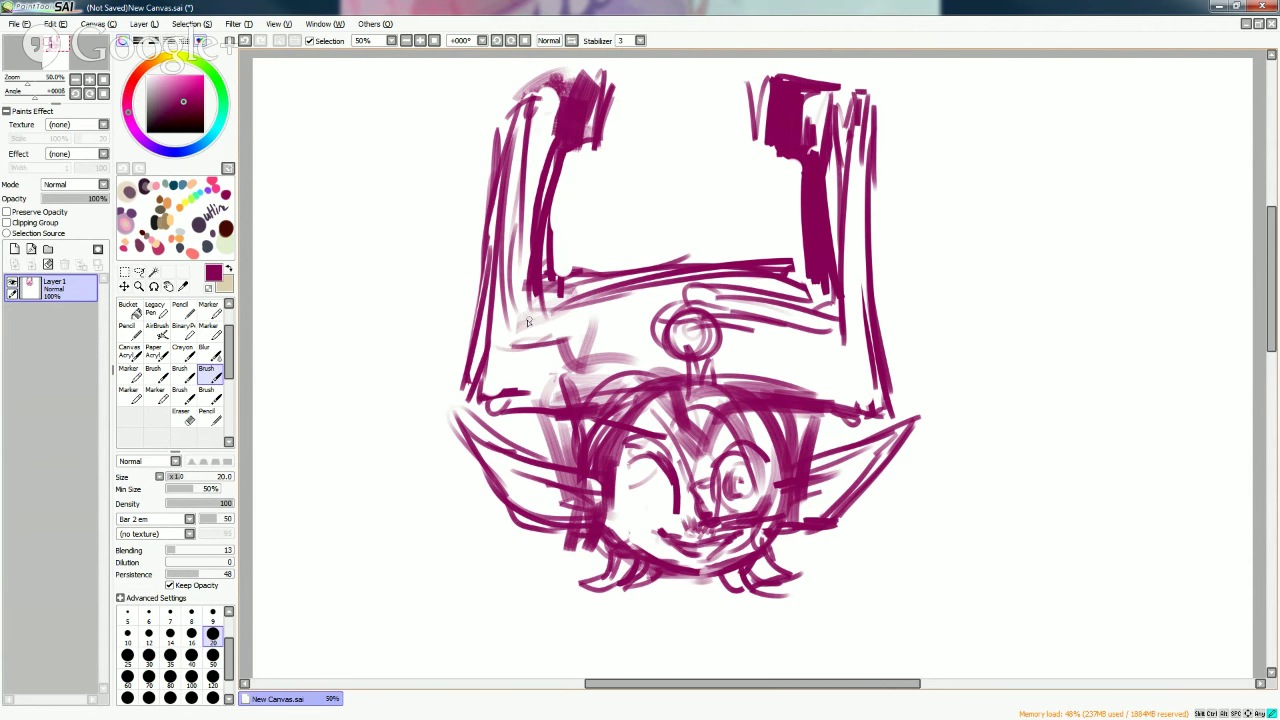
{"action": "left_click_drag", "start_coordinate": [516, 326], "coordinate": [634, 306]}
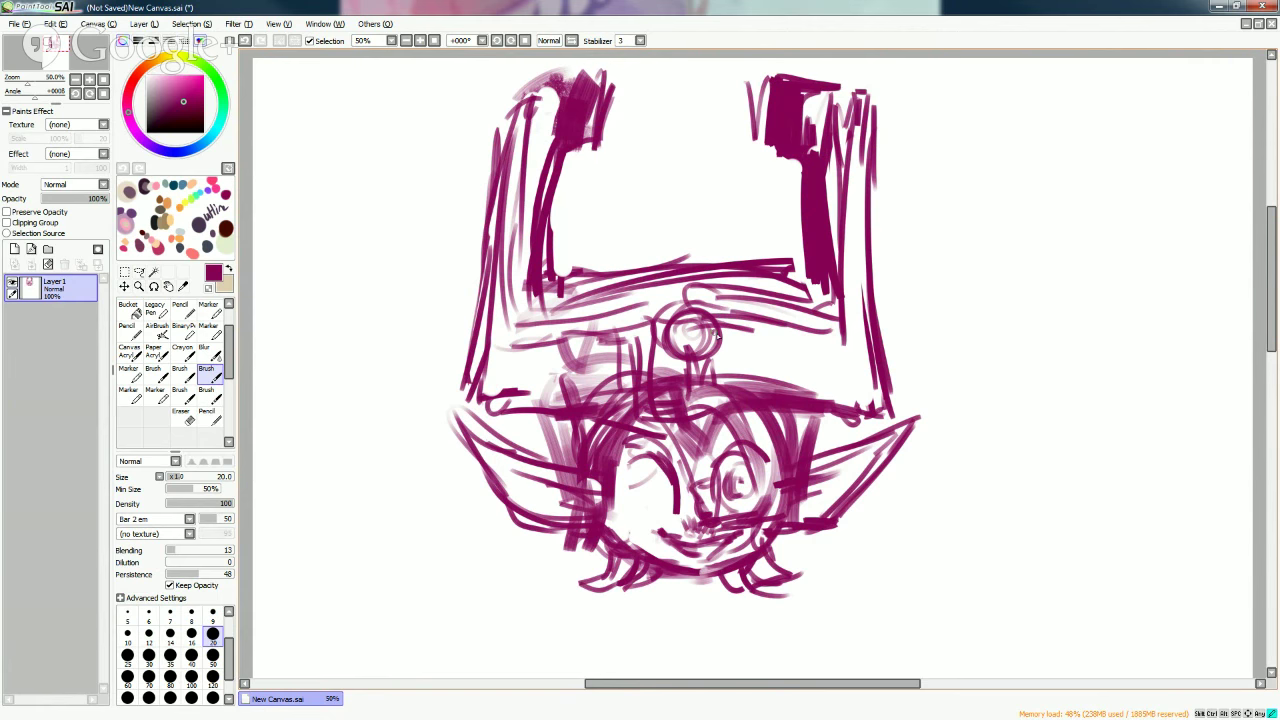
Draw the panel edge beside the gem, darken the headpiece's upper rim, and detail the left horn's tip.
{"action": "left_click_drag", "start_coordinate": [716, 332], "coordinate": [744, 420]}
{"action": "left_click_drag", "start_coordinate": [732, 362], "coordinate": [726, 408]}
{"action": "left_click_drag", "start_coordinate": [734, 404], "coordinate": [722, 426]}
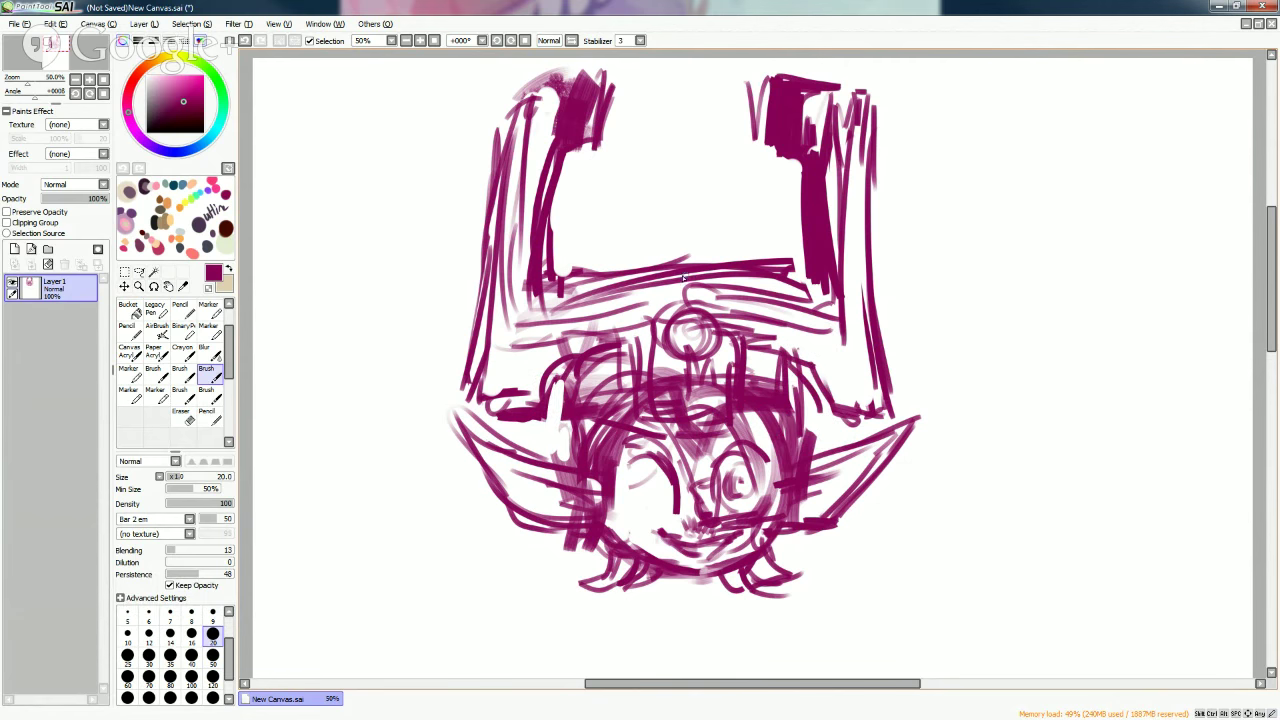
{"action": "mouse_move", "coordinate": [566, 284]}
{"action": "left_mouse_down"}
{"action": "mouse_move", "coordinate": [815, 285]}
{"action": "mouse_move", "coordinate": [705, 266]}
{"action": "mouse_move", "coordinate": [792, 264]}
{"action": "left_mouse_up"}
{"action": "left_click_drag", "start_coordinate": [598, 272], "coordinate": [545, 236]}
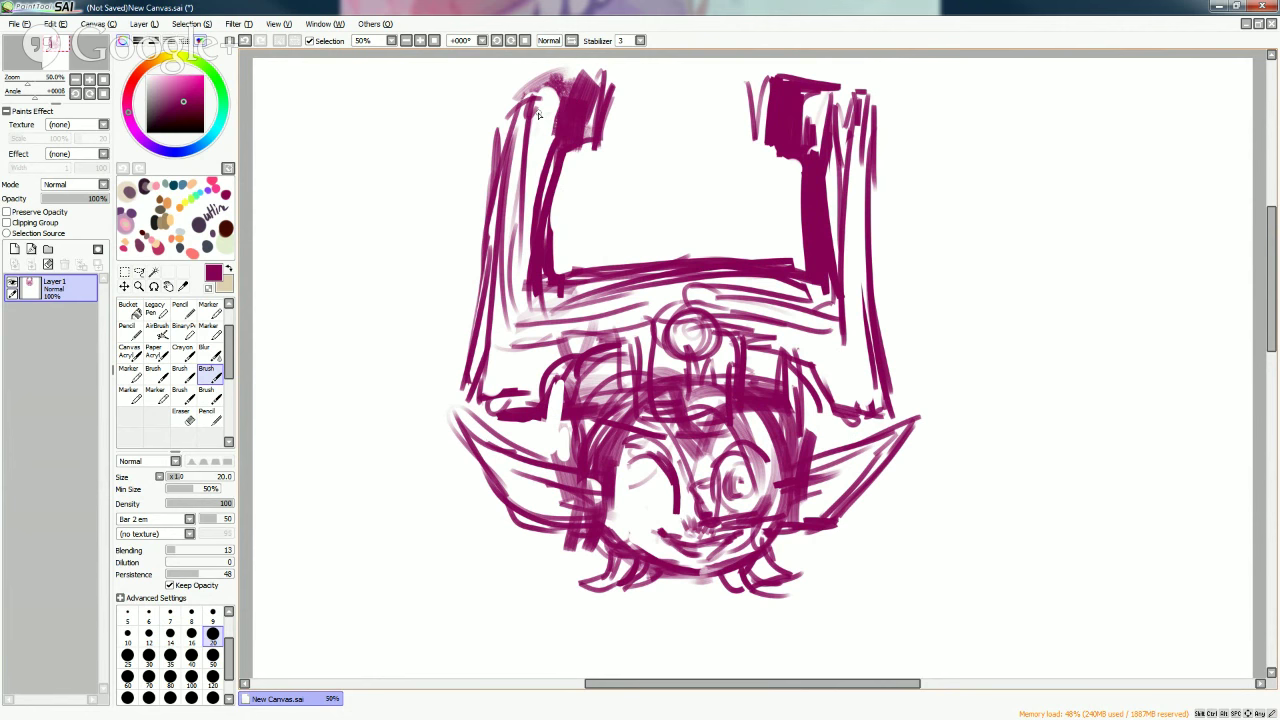
{"action": "left_click_drag", "start_coordinate": [545, 152], "coordinate": [540, 117]}
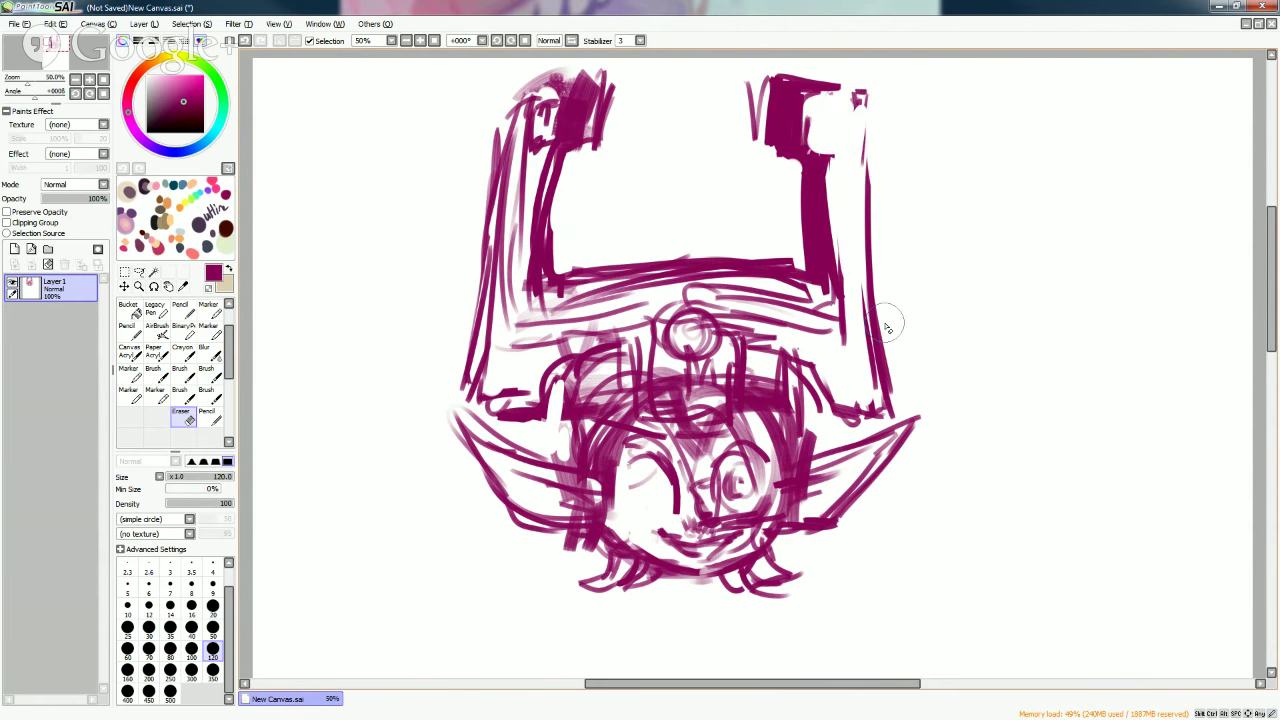
Redraw the right horn's inner and outer edges with the brush, down to the brim.
{"action": "key", "text": "b"}
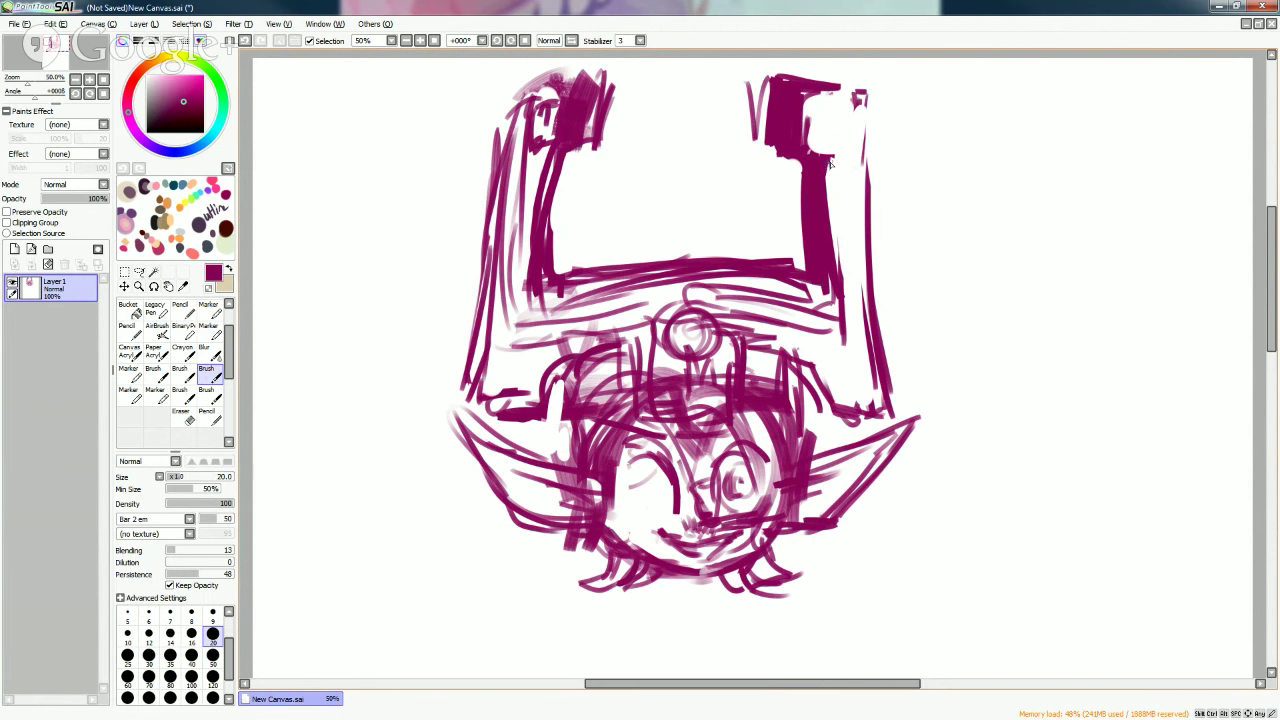
{"action": "left_click_drag", "start_coordinate": [830, 163], "coordinate": [838, 274]}
{"action": "left_click_drag", "start_coordinate": [860, 94], "coordinate": [874, 250]}
{"action": "left_click_drag", "start_coordinate": [870, 178], "coordinate": [898, 404]}
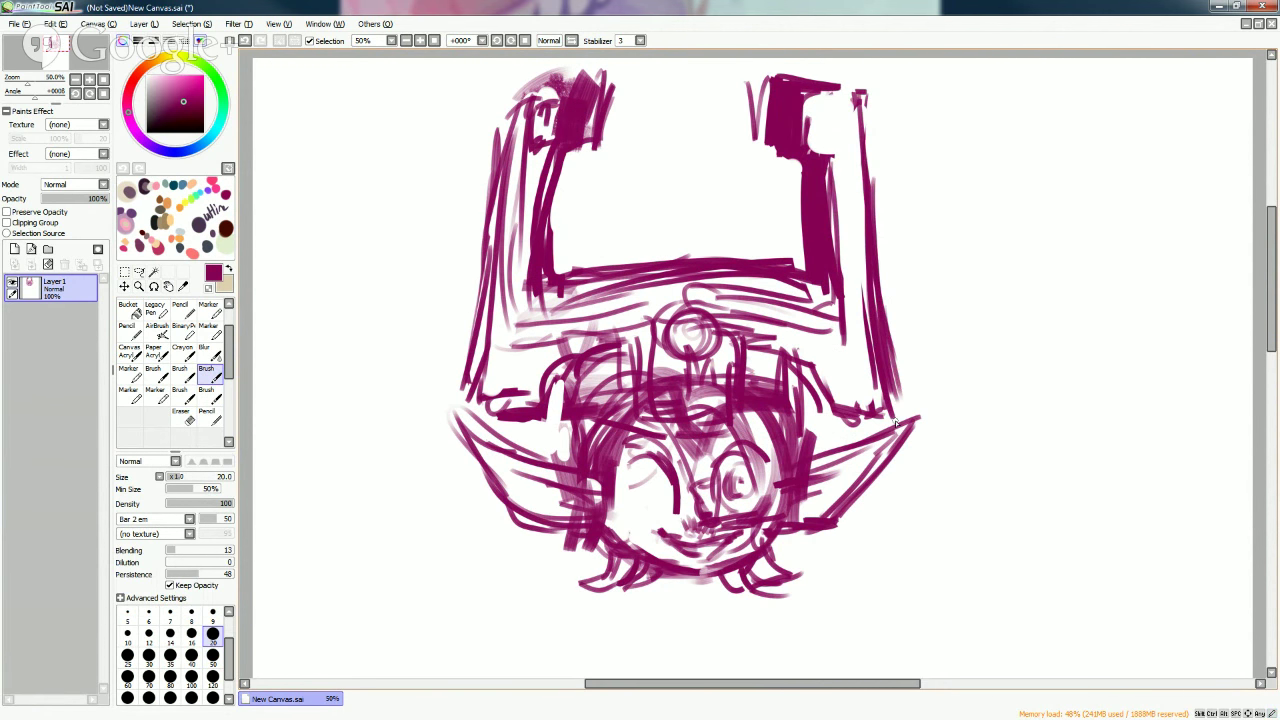
Clean up the left horn's outline by redrawing and erasing strokes, and add detail to the right horn's tip.
{"action": "mouse_move", "coordinate": [486, 370]}
{"action": "left_mouse_down"}
{"action": "mouse_move", "coordinate": [490, 406]}
{"action": "mouse_move", "coordinate": [468, 396]}
{"action": "left_mouse_up"}
{"action": "mouse_move", "coordinate": [508, 178]}
{"action": "left_mouse_down"}
{"action": "mouse_move", "coordinate": [513, 102]}
{"action": "mouse_move", "coordinate": [551, 73]}
{"action": "mouse_move", "coordinate": [488, 166]}
{"action": "mouse_move", "coordinate": [443, 322]}
{"action": "mouse_move", "coordinate": [483, 180]}
{"action": "mouse_move", "coordinate": [447, 413]}
{"action": "mouse_move", "coordinate": [496, 322]}
{"action": "mouse_move", "coordinate": [498, 268]}
{"action": "mouse_move", "coordinate": [490, 365]}
{"action": "left_mouse_up"}
{"action": "key", "text": "e"}
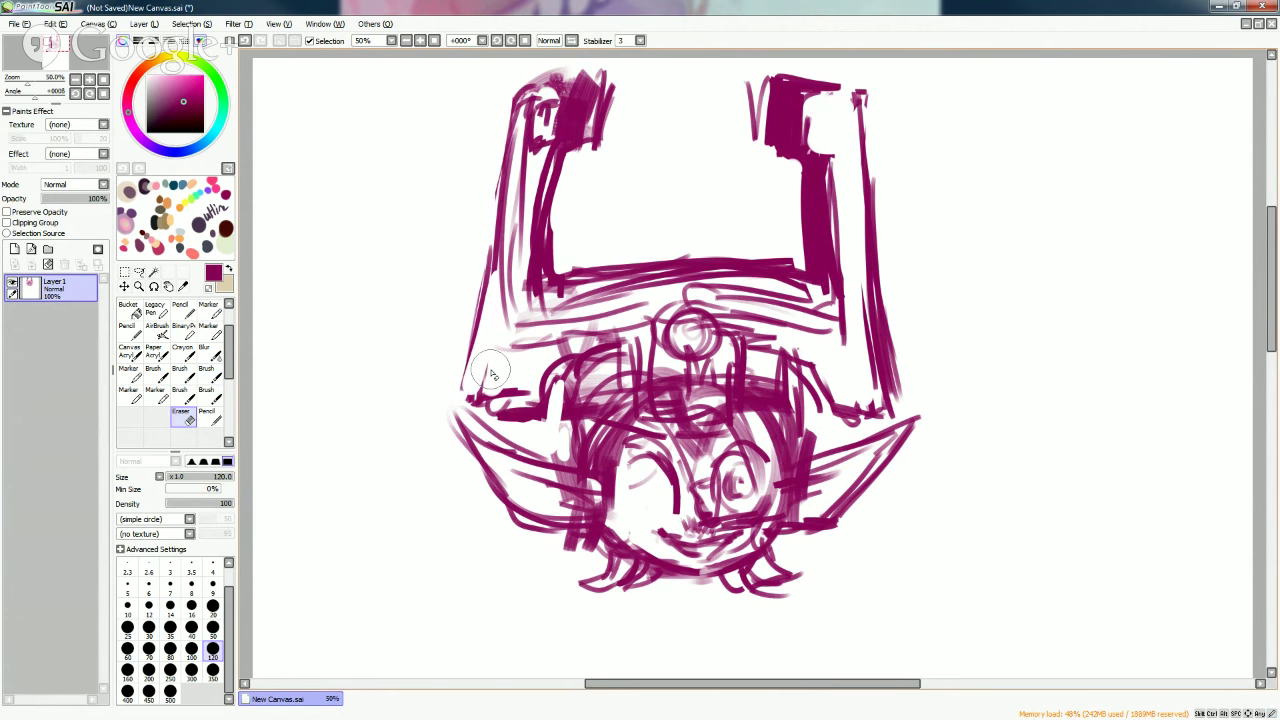
{"action": "key", "text": "b"}
{"action": "left_click_drag", "start_coordinate": [814, 142], "coordinate": [830, 138]}
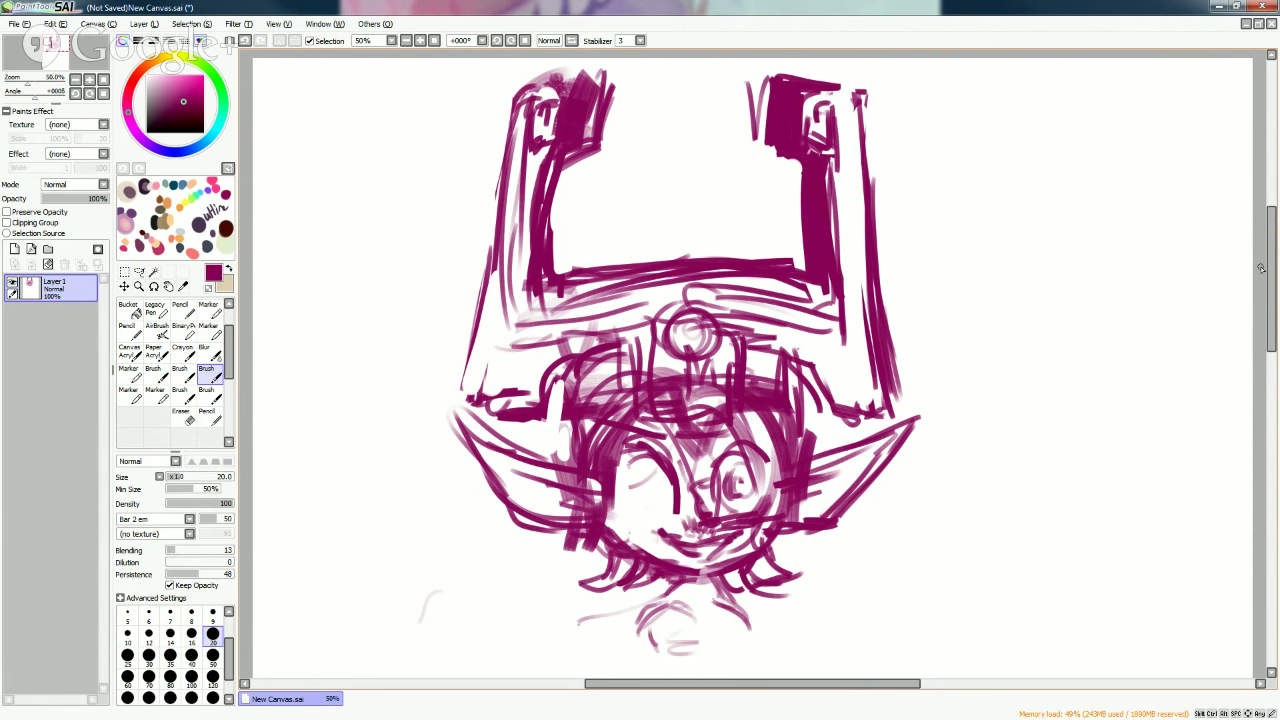
Sketch the neck and rounded chest beneath the head, closed off by a line along the bottom.
{"action": "scroll", "coordinate": [1261, 268], "scroll_direction": "down", "scroll_amount": 5}
{"action": "mouse_move", "coordinate": [690, 288]}
{"action": "left_mouse_down"}
{"action": "mouse_move", "coordinate": [640, 362]}
{"action": "mouse_move", "coordinate": [720, 340]}
{"action": "left_mouse_up"}
{"action": "left_click_drag", "start_coordinate": [642, 366], "coordinate": [738, 352]}
{"action": "left_click_drag", "start_coordinate": [720, 296], "coordinate": [740, 358]}
{"action": "left_click_drag", "start_coordinate": [686, 310], "coordinate": [692, 322]}
{"action": "left_click_drag", "start_coordinate": [741, 291], "coordinate": [750, 352]}
{"action": "left_click_drag", "start_coordinate": [636, 322], "coordinate": [656, 360]}
Sketch the sides of the lower body flaring downward from beneath the chest.
{"action": "mouse_move", "coordinate": [656, 362]}
{"action": "left_mouse_down"}
{"action": "mouse_move", "coordinate": [620, 446]}
{"action": "mouse_move", "coordinate": [628, 530]}
{"action": "left_mouse_up"}
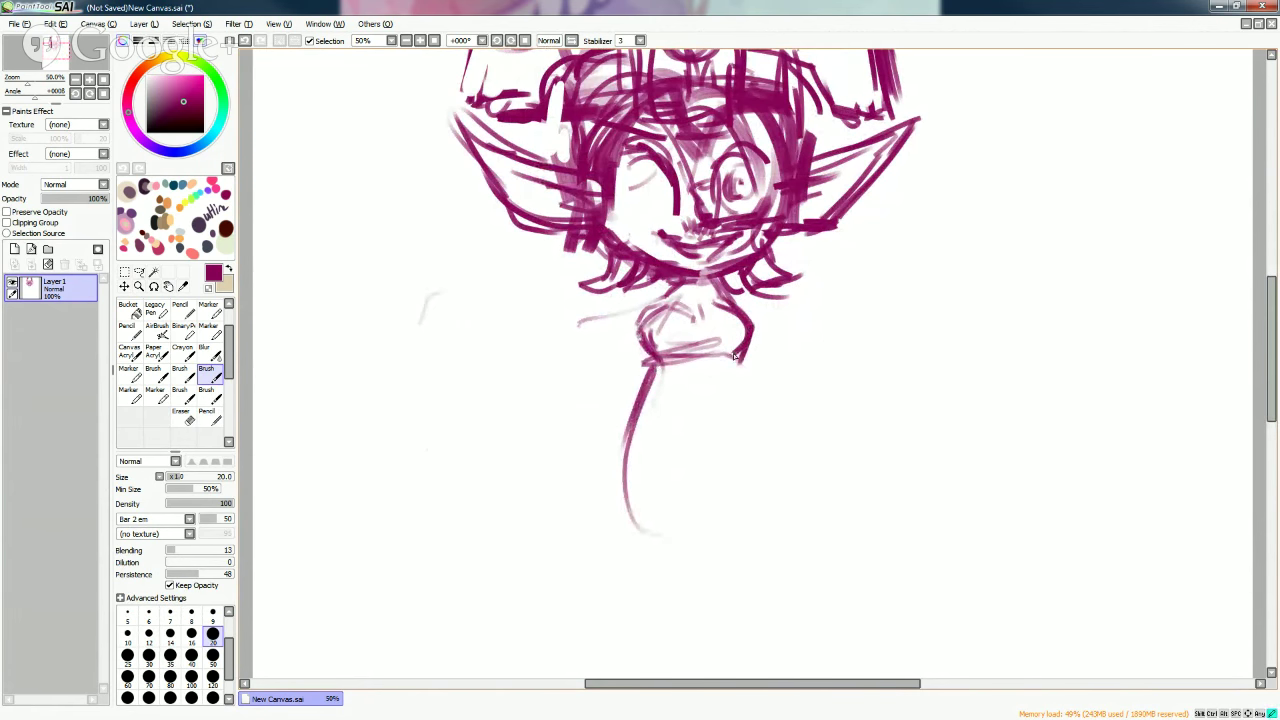
{"action": "left_click_drag", "start_coordinate": [632, 450], "coordinate": [597, 498]}
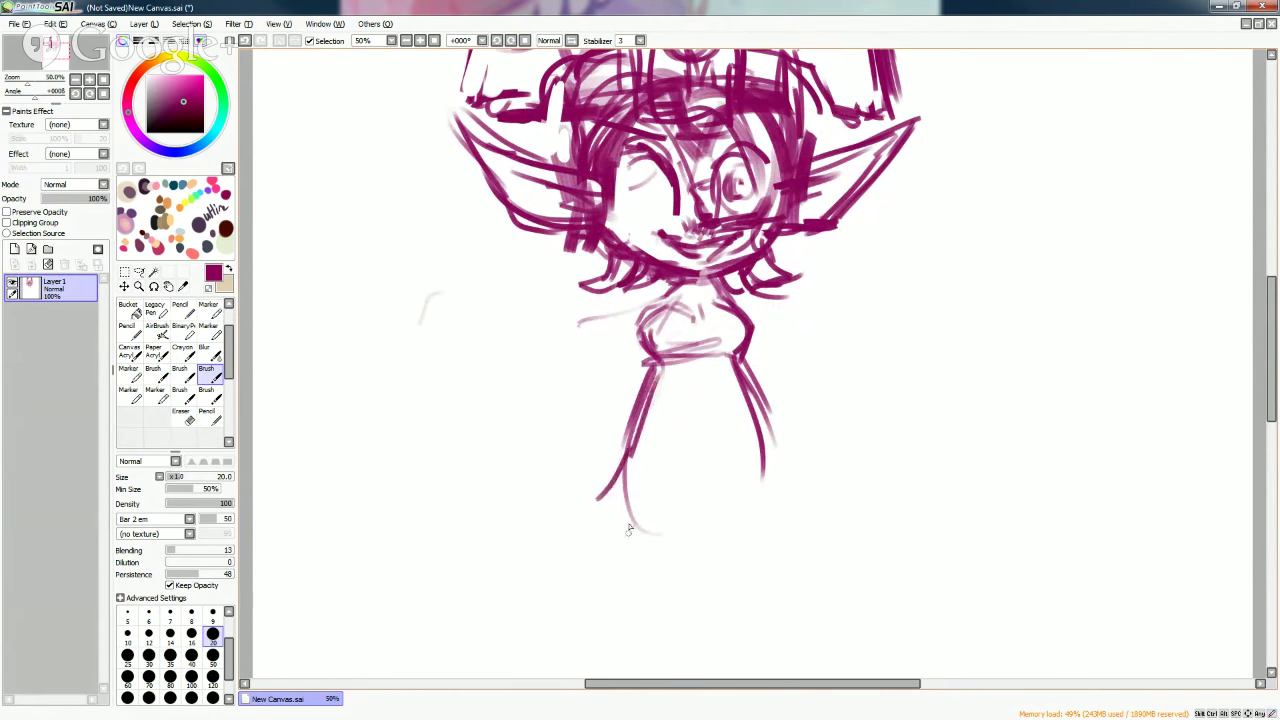
{"action": "mouse_move", "coordinate": [578, 452]}
{"action": "left_mouse_down"}
{"action": "mouse_move", "coordinate": [640, 440]}
{"action": "mouse_move", "coordinate": [602, 488]}
{"action": "left_mouse_up"}
{"action": "left_click_drag", "start_coordinate": [644, 382], "coordinate": [604, 468]}
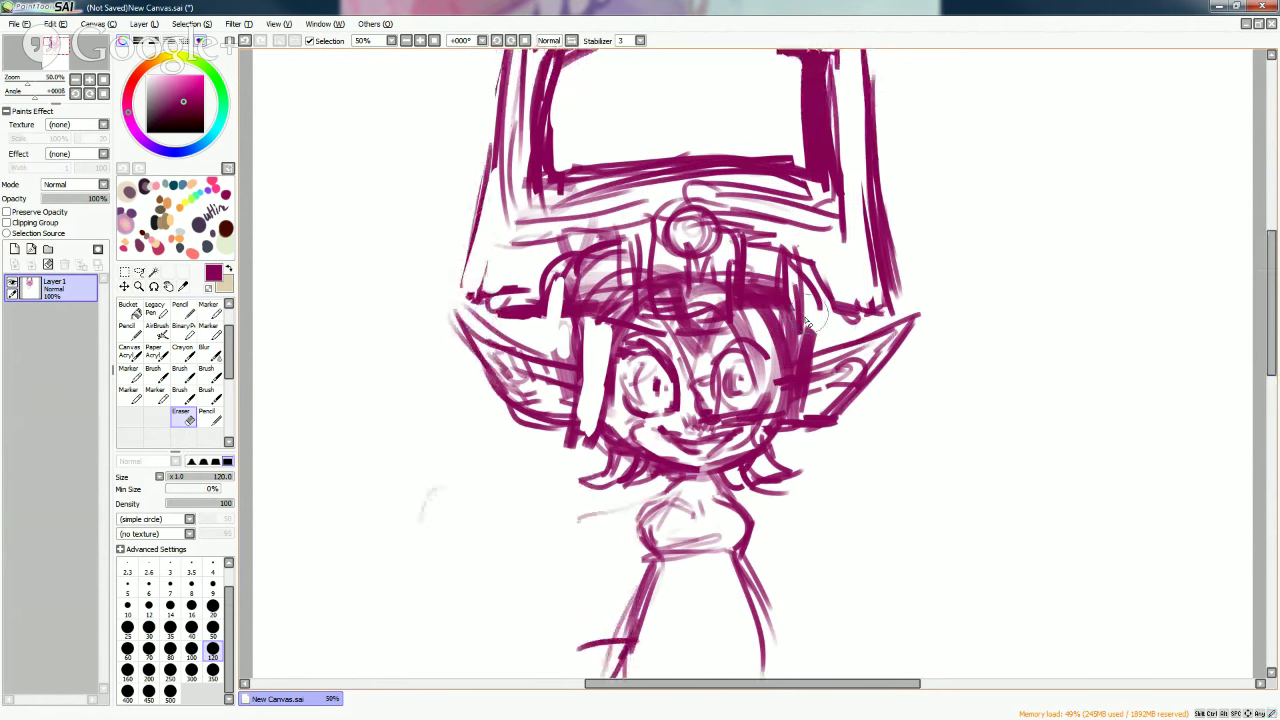
Erase the dense hair strokes beside the right eye, then redraw the brim edge and the left side lock.
{"action": "mouse_move", "coordinate": [808, 322]}
{"action": "left_mouse_down"}
{"action": "mouse_move", "coordinate": [765, 390]}
{"action": "mouse_move", "coordinate": [790, 370]}
{"action": "left_mouse_up"}
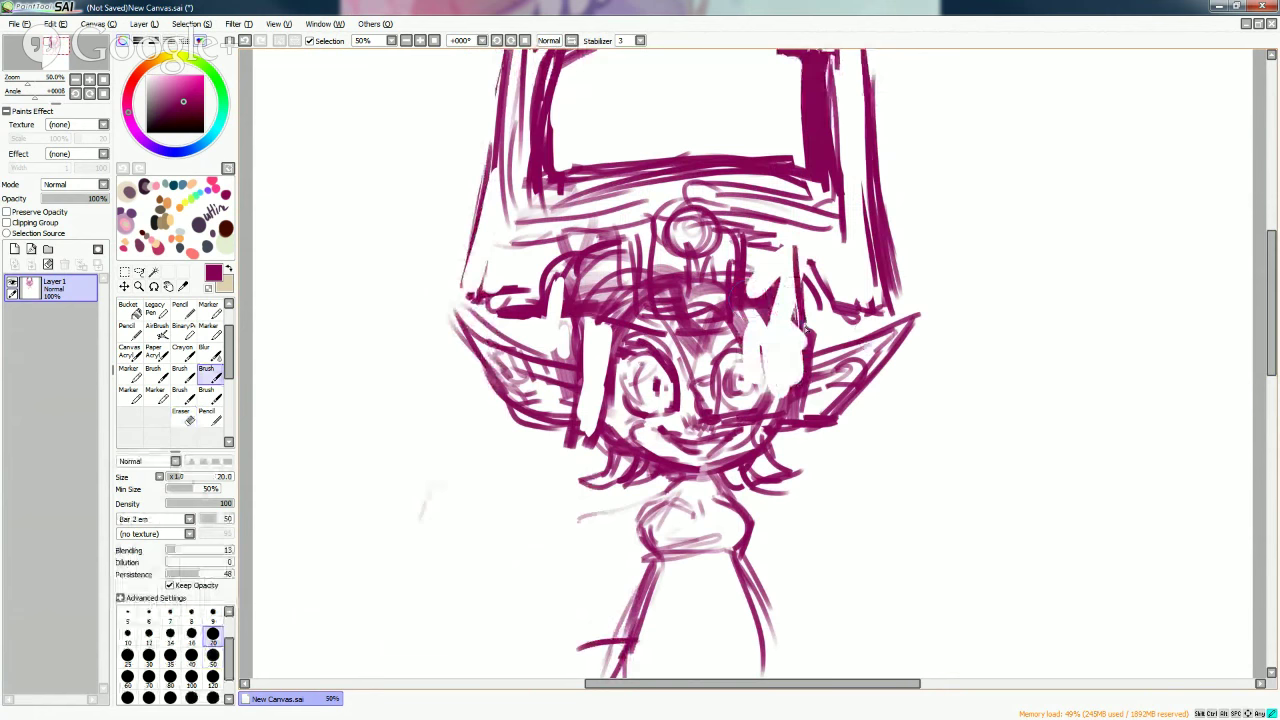
{"action": "mouse_move", "coordinate": [815, 265]}
{"action": "left_mouse_down"}
{"action": "mouse_move", "coordinate": [785, 310]}
{"action": "mouse_move", "coordinate": [749, 327]}
{"action": "left_mouse_up"}
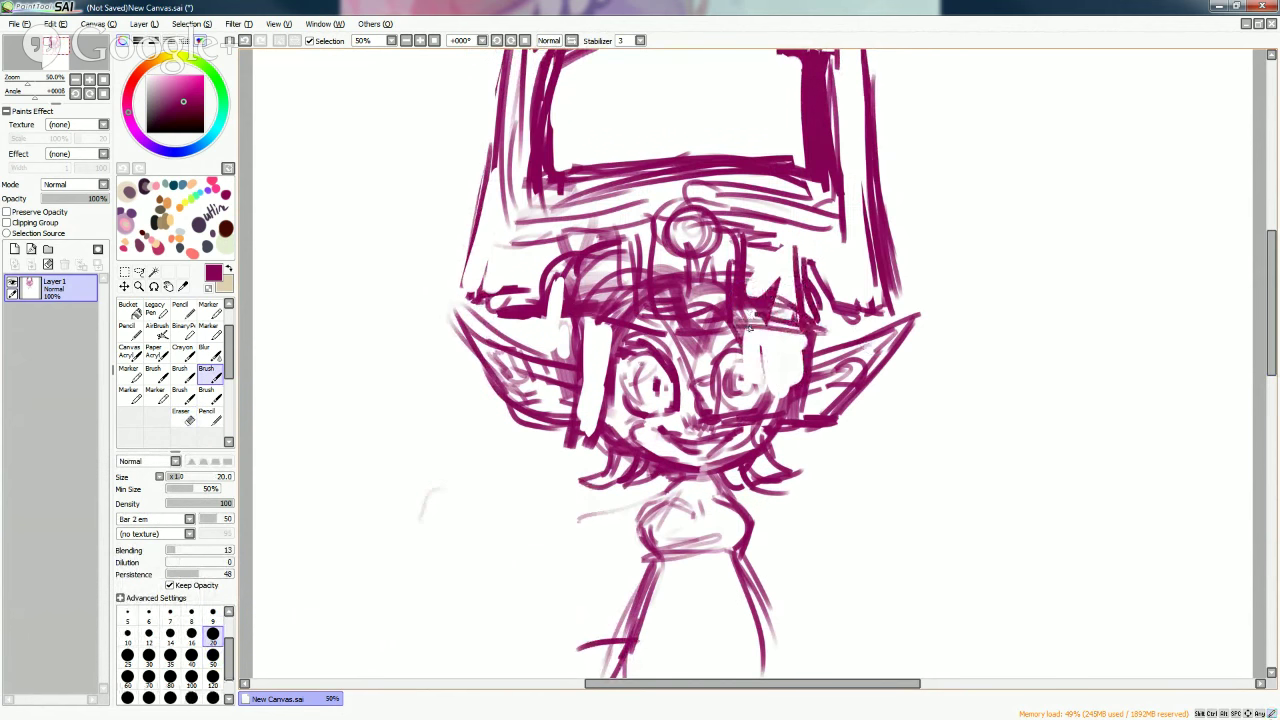
{"action": "mouse_move", "coordinate": [640, 330]}
{"action": "left_mouse_down"}
{"action": "mouse_move", "coordinate": [616, 338]}
{"action": "mouse_move", "coordinate": [690, 366]}
{"action": "mouse_move", "coordinate": [600, 400]}
{"action": "left_mouse_up"}
{"action": "left_click_drag", "start_coordinate": [600, 334], "coordinate": [590, 436]}
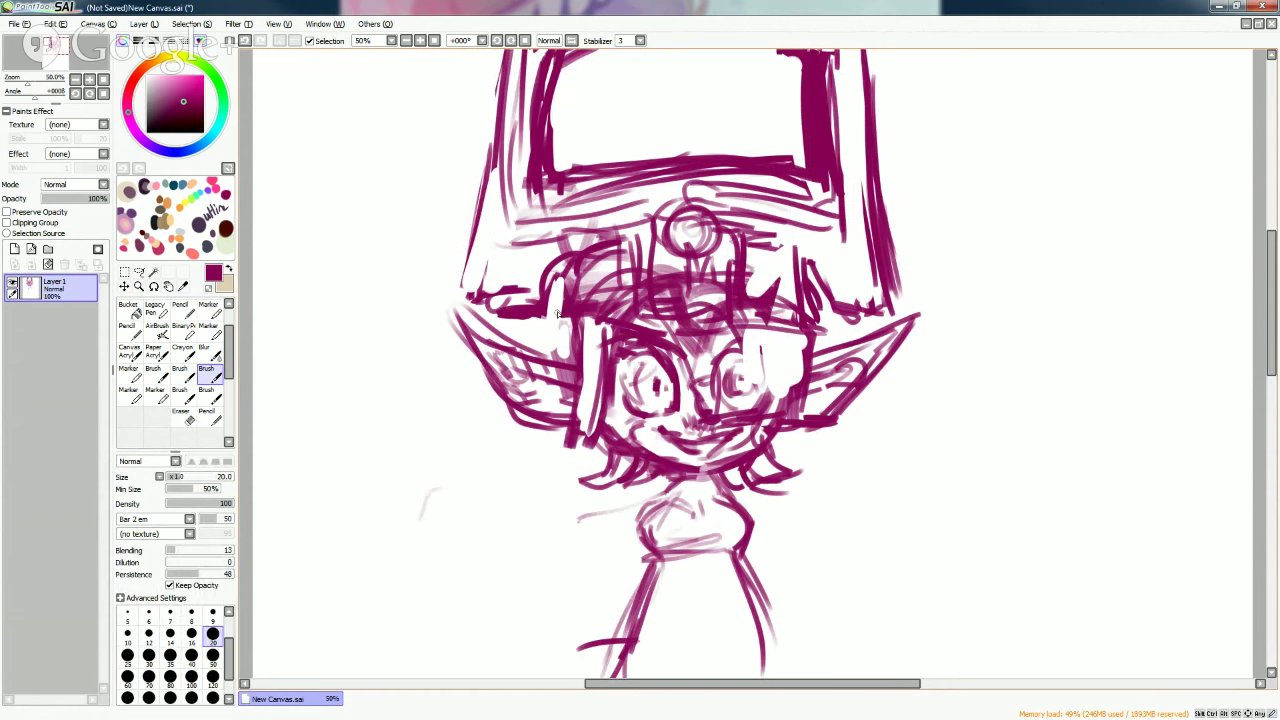
Draw curled line patterns inside the lower corners of the headpiece beneath both horns.
{"action": "mouse_move", "coordinate": [616, 373]}
{"action": "left_mouse_down"}
{"action": "mouse_move", "coordinate": [600, 370]}
{"action": "mouse_move", "coordinate": [548, 232]}
{"action": "mouse_move", "coordinate": [495, 292]}
{"action": "mouse_move", "coordinate": [468, 288]}
{"action": "mouse_move", "coordinate": [491, 277]}
{"action": "left_mouse_up"}
{"action": "left_click_drag", "start_coordinate": [491, 277], "coordinate": [500, 225]}
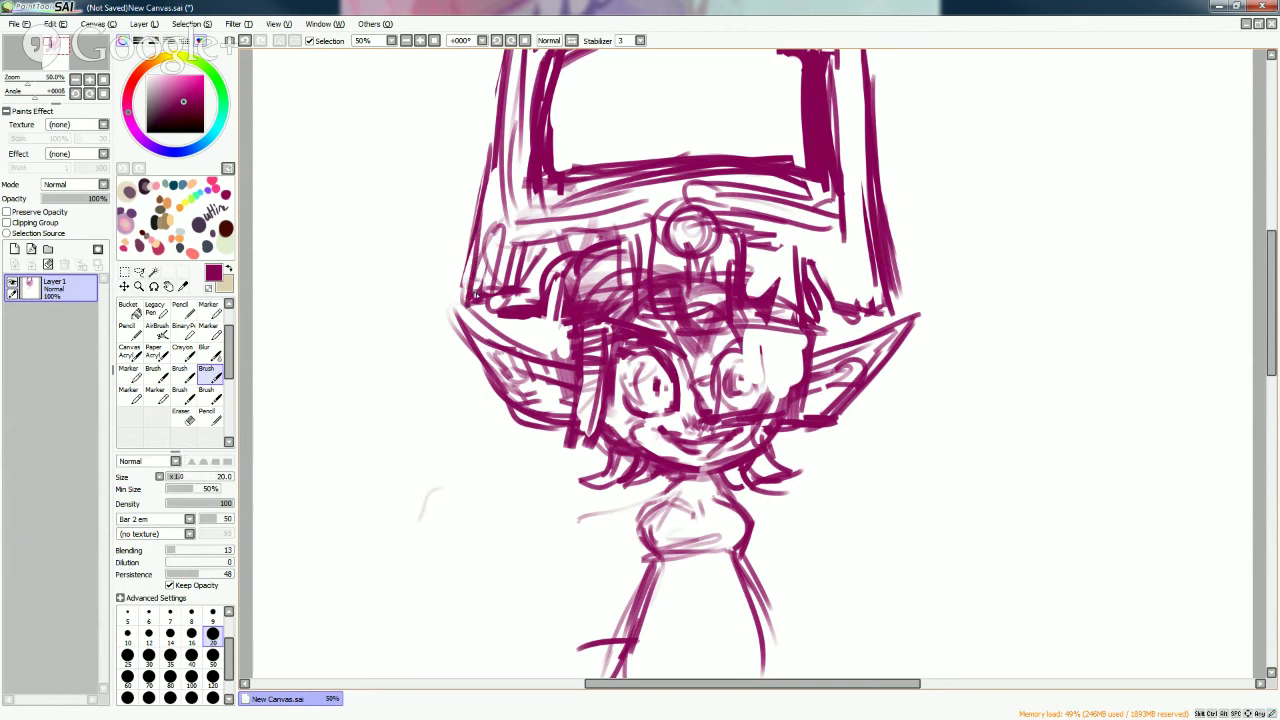
{"action": "mouse_move", "coordinate": [832, 253]}
{"action": "left_mouse_down"}
{"action": "mouse_move", "coordinate": [864, 260]}
{"action": "mouse_move", "coordinate": [811, 238]}
{"action": "mouse_move", "coordinate": [845, 208]}
{"action": "left_mouse_up"}
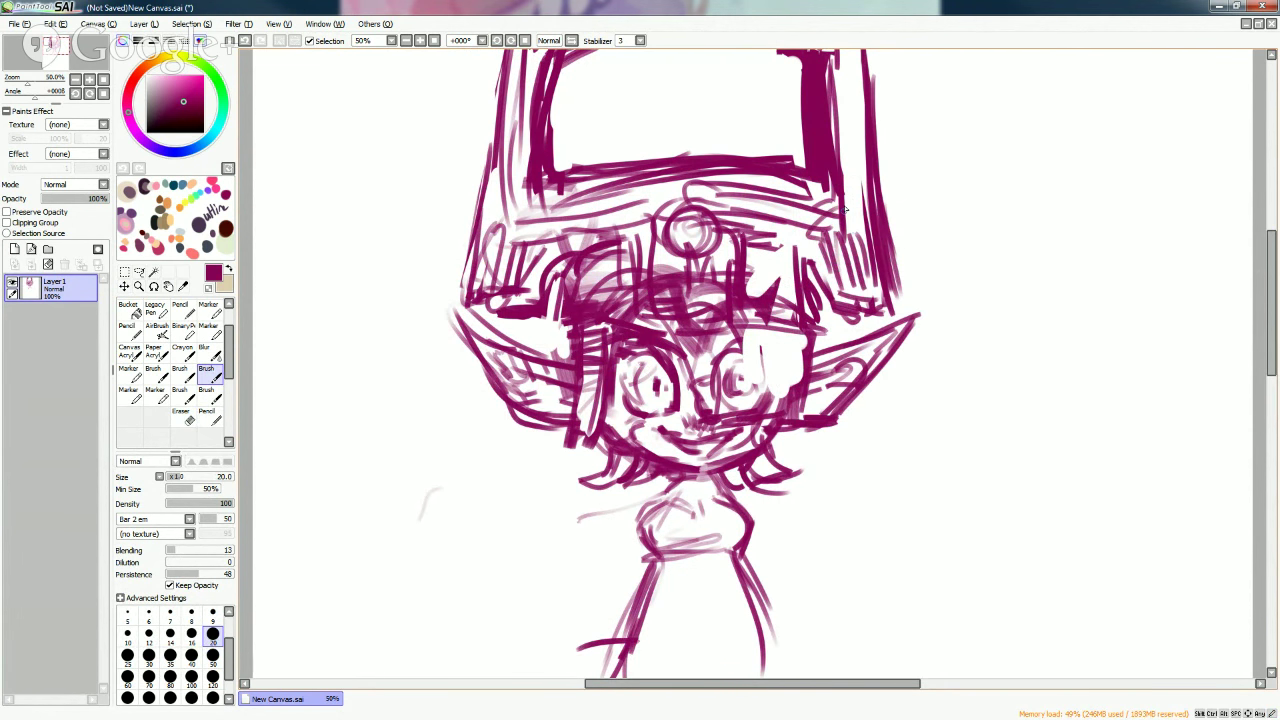
Strengthen the right horn's outline with additional long strokes along its inner and outer edges.
{"action": "left_click_drag", "start_coordinate": [846, 127], "coordinate": [845, 212]}
{"action": "scroll", "coordinate": [1100, 270], "scroll_direction": "up", "scroll_amount": 3}
{"action": "left_click_drag", "start_coordinate": [856, 162], "coordinate": [862, 240]}
{"action": "left_click_drag", "start_coordinate": [890, 260], "coordinate": [880, 372]}
{"action": "left_click_drag", "start_coordinate": [880, 285], "coordinate": [896, 390]}
{"action": "left_click_drag", "start_coordinate": [876, 315], "coordinate": [890, 438]}
Erase stray strokes from the right horn's outer edge, redraw it down to the brim, and reinforce the brim's left corner.
{"action": "key", "text": "e"}
{"action": "left_click_drag", "start_coordinate": [880, 240], "coordinate": [900, 435]}
{"action": "mouse_move", "coordinate": [880, 330]}
{"action": "left_mouse_down"}
{"action": "mouse_move", "coordinate": [867, 173]}
{"action": "mouse_move", "coordinate": [870, 285]}
{"action": "left_mouse_up"}
{"action": "key", "text": "b"}
{"action": "left_click_drag", "start_coordinate": [858, 232], "coordinate": [907, 490]}
{"action": "left_click_drag", "start_coordinate": [496, 474], "coordinate": [470, 490]}
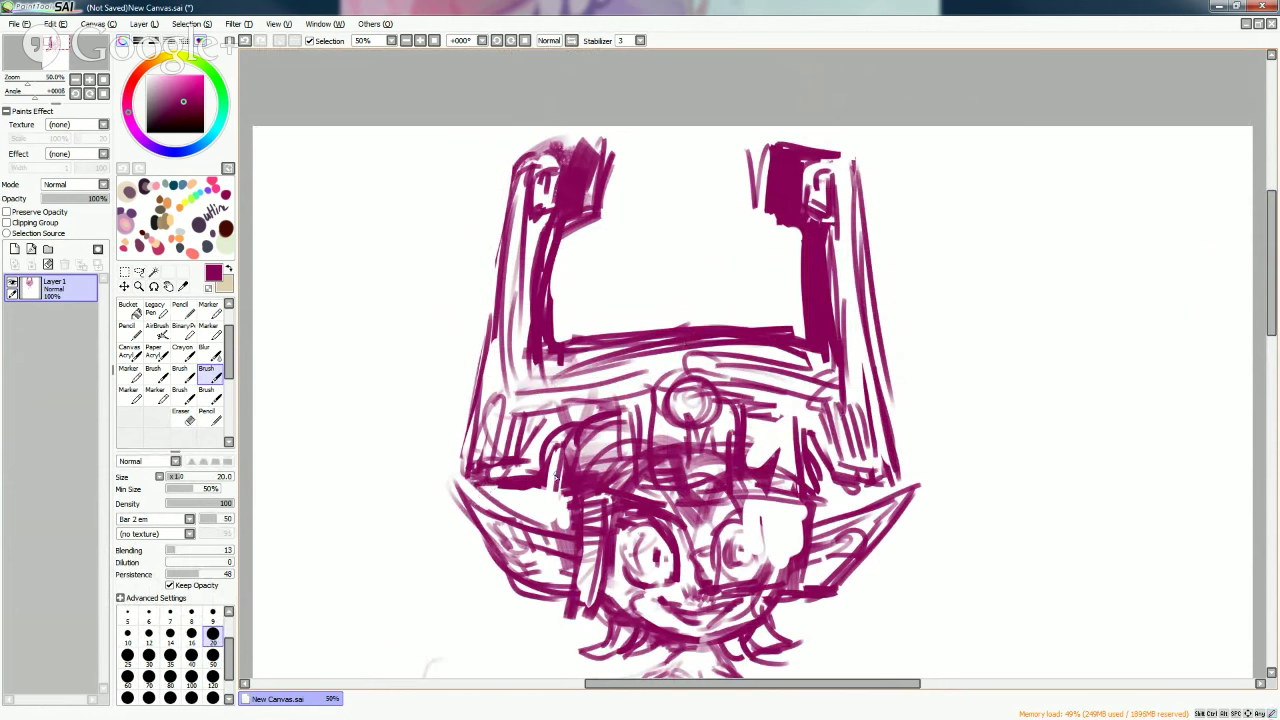
{"action": "scroll", "coordinate": [750, 205], "scroll_direction": "down", "scroll_amount": 5}
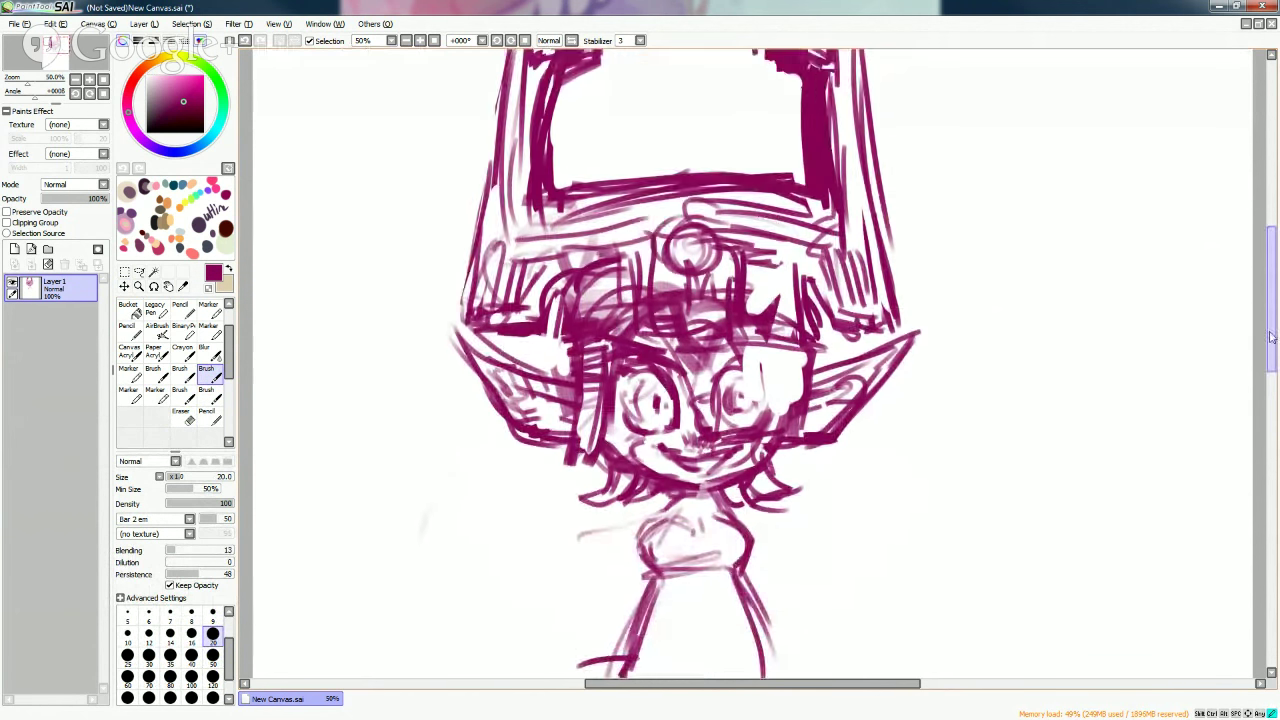
Redraw the right eye area, then sketch the rounded belly and hip curves below the torso.
{"action": "mouse_move", "coordinate": [720, 214]}
{"action": "left_mouse_down"}
{"action": "mouse_move", "coordinate": [764, 196]}
{"action": "mouse_move", "coordinate": [782, 205]}
{"action": "mouse_move", "coordinate": [768, 240]}
{"action": "mouse_move", "coordinate": [737, 207]}
{"action": "mouse_move", "coordinate": [692, 244]}
{"action": "mouse_move", "coordinate": [700, 267]}
{"action": "left_mouse_up"}
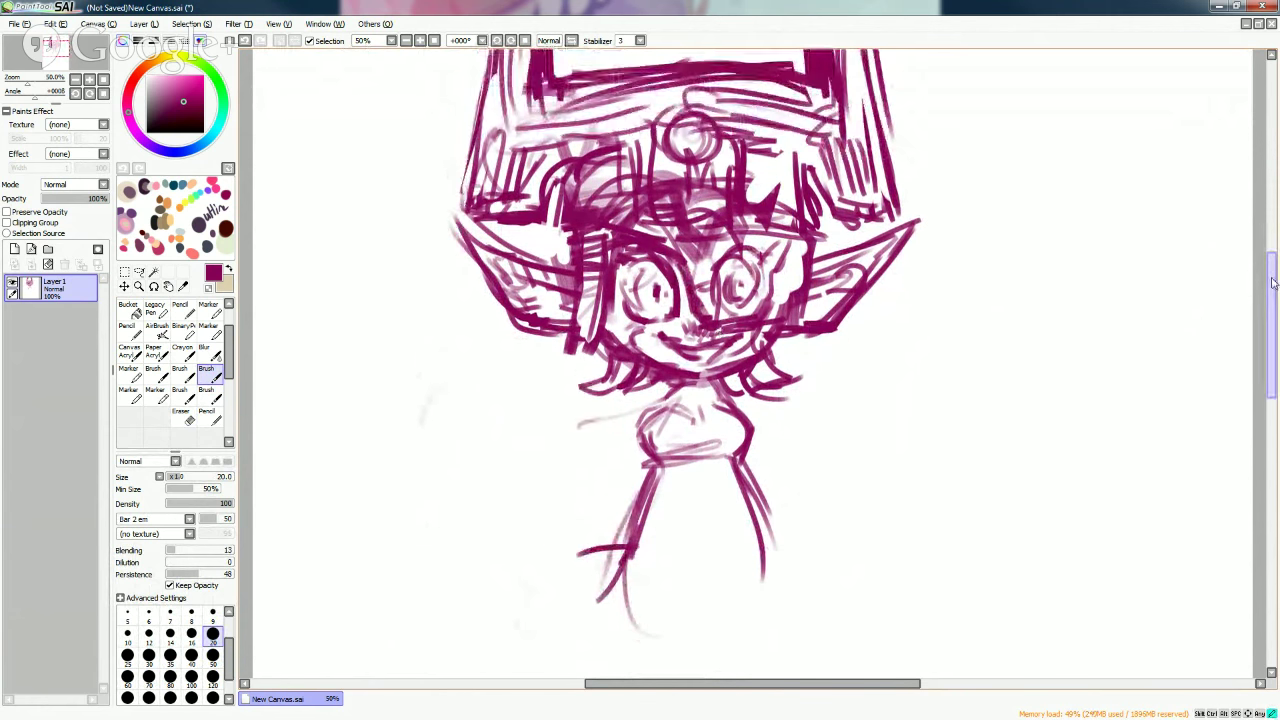
{"action": "scroll", "coordinate": [1258, 291], "scroll_direction": "down", "scroll_amount": 3}
{"action": "mouse_move", "coordinate": [662, 262]}
{"action": "left_mouse_down"}
{"action": "mouse_move", "coordinate": [636, 340]}
{"action": "mouse_move", "coordinate": [640, 400]}
{"action": "left_mouse_up"}
{"action": "left_click_drag", "start_coordinate": [672, 410], "coordinate": [718, 406]}
{"action": "left_click_drag", "start_coordinate": [712, 276], "coordinate": [788, 412]}
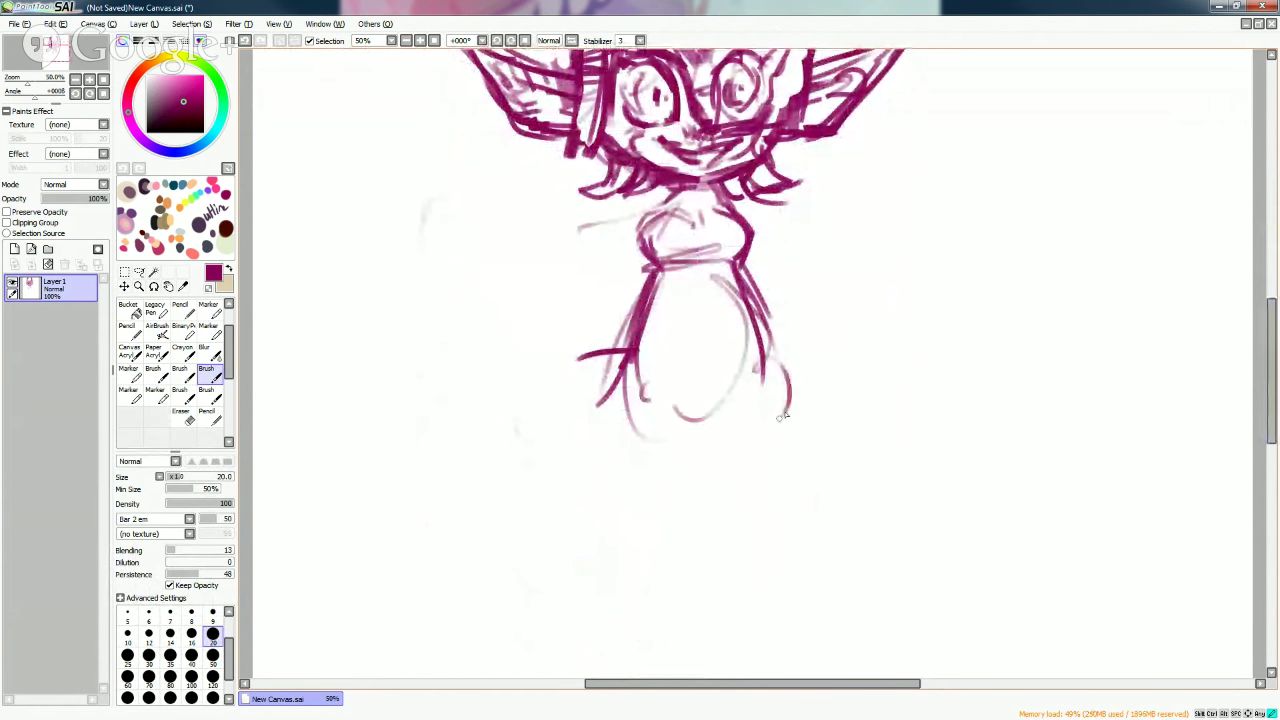
Sketch bent legs outward from both hips and wide overlapping curves beneath the belly.
{"action": "mouse_move", "coordinate": [606, 342]}
{"action": "left_mouse_down"}
{"action": "mouse_move", "coordinate": [545, 368]}
{"action": "mouse_move", "coordinate": [569, 336]}
{"action": "mouse_move", "coordinate": [630, 345]}
{"action": "left_mouse_up"}
{"action": "left_click_drag", "start_coordinate": [662, 284], "coordinate": [632, 330]}
{"action": "left_click_drag", "start_coordinate": [722, 266], "coordinate": [776, 368]}
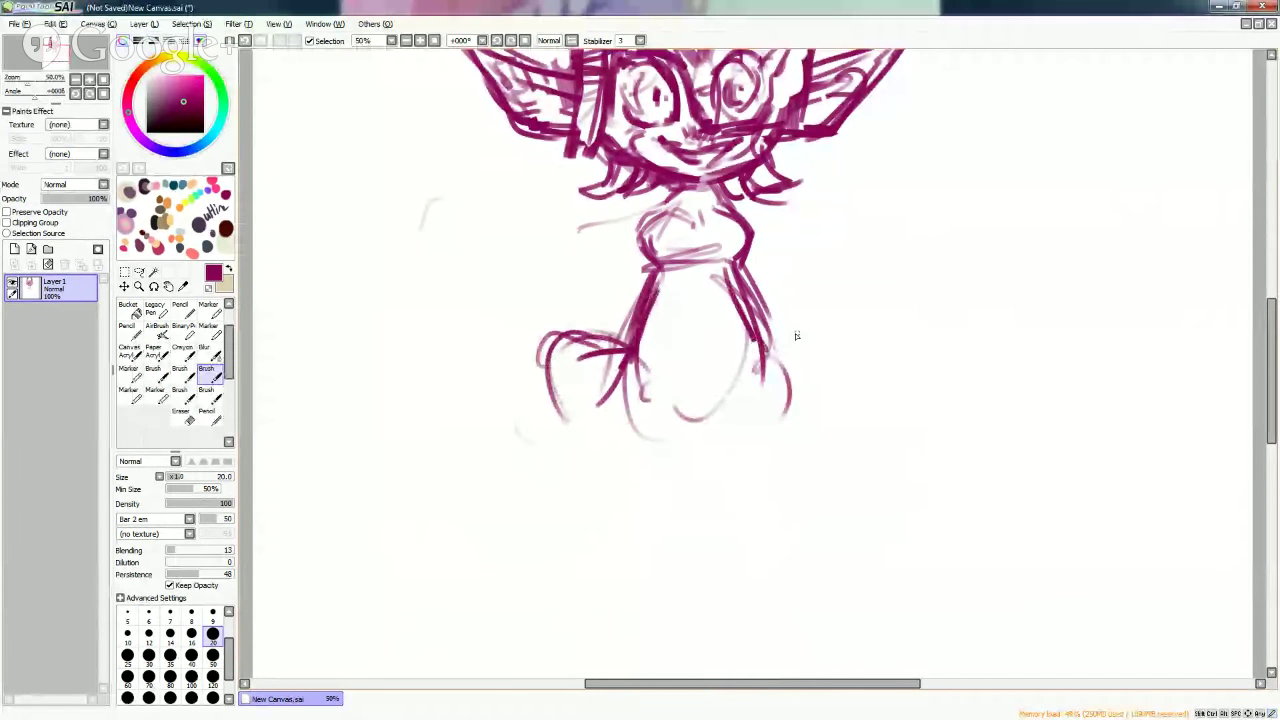
{"action": "mouse_move", "coordinate": [744, 298]}
{"action": "left_mouse_down"}
{"action": "mouse_move", "coordinate": [775, 346]}
{"action": "mouse_move", "coordinate": [853, 346]}
{"action": "mouse_move", "coordinate": [843, 342]}
{"action": "mouse_move", "coordinate": [850, 395]}
{"action": "left_mouse_up"}
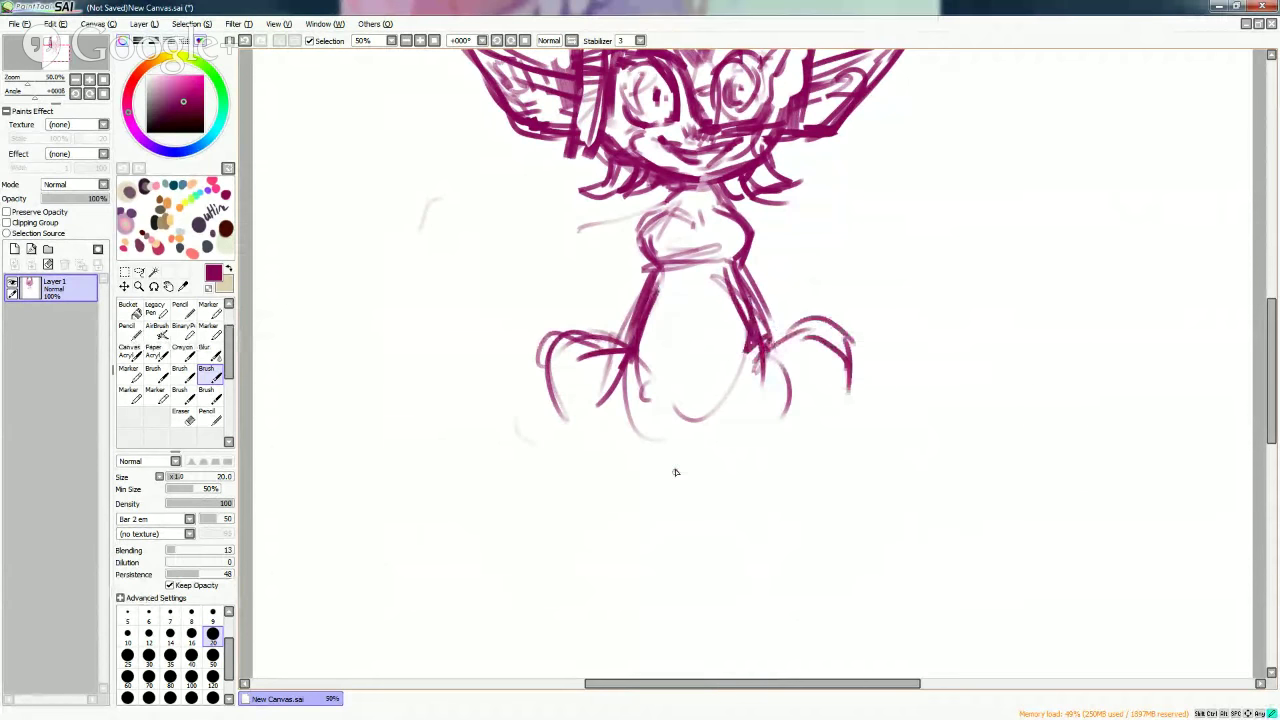
{"action": "left_click_drag", "start_coordinate": [660, 482], "coordinate": [740, 470]}
{"action": "left_click_drag", "start_coordinate": [618, 456], "coordinate": [700, 492]}
{"action": "left_click_drag", "start_coordinate": [636, 365], "coordinate": [748, 492]}
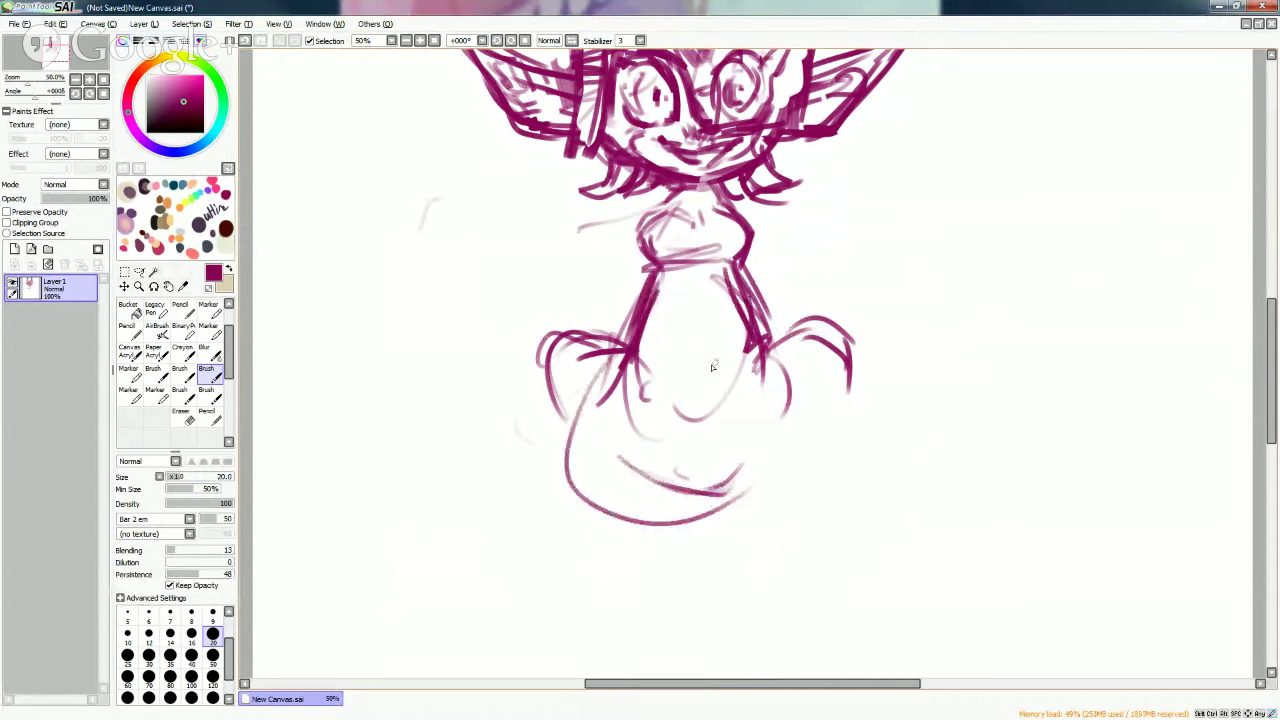
Erase the belly, legs and lower curves with the eraser at size 500, leaving the upper torso.
{"action": "left_click", "coordinate": [212, 677]}
{"action": "mouse_move", "coordinate": [605, 568]}
{"action": "left_mouse_down"}
{"action": "mouse_move", "coordinate": [440, 496]}
{"action": "mouse_move", "coordinate": [488, 484]}
{"action": "left_mouse_up"}
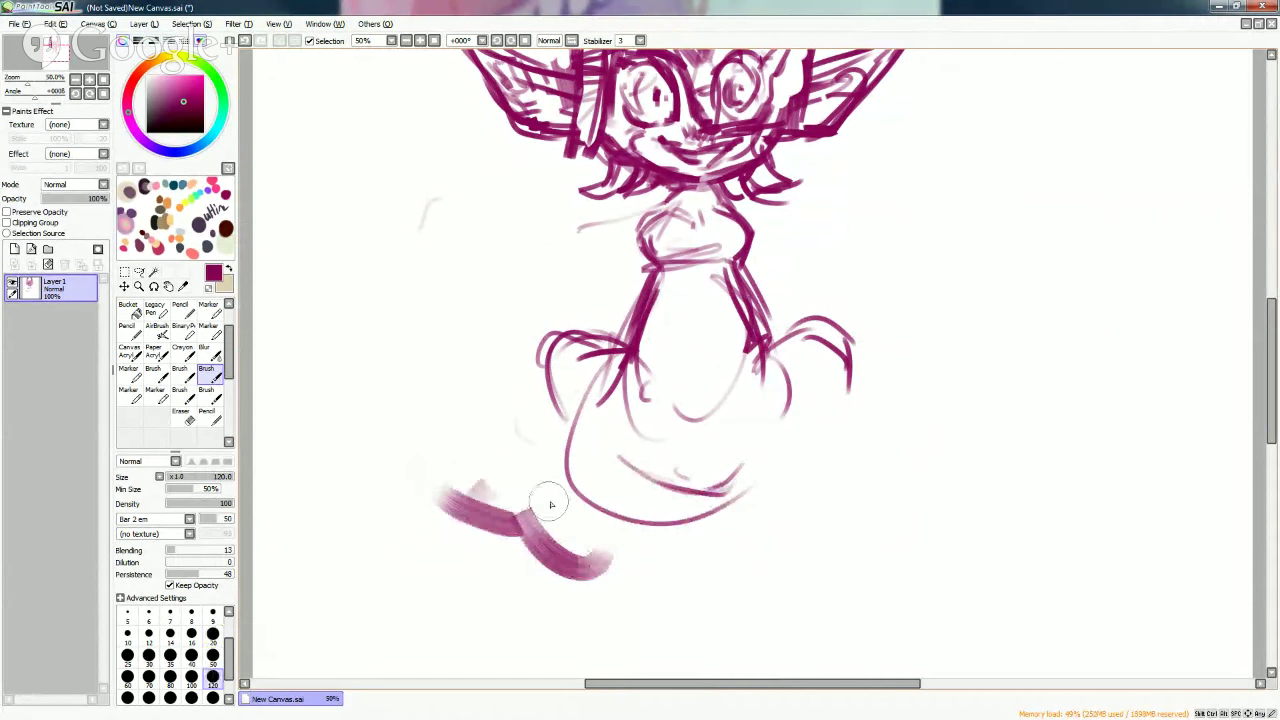
{"action": "left_click", "coordinate": [212, 655]}
{"action": "key", "text": "e"}
{"action": "left_click_drag", "start_coordinate": [570, 350], "coordinate": [487, 409]}
{"action": "left_click", "coordinate": [170, 692]}
{"action": "mouse_move", "coordinate": [585, 505]}
{"action": "left_mouse_down"}
{"action": "mouse_move", "coordinate": [595, 363]}
{"action": "mouse_move", "coordinate": [694, 485]}
{"action": "mouse_move", "coordinate": [844, 436]}
{"action": "mouse_move", "coordinate": [435, 488]}
{"action": "mouse_move", "coordinate": [706, 633]}
{"action": "left_mouse_up"}
Block in the waist and an arched thigh on each side with the brush at size 50.
{"action": "key", "text": "b"}
{"action": "mouse_move", "coordinate": [656, 284]}
{"action": "left_mouse_down"}
{"action": "mouse_move", "coordinate": [608, 357]}
{"action": "mouse_move", "coordinate": [677, 349]}
{"action": "left_mouse_up"}
{"action": "left_click_drag", "start_coordinate": [733, 305], "coordinate": [768, 348]}
{"action": "left_click_drag", "start_coordinate": [738, 300], "coordinate": [672, 358]}
{"action": "mouse_move", "coordinate": [748, 328]}
{"action": "left_mouse_down"}
{"action": "mouse_move", "coordinate": [790, 290]}
{"action": "mouse_move", "coordinate": [784, 320]}
{"action": "mouse_move", "coordinate": [828, 378]}
{"action": "left_mouse_up"}
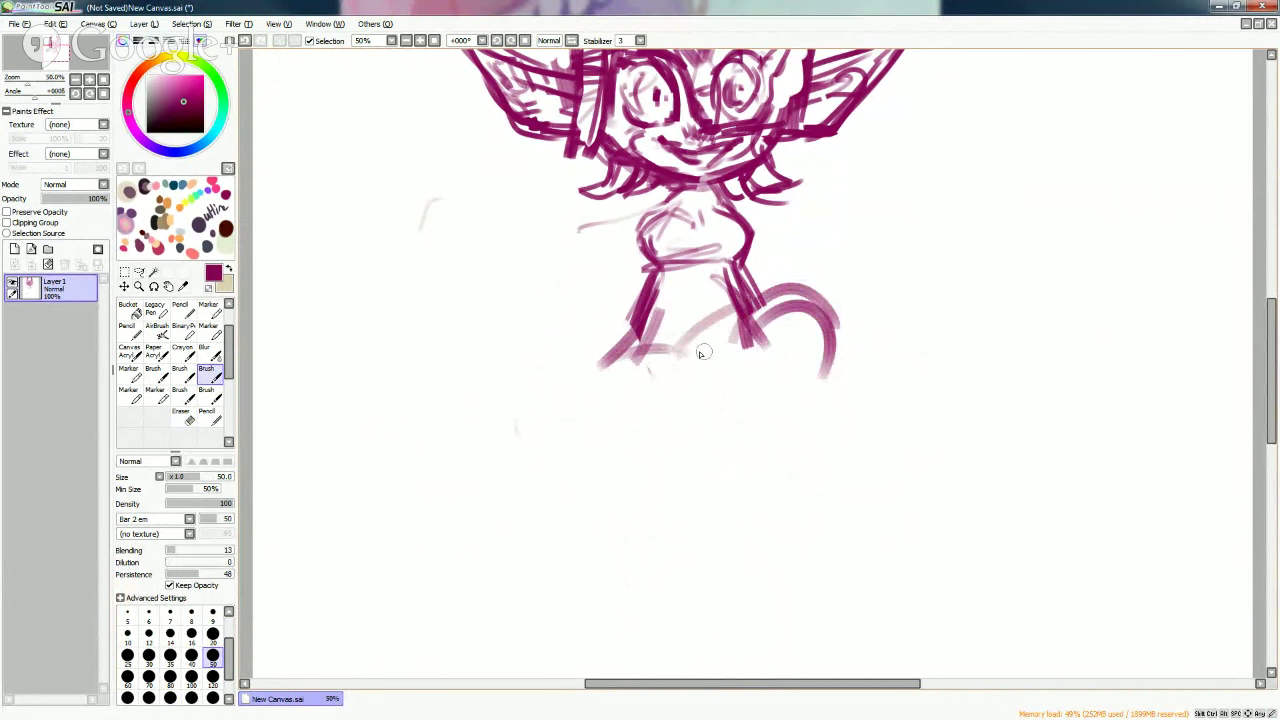
{"action": "left_click_drag", "start_coordinate": [606, 322], "coordinate": [540, 385]}
{"action": "left_click_drag", "start_coordinate": [554, 309], "coordinate": [580, 311]}
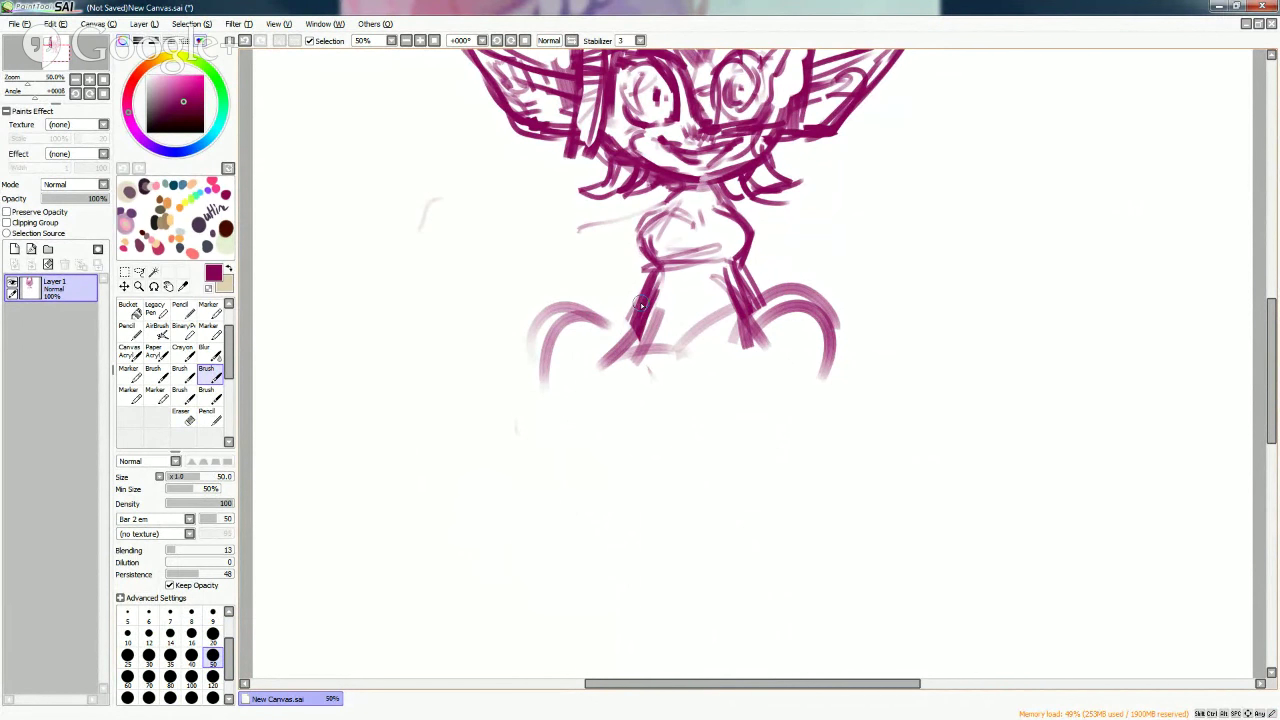
Outline both folded legs with the brush at size 20, reinforcing the left knee's outer curve.
{"action": "left_click", "coordinate": [212, 633]}
{"action": "mouse_move", "coordinate": [572, 316]}
{"action": "left_mouse_down"}
{"action": "mouse_move", "coordinate": [632, 350]}
{"action": "mouse_move", "coordinate": [542, 386]}
{"action": "mouse_move", "coordinate": [604, 440]}
{"action": "mouse_move", "coordinate": [524, 400]}
{"action": "left_mouse_up"}
{"action": "mouse_move", "coordinate": [530, 372]}
{"action": "left_mouse_down"}
{"action": "mouse_move", "coordinate": [585, 335]}
{"action": "mouse_move", "coordinate": [624, 350]}
{"action": "left_mouse_up"}
{"action": "mouse_move", "coordinate": [750, 354]}
{"action": "left_mouse_down"}
{"action": "mouse_move", "coordinate": [809, 308]}
{"action": "mouse_move", "coordinate": [836, 357]}
{"action": "mouse_move", "coordinate": [830, 423]}
{"action": "mouse_move", "coordinate": [762, 455]}
{"action": "left_mouse_up"}
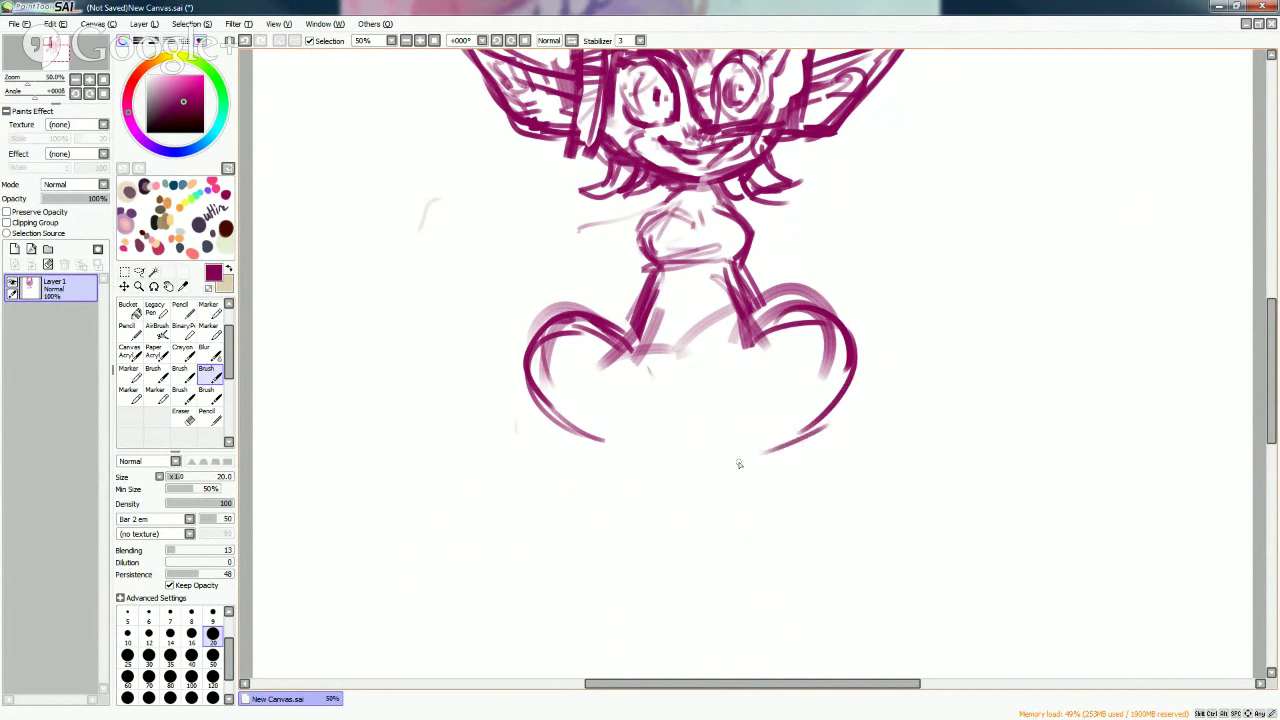
{"action": "left_click_drag", "start_coordinate": [575, 330], "coordinate": [578, 455]}
{"action": "left_click_drag", "start_coordinate": [508, 360], "coordinate": [606, 460]}
{"action": "mouse_move", "coordinate": [505, 372]}
{"action": "left_mouse_down"}
{"action": "mouse_move", "coordinate": [541, 320]}
{"action": "mouse_move", "coordinate": [644, 336]}
{"action": "left_mouse_up"}
Erase the right leg and waist lines, then redraw the folded right leg and both sides of the waist.
{"action": "mouse_move", "coordinate": [753, 295]}
{"action": "left_mouse_down"}
{"action": "mouse_move", "coordinate": [815, 305]}
{"action": "mouse_move", "coordinate": [864, 358]}
{"action": "mouse_move", "coordinate": [720, 485]}
{"action": "mouse_move", "coordinate": [740, 497]}
{"action": "mouse_move", "coordinate": [757, 434]}
{"action": "mouse_move", "coordinate": [791, 497]}
{"action": "left_mouse_up"}
{"action": "key", "text": "e"}
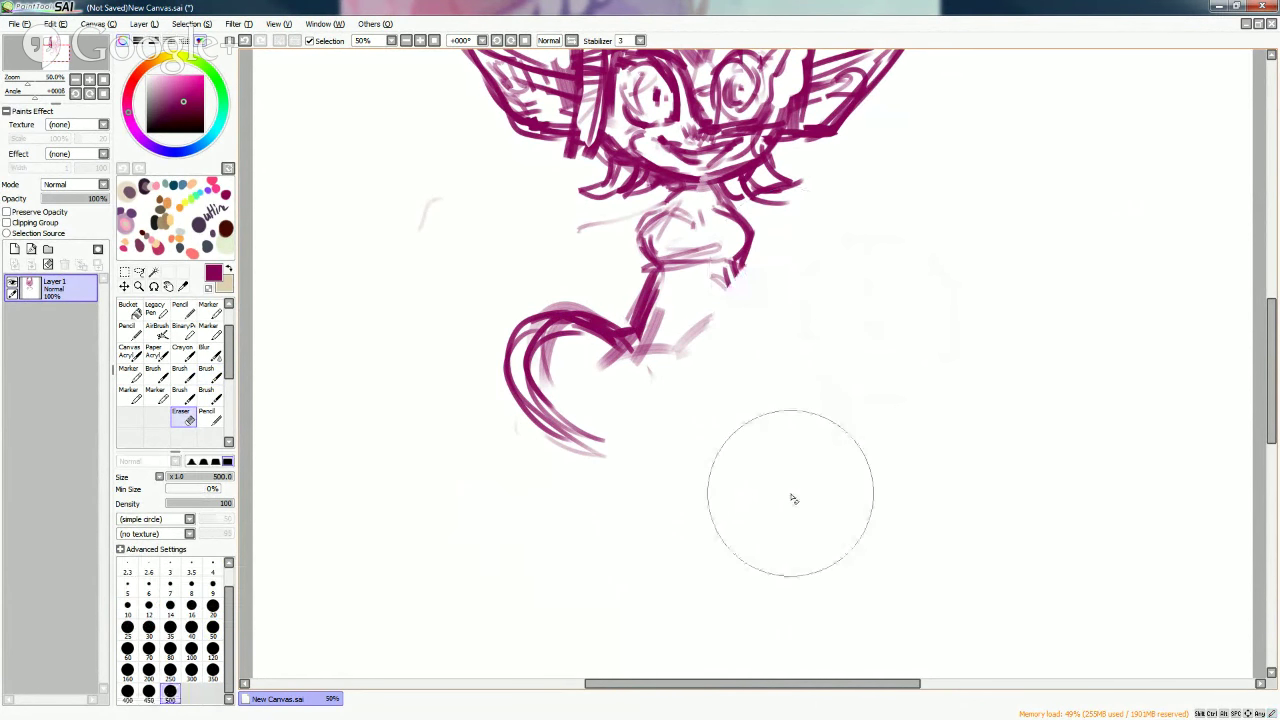
{"action": "key", "text": "b"}
{"action": "mouse_move", "coordinate": [720, 276]}
{"action": "left_mouse_down"}
{"action": "mouse_move", "coordinate": [750, 346]}
{"action": "mouse_move", "coordinate": [800, 322]}
{"action": "mouse_move", "coordinate": [876, 345]}
{"action": "mouse_move", "coordinate": [792, 432]}
{"action": "mouse_move", "coordinate": [728, 456]}
{"action": "left_mouse_up"}
{"action": "left_click_drag", "start_coordinate": [630, 348], "coordinate": [704, 410]}
{"action": "left_click_drag", "start_coordinate": [750, 340], "coordinate": [818, 441]}
{"action": "mouse_move", "coordinate": [657, 297]}
{"action": "left_mouse_down"}
{"action": "mouse_move", "coordinate": [627, 359]}
{"action": "mouse_move", "coordinate": [594, 314]}
{"action": "mouse_move", "coordinate": [623, 335]}
{"action": "mouse_move", "coordinate": [662, 280]}
{"action": "left_mouse_up"}
{"action": "key", "text": "e"}
{"action": "key", "text": "b"}
{"action": "left_click_drag", "start_coordinate": [620, 318], "coordinate": [660, 276]}
{"action": "left_click_drag", "start_coordinate": [728, 268], "coordinate": [762, 336]}
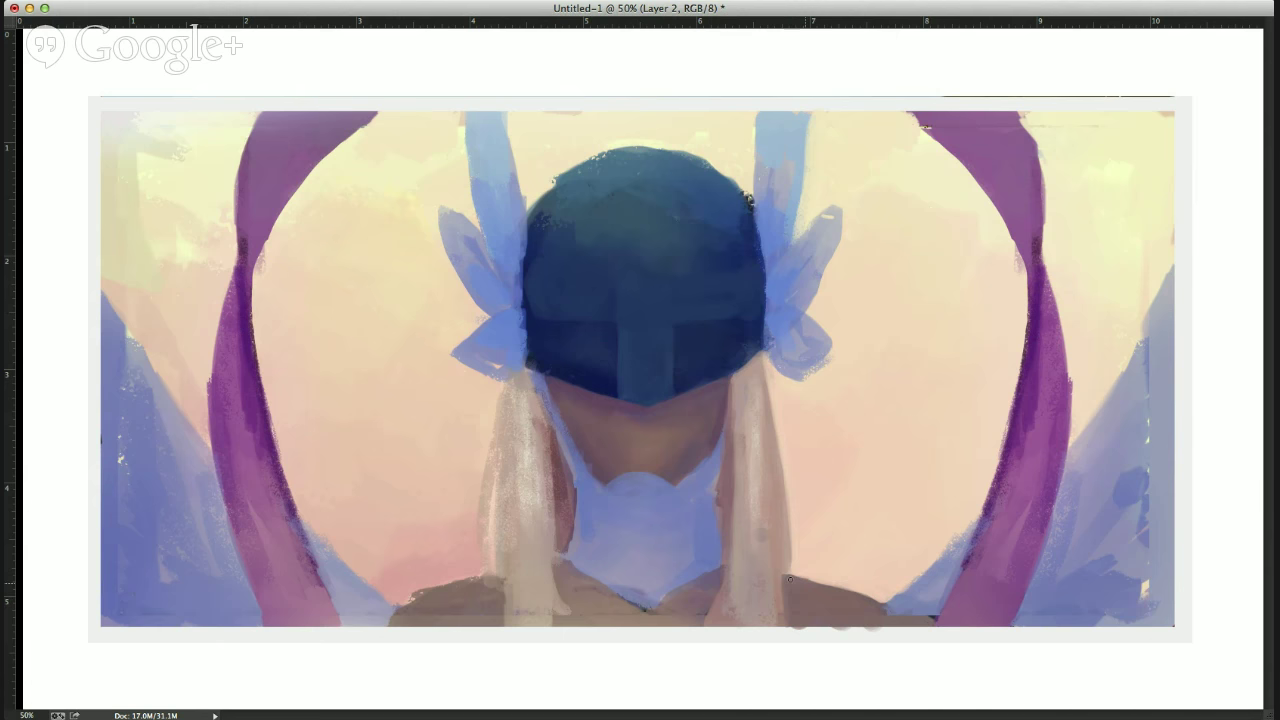
Erase the left side of the chest and waist, then redraw them with a smaller, hatched chest shape.
{"action": "mouse_move", "coordinate": [650, 196]}
{"action": "left_mouse_down"}
{"action": "mouse_move", "coordinate": [622, 264]}
{"action": "mouse_move", "coordinate": [636, 288]}
{"action": "mouse_move", "coordinate": [630, 234]}
{"action": "left_mouse_up"}
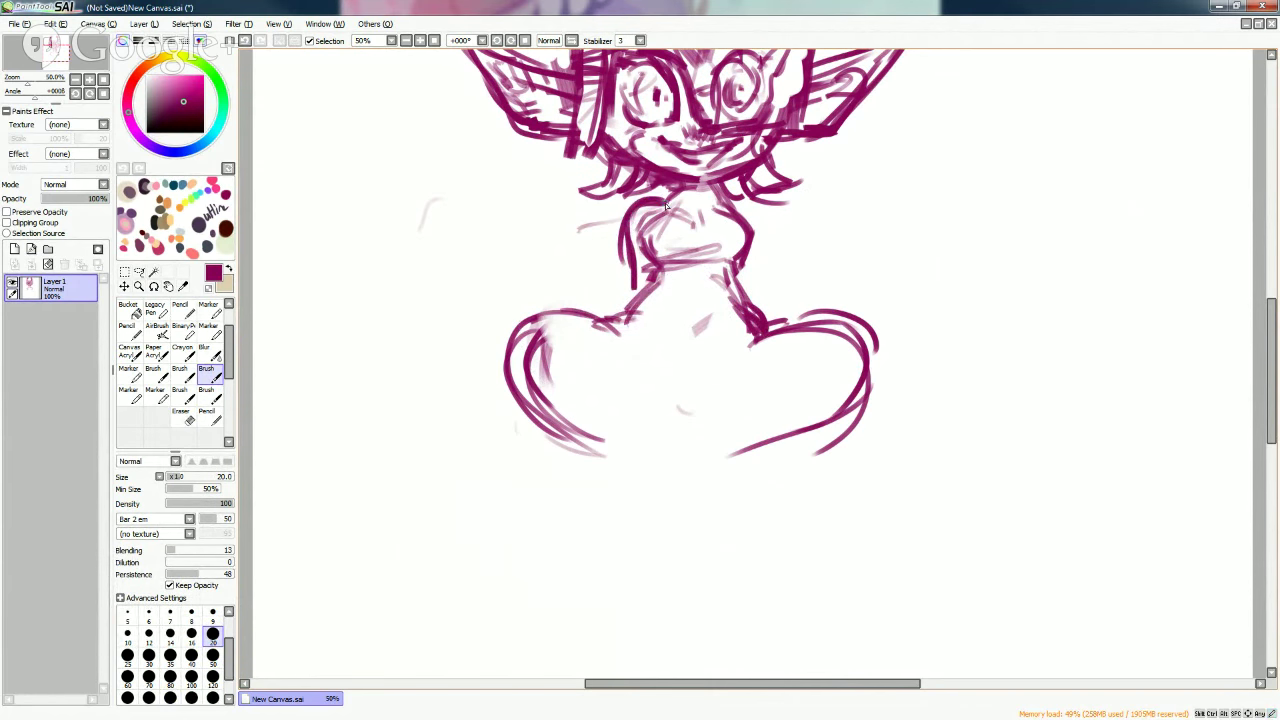
{"action": "key", "text": "e"}
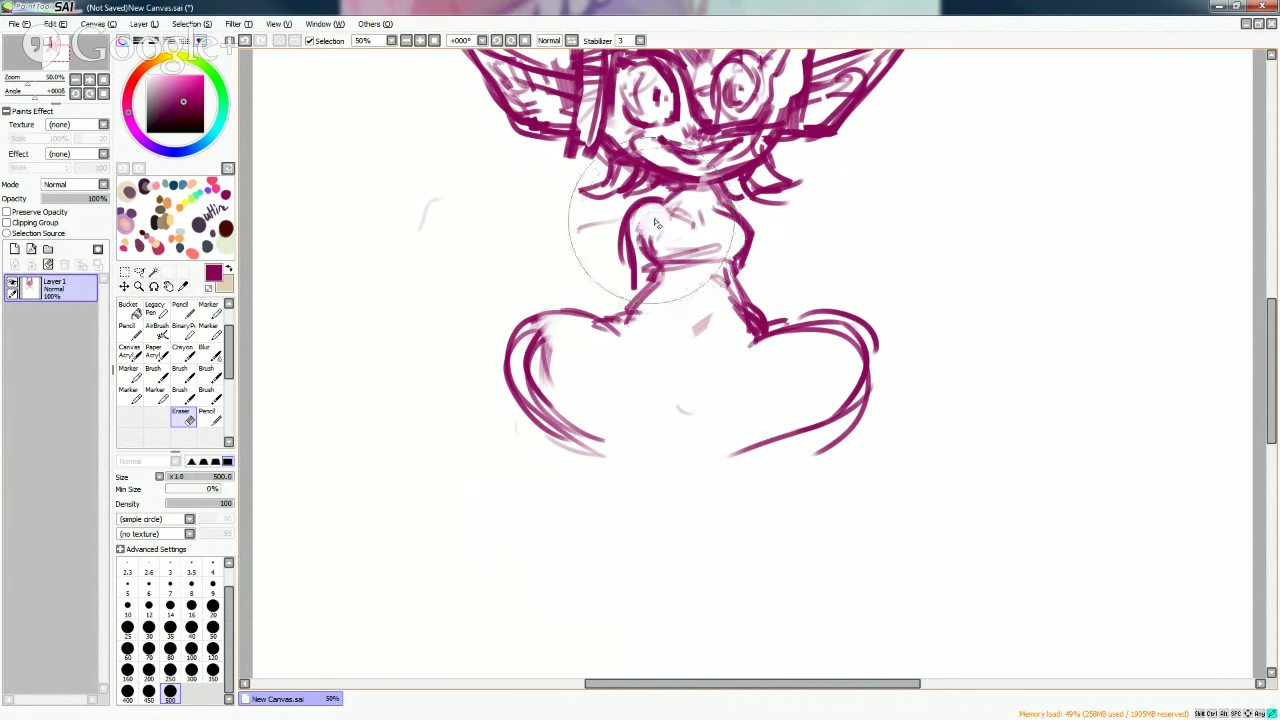
{"action": "mouse_move", "coordinate": [657, 222]}
{"action": "left_mouse_down"}
{"action": "mouse_move", "coordinate": [650, 250]}
{"action": "mouse_move", "coordinate": [728, 262]}
{"action": "left_mouse_up"}
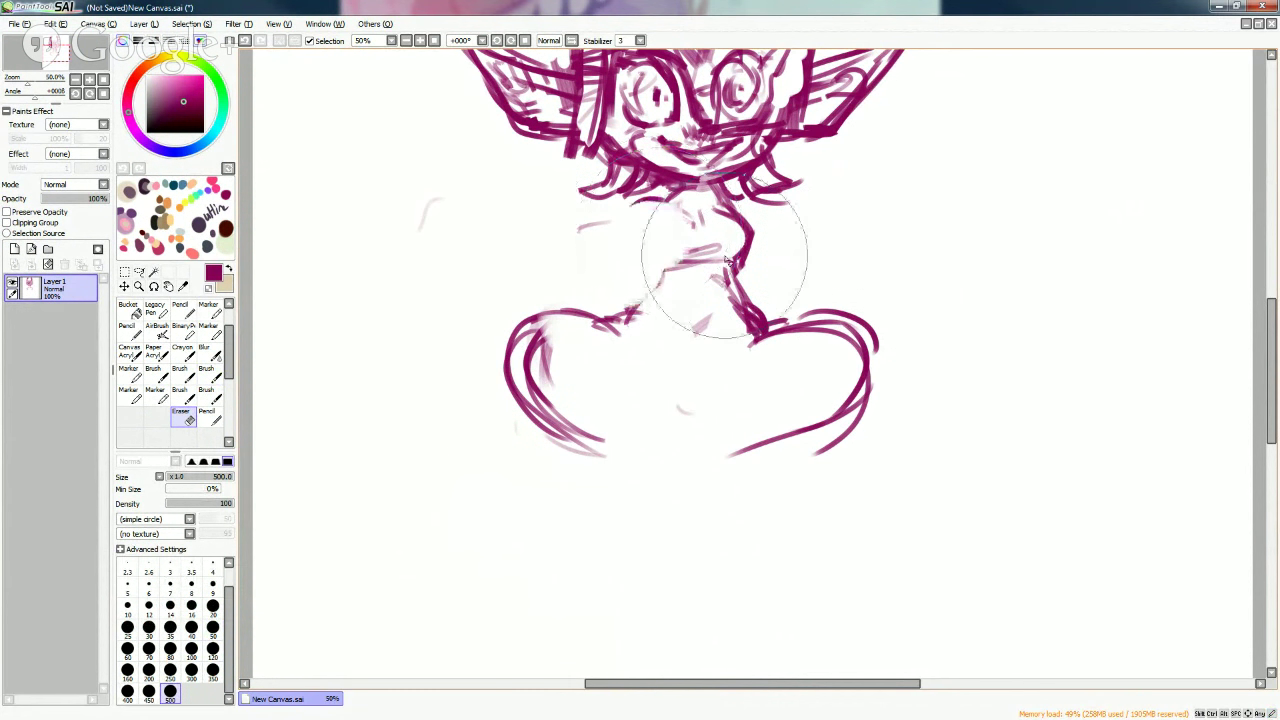
{"action": "key", "text": "b"}
{"action": "mouse_move", "coordinate": [618, 320]}
{"action": "left_mouse_down"}
{"action": "mouse_move", "coordinate": [672, 262]}
{"action": "mouse_move", "coordinate": [620, 308]}
{"action": "left_mouse_up"}
{"action": "mouse_move", "coordinate": [664, 264]}
{"action": "left_mouse_down"}
{"action": "mouse_move", "coordinate": [618, 312]}
{"action": "mouse_move", "coordinate": [642, 296]}
{"action": "left_mouse_up"}
{"action": "mouse_move", "coordinate": [660, 232]}
{"action": "left_mouse_down"}
{"action": "mouse_move", "coordinate": [652, 249]}
{"action": "mouse_move", "coordinate": [668, 208]}
{"action": "mouse_move", "coordinate": [646, 262]}
{"action": "mouse_move", "coordinate": [663, 204]}
{"action": "mouse_move", "coordinate": [722, 224]}
{"action": "mouse_move", "coordinate": [730, 260]}
{"action": "left_mouse_up"}
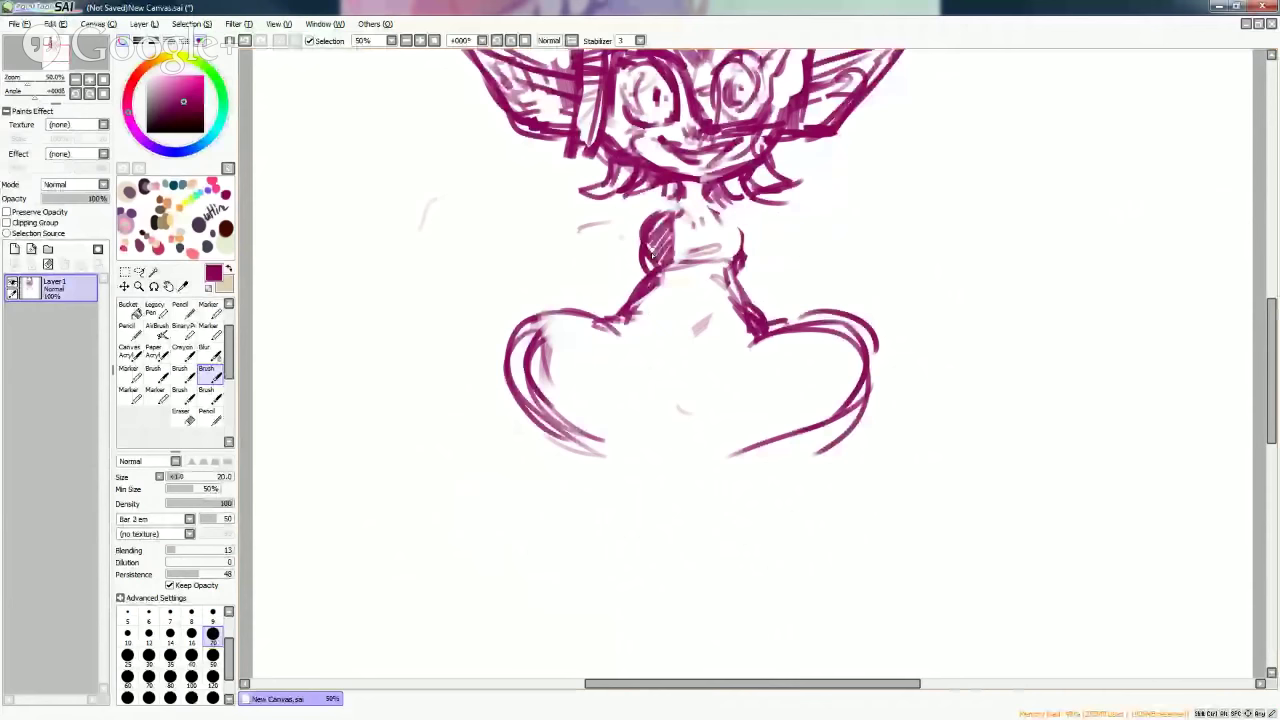
Darken the waist edges, hatch the right chest shape, and draw the belly curve and left leg's inner lines.
{"action": "left_click_drag", "start_coordinate": [682, 282], "coordinate": [646, 300]}
{"action": "mouse_move", "coordinate": [740, 212]}
{"action": "left_mouse_down"}
{"action": "mouse_move", "coordinate": [702, 270]}
{"action": "mouse_move", "coordinate": [702, 318]}
{"action": "mouse_move", "coordinate": [762, 348]}
{"action": "left_mouse_up"}
{"action": "left_click_drag", "start_coordinate": [588, 336], "coordinate": [670, 366]}
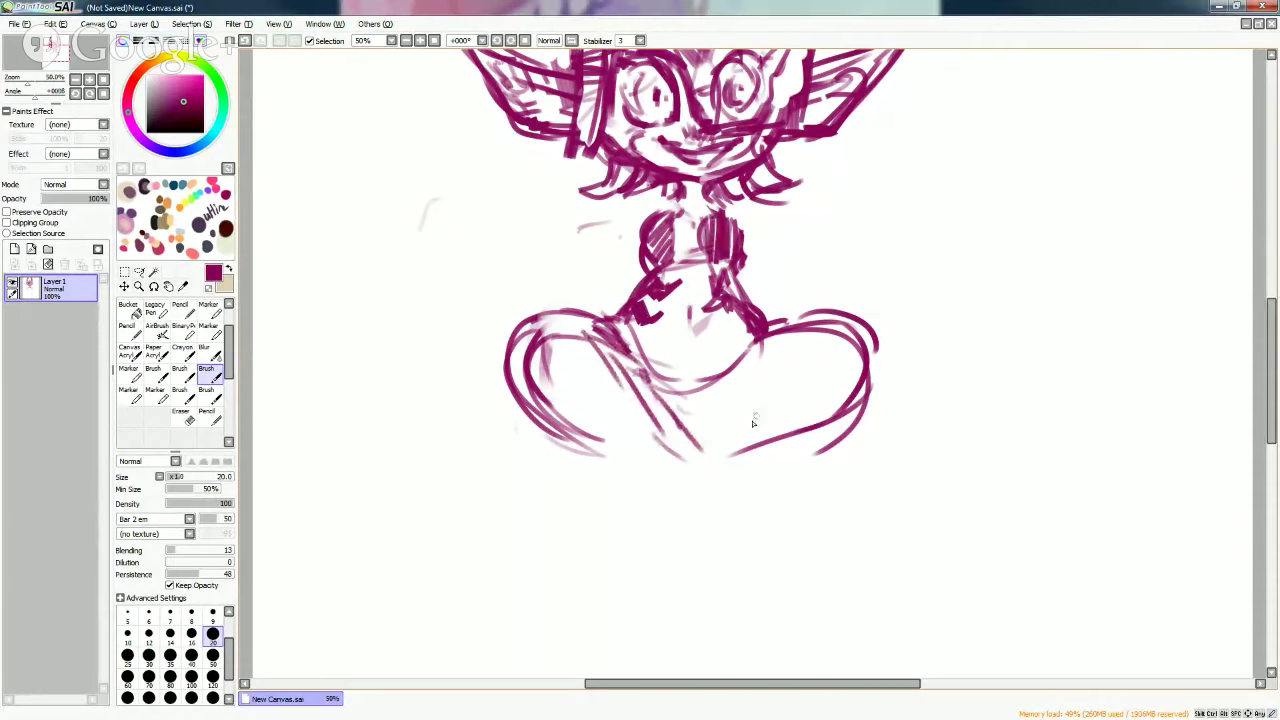
Fill the folded right leg with dense vertical hatching using the brush at size 50.
{"action": "left_click", "coordinate": [212, 655]}
{"action": "mouse_move", "coordinate": [730, 372]}
{"action": "left_mouse_down"}
{"action": "mouse_move", "coordinate": [845, 328]}
{"action": "mouse_move", "coordinate": [860, 410]}
{"action": "left_mouse_up"}
{"action": "mouse_move", "coordinate": [684, 420]}
{"action": "left_mouse_down"}
{"action": "mouse_move", "coordinate": [714, 390]}
{"action": "mouse_move", "coordinate": [695, 424]}
{"action": "mouse_move", "coordinate": [712, 452]}
{"action": "left_mouse_up"}
{"action": "mouse_move", "coordinate": [755, 355]}
{"action": "left_mouse_down"}
{"action": "mouse_move", "coordinate": [759, 426]}
{"action": "mouse_move", "coordinate": [795, 435]}
{"action": "left_mouse_up"}
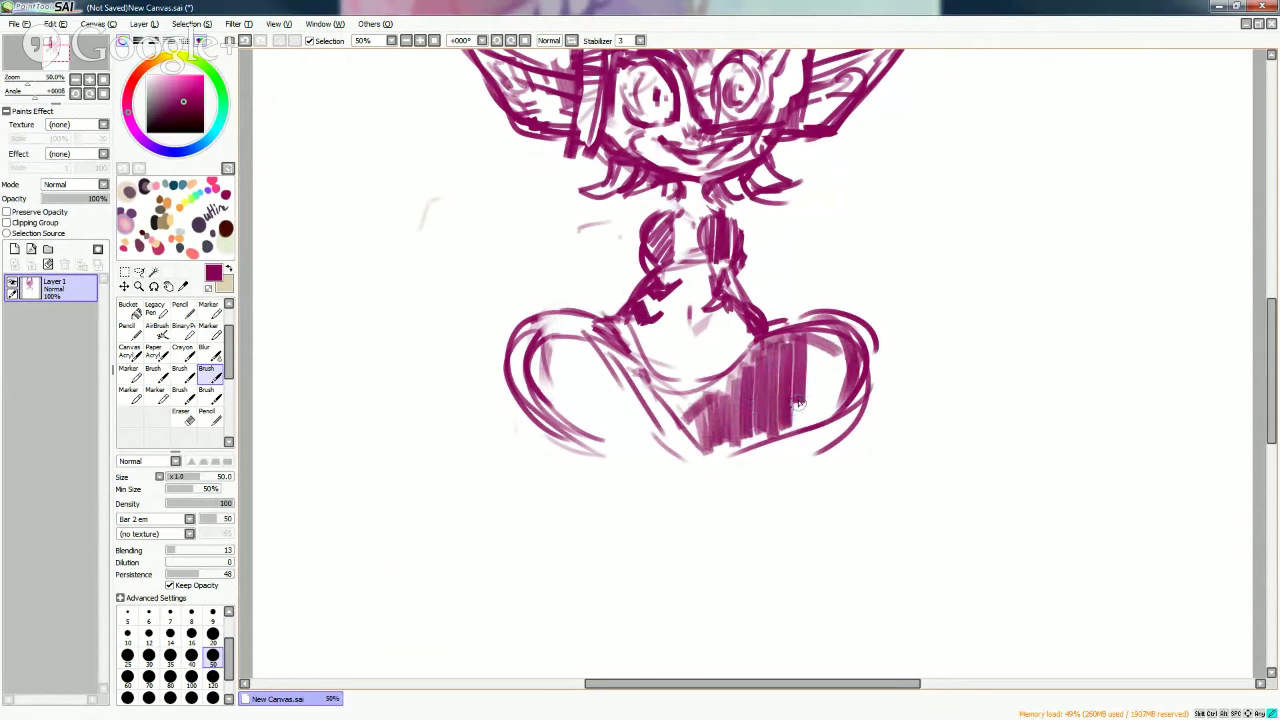
{"action": "left_click_drag", "start_coordinate": [805, 330], "coordinate": [825, 420]}
{"action": "mouse_move", "coordinate": [845, 330]}
{"action": "left_mouse_down"}
{"action": "mouse_move", "coordinate": [730, 445]}
{"action": "mouse_move", "coordinate": [747, 362]}
{"action": "mouse_move", "coordinate": [830, 318]}
{"action": "mouse_move", "coordinate": [862, 410]}
{"action": "left_mouse_up"}
Reduce the brush to size 16 and draw short collar strokes around the neck and upper chest.
{"action": "key", "text": "bracketleft"}
{"action": "key", "text": "bracketleft"}
{"action": "key", "text": "bracketleft"}
{"action": "key", "text": "bracketleft"}
{"action": "key", "text": "bracketleft"}
{"action": "key", "text": "bracketleft"}
{"action": "left_click_drag", "start_coordinate": [676, 220], "coordinate": [682, 254]}
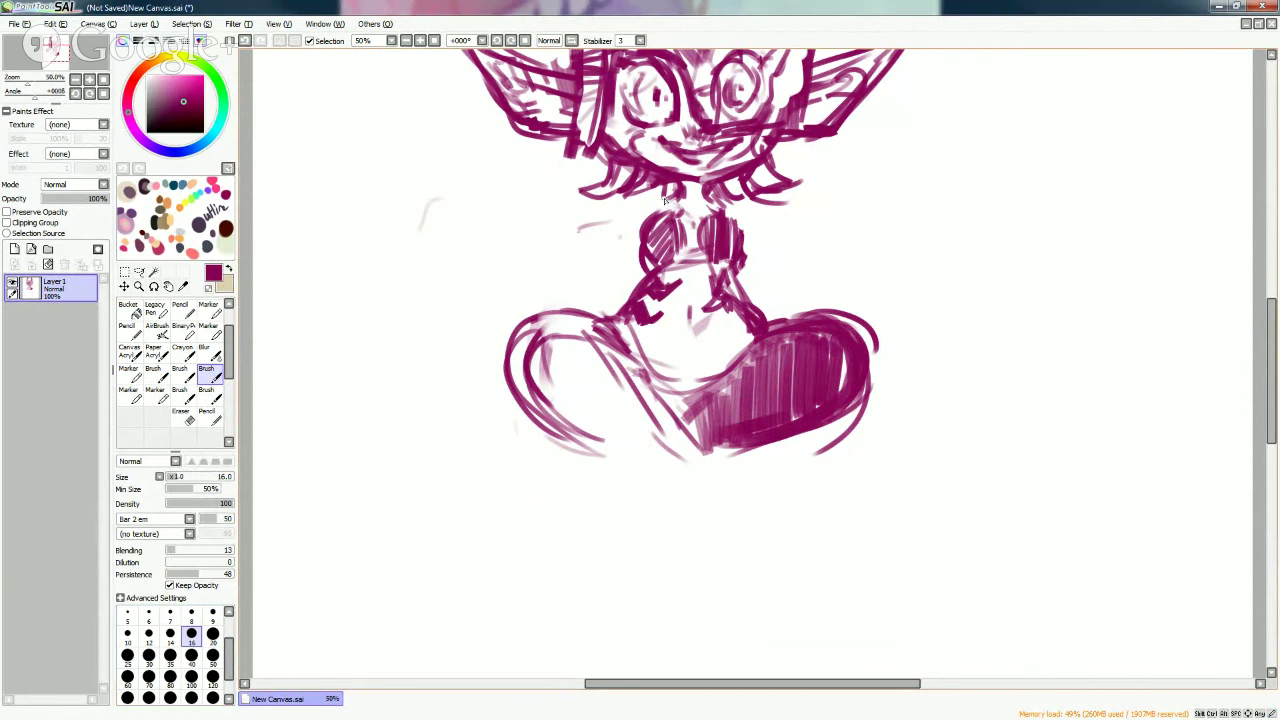
{"action": "mouse_move", "coordinate": [648, 190]}
{"action": "left_mouse_down"}
{"action": "mouse_move", "coordinate": [664, 218]}
{"action": "mouse_move", "coordinate": [712, 216]}
{"action": "mouse_move", "coordinate": [698, 208]}
{"action": "left_mouse_up"}
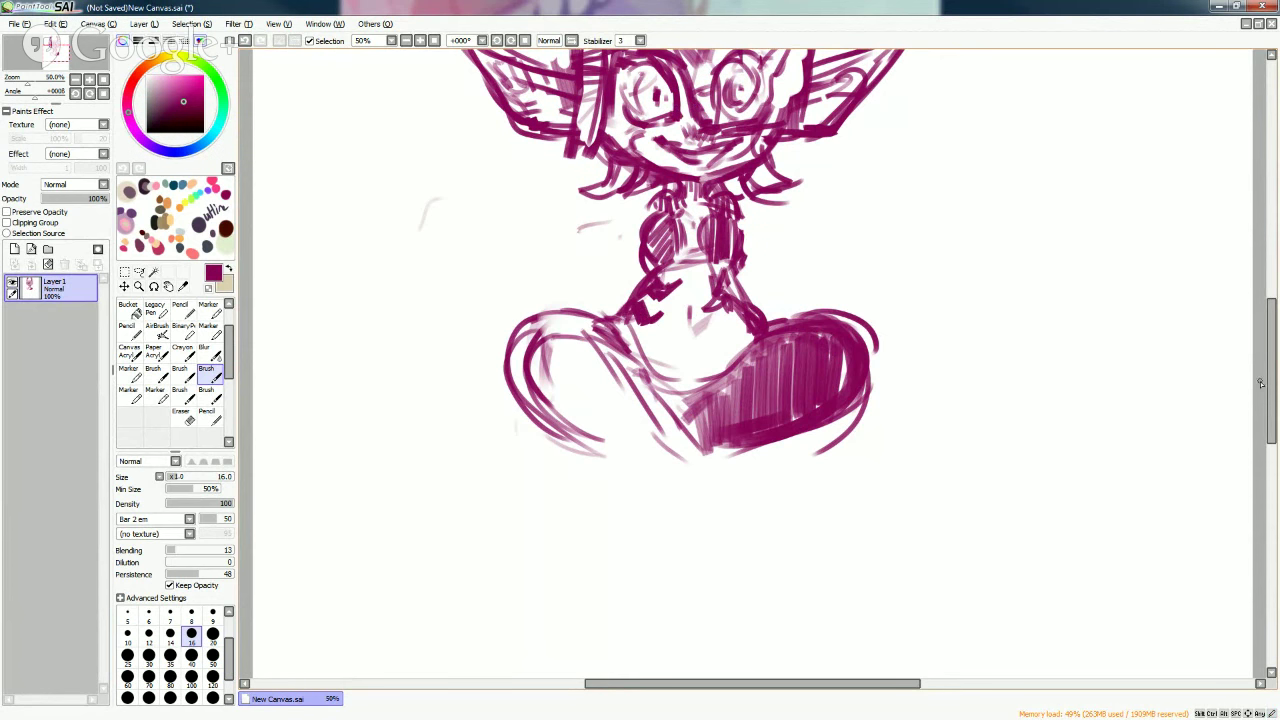
Switch to the Photoshop painting and touch up the lower centre edge of the dark blue helmet.
{"action": "left_click_drag", "start_coordinate": [1260, 383], "coordinate": [1260, 317]}
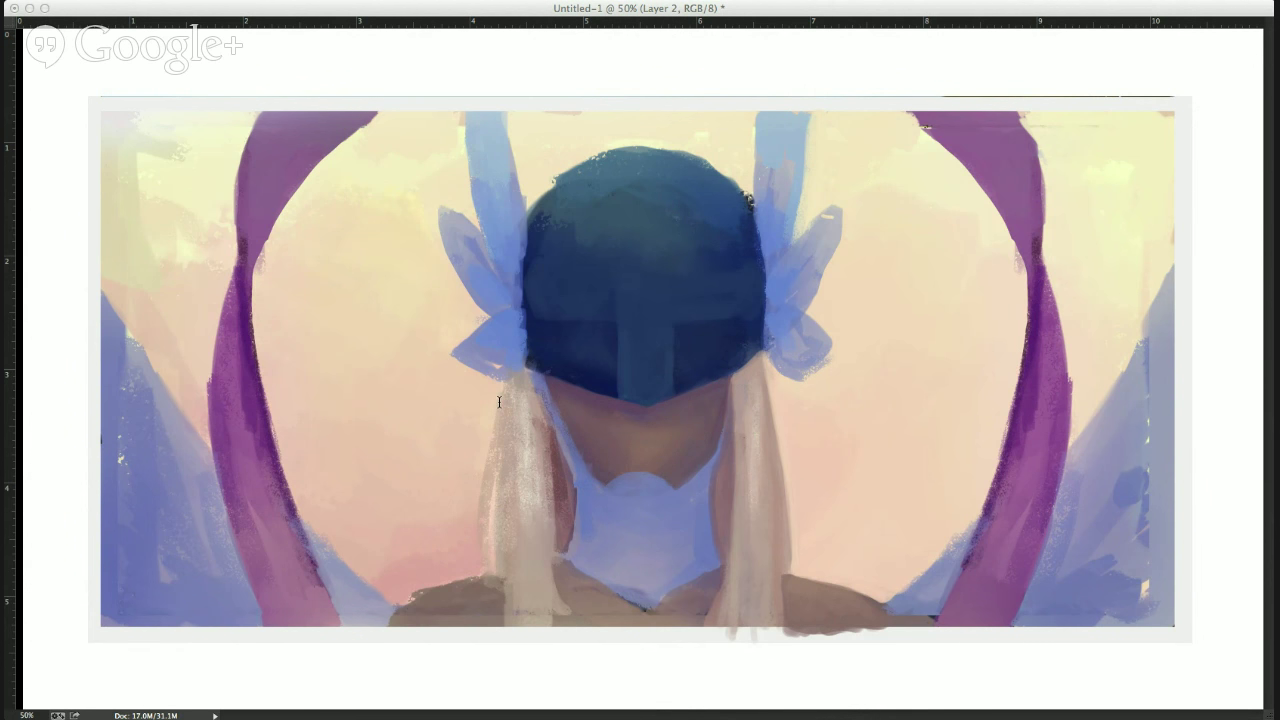
{"action": "left_click", "coordinate": [660, 393]}
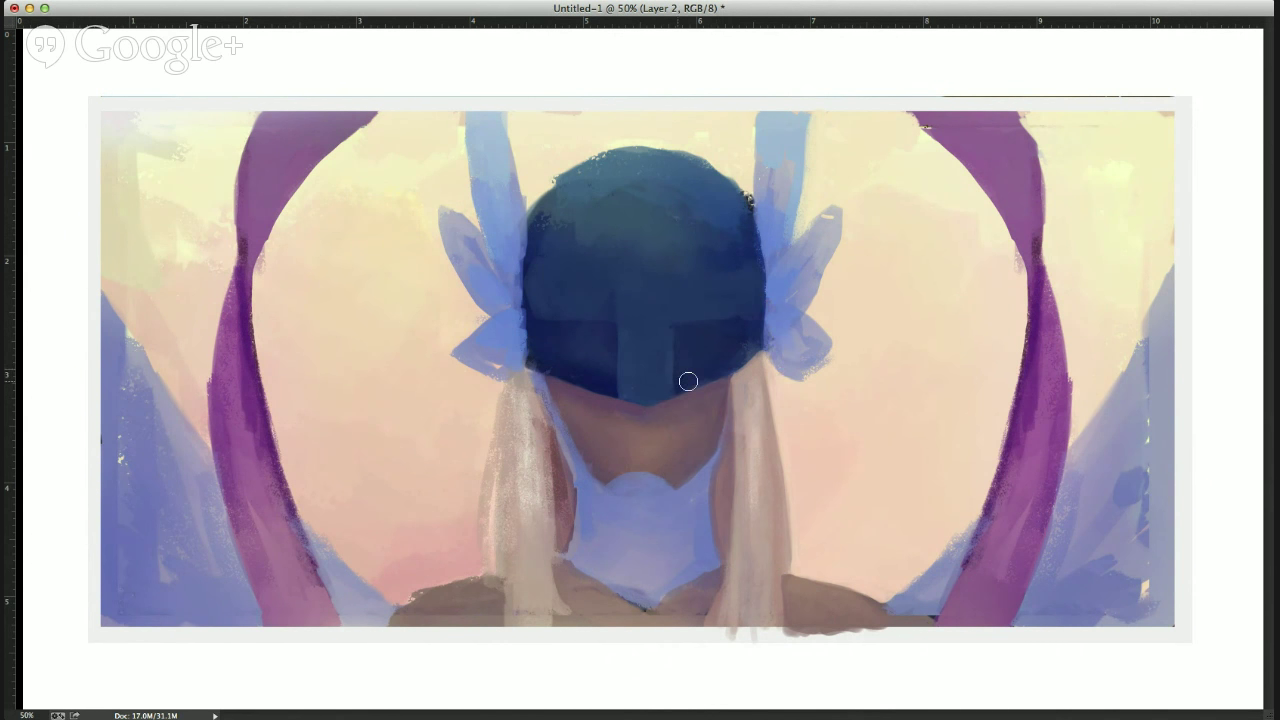
{"action": "mouse_move", "coordinate": [688, 384]}
{"action": "left_mouse_down"}
{"action": "mouse_move", "coordinate": [700, 391]}
{"action": "mouse_move", "coordinate": [679, 387]}
{"action": "left_mouse_up"}
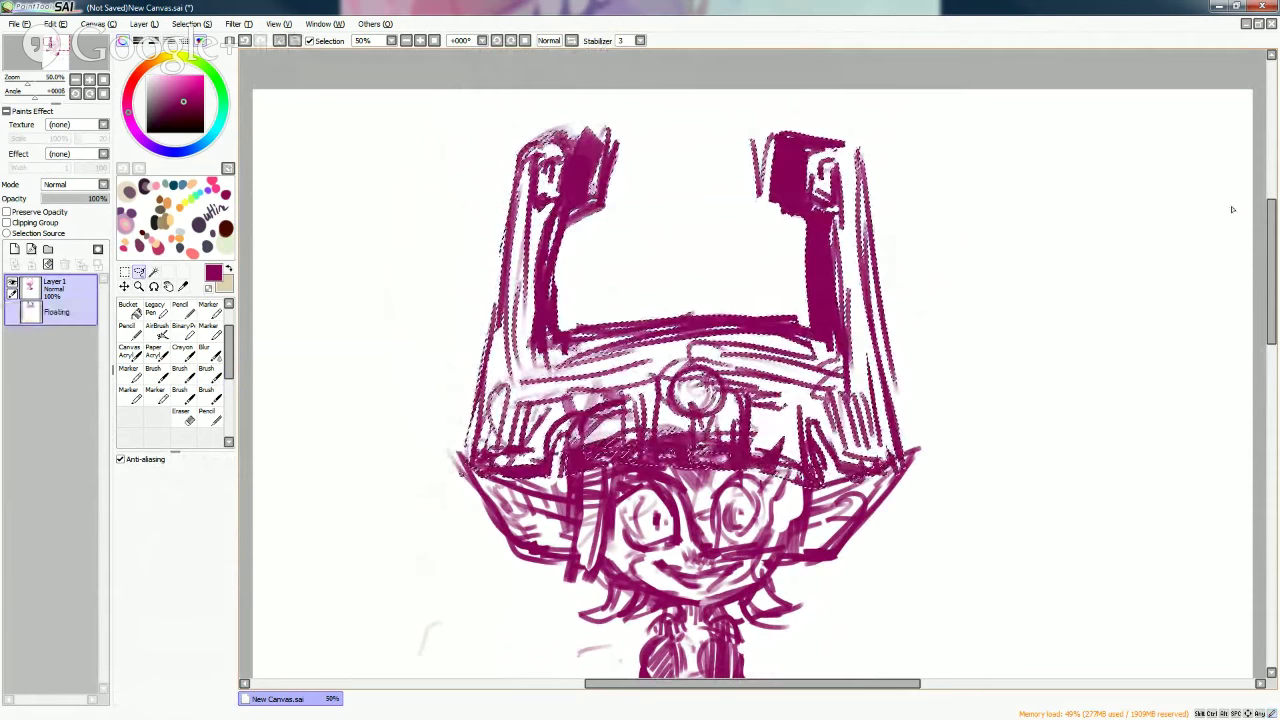
Draw the crossed shins and feet below the character's folded legs in PaintTool SAI.
{"action": "scroll", "coordinate": [690, 400], "scroll_direction": "down", "scroll_amount": 5}
{"action": "mouse_move", "coordinate": [670, 500]}
{"action": "left_mouse_down"}
{"action": "mouse_move", "coordinate": [708, 550]}
{"action": "mouse_move", "coordinate": [726, 546]}
{"action": "left_mouse_up"}
{"action": "left_click_drag", "start_coordinate": [726, 546], "coordinate": [730, 538]}
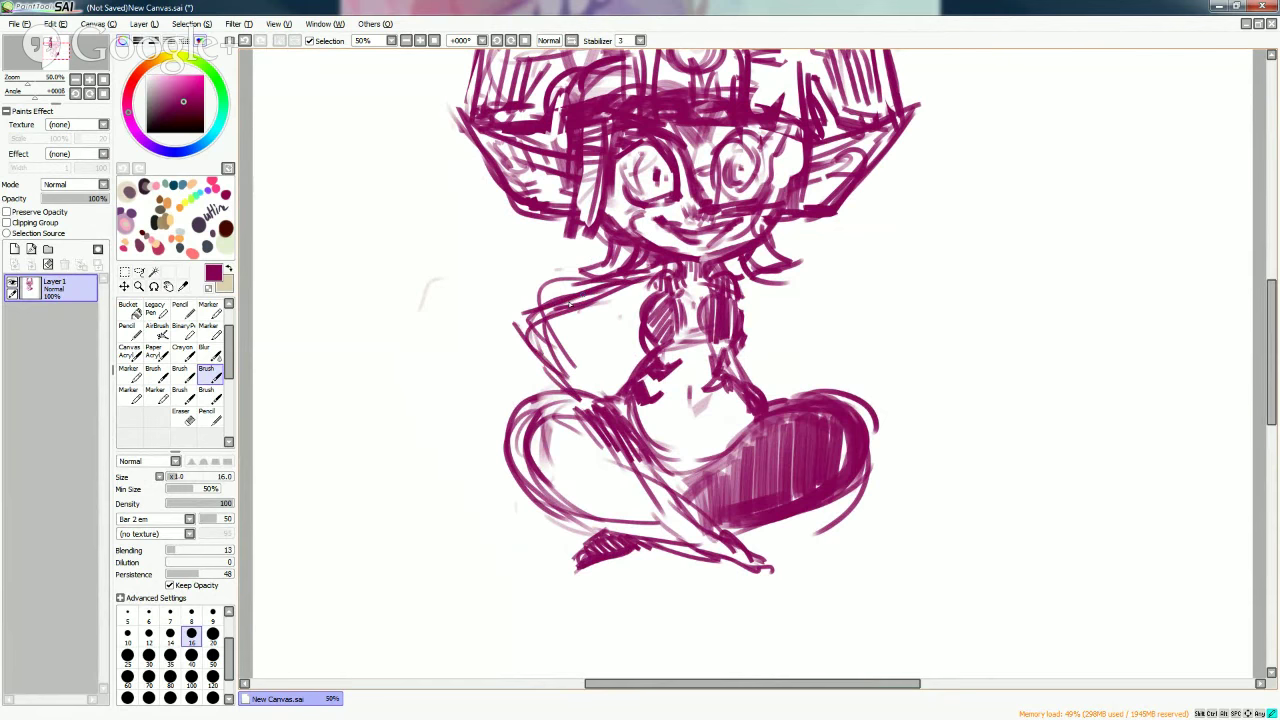
Draw both bent arms reaching down to the legs and hatch the sleeves.
{"action": "mouse_move", "coordinate": [530, 312]}
{"action": "left_mouse_down"}
{"action": "mouse_move", "coordinate": [572, 380]}
{"action": "mouse_move", "coordinate": [622, 312]}
{"action": "mouse_move", "coordinate": [577, 345]}
{"action": "mouse_move", "coordinate": [591, 402]}
{"action": "mouse_move", "coordinate": [552, 358]}
{"action": "left_mouse_up"}
{"action": "mouse_move", "coordinate": [569, 386]}
{"action": "left_mouse_down"}
{"action": "mouse_move", "coordinate": [551, 323]}
{"action": "mouse_move", "coordinate": [648, 285]}
{"action": "left_mouse_up"}
{"action": "mouse_move", "coordinate": [744, 283]}
{"action": "left_mouse_down"}
{"action": "mouse_move", "coordinate": [808, 304]}
{"action": "mouse_move", "coordinate": [740, 323]}
{"action": "mouse_move", "coordinate": [789, 319]}
{"action": "mouse_move", "coordinate": [799, 332]}
{"action": "mouse_move", "coordinate": [818, 310]}
{"action": "mouse_move", "coordinate": [843, 314]}
{"action": "mouse_move", "coordinate": [831, 314]}
{"action": "mouse_move", "coordinate": [839, 348]}
{"action": "mouse_move", "coordinate": [834, 337]}
{"action": "mouse_move", "coordinate": [812, 400]}
{"action": "left_mouse_up"}
{"action": "left_click_drag", "start_coordinate": [764, 330], "coordinate": [786, 338]}
{"action": "left_click_drag", "start_coordinate": [782, 326], "coordinate": [798, 400]}
{"action": "mouse_move", "coordinate": [814, 332]}
{"action": "left_mouse_down"}
{"action": "mouse_move", "coordinate": [800, 386]}
{"action": "mouse_move", "coordinate": [800, 368]}
{"action": "left_mouse_up"}
{"action": "mouse_move", "coordinate": [820, 316]}
{"action": "left_mouse_down"}
{"action": "mouse_move", "coordinate": [812, 362]}
{"action": "mouse_move", "coordinate": [822, 358]}
{"action": "left_mouse_up"}
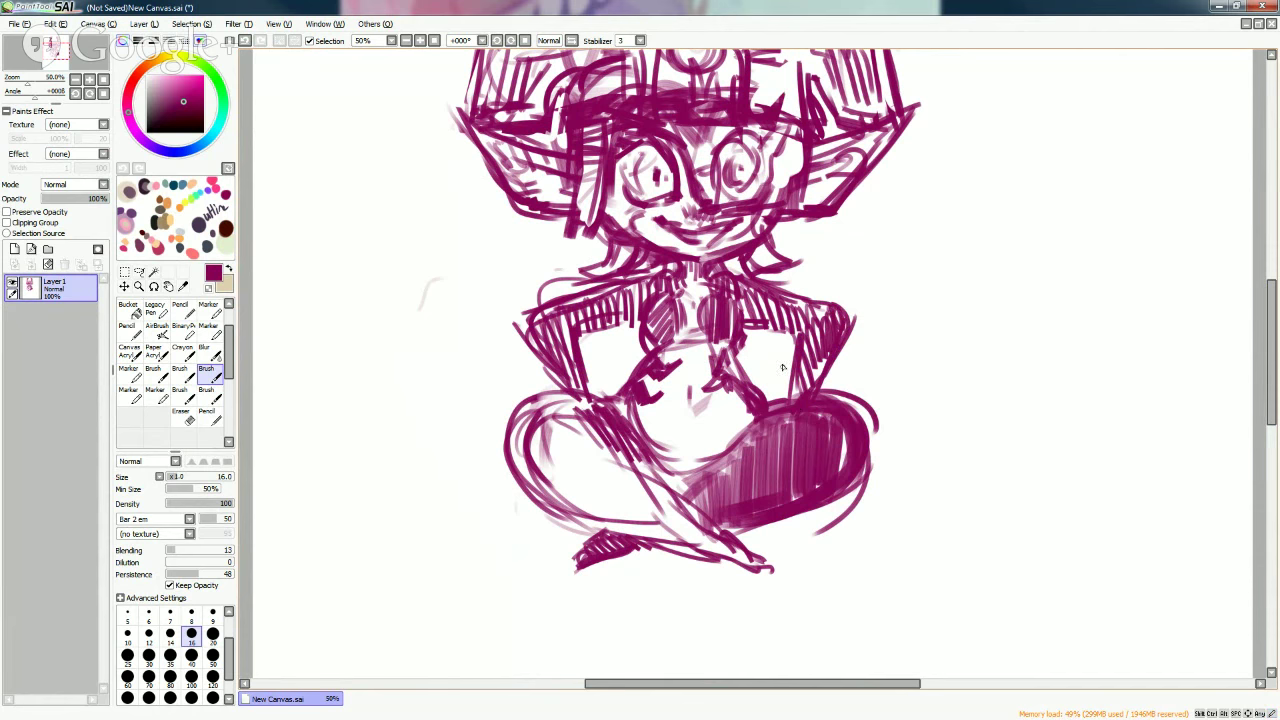
Add dark strokes where the right arm meets the top of the folded right leg.
{"action": "left_click_drag", "start_coordinate": [790, 396], "coordinate": [770, 414]}
{"action": "mouse_move", "coordinate": [772, 406]}
{"action": "left_mouse_down"}
{"action": "mouse_move", "coordinate": [768, 440]}
{"action": "mouse_move", "coordinate": [790, 444]}
{"action": "left_mouse_up"}
{"action": "key", "text": "e"}
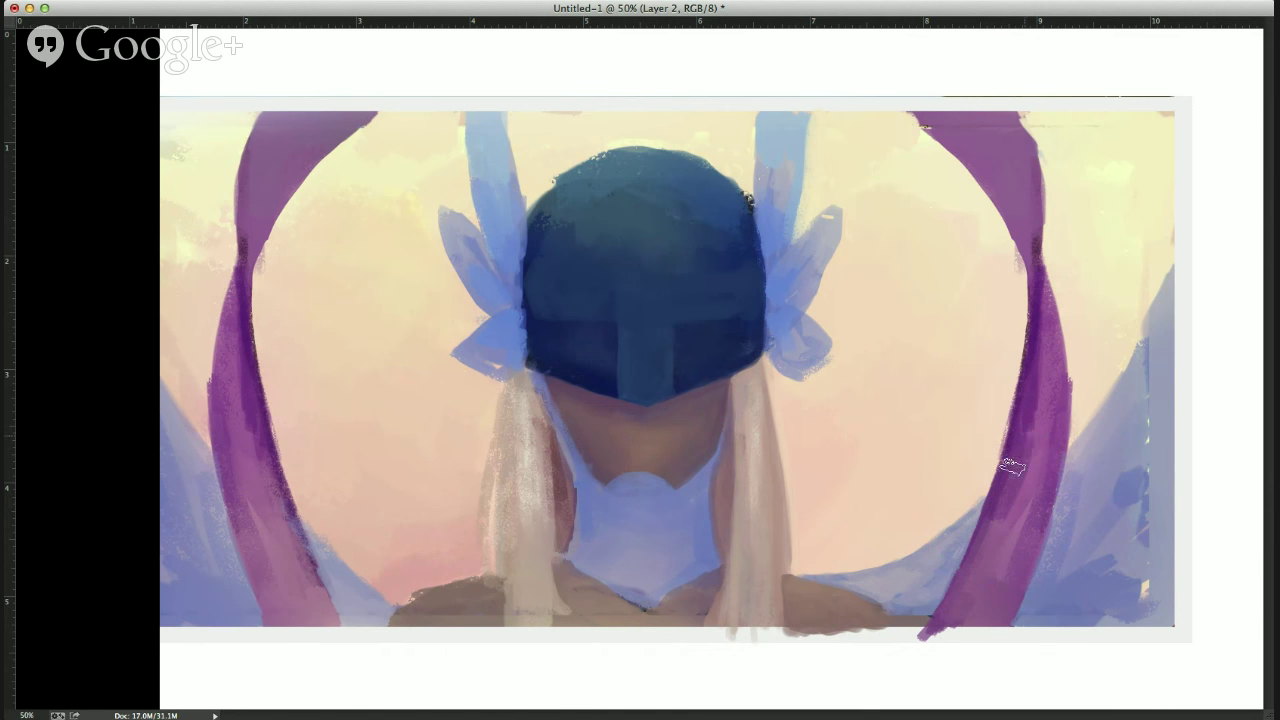
Add faint background curves beside the seated character and touch up the right purple ribbon in the Photoshop painting.
{"action": "left_click", "coordinate": [997, 407], "text": "alt"}
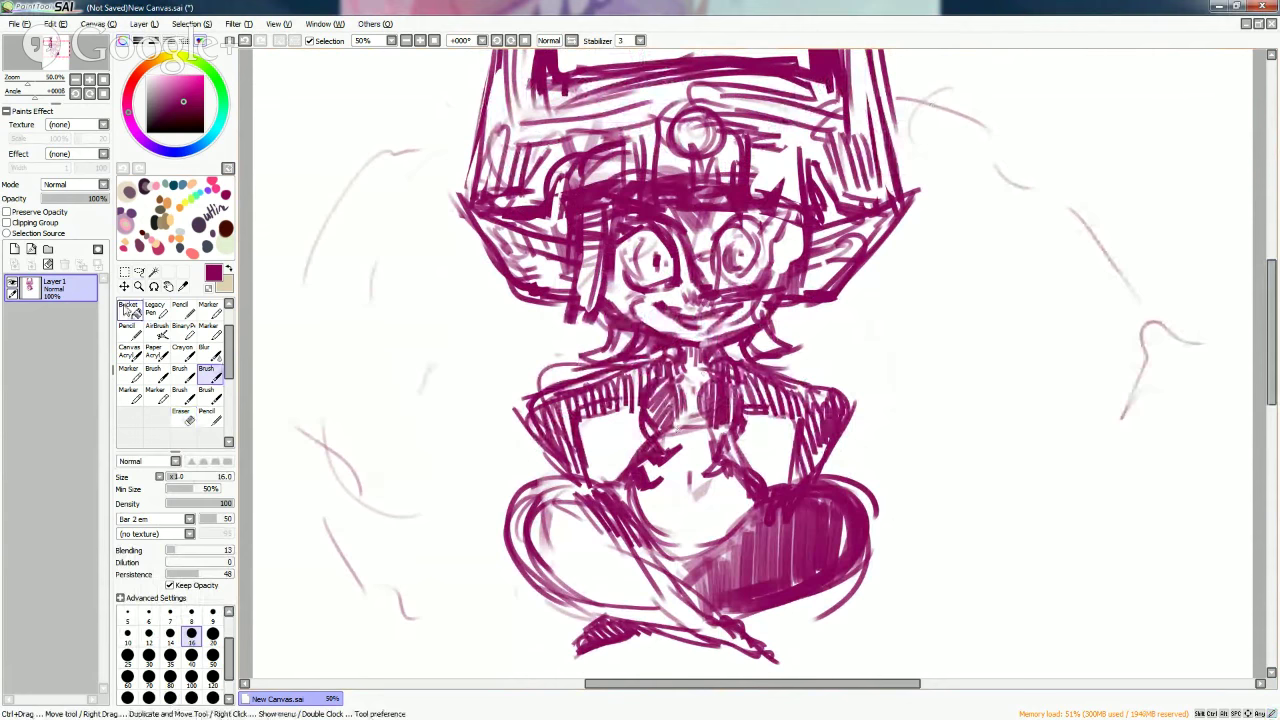
{"action": "left_click_drag", "start_coordinate": [693, 315], "coordinate": [731, 321]}
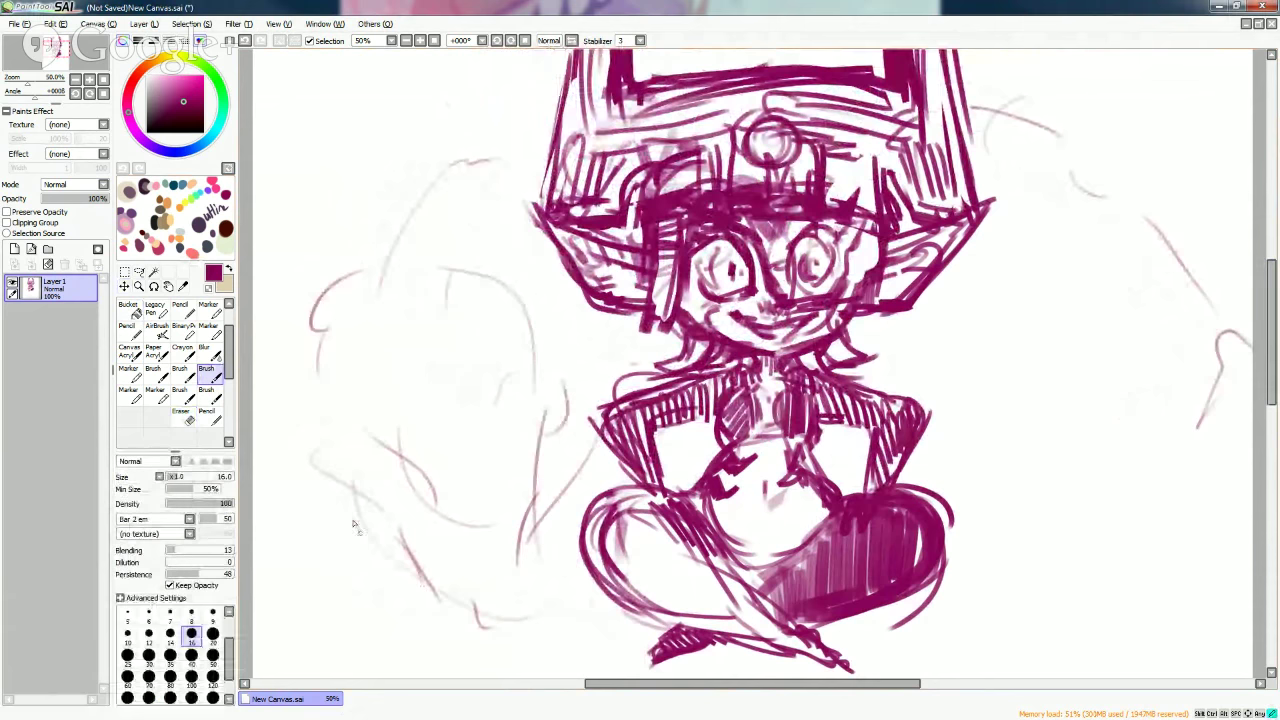
{"action": "left_click_drag", "start_coordinate": [395, 580], "coordinate": [418, 632]}
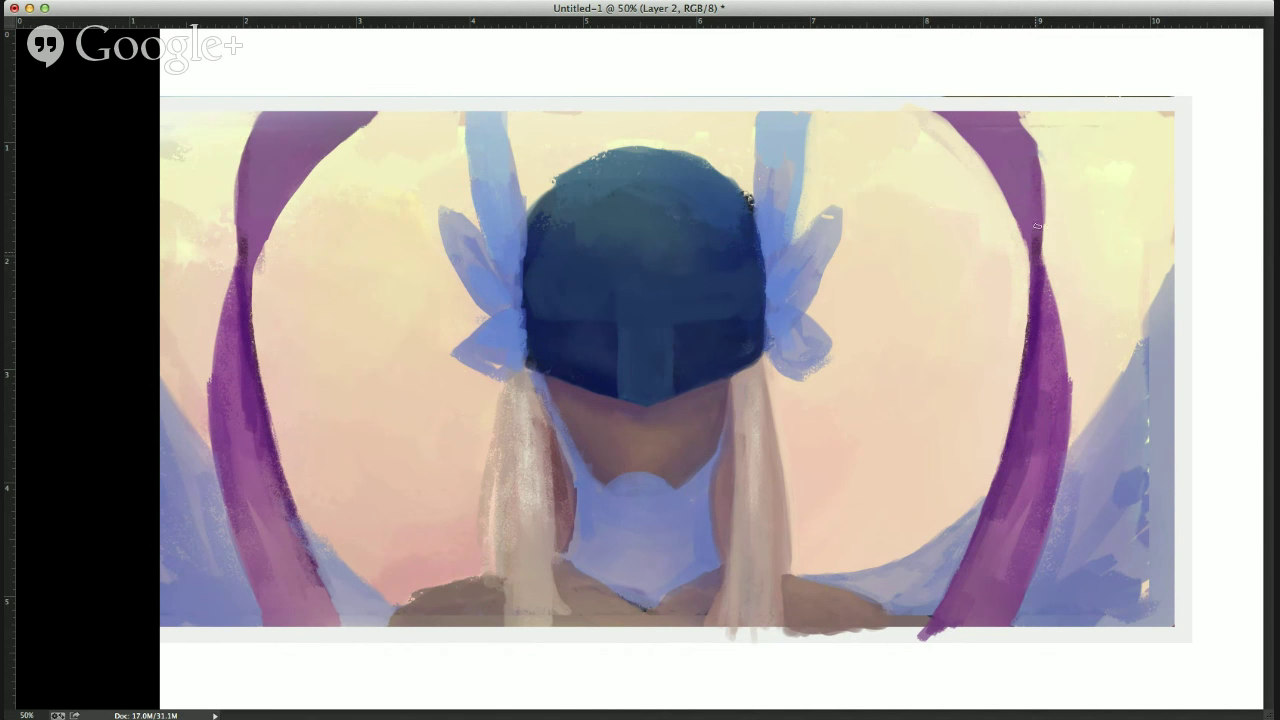
{"action": "mouse_move", "coordinate": [1037, 226]}
{"action": "left_mouse_down"}
{"action": "mouse_move", "coordinate": [1016, 110]}
{"action": "mouse_move", "coordinate": [1027, 133]}
{"action": "mouse_move", "coordinate": [994, 108]}
{"action": "mouse_move", "coordinate": [1006, 111]}
{"action": "mouse_move", "coordinate": [1028, 210]}
{"action": "left_mouse_up"}
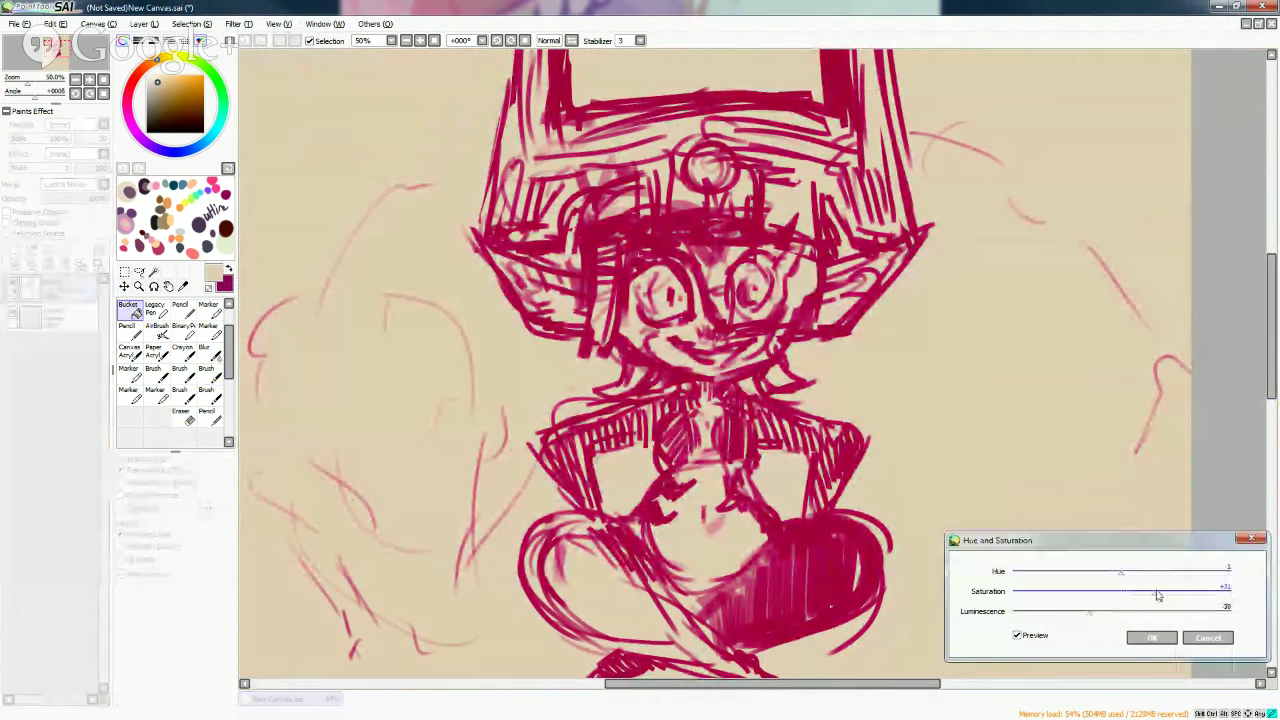
Recolour the line art dark purple with a negative hue shift and saturation of -56.
{"action": "mouse_move", "coordinate": [1157, 595]}
{"action": "left_mouse_down"}
{"action": "mouse_move", "coordinate": [1063, 590]}
{"action": "mouse_move", "coordinate": [1092, 580]}
{"action": "mouse_move", "coordinate": [1078, 580]}
{"action": "left_mouse_up"}
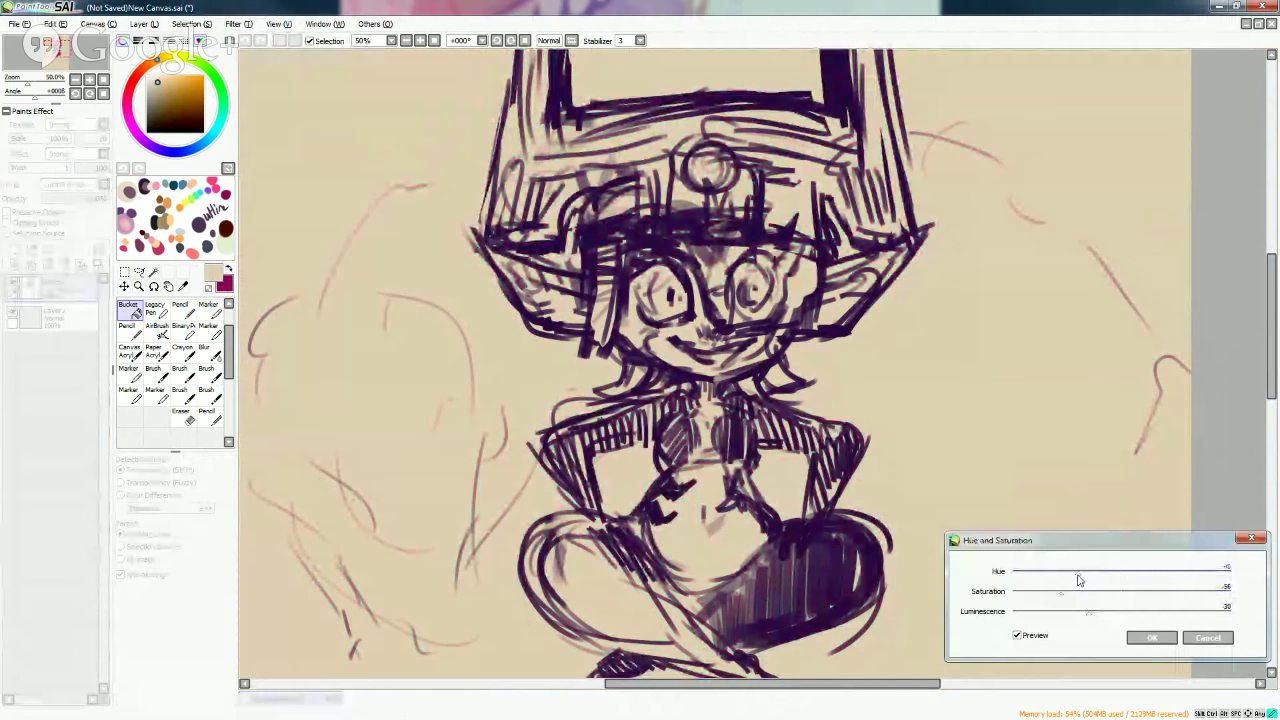
{"action": "left_click", "coordinate": [1138, 638]}
Add a new layer above the beige fill and prepare the brush at size 120 with a colour sampled from the face.
{"action": "left_click", "coordinate": [14, 249]}
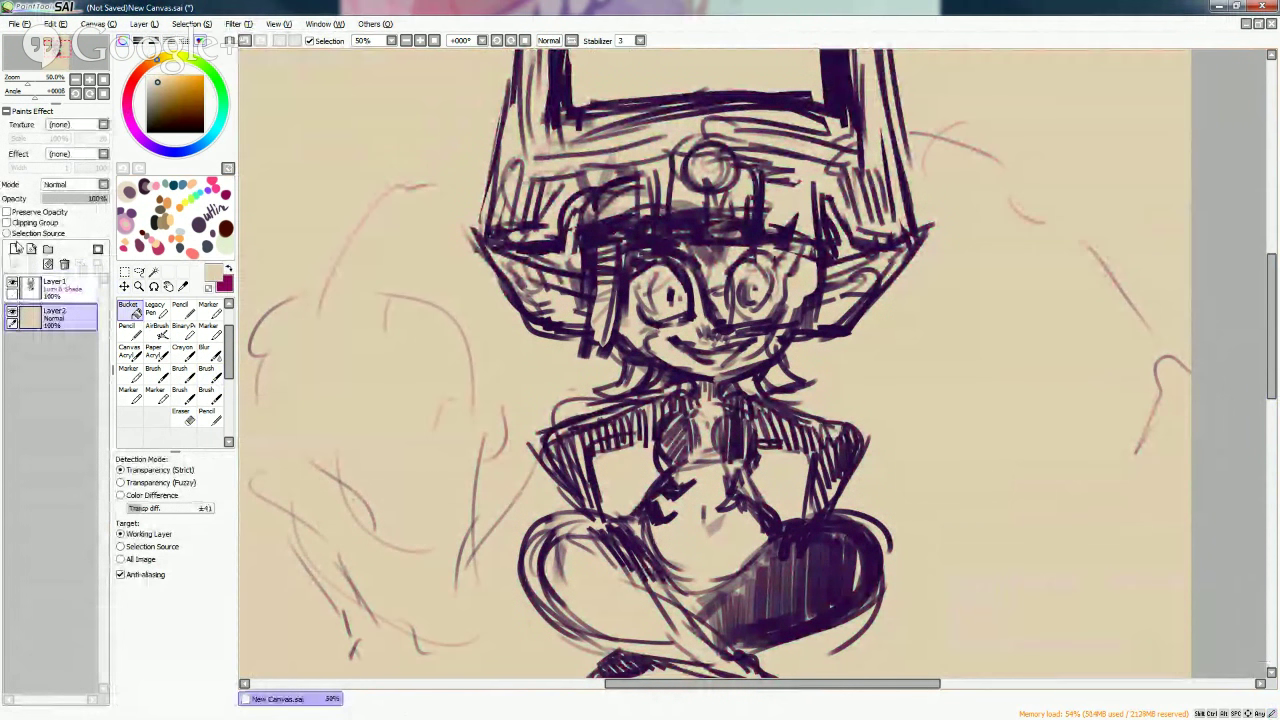
{"action": "left_click", "coordinate": [206, 372]}
{"action": "left_click", "coordinate": [212, 676]}
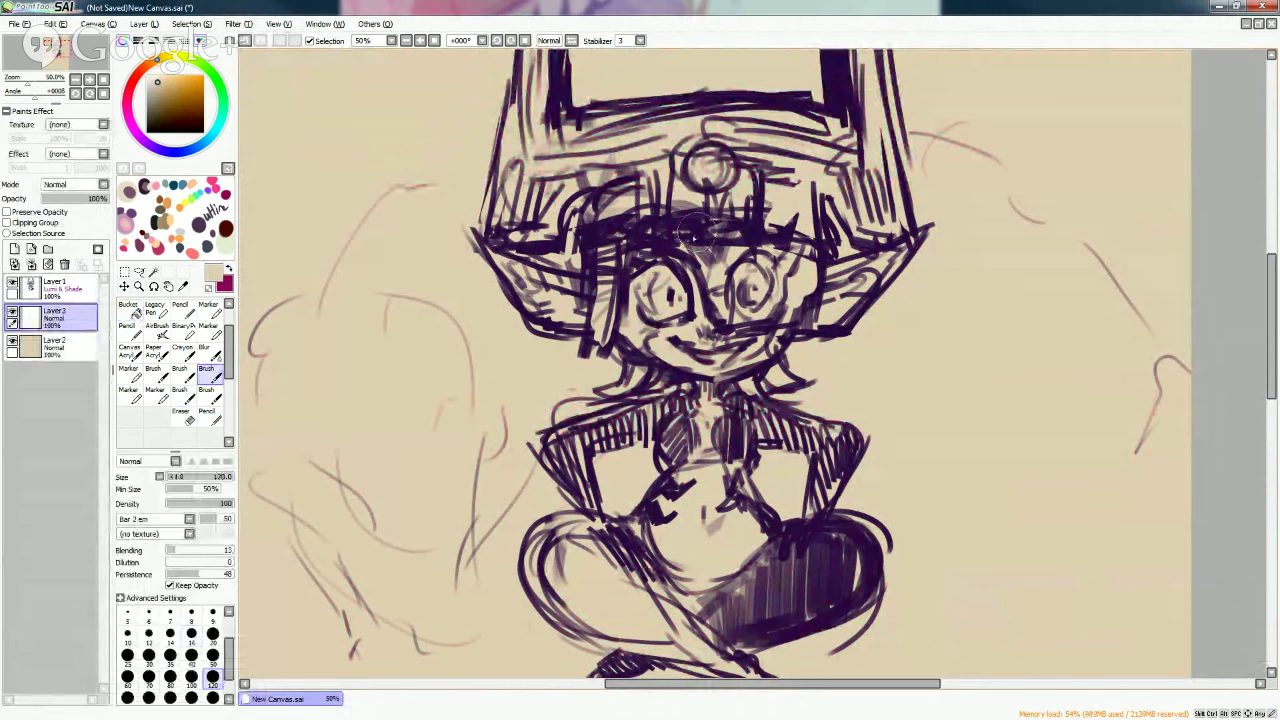
{"action": "left_click", "coordinate": [683, 263], "text": "alt"}
{"action": "left_click_drag", "start_coordinate": [670, 240], "coordinate": [700, 300]}
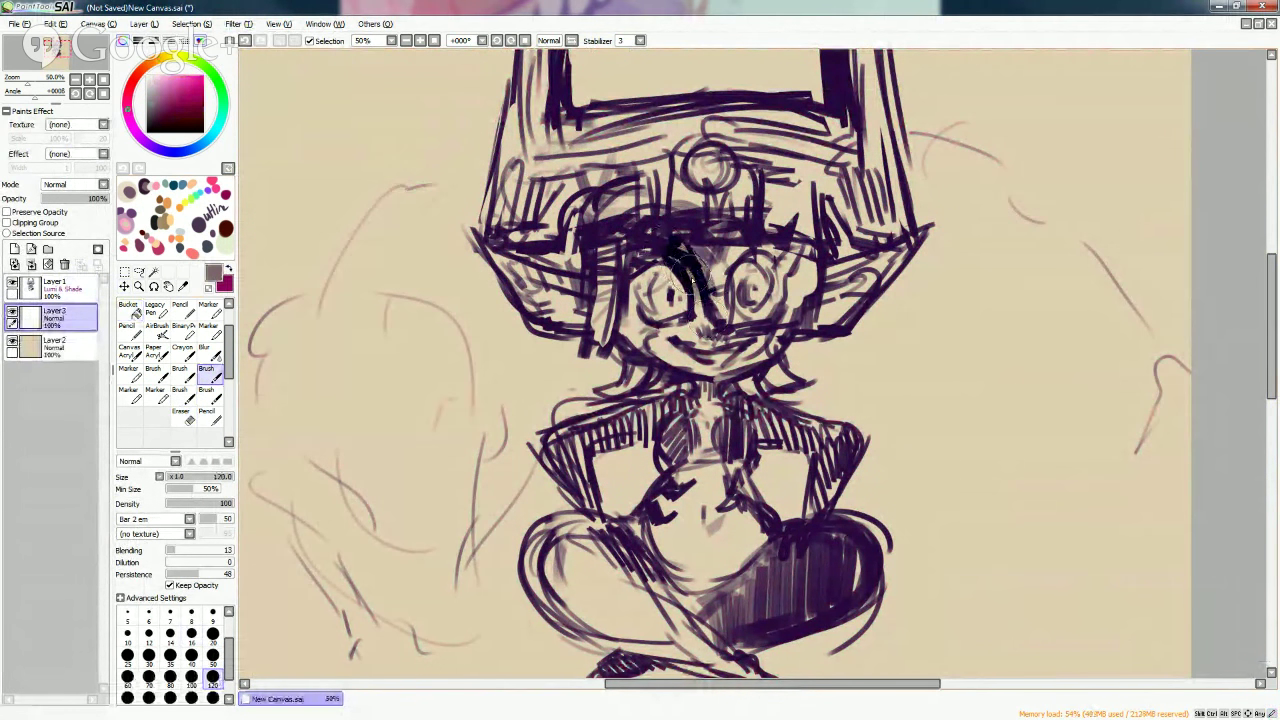
{"action": "key", "text": "ctrl+z"}
{"action": "mouse_move", "coordinate": [630, 245]}
{"action": "left_mouse_down"}
{"action": "mouse_move", "coordinate": [622, 290]}
{"action": "mouse_move", "coordinate": [700, 380]}
{"action": "mouse_move", "coordinate": [665, 255]}
{"action": "left_mouse_up"}
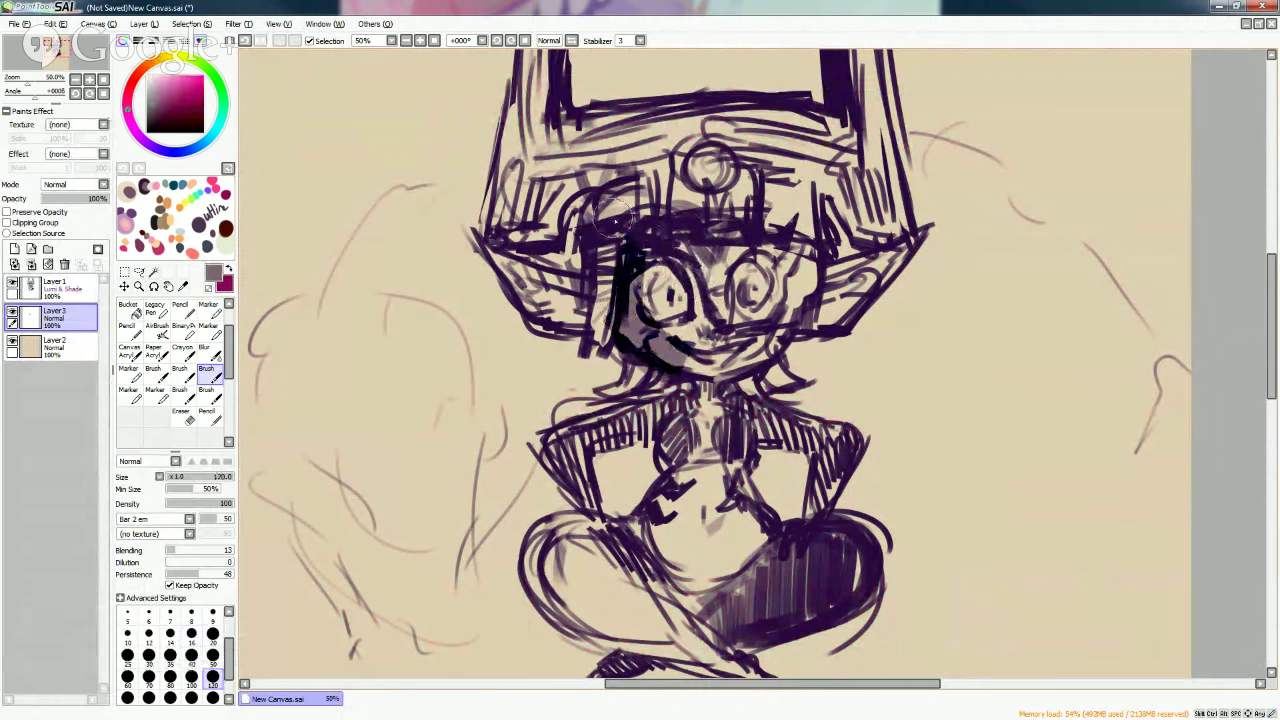
{"action": "key", "text": "ctrl+z"}
Lower the opacity of the line art on Layer 1.
{"action": "left_click", "coordinate": [55, 285]}
{"action": "left_click_drag", "start_coordinate": [88, 195], "coordinate": [72, 198]}
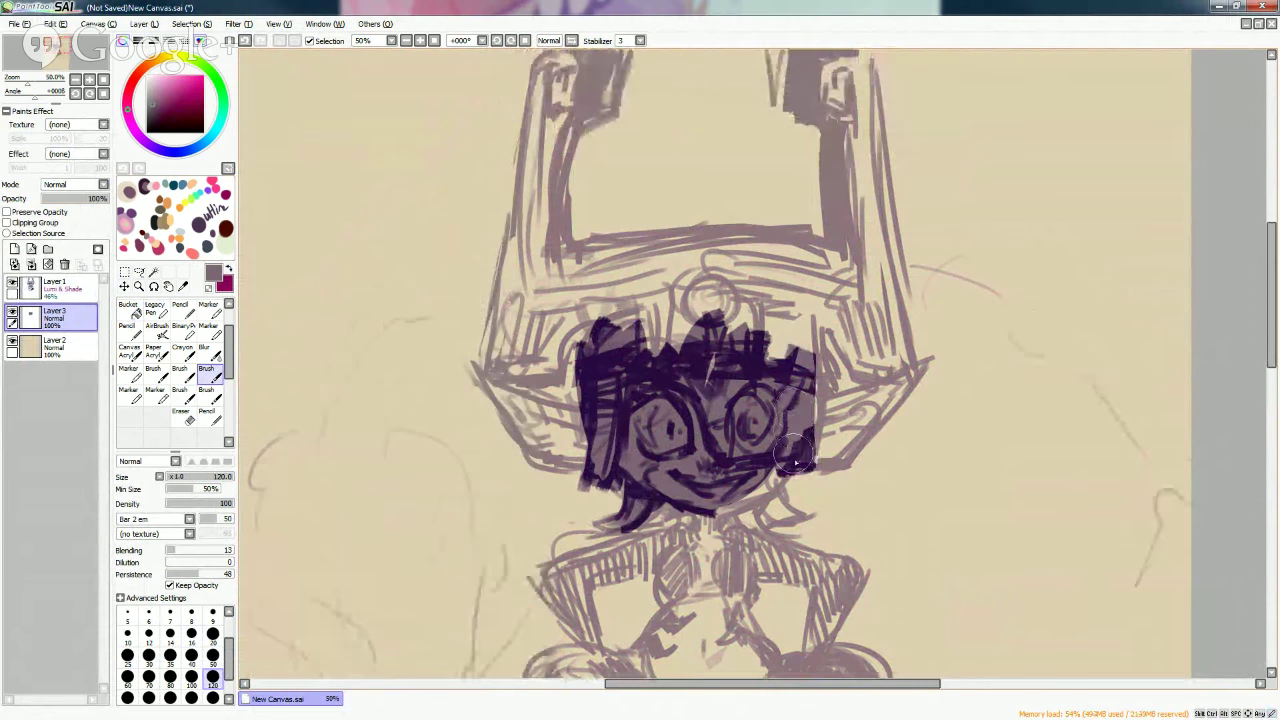
Paint the muted mauve base colour over the hair, the lower face and the arm beside it, reducing the brush to size 50.
{"action": "mouse_move", "coordinate": [807, 432]}
{"action": "left_mouse_down"}
{"action": "mouse_move", "coordinate": [762, 472]}
{"action": "mouse_move", "coordinate": [752, 502]}
{"action": "mouse_move", "coordinate": [800, 522]}
{"action": "mouse_move", "coordinate": [747, 527]}
{"action": "mouse_move", "coordinate": [662, 505]}
{"action": "mouse_move", "coordinate": [695, 525]}
{"action": "mouse_move", "coordinate": [688, 537]}
{"action": "mouse_move", "coordinate": [568, 580]}
{"action": "left_mouse_up"}
{"action": "left_click", "coordinate": [212, 655]}
{"action": "left_click", "coordinate": [212, 676]}
{"action": "scroll", "coordinate": [1250, 330], "scroll_direction": "down", "scroll_amount": 3}
{"action": "left_click", "coordinate": [212, 655]}
{"action": "mouse_move", "coordinate": [591, 377]}
{"action": "left_mouse_down"}
{"action": "mouse_move", "coordinate": [577, 434]}
{"action": "mouse_move", "coordinate": [589, 442]}
{"action": "mouse_move", "coordinate": [552, 380]}
{"action": "mouse_move", "coordinate": [628, 359]}
{"action": "mouse_move", "coordinate": [562, 407]}
{"action": "mouse_move", "coordinate": [567, 424]}
{"action": "mouse_move", "coordinate": [610, 477]}
{"action": "mouse_move", "coordinate": [658, 499]}
{"action": "mouse_move", "coordinate": [562, 497]}
{"action": "mouse_move", "coordinate": [546, 505]}
{"action": "mouse_move", "coordinate": [550, 541]}
{"action": "mouse_move", "coordinate": [662, 434]}
{"action": "mouse_move", "coordinate": [714, 410]}
{"action": "mouse_move", "coordinate": [709, 384]}
{"action": "mouse_move", "coordinate": [664, 379]}
{"action": "mouse_move", "coordinate": [667, 448]}
{"action": "left_mouse_up"}
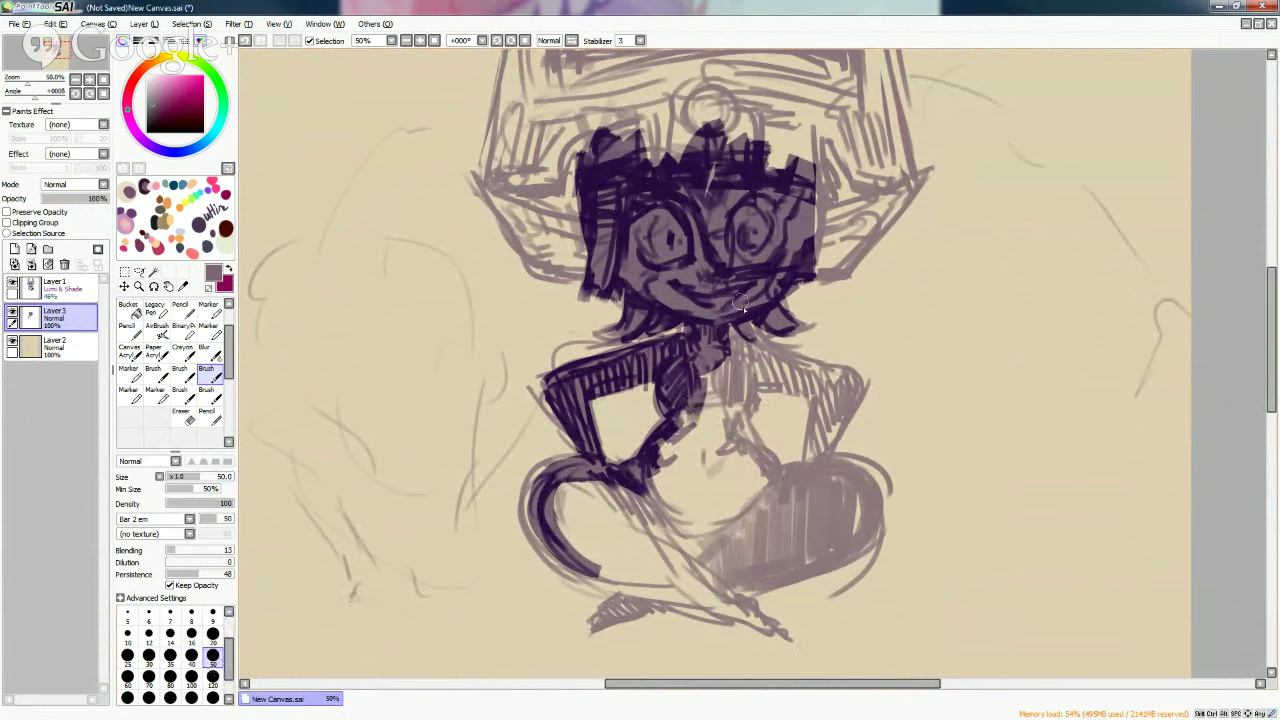
Fill the torso, the other arm, the crossed legs and the feet with the mauve base colour.
{"action": "mouse_move", "coordinate": [715, 352]}
{"action": "left_mouse_down"}
{"action": "mouse_move", "coordinate": [803, 374]}
{"action": "mouse_move", "coordinate": [754, 377]}
{"action": "mouse_move", "coordinate": [824, 392]}
{"action": "mouse_move", "coordinate": [810, 378]}
{"action": "mouse_move", "coordinate": [840, 379]}
{"action": "mouse_move", "coordinate": [817, 399]}
{"action": "mouse_move", "coordinate": [803, 473]}
{"action": "mouse_move", "coordinate": [735, 424]}
{"action": "mouse_move", "coordinate": [772, 496]}
{"action": "left_mouse_up"}
{"action": "left_click", "coordinate": [212, 677]}
{"action": "mouse_move", "coordinate": [712, 350]}
{"action": "left_mouse_down"}
{"action": "mouse_move", "coordinate": [705, 425]}
{"action": "mouse_move", "coordinate": [672, 512]}
{"action": "mouse_move", "coordinate": [648, 495]}
{"action": "mouse_move", "coordinate": [634, 553]}
{"action": "mouse_move", "coordinate": [600, 490]}
{"action": "mouse_move", "coordinate": [630, 575]}
{"action": "mouse_move", "coordinate": [715, 600]}
{"action": "mouse_move", "coordinate": [661, 537]}
{"action": "mouse_move", "coordinate": [789, 500]}
{"action": "mouse_move", "coordinate": [740, 560]}
{"action": "left_mouse_up"}
{"action": "key", "text": "bracketleft"}
{"action": "key", "text": "bracketleft"}
{"action": "key", "text": "bracketleft"}
{"action": "key", "text": "bracketleft"}
{"action": "key", "text": "bracketleft"}
{"action": "left_click_drag", "start_coordinate": [622, 598], "coordinate": [588, 628]}
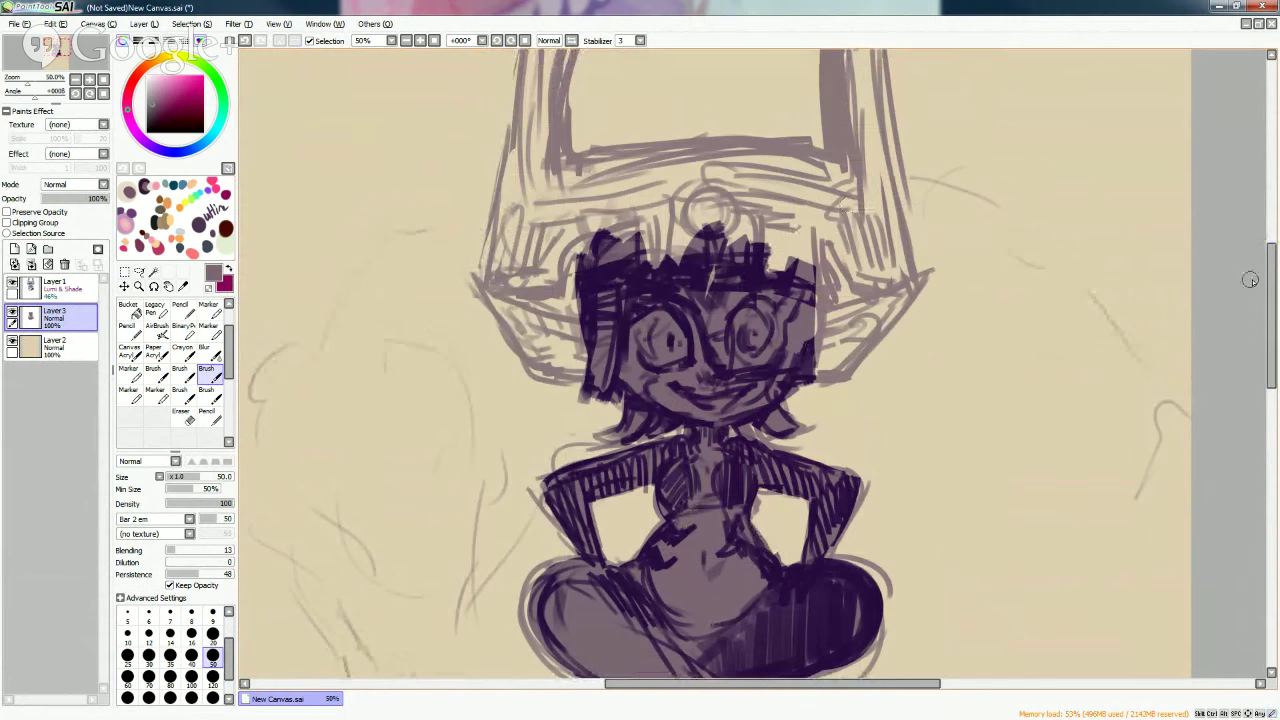
Fill the horned headpiece and both pointed ears with the mauve base colour and preserve the opacity of Layer 3.
{"action": "scroll", "coordinate": [1205, 233], "scroll_direction": "up", "scroll_amount": 3}
{"action": "mouse_move", "coordinate": [602, 420]}
{"action": "left_mouse_down"}
{"action": "mouse_move", "coordinate": [563, 398]}
{"action": "mouse_move", "coordinate": [550, 443]}
{"action": "mouse_move", "coordinate": [507, 441]}
{"action": "mouse_move", "coordinate": [518, 443]}
{"action": "mouse_move", "coordinate": [499, 382]}
{"action": "mouse_move", "coordinate": [492, 444]}
{"action": "mouse_move", "coordinate": [477, 456]}
{"action": "mouse_move", "coordinate": [515, 471]}
{"action": "mouse_move", "coordinate": [488, 461]}
{"action": "mouse_move", "coordinate": [532, 514]}
{"action": "mouse_move", "coordinate": [595, 505]}
{"action": "left_mouse_up"}
{"action": "mouse_move", "coordinate": [835, 488]}
{"action": "left_mouse_down"}
{"action": "mouse_move", "coordinate": [850, 466]}
{"action": "mouse_move", "coordinate": [920, 442]}
{"action": "left_mouse_up"}
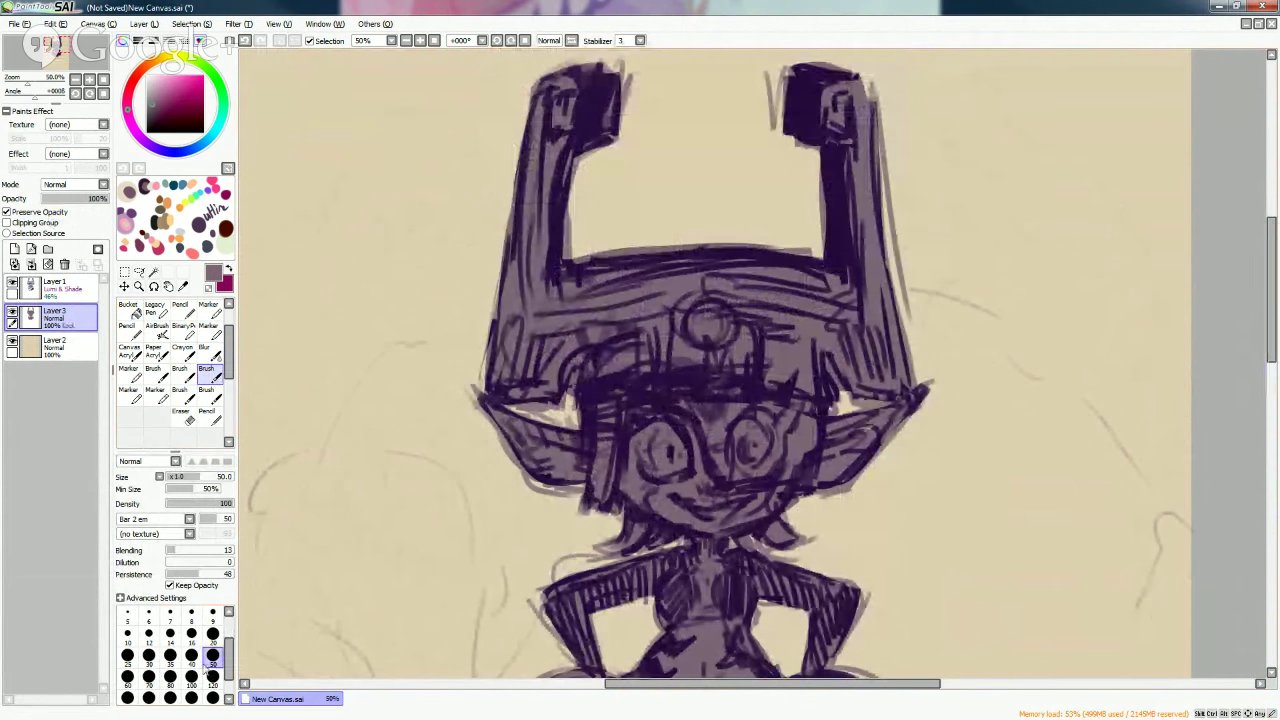
Choose a pale cream colour and paint the lower face around the mouth and nose, refining it at brush size 20.
{"action": "left_click", "coordinate": [157, 81]}
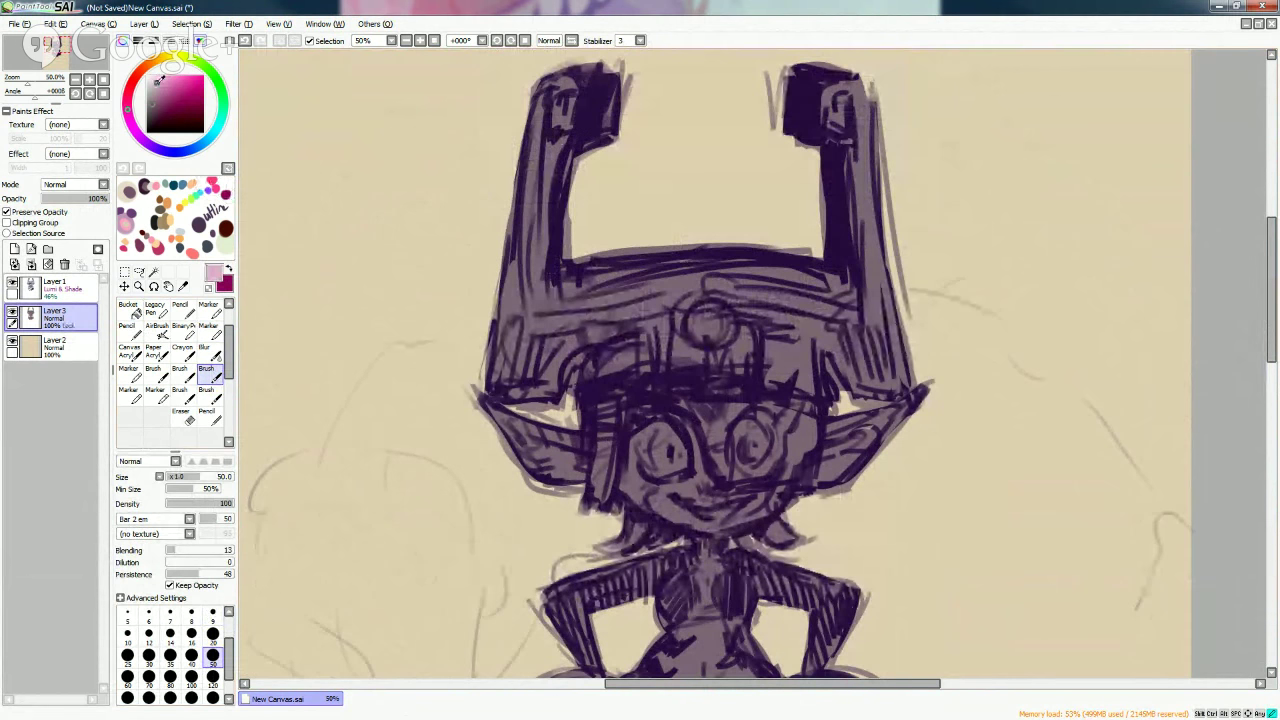
{"action": "left_click", "coordinate": [152, 64]}
{"action": "left_click", "coordinate": [212, 678]}
{"action": "mouse_move", "coordinate": [705, 460]}
{"action": "left_mouse_down"}
{"action": "mouse_move", "coordinate": [695, 505]}
{"action": "mouse_move", "coordinate": [662, 502]}
{"action": "mouse_move", "coordinate": [720, 530]}
{"action": "left_mouse_up"}
{"action": "left_click_drag", "start_coordinate": [650, 500], "coordinate": [730, 545]}
{"action": "left_click", "coordinate": [212, 656]}
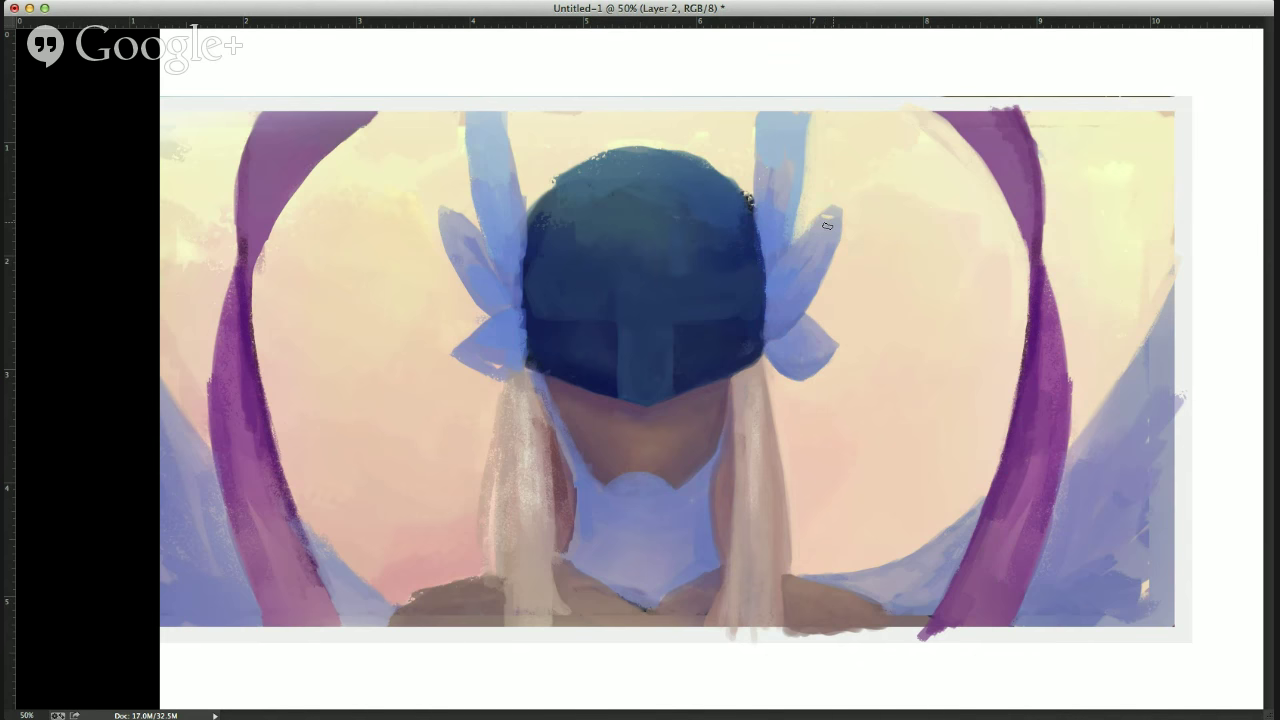
{"action": "left_click", "coordinate": [212, 634]}
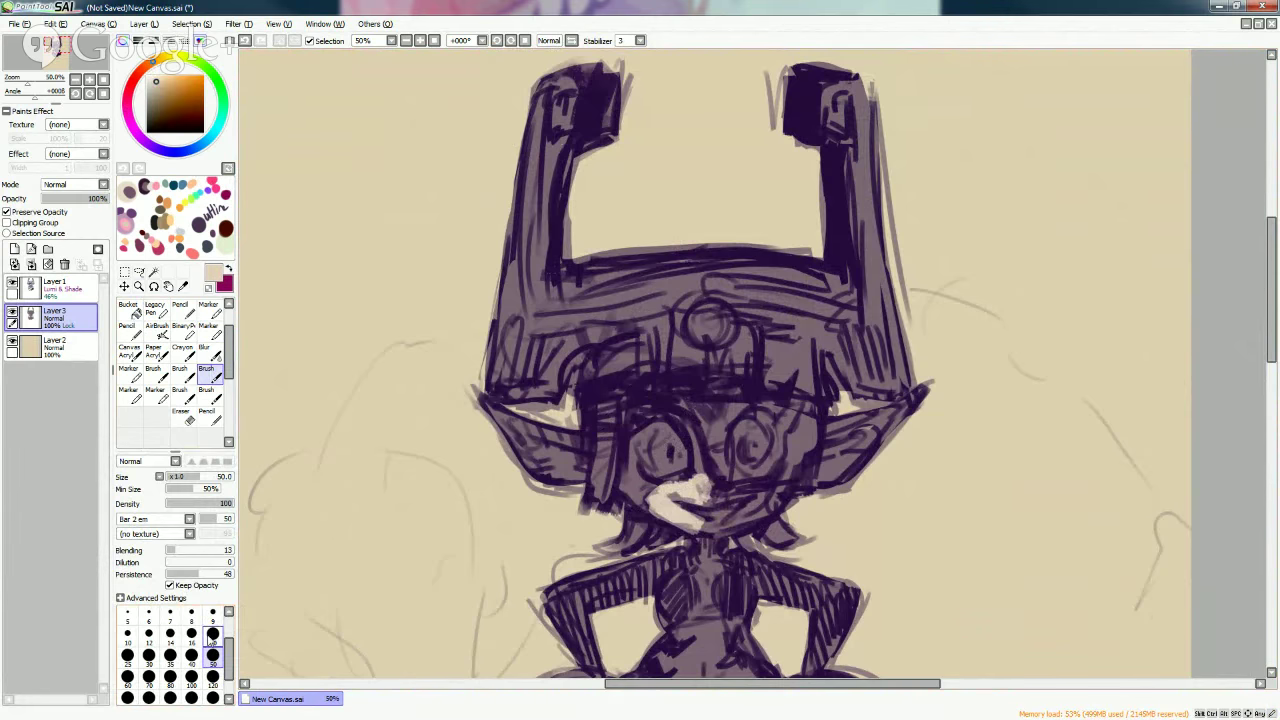
{"action": "mouse_move", "coordinate": [703, 470]}
{"action": "left_mouse_down"}
{"action": "mouse_move", "coordinate": [692, 442]}
{"action": "mouse_move", "coordinate": [724, 494]}
{"action": "mouse_move", "coordinate": [696, 502]}
{"action": "mouse_move", "coordinate": [746, 494]}
{"action": "mouse_move", "coordinate": [774, 507]}
{"action": "mouse_move", "coordinate": [755, 490]}
{"action": "mouse_move", "coordinate": [709, 515]}
{"action": "left_mouse_up"}
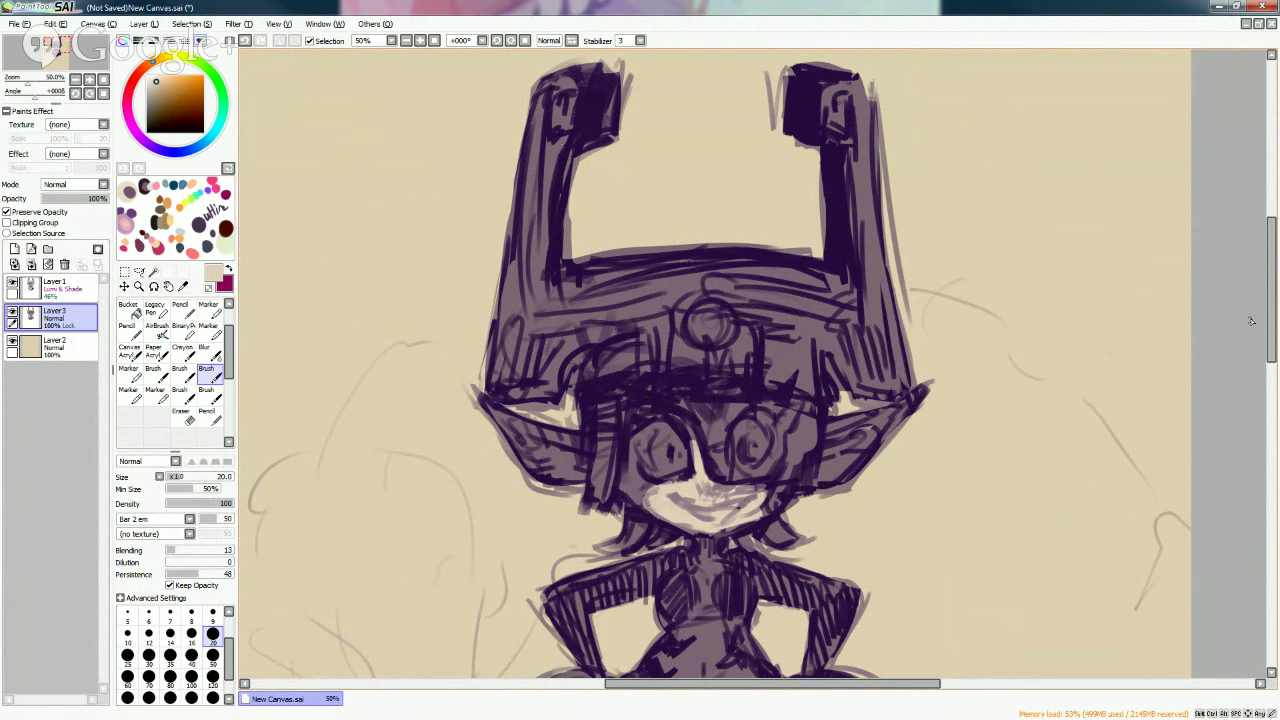
Paint the neck, chest and belly in the same pale cream, using brush size 50 for the belly.
{"action": "scroll", "coordinate": [715, 368], "scroll_direction": "down", "scroll_amount": 3}
{"action": "mouse_move", "coordinate": [714, 378]}
{"action": "left_mouse_down"}
{"action": "mouse_move", "coordinate": [700, 372]}
{"action": "mouse_move", "coordinate": [728, 350]}
{"action": "mouse_move", "coordinate": [712, 382]}
{"action": "left_mouse_up"}
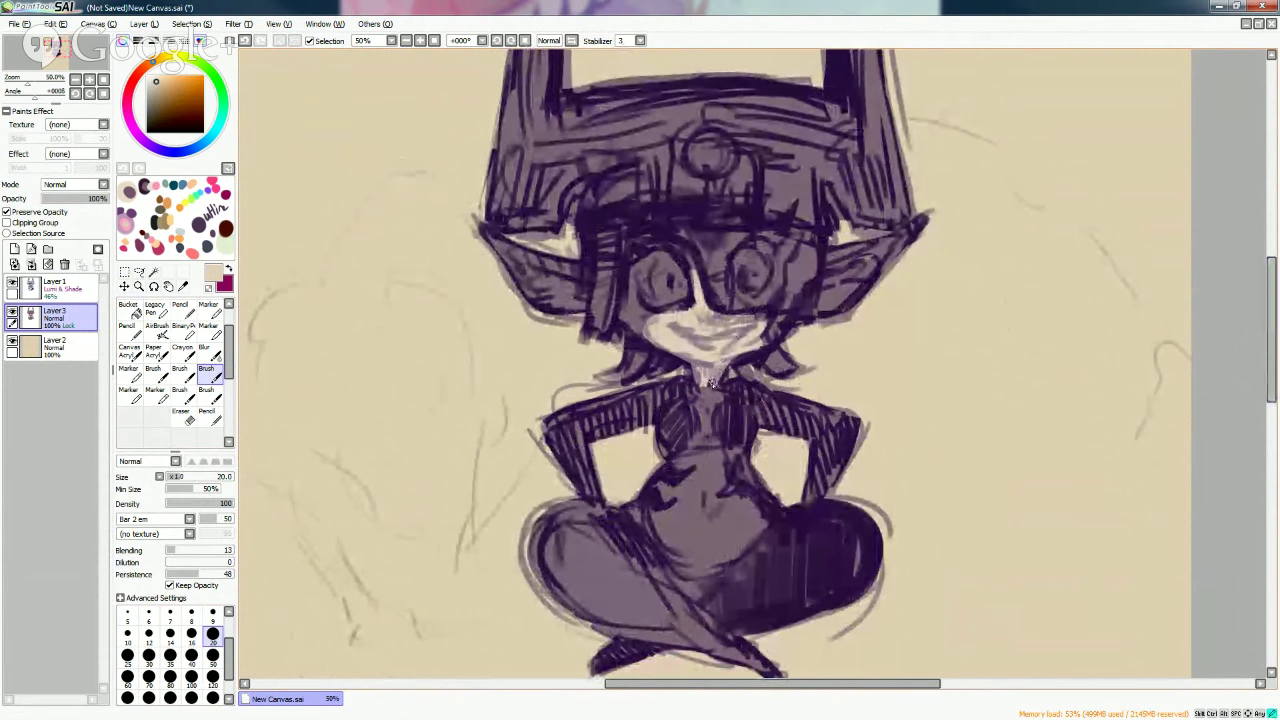
{"action": "mouse_move", "coordinate": [712, 382]}
{"action": "left_mouse_down"}
{"action": "mouse_move", "coordinate": [682, 468]}
{"action": "mouse_move", "coordinate": [711, 447]}
{"action": "mouse_move", "coordinate": [719, 469]}
{"action": "mouse_move", "coordinate": [713, 483]}
{"action": "mouse_move", "coordinate": [669, 490]}
{"action": "mouse_move", "coordinate": [668, 501]}
{"action": "mouse_move", "coordinate": [688, 497]}
{"action": "mouse_move", "coordinate": [660, 522]}
{"action": "left_mouse_up"}
{"action": "left_click", "coordinate": [212, 655]}
{"action": "mouse_move", "coordinate": [725, 470]}
{"action": "left_mouse_down"}
{"action": "mouse_move", "coordinate": [705, 458]}
{"action": "mouse_move", "coordinate": [712, 506]}
{"action": "mouse_move", "coordinate": [745, 527]}
{"action": "mouse_move", "coordinate": [715, 565]}
{"action": "mouse_move", "coordinate": [670, 540]}
{"action": "mouse_move", "coordinate": [668, 505]}
{"action": "mouse_move", "coordinate": [710, 538]}
{"action": "mouse_move", "coordinate": [735, 518]}
{"action": "mouse_move", "coordinate": [705, 530]}
{"action": "mouse_move", "coordinate": [685, 487]}
{"action": "left_mouse_up"}
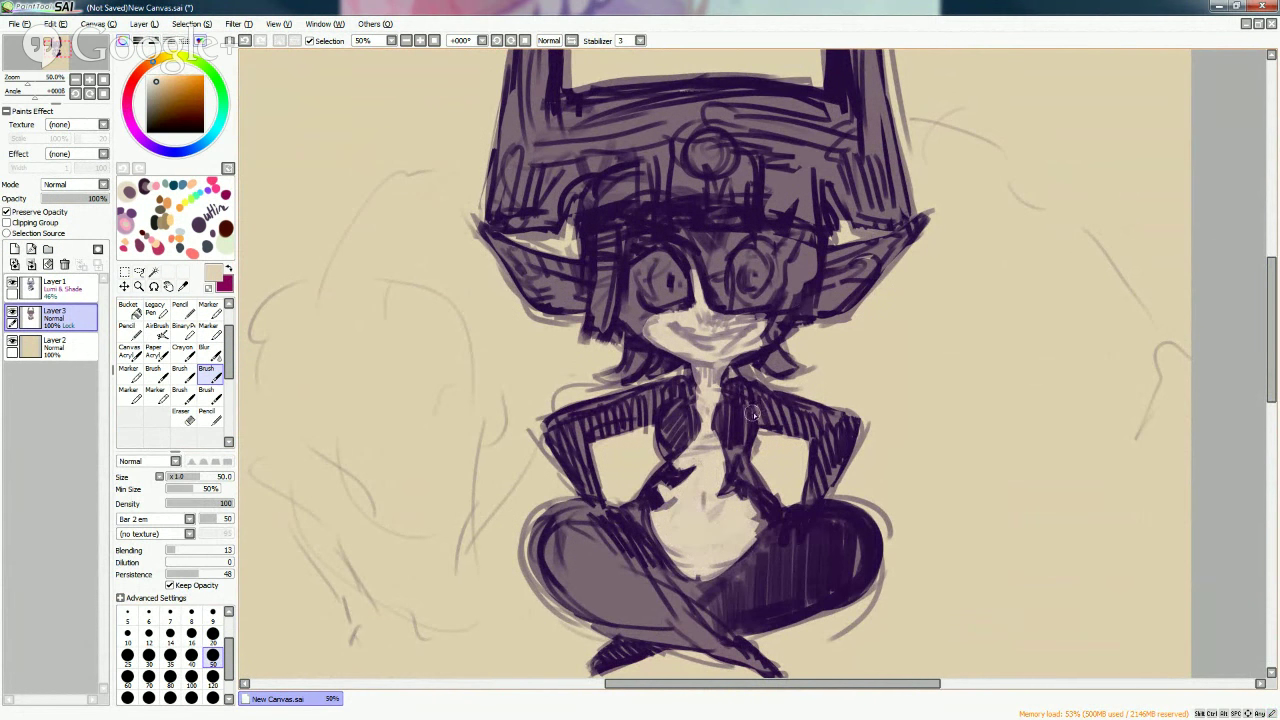
Paint a lighter grey-mauve over the headpiece and its face mask with the brush at size 120.
{"action": "left_click", "coordinate": [212, 633]}
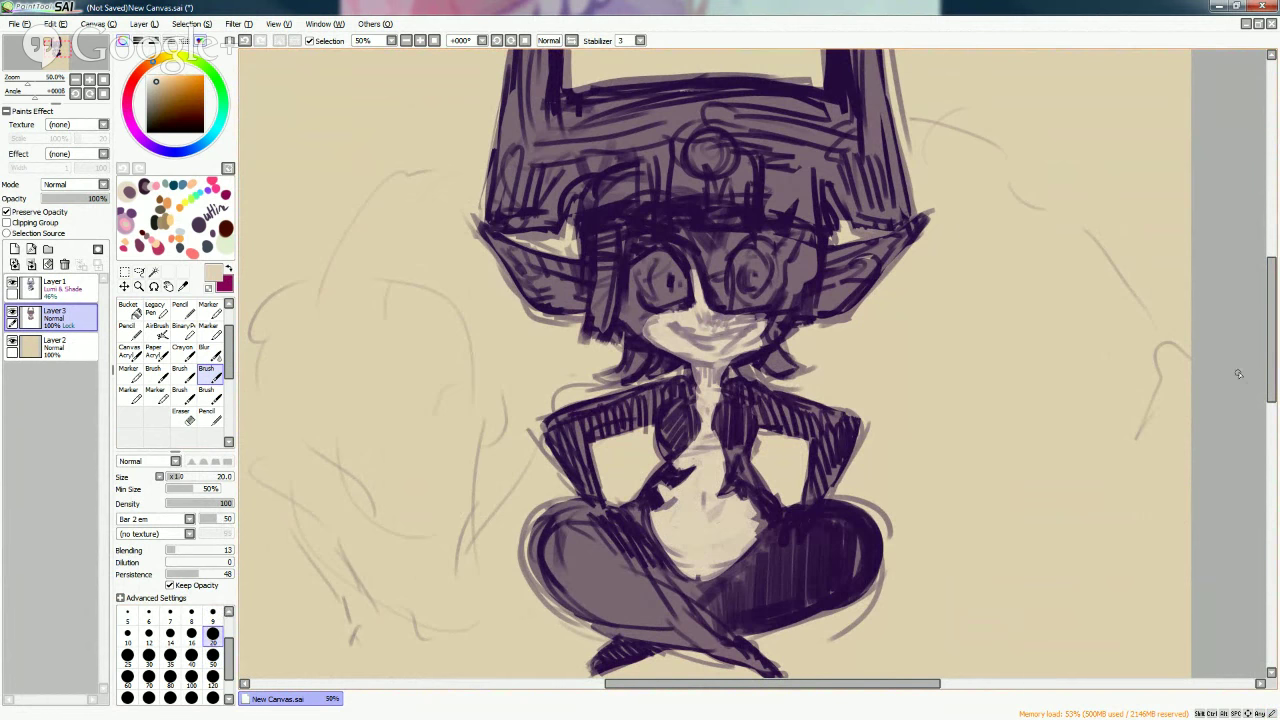
{"action": "scroll", "coordinate": [1238, 374], "scroll_direction": "up", "scroll_amount": 3}
{"action": "scroll", "coordinate": [1238, 374], "scroll_direction": "down", "scroll_amount": 3}
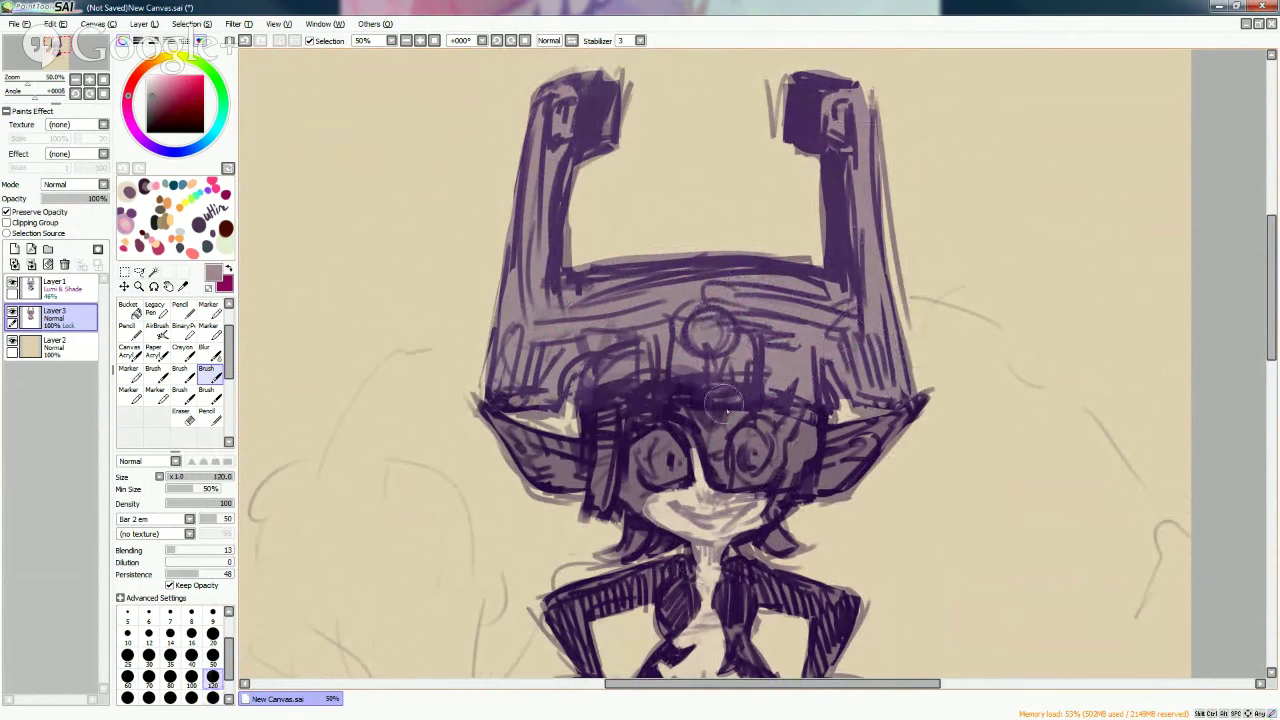
{"action": "mouse_move", "coordinate": [724, 404]}
{"action": "left_mouse_down"}
{"action": "mouse_move", "coordinate": [730, 440]}
{"action": "mouse_move", "coordinate": [783, 378]}
{"action": "mouse_move", "coordinate": [796, 488]}
{"action": "left_mouse_up"}
{"action": "left_click_drag", "start_coordinate": [780, 410], "coordinate": [800, 495]}
{"action": "mouse_move", "coordinate": [608, 385]}
{"action": "left_mouse_down"}
{"action": "mouse_move", "coordinate": [589, 522]}
{"action": "mouse_move", "coordinate": [595, 411]}
{"action": "left_mouse_up"}
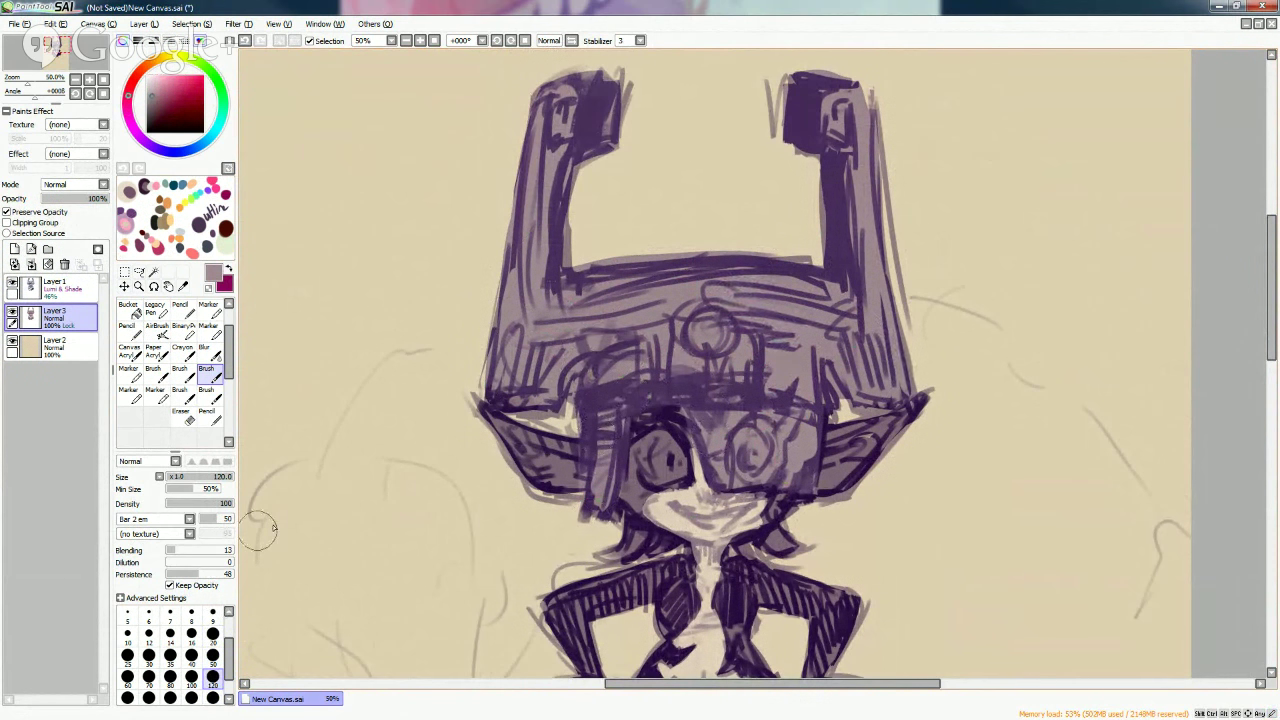
Paint the eye surround, both ears and the hair beside the face with a sampled dark purple at brush size 50.
{"action": "left_click", "coordinate": [212, 655]}
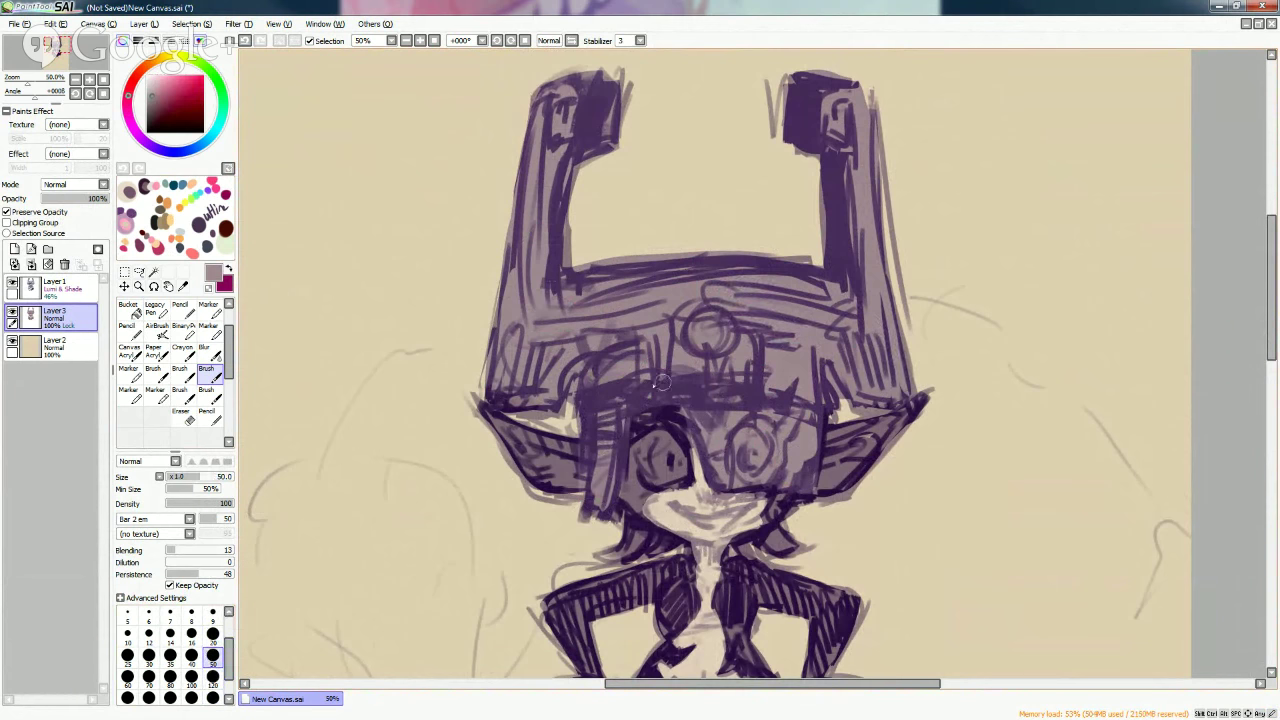
{"action": "left_click", "coordinate": [655, 441], "text": "alt"}
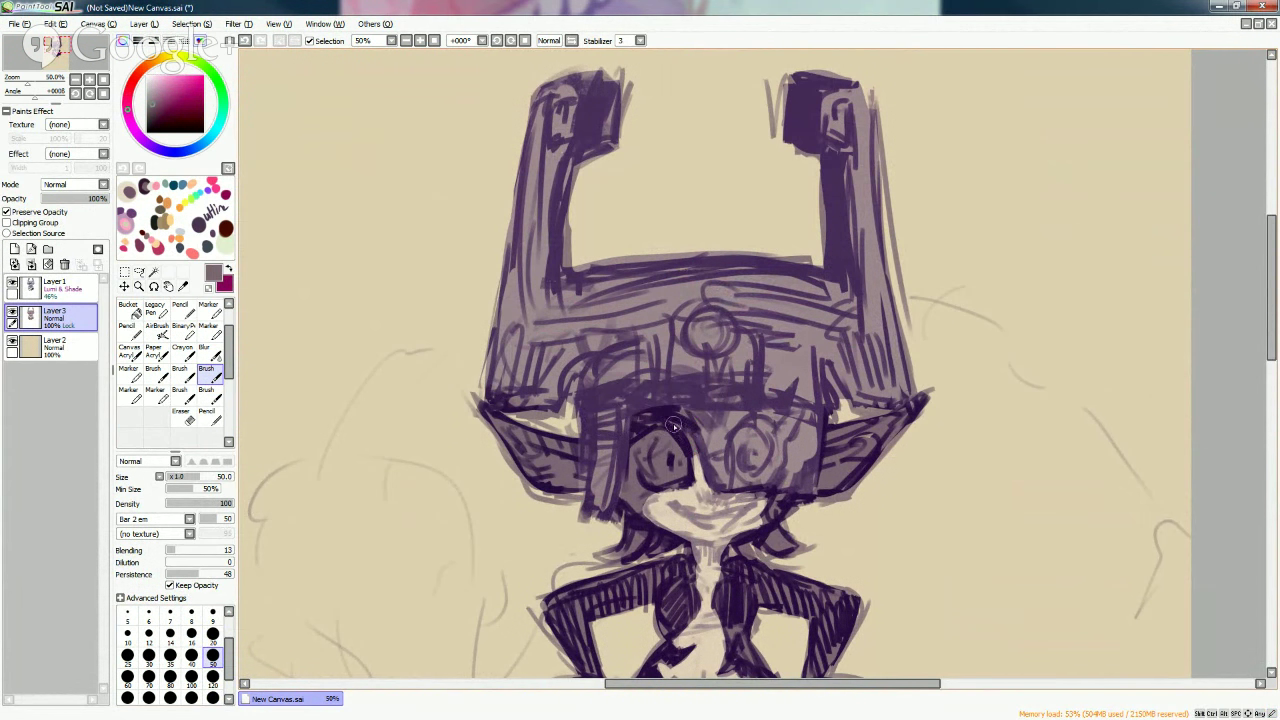
{"action": "left_click", "coordinate": [666, 414], "text": "alt"}
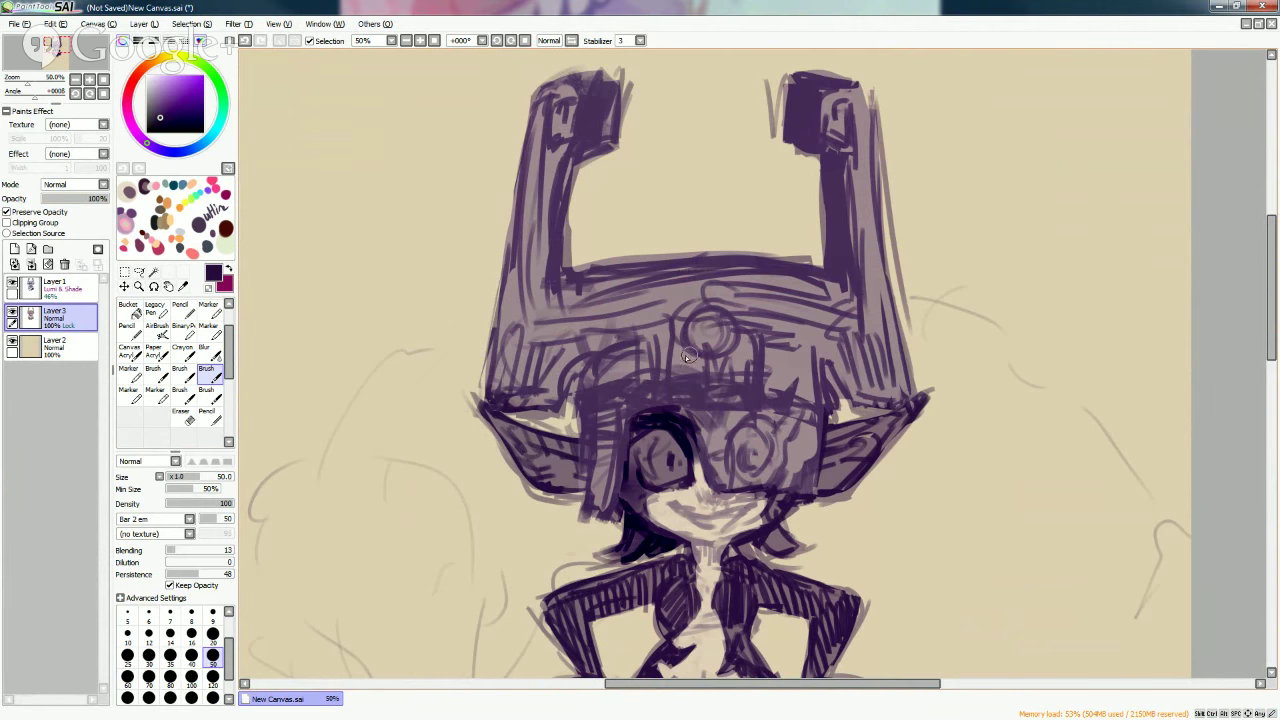
{"action": "mouse_move", "coordinate": [530, 438]}
{"action": "left_mouse_down"}
{"action": "mouse_move", "coordinate": [510, 455]}
{"action": "mouse_move", "coordinate": [528, 470]}
{"action": "mouse_move", "coordinate": [545, 480]}
{"action": "mouse_move", "coordinate": [565, 441]}
{"action": "mouse_move", "coordinate": [580, 475]}
{"action": "left_mouse_up"}
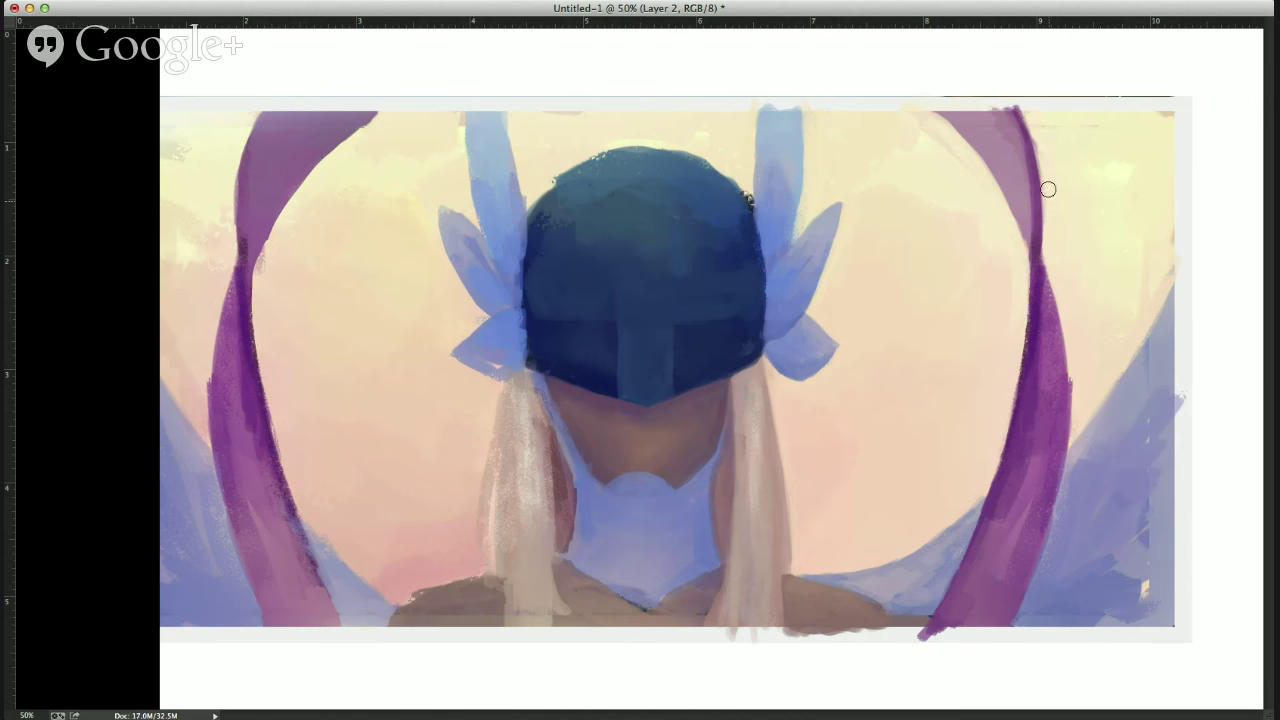
{"action": "left_click_drag", "start_coordinate": [880, 470], "coordinate": [933, 390]}
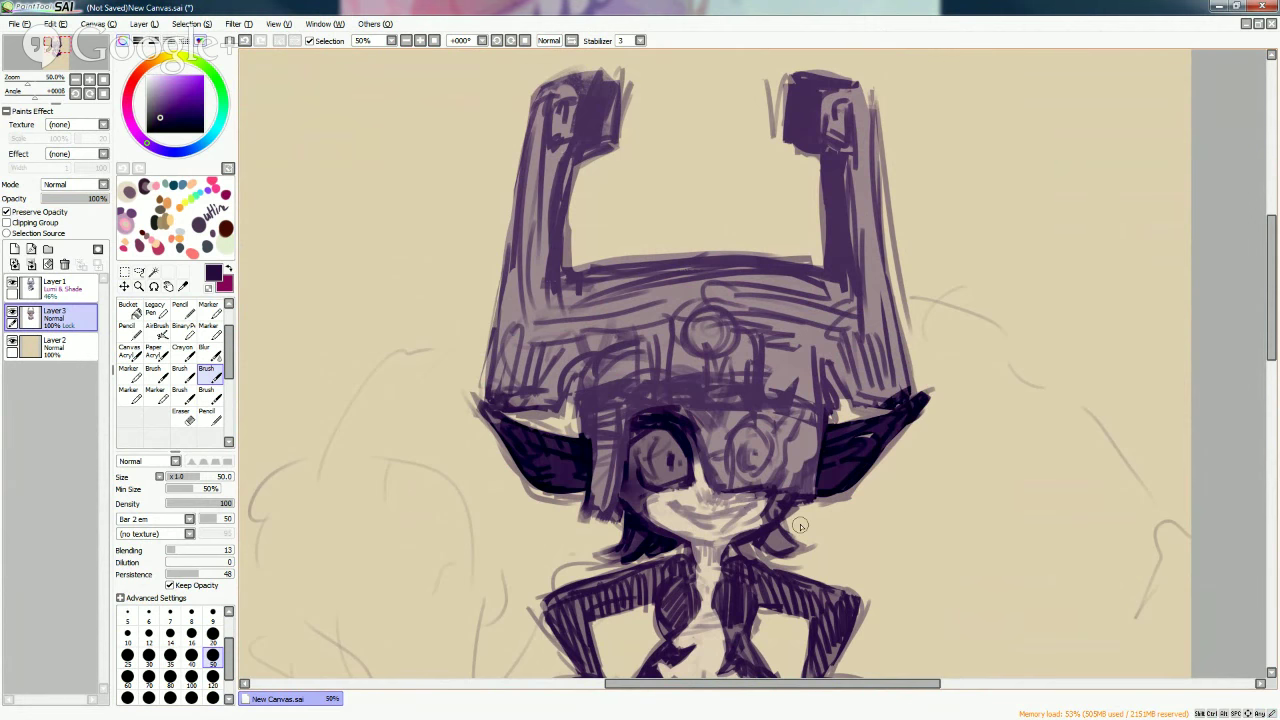
{"action": "mouse_move", "coordinate": [800, 525]}
{"action": "left_mouse_down"}
{"action": "mouse_move", "coordinate": [773, 551]}
{"action": "mouse_move", "coordinate": [756, 544]}
{"action": "mouse_move", "coordinate": [786, 502]}
{"action": "mouse_move", "coordinate": [741, 550]}
{"action": "left_mouse_up"}
{"action": "left_click_drag", "start_coordinate": [630, 482], "coordinate": [625, 510]}
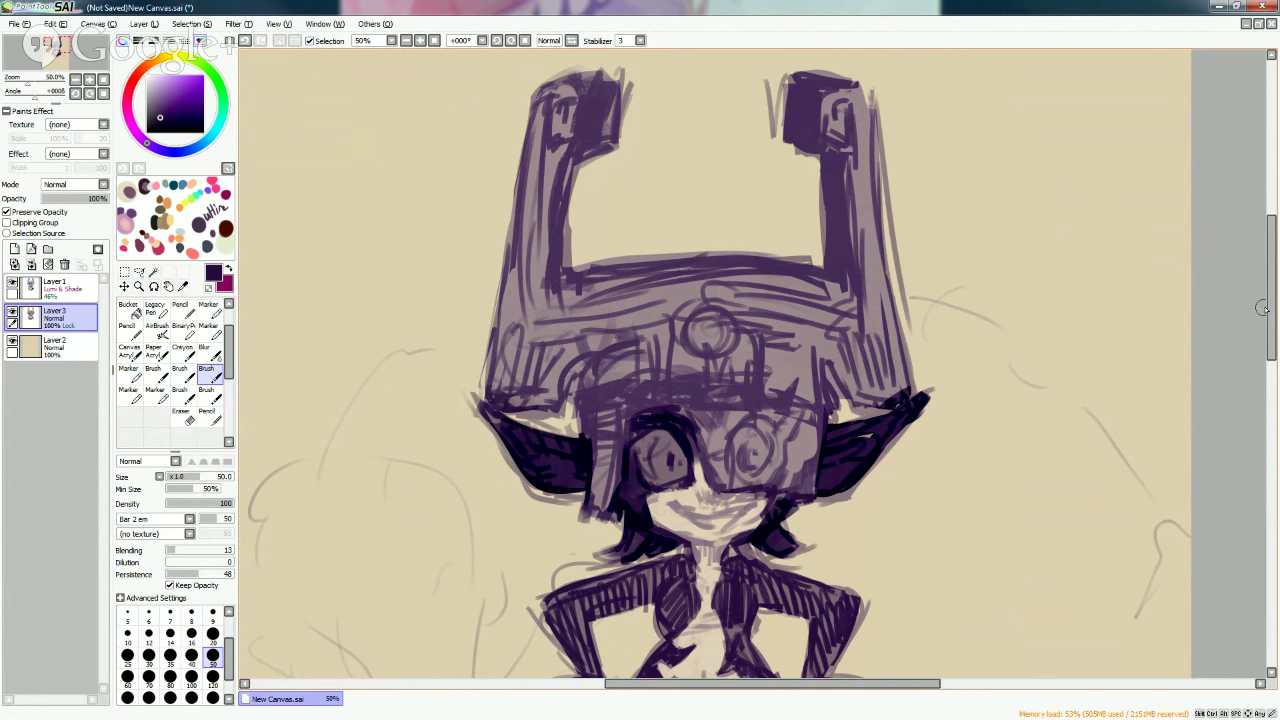
Darken the arm and the crossed legs with the dark purple.
{"action": "scroll", "coordinate": [1262, 308], "scroll_direction": "down", "scroll_amount": 3}
{"action": "left_click_drag", "start_coordinate": [860, 465], "coordinate": [780, 560]}
{"action": "left_click_drag", "start_coordinate": [870, 490], "coordinate": [830, 650]}
{"action": "left_click_drag", "start_coordinate": [850, 580], "coordinate": [750, 650]}
{"action": "mouse_move", "coordinate": [600, 530]}
{"action": "left_mouse_down"}
{"action": "mouse_move", "coordinate": [563, 597]}
{"action": "mouse_move", "coordinate": [640, 610]}
{"action": "mouse_move", "coordinate": [600, 540]}
{"action": "left_mouse_up"}
Shade the headpiece with a sampled muted purple at brush size 300, and clean the upper right edge of the blue helmet in the Photoshop painting.
{"action": "left_click", "coordinate": [212, 677]}
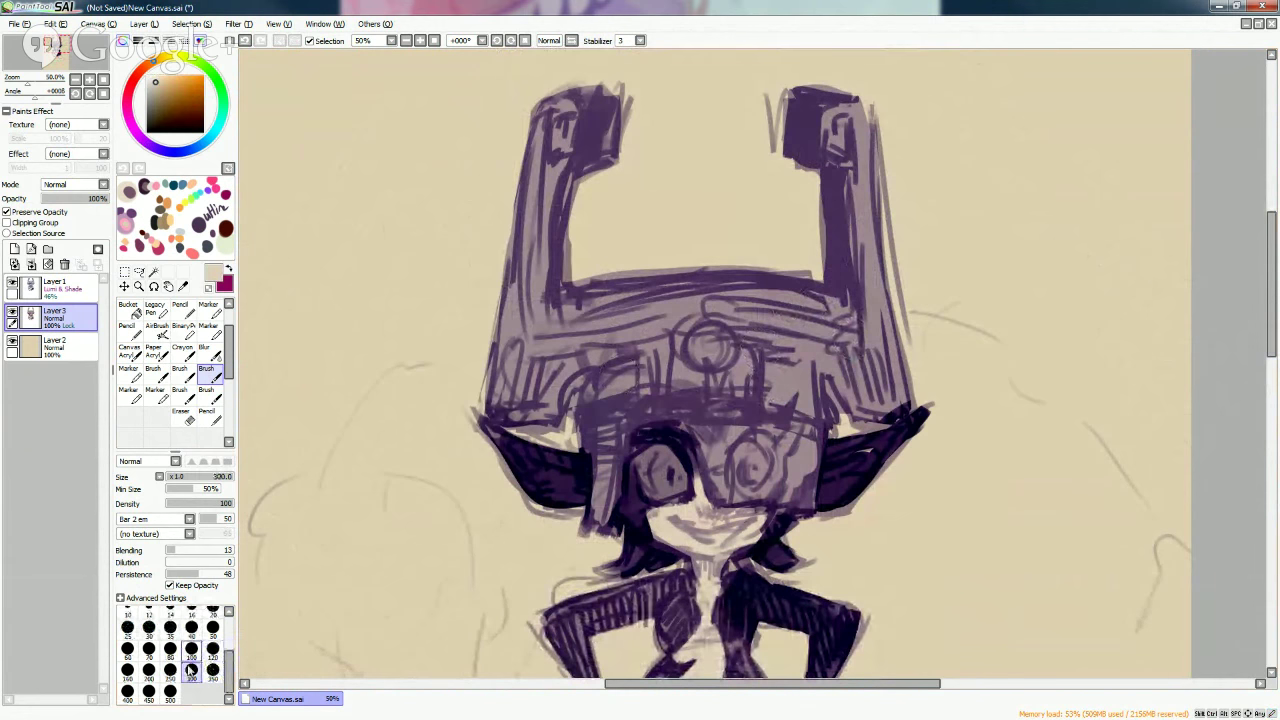
{"action": "left_click", "coordinate": [191, 669]}
{"action": "left_click", "coordinate": [720, 340], "text": "alt"}
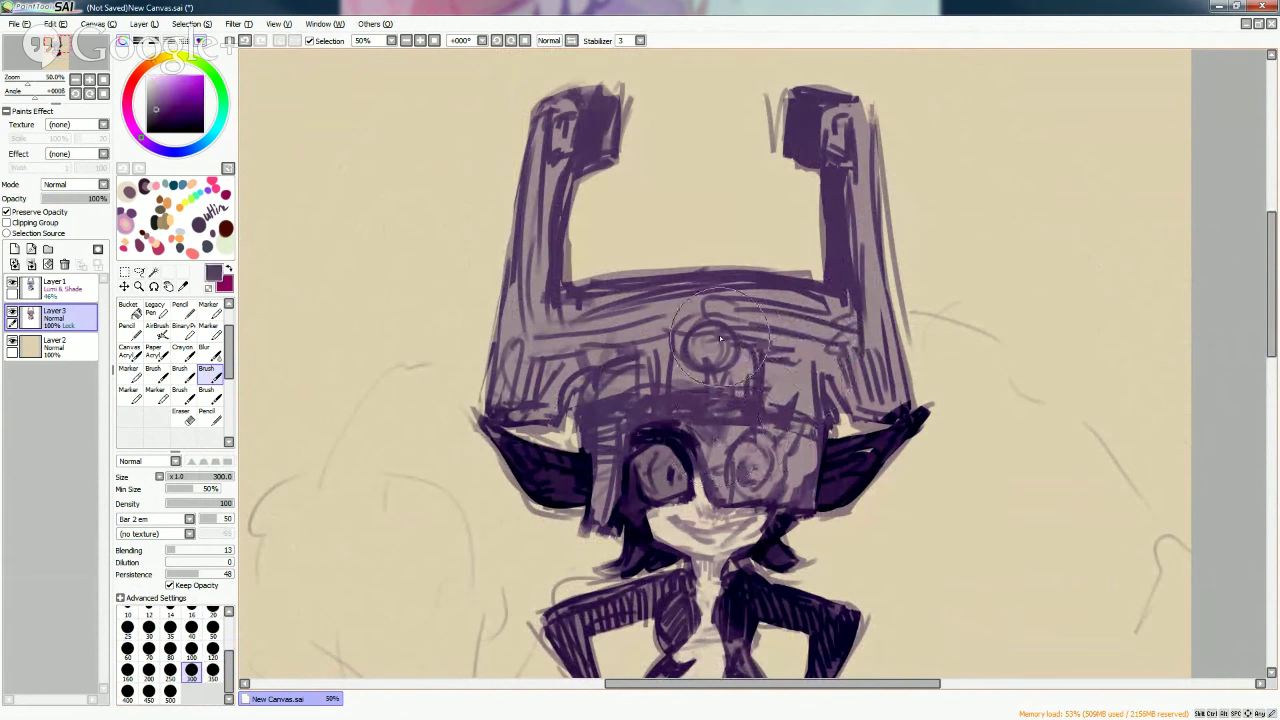
{"action": "left_click_drag", "start_coordinate": [690, 300], "coordinate": [700, 420]}
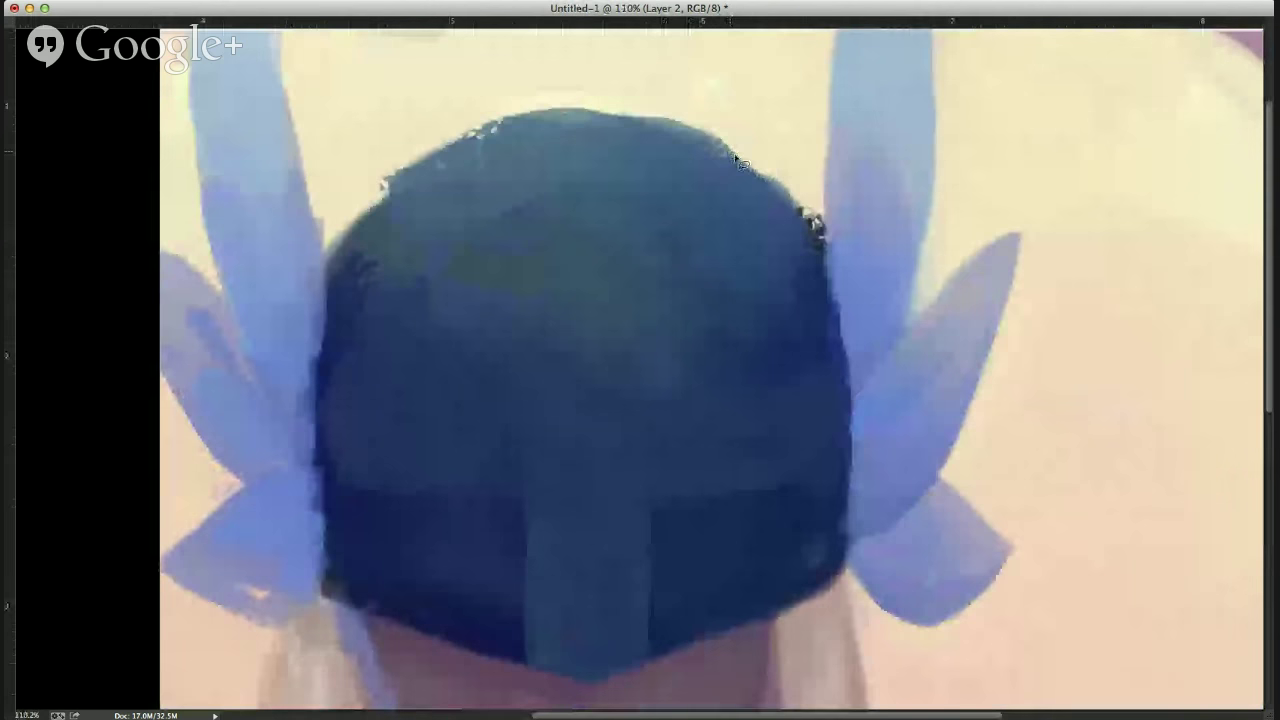
{"action": "left_click_drag", "start_coordinate": [730, 150], "coordinate": [812, 224]}
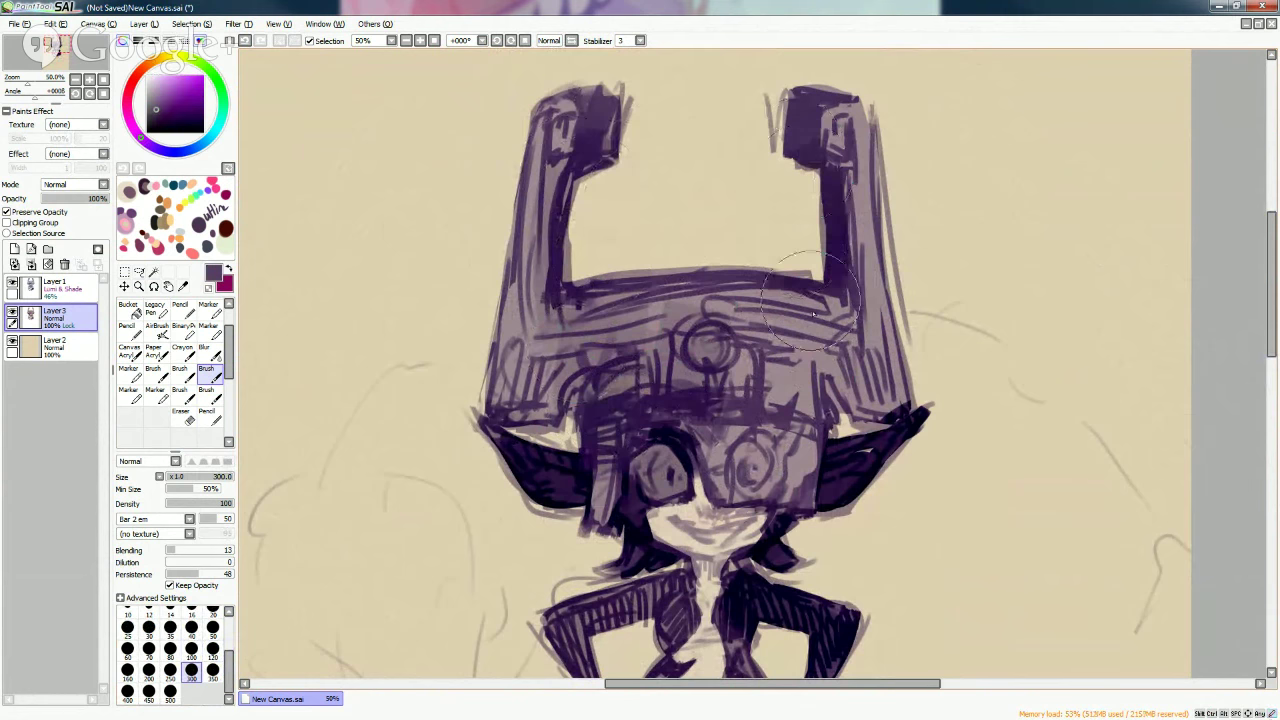
{"action": "left_click_drag", "start_coordinate": [790, 240], "coordinate": [816, 47]}
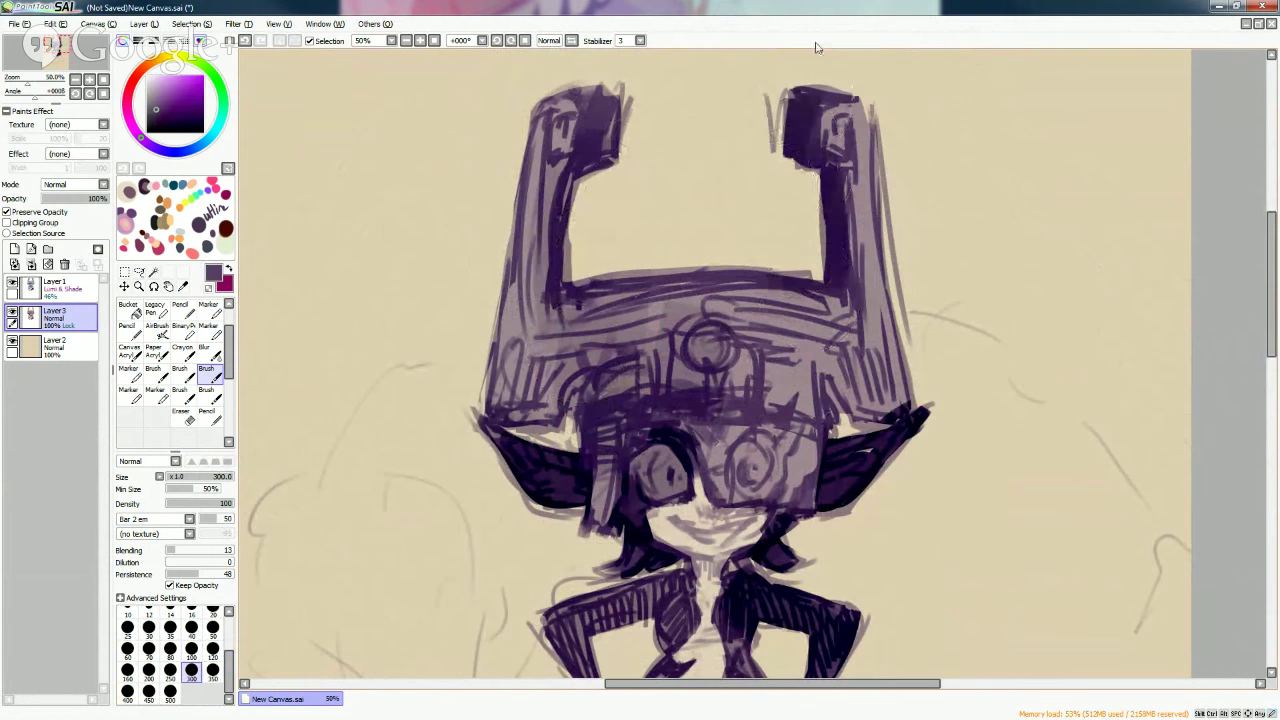
Select the painted area of Layer 3 and add a new layer above the line art.
{"action": "left_click", "coordinate": [212, 650]}
{"action": "left_click", "coordinate": [76, 290]}
{"action": "left_click", "coordinate": [55, 316]}
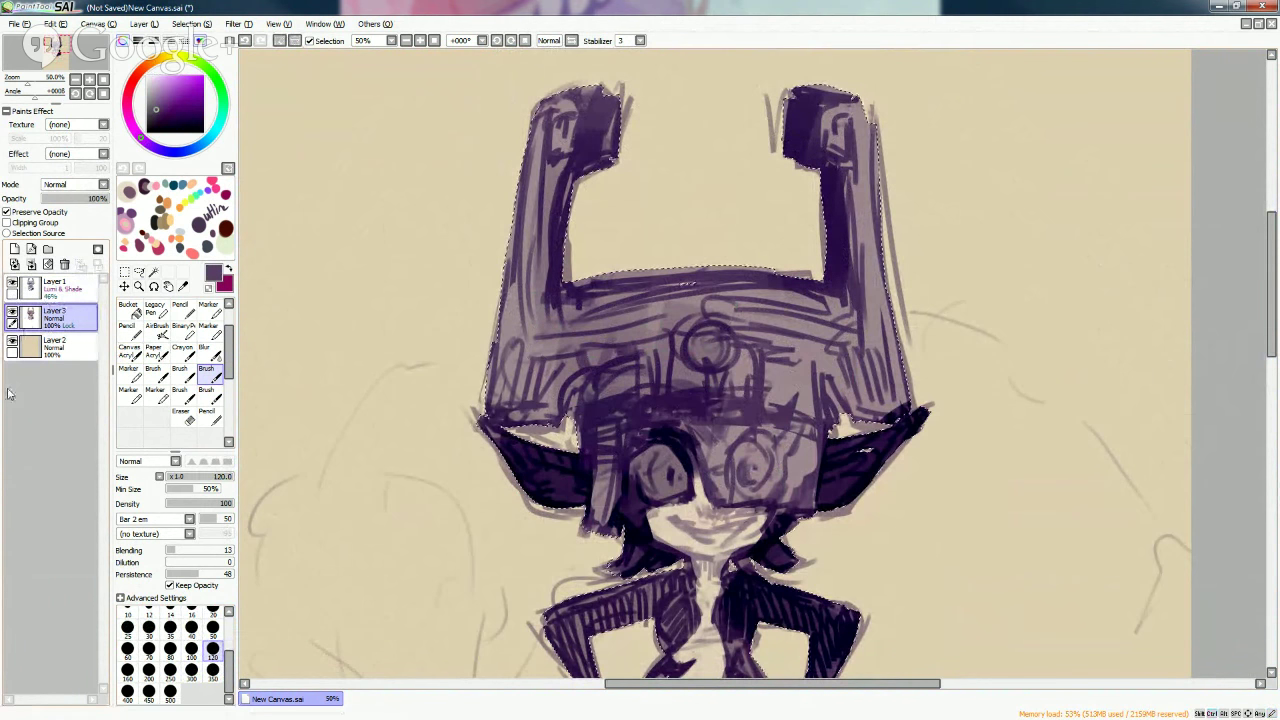
{"action": "left_click", "coordinate": [14, 249]}
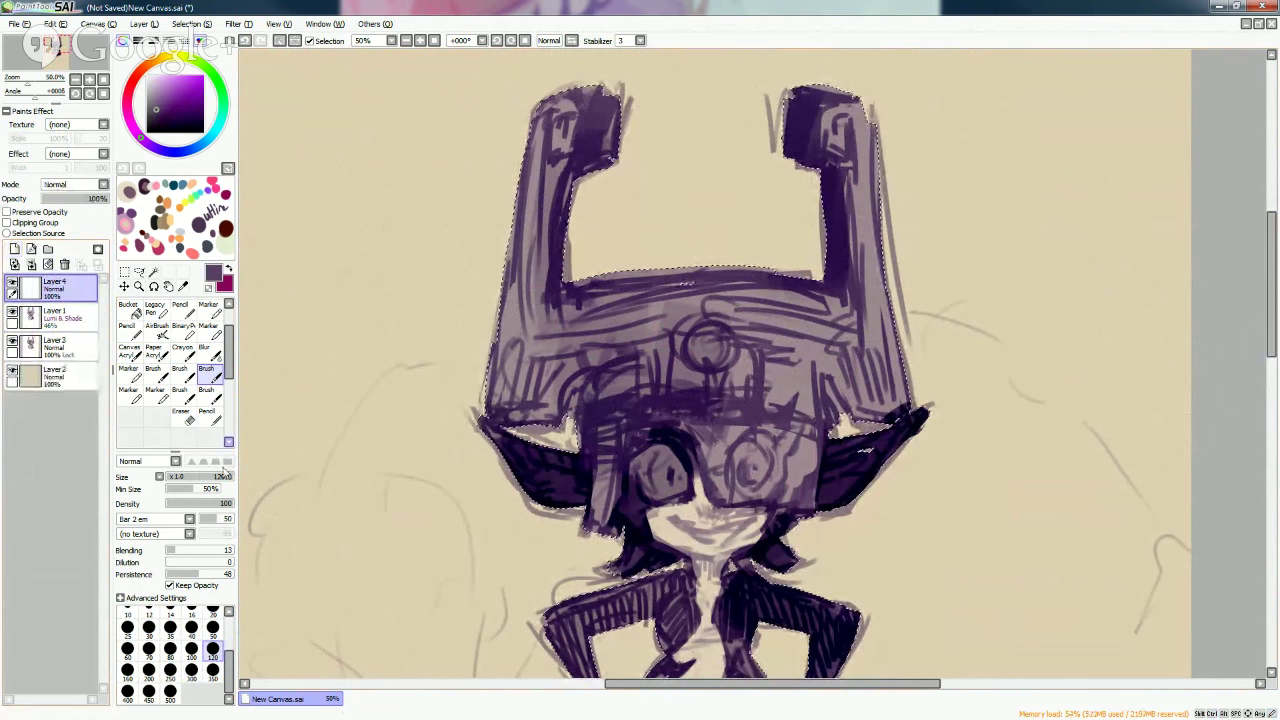
Choose a pale orange colour and set the new top layer's blending mode to Overlay.
{"action": "left_click", "coordinate": [212, 670]}
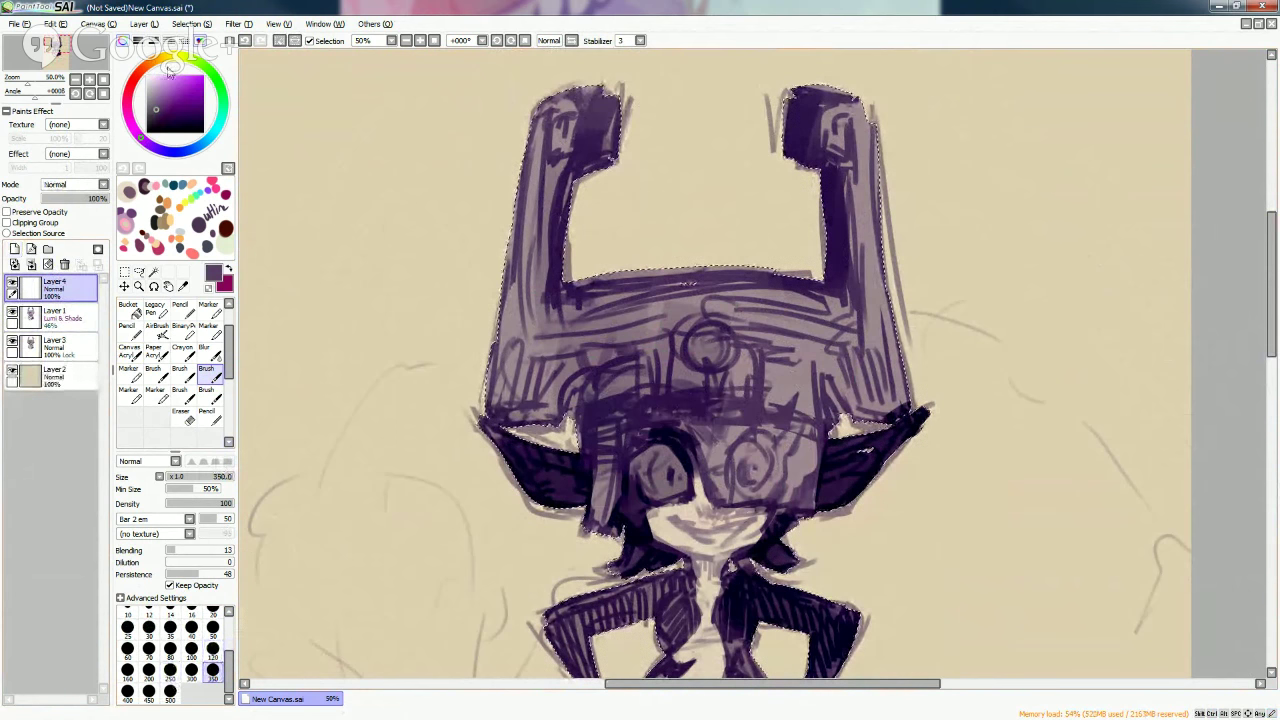
{"action": "left_click", "coordinate": [170, 66]}
{"action": "left_click", "coordinate": [167, 77]}
{"action": "left_click", "coordinate": [91, 186]}
{"action": "left_click", "coordinate": [88, 234]}
Brush warm pale orange light over the horns and front of the headpiece at brush size 500.
{"action": "mouse_move", "coordinate": [650, 120]}
{"action": "left_mouse_down"}
{"action": "mouse_move", "coordinate": [540, 330]}
{"action": "mouse_move", "coordinate": [676, 378]}
{"action": "left_mouse_up"}
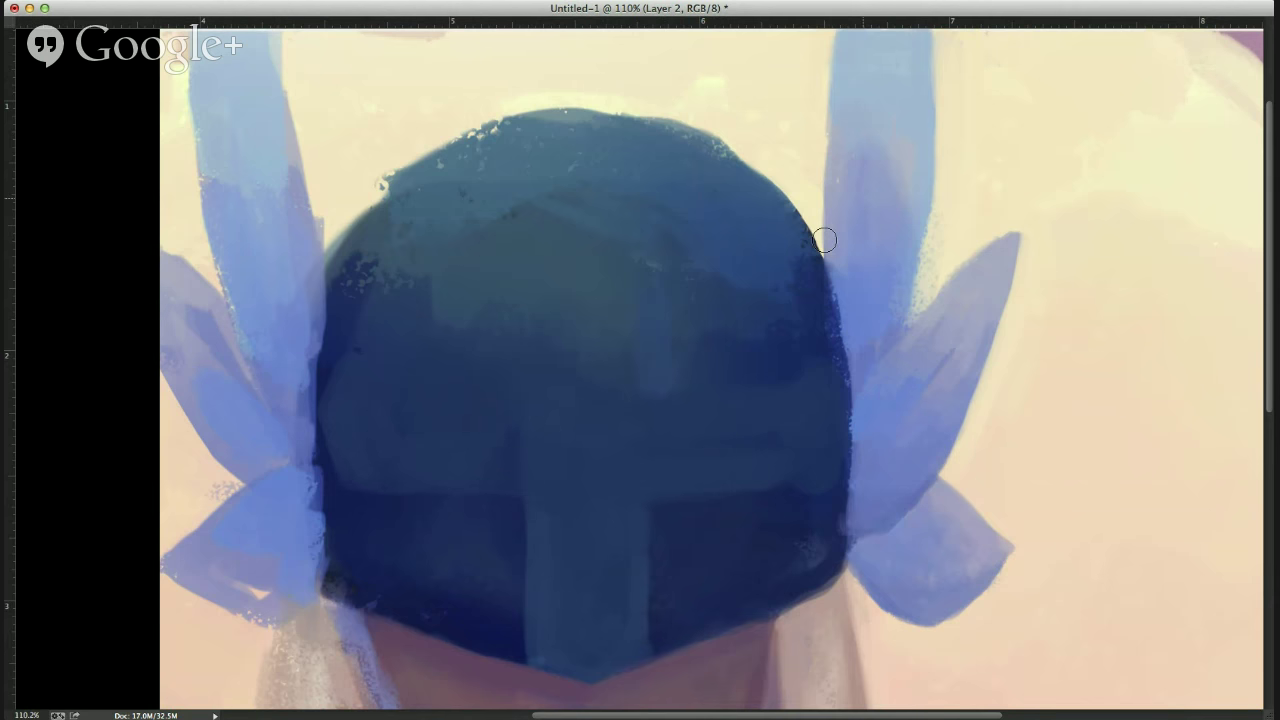
{"action": "mouse_move", "coordinate": [824, 240]}
{"action": "left_mouse_down"}
{"action": "mouse_move", "coordinate": [1034, 171]}
{"action": "mouse_move", "coordinate": [634, 163]}
{"action": "left_mouse_up"}
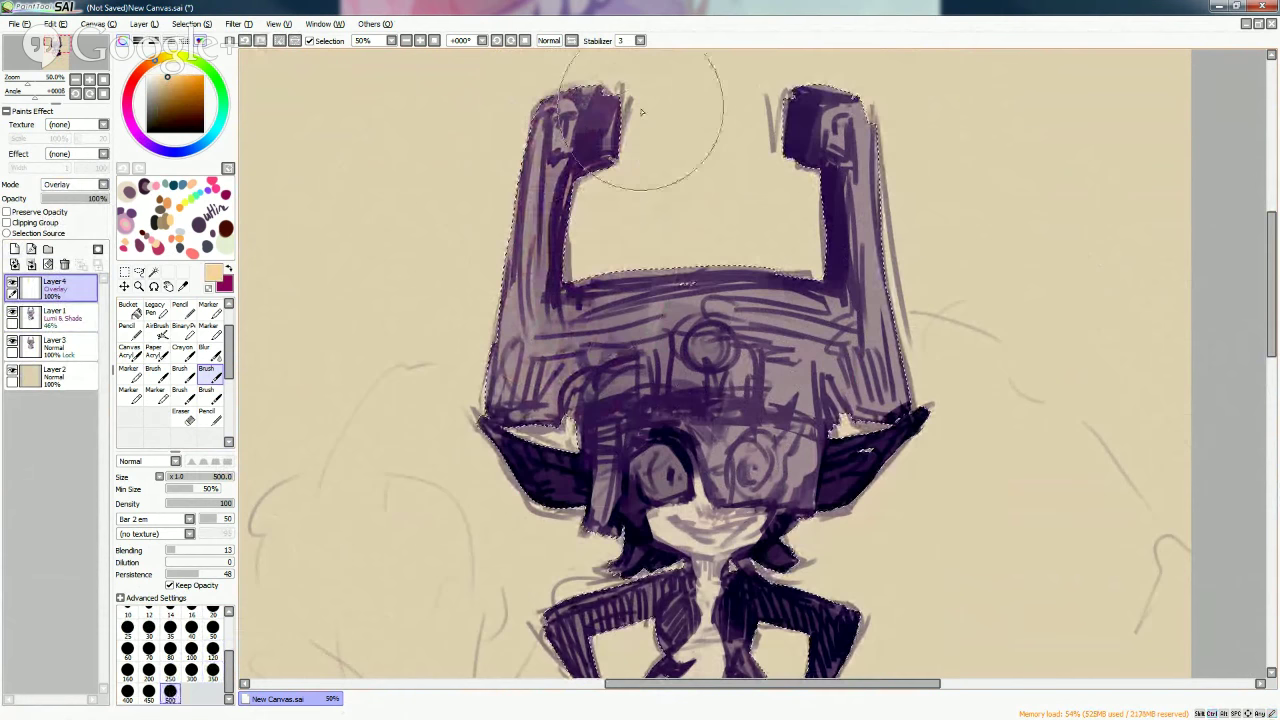
{"action": "mouse_move", "coordinate": [866, 263]}
{"action": "left_mouse_down"}
{"action": "mouse_move", "coordinate": [833, 280]}
{"action": "mouse_move", "coordinate": [745, 404]}
{"action": "mouse_move", "coordinate": [736, 270]}
{"action": "mouse_move", "coordinate": [632, 298]}
{"action": "mouse_move", "coordinate": [572, 373]}
{"action": "left_mouse_up"}
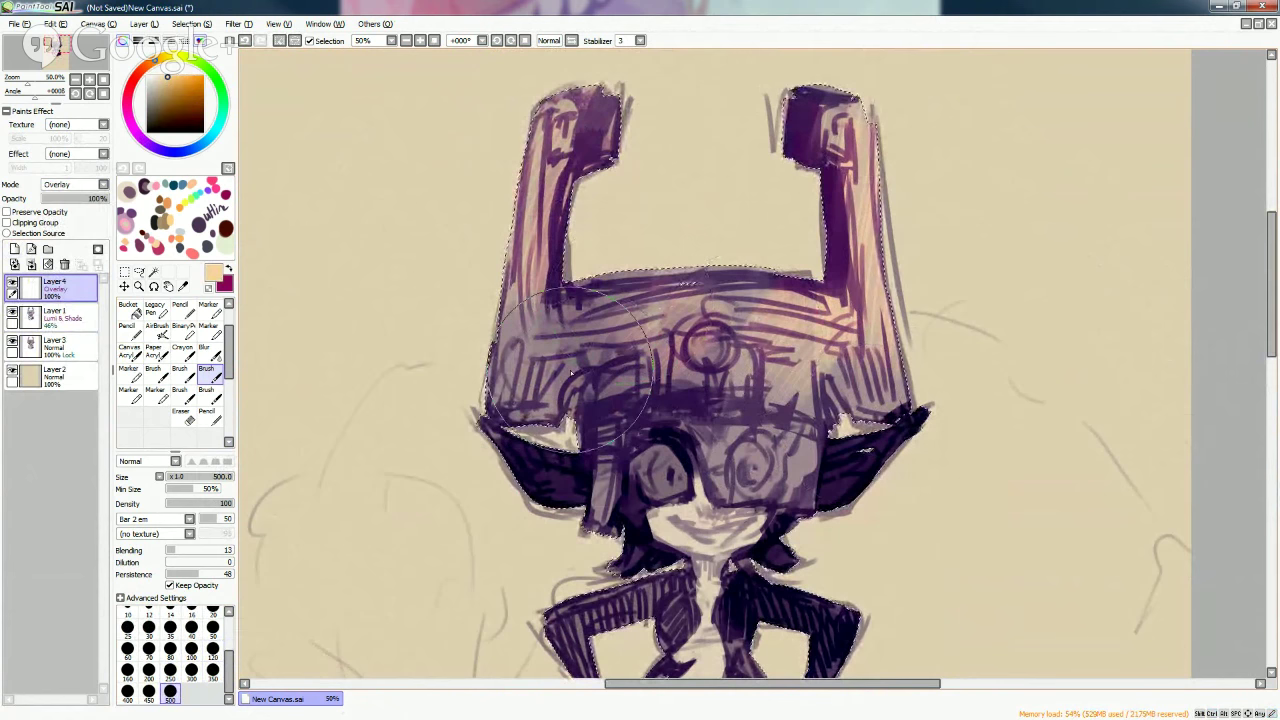
{"action": "mouse_move", "coordinate": [572, 373]}
{"action": "left_mouse_down"}
{"action": "mouse_move", "coordinate": [894, 326]}
{"action": "mouse_move", "coordinate": [870, 306]}
{"action": "mouse_move", "coordinate": [859, 444]}
{"action": "mouse_move", "coordinate": [832, 376]}
{"action": "mouse_move", "coordinate": [807, 361]}
{"action": "mouse_move", "coordinate": [790, 476]}
{"action": "mouse_move", "coordinate": [804, 386]}
{"action": "mouse_move", "coordinate": [772, 434]}
{"action": "mouse_move", "coordinate": [754, 353]}
{"action": "mouse_move", "coordinate": [772, 443]}
{"action": "mouse_move", "coordinate": [822, 344]}
{"action": "mouse_move", "coordinate": [862, 399]}
{"action": "mouse_move", "coordinate": [899, 350]}
{"action": "left_mouse_up"}
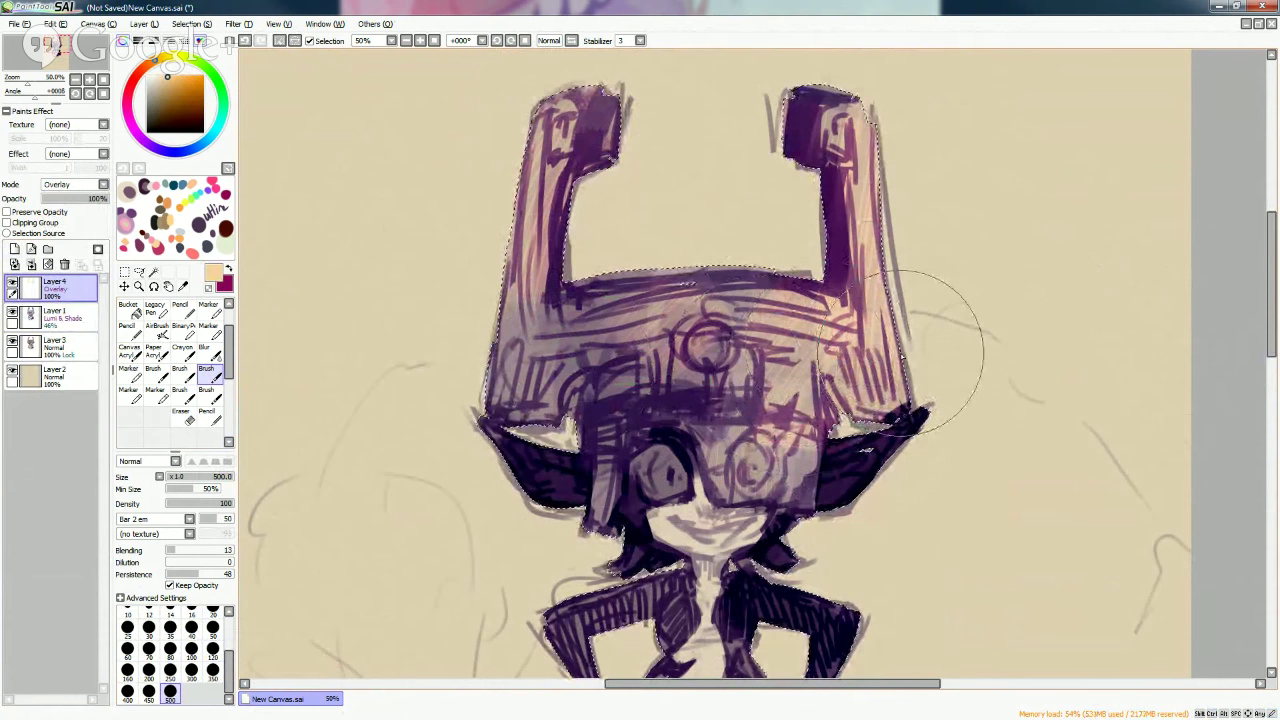
Extend the warm overlay light across the crossed legs with the brush at size 500.
{"action": "left_click", "coordinate": [212, 648]}
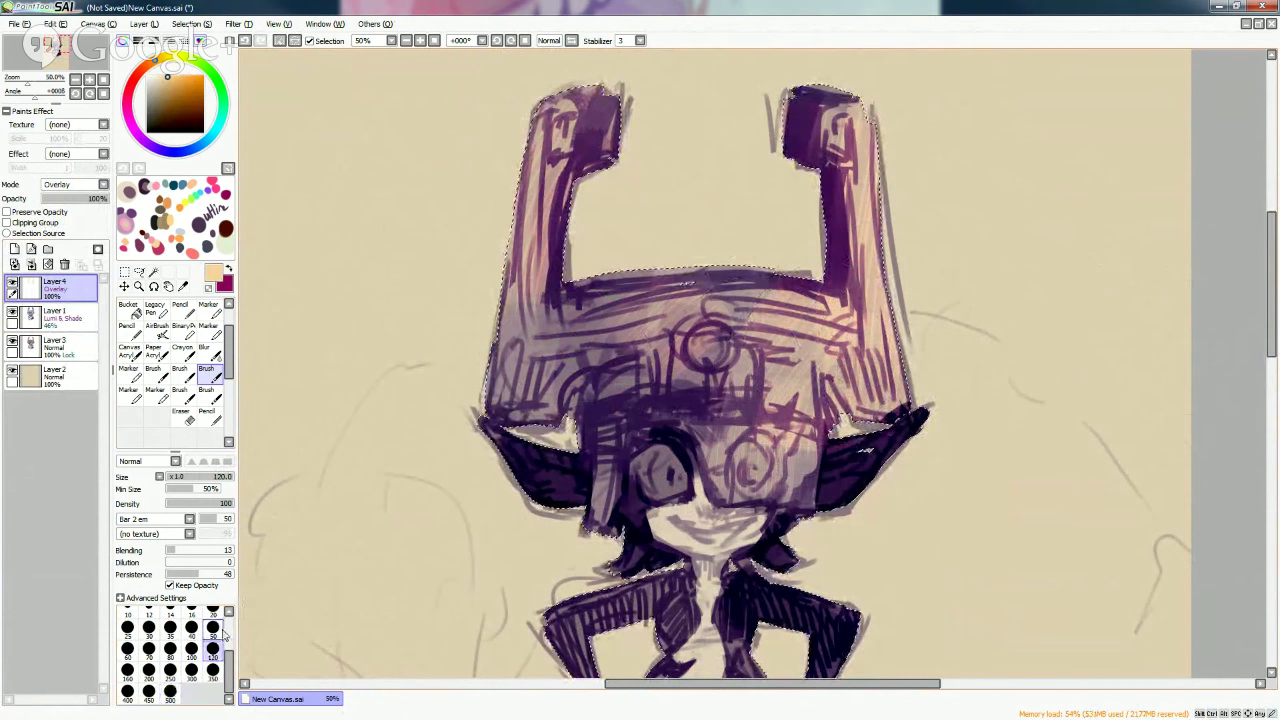
{"action": "mouse_move", "coordinate": [1266, 328]}
{"action": "left_mouse_down"}
{"action": "mouse_move", "coordinate": [1266, 391]}
{"action": "mouse_move", "coordinate": [1265, 364]}
{"action": "left_mouse_up"}
{"action": "left_click", "coordinate": [170, 692]}
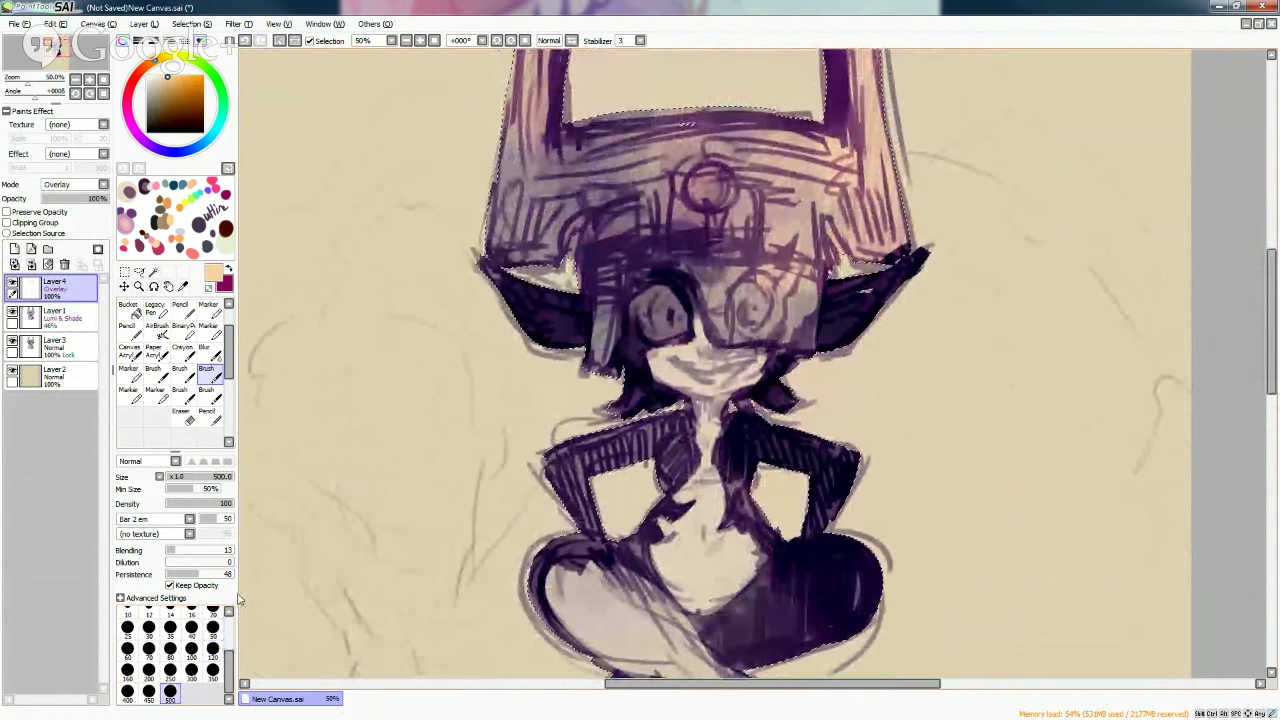
{"action": "mouse_move", "coordinate": [849, 551]}
{"action": "left_mouse_down"}
{"action": "mouse_move", "coordinate": [800, 600]}
{"action": "mouse_move", "coordinate": [760, 540]}
{"action": "mouse_move", "coordinate": [704, 604]}
{"action": "mouse_move", "coordinate": [640, 610]}
{"action": "mouse_move", "coordinate": [580, 590]}
{"action": "left_mouse_up"}
Brush pale orange light on the face and brighten the white of the crimson eye at brush size 20.
{"action": "mouse_move", "coordinate": [753, 393]}
{"action": "left_mouse_down"}
{"action": "mouse_move", "coordinate": [690, 370]}
{"action": "mouse_move", "coordinate": [640, 320]}
{"action": "mouse_move", "coordinate": [743, 323]}
{"action": "left_mouse_up"}
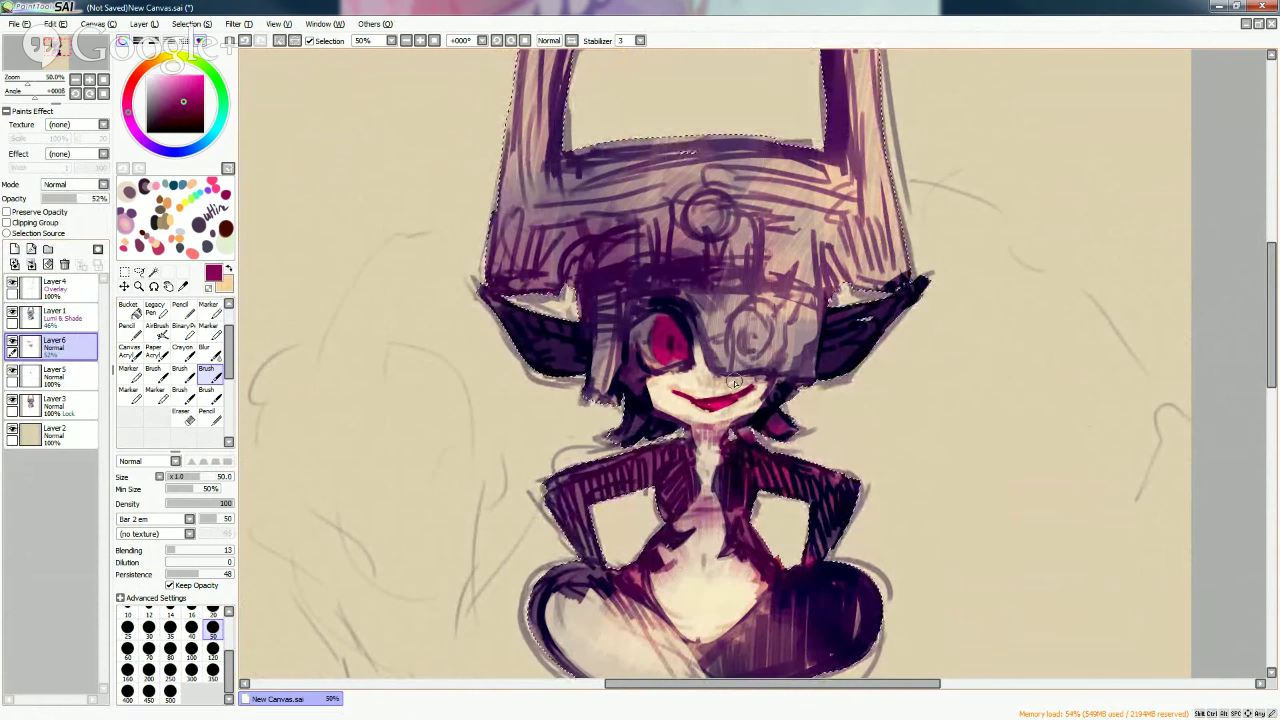
{"action": "key", "text": "bracketleft"}
{"action": "key", "text": "bracketleft"}
{"action": "key", "text": "bracketleft"}
{"action": "key", "text": "bracketleft"}
{"action": "key", "text": "bracketleft"}
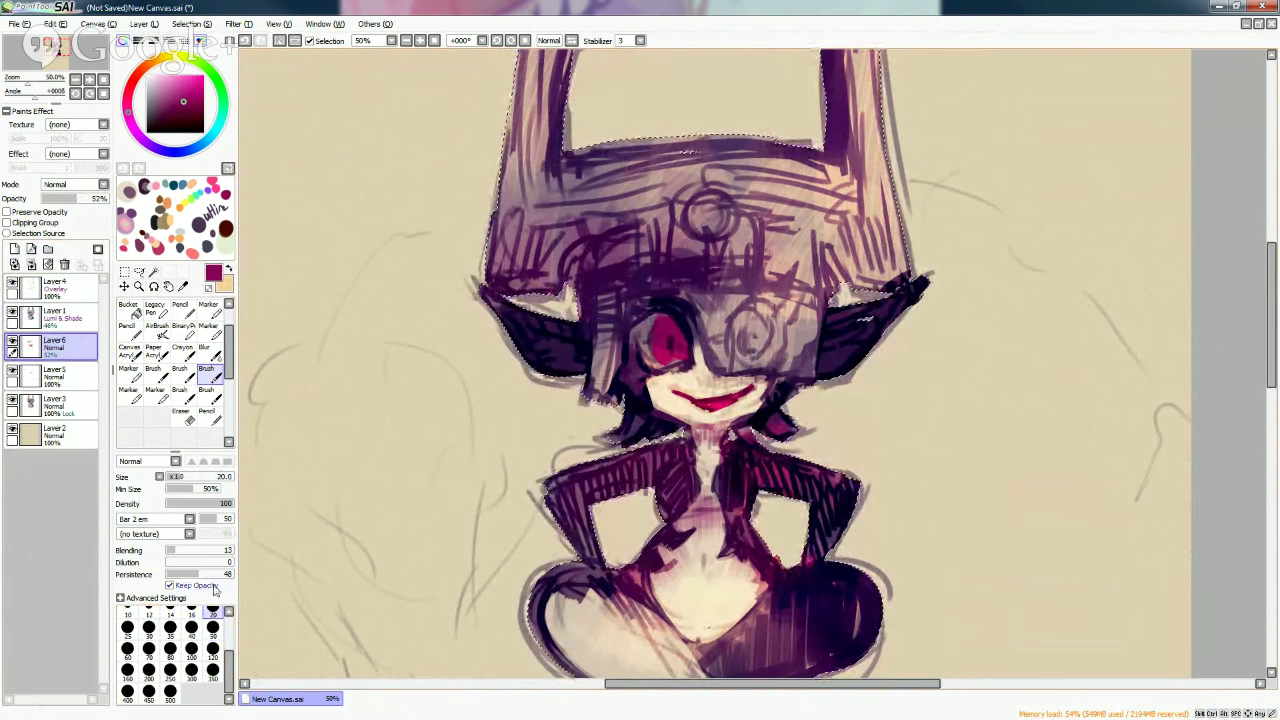
{"action": "key", "text": "x"}
{"action": "mouse_move", "coordinate": [646, 334]}
{"action": "left_mouse_down"}
{"action": "mouse_move", "coordinate": [644, 354]}
{"action": "mouse_move", "coordinate": [648, 328]}
{"action": "left_mouse_up"}
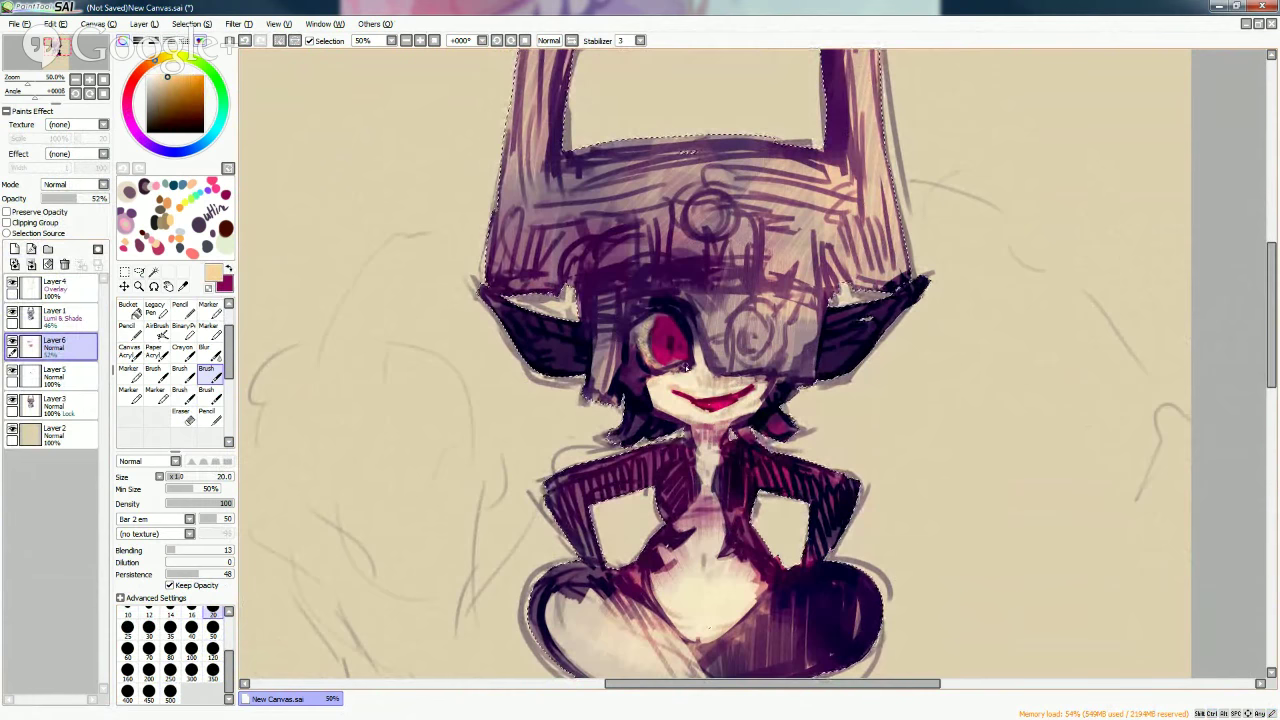
Add pale orange highlights around the round ornament and across the front of the headpiece.
{"action": "scroll", "coordinate": [686, 368], "scroll_direction": "down", "scroll_amount": 3}
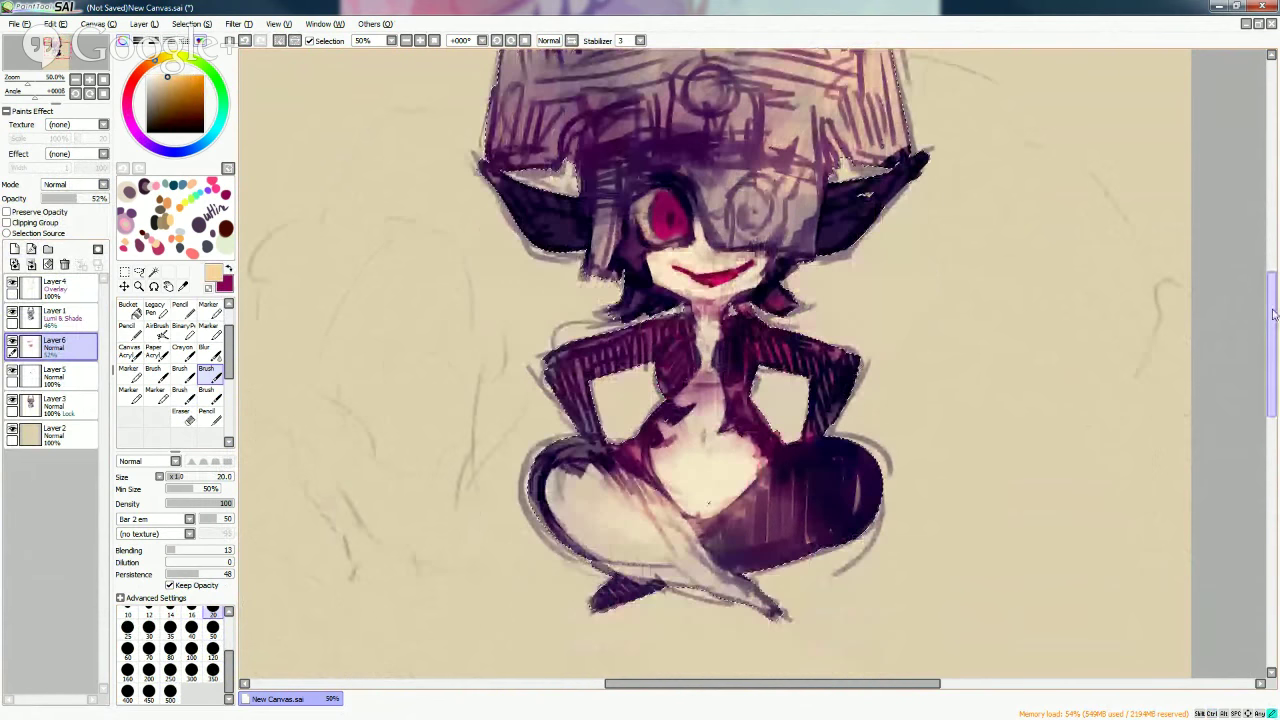
{"action": "scroll", "coordinate": [1235, 270], "scroll_direction": "up", "scroll_amount": 4}
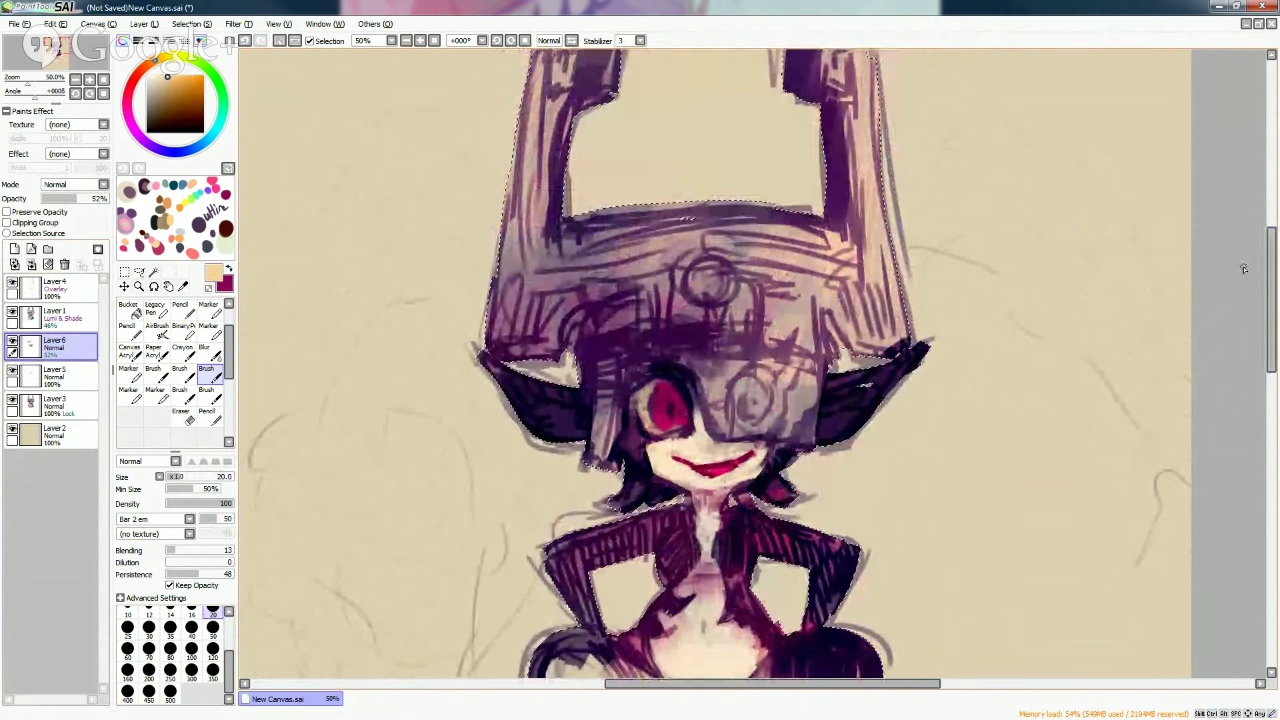
{"action": "mouse_move", "coordinate": [760, 372]}
{"action": "left_mouse_down"}
{"action": "mouse_move", "coordinate": [732, 412]}
{"action": "mouse_move", "coordinate": [754, 384]}
{"action": "mouse_move", "coordinate": [782, 402]}
{"action": "mouse_move", "coordinate": [722, 366]}
{"action": "left_mouse_up"}
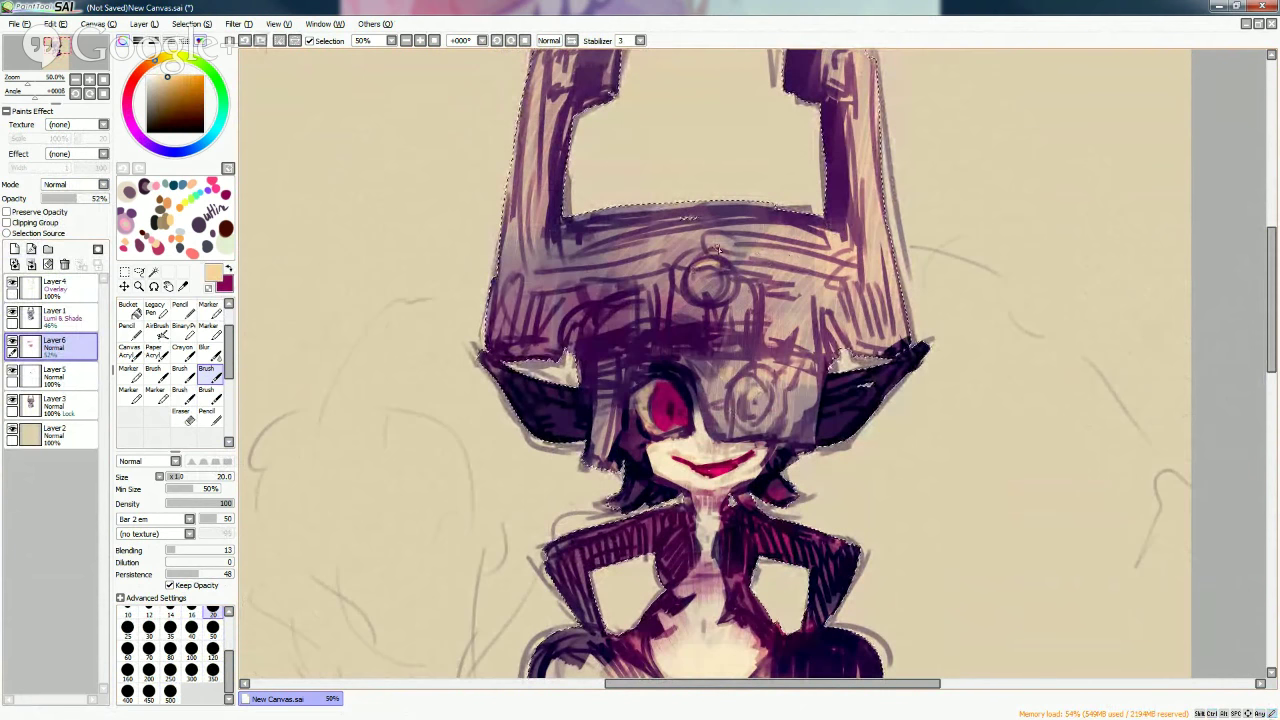
{"action": "left_click_drag", "start_coordinate": [716, 249], "coordinate": [812, 257]}
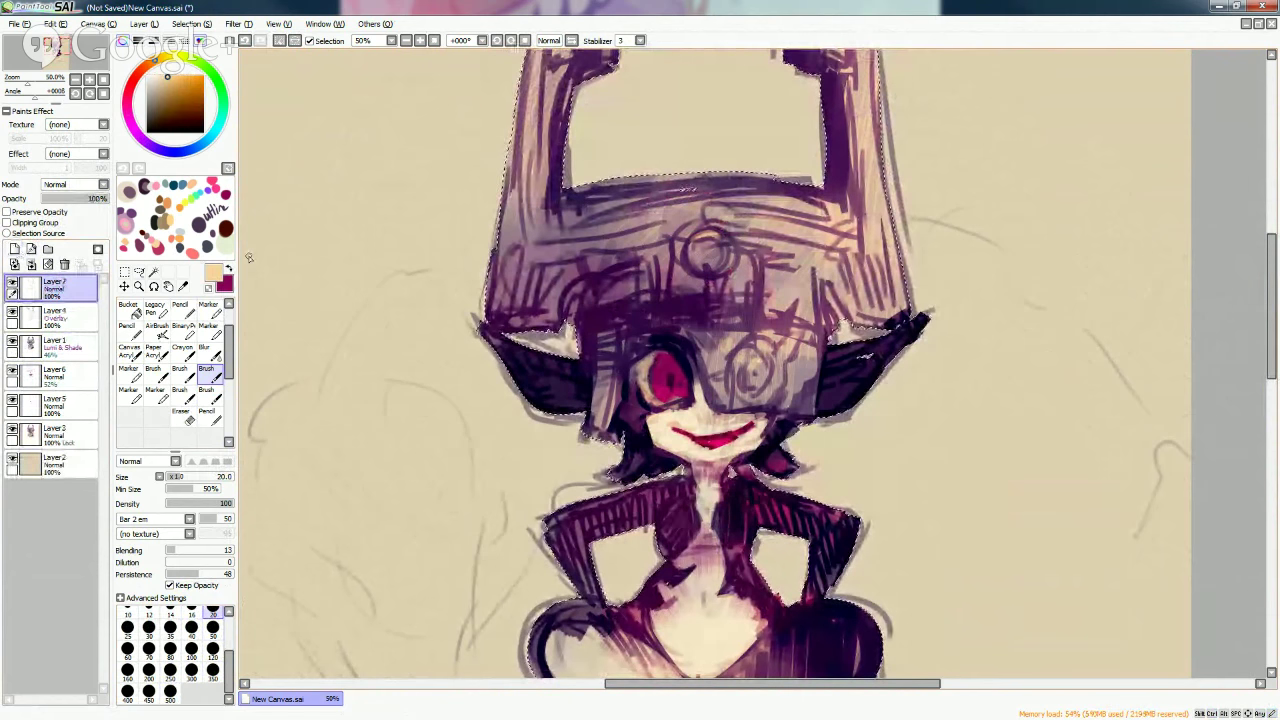
Choose the Marker at size 350 and set Layer 7's blending mode to Shade.
{"action": "left_click", "coordinate": [128, 372]}
{"action": "left_click", "coordinate": [212, 669]}
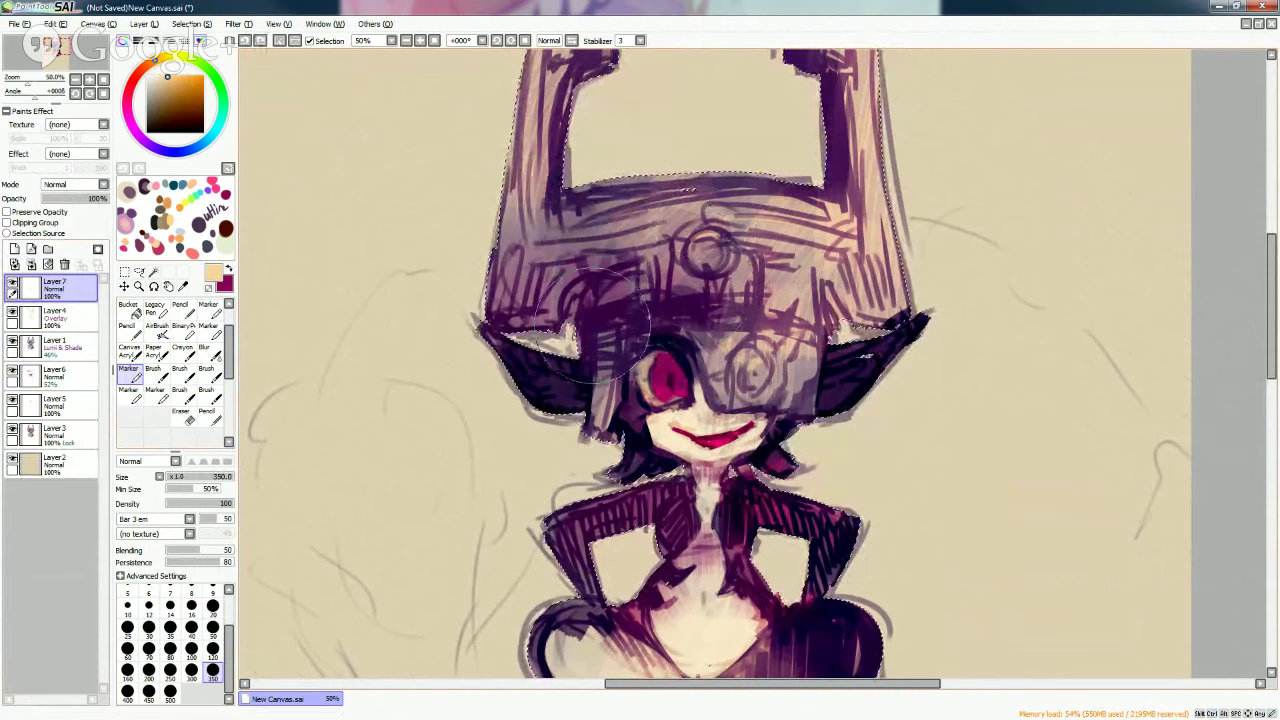
{"action": "left_click", "coordinate": [75, 184]}
{"action": "left_click", "coordinate": [80, 250]}
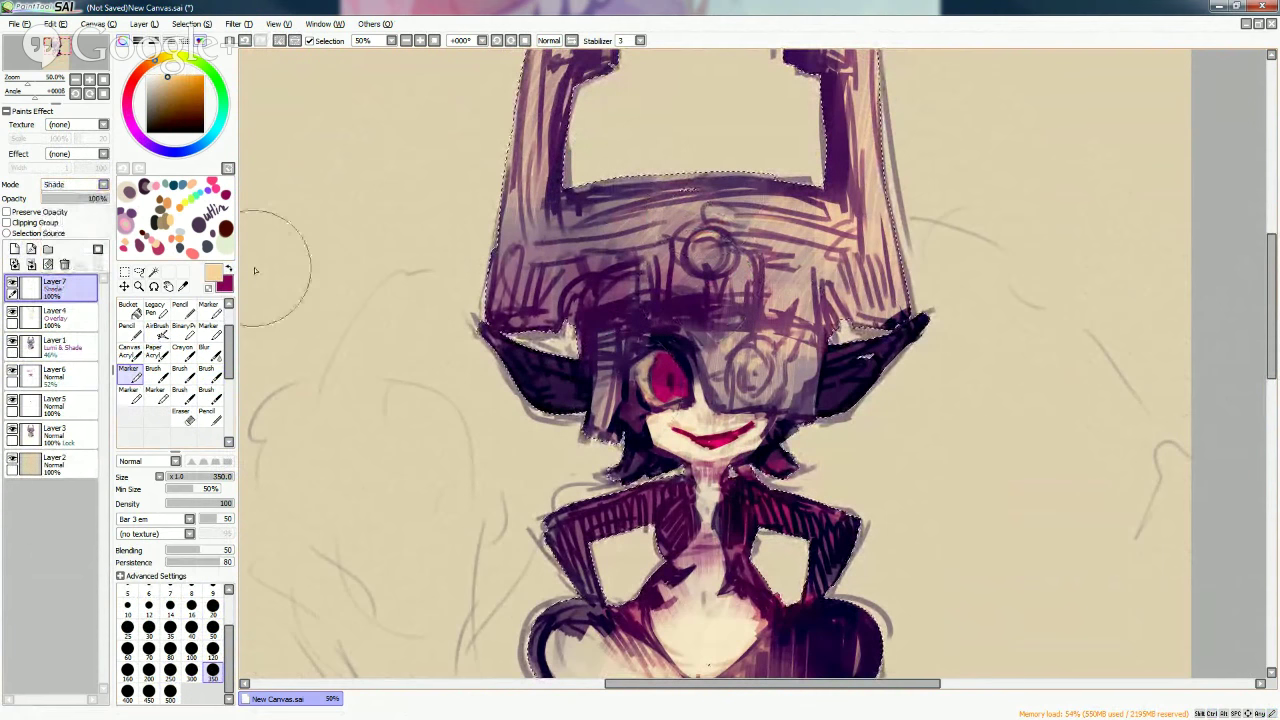
Undo the last stroke and shade the lower front of the headpiece with the dark magenta colour.
{"action": "key", "text": "x"}
{"action": "key", "text": "ctrl+z"}
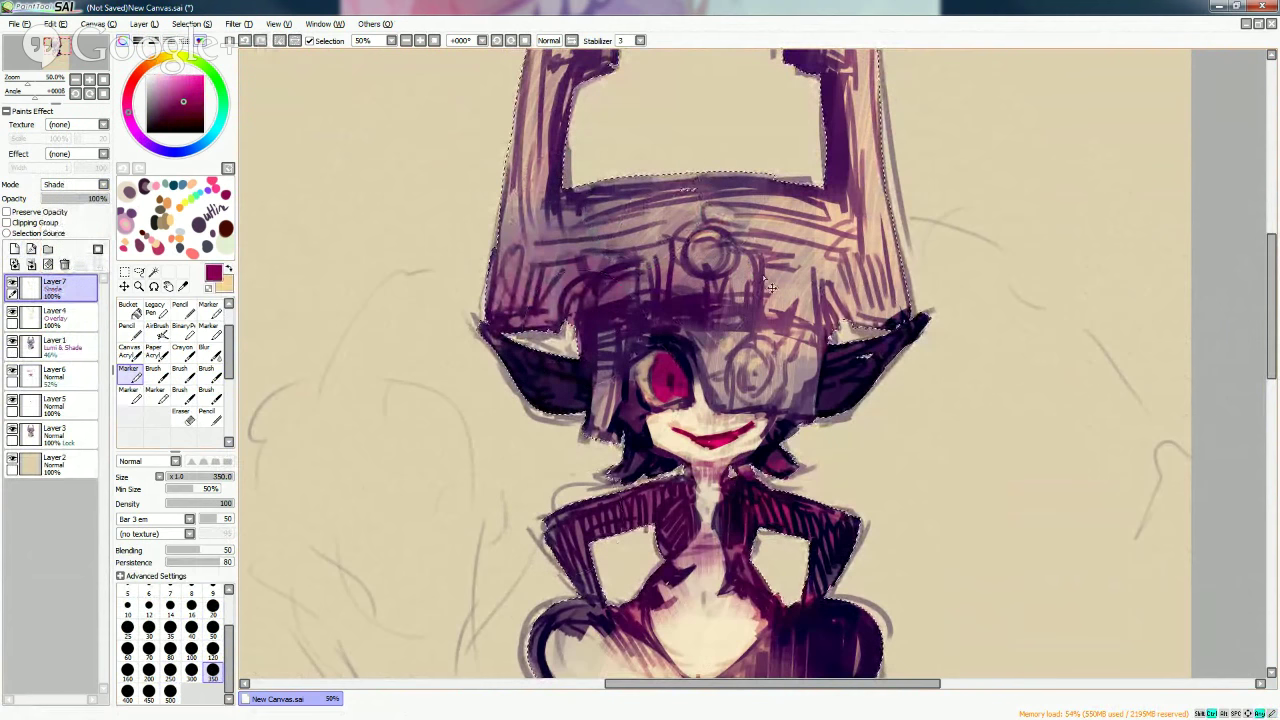
{"action": "mouse_move", "coordinate": [618, 360]}
{"action": "left_mouse_down"}
{"action": "mouse_move", "coordinate": [666, 276]}
{"action": "mouse_move", "coordinate": [655, 254]}
{"action": "mouse_move", "coordinate": [718, 316]}
{"action": "mouse_move", "coordinate": [756, 263]}
{"action": "mouse_move", "coordinate": [750, 368]}
{"action": "mouse_move", "coordinate": [808, 308]}
{"action": "mouse_move", "coordinate": [808, 386]}
{"action": "left_mouse_up"}
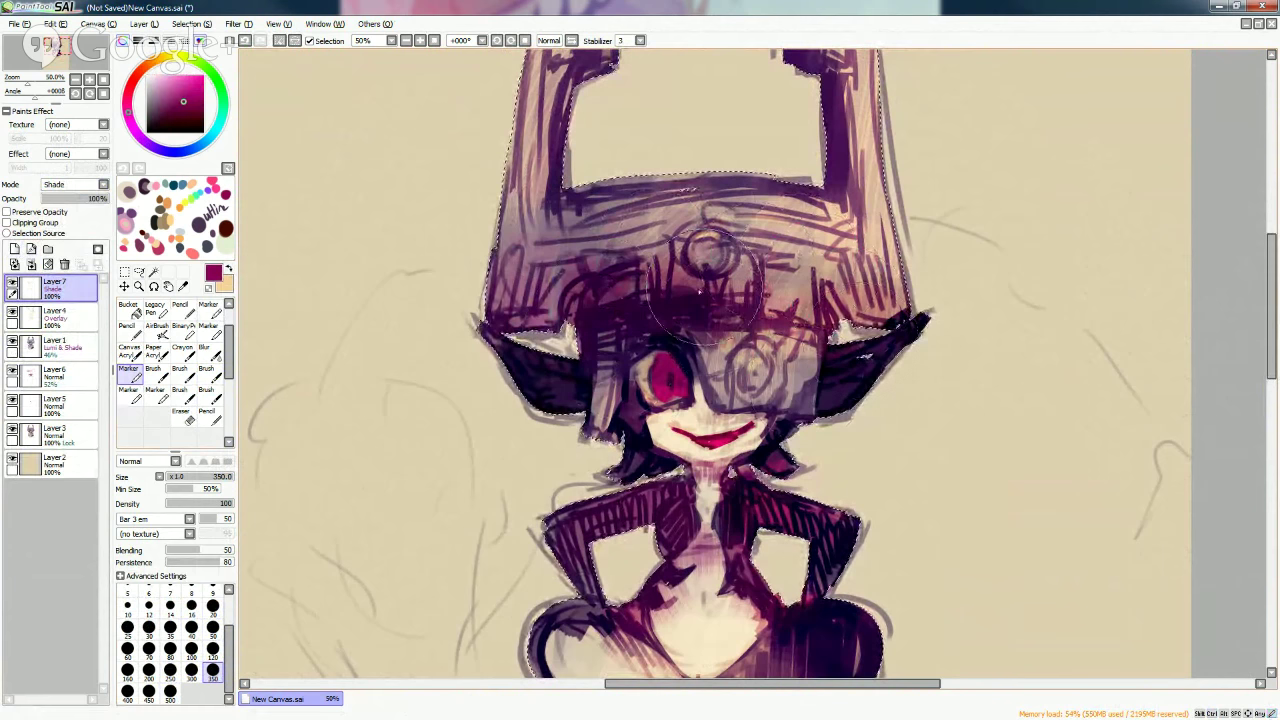
{"action": "left_click_drag", "start_coordinate": [1272, 283], "coordinate": [1272, 241]}
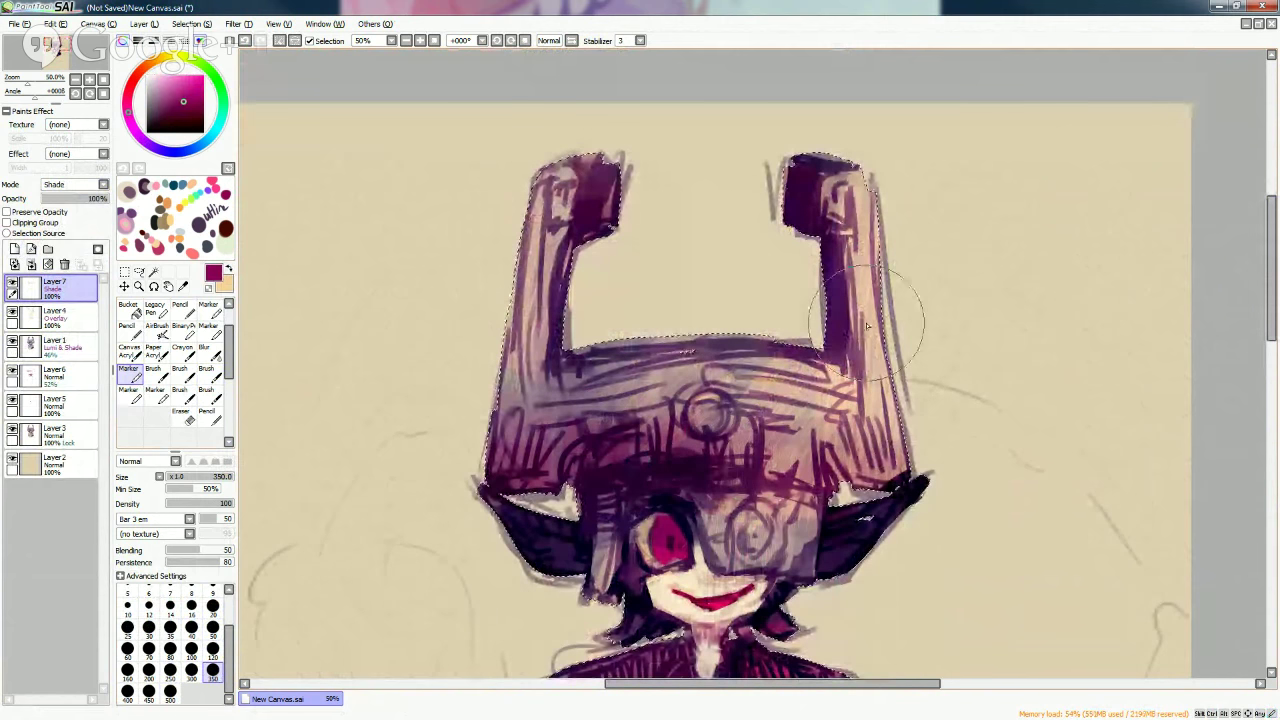
{"action": "scroll", "coordinate": [1100, 300], "scroll_direction": "down", "scroll_amount": 5}
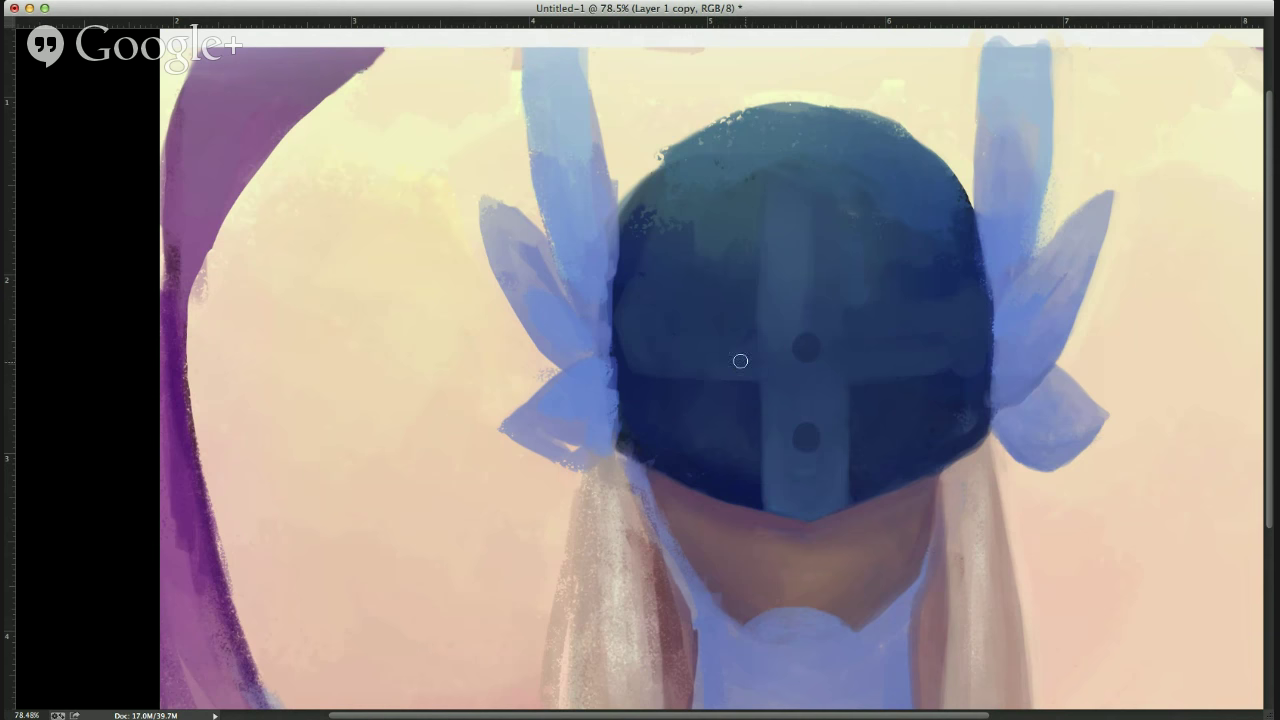
{"action": "left_click", "coordinate": [773, 300]}
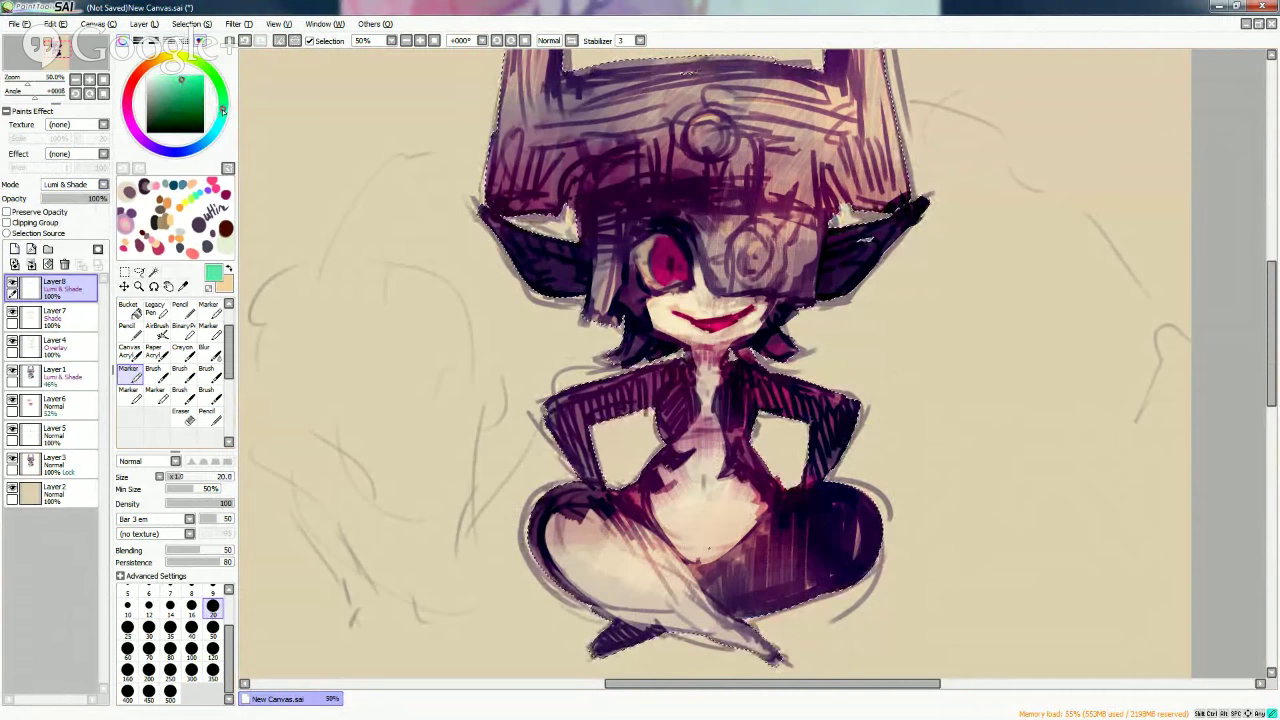
Choose a more saturated green for the glowing markings on the top layer.
{"action": "left_click", "coordinate": [200, 80]}
{"action": "mouse_move", "coordinate": [596, 232]}
{"action": "left_mouse_down"}
{"action": "mouse_move", "coordinate": [612, 290]}
{"action": "mouse_move", "coordinate": [634, 265]}
{"action": "left_mouse_up"}
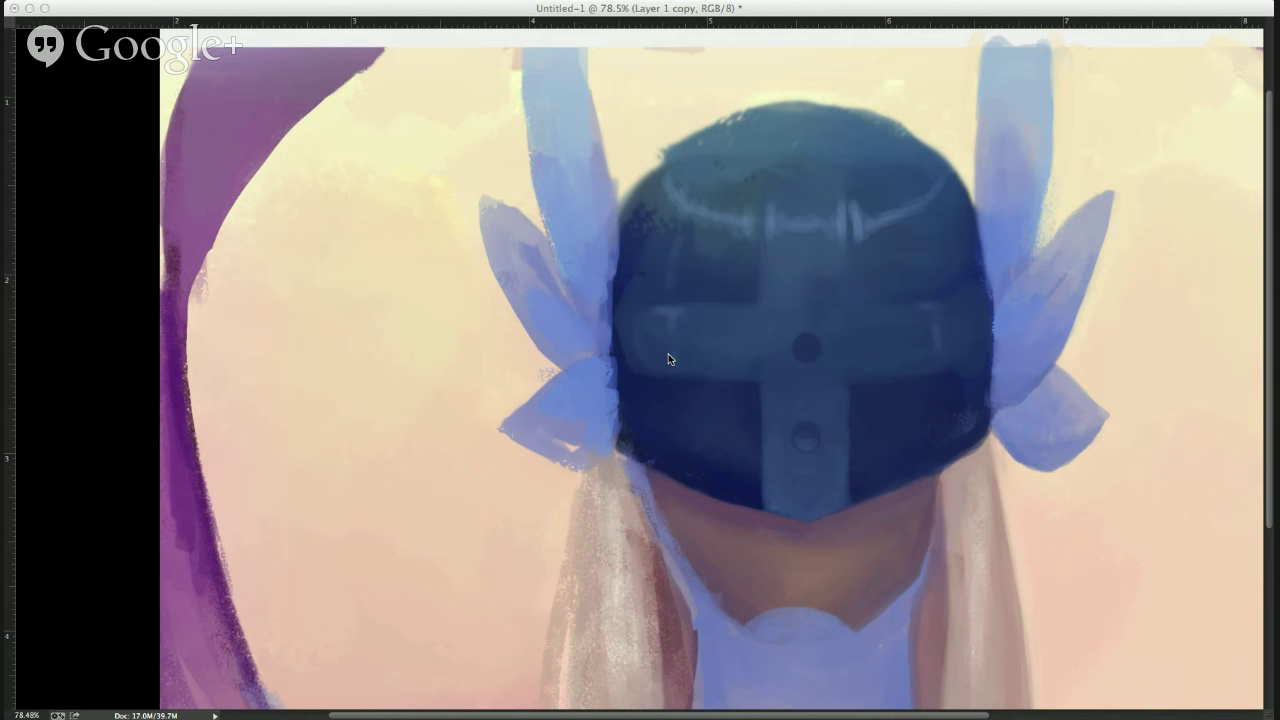
{"action": "left_click", "coordinate": [835, 210]}
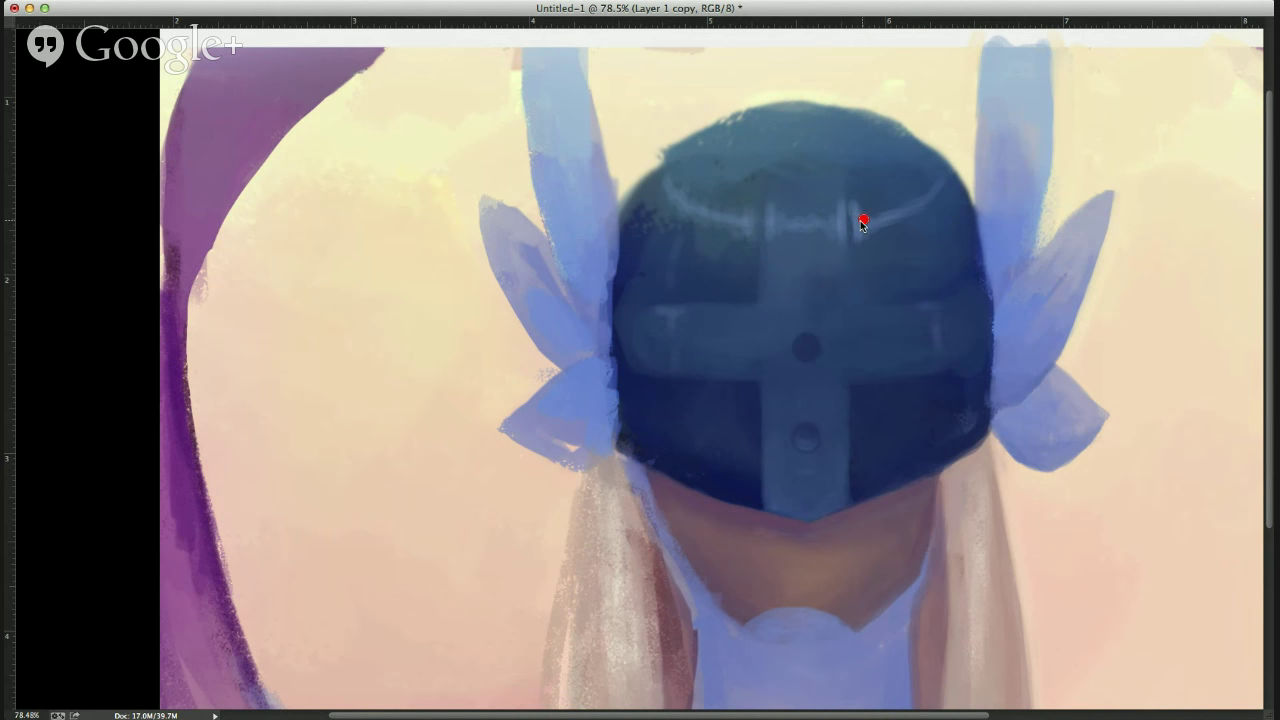
{"action": "left_click_drag", "start_coordinate": [855, 236], "coordinate": [853, 212]}
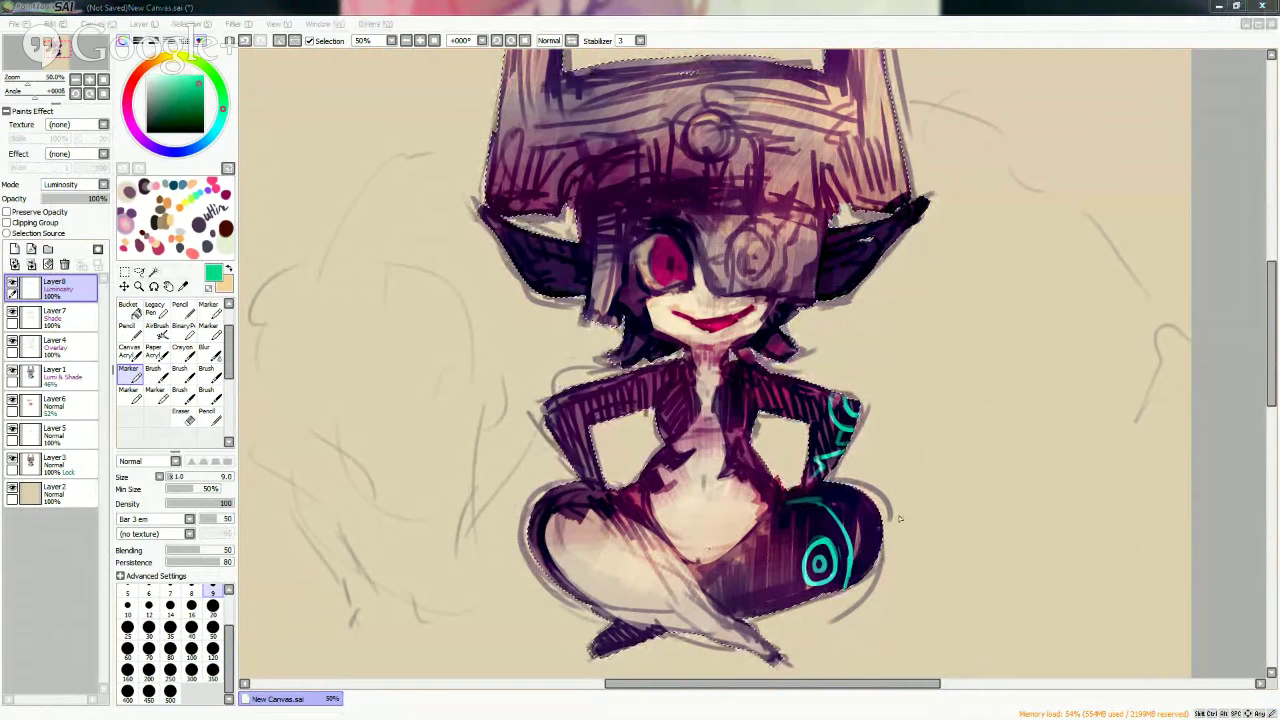
Draw short green finger lines on the hand above the thigh's ring marking and erase the upper part of the thigh's curved line.
{"action": "left_click", "coordinate": [774, 522]}
{"action": "mouse_move", "coordinate": [770, 526]}
{"action": "left_mouse_down"}
{"action": "mouse_move", "coordinate": [788, 516]}
{"action": "mouse_move", "coordinate": [780, 540]}
{"action": "mouse_move", "coordinate": [785, 520]}
{"action": "mouse_move", "coordinate": [788, 540]}
{"action": "mouse_move", "coordinate": [795, 515]}
{"action": "mouse_move", "coordinate": [797, 527]}
{"action": "left_mouse_up"}
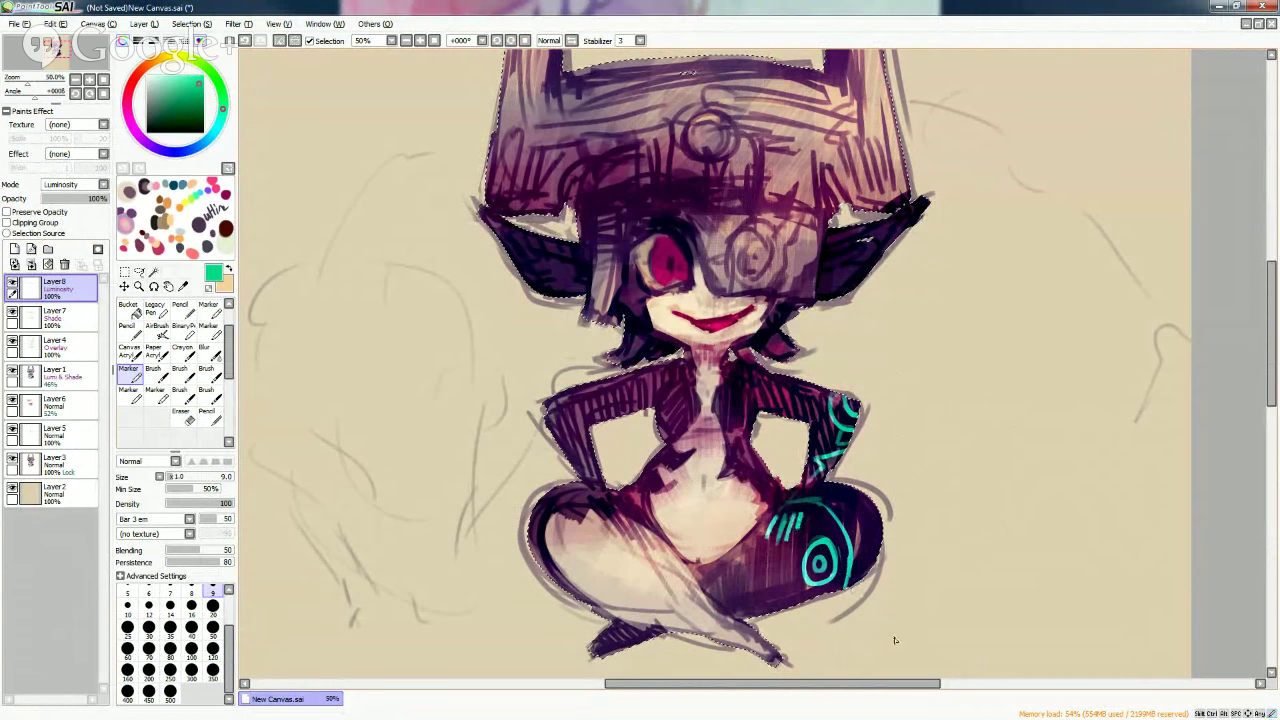
{"action": "key", "text": "e"}
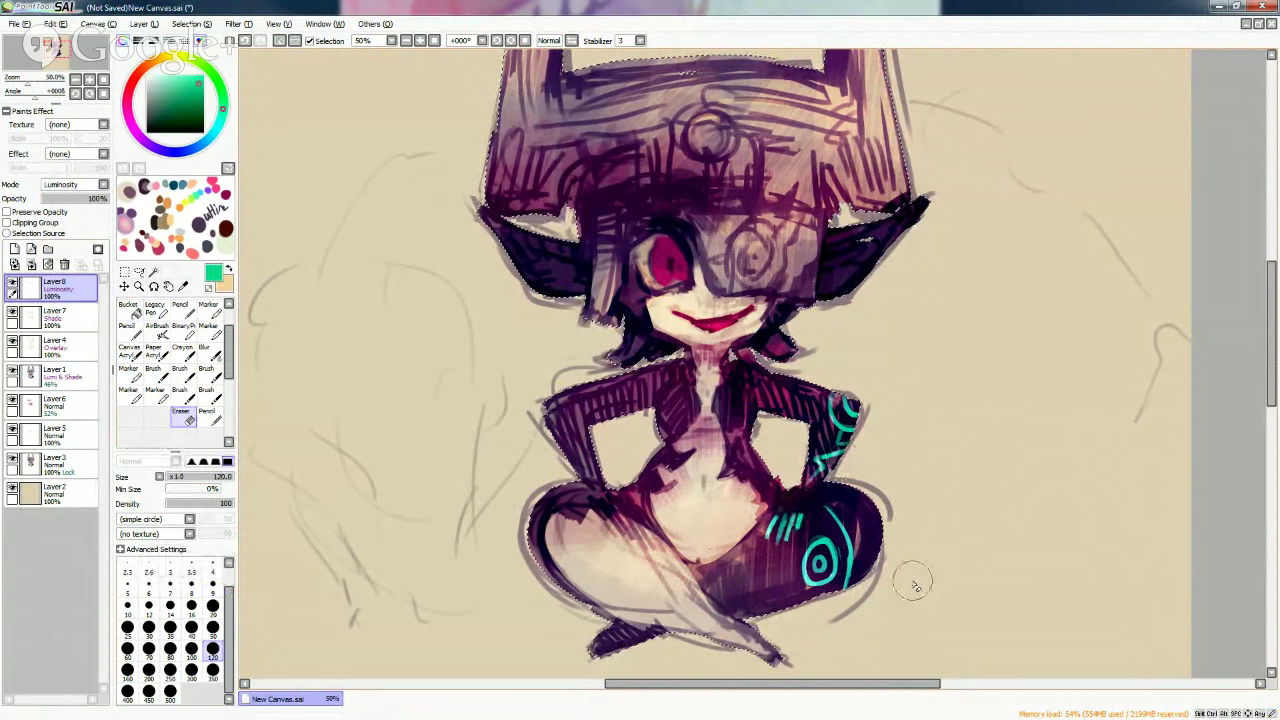
{"action": "key", "text": "e"}
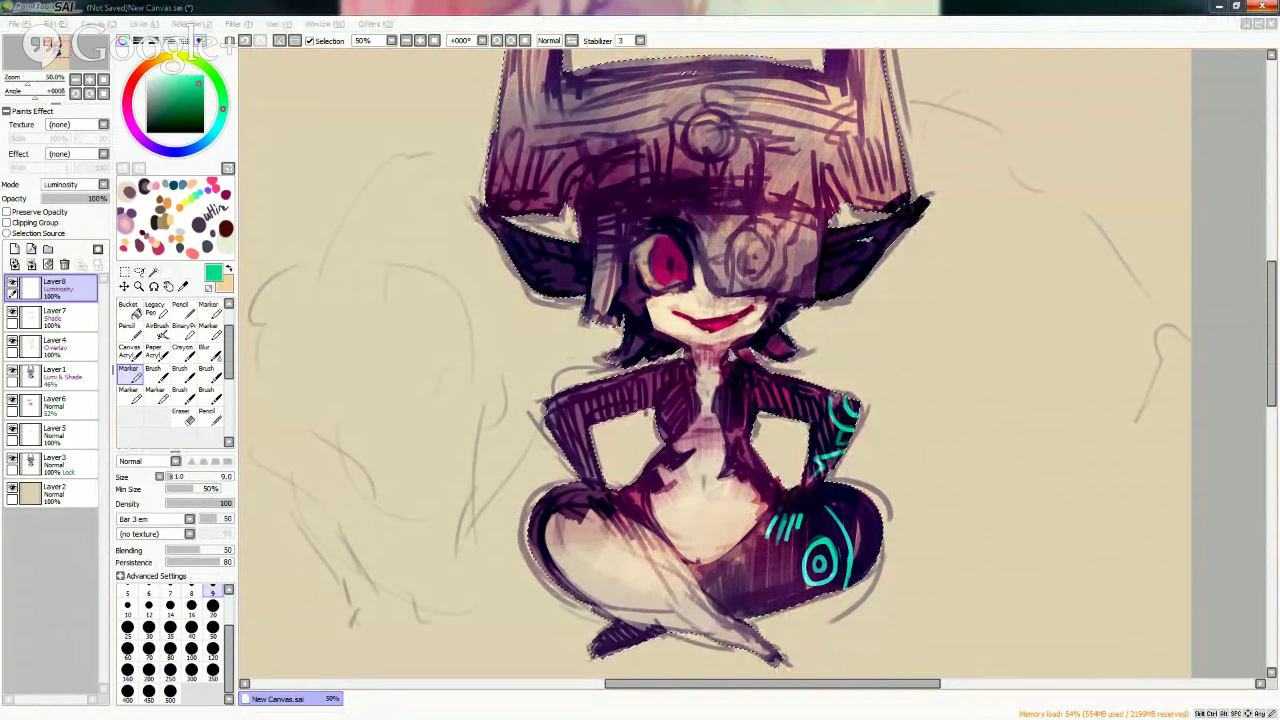
Draw matching green finger lines on the other hand and continue the glowing markings up that arm.
{"action": "left_click", "coordinate": [600, 508]}
{"action": "left_click_drag", "start_coordinate": [598, 500], "coordinate": [616, 524]}
{"action": "left_click_drag", "start_coordinate": [630, 508], "coordinate": [612, 520]}
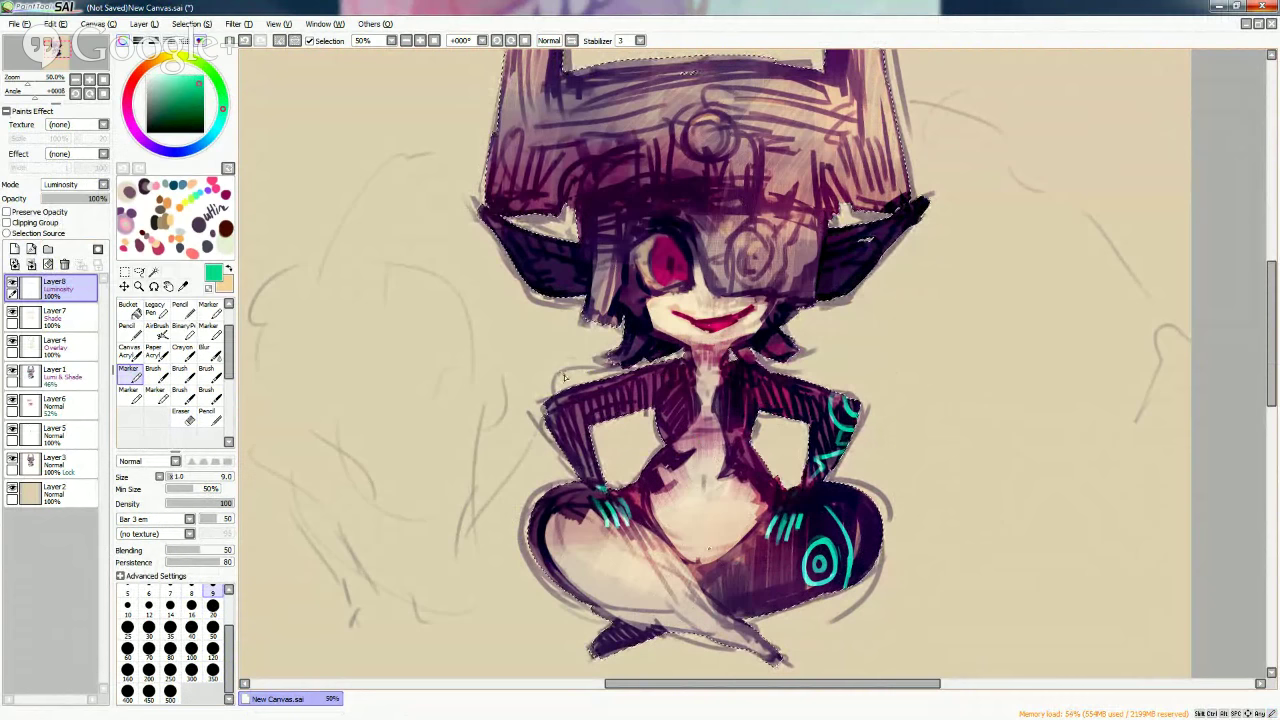
{"action": "left_click_drag", "start_coordinate": [564, 377], "coordinate": [600, 370]}
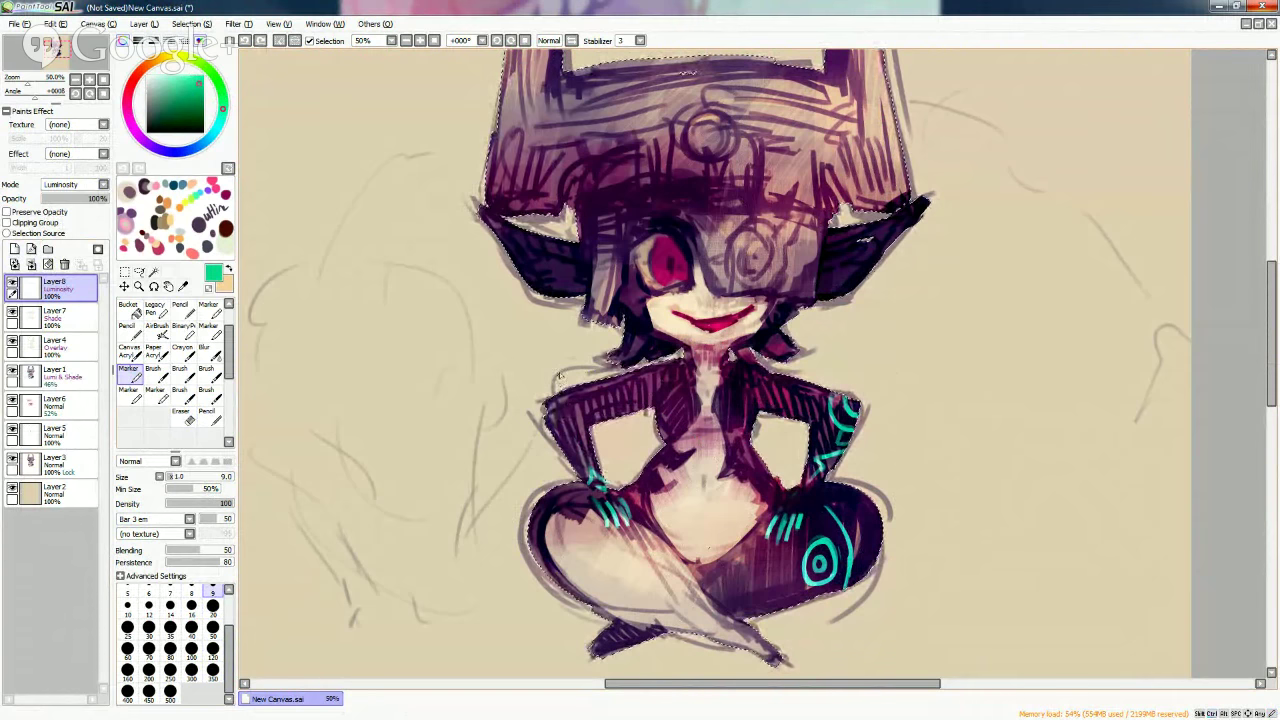
{"action": "left_click_drag", "start_coordinate": [645, 377], "coordinate": [546, 408]}
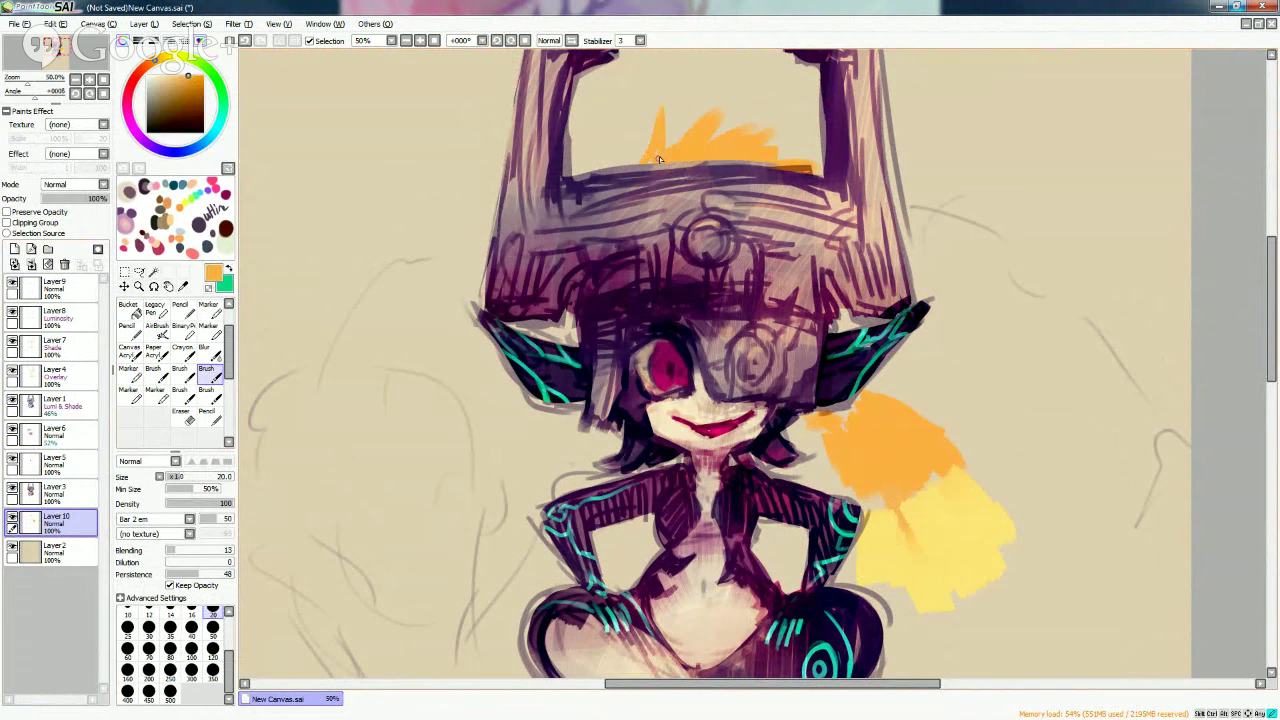
Paint pointed orange hair tufts above the headpiece between the horns on Layer 10 at brush size 20.
{"action": "left_click_drag", "start_coordinate": [659, 156], "coordinate": [725, 95]}
{"action": "left_click_drag", "start_coordinate": [708, 145], "coordinate": [735, 125]}
{"action": "left_click_drag", "start_coordinate": [640, 162], "coordinate": [637, 142]}
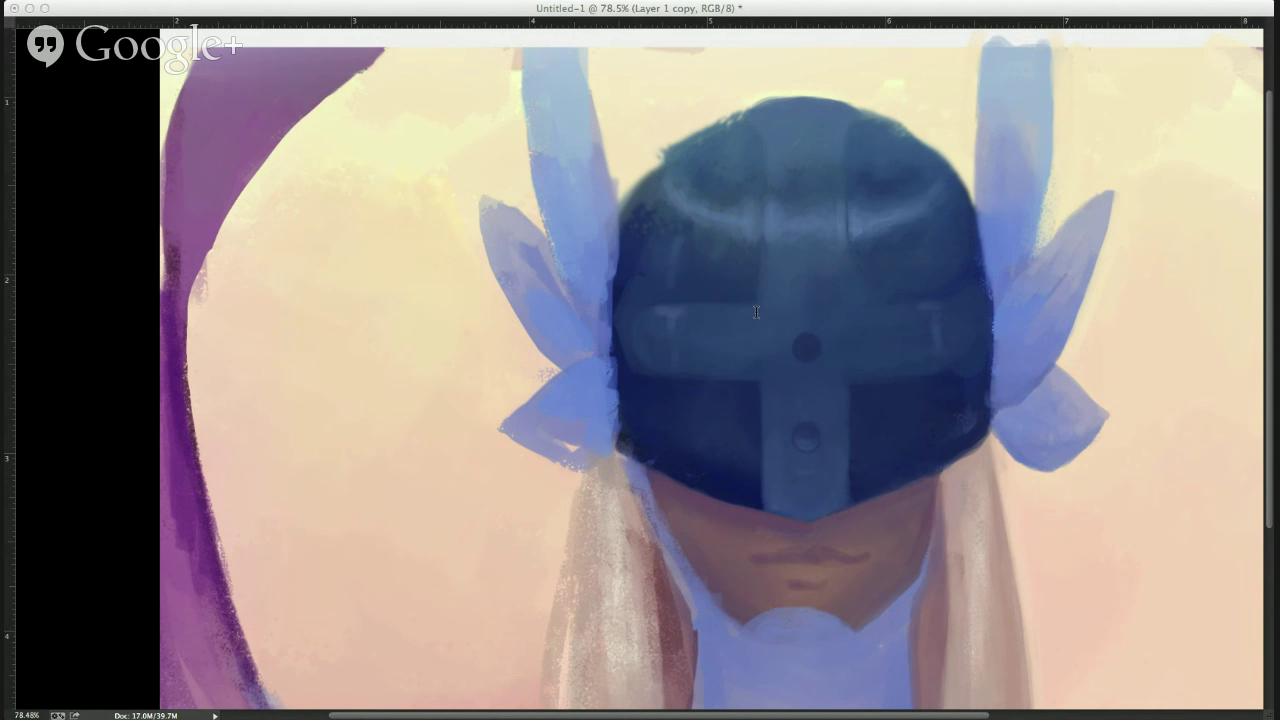
{"action": "left_click", "coordinate": [835, 368]}
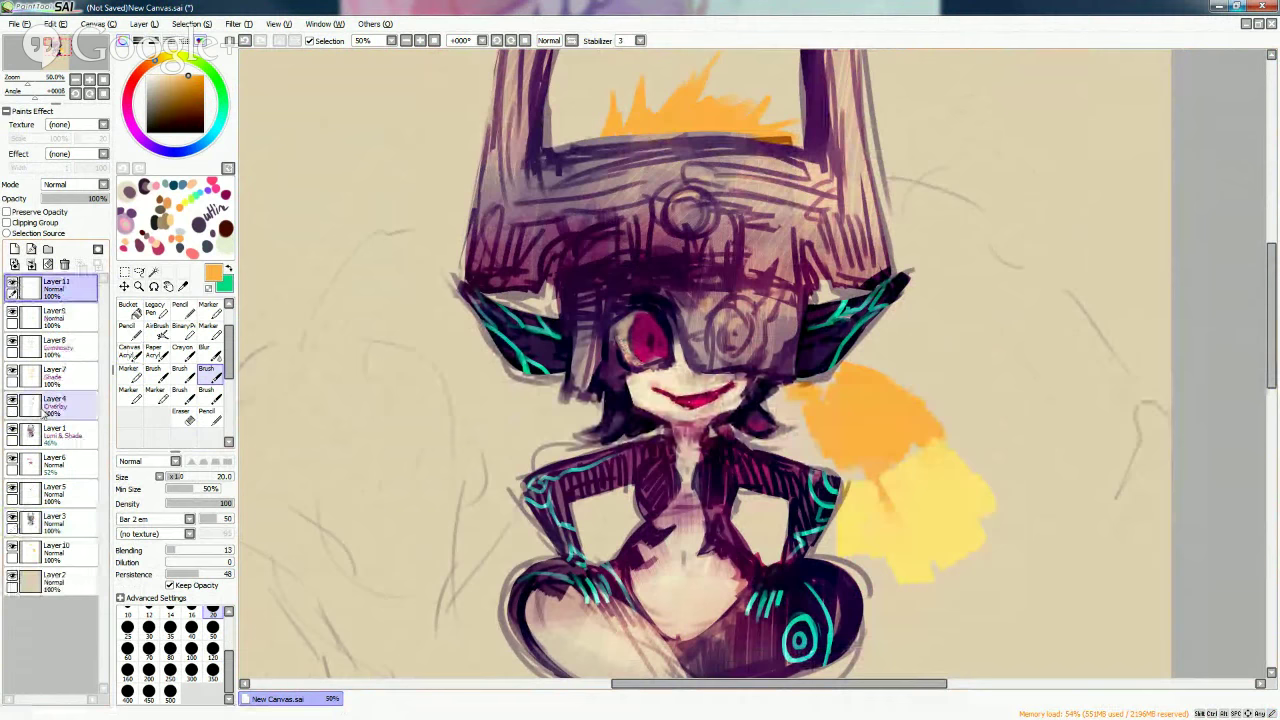
On Layer 11, paint a dusty purple band from the round ornament up the adjoining horn and edge it with a sampled pale orange highlight.
{"action": "left_click", "coordinate": [212, 648]}
{"action": "mouse_move", "coordinate": [1271, 275]}
{"action": "left_mouse_down"}
{"action": "mouse_move", "coordinate": [1273, 235]}
{"action": "mouse_move", "coordinate": [1253, 234]}
{"action": "left_mouse_up"}
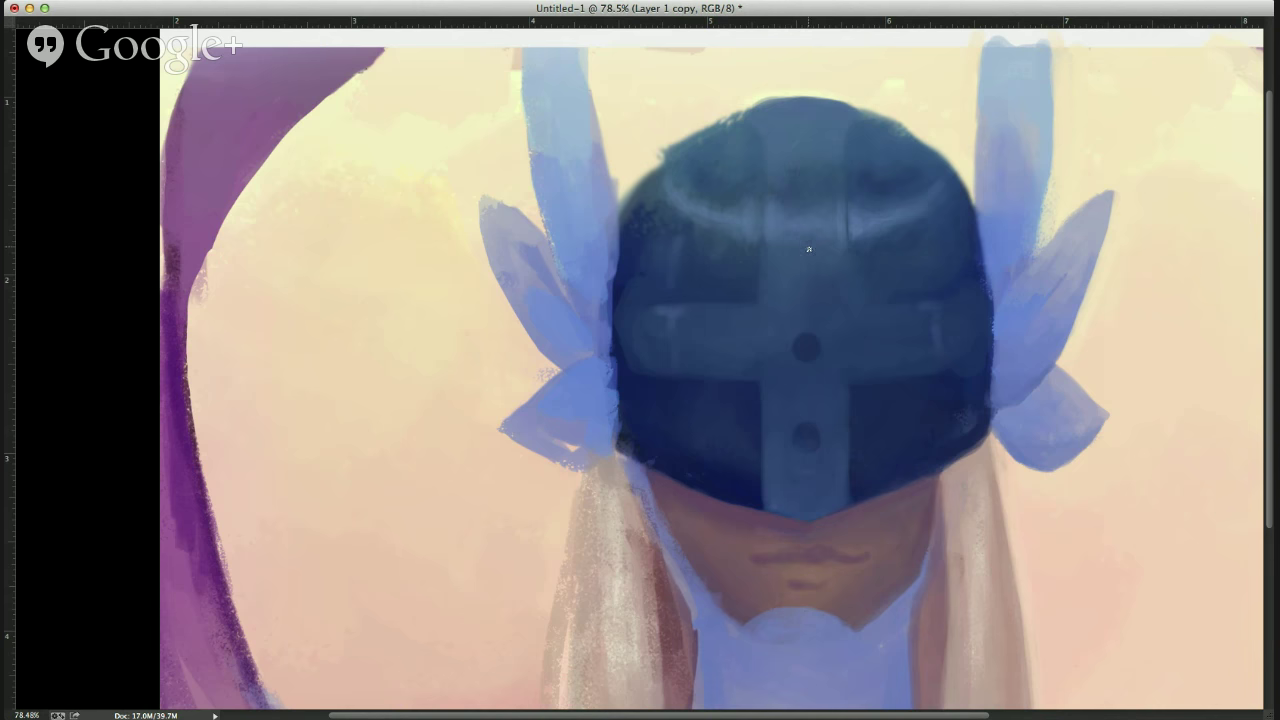
{"action": "left_click", "coordinate": [805, 247]}
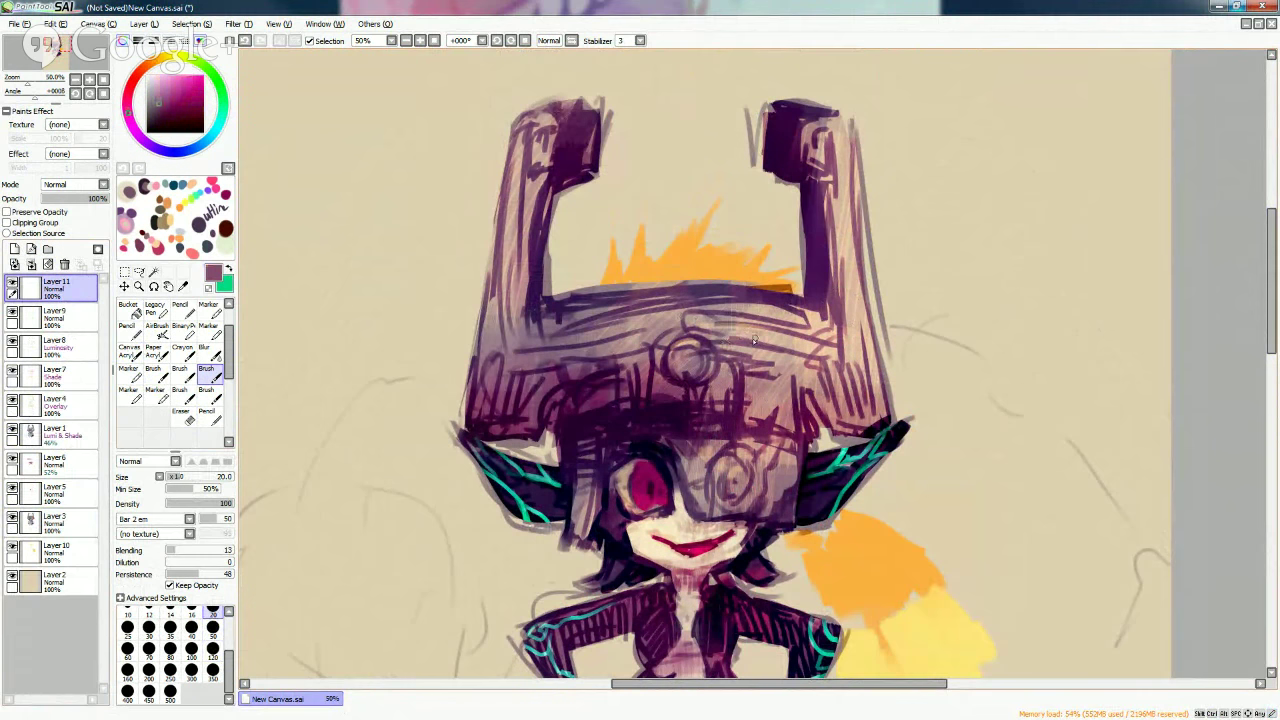
{"action": "mouse_move", "coordinate": [722, 335]}
{"action": "left_mouse_down"}
{"action": "mouse_move", "coordinate": [858, 344]}
{"action": "mouse_move", "coordinate": [852, 245]}
{"action": "left_mouse_up"}
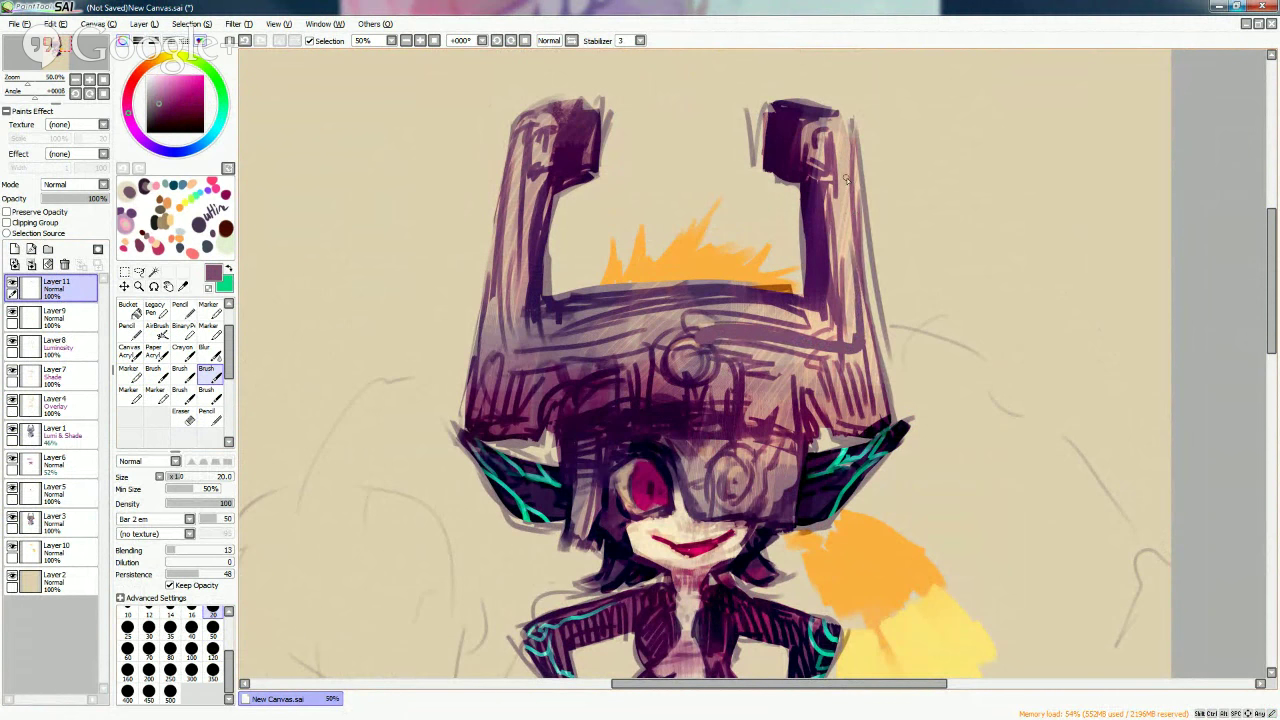
{"action": "left_click_drag", "start_coordinate": [848, 178], "coordinate": [866, 342]}
{"action": "left_click", "coordinate": [821, 316], "text": "alt"}
{"action": "mouse_move", "coordinate": [684, 333]}
{"action": "left_mouse_down"}
{"action": "mouse_move", "coordinate": [704, 319]}
{"action": "mouse_move", "coordinate": [773, 322]}
{"action": "left_mouse_up"}
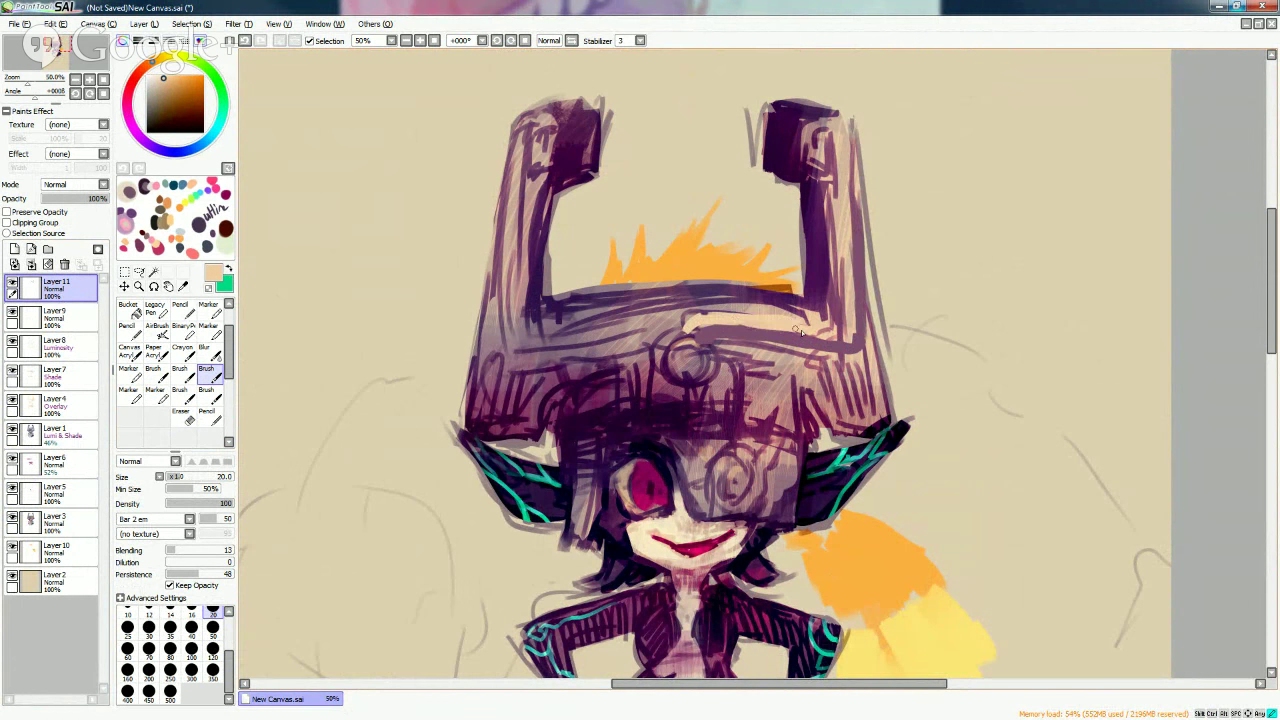
Sample a greyish beige from the headpiece and paint over the dark lines along its top at brush size 50.
{"action": "left_click", "coordinate": [212, 627]}
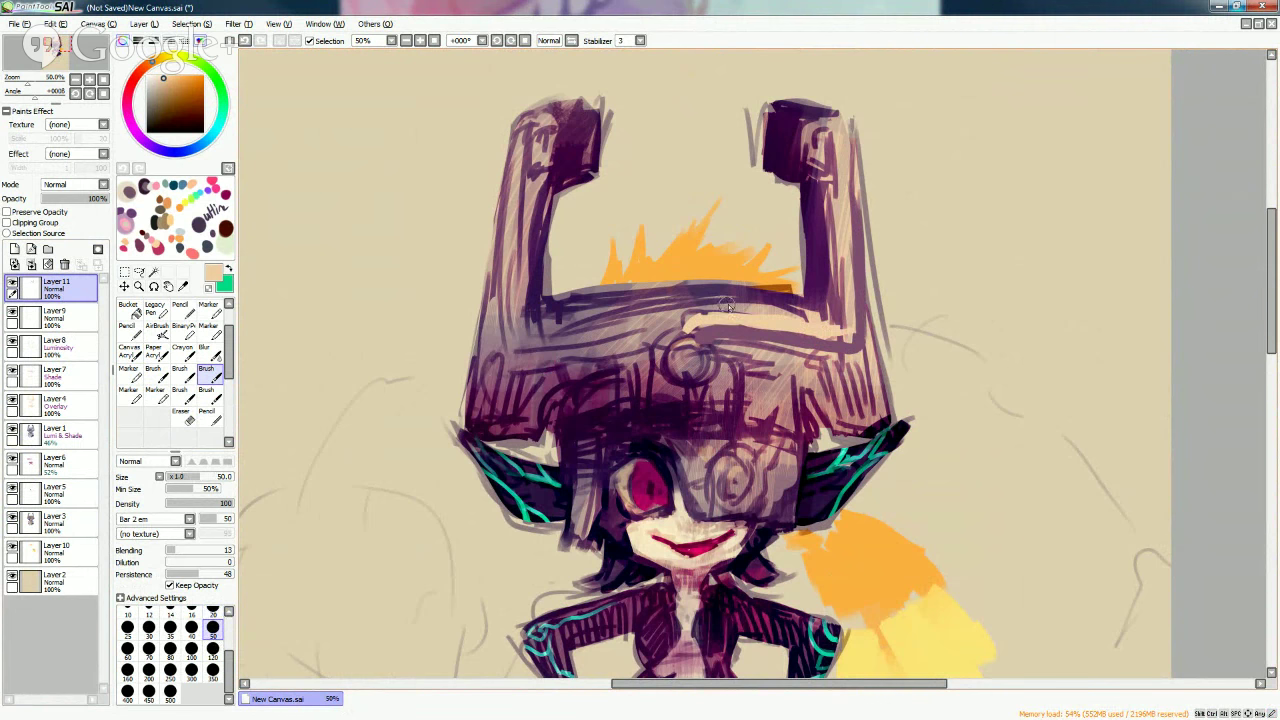
{"action": "left_click", "coordinate": [728, 305], "text": "alt"}
{"action": "mouse_move", "coordinate": [730, 308]}
{"action": "left_mouse_down"}
{"action": "mouse_move", "coordinate": [678, 317]}
{"action": "mouse_move", "coordinate": [706, 298]}
{"action": "left_mouse_up"}
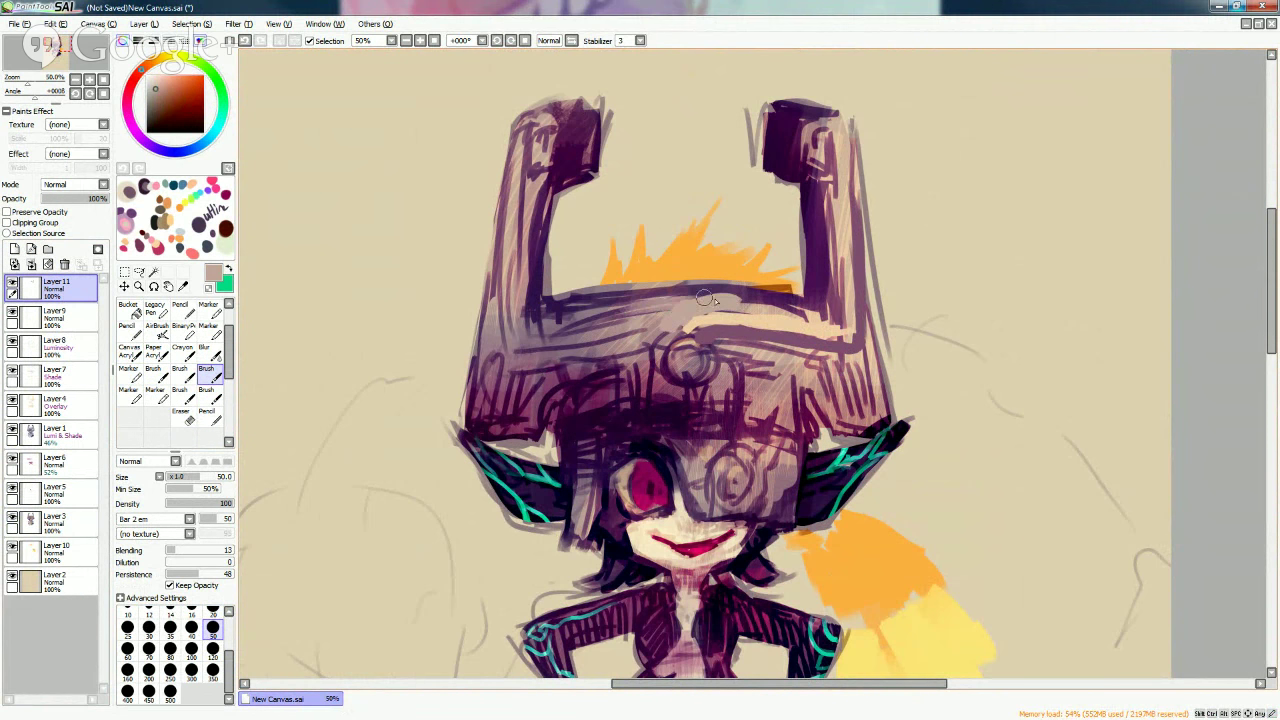
{"action": "left_click_drag", "start_coordinate": [625, 306], "coordinate": [706, 297]}
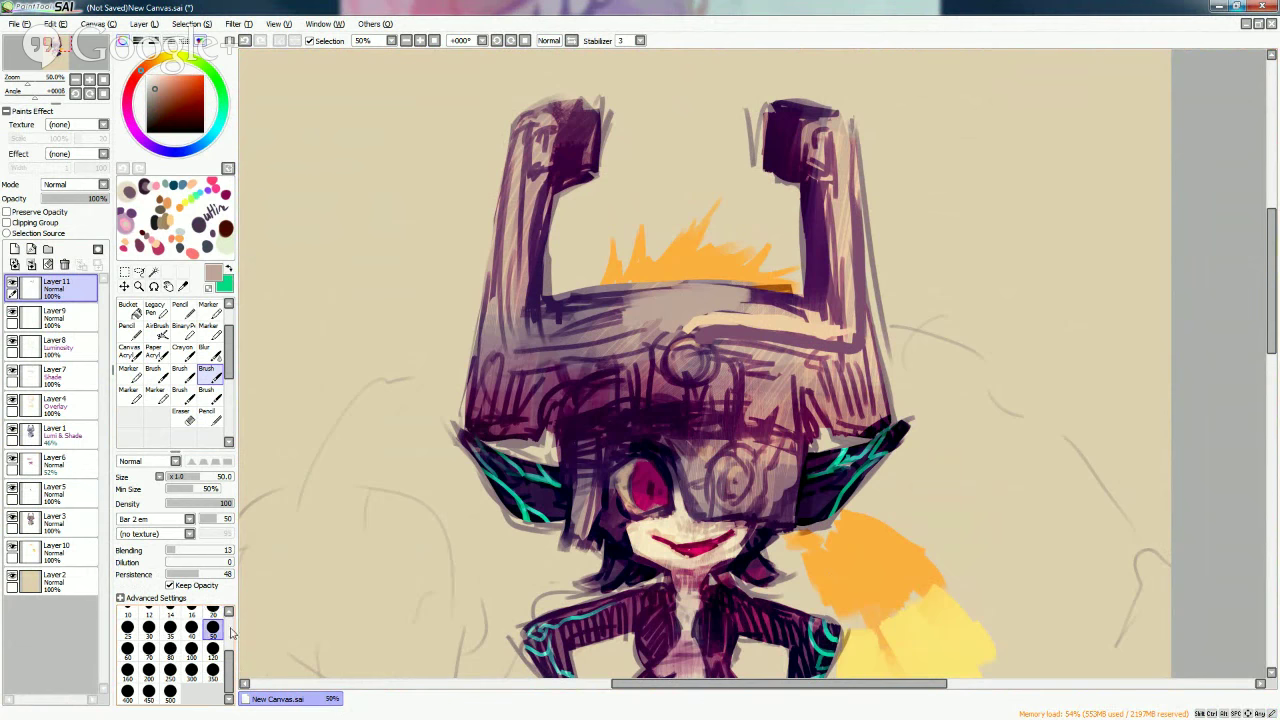
Clean up the headpiece's top rim near the horn with a smaller brush and define its lower edge in muted purple.
{"action": "left_click", "coordinate": [212, 612]}
{"action": "left_click_drag", "start_coordinate": [759, 289], "coordinate": [802, 302]}
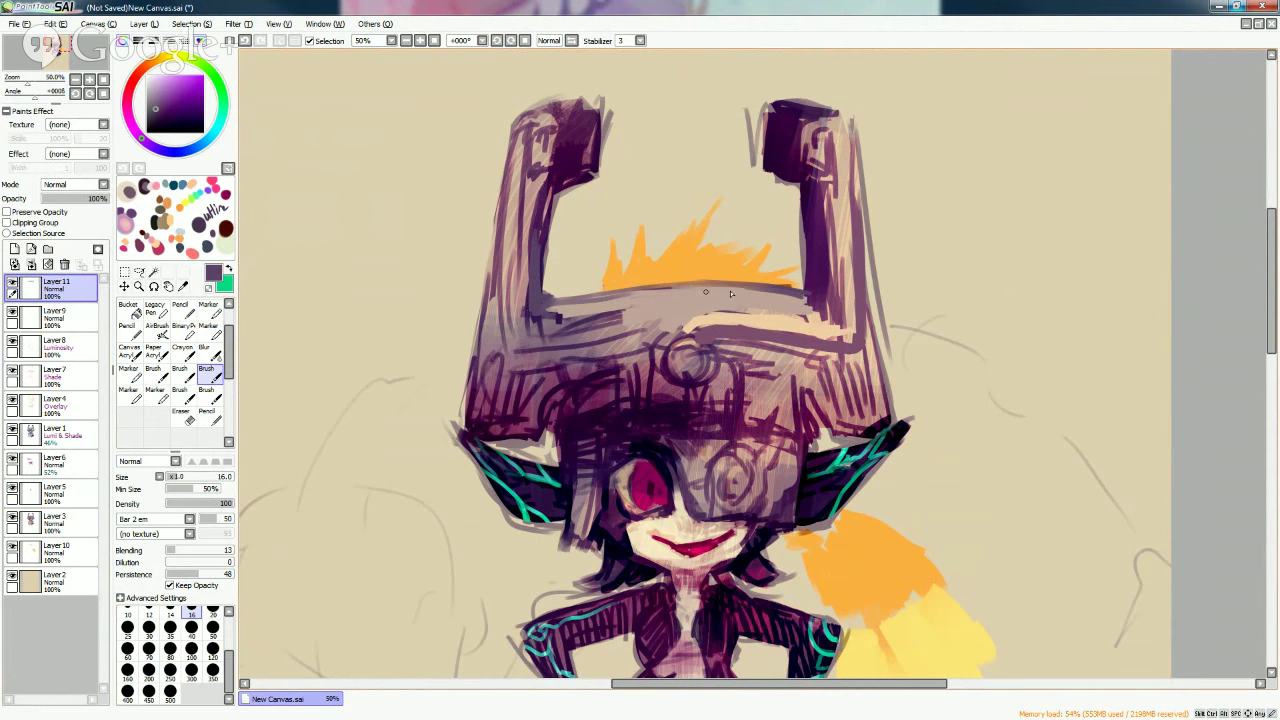
{"action": "mouse_move", "coordinate": [660, 304]}
{"action": "left_mouse_down"}
{"action": "mouse_move", "coordinate": [790, 306]}
{"action": "mouse_move", "coordinate": [816, 320]}
{"action": "left_mouse_up"}
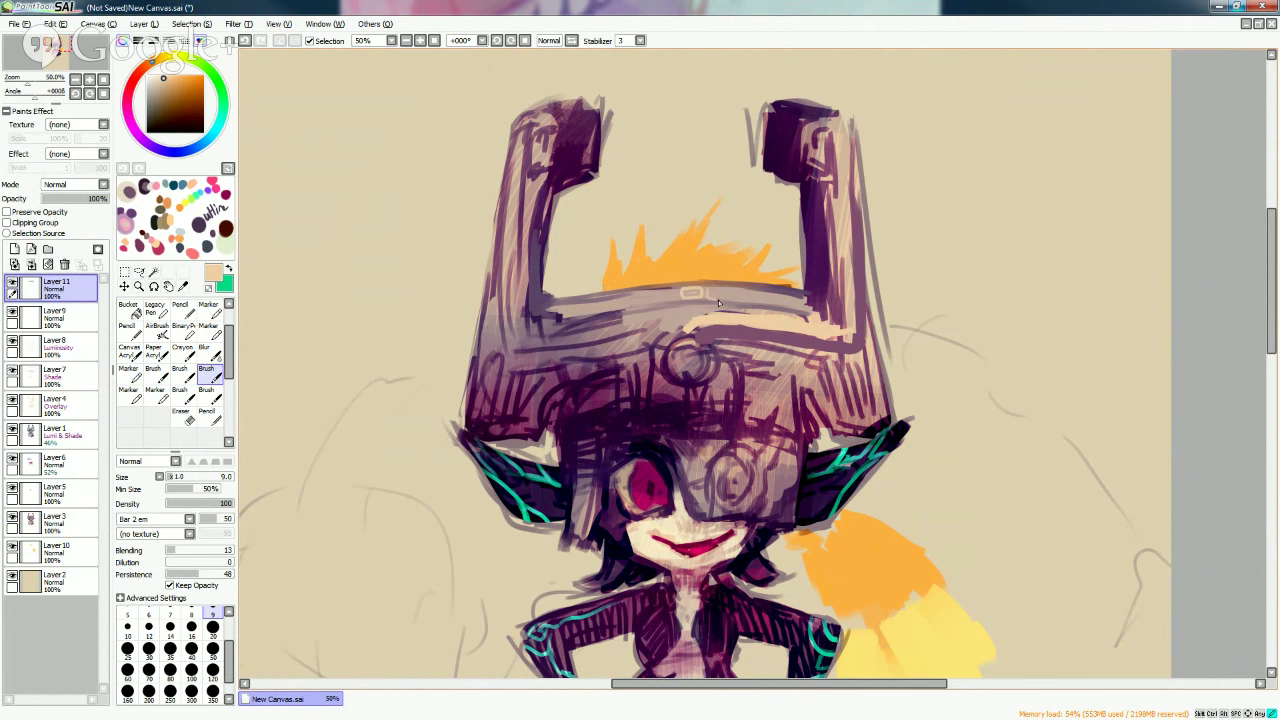
Draw a row of small pale orange rectangles along the headpiece's top rim at brush size 7.
{"action": "key", "text": "ctrl+z"}
{"action": "key", "text": "ctrl+y"}
{"action": "key", "text": "bracketleft"}
{"action": "key", "text": "bracketleft"}
{"action": "left_click_drag", "start_coordinate": [731, 297], "coordinate": [747, 298]}
{"action": "left_click_drag", "start_coordinate": [781, 299], "coordinate": [814, 293]}
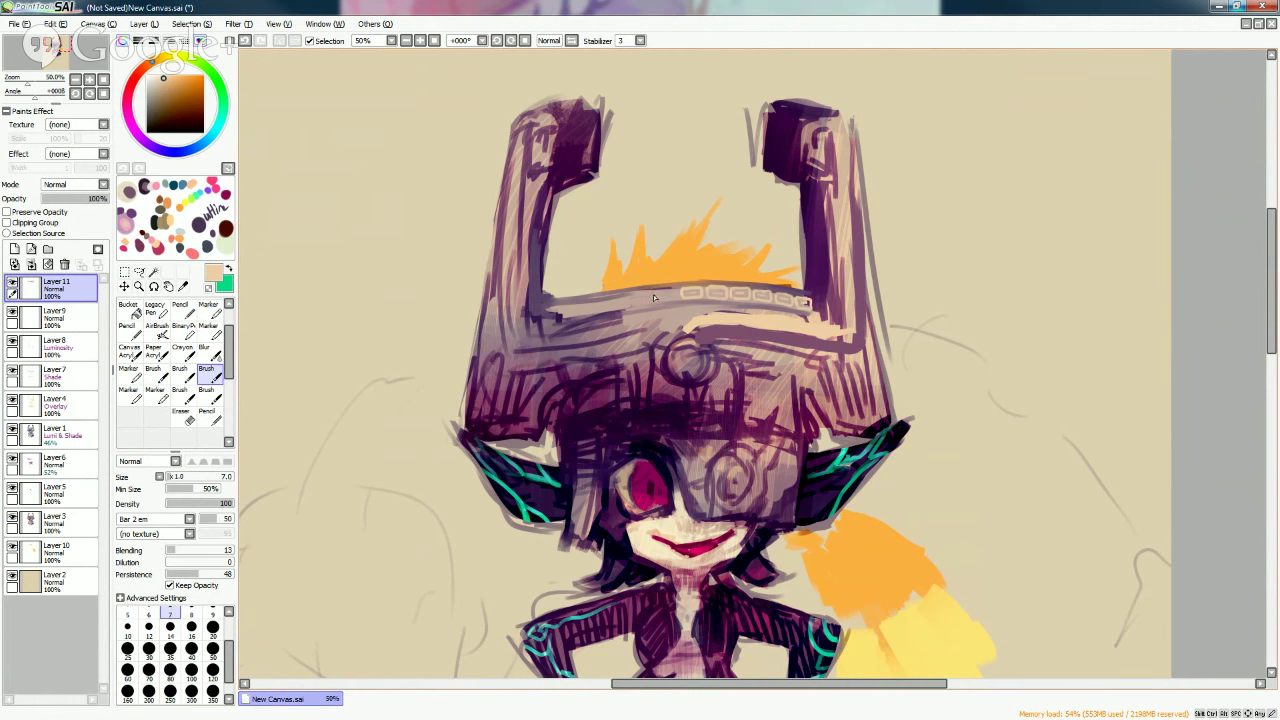
Redo the last stroke and continue the row of small pale orange rectangles along the rim to the opposite horn at brush size 7.
{"action": "mouse_move", "coordinate": [682, 288]}
{"action": "left_mouse_down"}
{"action": "mouse_move", "coordinate": [661, 298]}
{"action": "mouse_move", "coordinate": [690, 293]}
{"action": "left_mouse_up"}
{"action": "key", "text": "ctrl"}
{"action": "key", "text": "ctrl+z"}
{"action": "key", "text": "ctrl+z"}
{"action": "left_click_drag", "start_coordinate": [674, 299], "coordinate": [692, 296]}
{"action": "left_click_drag", "start_coordinate": [632, 300], "coordinate": [648, 298]}
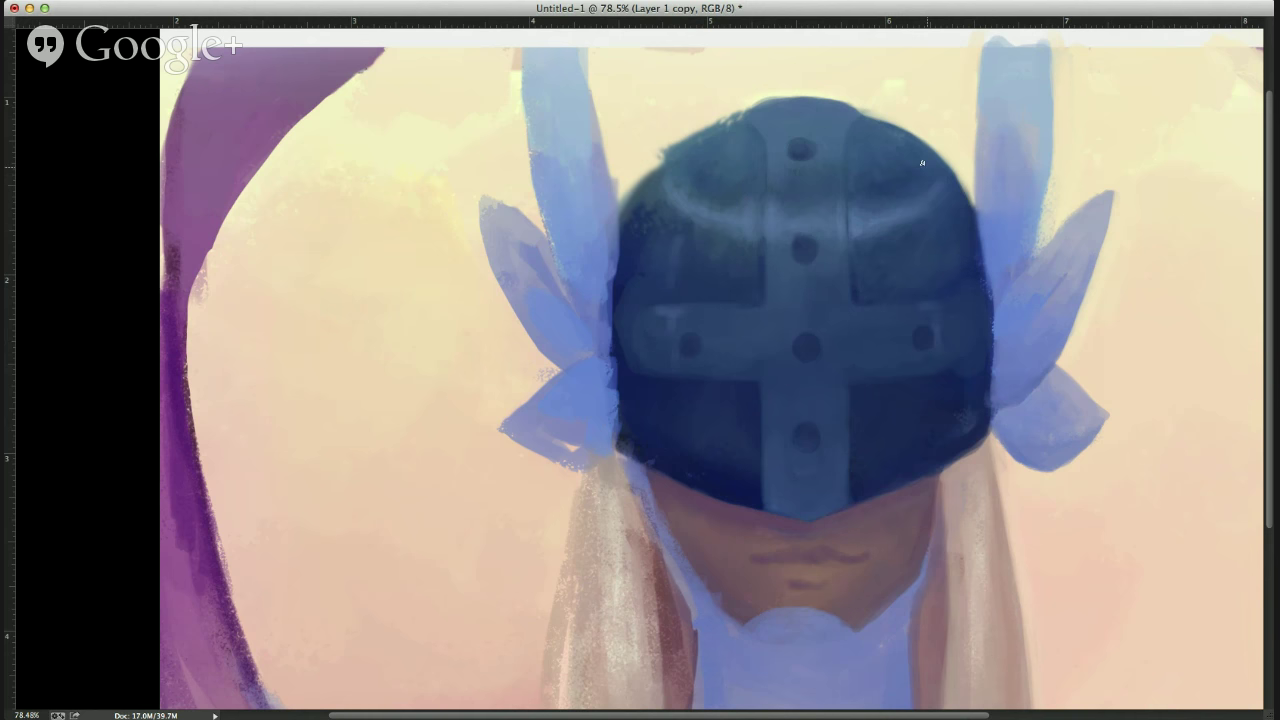
{"action": "left_click", "coordinate": [837, 134]}
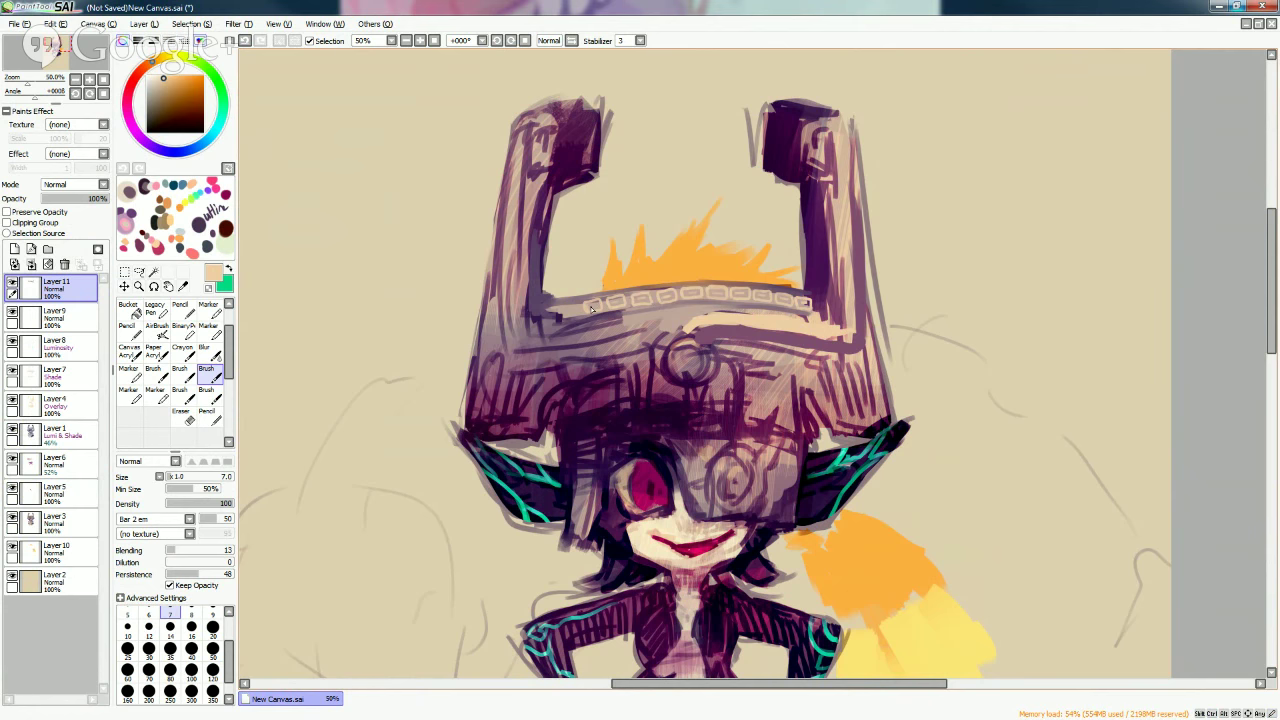
{"action": "left_click_drag", "start_coordinate": [563, 307], "coordinate": [595, 299]}
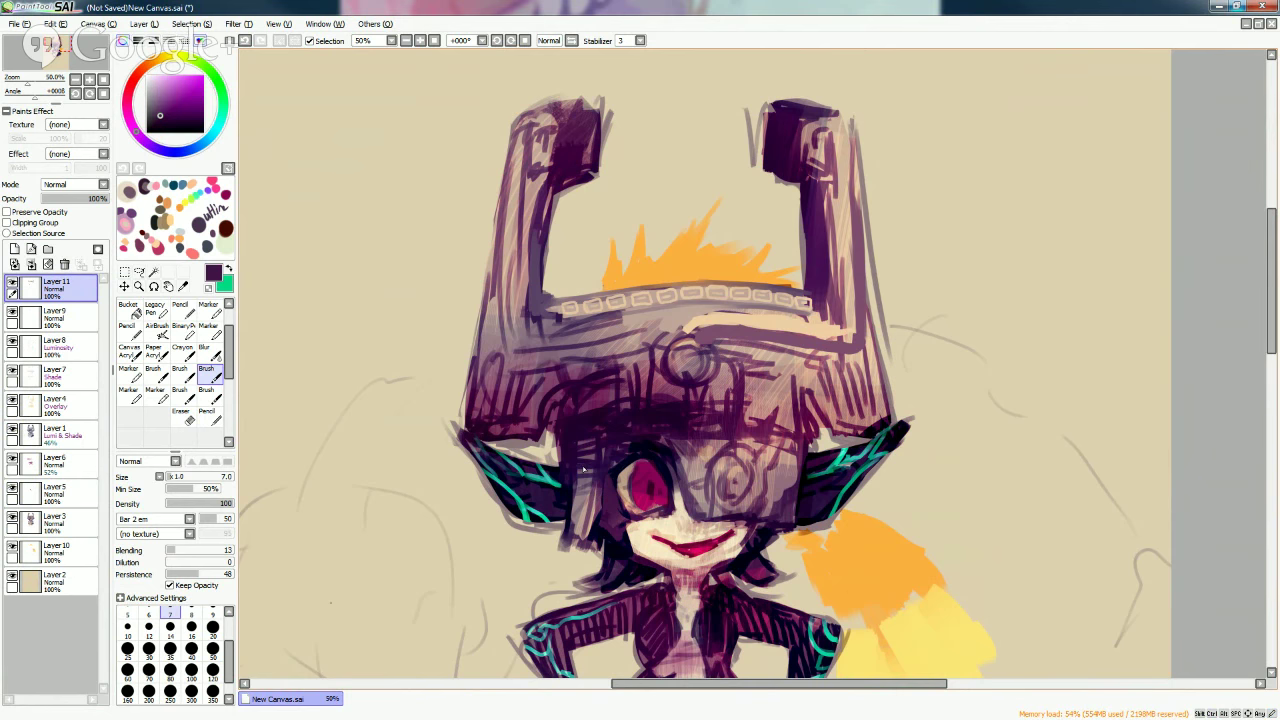
Enlarge the brush to 16 and darken the area above the magenta eye with sampled dark navy and purple tones.
{"action": "key", "text": "]"}
{"action": "key", "text": "]"}
{"action": "key", "text": "]"}
{"action": "key", "text": "]"}
{"action": "key", "text": "]"}
{"action": "key", "text": "]"}
{"action": "left_click", "coordinate": [638, 458], "text": "alt"}
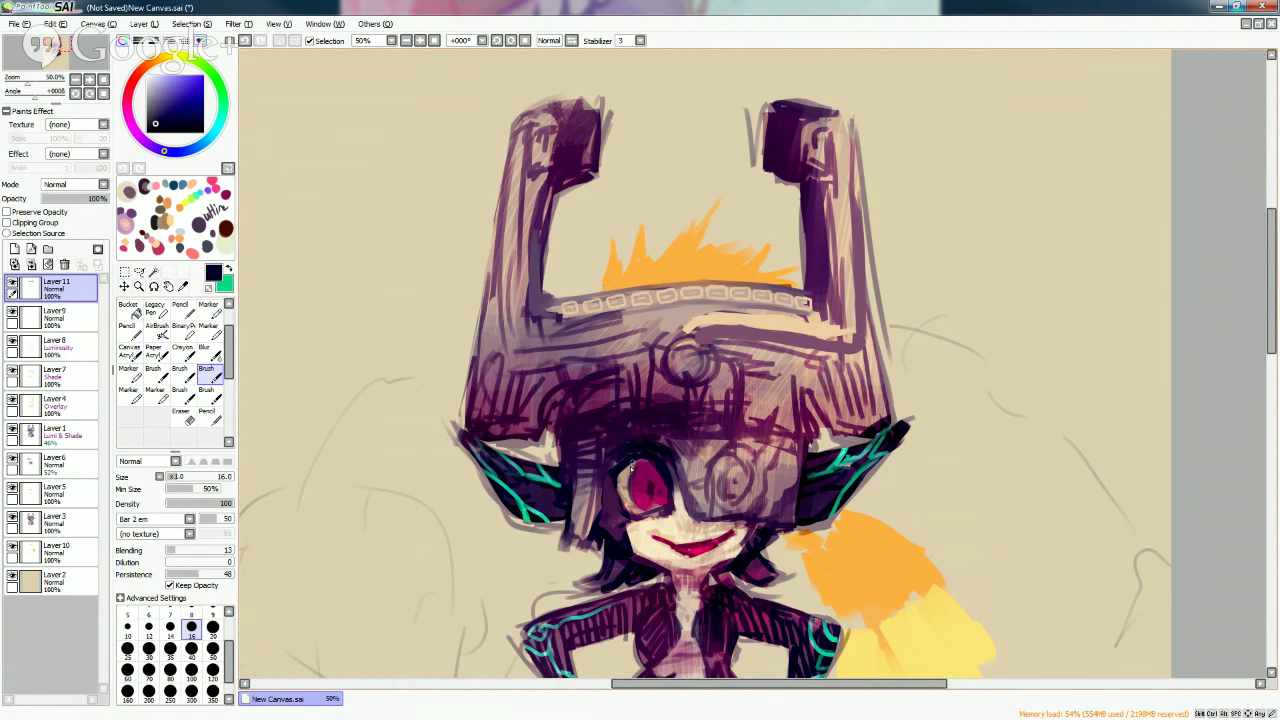
{"action": "left_click", "coordinate": [631, 466], "text": "alt"}
{"action": "left_click", "coordinate": [611, 456], "text": "alt"}
{"action": "left_click", "coordinate": [613, 449], "text": "alt"}
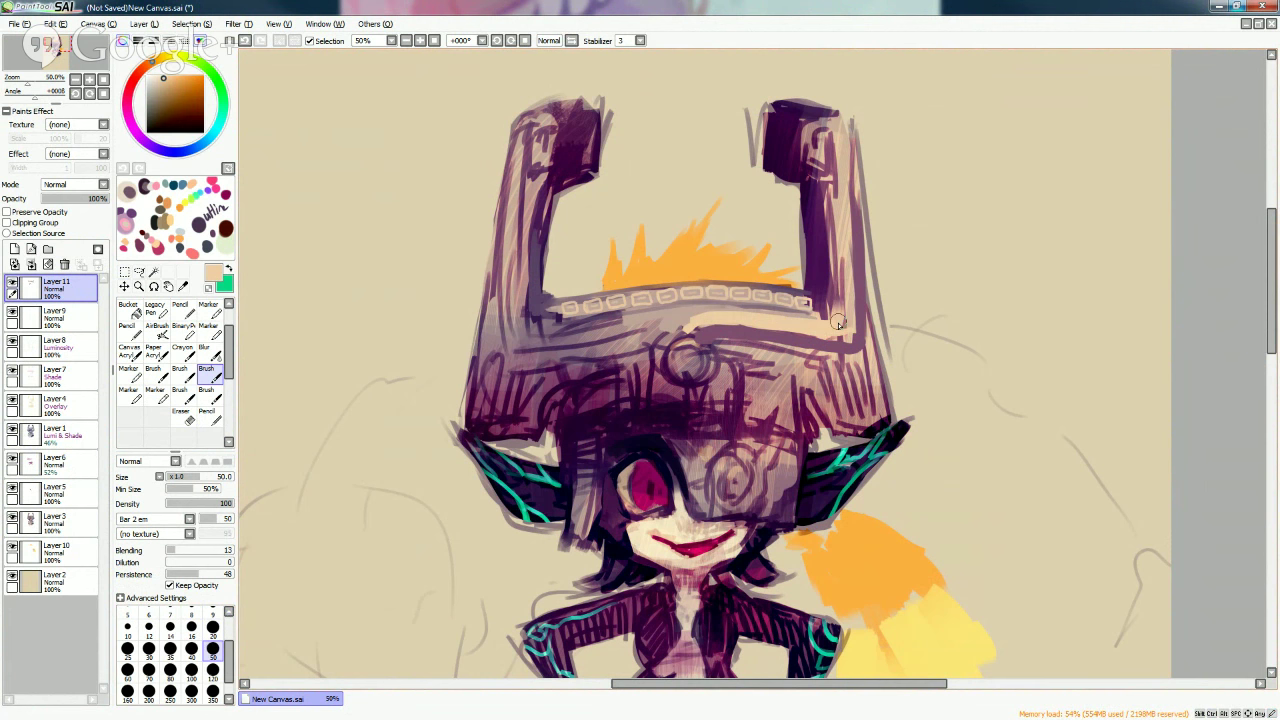
Trim the dark inner edge of the horn beside the pale band to make the horn slimmer.
{"action": "left_click_drag", "start_coordinate": [797, 212], "coordinate": [797, 280]}
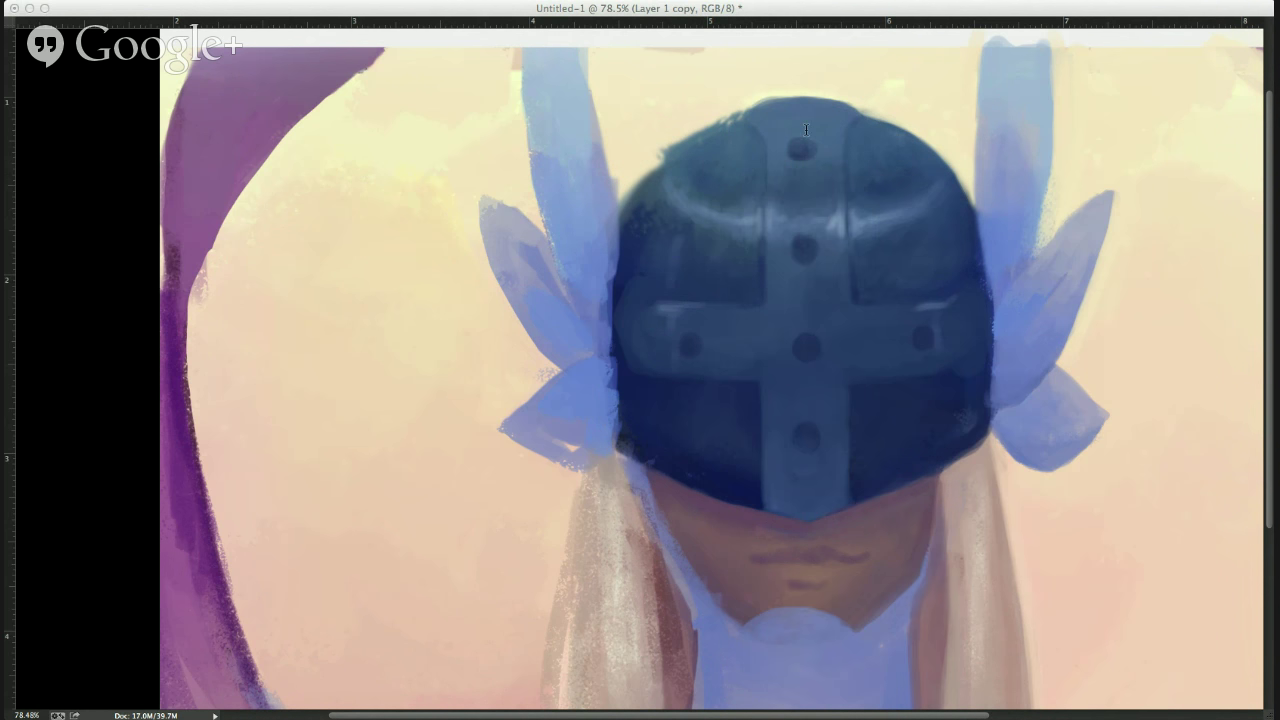
{"action": "left_click", "coordinate": [866, 291]}
{"action": "left_click", "coordinate": [774, 215], "text": "alt"}
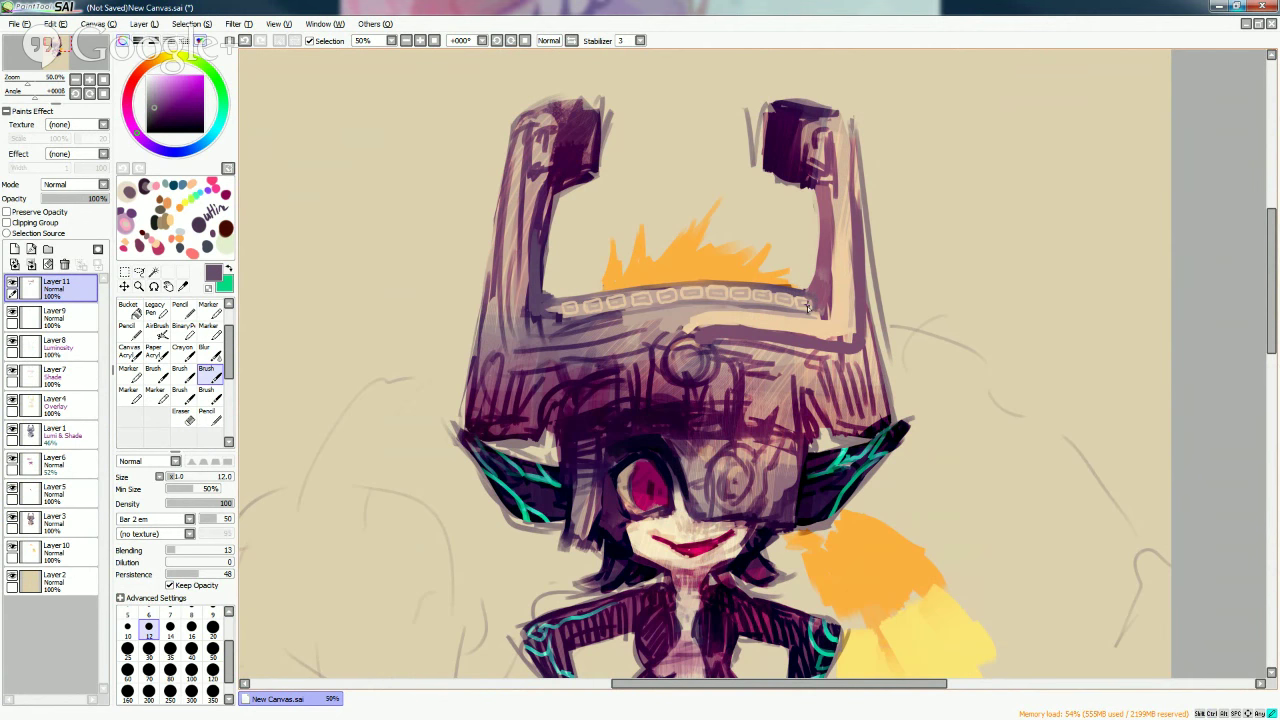
Reduce the brush to size 5 and touch up the rim's end beside the right horn with sampled greyish purple and pale tan.
{"action": "key", "text": "bracketleft"}
{"action": "key", "text": "bracketleft"}
{"action": "key", "text": "bracketleft"}
{"action": "key", "text": "bracketleft"}
{"action": "key", "text": "bracketleft"}
{"action": "key", "text": "bracketleft"}
{"action": "left_click", "coordinate": [810, 293], "text": "alt"}
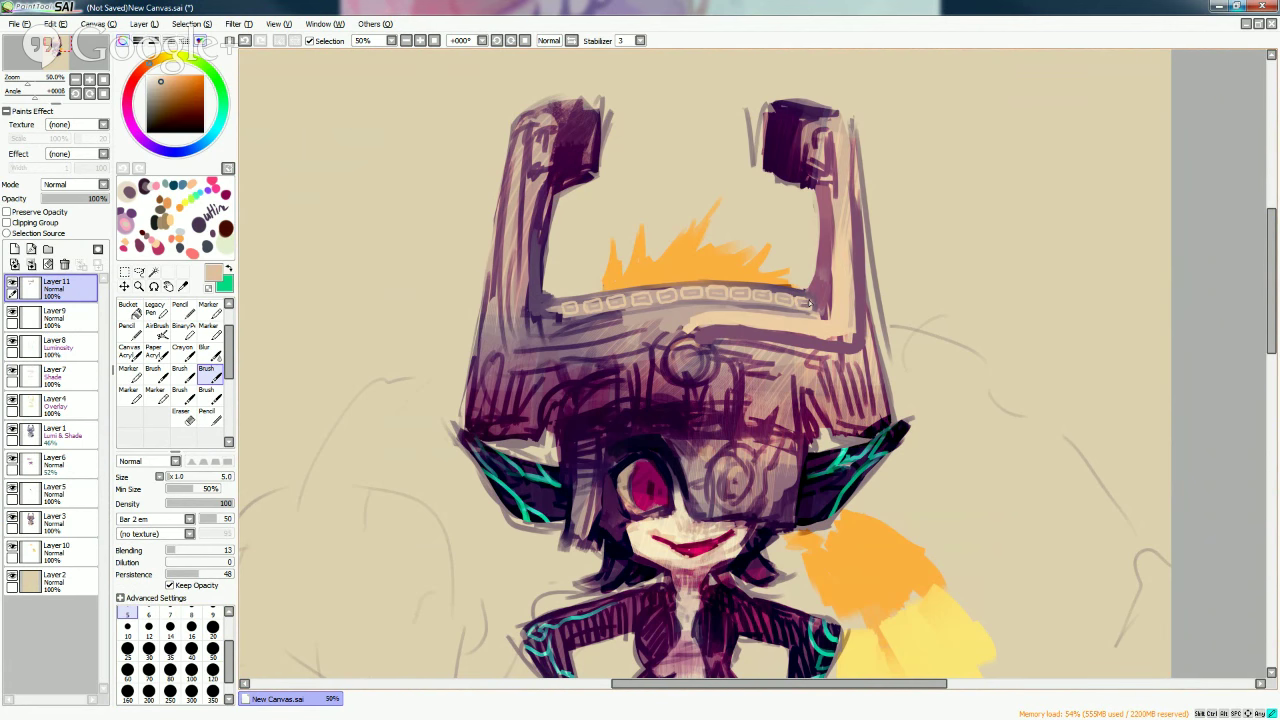
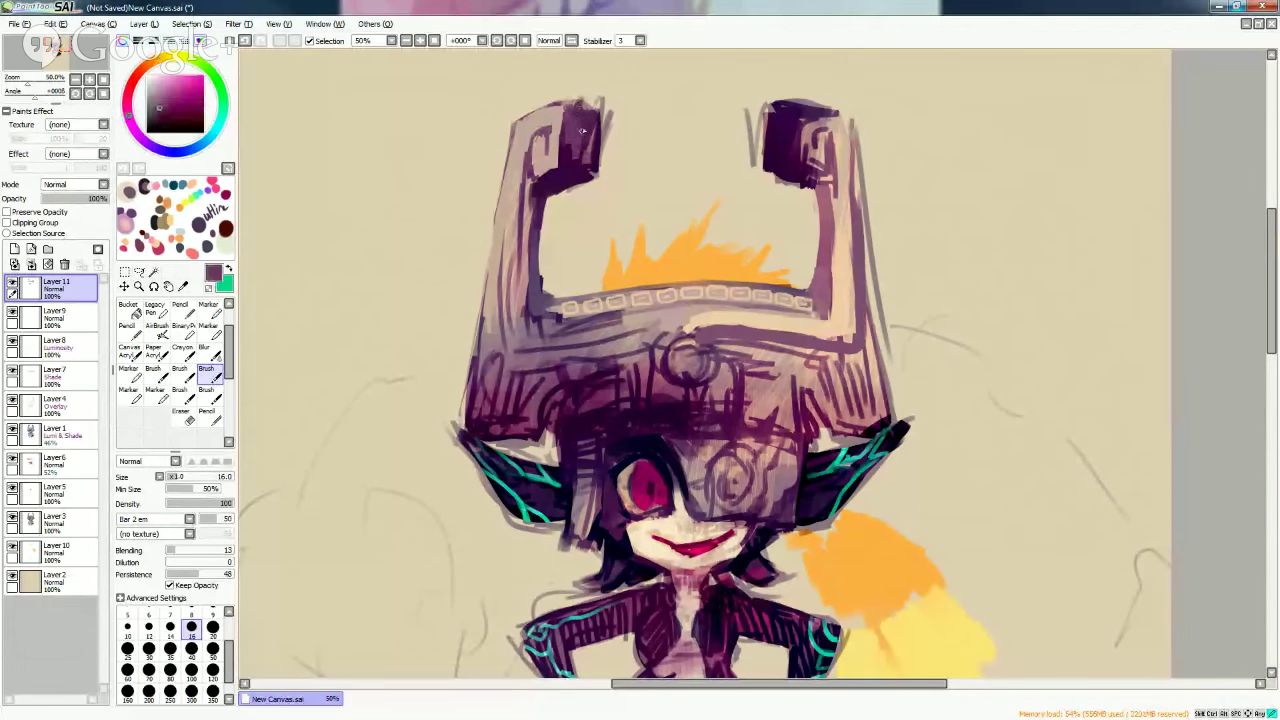
Clean the stray lines around the left horn's curled tip and sharpen its outline at brush size 16.
{"action": "left_click", "coordinate": [592, 126], "text": "alt"}
{"action": "left_click", "coordinate": [584, 80], "text": "alt"}
{"action": "mouse_move", "coordinate": [570, 88]}
{"action": "left_mouse_down"}
{"action": "mouse_move", "coordinate": [600, 98]}
{"action": "mouse_move", "coordinate": [574, 97]}
{"action": "mouse_move", "coordinate": [613, 128]}
{"action": "mouse_move", "coordinate": [592, 193]}
{"action": "left_mouse_up"}
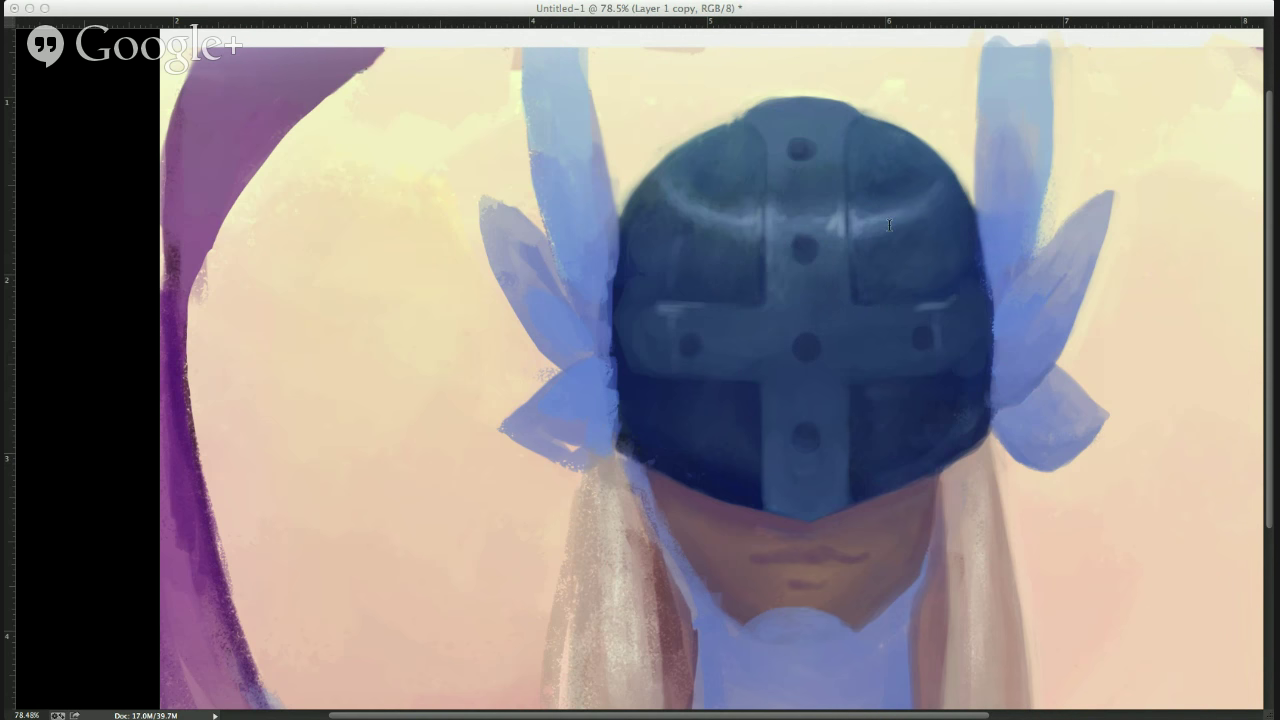
{"action": "left_click", "coordinate": [930, 286]}
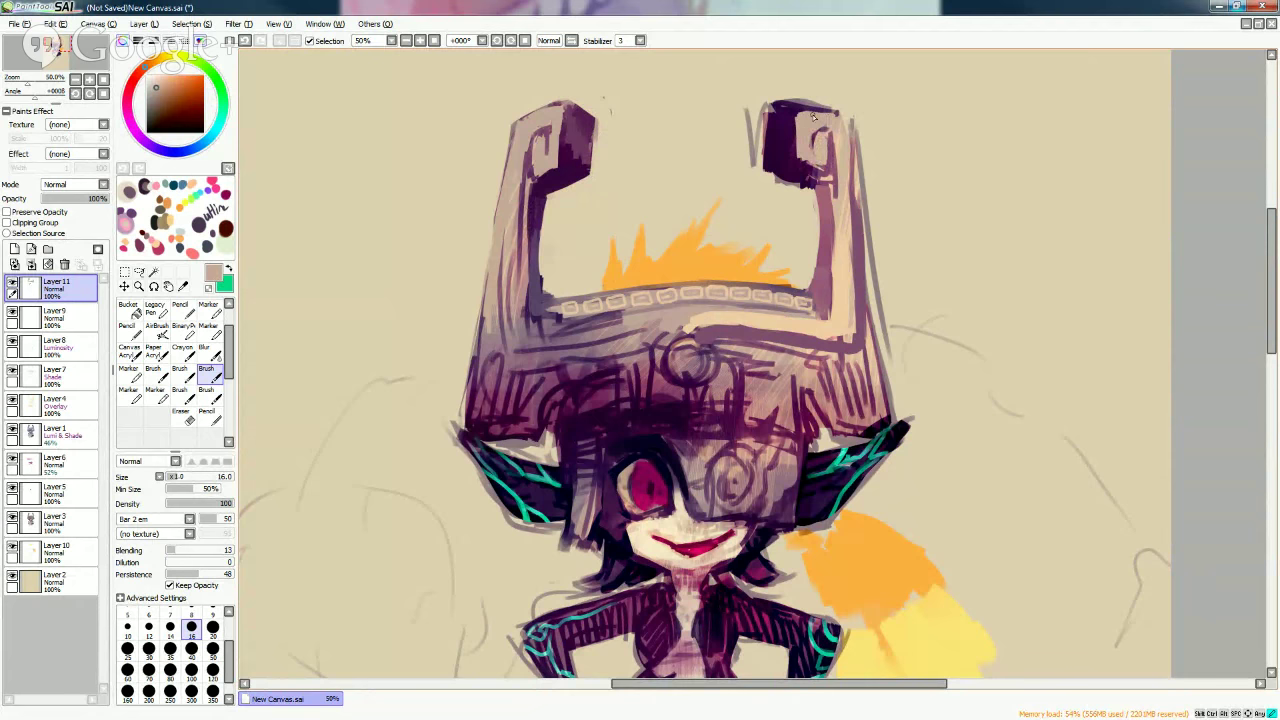
Define the spiral on the right horn's tip in beige and dark purple and cover the stray sketch lines beside both tips.
{"action": "mouse_move", "coordinate": [810, 118]}
{"action": "left_mouse_down"}
{"action": "mouse_move", "coordinate": [818, 142]}
{"action": "mouse_move", "coordinate": [832, 133]}
{"action": "left_mouse_up"}
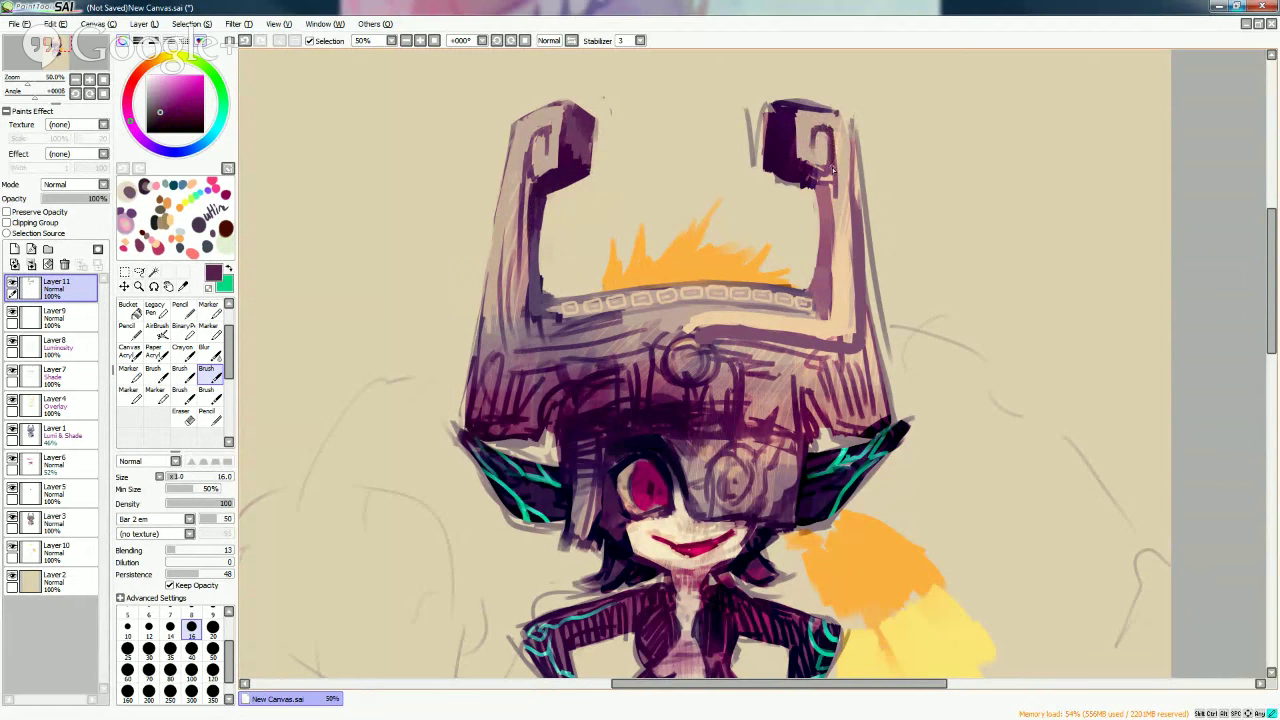
{"action": "left_click", "coordinate": [828, 130], "text": "alt"}
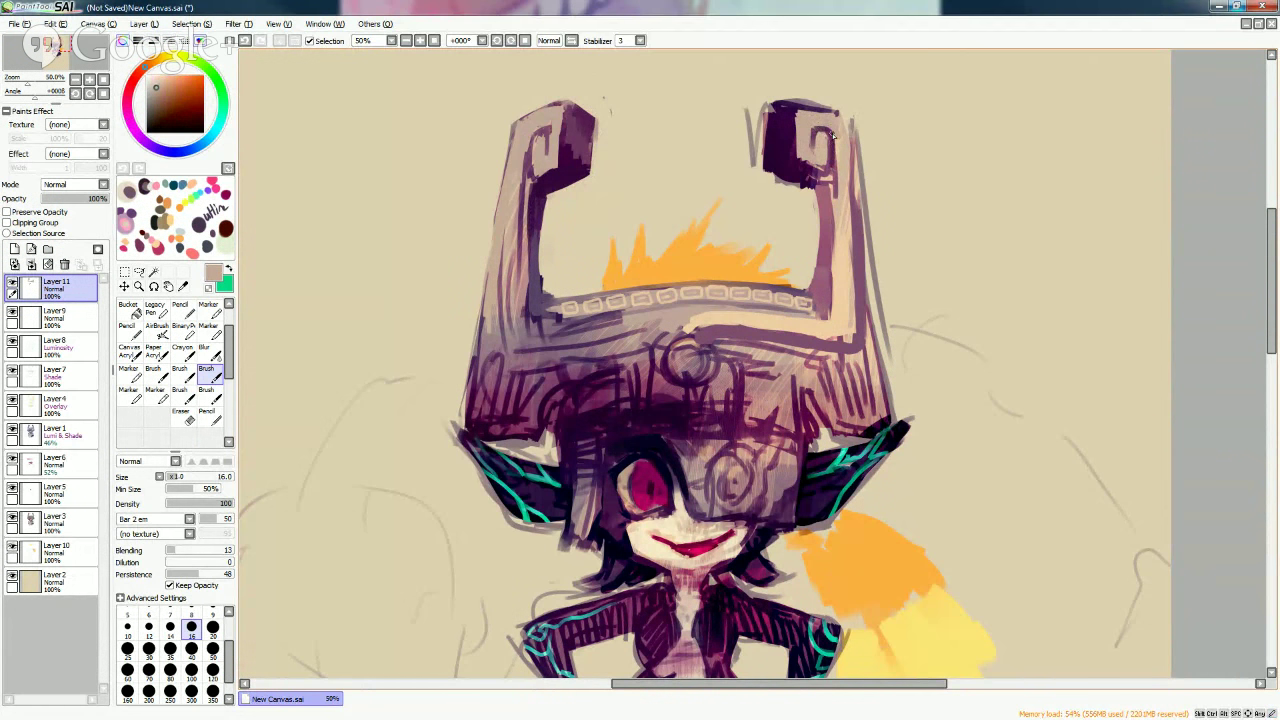
{"action": "left_click", "coordinate": [760, 140], "text": "alt"}
{"action": "mouse_move", "coordinate": [752, 112]}
{"action": "left_mouse_down"}
{"action": "mouse_move", "coordinate": [756, 166]}
{"action": "mouse_move", "coordinate": [770, 172]}
{"action": "mouse_move", "coordinate": [790, 120]}
{"action": "left_mouse_up"}
{"action": "left_click_drag", "start_coordinate": [604, 96], "coordinate": [612, 106]}
{"action": "left_click_drag", "start_coordinate": [746, 126], "coordinate": [749, 109]}
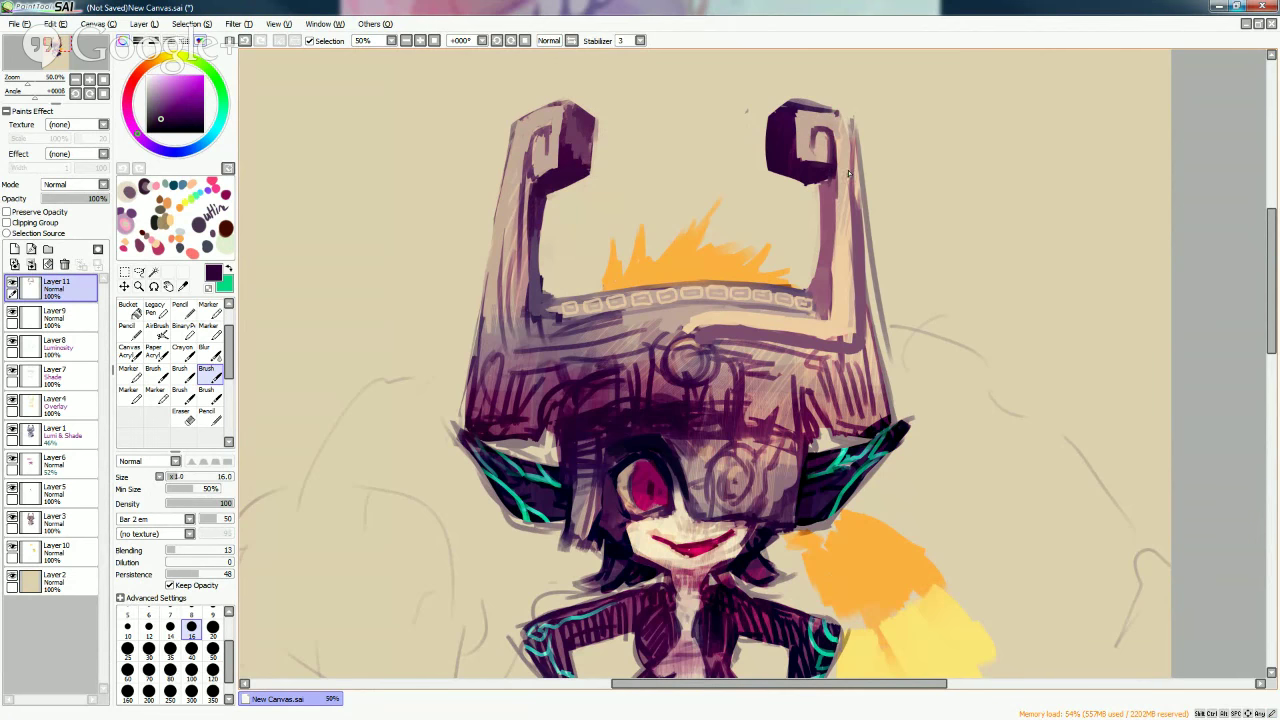
Round off the pale band on the right horn and paint a purple inner band with beige edging on the left horn at brush size 16.
{"action": "left_click", "coordinate": [816, 313], "text": "alt"}
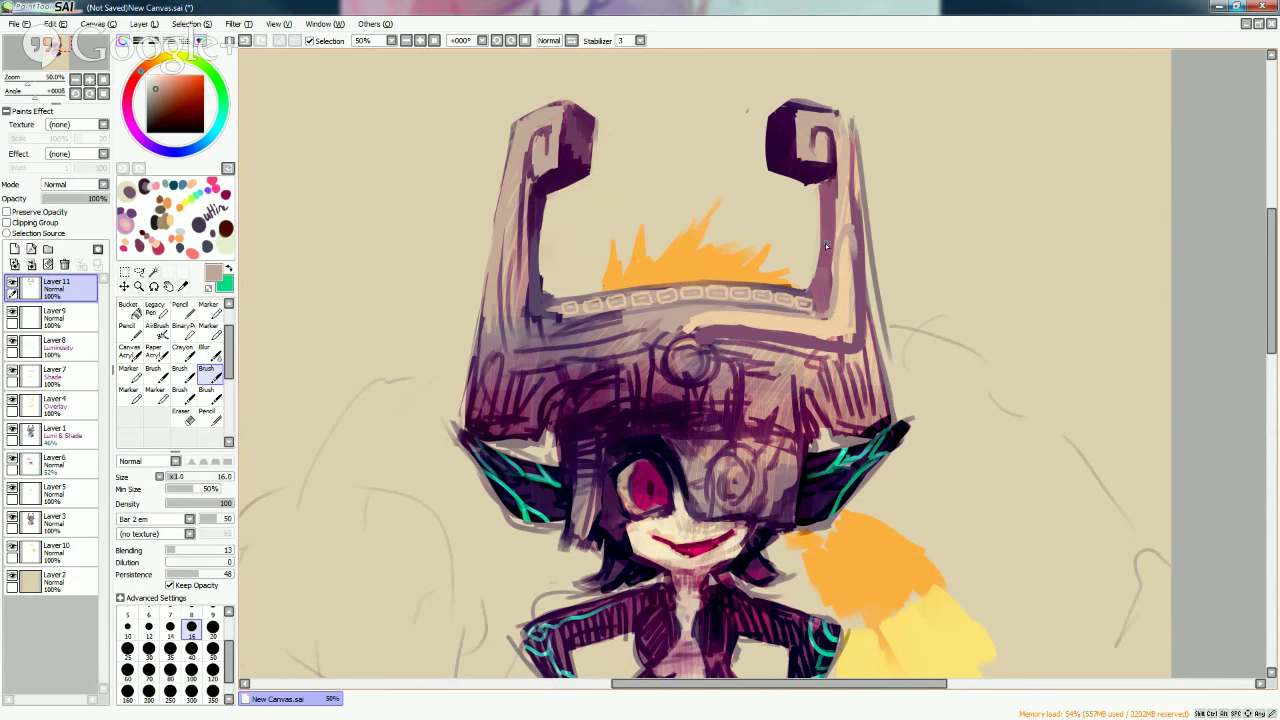
{"action": "left_click", "coordinate": [838, 250], "text": "alt"}
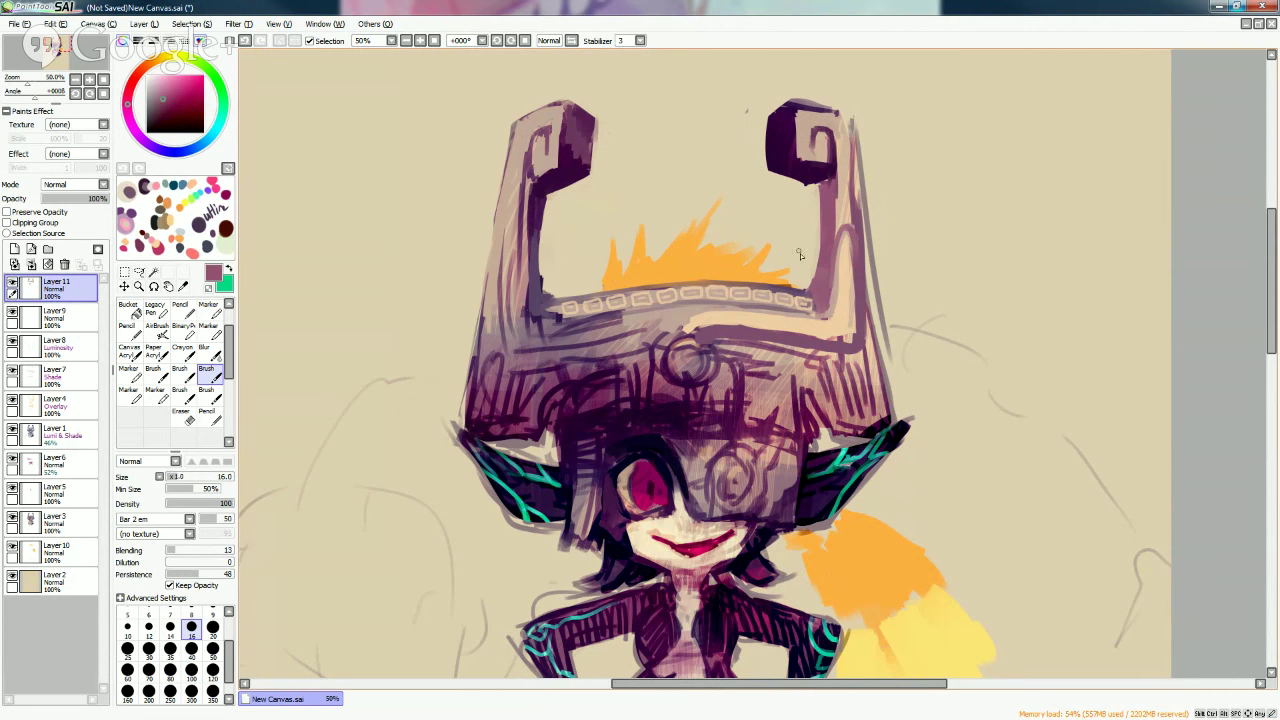
{"action": "left_click", "coordinate": [532, 225], "text": "alt"}
{"action": "mouse_move", "coordinate": [526, 195]}
{"action": "left_mouse_down"}
{"action": "mouse_move", "coordinate": [522, 294]}
{"action": "mouse_move", "coordinate": [521, 258]}
{"action": "left_mouse_up"}
{"action": "left_click", "coordinate": [530, 252], "text": "alt"}
{"action": "left_click", "coordinate": [522, 256], "text": "alt"}
{"action": "mouse_move", "coordinate": [530, 214]}
{"action": "left_mouse_down"}
{"action": "mouse_move", "coordinate": [534, 262]}
{"action": "mouse_move", "coordinate": [527, 154]}
{"action": "left_mouse_up"}
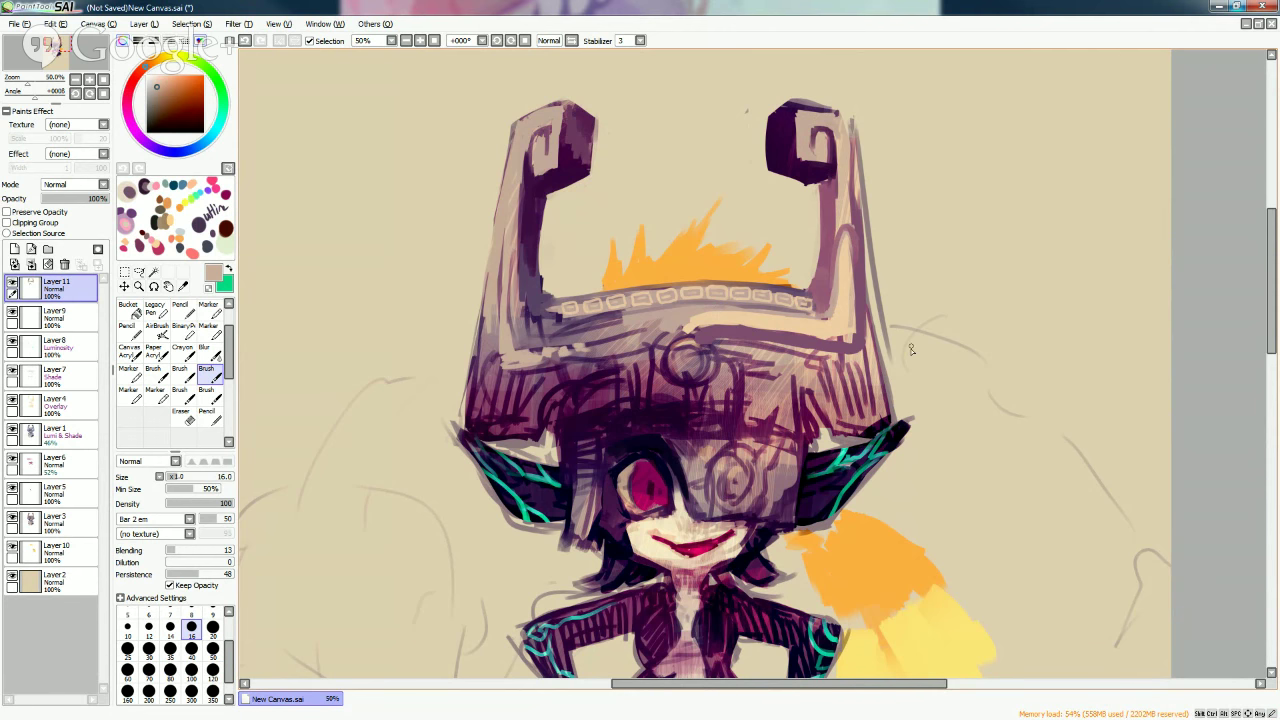
Divide the pale band into segments along the headpiece and right horn, adding a wavy line above it at brush size 10.
{"action": "left_click", "coordinate": [706, 328], "text": "alt"}
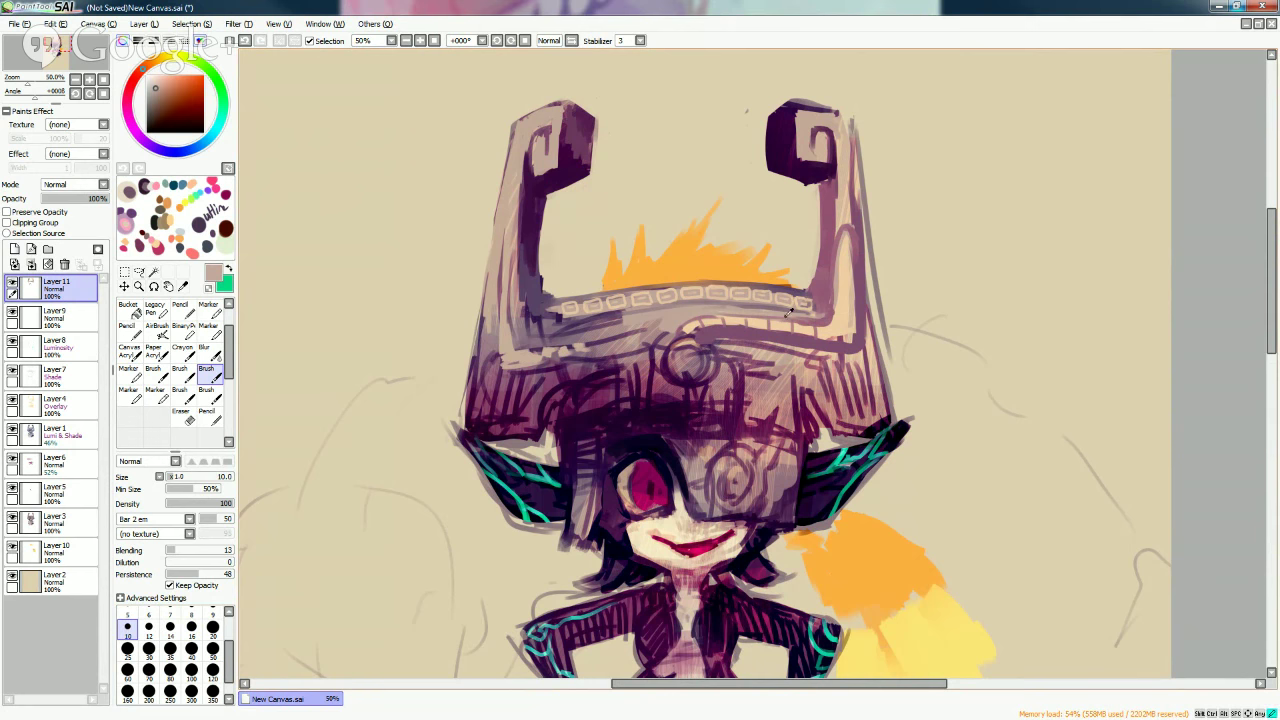
{"action": "left_click", "coordinate": [813, 306], "text": "alt"}
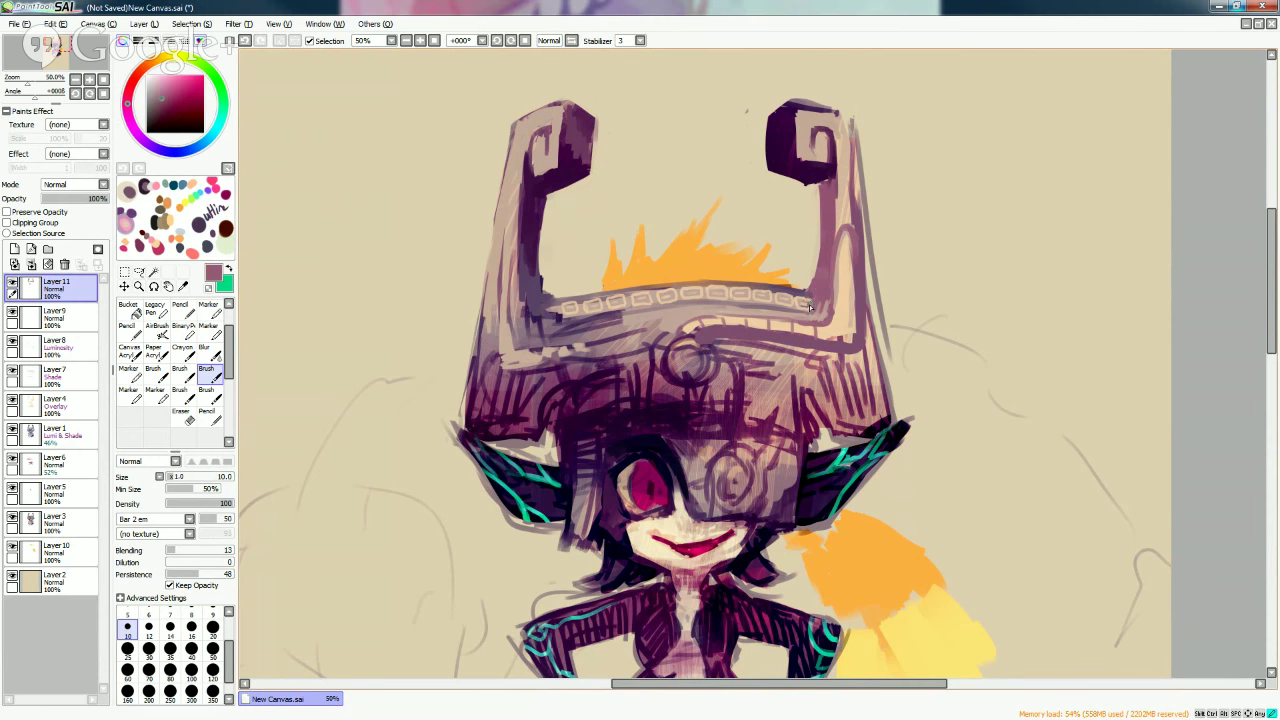
{"action": "left_click", "coordinate": [810, 262], "text": "alt"}
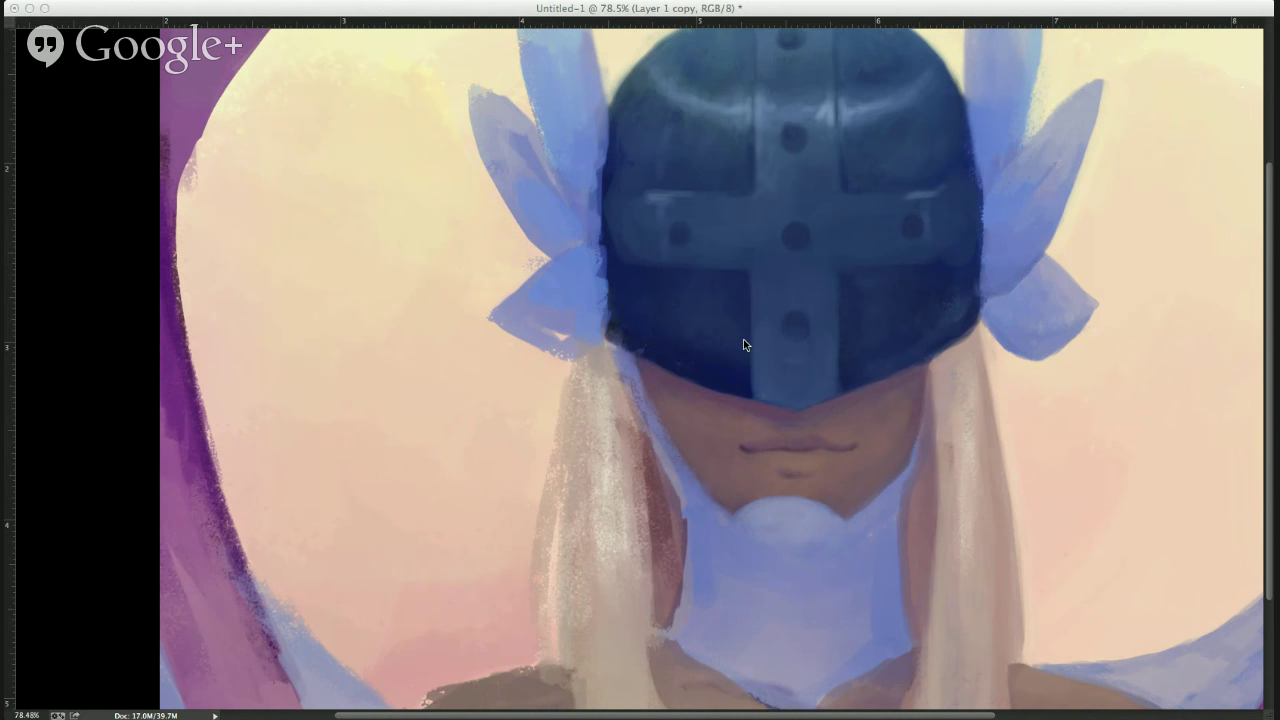
In Photoshop, sample a tone beside the helmeted figure's jaw and paint down the inner edge of the adjoining hair strand.
{"action": "left_click", "coordinate": [838, 390]}
{"action": "left_click", "coordinate": [908, 413], "text": "alt"}
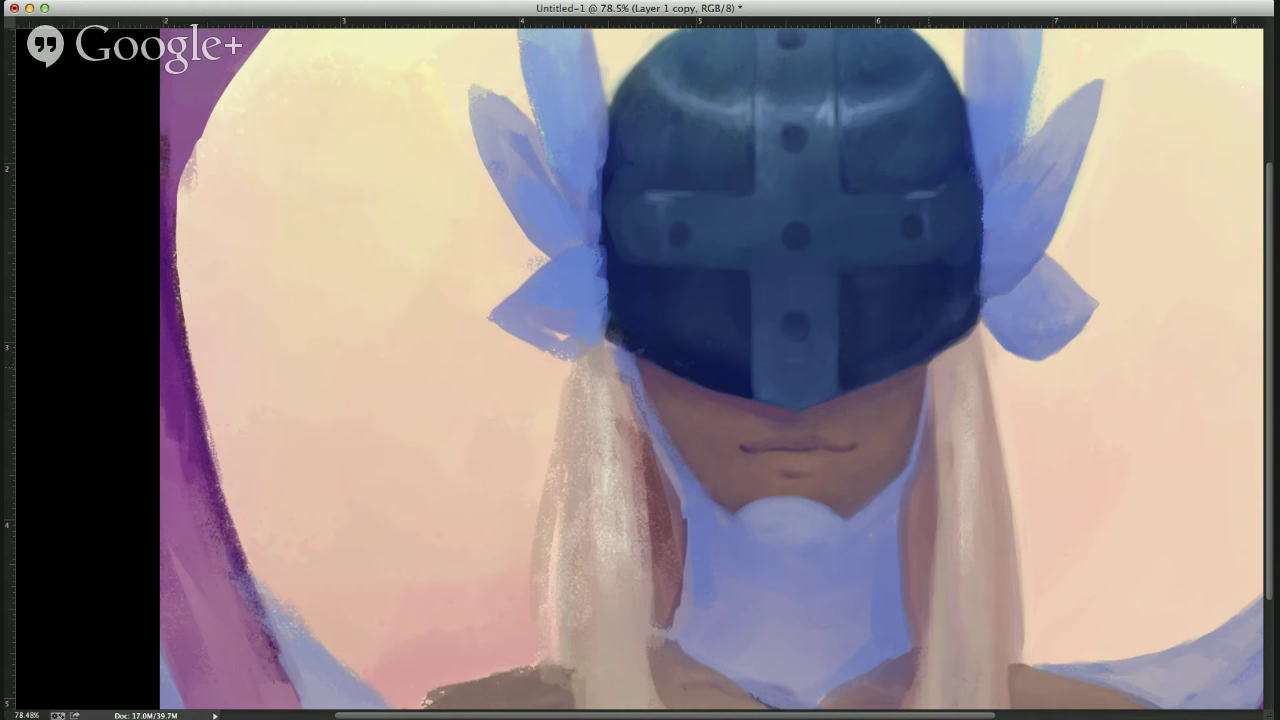
{"action": "left_click_drag", "start_coordinate": [930, 418], "coordinate": [920, 629]}
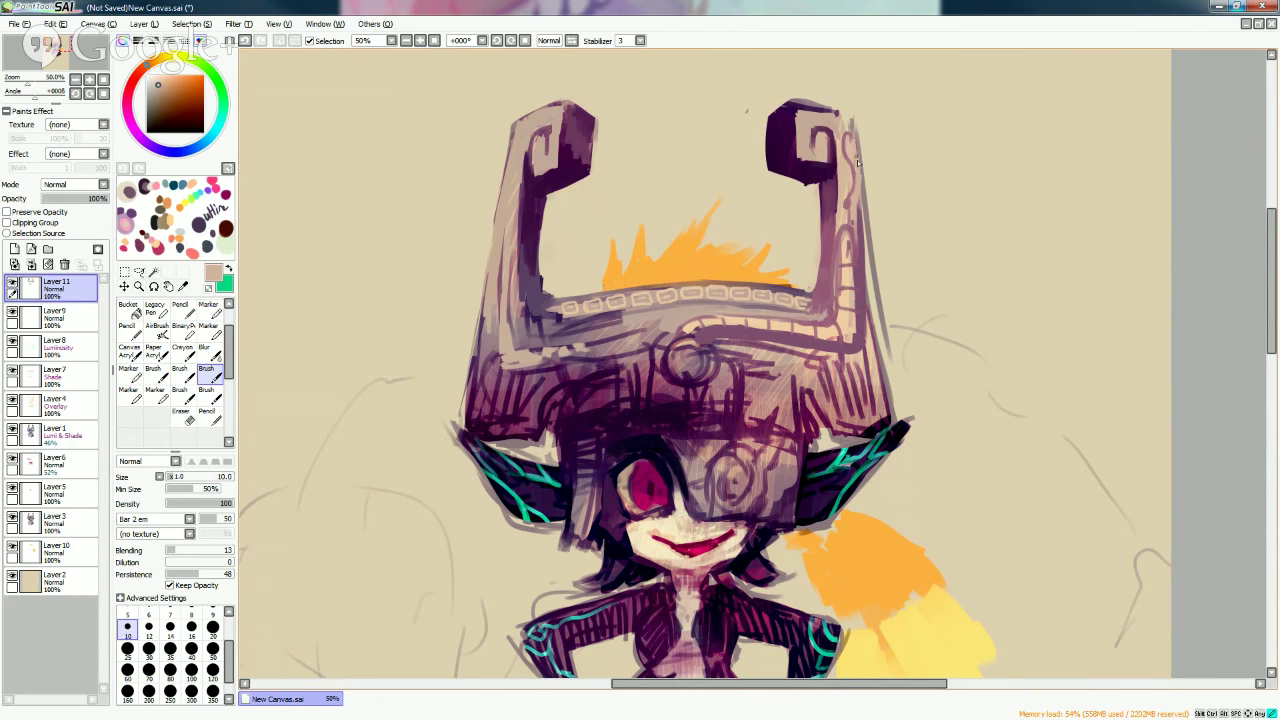
Back in PaintTool SAI, outline the right horn's top and outer edge in sampled dark purple and muted tones at brush size 10.
{"action": "left_click", "coordinate": [799, 117], "text": "alt"}
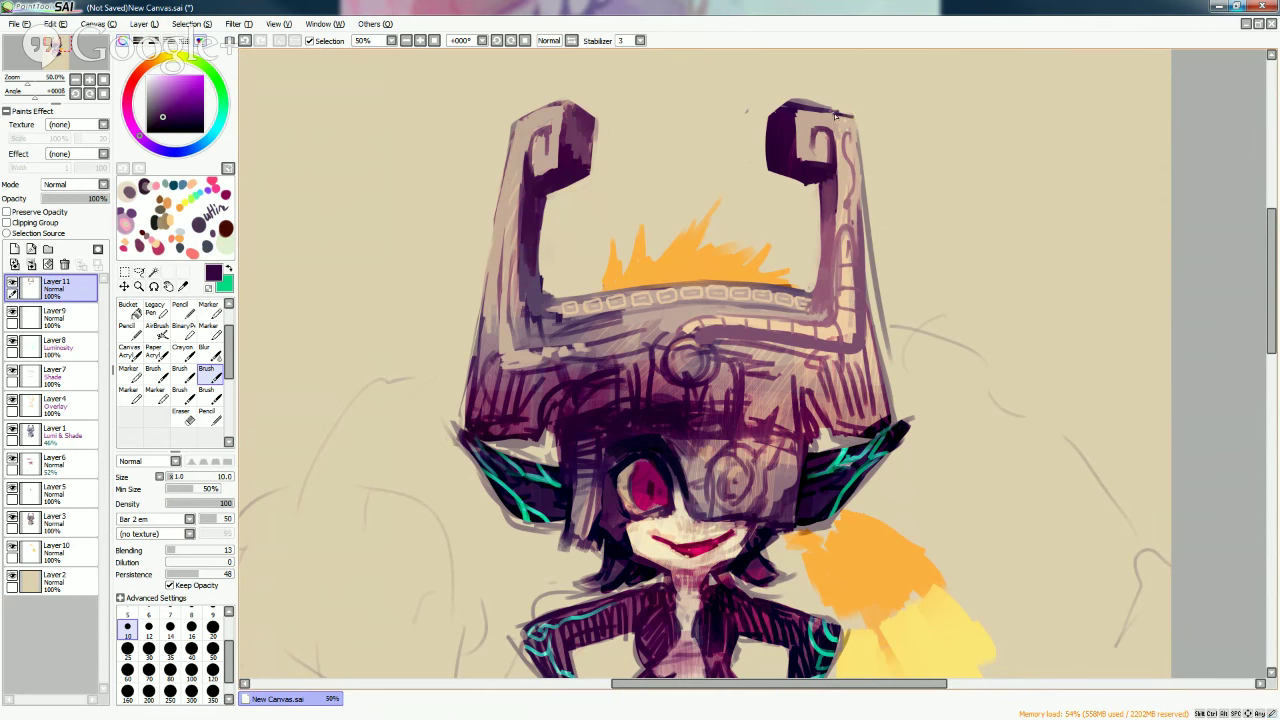
{"action": "left_click_drag", "start_coordinate": [856, 112], "coordinate": [866, 205]}
{"action": "left_click_drag", "start_coordinate": [858, 134], "coordinate": [872, 268]}
{"action": "left_click", "coordinate": [868, 235], "text": "alt"}
{"action": "left_click", "coordinate": [860, 216], "text": "alt"}
{"action": "left_click_drag", "start_coordinate": [858, 150], "coordinate": [865, 236]}
{"action": "left_click_drag", "start_coordinate": [862, 190], "coordinate": [880, 320]}
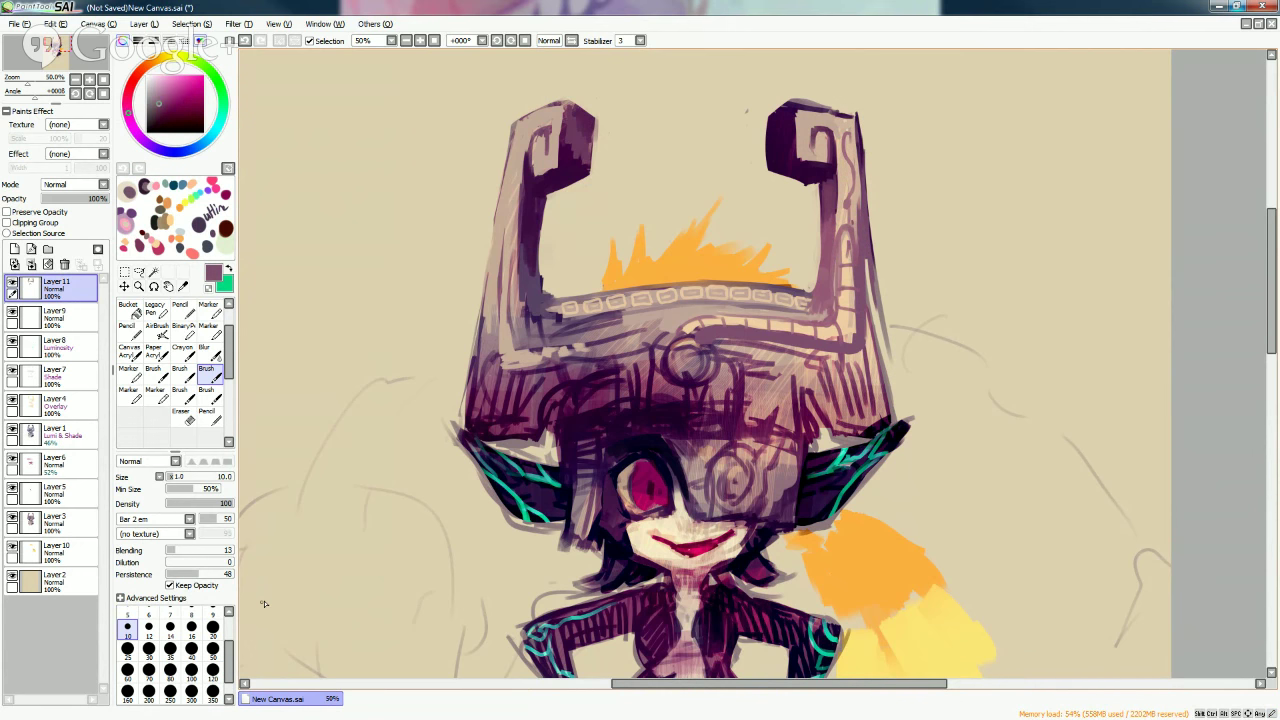
Fill the right horn's lower outer side with sampled dusty tones at brush size 50 and refine its edge at size 9.
{"action": "left_click", "coordinate": [212, 648]}
{"action": "left_click_drag", "start_coordinate": [866, 256], "coordinate": [878, 362]}
{"action": "left_click", "coordinate": [870, 345], "text": "alt"}
{"action": "left_click_drag", "start_coordinate": [866, 298], "coordinate": [878, 382]}
{"action": "left_click", "coordinate": [212, 614]}
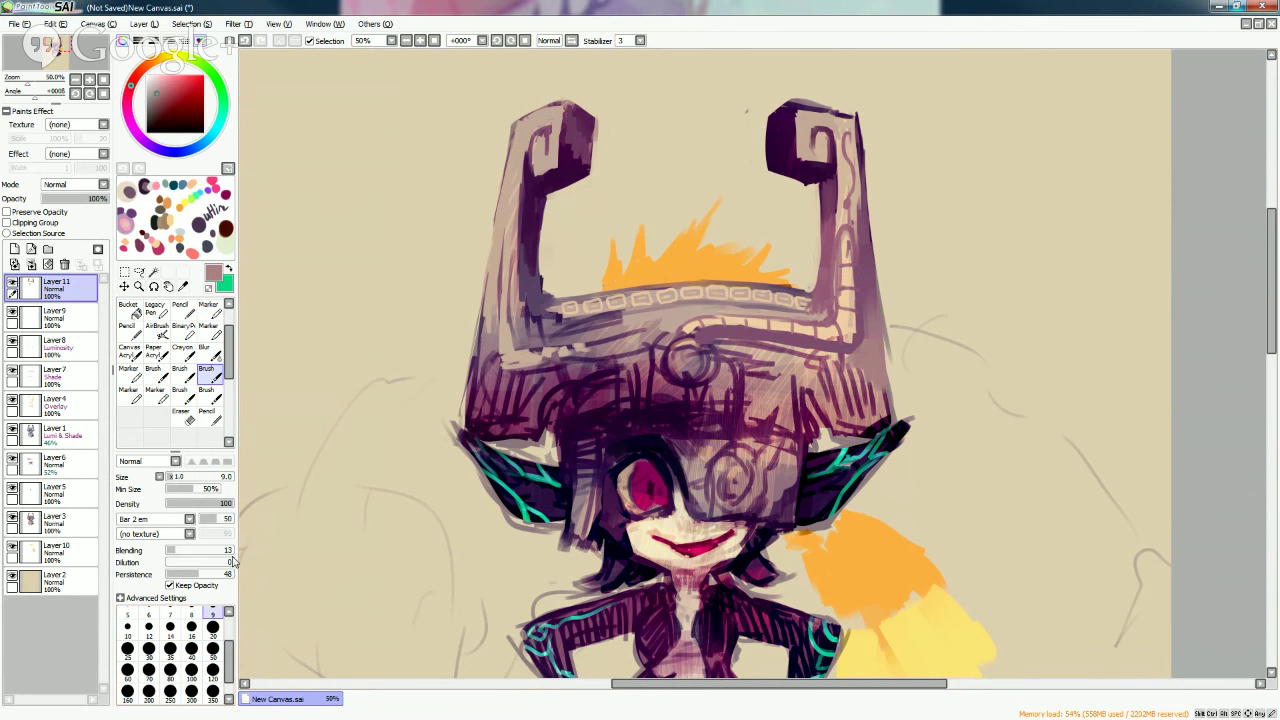
{"action": "left_click", "coordinate": [865, 333], "text": "alt"}
{"action": "left_click_drag", "start_coordinate": [870, 334], "coordinate": [878, 360]}
{"action": "left_click_drag", "start_coordinate": [876, 304], "coordinate": [890, 396]}
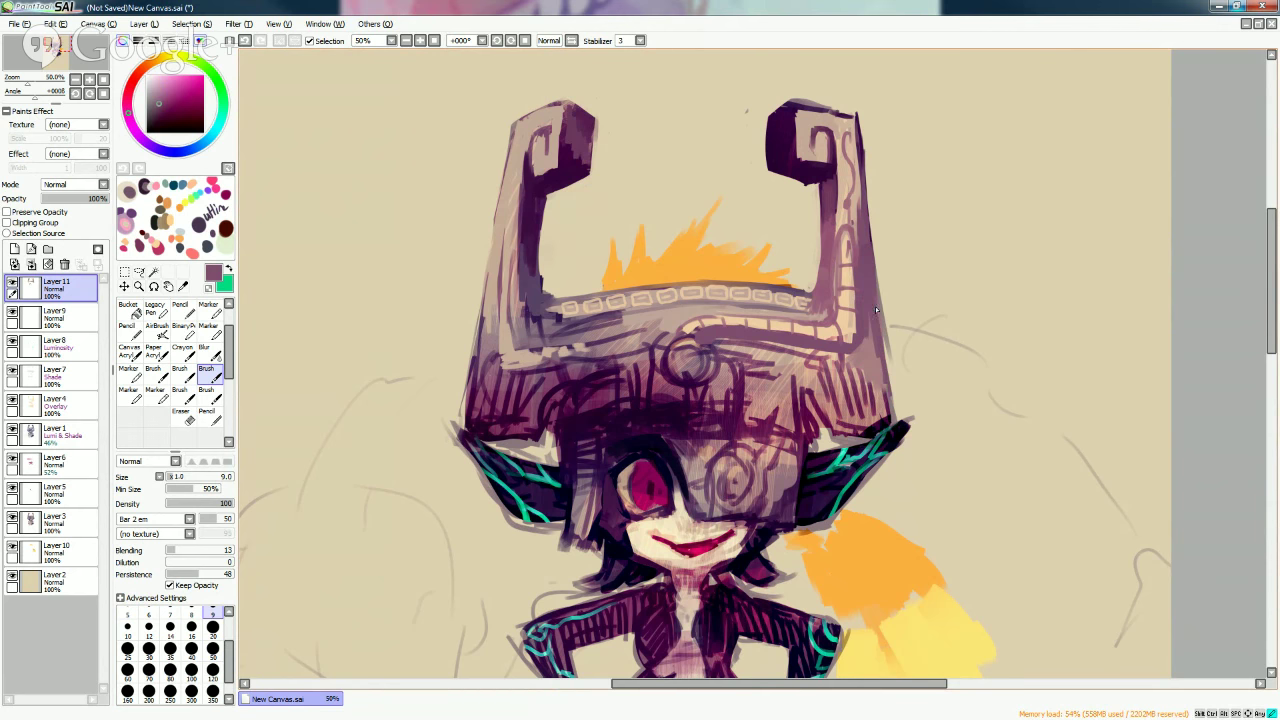
Cover the faint sketch lines beside the right side of the headpiece with sampled background beige at brush size 120.
{"action": "left_click", "coordinate": [212, 669]}
{"action": "left_click", "coordinate": [921, 261], "text": "alt"}
{"action": "left_click_drag", "start_coordinate": [900, 237], "coordinate": [908, 379]}
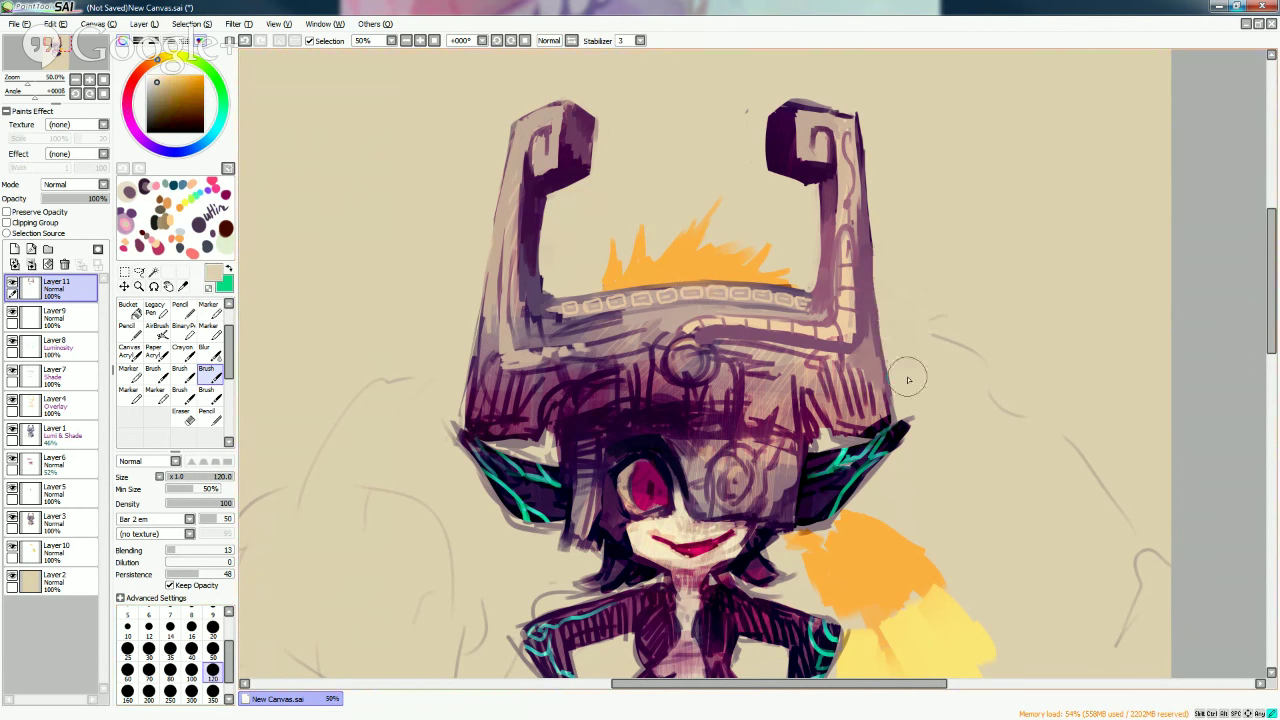
{"action": "mouse_move", "coordinate": [894, 157]}
{"action": "left_mouse_down"}
{"action": "mouse_move", "coordinate": [892, 212]}
{"action": "mouse_move", "coordinate": [1005, 437]}
{"action": "mouse_move", "coordinate": [1057, 419]}
{"action": "mouse_move", "coordinate": [1109, 580]}
{"action": "left_mouse_up"}
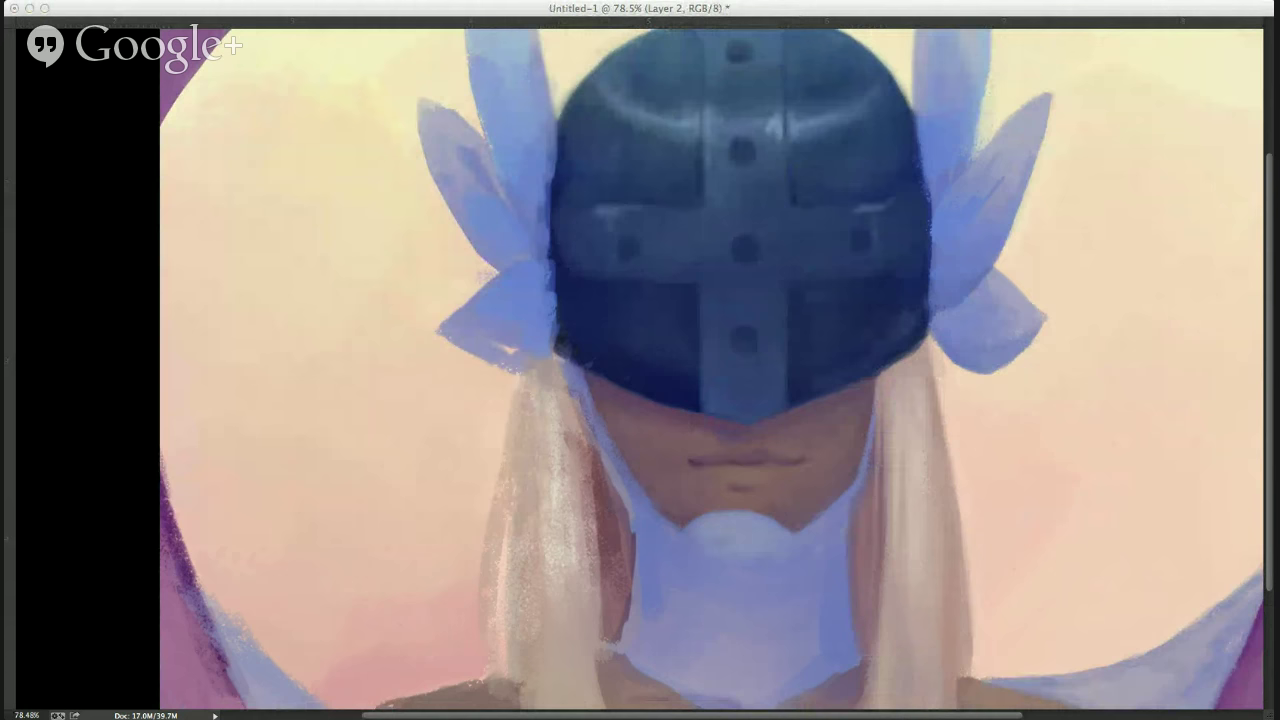
In Photoshop, brush over the middle of the helmeted figure's mouth on Layer 2.
{"action": "key", "text": "super+r"}
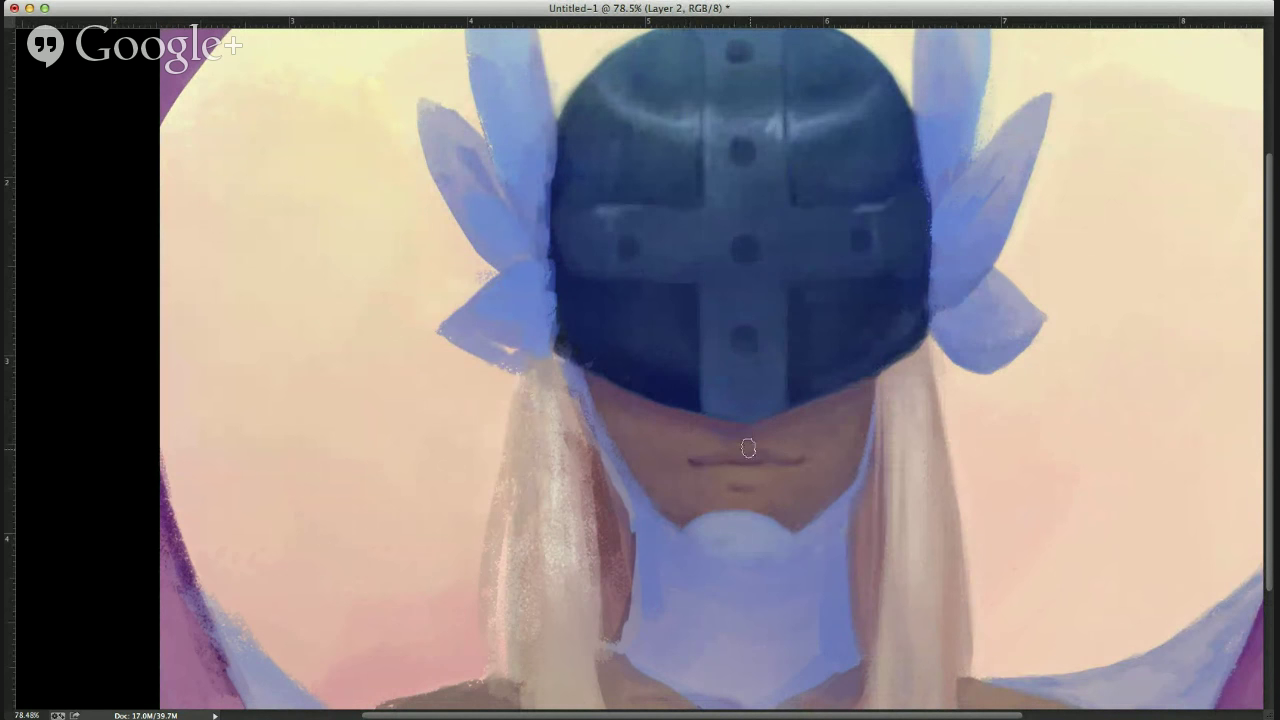
{"action": "mouse_move", "coordinate": [730, 460]}
{"action": "left_mouse_down"}
{"action": "mouse_move", "coordinate": [735, 482]}
{"action": "mouse_move", "coordinate": [730, 472]}
{"action": "mouse_move", "coordinate": [770, 468]}
{"action": "left_mouse_up"}
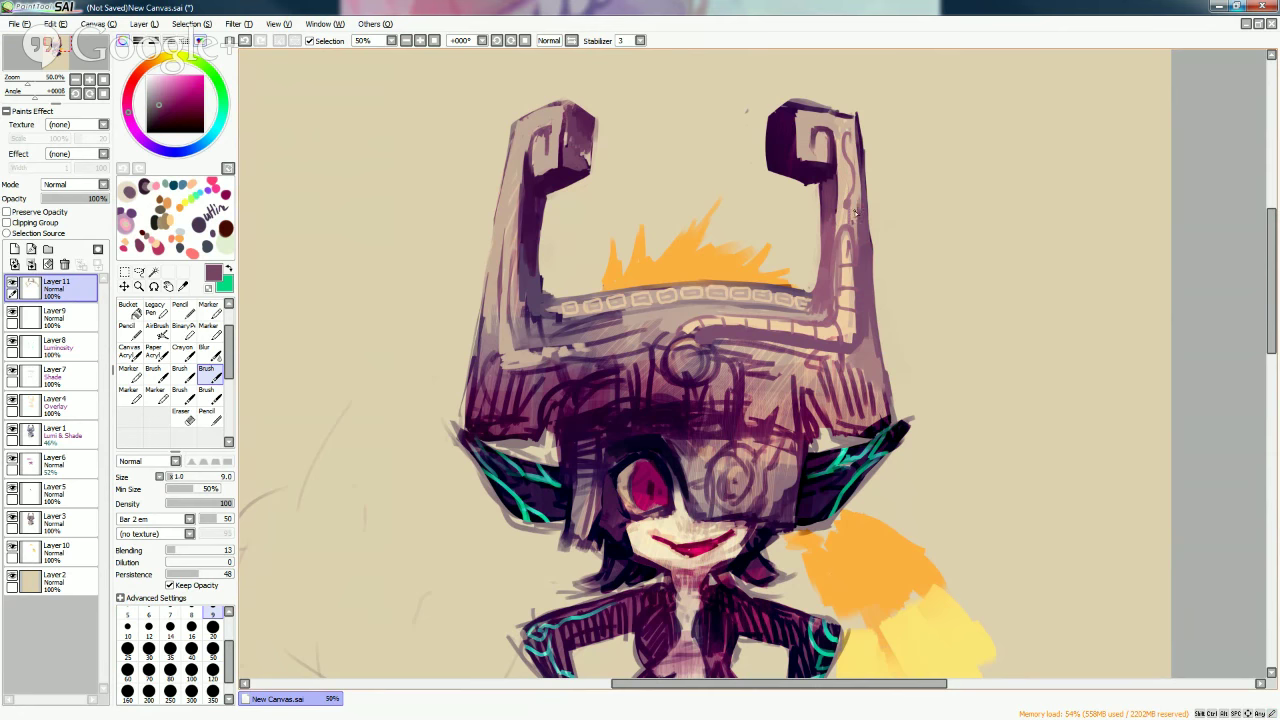
In PaintTool SAI, soften the right horn's dark outer edge with a sampled lighter tone at brush size 9.
{"action": "left_click", "coordinate": [855, 212], "text": "alt"}
{"action": "left_click_drag", "start_coordinate": [858, 168], "coordinate": [869, 314]}
{"action": "left_click_drag", "start_coordinate": [868, 266], "coordinate": [869, 350]}
Trim the left horn's inner edge with background beige and refine its curled tip with sampled mauve and tan.
{"action": "left_click", "coordinate": [875, 179], "text": "alt"}
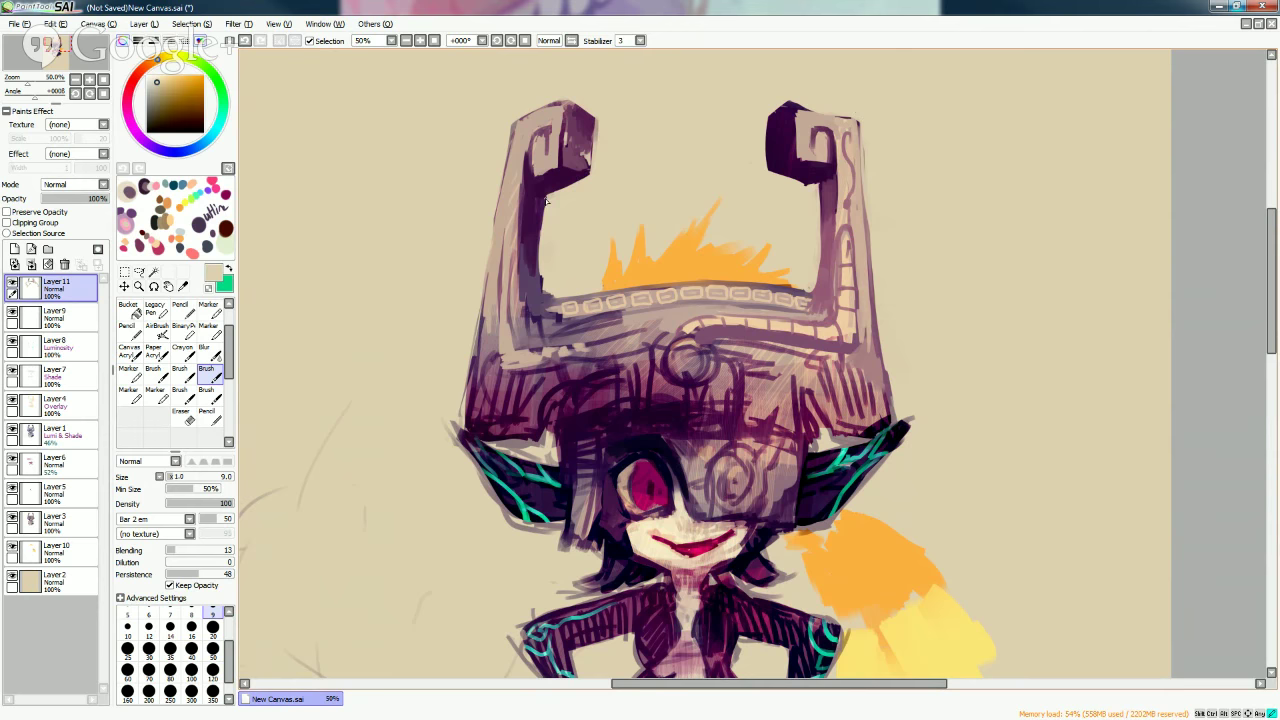
{"action": "left_click_drag", "start_coordinate": [546, 200], "coordinate": [542, 290]}
{"action": "left_click", "coordinate": [568, 125], "text": "alt"}
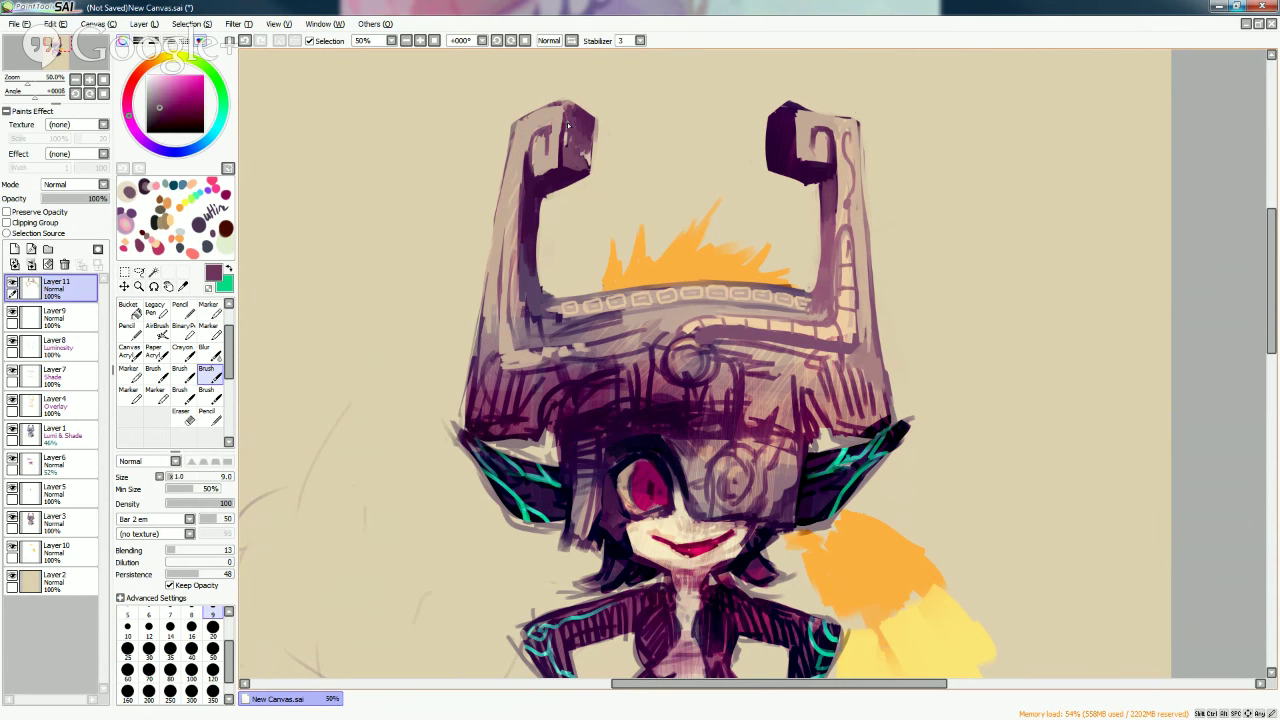
{"action": "left_click", "coordinate": [558, 155], "text": "alt"}
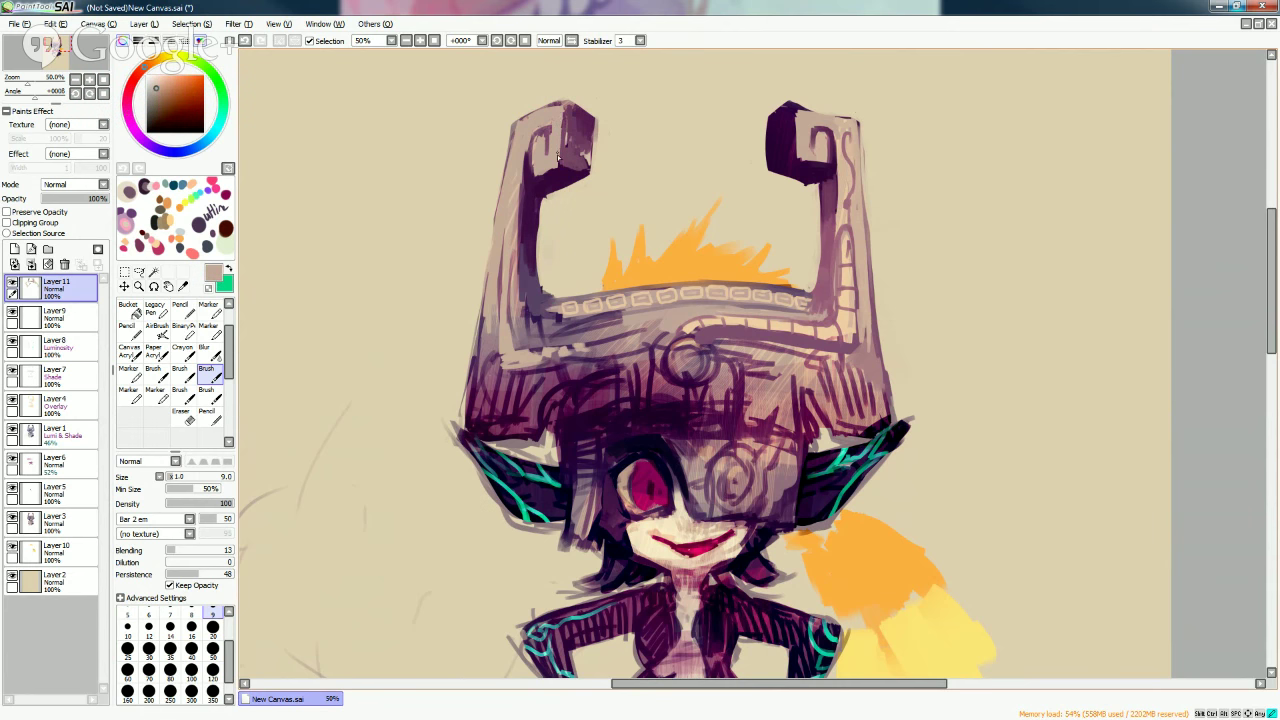
{"action": "left_click_drag", "start_coordinate": [550, 116], "coordinate": [553, 134]}
Blend dusty pink at the left horn's base and outline its pale band in sampled muted magenta.
{"action": "left_click", "coordinate": [212, 648]}
{"action": "left_click", "coordinate": [494, 334], "text": "alt"}
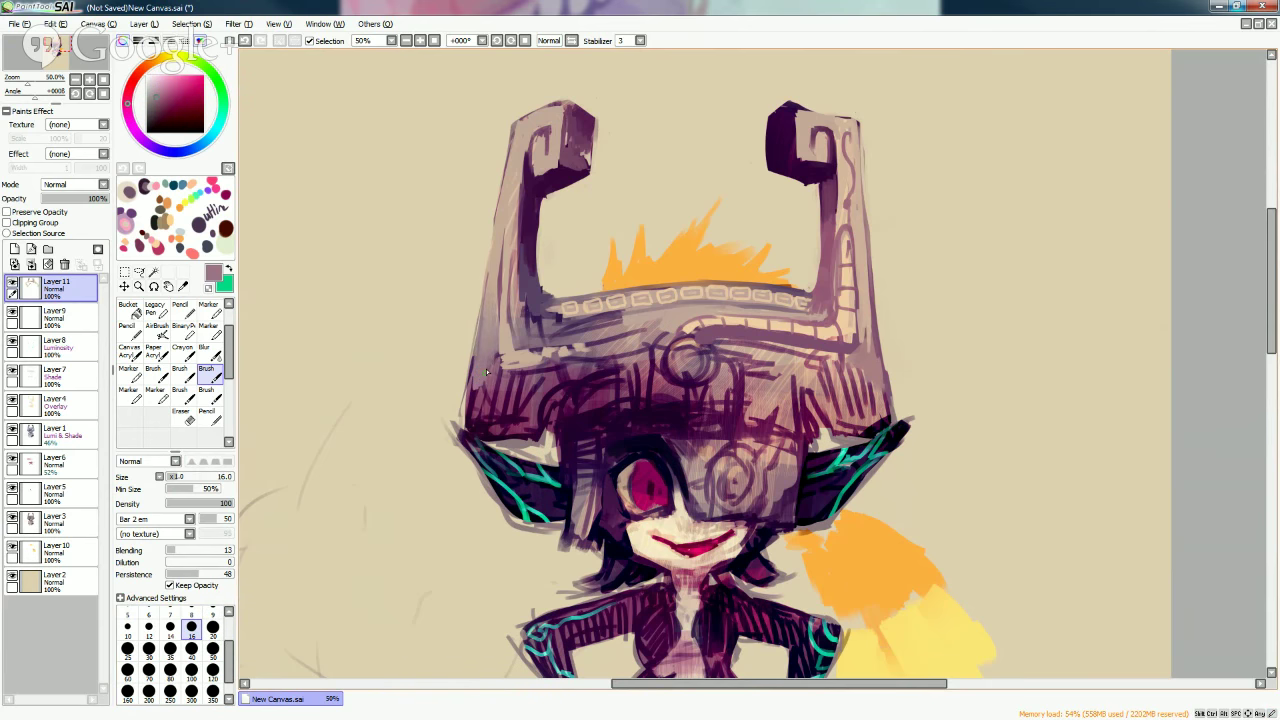
{"action": "left_click", "coordinate": [488, 380], "text": "alt"}
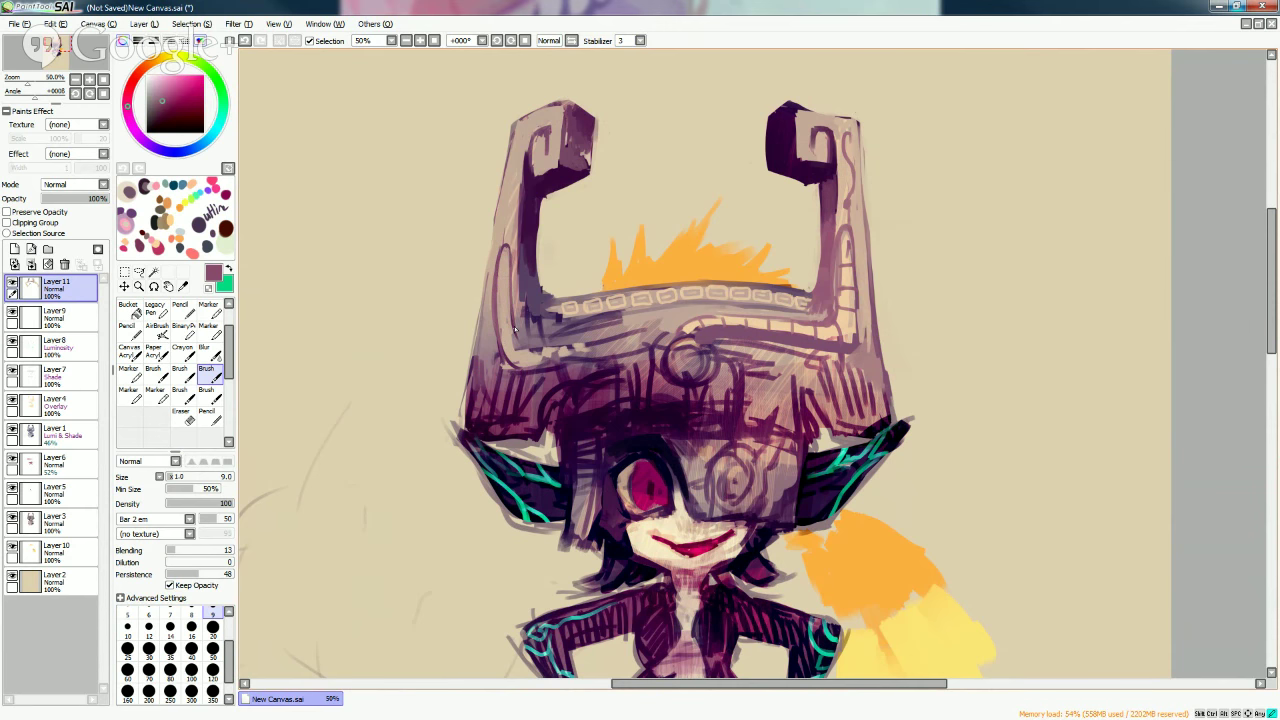
Refine the left horn's inner edge and the base of its curled tip with sampled dusty pink, background beige and tan at brush size 20.
{"action": "left_click", "coordinate": [513, 257], "text": "alt"}
{"action": "left_click", "coordinate": [513, 257], "text": "alt"}
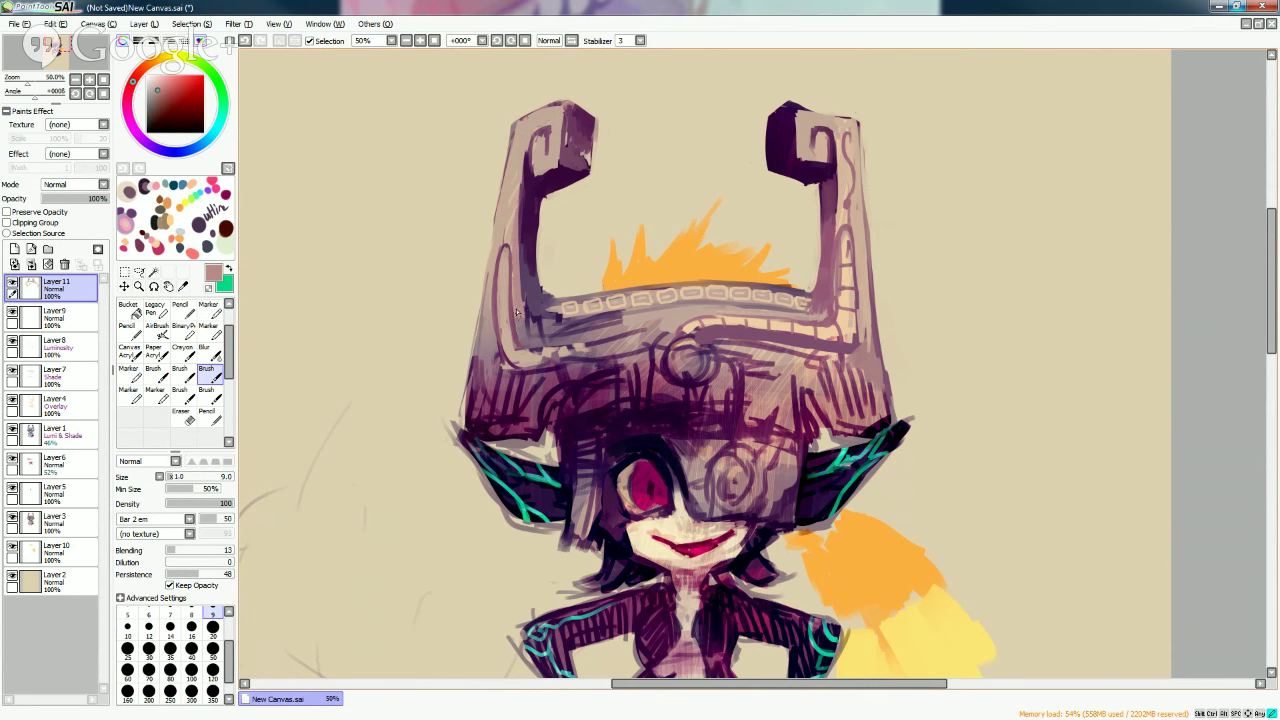
{"action": "key", "text": "bracketright"}
{"action": "key", "text": "bracketright"}
{"action": "key", "text": "bracketright"}
{"action": "key", "text": "bracketright"}
{"action": "key", "text": "bracketright"}
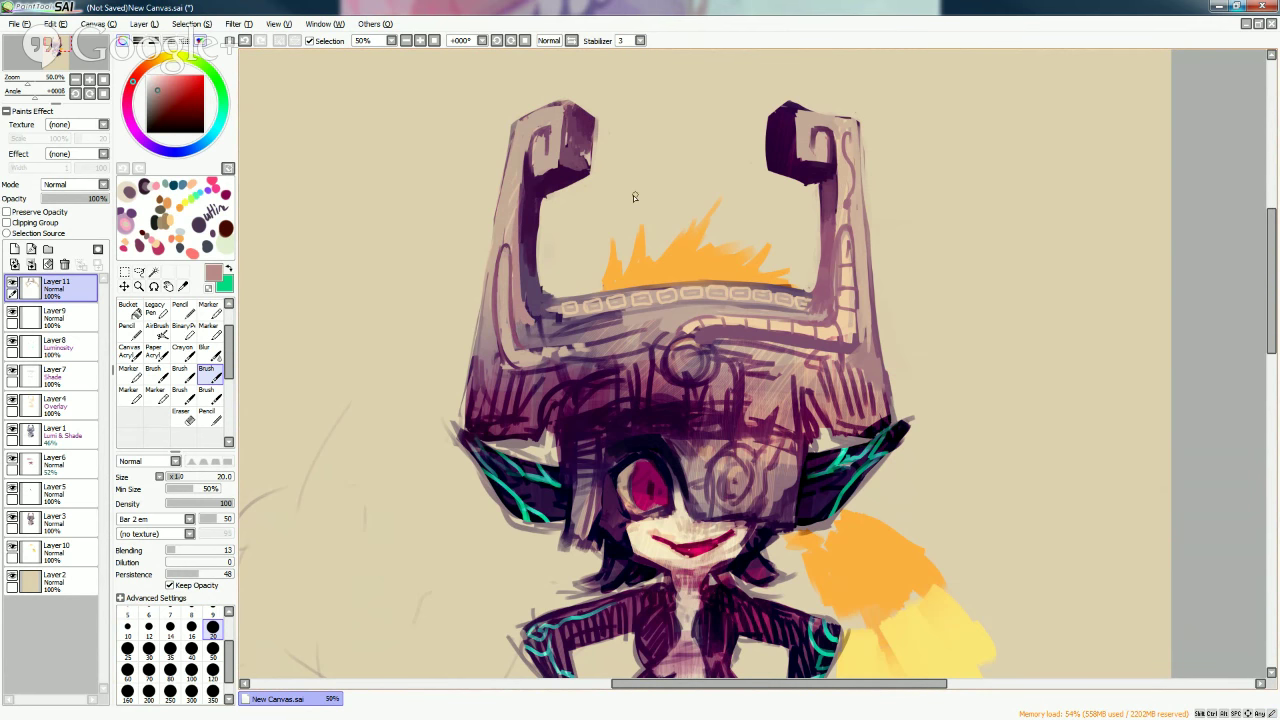
{"action": "left_click", "coordinate": [527, 272], "text": "alt"}
{"action": "left_click", "coordinate": [536, 272], "text": "alt"}
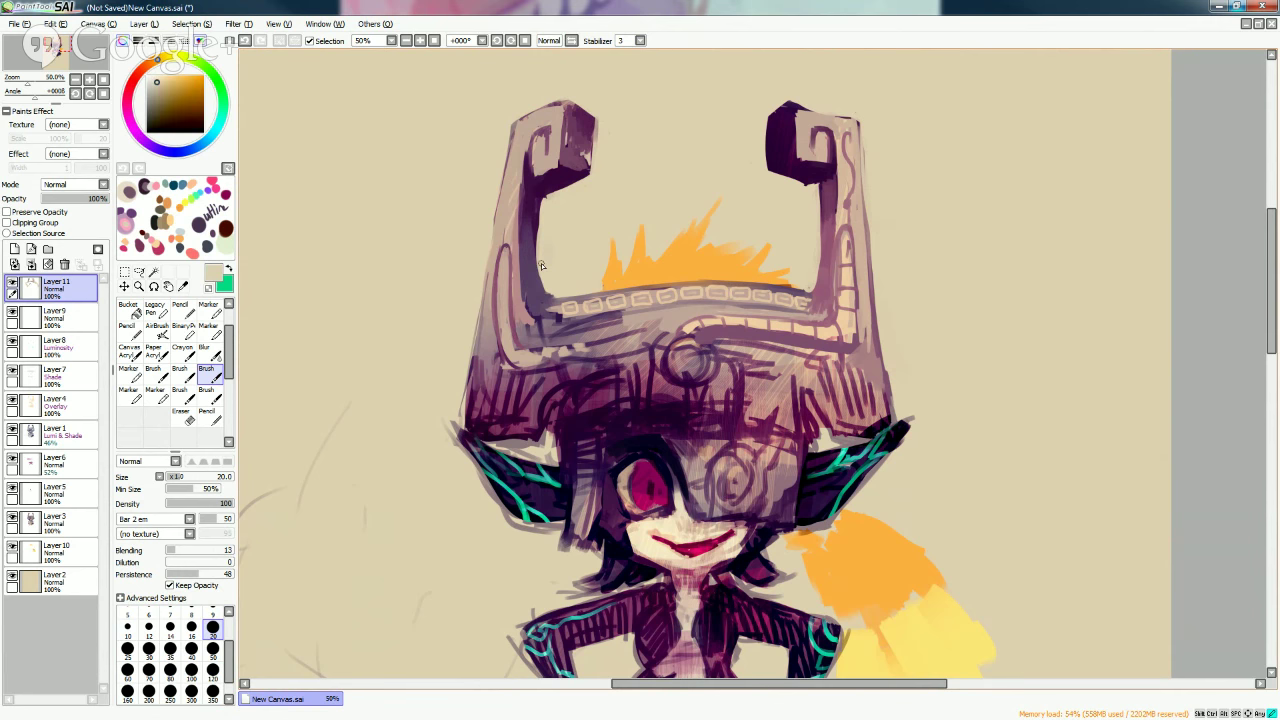
{"action": "left_click", "coordinate": [535, 175], "text": "alt"}
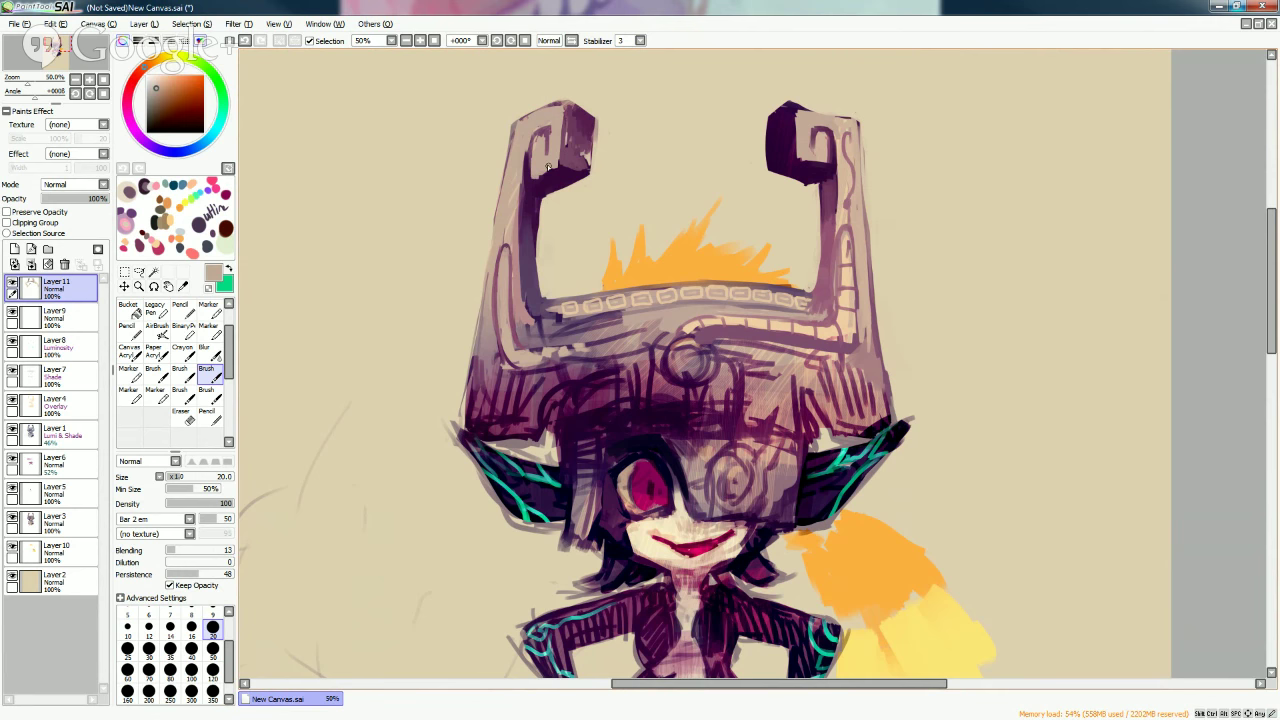
{"action": "left_click", "coordinate": [535, 180], "text": "alt"}
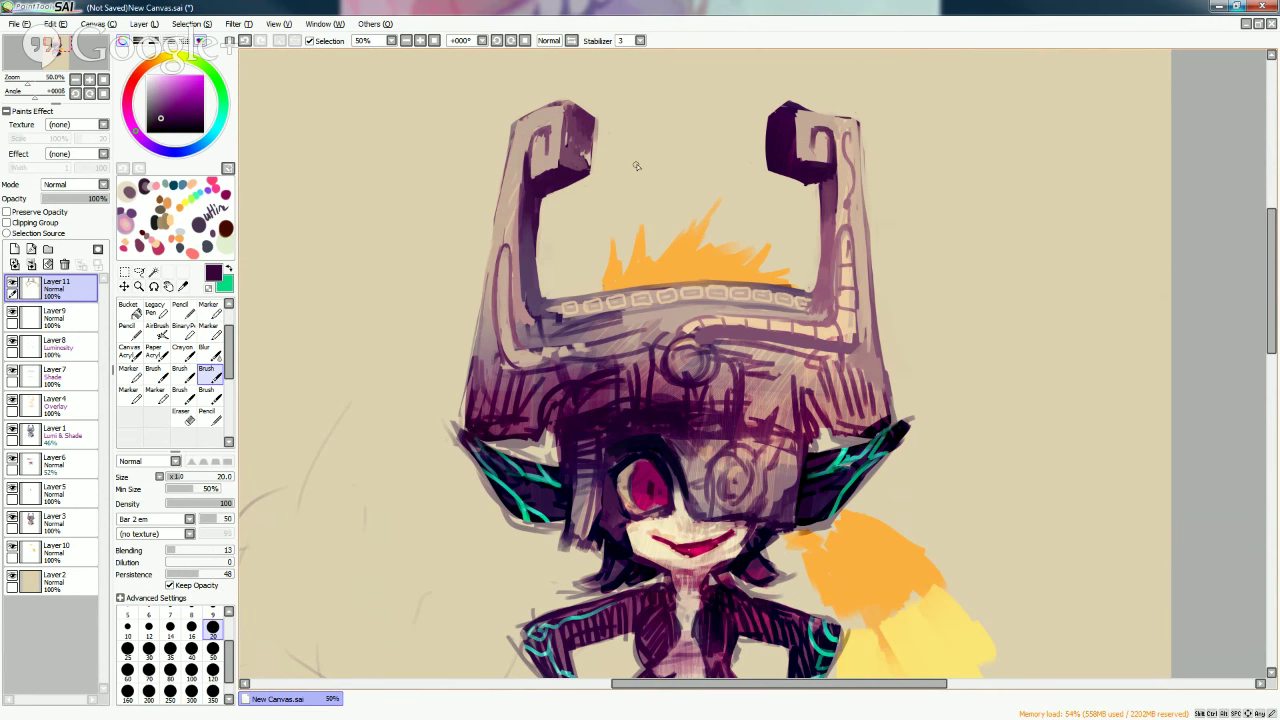
Sharpen the spirals inside both curled horn tips with sampled mauve and tan at brush size 9.
{"action": "left_click", "coordinate": [212, 611]}
{"action": "left_click", "coordinate": [552, 128], "text": "alt"}
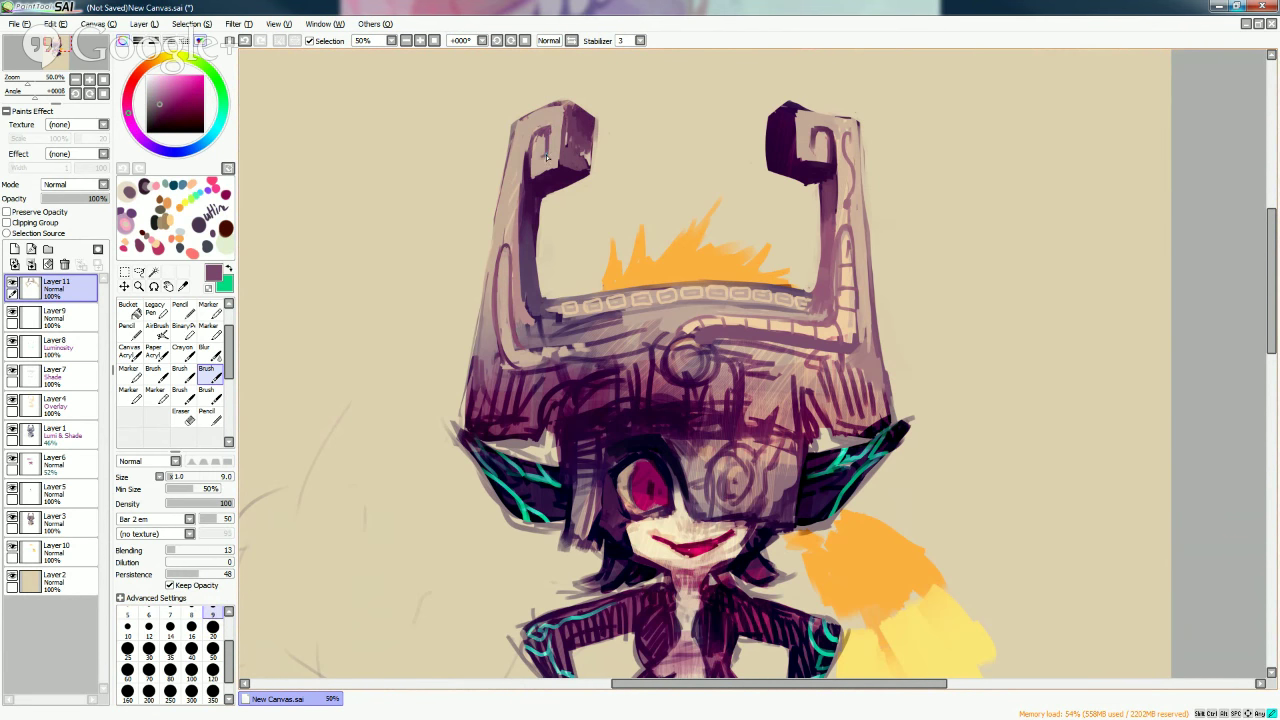
{"action": "left_click", "coordinate": [544, 158], "text": "alt"}
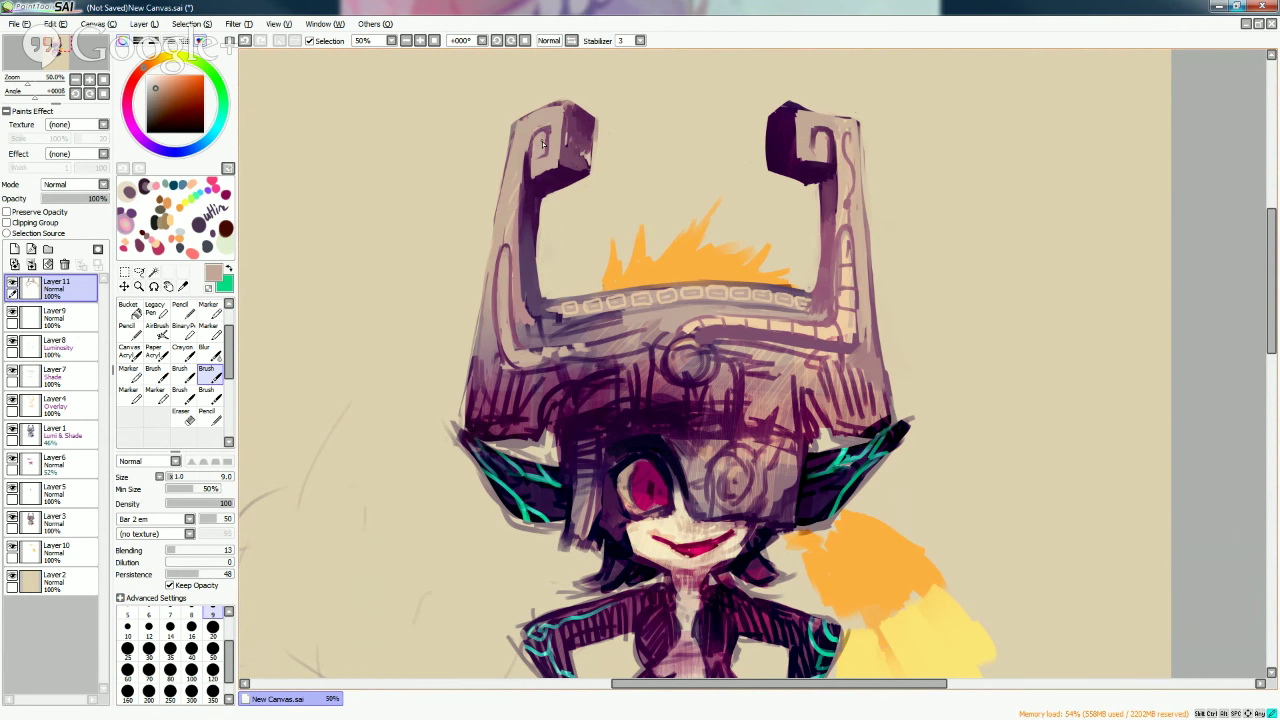
{"action": "left_click", "coordinate": [795, 145], "text": "alt"}
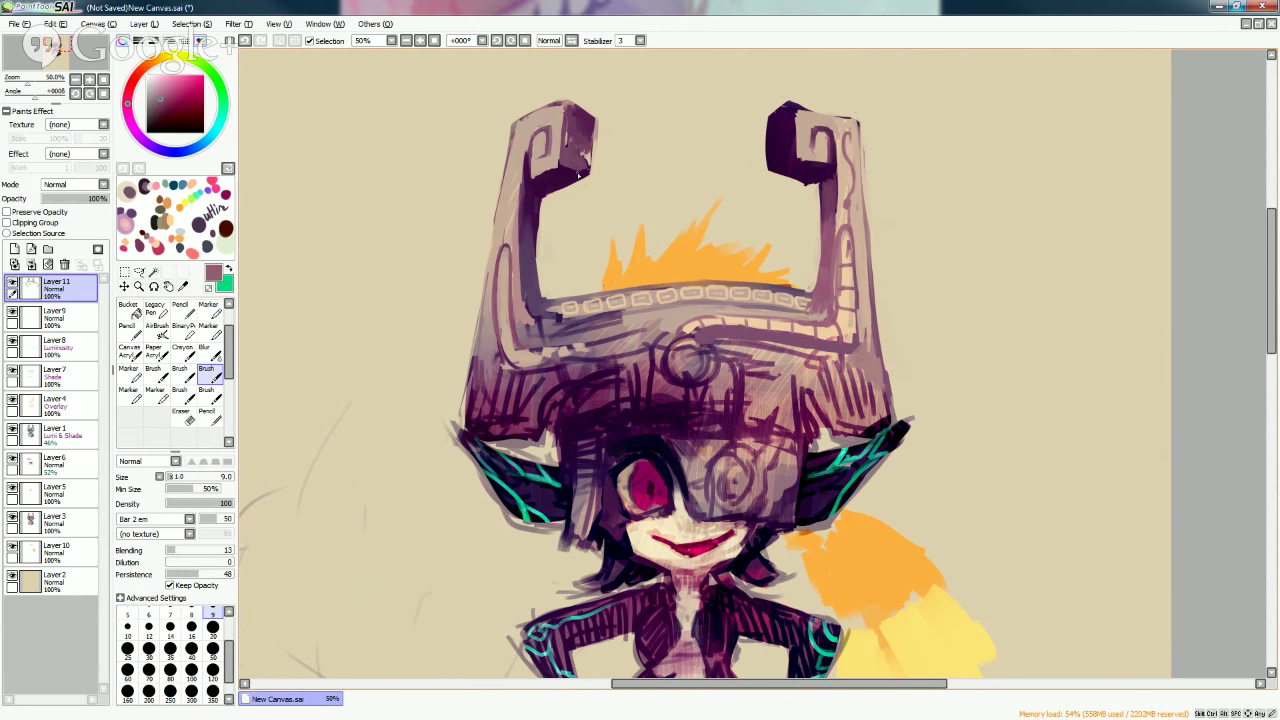
{"action": "left_click", "coordinate": [822, 134], "text": "alt"}
{"action": "left_click", "coordinate": [821, 134], "text": "alt"}
{"action": "left_click", "coordinate": [815, 152], "text": "alt"}
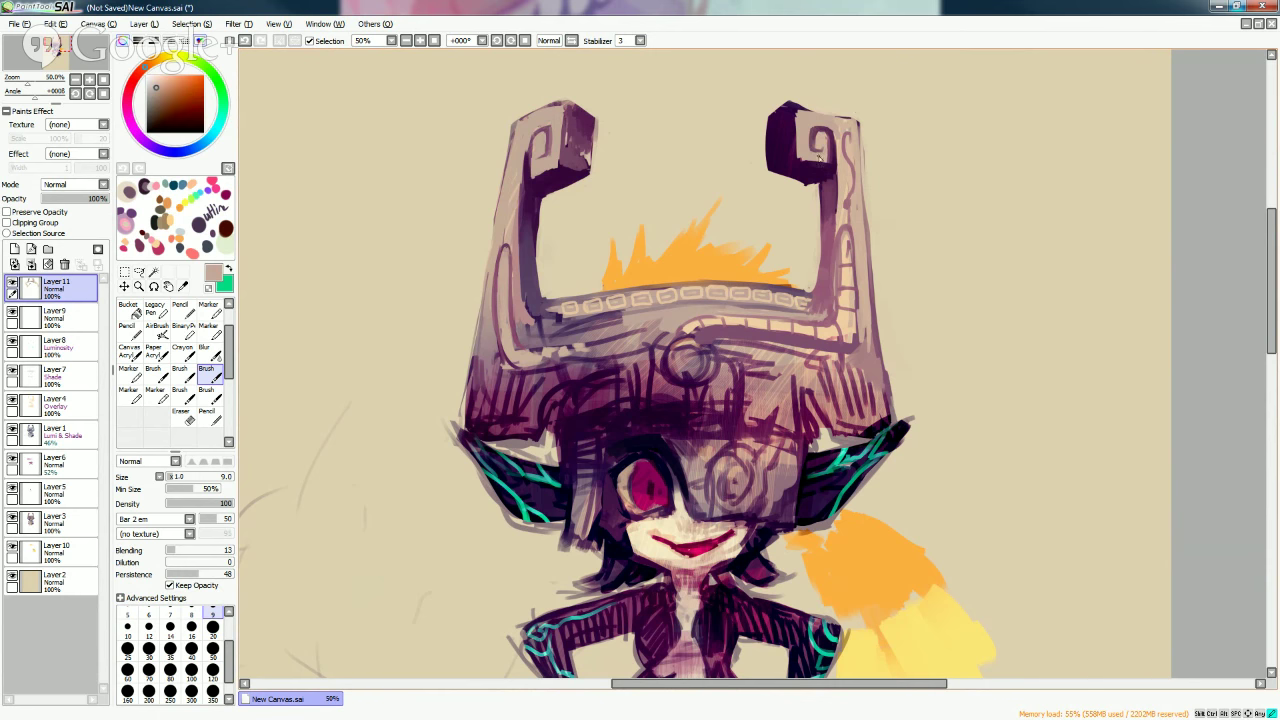
{"action": "left_click", "coordinate": [818, 132], "text": "alt"}
{"action": "left_click_drag", "start_coordinate": [548, 160], "coordinate": [540, 140]}
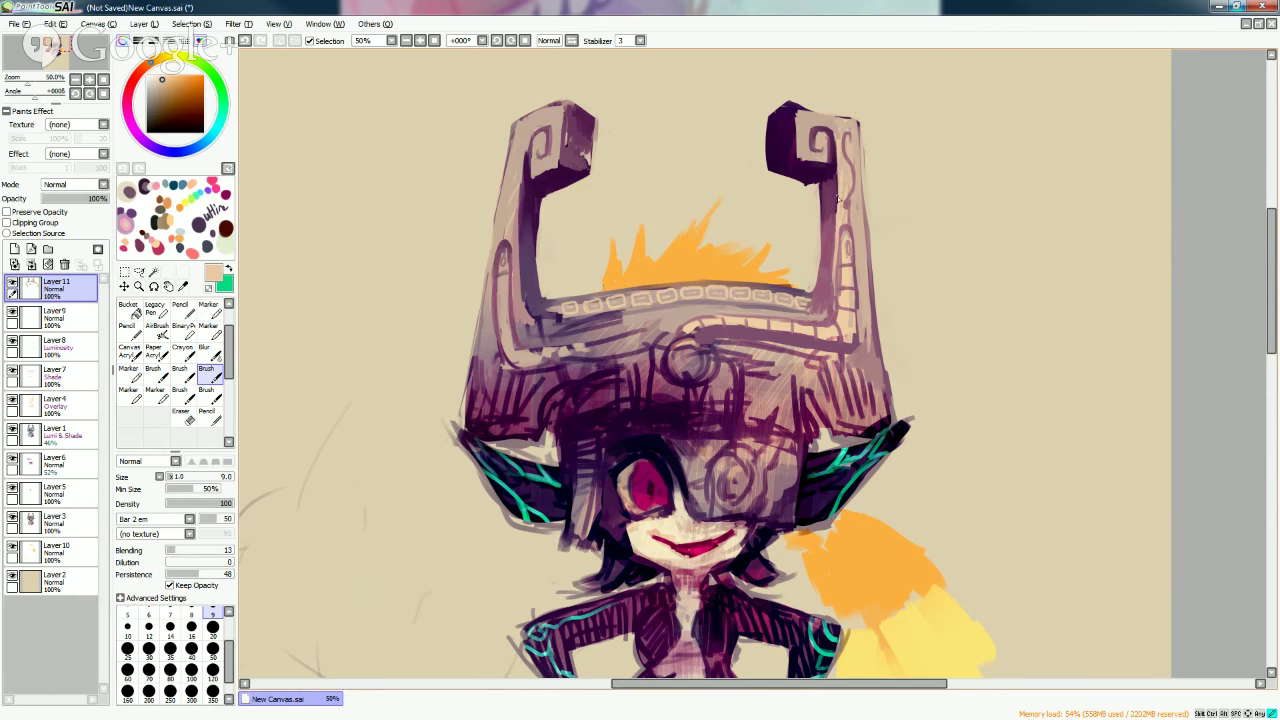
Complete both ends of the blocked band along the headpiece's upper edge with sampled purple and pale tan.
{"action": "mouse_move", "coordinate": [825, 312]}
{"action": "left_mouse_down"}
{"action": "mouse_move", "coordinate": [808, 318]}
{"action": "mouse_move", "coordinate": [830, 290]}
{"action": "mouse_move", "coordinate": [800, 314]}
{"action": "left_mouse_up"}
{"action": "left_click", "coordinate": [831, 274], "text": "alt"}
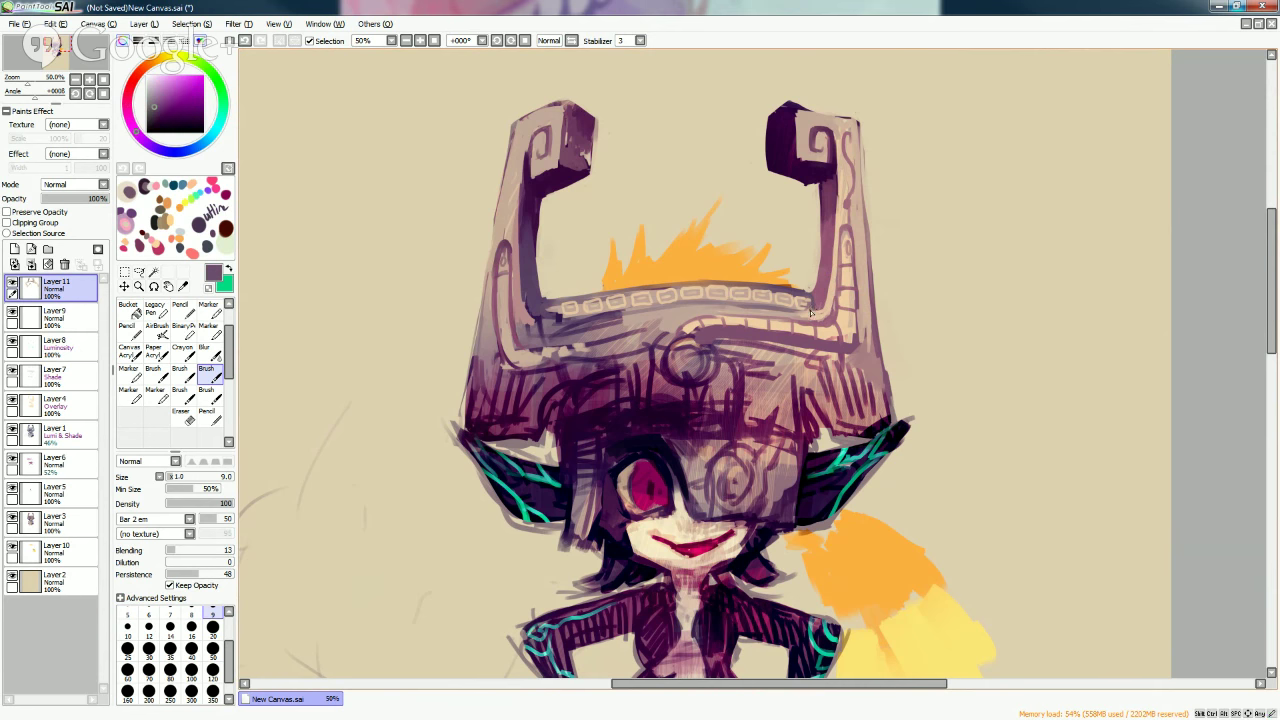
{"action": "left_click", "coordinate": [807, 304], "text": "alt"}
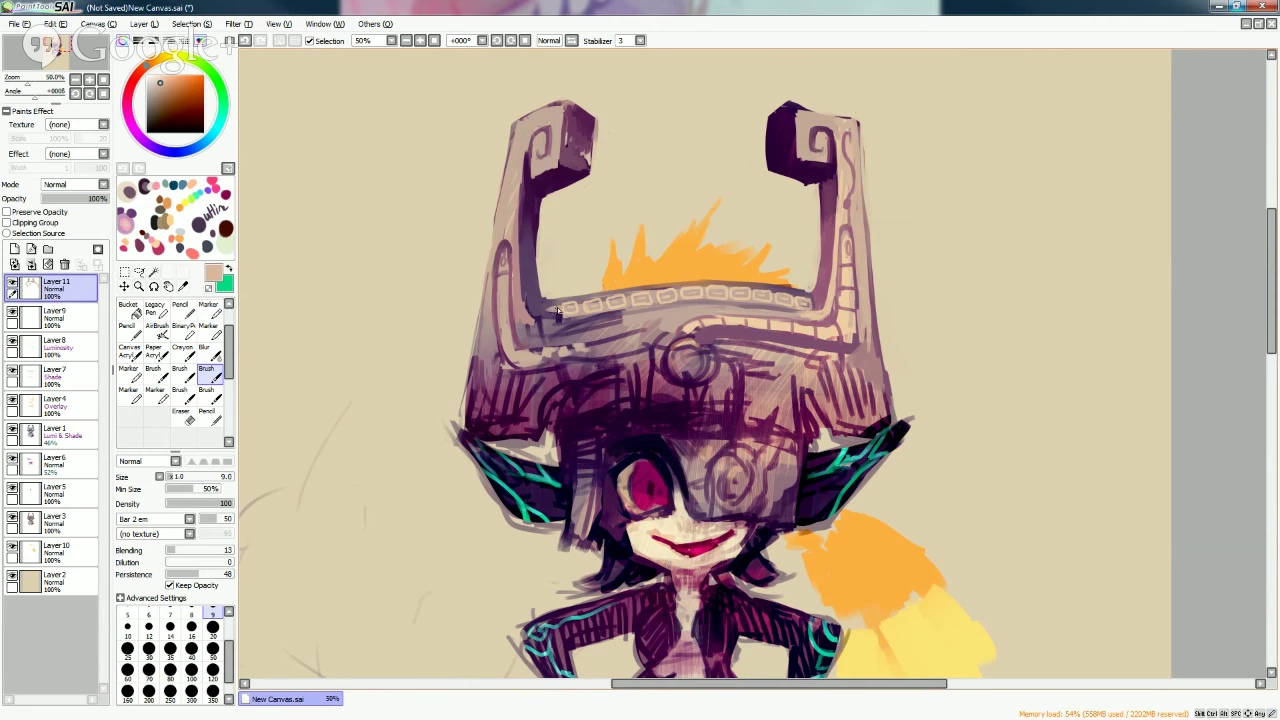
{"action": "left_click", "coordinate": [540, 310], "text": "alt"}
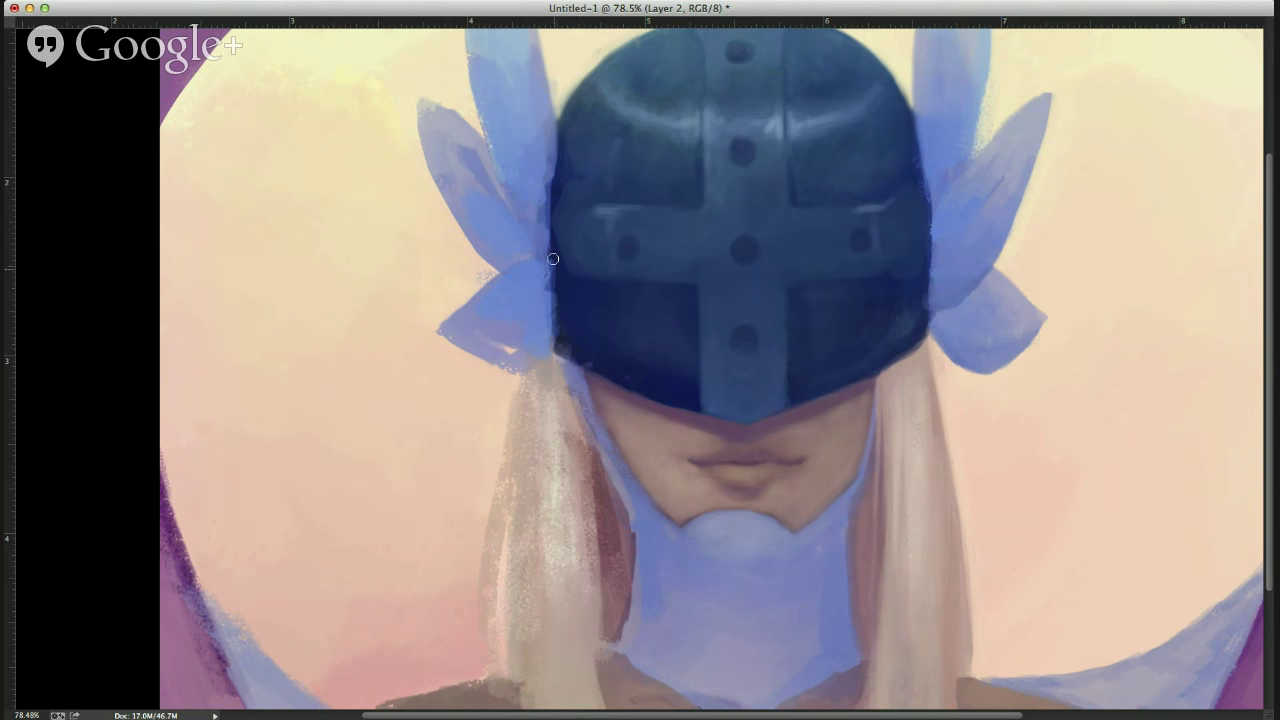
In Photoshop, brush down the dark helmet's left edge on Layer 2.
{"action": "left_click_drag", "start_coordinate": [551, 260], "coordinate": [560, 339]}
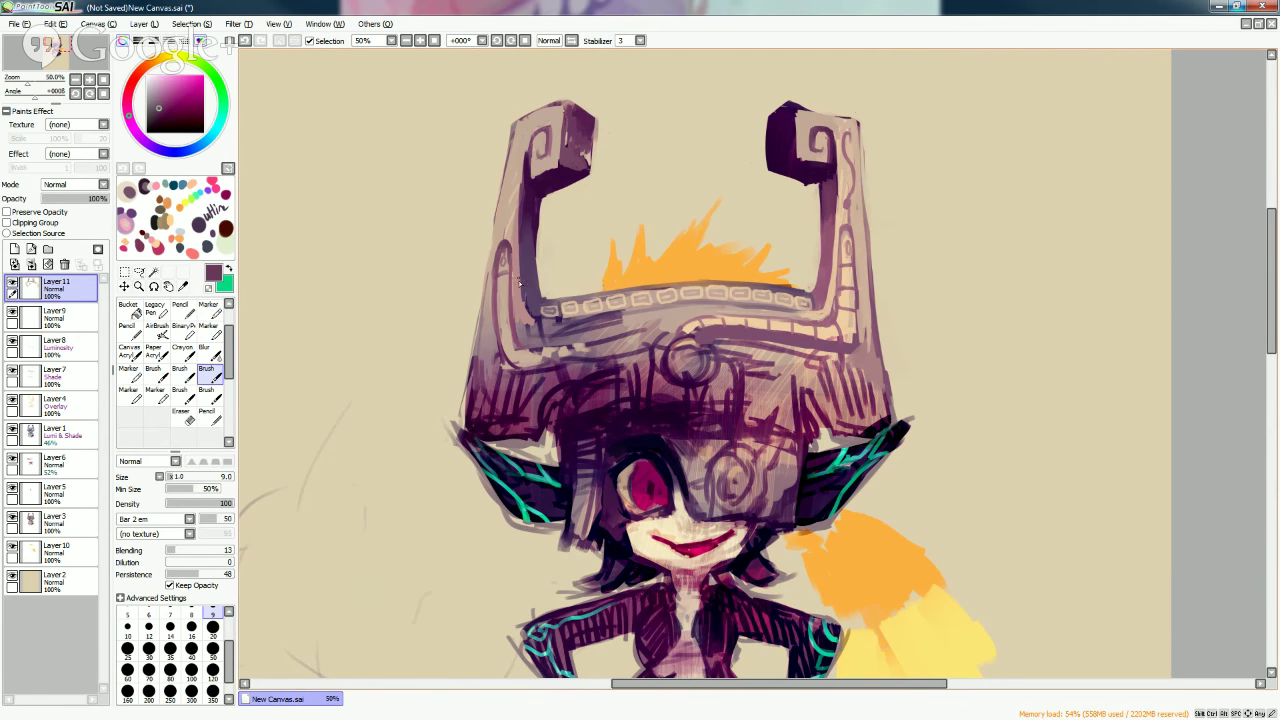
In PaintTool SAI, extend the pale band along the left brim into a U-shaped hook below the forehead spiral, using sampled dusty mauve at brush size 20.
{"action": "left_click", "coordinate": [212, 627]}
{"action": "left_click", "coordinate": [499, 315], "text": "alt"}
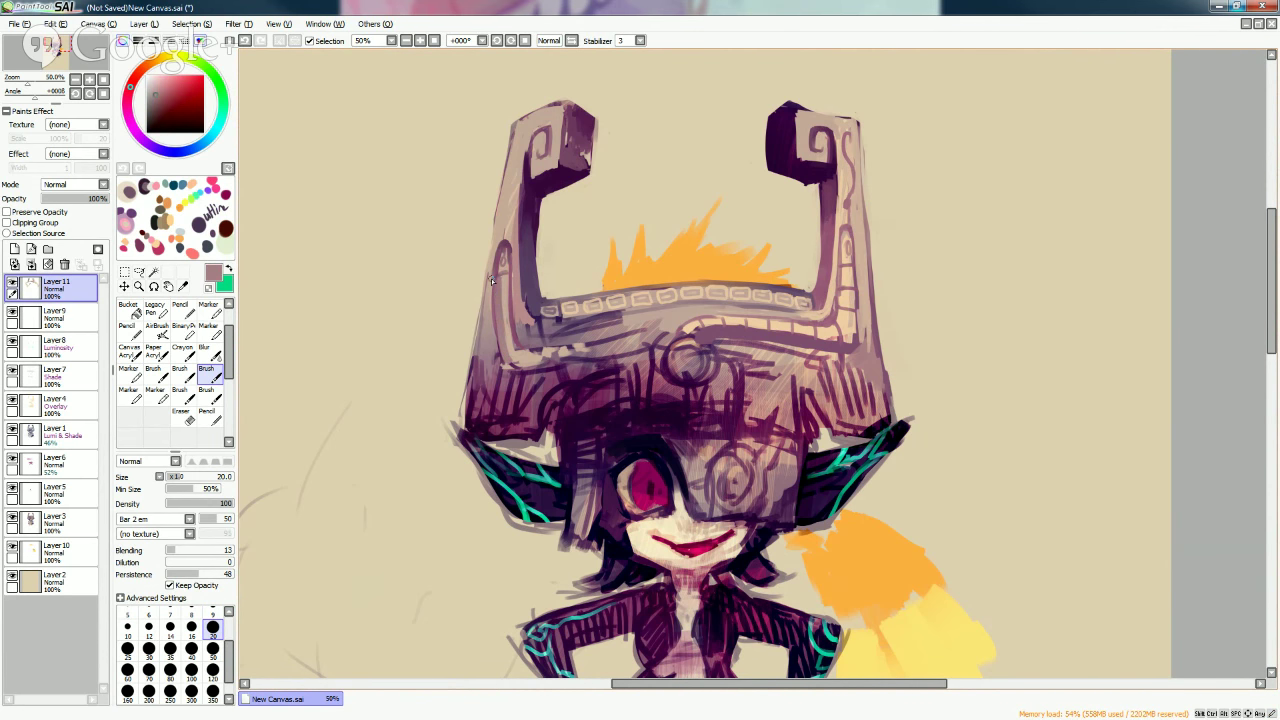
{"action": "left_click_drag", "start_coordinate": [503, 352], "coordinate": [543, 365]}
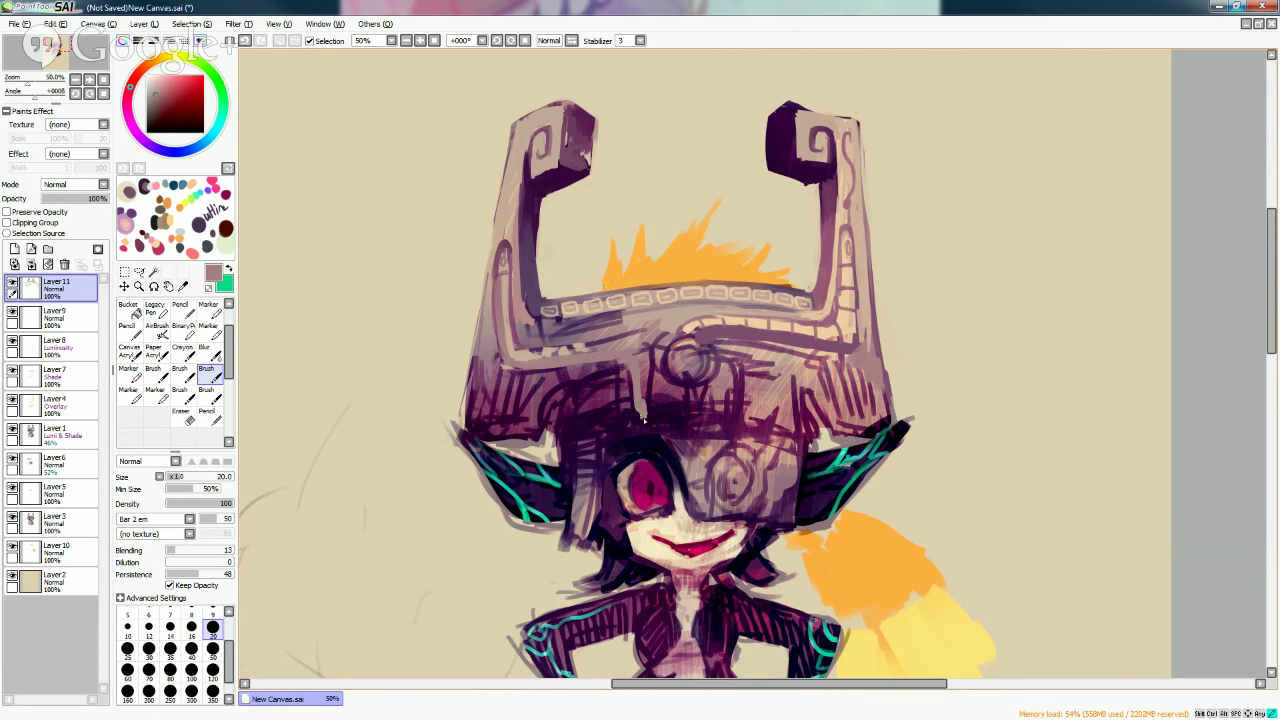
{"action": "mouse_move", "coordinate": [648, 420]}
{"action": "left_mouse_down"}
{"action": "mouse_move", "coordinate": [694, 430]}
{"action": "mouse_move", "coordinate": [690, 380]}
{"action": "left_mouse_up"}
{"action": "left_click_drag", "start_coordinate": [688, 426], "coordinate": [686, 376]}
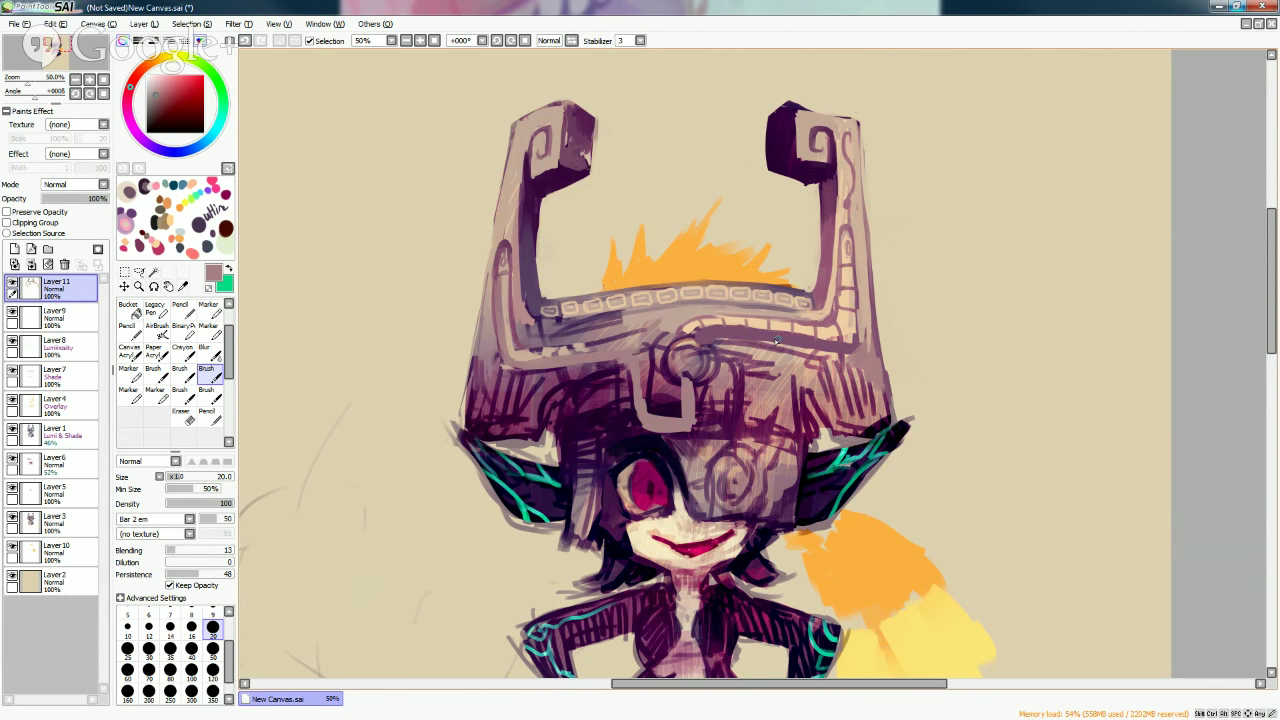
Paint over the sketch lines left of the U-shaped hook with sampled plum and define the recess's edges.
{"action": "left_click", "coordinate": [626, 375], "text": "alt"}
{"action": "left_click", "coordinate": [628, 391], "text": "alt"}
{"action": "mouse_move", "coordinate": [626, 392]}
{"action": "left_mouse_down"}
{"action": "mouse_move", "coordinate": [592, 412]}
{"action": "mouse_move", "coordinate": [628, 420]}
{"action": "mouse_move", "coordinate": [566, 409]}
{"action": "left_mouse_up"}
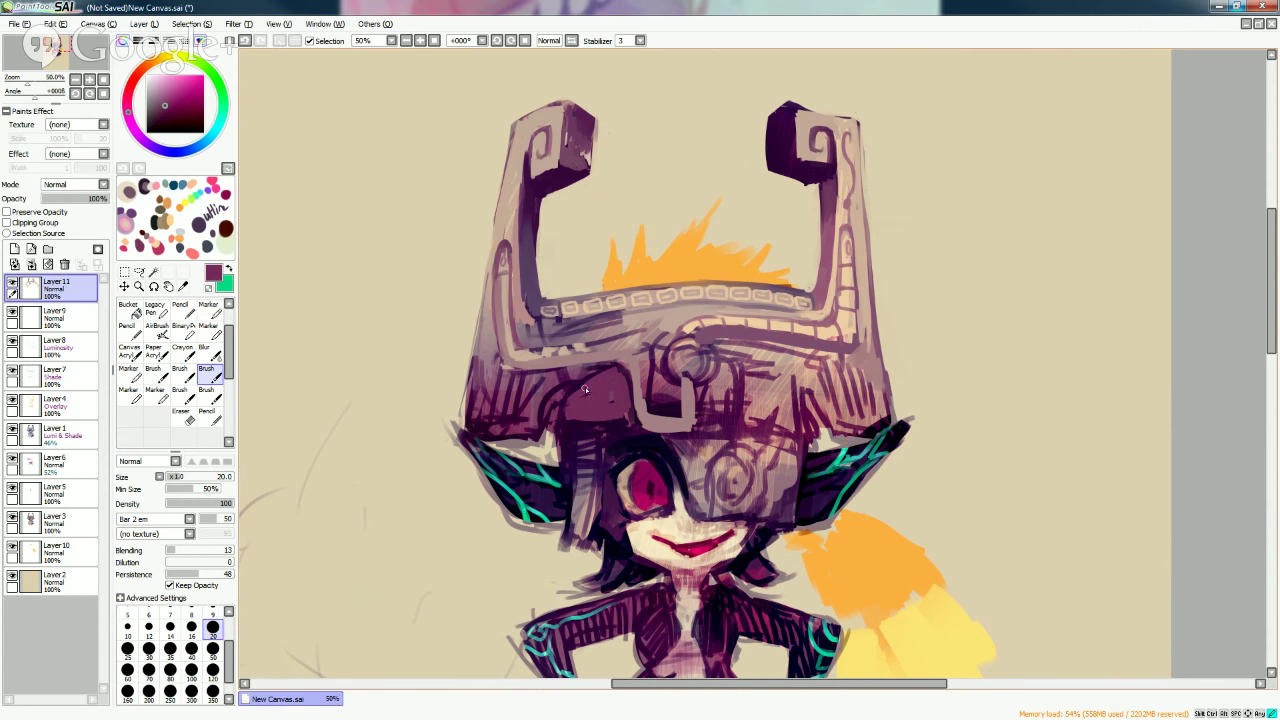
{"action": "left_click", "coordinate": [573, 396], "text": "alt"}
{"action": "mouse_move", "coordinate": [573, 388]}
{"action": "left_mouse_down"}
{"action": "mouse_move", "coordinate": [608, 386]}
{"action": "mouse_move", "coordinate": [632, 424]}
{"action": "left_mouse_up"}
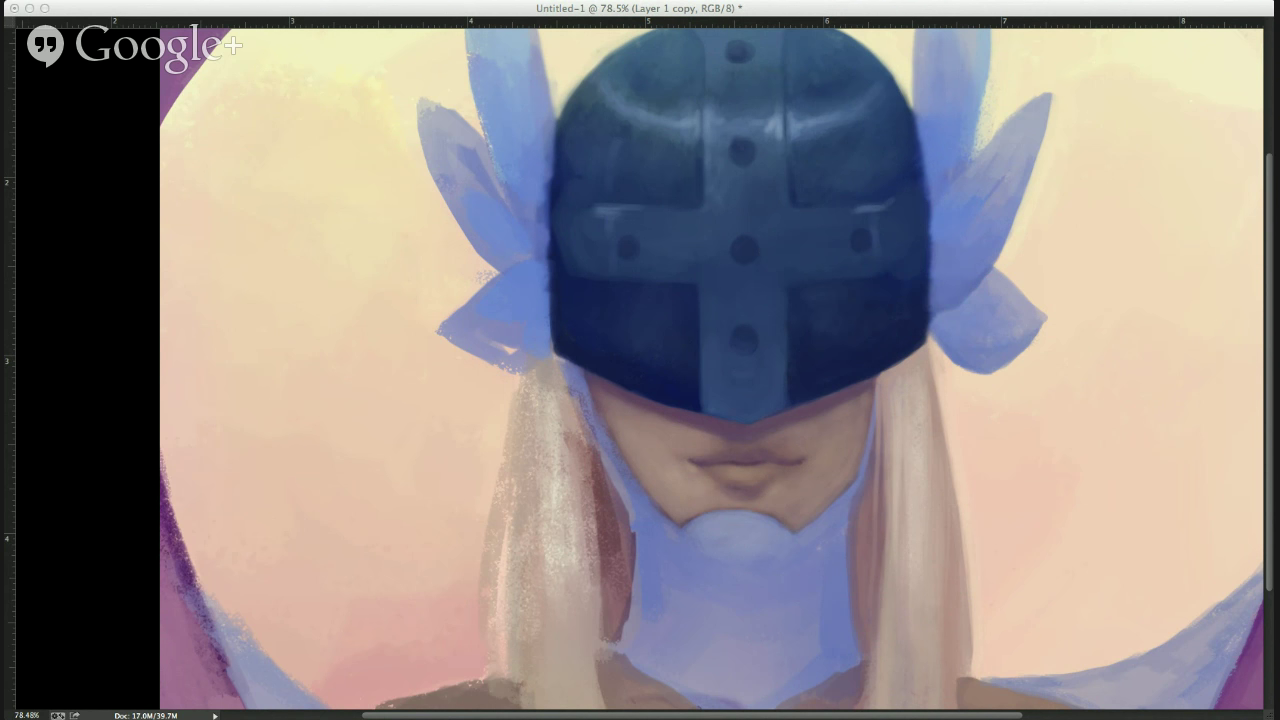
In Photoshop, dab the brush on the helmet's lower central area on Layer 1 copy.
{"action": "left_click", "coordinate": [765, 378]}
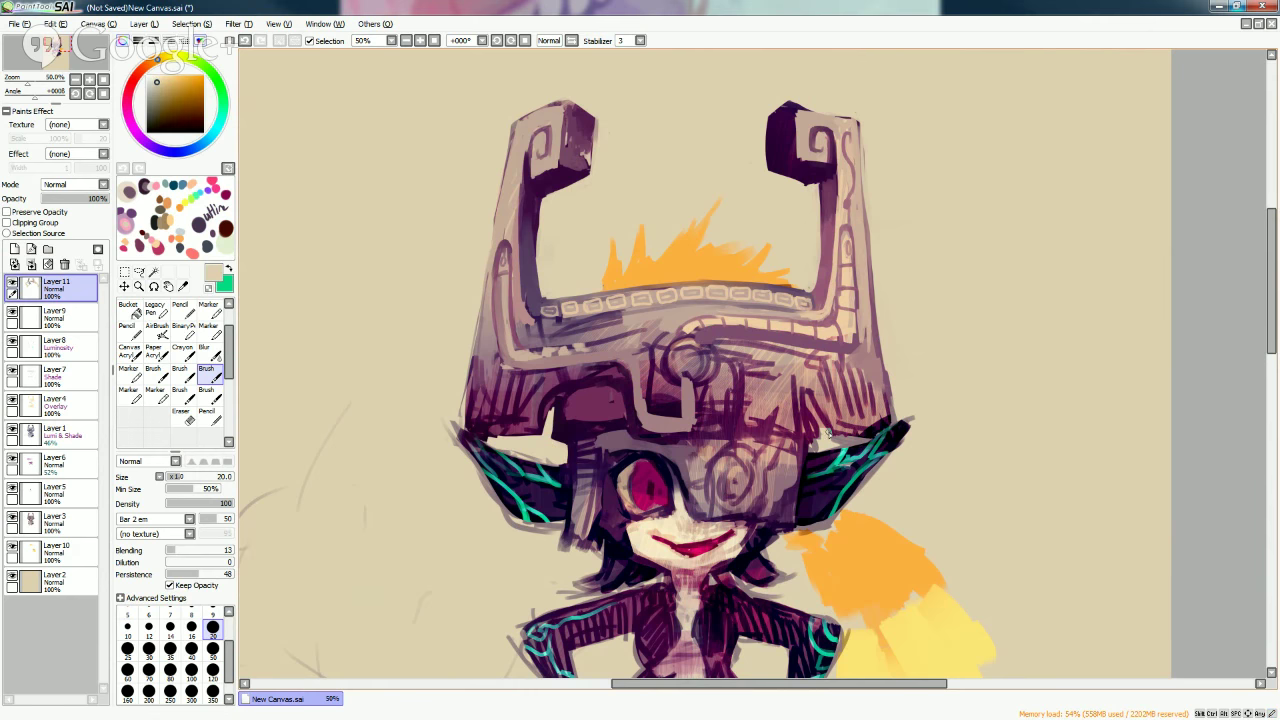
In PaintTool SAI, fill the gap above the right ear with hair orange, edge it in dark plum and sample background beige beside the right horn.
{"action": "left_click", "coordinate": [726, 260], "text": "alt"}
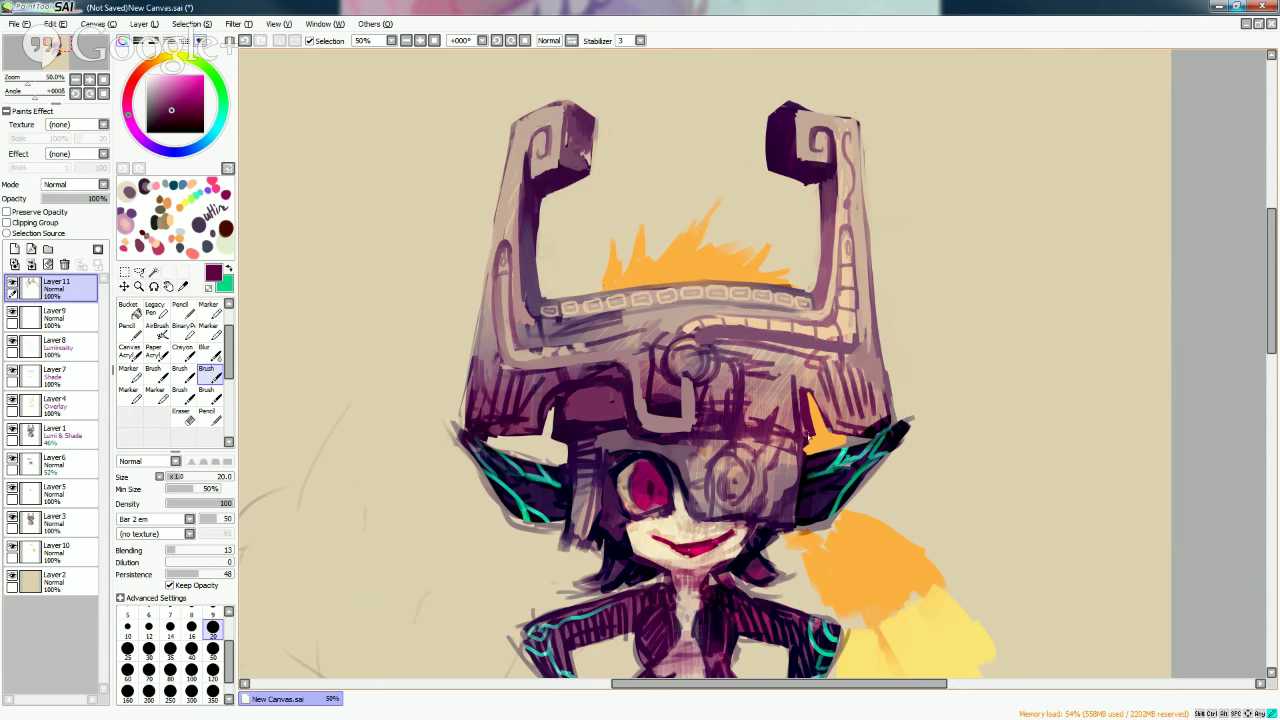
{"action": "left_click", "coordinate": [800, 425], "text": "alt"}
{"action": "left_click", "coordinate": [806, 422], "text": "alt"}
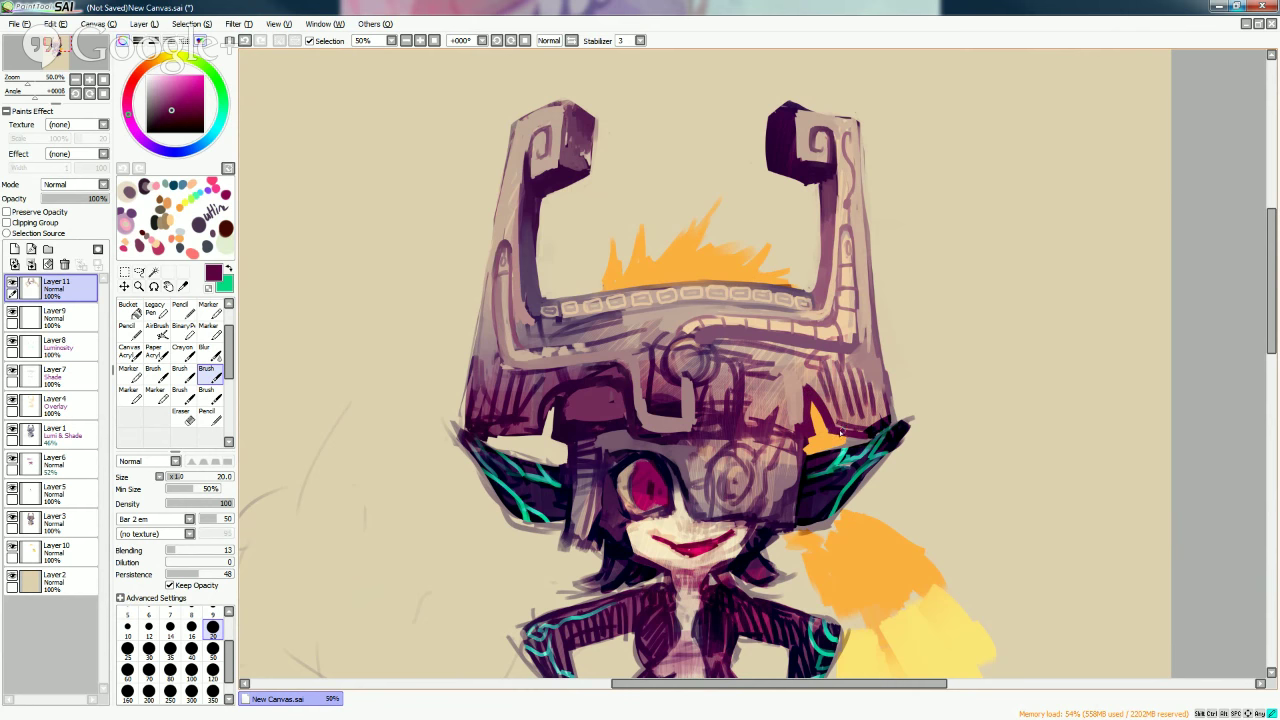
{"action": "left_click", "coordinate": [865, 190], "text": "alt"}
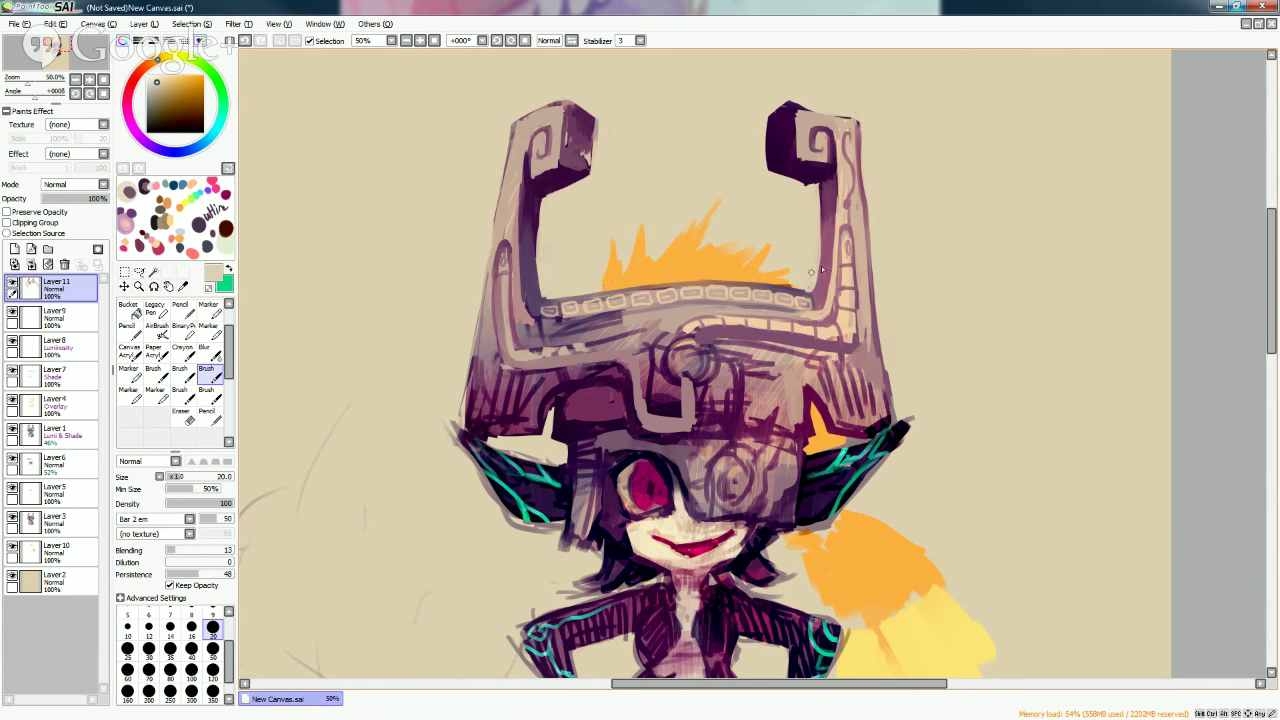
Smooth the headpiece surface below the blocked band with sampled dusty mauve at brush size 50.
{"action": "left_click", "coordinate": [213, 648]}
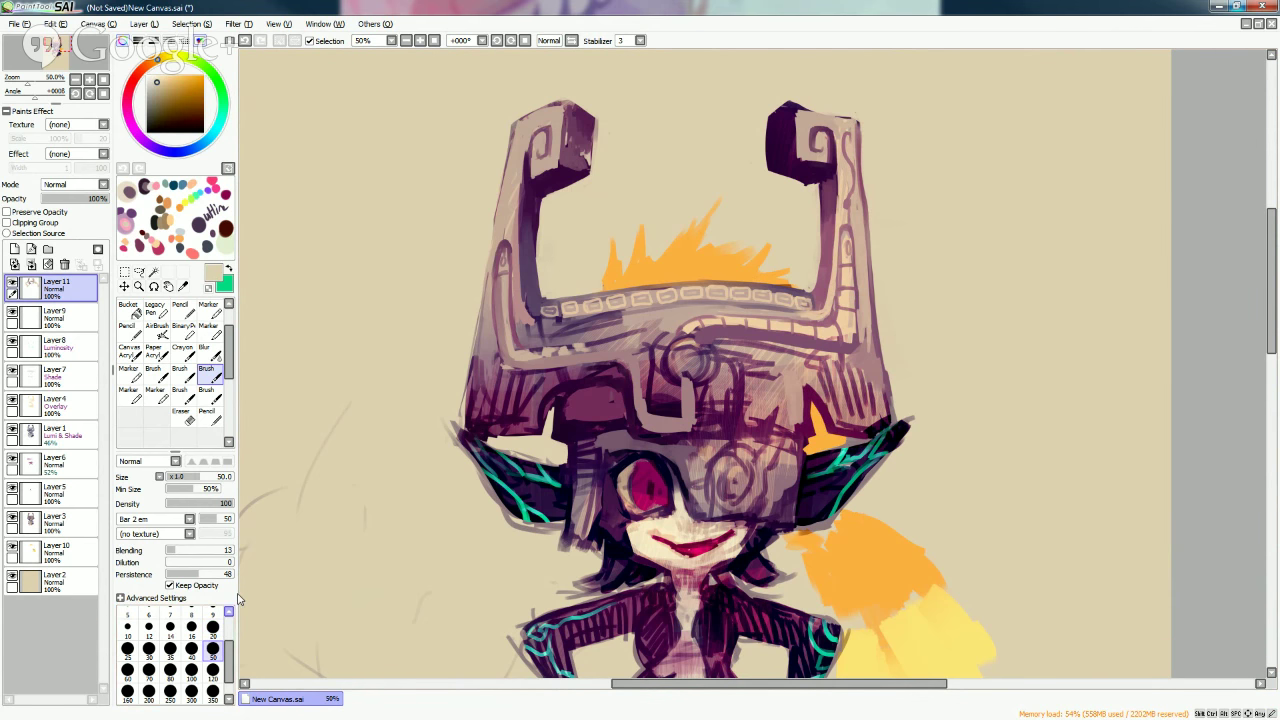
{"action": "left_click", "coordinate": [640, 330], "text": "alt"}
{"action": "mouse_move", "coordinate": [655, 330]}
{"action": "left_mouse_down"}
{"action": "mouse_move", "coordinate": [585, 334]}
{"action": "mouse_move", "coordinate": [630, 316]}
{"action": "left_mouse_up"}
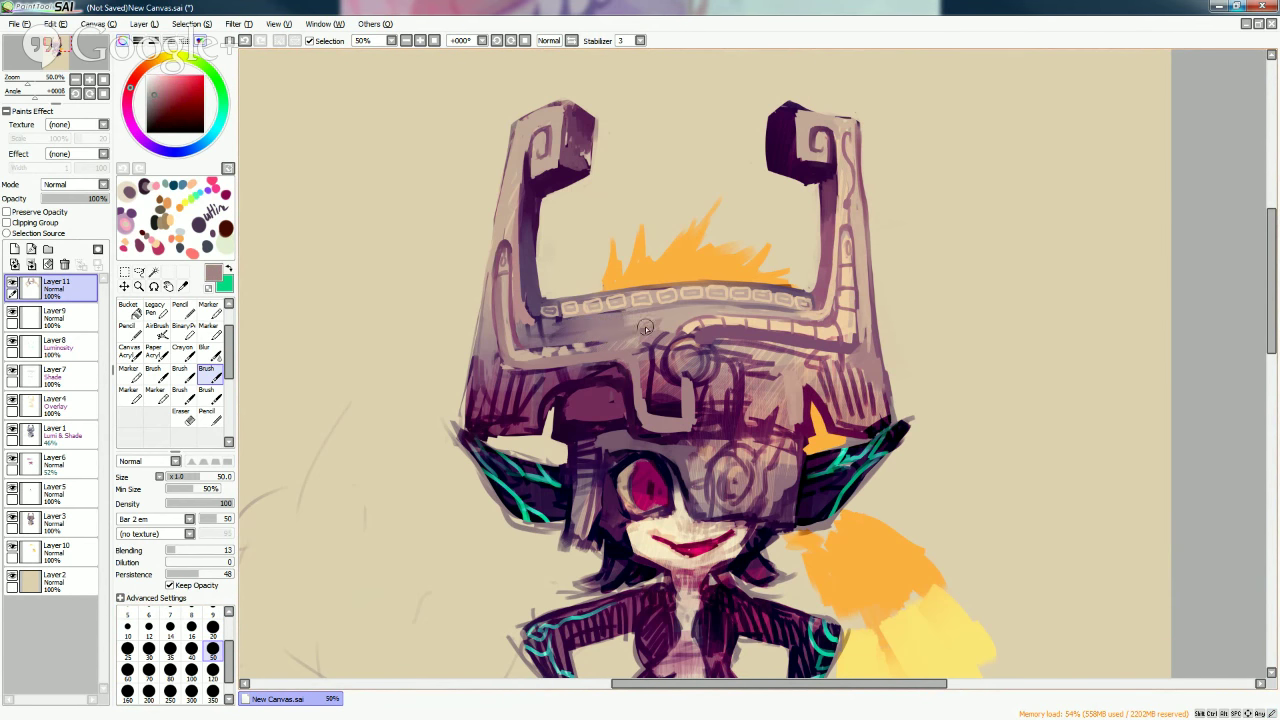
Detail the left pale band with segment divisions at brush size 20 and trim the headpiece's outer left edge with background beige.
{"action": "left_click", "coordinate": [213, 627]}
{"action": "left_click", "coordinate": [527, 358], "text": "alt"}
{"action": "left_click_drag", "start_coordinate": [530, 352], "coordinate": [602, 343]}
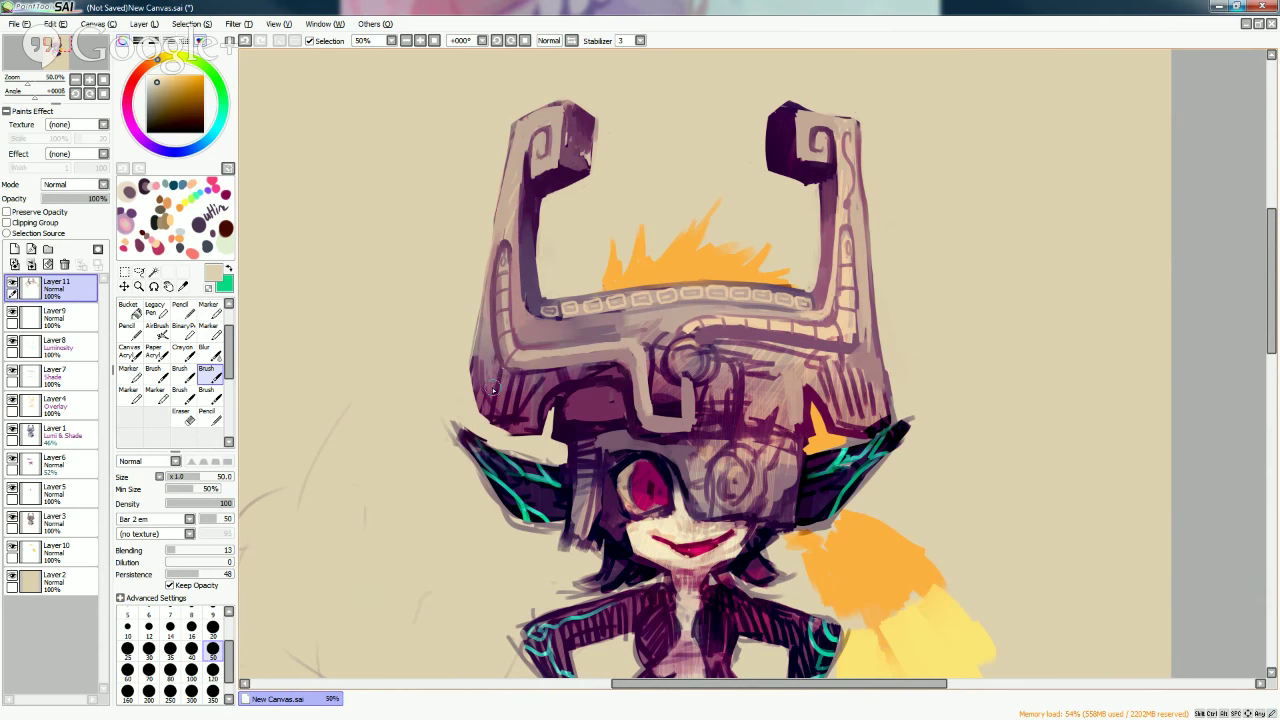
Cover the hatching on the headpiece's lower left flap with sampled muted plum at brush size 50.
{"action": "left_click", "coordinate": [485, 406], "text": "alt"}
{"action": "left_click", "coordinate": [484, 404], "text": "alt"}
{"action": "left_click_drag", "start_coordinate": [485, 412], "coordinate": [525, 436]}
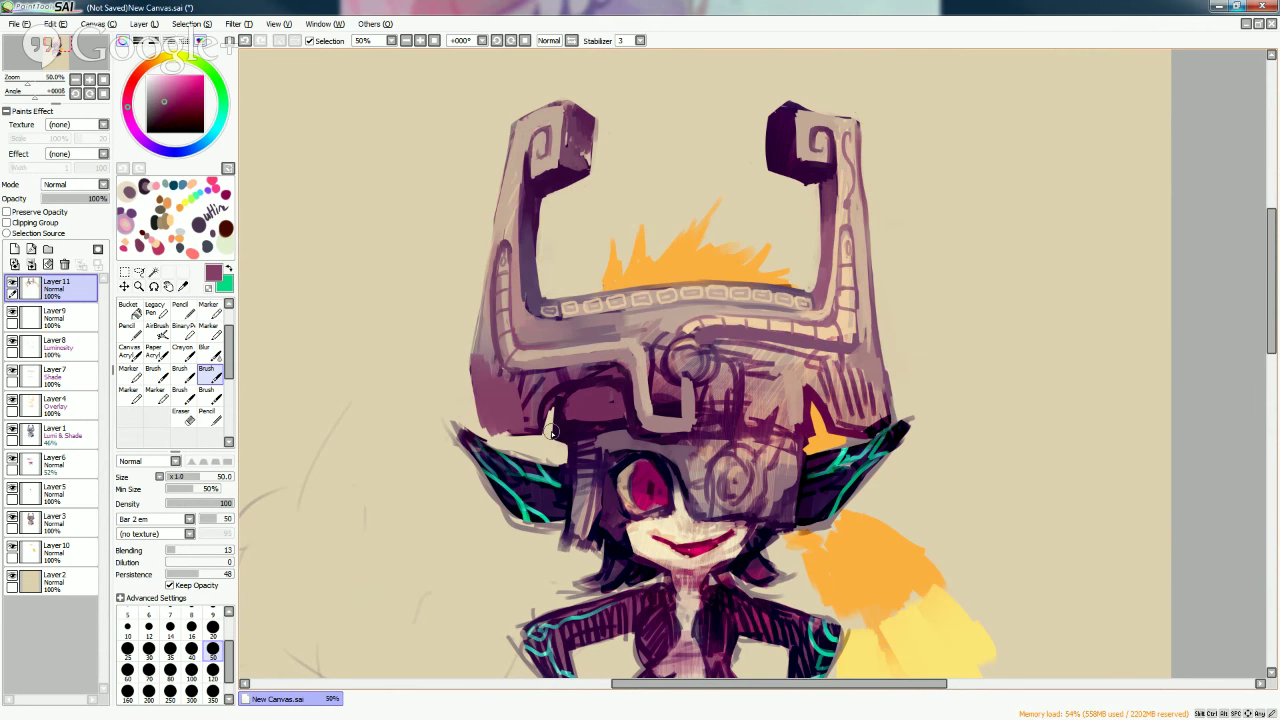
Blend sampled mauve and plum across the lower left flap and reduce the brush to size 9 to clean up its outline.
{"action": "left_click", "coordinate": [480, 345], "text": "alt"}
{"action": "left_click", "coordinate": [480, 345], "text": "alt"}
{"action": "left_click", "coordinate": [514, 395], "text": "alt"}
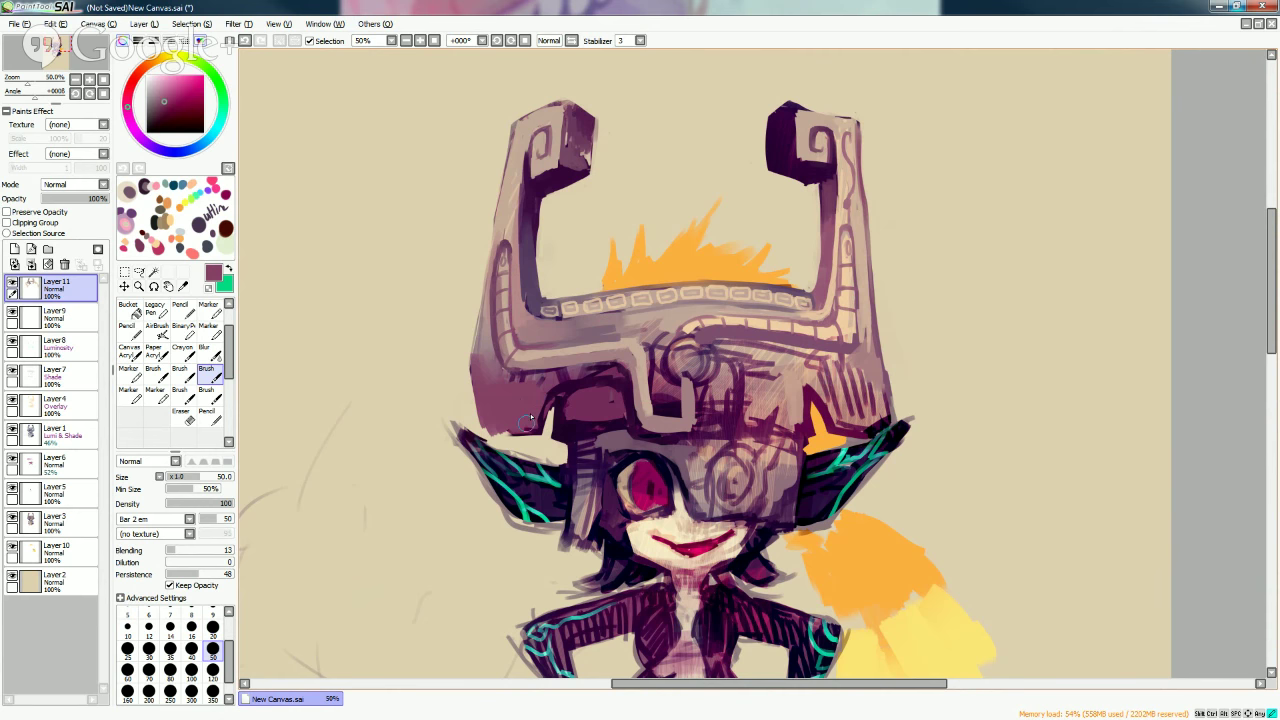
{"action": "left_click_drag", "start_coordinate": [490, 366], "coordinate": [500, 402]}
{"action": "key", "text": "bracketleft"}
{"action": "key", "text": "bracketleft"}
{"action": "key", "text": "bracketleft"}
{"action": "key", "text": "bracketleft"}
{"action": "key", "text": "bracketleft"}
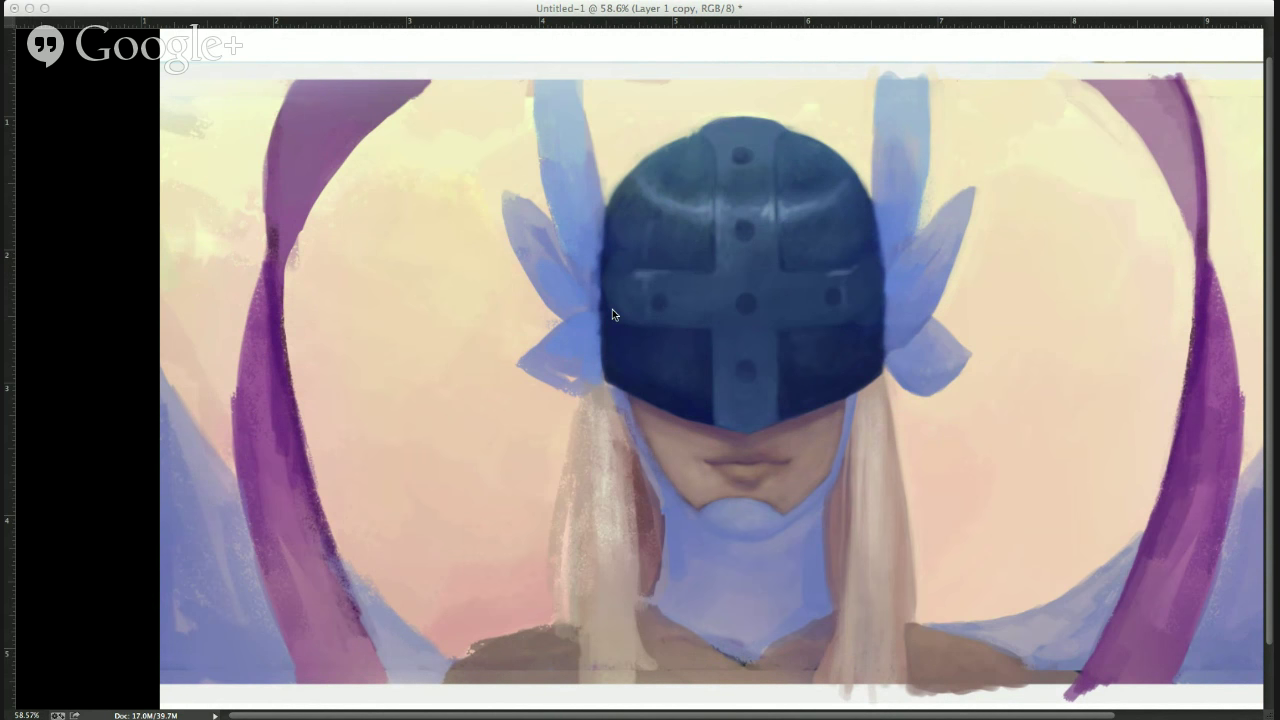
In Photoshop, dab the brush at the left side of the helmeted figure's face on Layer 1 copy.
{"action": "left_click", "coordinate": [639, 437]}
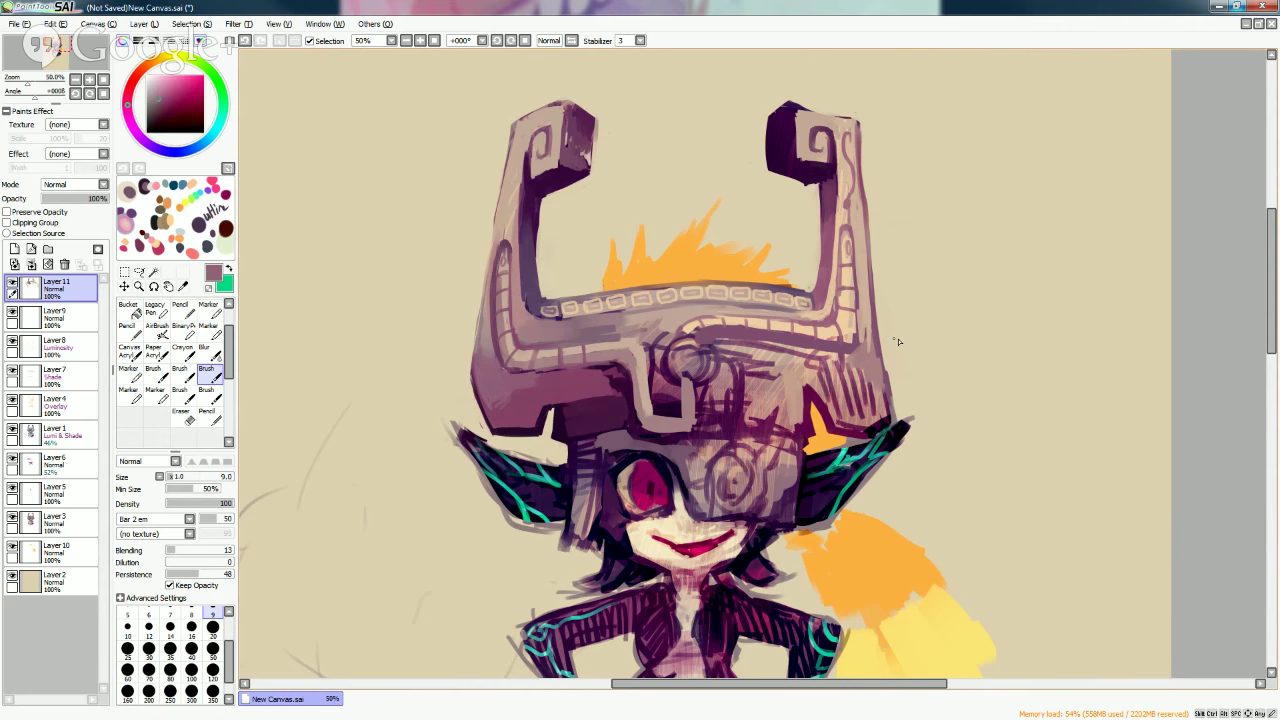
In PaintTool SAI, soften the lower left flap's upper area toward the hook with dusty mauve at brush size 40.
{"action": "left_click", "coordinate": [191, 648]}
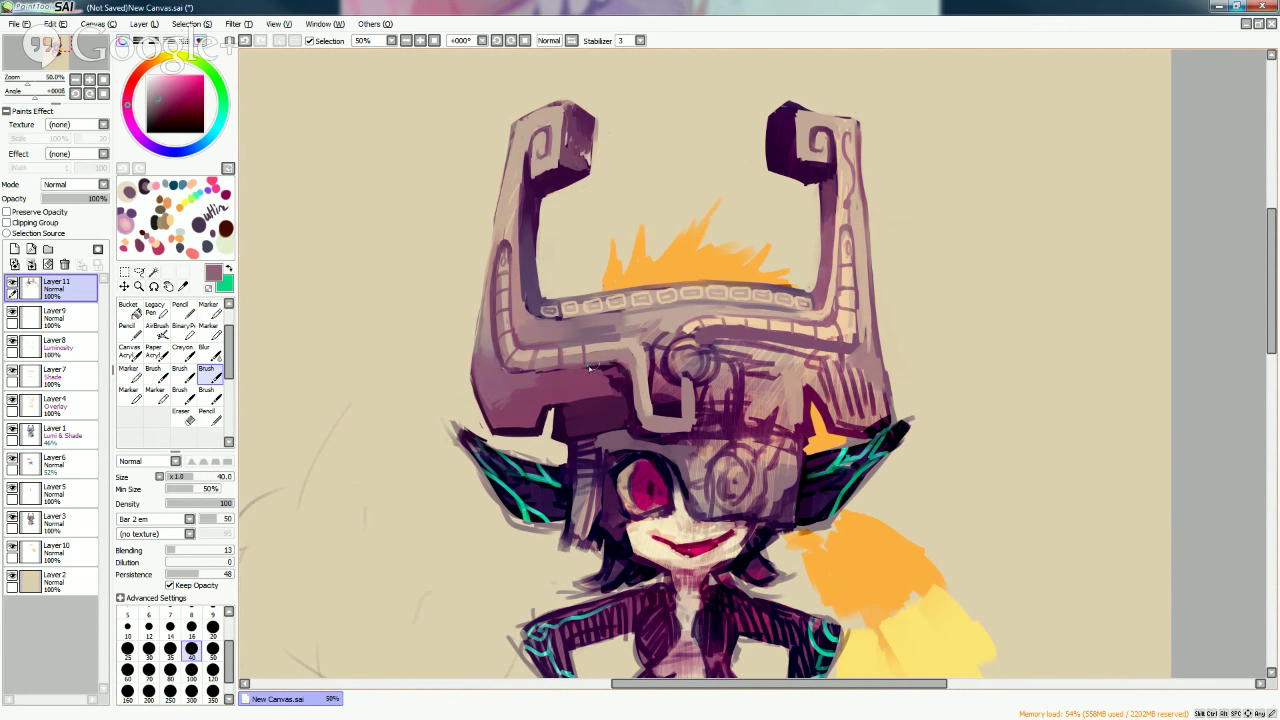
{"action": "left_click_drag", "start_coordinate": [530, 405], "coordinate": [637, 367]}
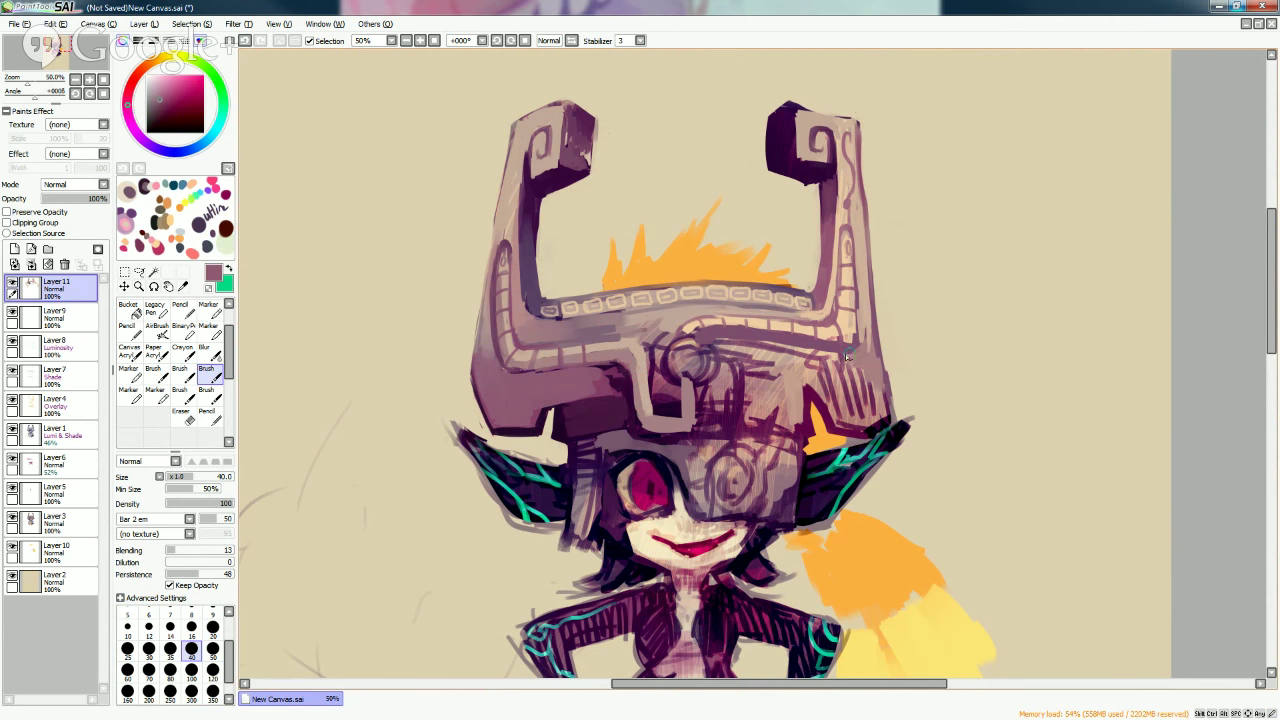
{"action": "left_click", "coordinate": [620, 368], "text": "alt"}
Outline the lower edge of the left segmented band and the U-shaped hook in sampled dark purple at brush size 20.
{"action": "left_click", "coordinate": [212, 627]}
{"action": "left_click", "coordinate": [612, 308], "text": "alt"}
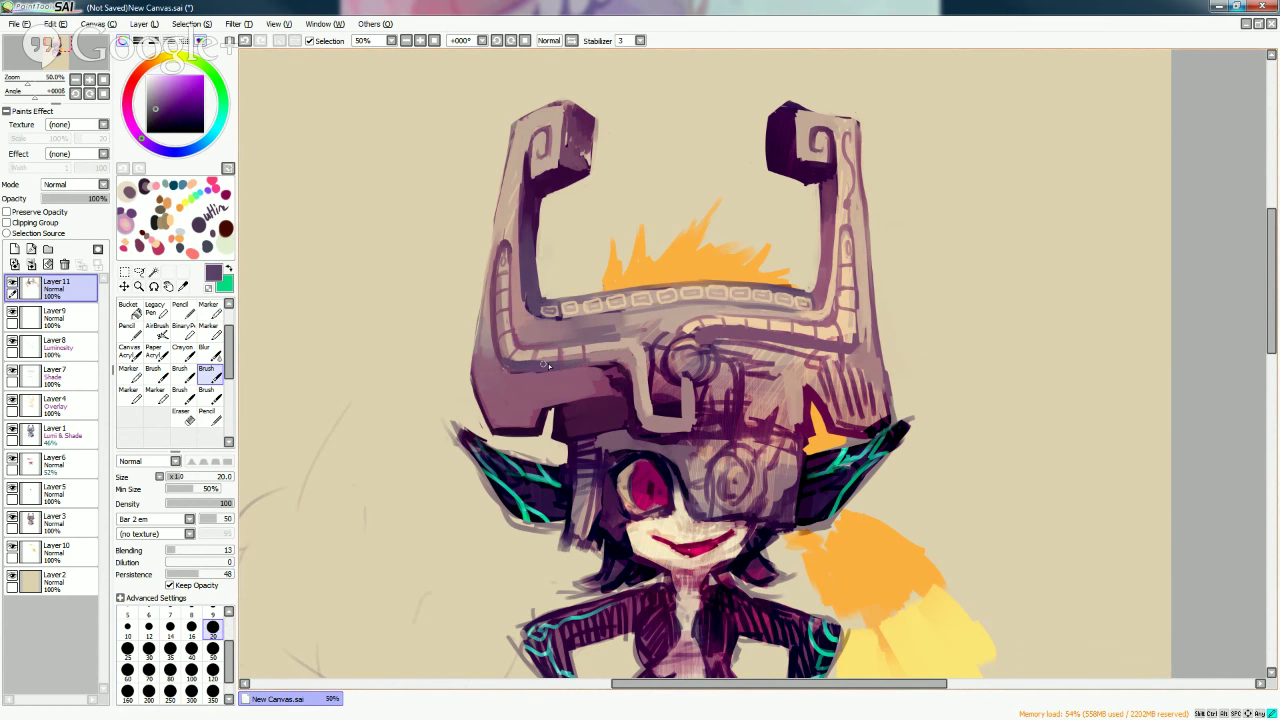
{"action": "left_click", "coordinate": [580, 360], "text": "alt"}
{"action": "left_click", "coordinate": [607, 363], "text": "alt"}
{"action": "mouse_move", "coordinate": [594, 358]}
{"action": "left_mouse_down"}
{"action": "mouse_move", "coordinate": [625, 366]}
{"action": "mouse_move", "coordinate": [647, 424]}
{"action": "left_mouse_up"}
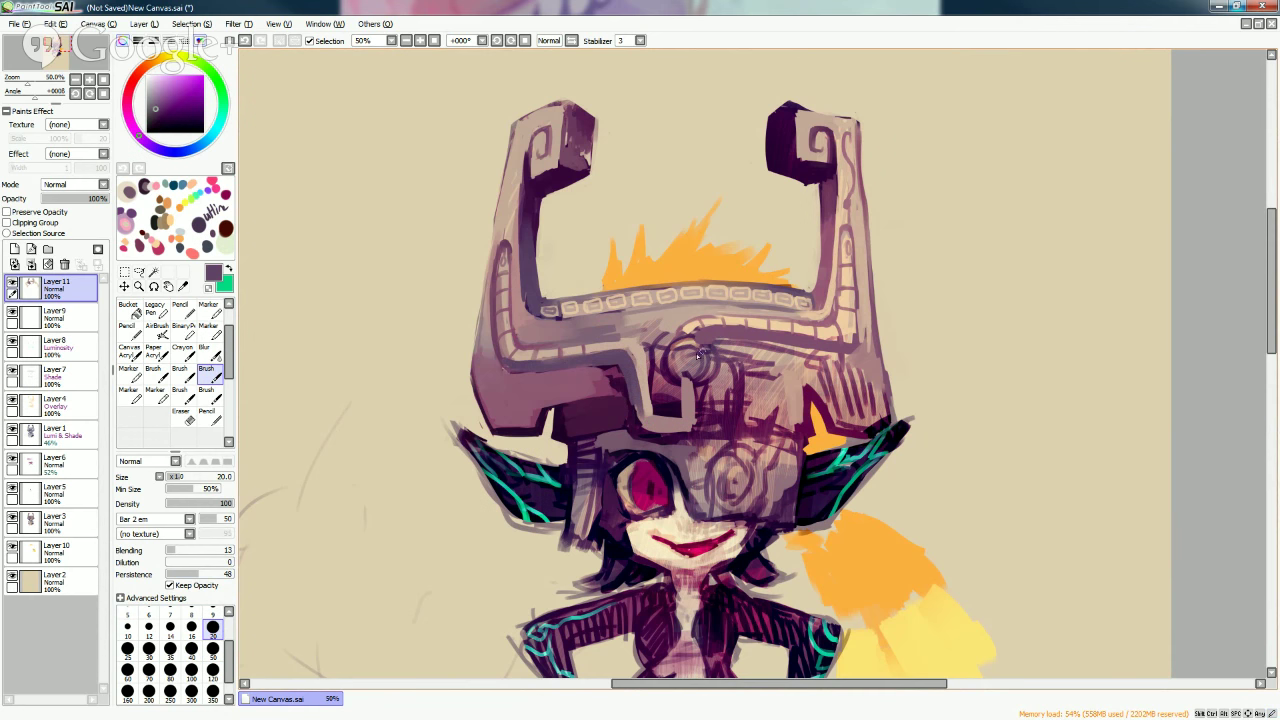
Blend sampled mauve and dusty pink over the headpiece's centre between the upper band and the hook at brush size 50.
{"action": "left_click", "coordinate": [213, 648]}
{"action": "left_click", "coordinate": [625, 323], "text": "alt"}
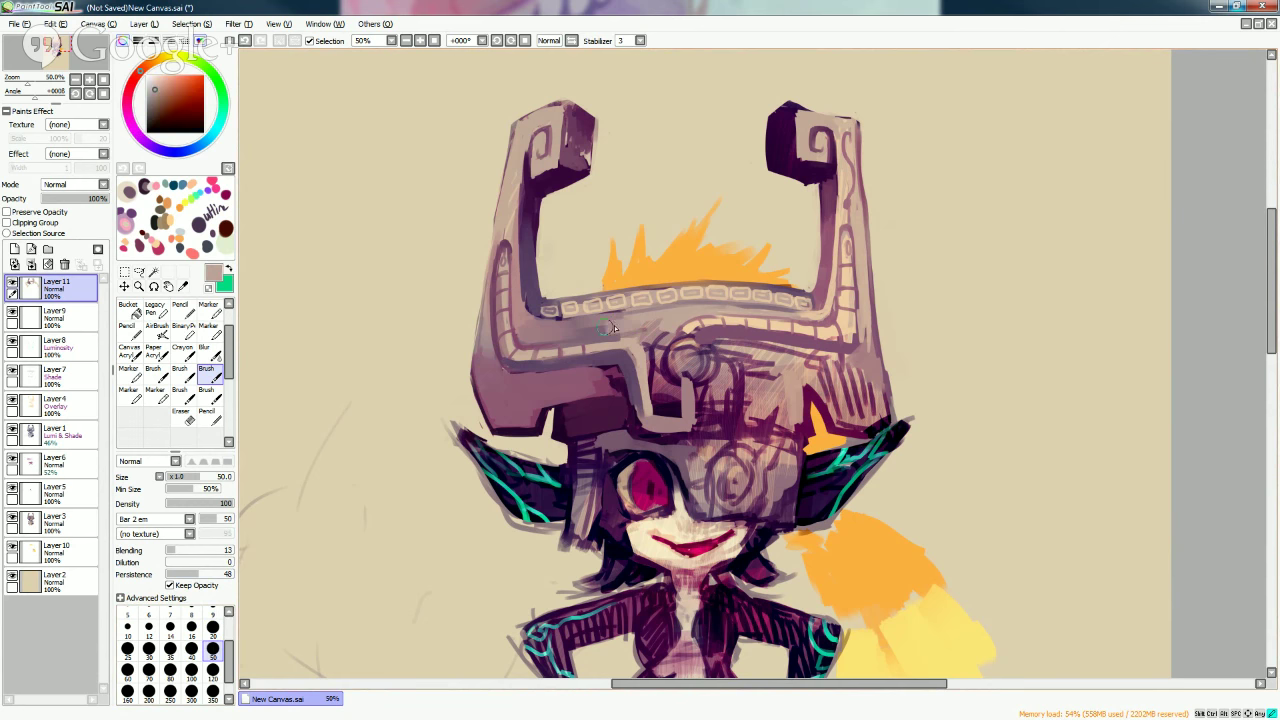
{"action": "left_click", "coordinate": [629, 317], "text": "alt"}
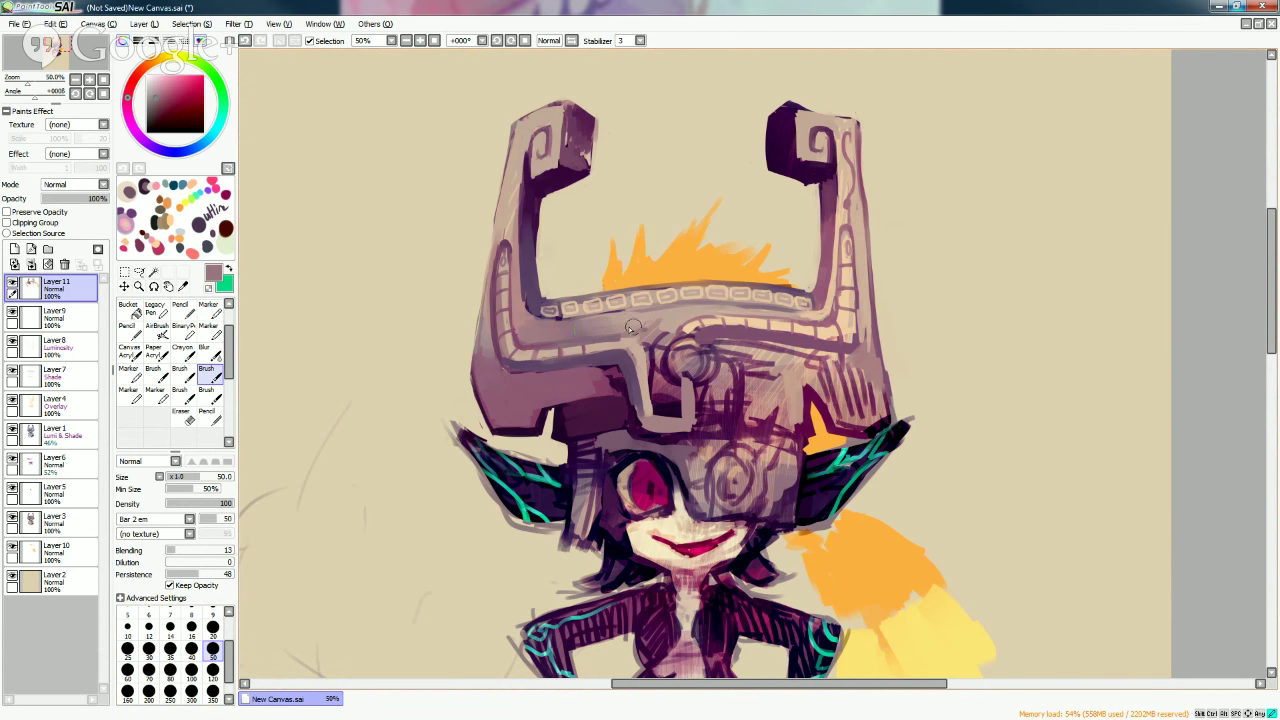
{"action": "left_click", "coordinate": [627, 323], "text": "alt"}
{"action": "left_click", "coordinate": [657, 366], "text": "alt"}
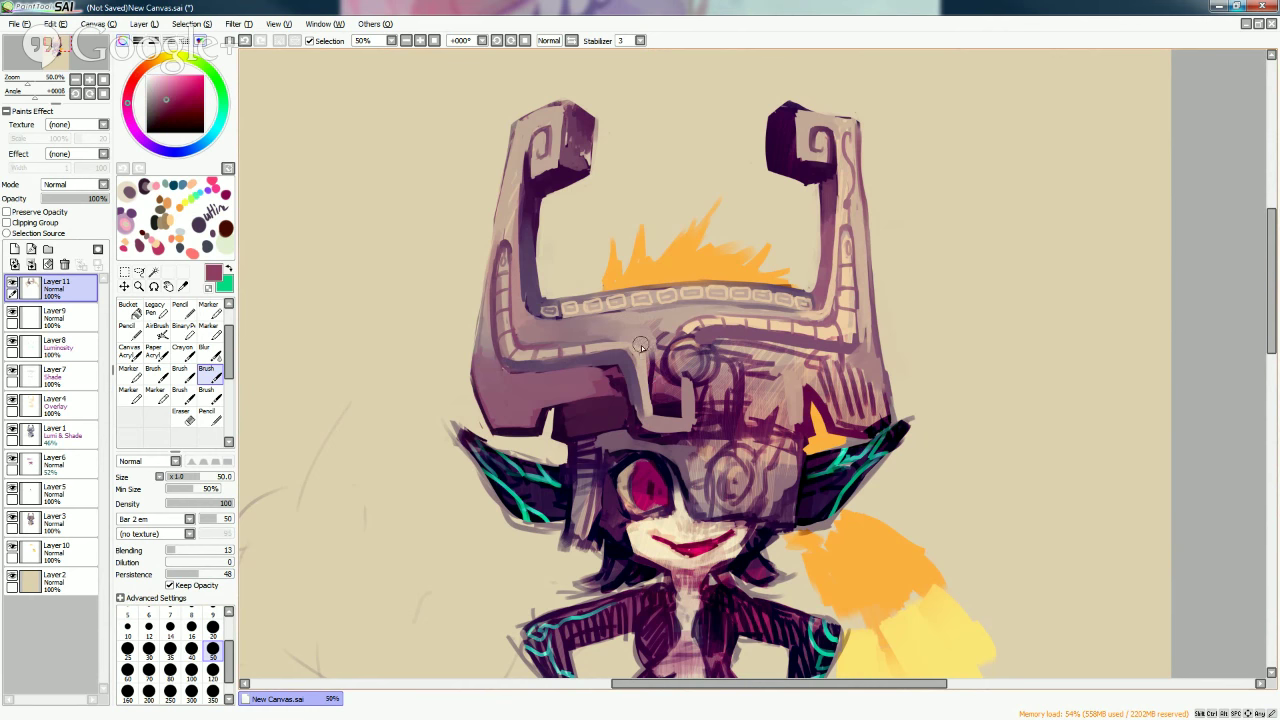
{"action": "left_click", "coordinate": [637, 329], "text": "alt"}
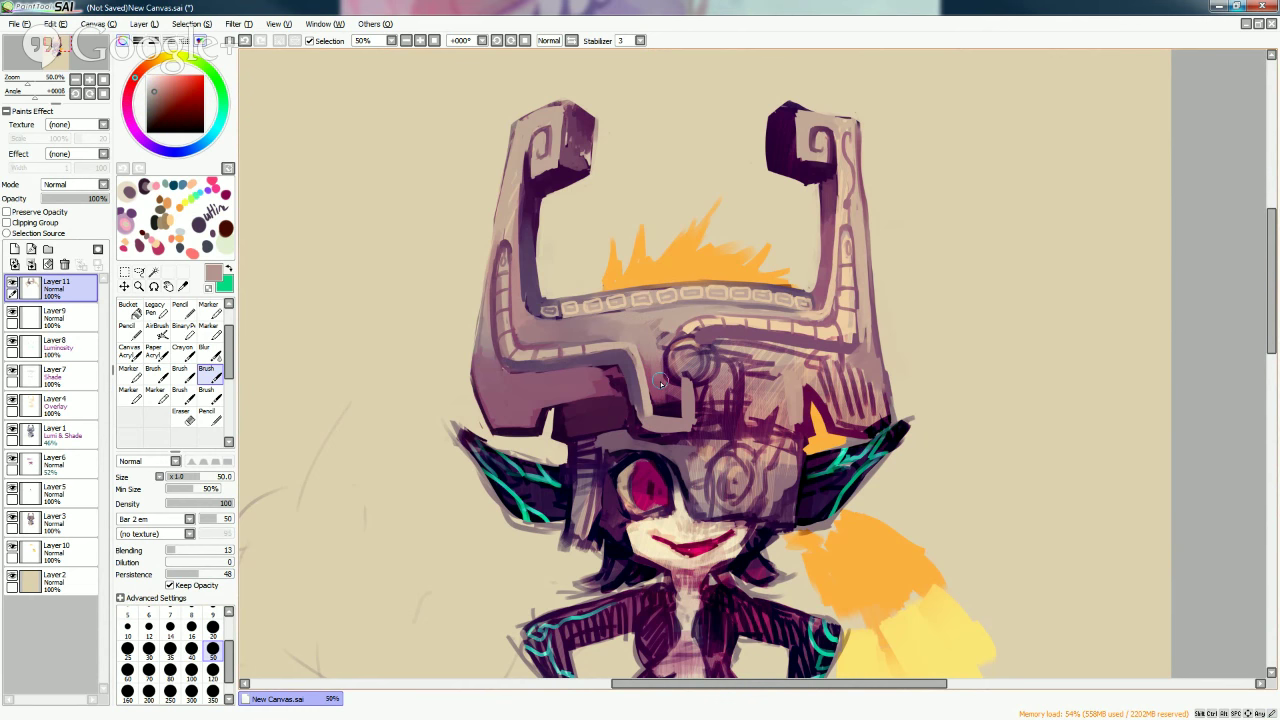
Paint over the sketch lines beneath the right segmented band with sampled dusty pink.
{"action": "left_click", "coordinate": [782, 364], "text": "alt"}
{"action": "left_click_drag", "start_coordinate": [716, 353], "coordinate": [840, 345]}
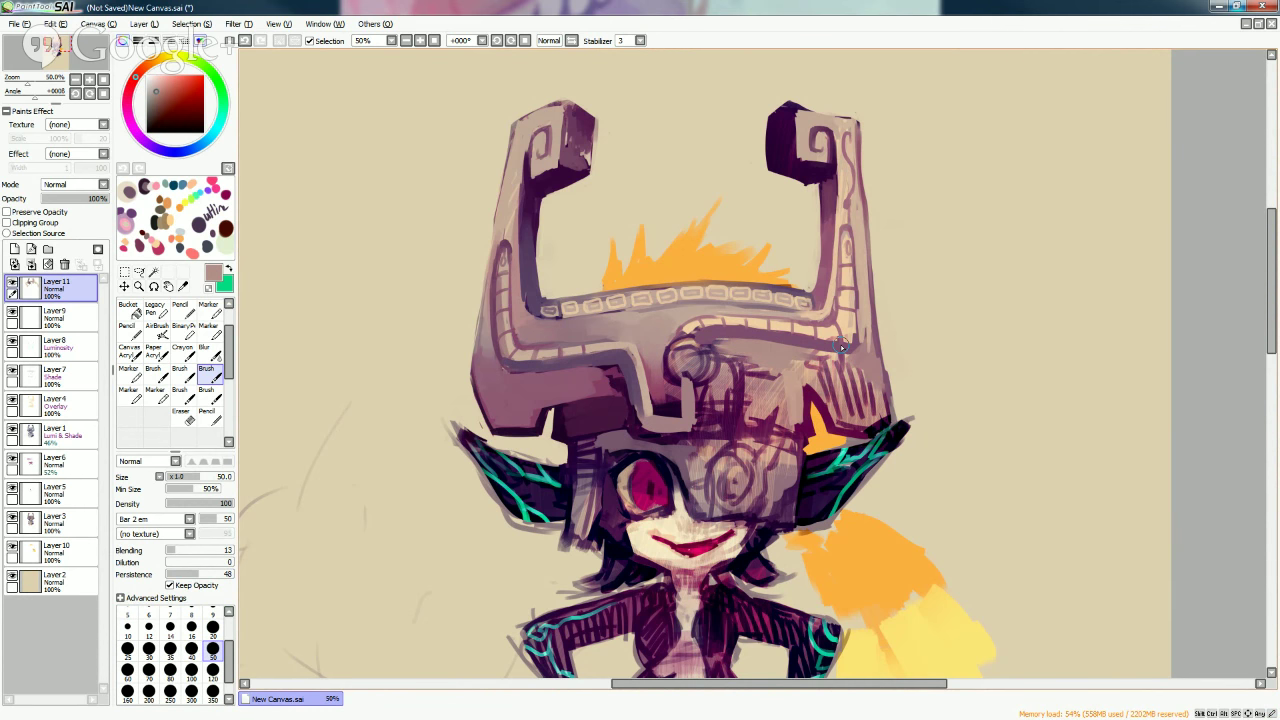
{"action": "left_click", "coordinate": [808, 364], "text": "alt"}
{"action": "left_click", "coordinate": [815, 370], "text": "alt"}
{"action": "left_click", "coordinate": [845, 360], "text": "alt"}
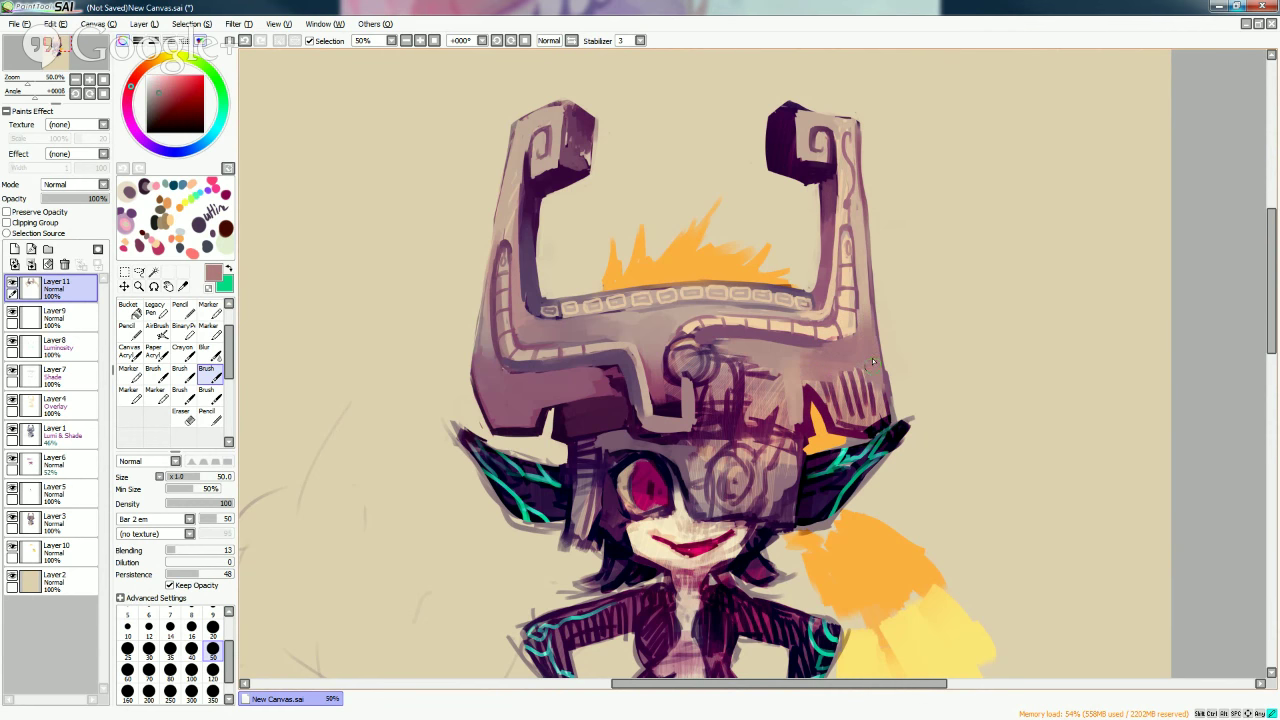
Fill the notch beside the right flap with dark plum and cover the flap's hatching with dusty pink.
{"action": "left_click", "coordinate": [812, 396], "text": "alt"}
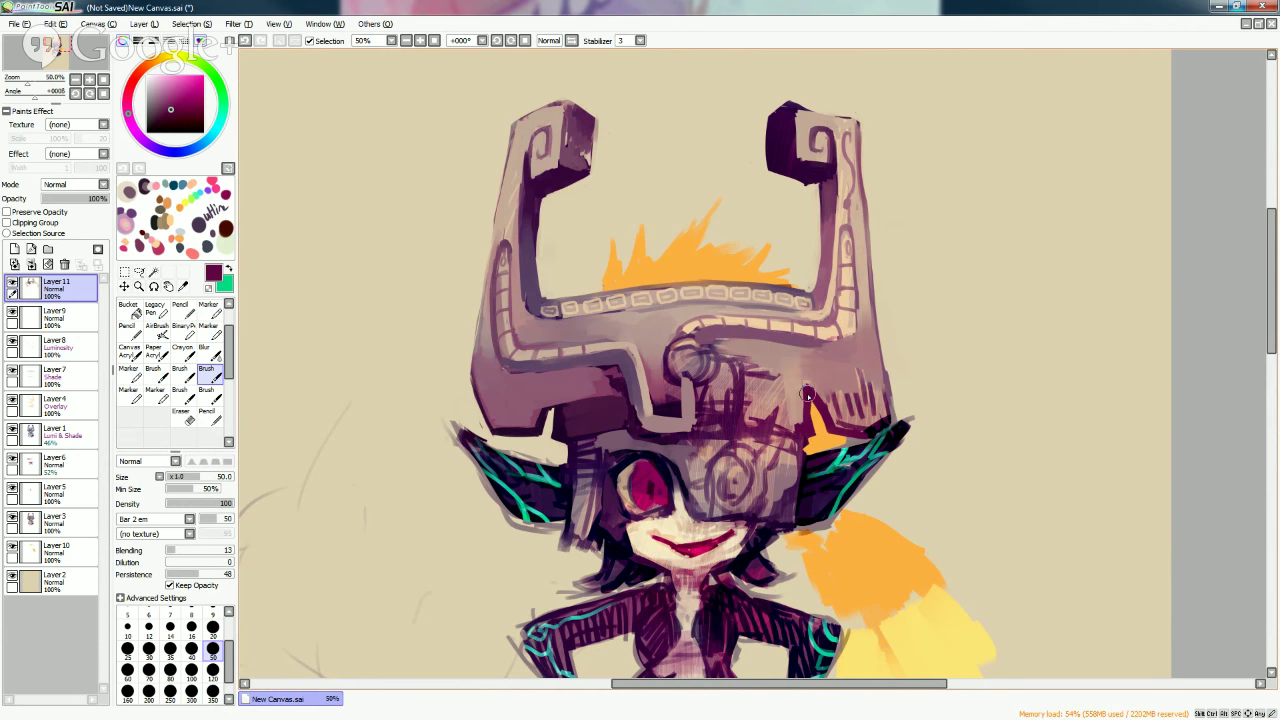
{"action": "mouse_move", "coordinate": [808, 395]}
{"action": "left_mouse_down"}
{"action": "mouse_move", "coordinate": [885, 353]}
{"action": "mouse_move", "coordinate": [832, 402]}
{"action": "left_mouse_up"}
{"action": "left_click", "coordinate": [858, 371], "text": "alt"}
{"action": "left_click_drag", "start_coordinate": [845, 392], "coordinate": [861, 416]}
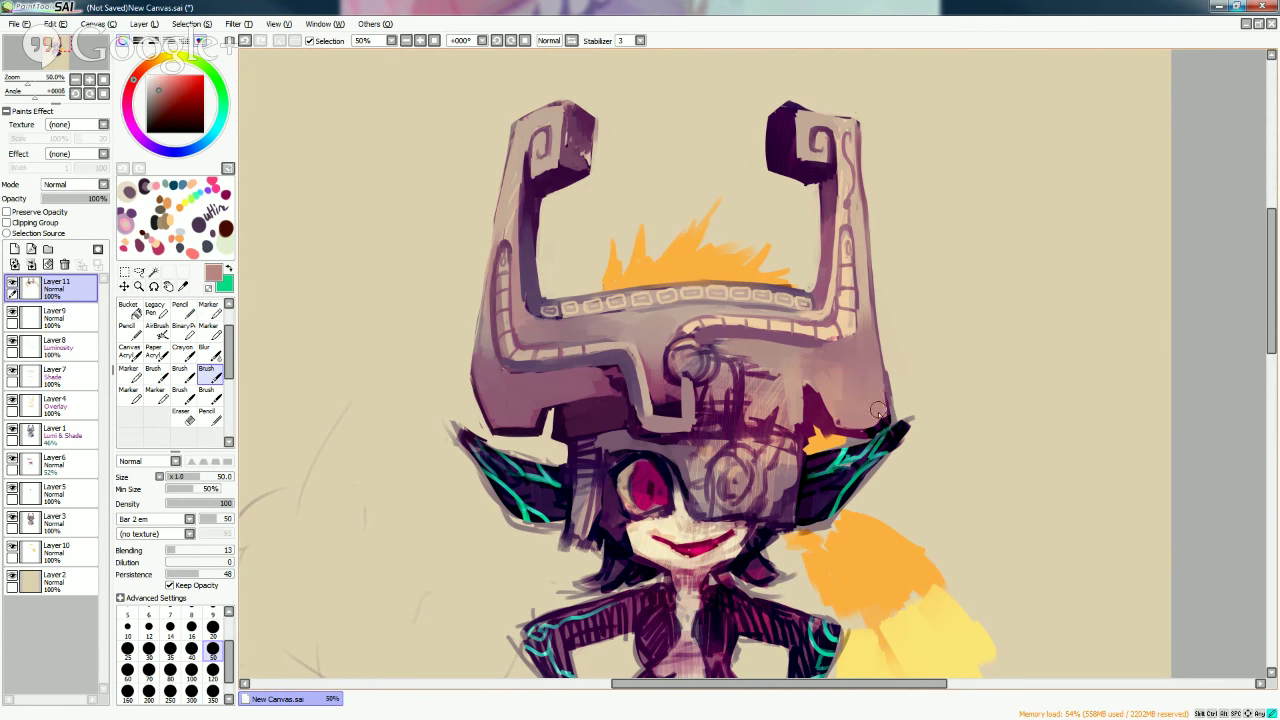
Trim the outer edges of both flaps with background beige at brush size 20, reshaping the right edge with dusty pink.
{"action": "key", "text": "bracketleft"}
{"action": "key", "text": "bracketleft"}
{"action": "key", "text": "bracketleft"}
{"action": "key", "text": "bracketleft"}
{"action": "key", "text": "bracketleft"}
{"action": "left_click", "coordinate": [909, 349], "text": "alt"}
{"action": "mouse_move", "coordinate": [863, 445]}
{"action": "left_mouse_down"}
{"action": "mouse_move", "coordinate": [902, 410]}
{"action": "mouse_move", "coordinate": [886, 415]}
{"action": "mouse_move", "coordinate": [887, 370]}
{"action": "left_mouse_up"}
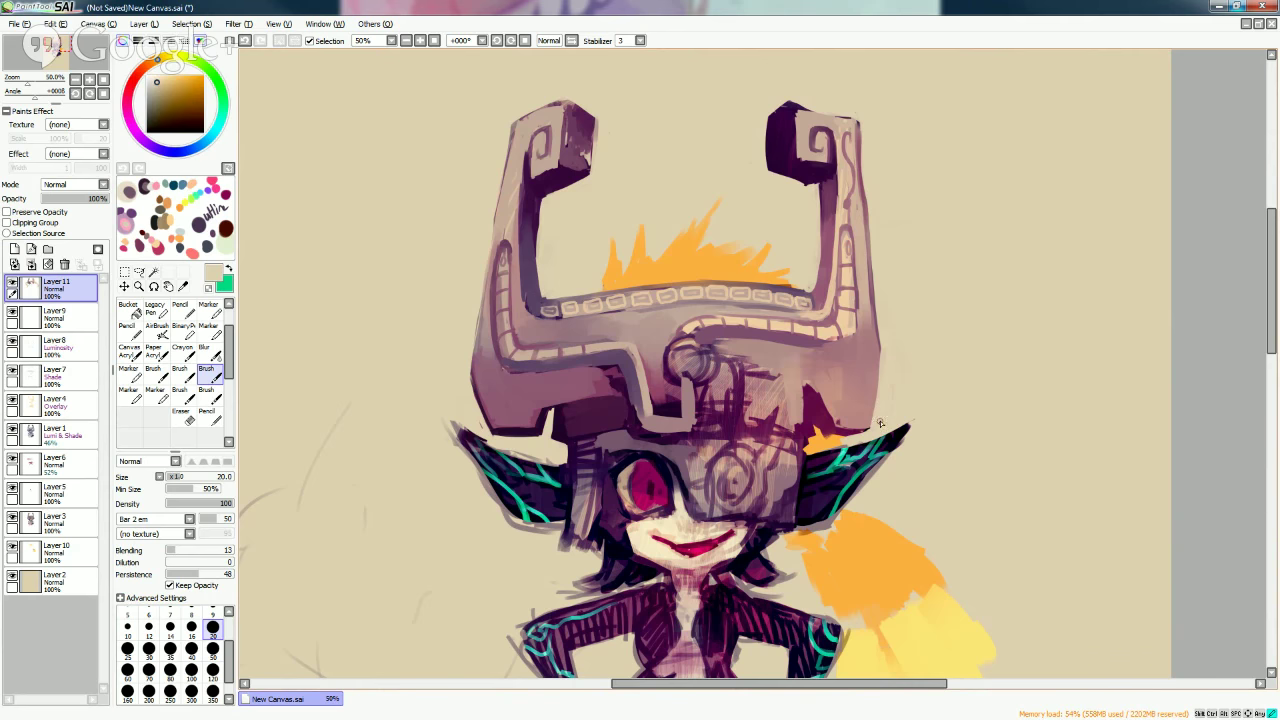
{"action": "left_click_drag", "start_coordinate": [884, 432], "coordinate": [867, 281]}
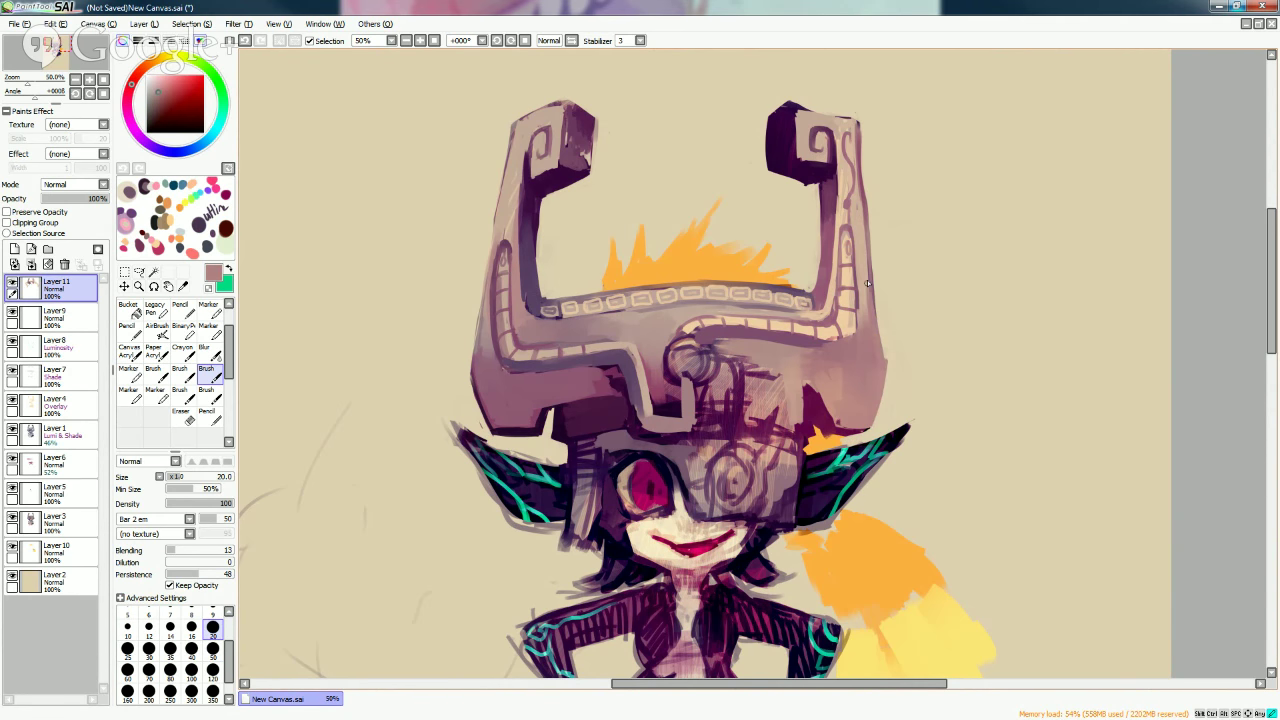
{"action": "left_click", "coordinate": [882, 305], "text": "alt"}
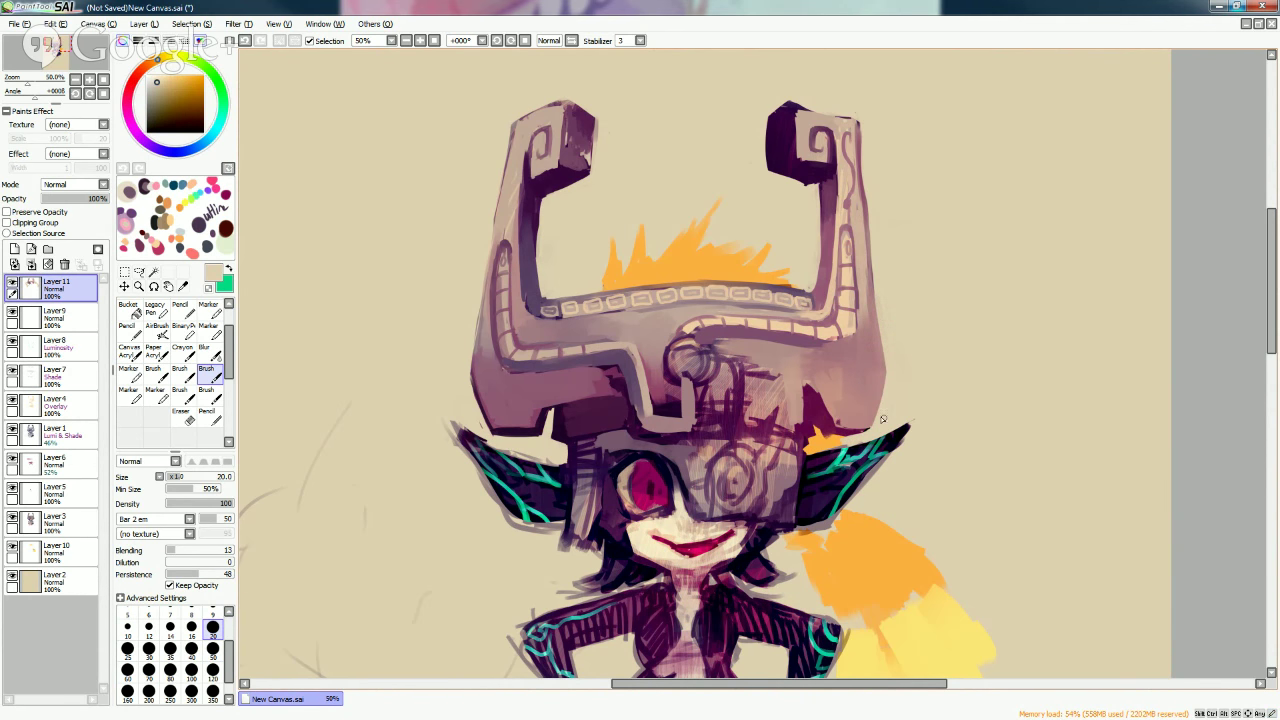
{"action": "mouse_move", "coordinate": [468, 354]}
{"action": "left_mouse_down"}
{"action": "mouse_move", "coordinate": [473, 416]}
{"action": "mouse_move", "coordinate": [497, 444]}
{"action": "left_mouse_up"}
Define the block beside the right flap with a dark plum edge and clean up around it with dusty pink.
{"action": "left_click", "coordinate": [800, 396], "text": "alt"}
{"action": "mouse_move", "coordinate": [745, 370]}
{"action": "left_mouse_down"}
{"action": "mouse_move", "coordinate": [798, 376]}
{"action": "mouse_move", "coordinate": [811, 392]}
{"action": "mouse_move", "coordinate": [807, 380]}
{"action": "mouse_move", "coordinate": [842, 428]}
{"action": "left_mouse_up"}
{"action": "left_click", "coordinate": [804, 392], "text": "alt"}
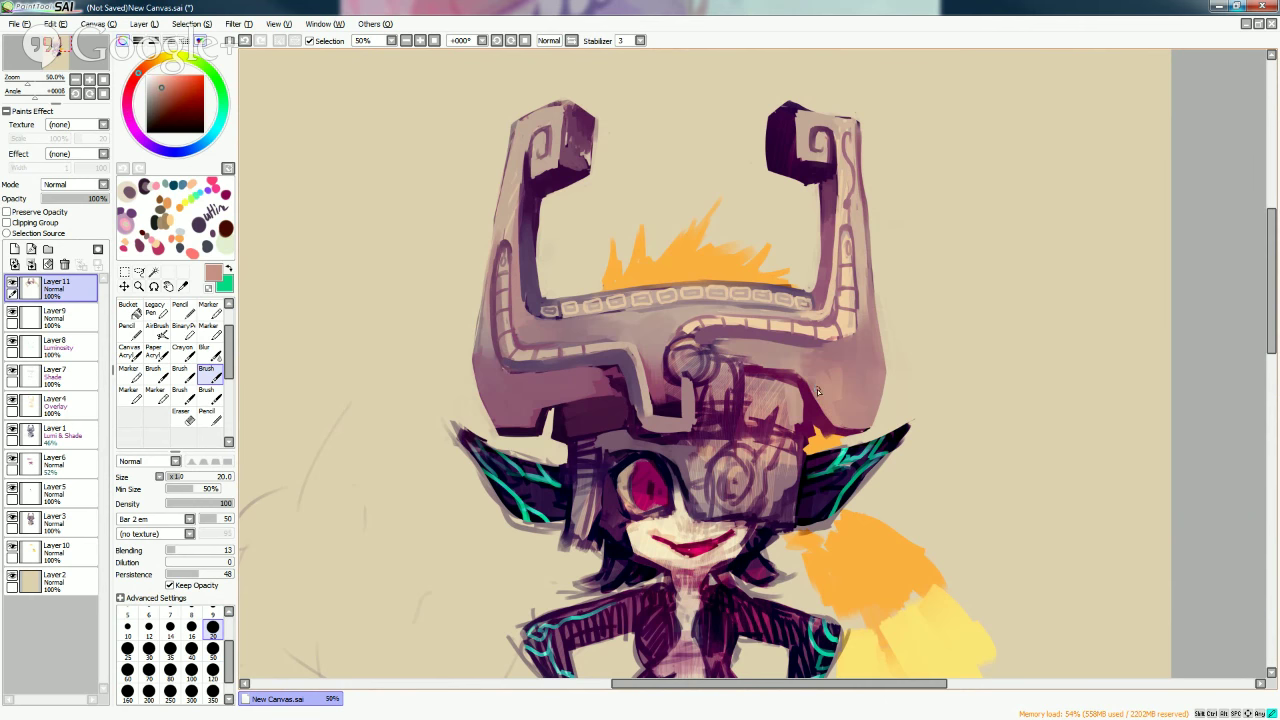
{"action": "left_click", "coordinate": [761, 356], "text": "alt"}
Repaint the round knob at the headpiece's centre with a dusty pink face and a lighter beige ring.
{"action": "left_click", "coordinate": [690, 364], "text": "alt"}
{"action": "mouse_move", "coordinate": [690, 364]}
{"action": "left_mouse_down"}
{"action": "mouse_move", "coordinate": [661, 331]}
{"action": "mouse_move", "coordinate": [693, 370]}
{"action": "mouse_move", "coordinate": [670, 386]}
{"action": "mouse_move", "coordinate": [696, 370]}
{"action": "left_mouse_up"}
{"action": "left_click", "coordinate": [692, 368], "text": "alt"}
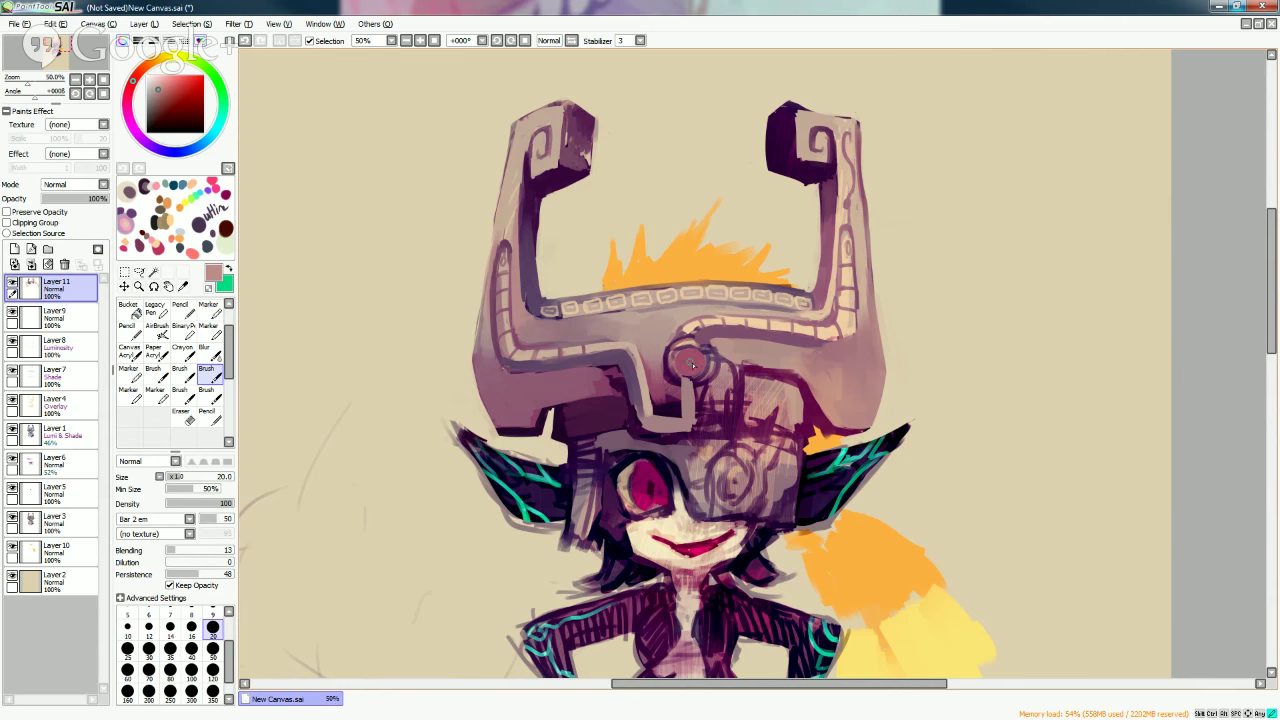
{"action": "left_click_drag", "start_coordinate": [692, 368], "coordinate": [687, 358]}
{"action": "left_click", "coordinate": [687, 358], "text": "alt"}
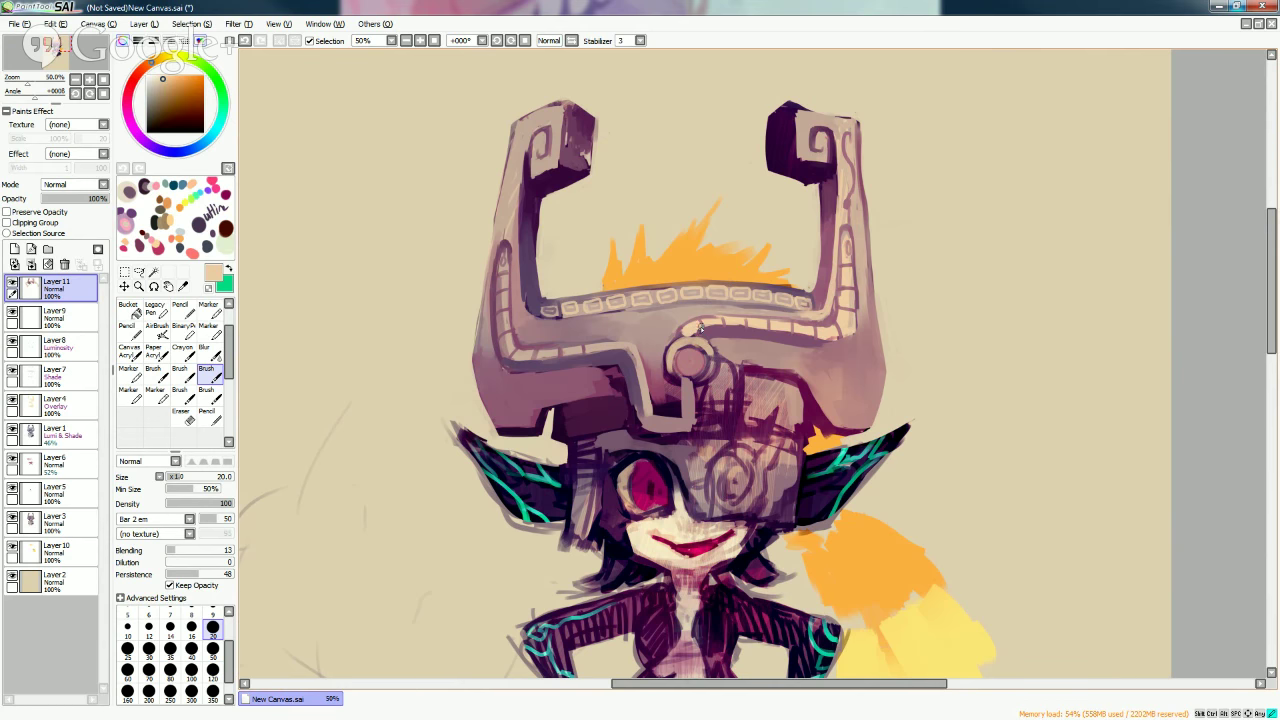
Outline the lower and outer edge of the right segmented band in mauve and touch up its upper end in light tan.
{"action": "left_click", "coordinate": [826, 336], "text": "alt"}
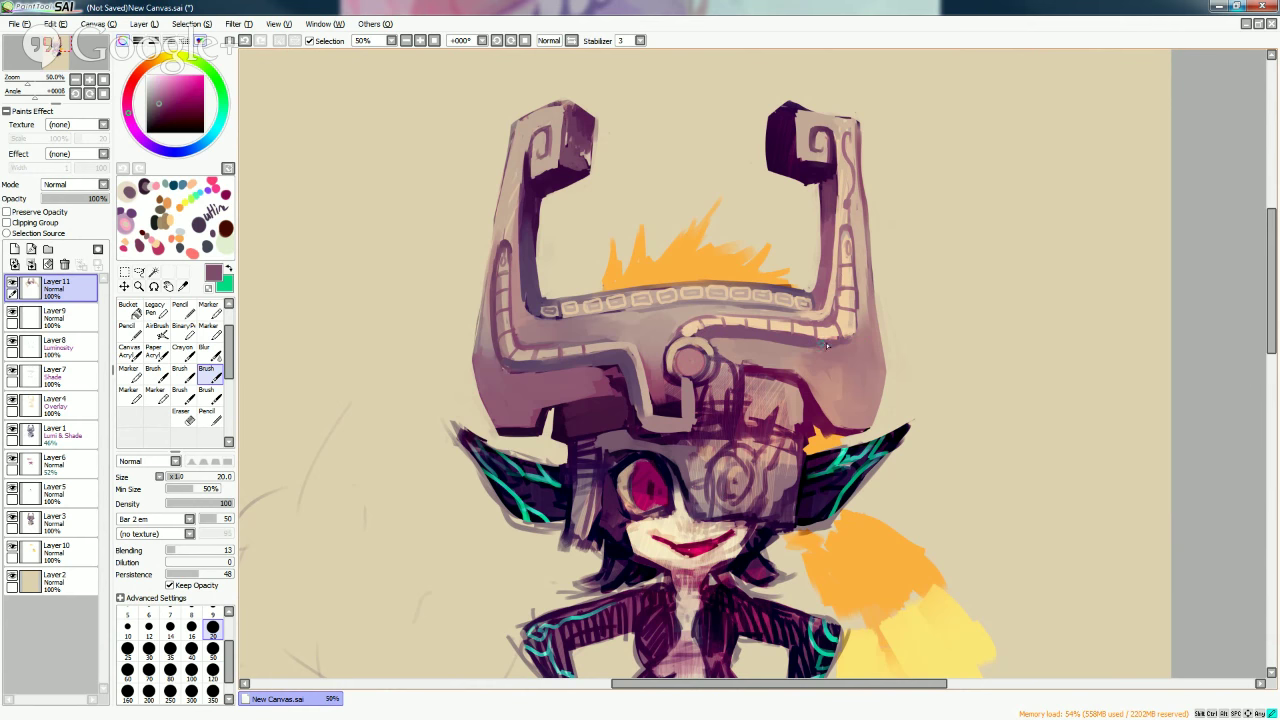
{"action": "left_click_drag", "start_coordinate": [850, 340], "coordinate": [852, 314]}
{"action": "left_click", "coordinate": [510, 343], "text": "alt"}
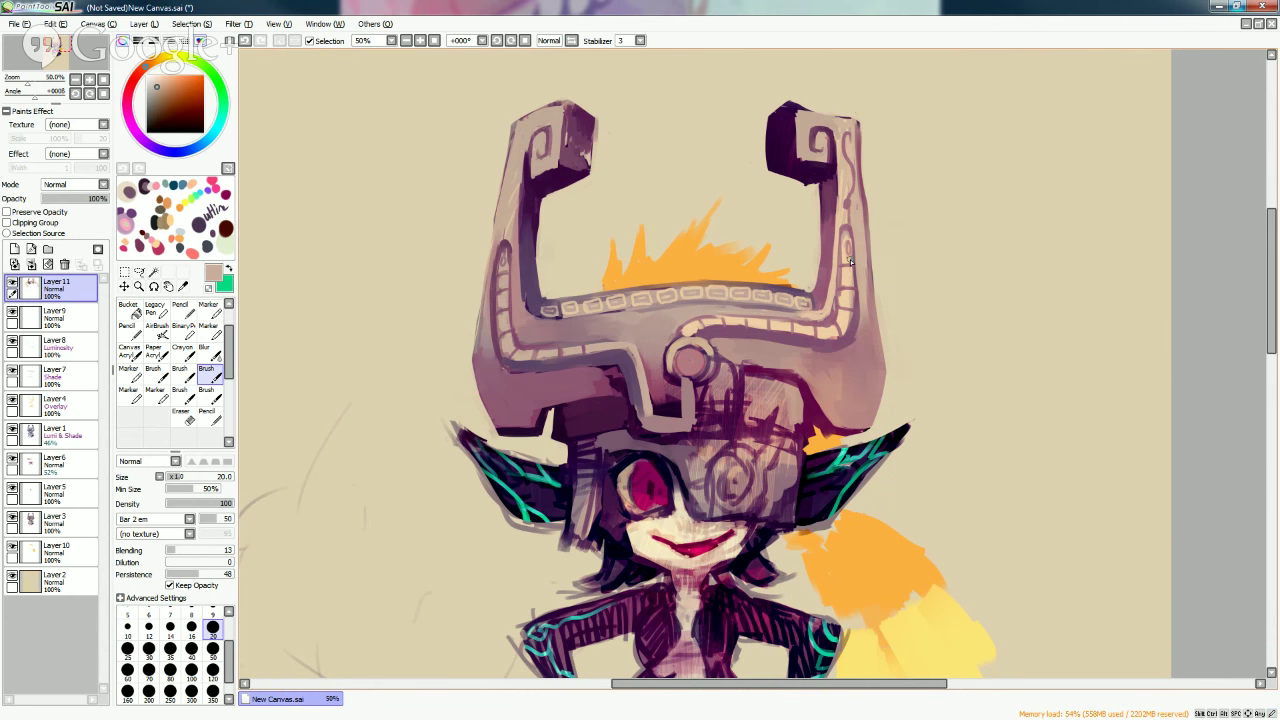
Smooth the outer surface beside the right segmented band with sampled dusty pink strokes.
{"action": "left_click", "coordinate": [869, 338], "text": "alt"}
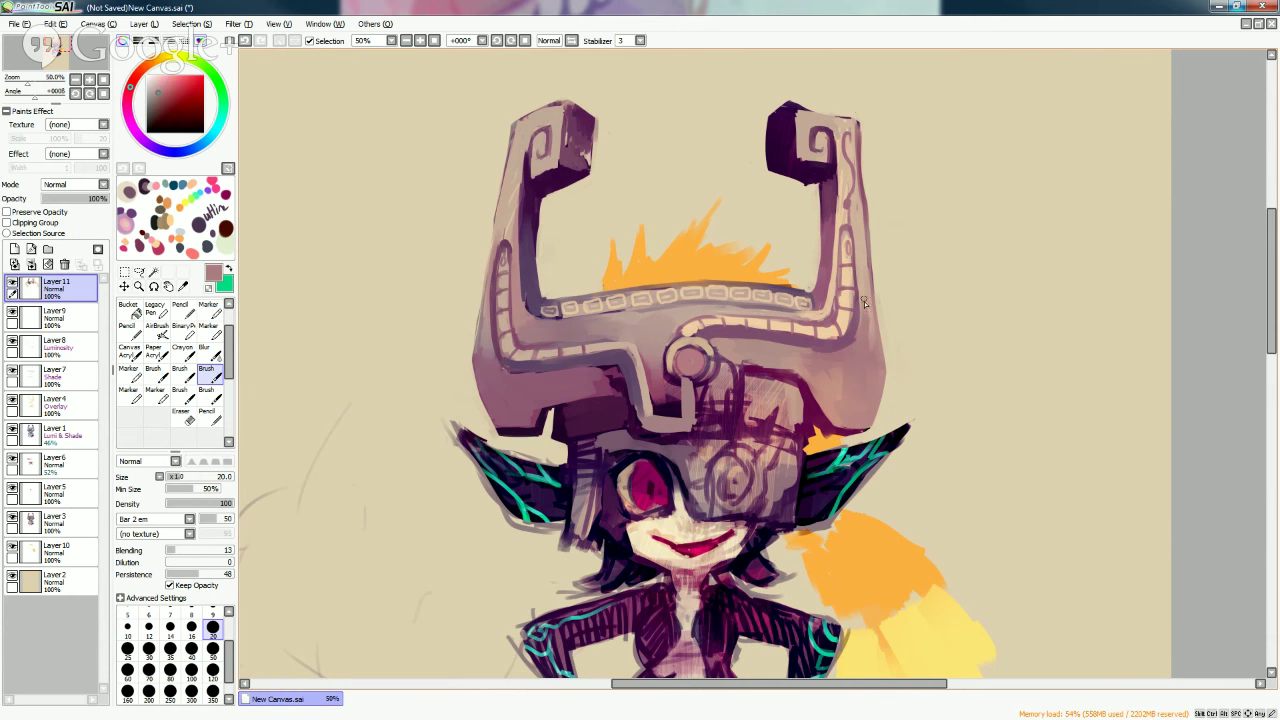
{"action": "left_click", "coordinate": [865, 301], "text": "alt"}
{"action": "left_click_drag", "start_coordinate": [862, 282], "coordinate": [866, 352]}
{"action": "left_click_drag", "start_coordinate": [866, 308], "coordinate": [869, 365]}
{"action": "left_click", "coordinate": [859, 360], "text": "alt"}
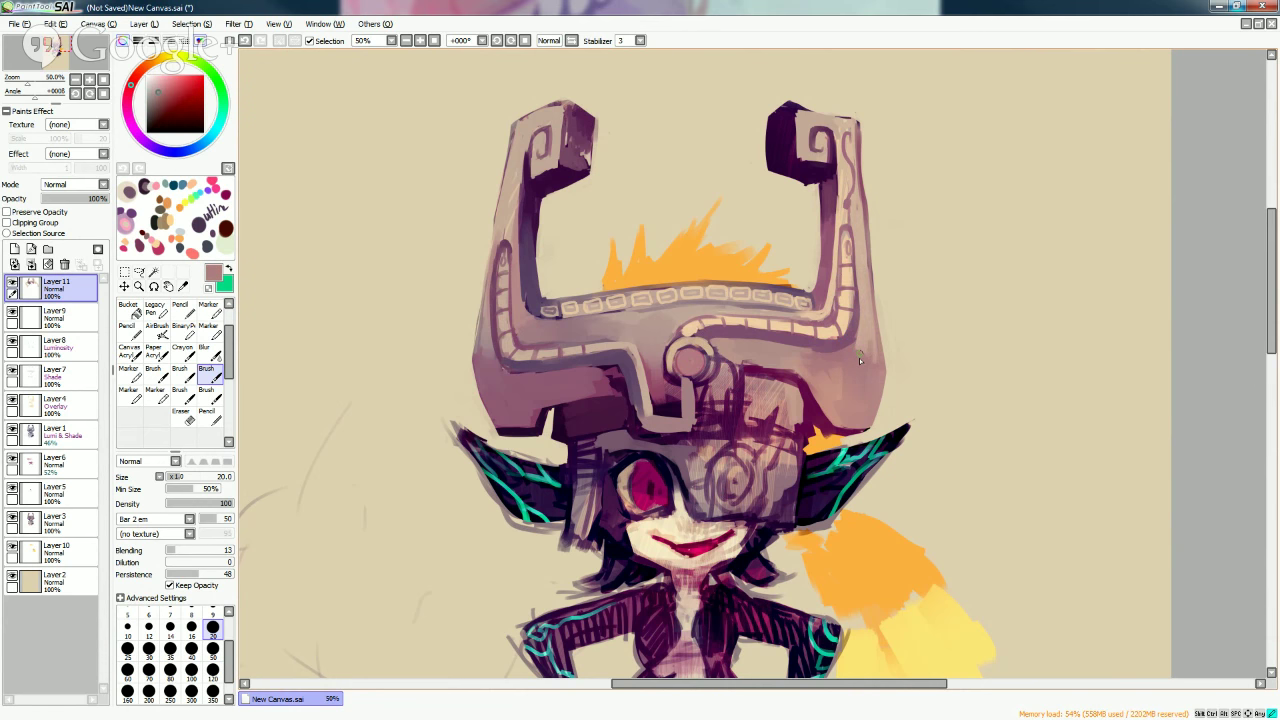
Lighten the left outer edge with sampled tan and blend mauve over the lower left flap at brush size 50.
{"action": "left_click", "coordinate": [497, 230], "text": "alt"}
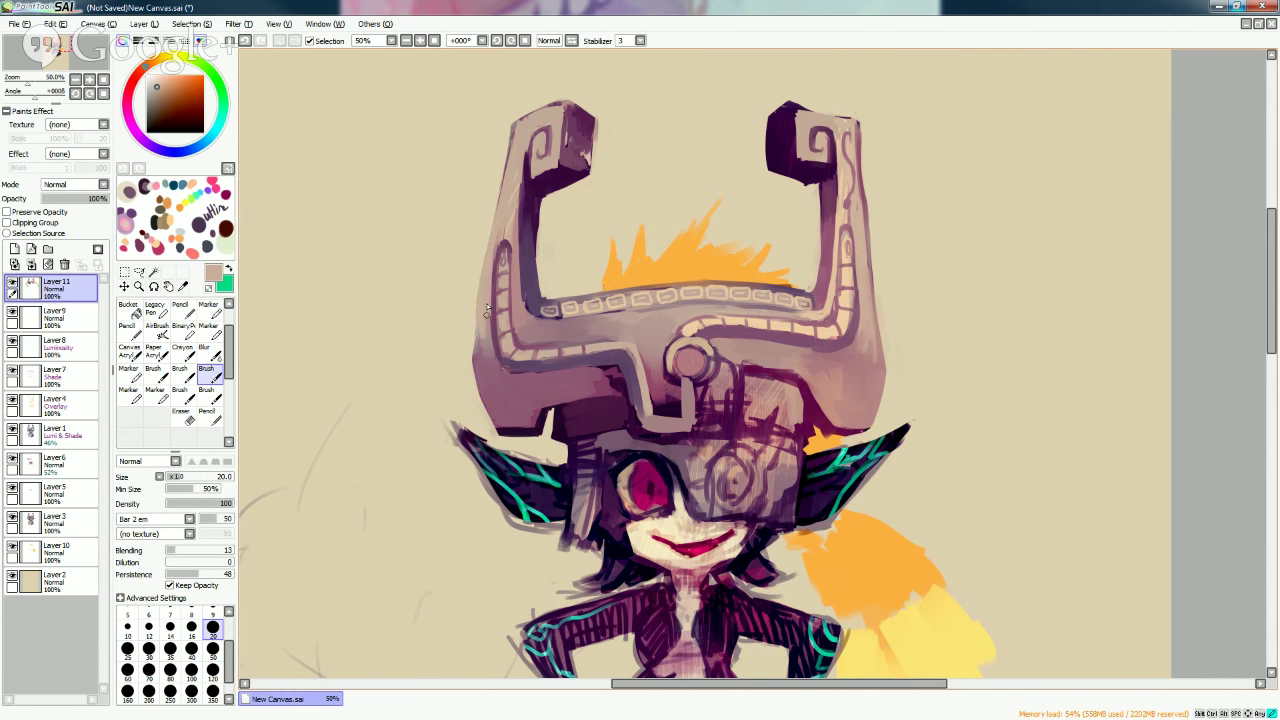
{"action": "left_click", "coordinate": [484, 345], "text": "alt"}
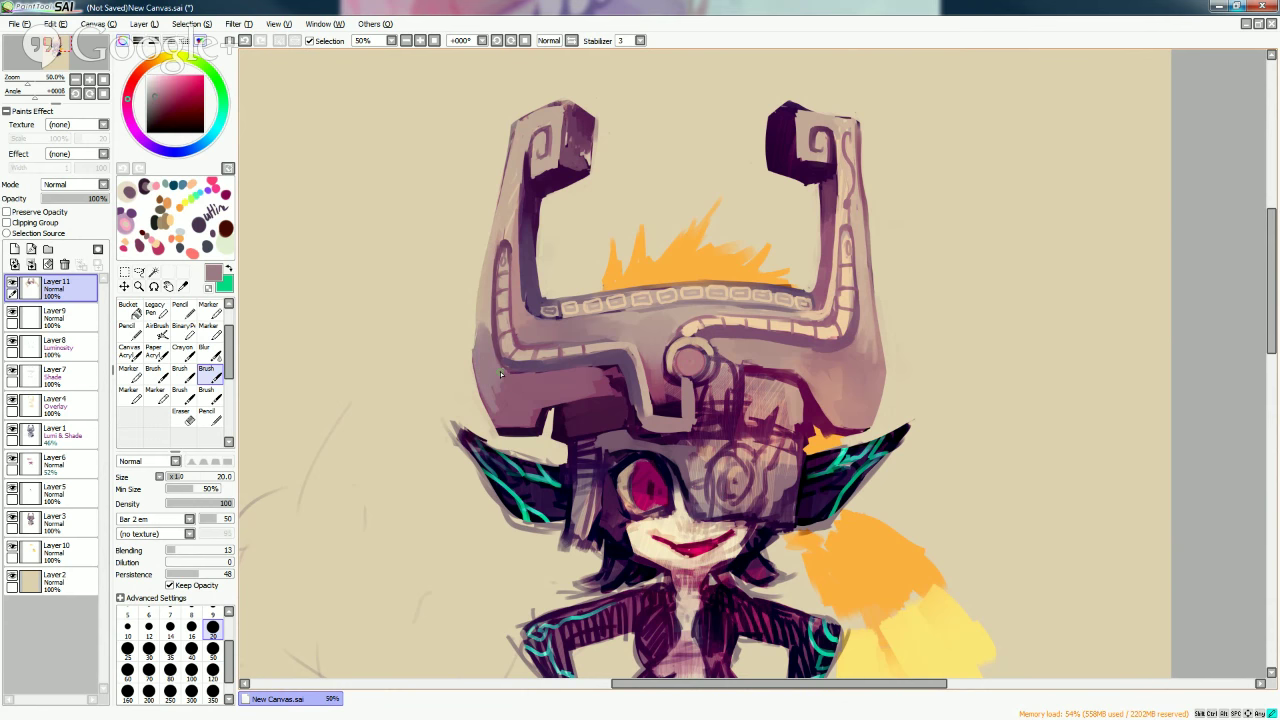
{"action": "left_click", "coordinate": [213, 648]}
{"action": "mouse_move", "coordinate": [500, 418]}
{"action": "left_mouse_down"}
{"action": "mouse_move", "coordinate": [553, 432]}
{"action": "mouse_move", "coordinate": [612, 357]}
{"action": "mouse_move", "coordinate": [537, 345]}
{"action": "mouse_move", "coordinate": [519, 402]}
{"action": "mouse_move", "coordinate": [484, 364]}
{"action": "left_mouse_up"}
{"action": "left_click", "coordinate": [519, 403], "text": "alt"}
Refine the left segmented band's segments and lower edge at brush size 9 using sampled mauve, tan and plum.
{"action": "left_click", "coordinate": [213, 617]}
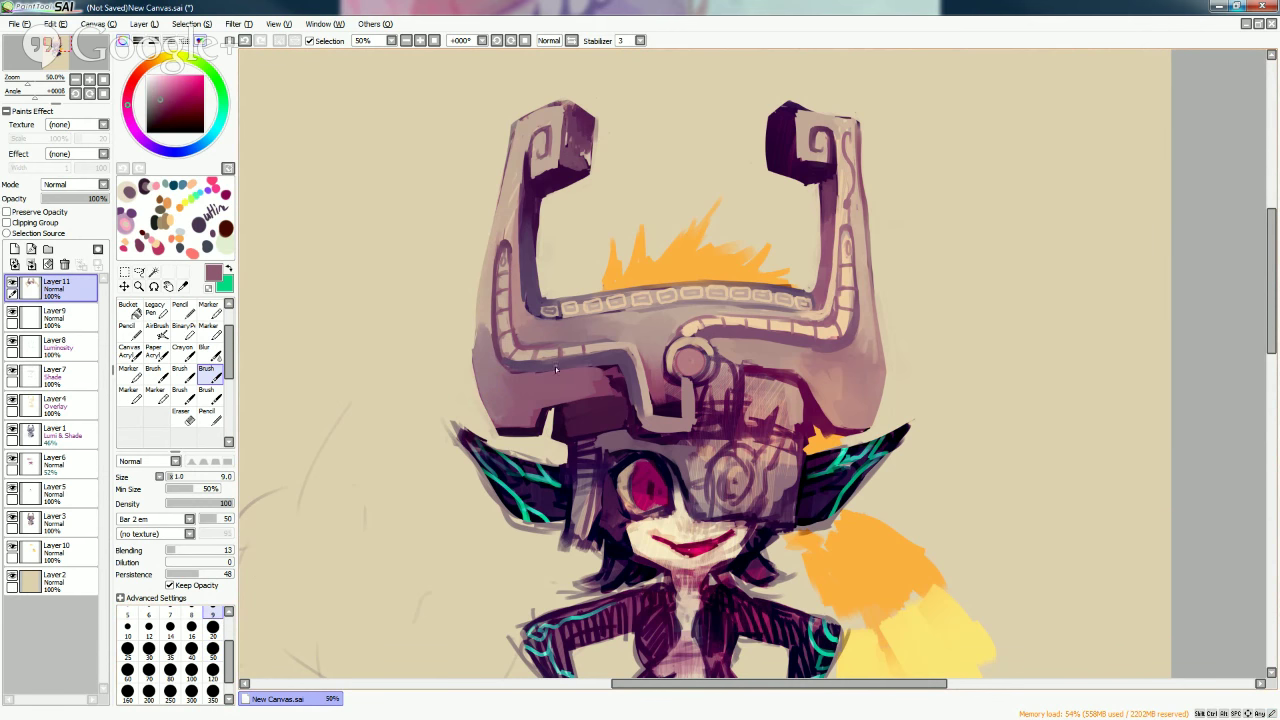
{"action": "left_click", "coordinate": [528, 357], "text": "alt"}
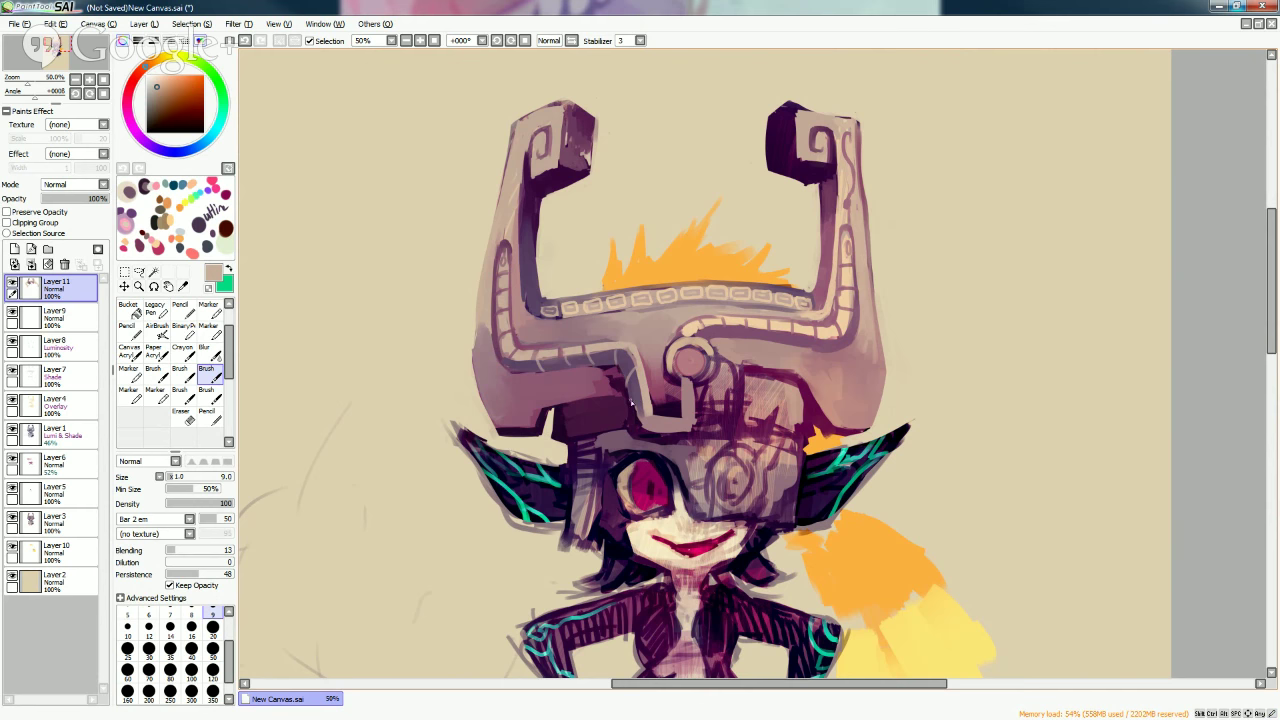
{"action": "left_click", "coordinate": [607, 378], "text": "alt"}
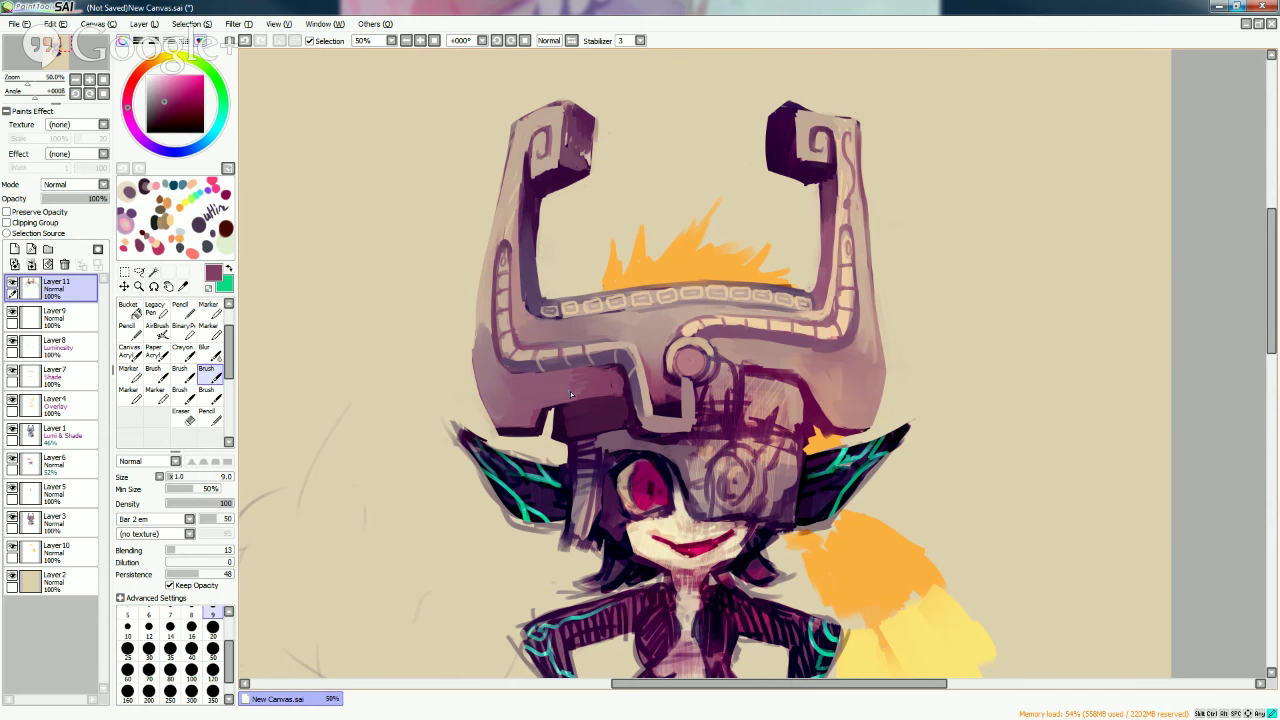
Draw dark spiral engravings on the lower left flap and curled line details along the left horn.
{"action": "left_click", "coordinate": [612, 370], "text": "alt"}
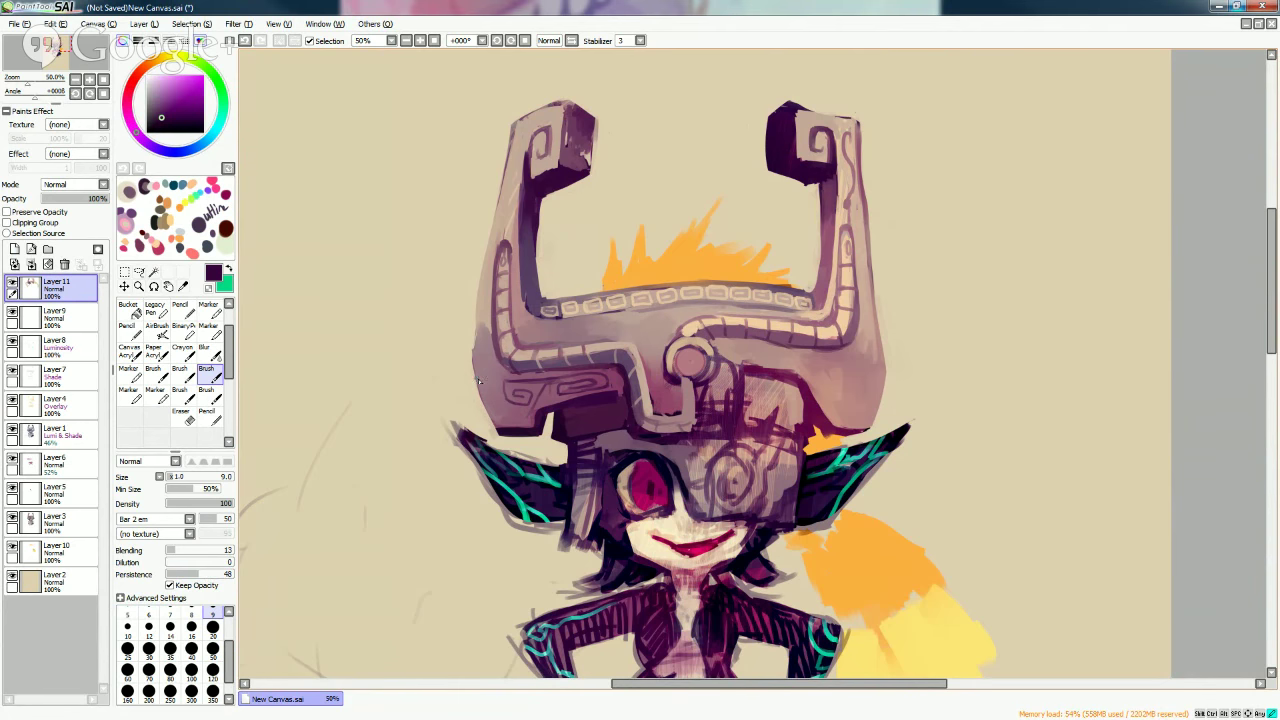
{"action": "left_click", "coordinate": [555, 392], "text": "alt"}
{"action": "left_click", "coordinate": [543, 383], "text": "alt"}
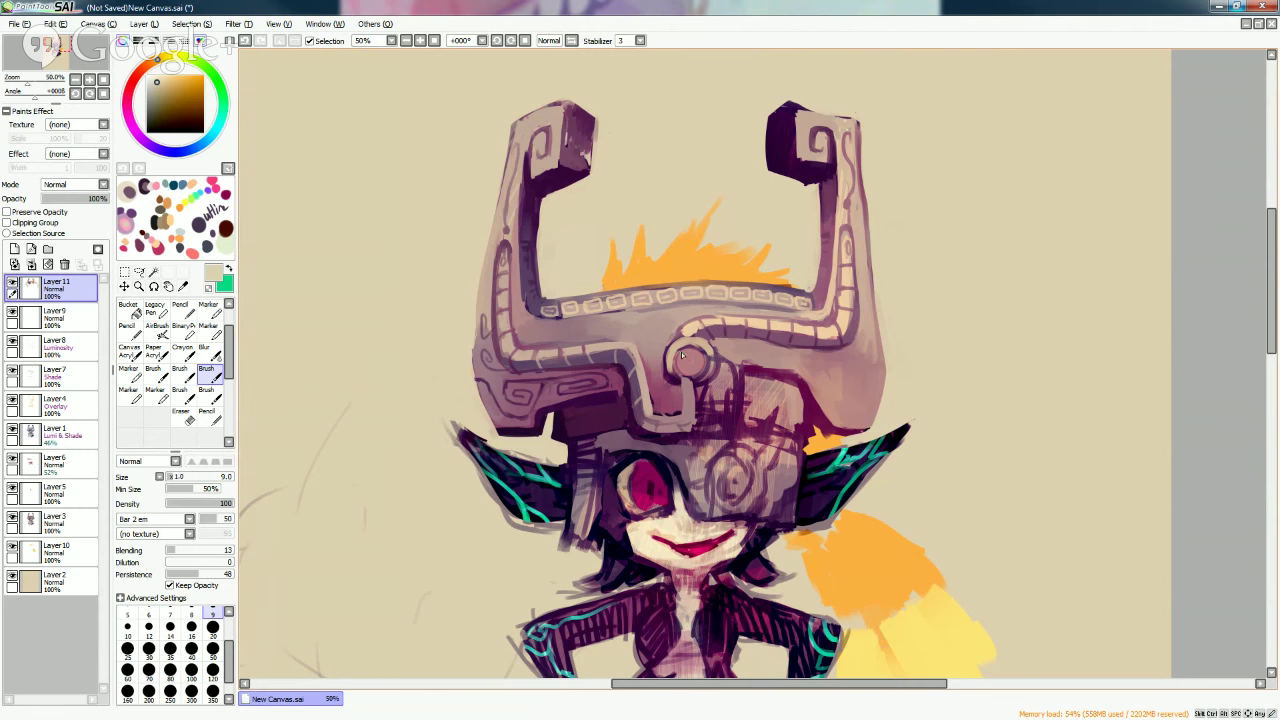
Brighten the U-shaped hook and the area around the round knob with sampled light beige.
{"action": "left_click", "coordinate": [682, 356], "text": "alt"}
{"action": "left_click", "coordinate": [212, 627]}
{"action": "left_click", "coordinate": [688, 330], "text": "alt"}
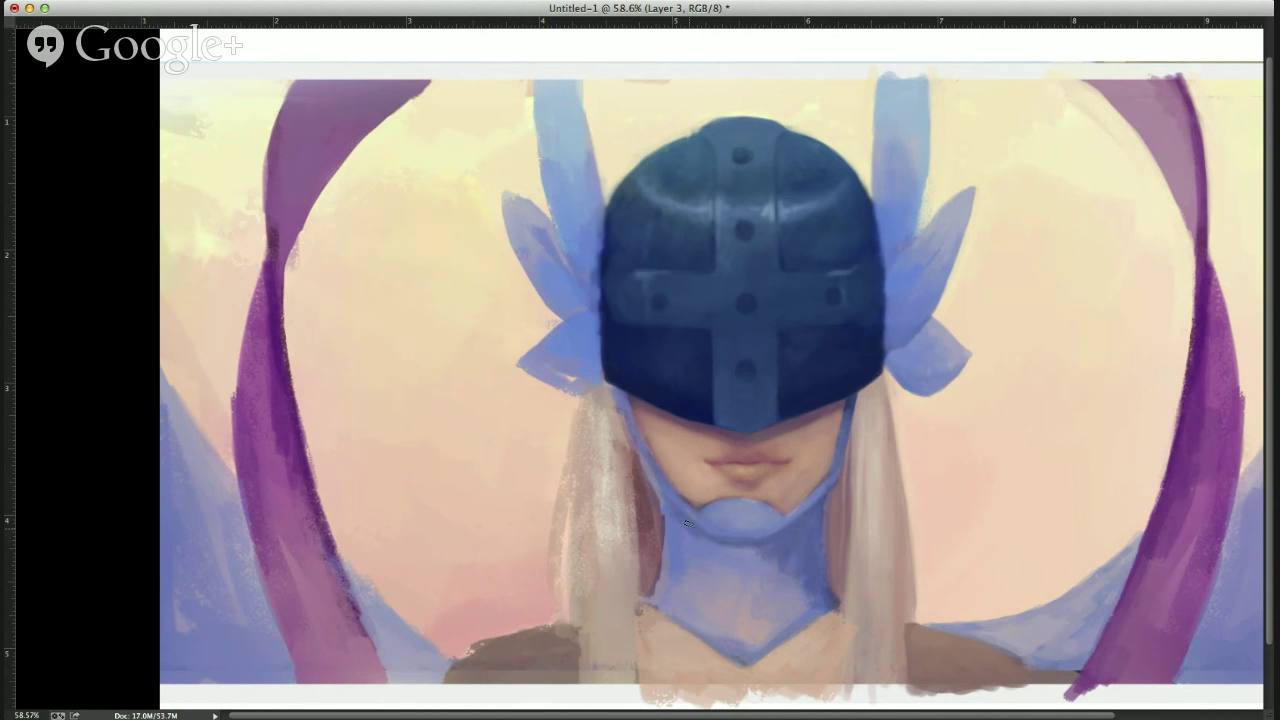
In Photoshop, stroke down the left side of the helmeted figure's blue neck guard on Layer 3.
{"action": "left_click_drag", "start_coordinate": [663, 497], "coordinate": [655, 594]}
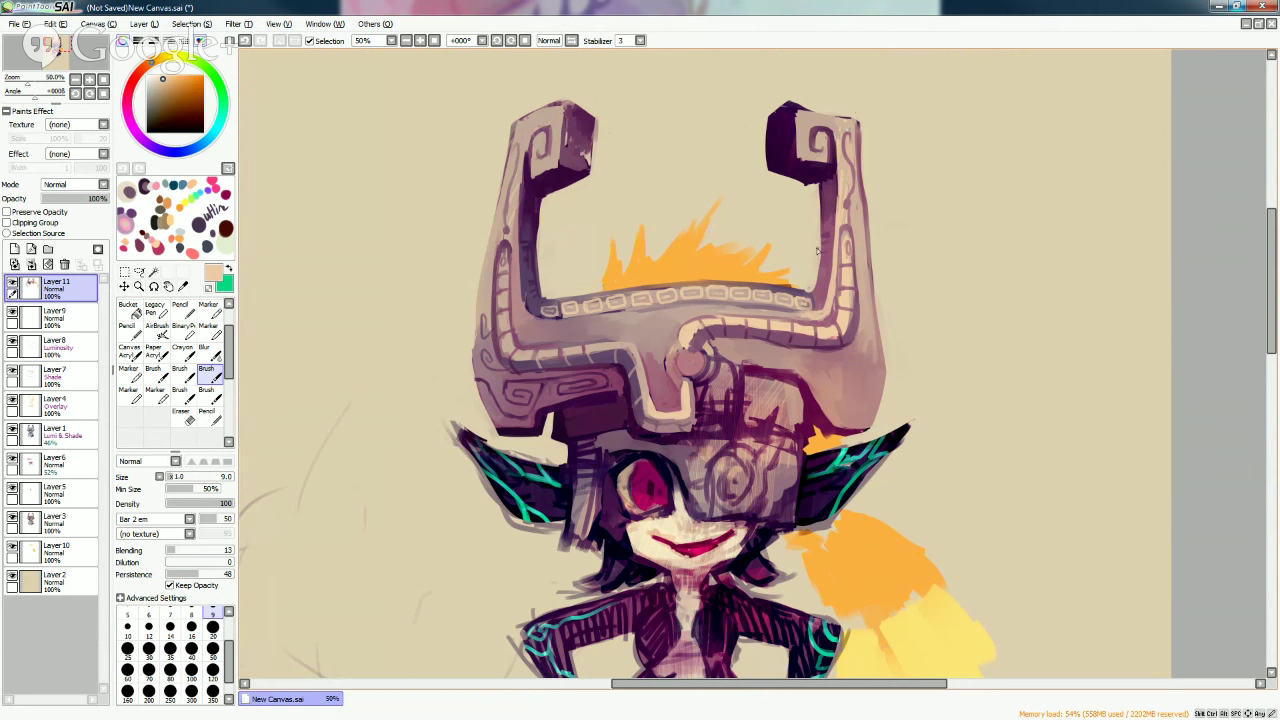
In PaintTool SAI, draw a squared spiral on the block beside the right flap in dark plum at brush size 9.
{"action": "left_click", "coordinate": [815, 336], "text": "alt"}
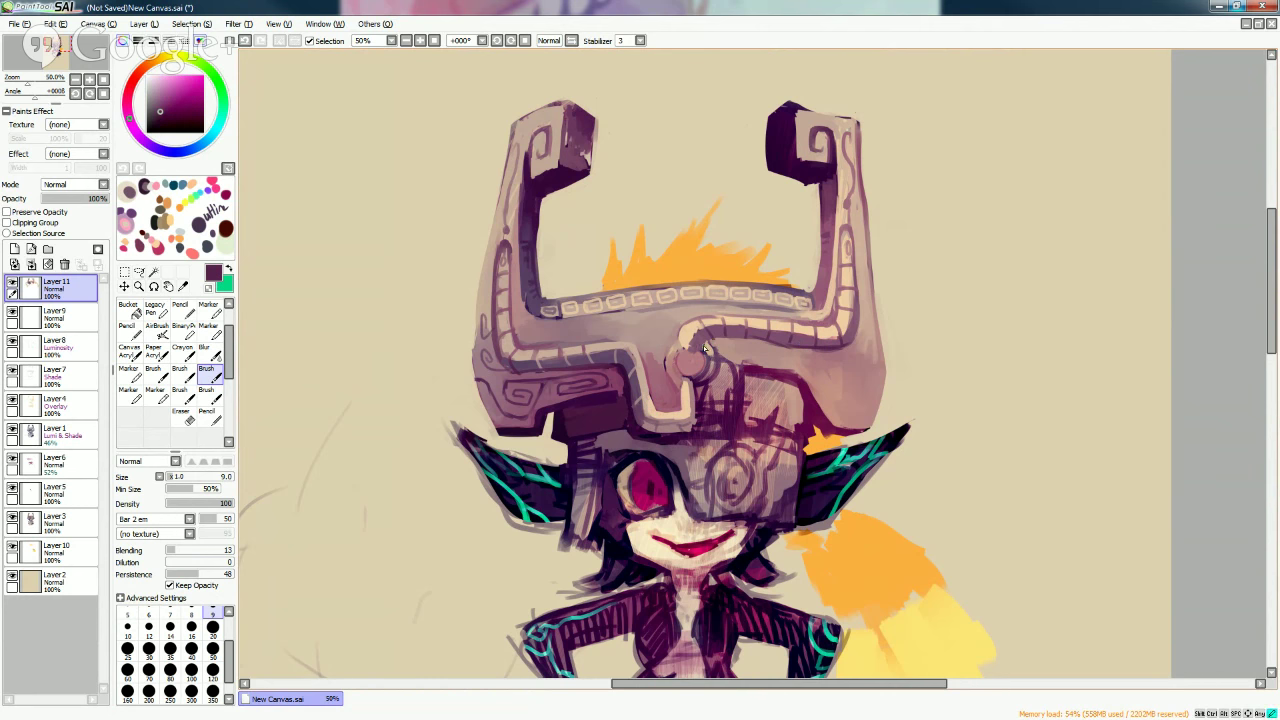
{"action": "left_click", "coordinate": [752, 345], "text": "alt"}
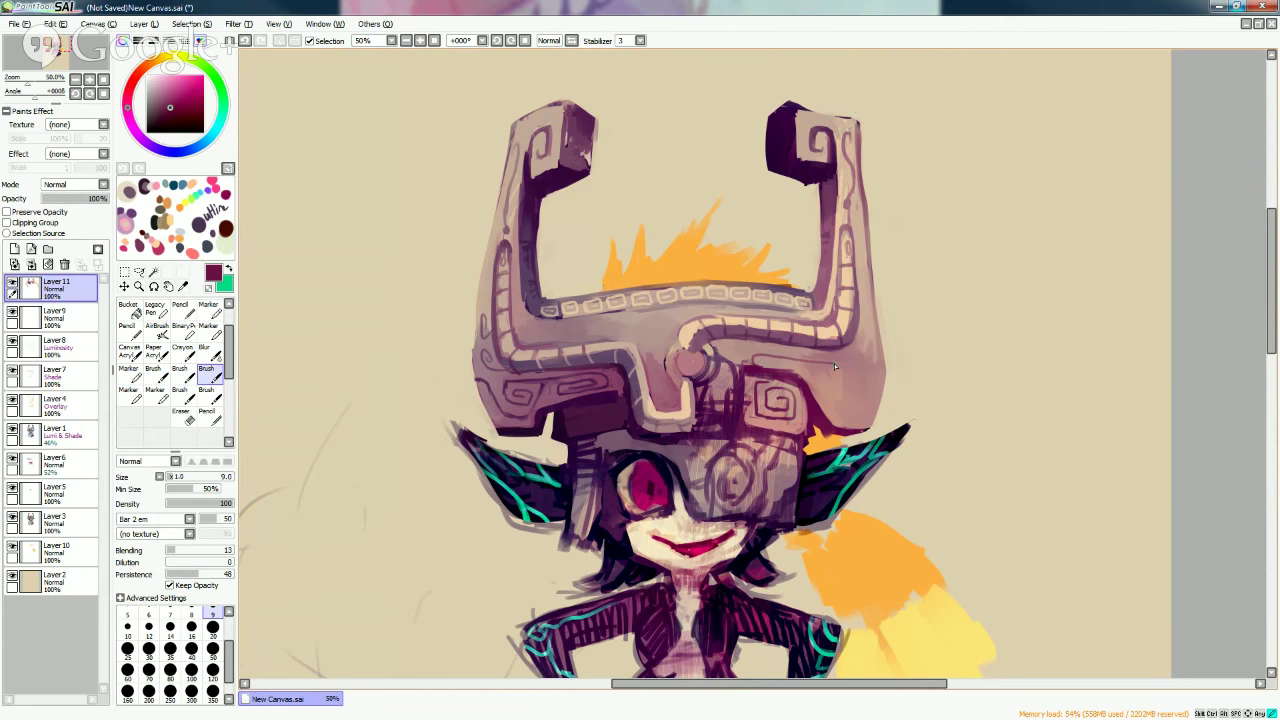
Undo the last two strokes and draw a plum engraved panel with a spiral on the right flap, cleaning it with dusty pink.
{"action": "key", "text": "ctrl+z"}
{"action": "key", "text": "ctrl+z"}
{"action": "mouse_move", "coordinate": [757, 360]}
{"action": "left_mouse_down"}
{"action": "mouse_move", "coordinate": [860, 366]}
{"action": "mouse_move", "coordinate": [866, 408]}
{"action": "left_mouse_up"}
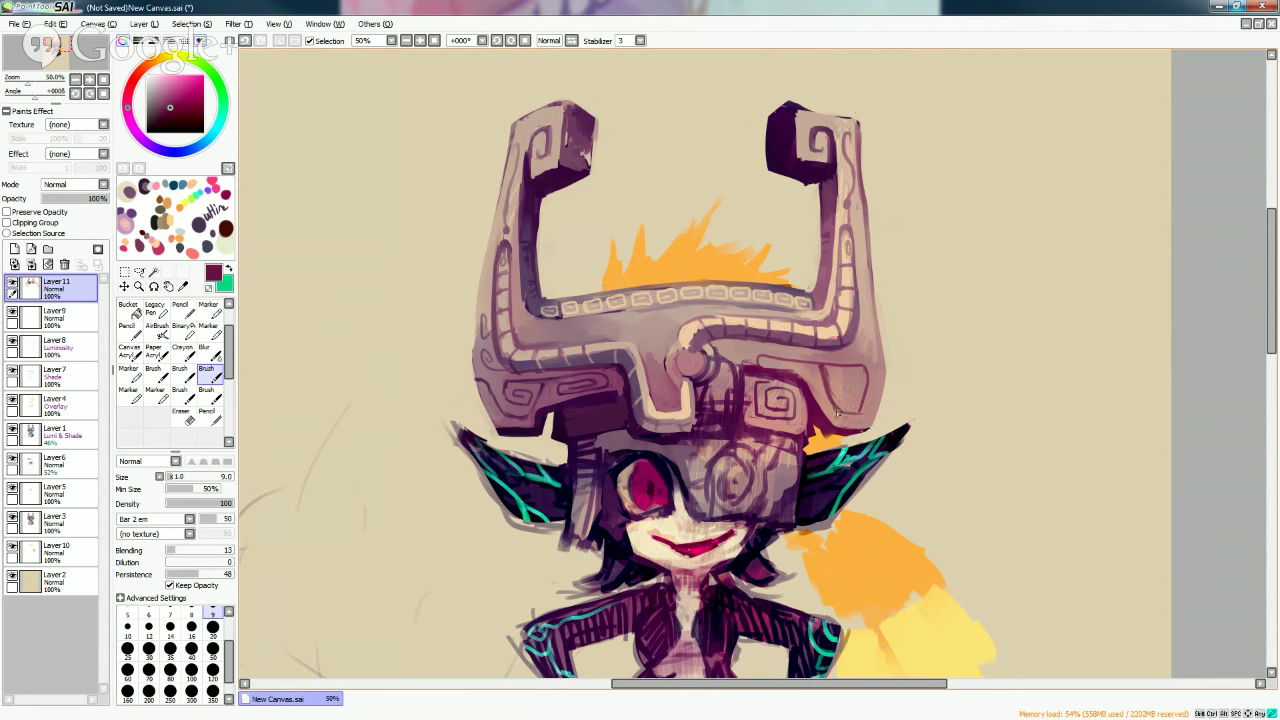
{"action": "left_click", "coordinate": [872, 396], "text": "alt"}
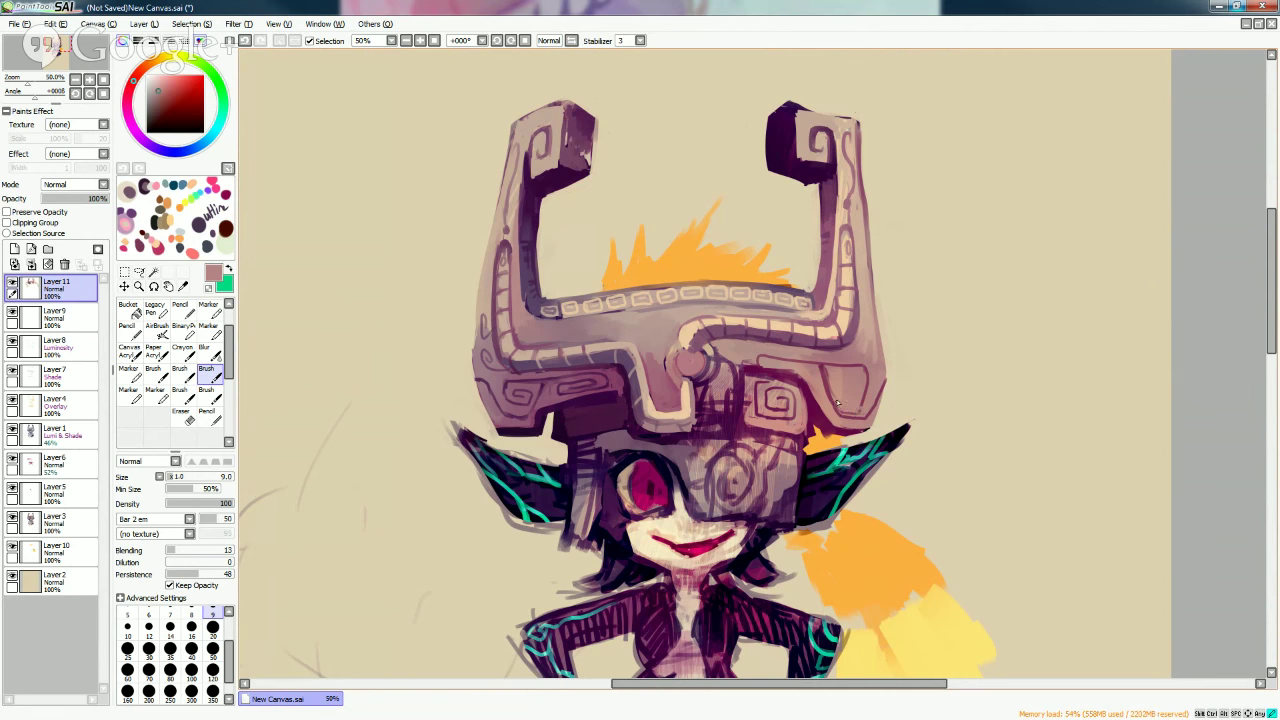
{"action": "left_click", "coordinate": [803, 360], "text": "alt"}
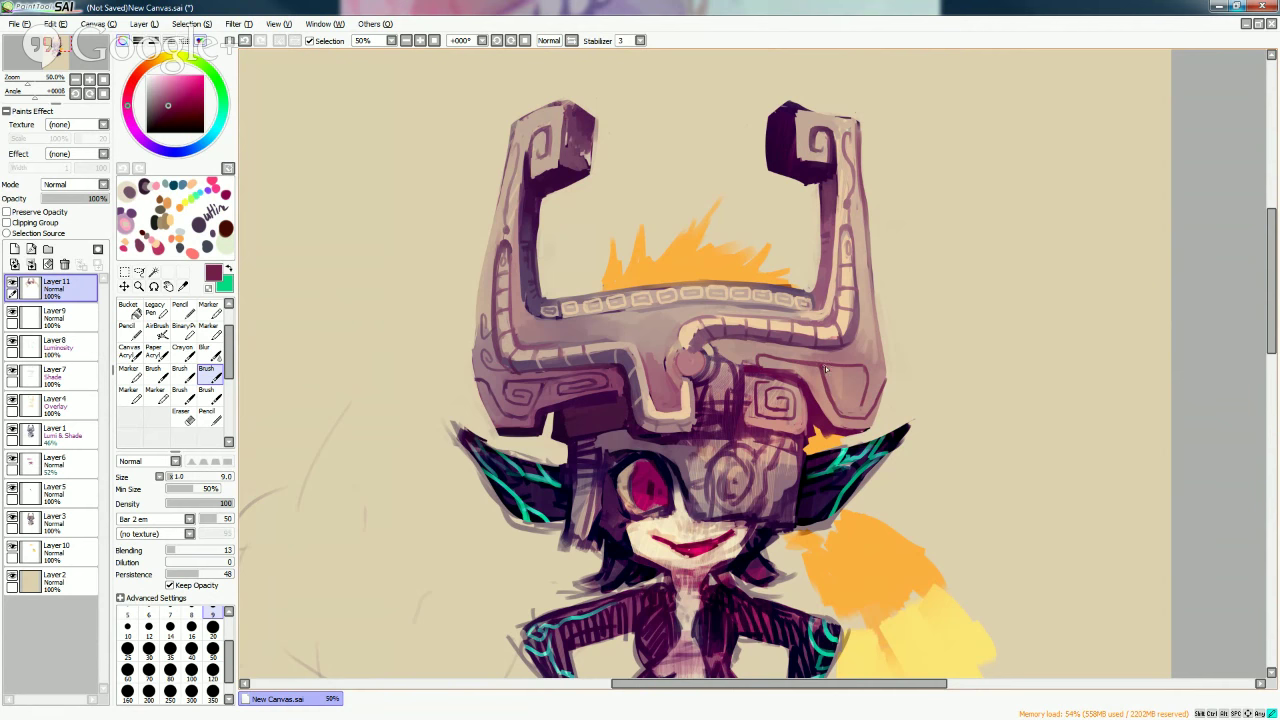
{"action": "left_click", "coordinate": [864, 369], "text": "alt"}
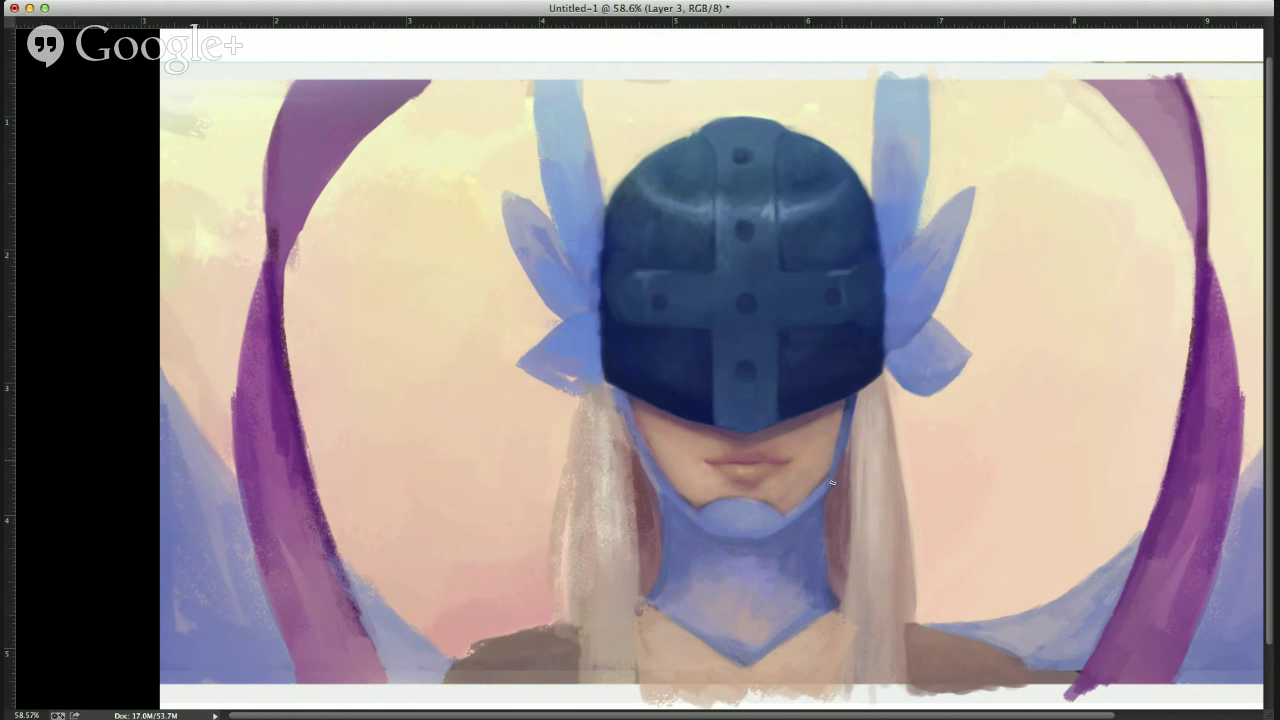
In Photoshop, dab the brush on the blue strap at the right side of the helmeted figure's face.
{"action": "left_click", "coordinate": [840, 440]}
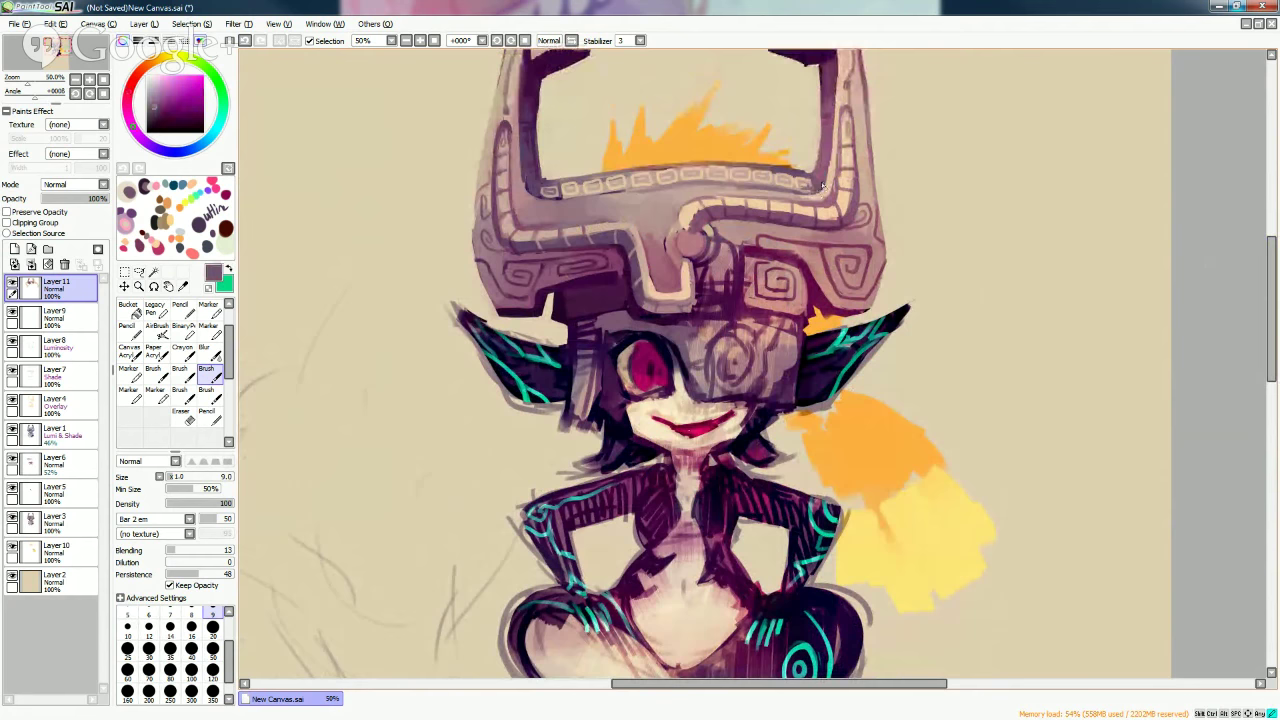
In PaintTool SAI, touch up the right end of the upper segmented band with sampled tan.
{"action": "left_click", "coordinate": [806, 190], "text": "alt"}
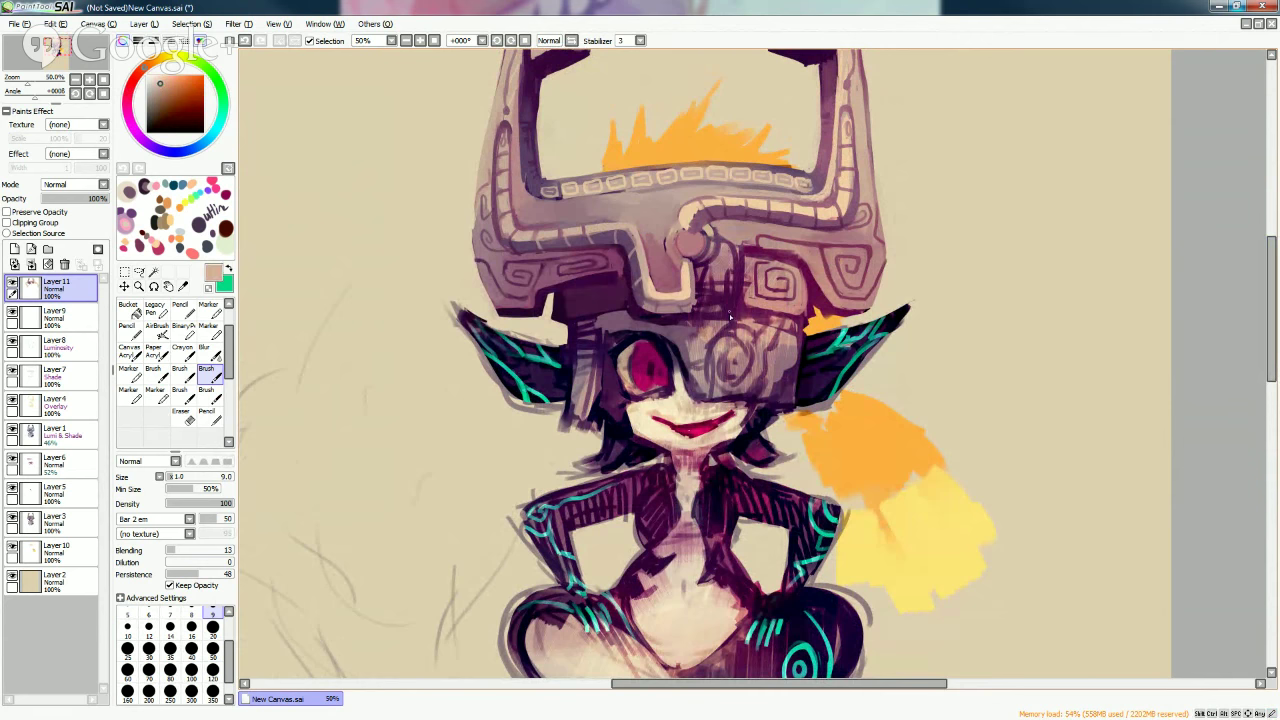
Blend sampled mauve down the headpiece's central panel at brush size 50, and rework the area around the knob at size 9.
{"action": "left_click", "coordinate": [212, 648]}
{"action": "left_click", "coordinate": [650, 245], "text": "alt"}
{"action": "left_click", "coordinate": [657, 265], "text": "alt"}
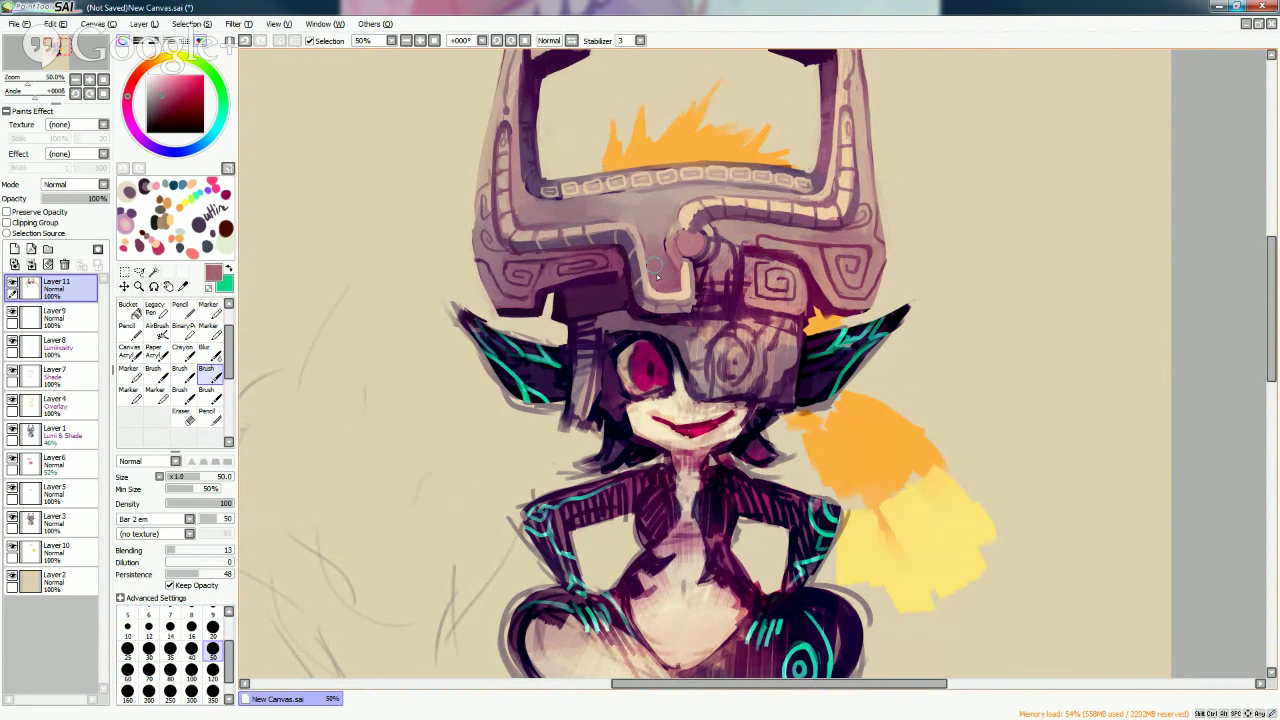
{"action": "left_click", "coordinate": [643, 216], "text": "alt"}
{"action": "left_click_drag", "start_coordinate": [646, 230], "coordinate": [661, 275]}
{"action": "left_click", "coordinate": [212, 612]}
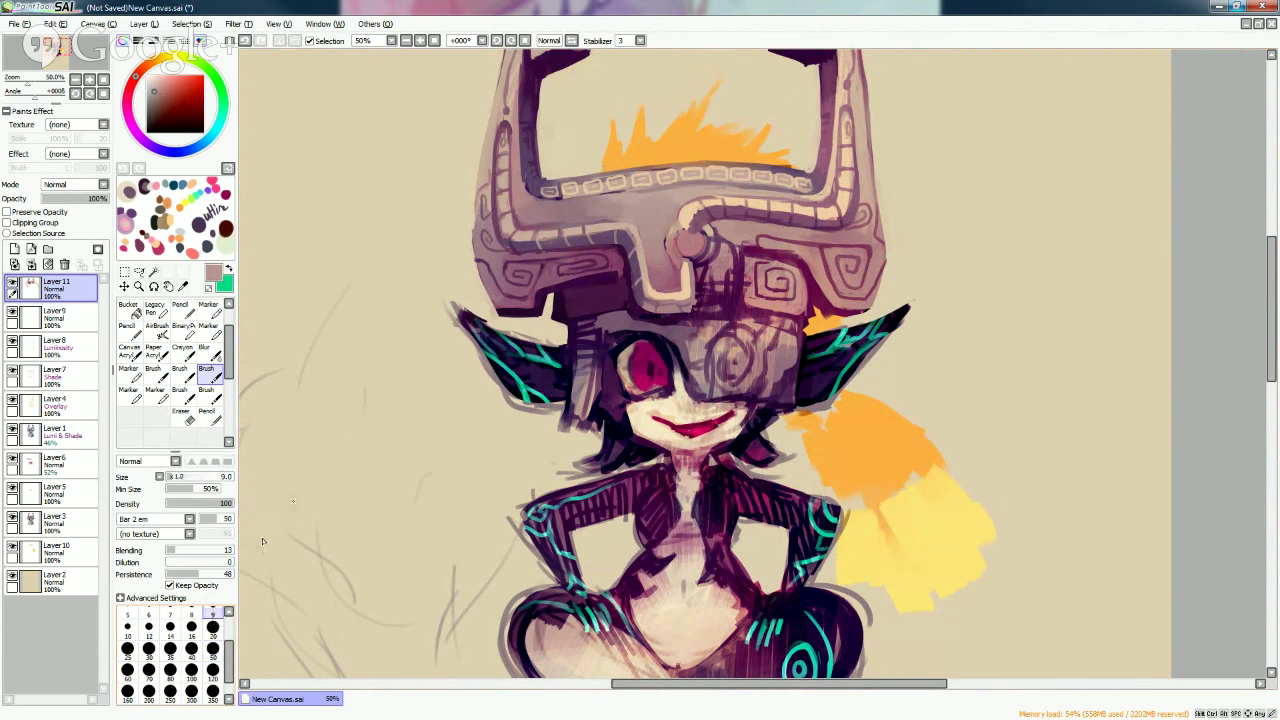
{"action": "left_click", "coordinate": [686, 283], "text": "alt"}
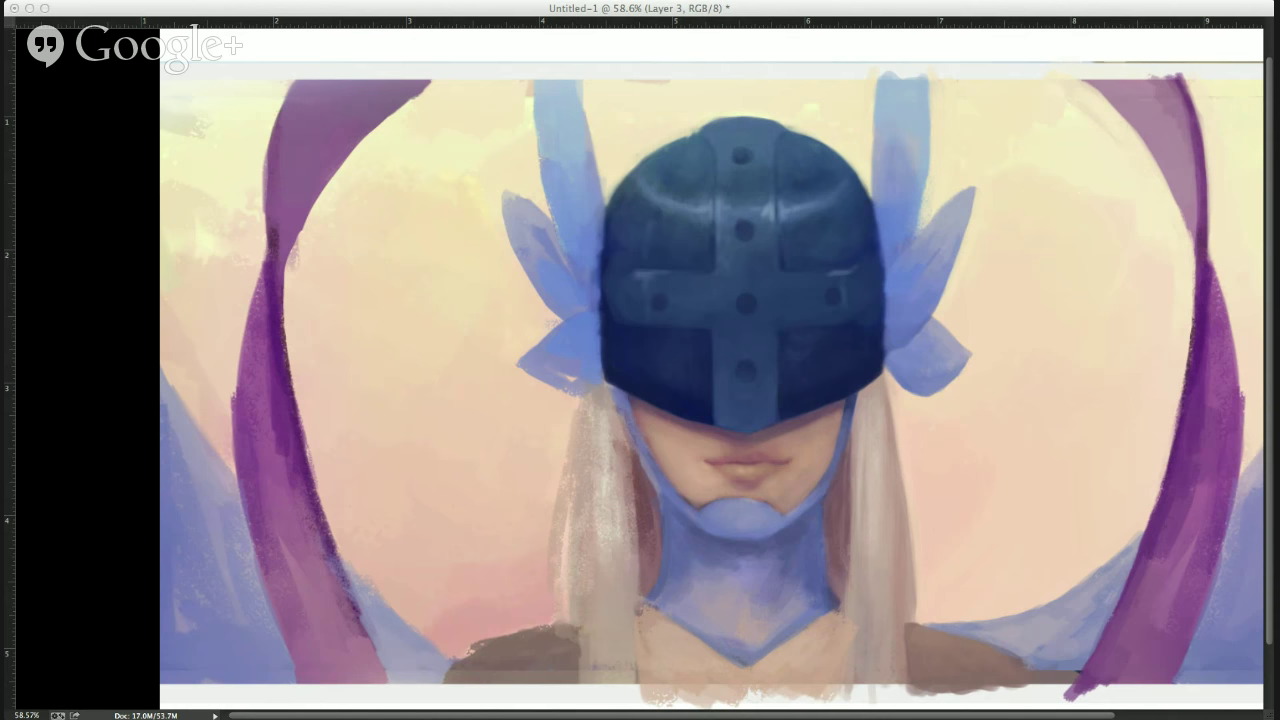
In Photoshop, dab the brush where the blue strap meets the helmet's rim beside the face.
{"action": "left_click", "coordinate": [850, 410]}
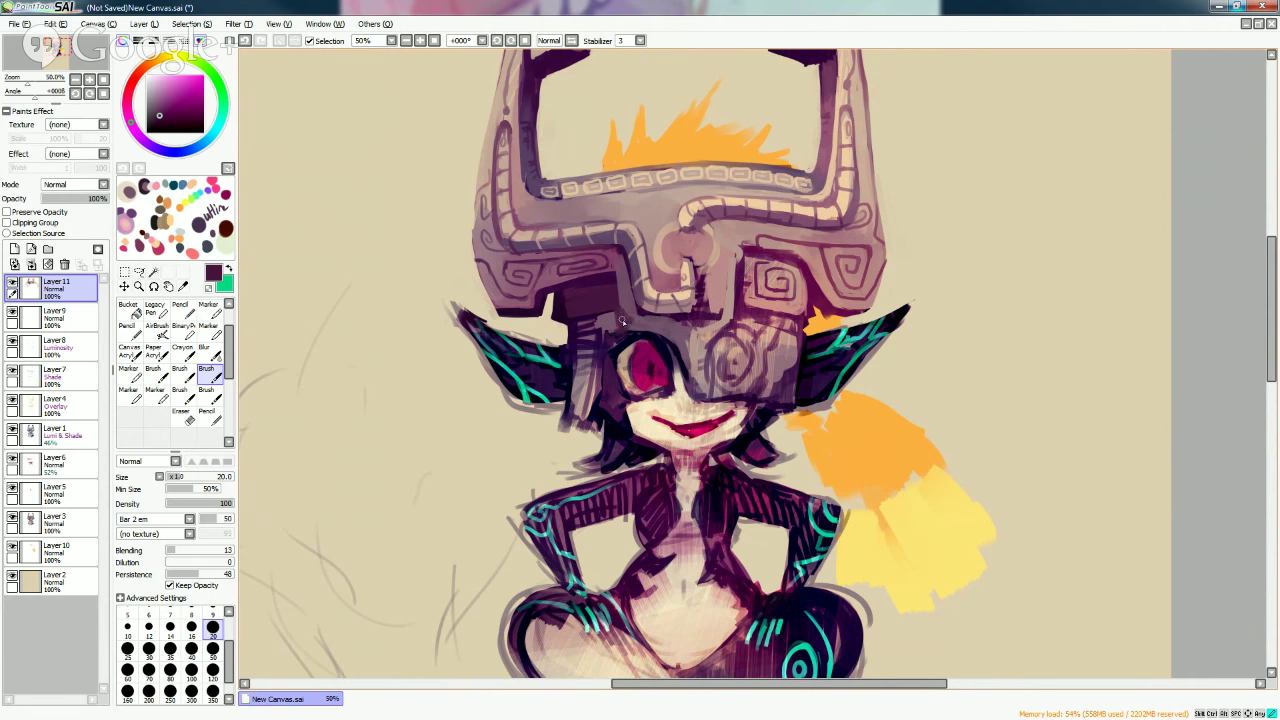
In PaintTool SAI, define the nose guard beneath the central hooked band with sampled plum and mauve at brush sizes 9 and 16.
{"action": "left_click", "coordinate": [655, 292], "text": "alt"}
{"action": "left_click", "coordinate": [212, 610]}
{"action": "left_click", "coordinate": [665, 309], "text": "alt"}
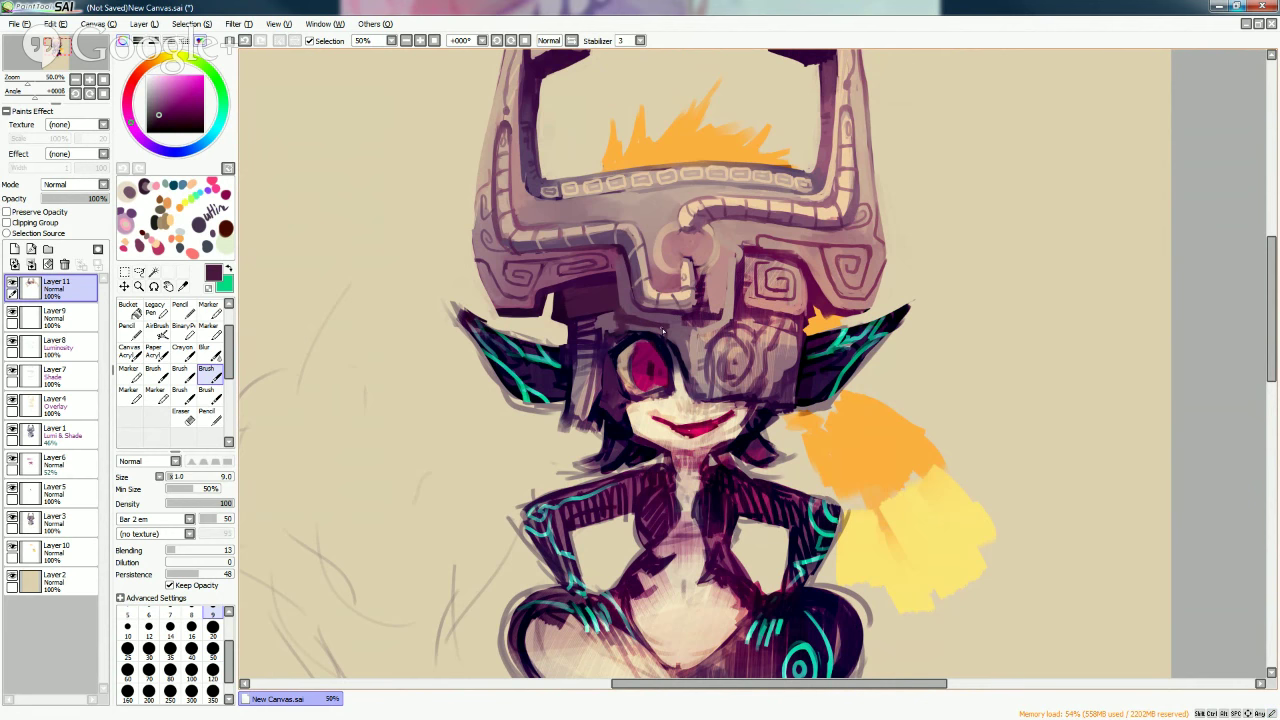
{"action": "left_click", "coordinate": [191, 627]}
{"action": "left_click", "coordinate": [727, 313], "text": "alt"}
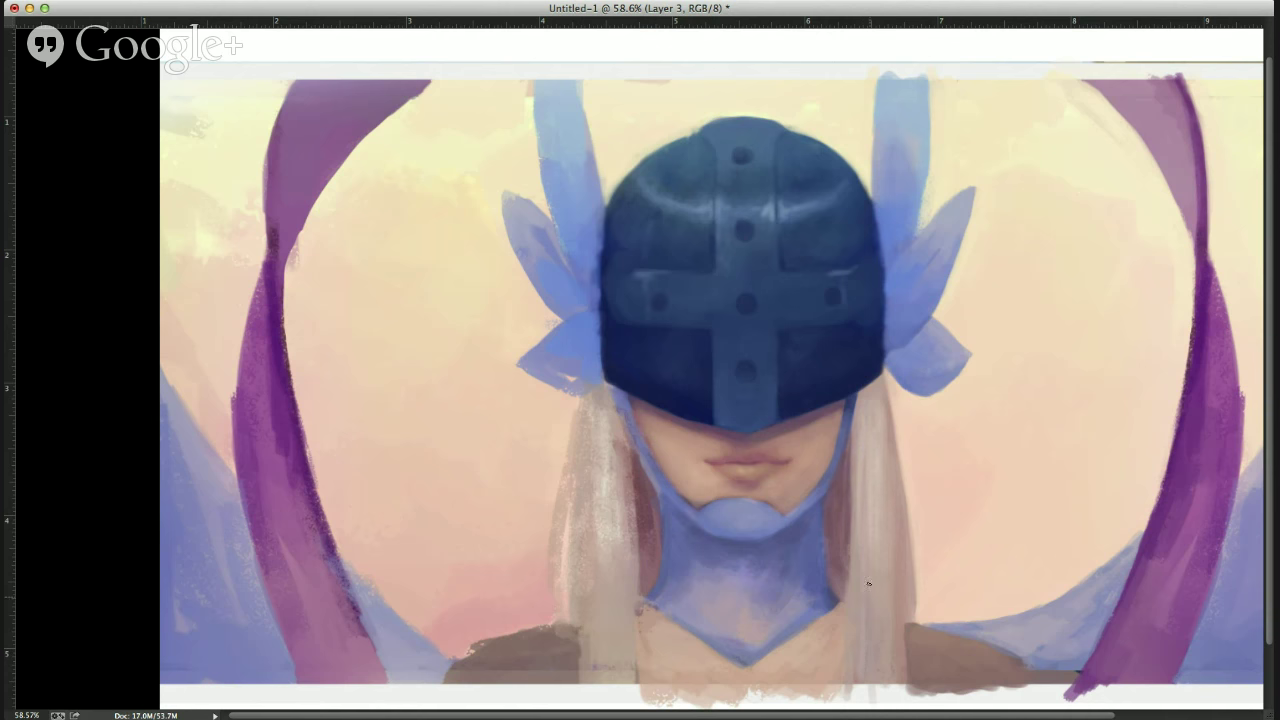
In Photoshop, touch up the right hair strand's outer edge and the skin just below the helmet's rim.
{"action": "left_click", "coordinate": [909, 518]}
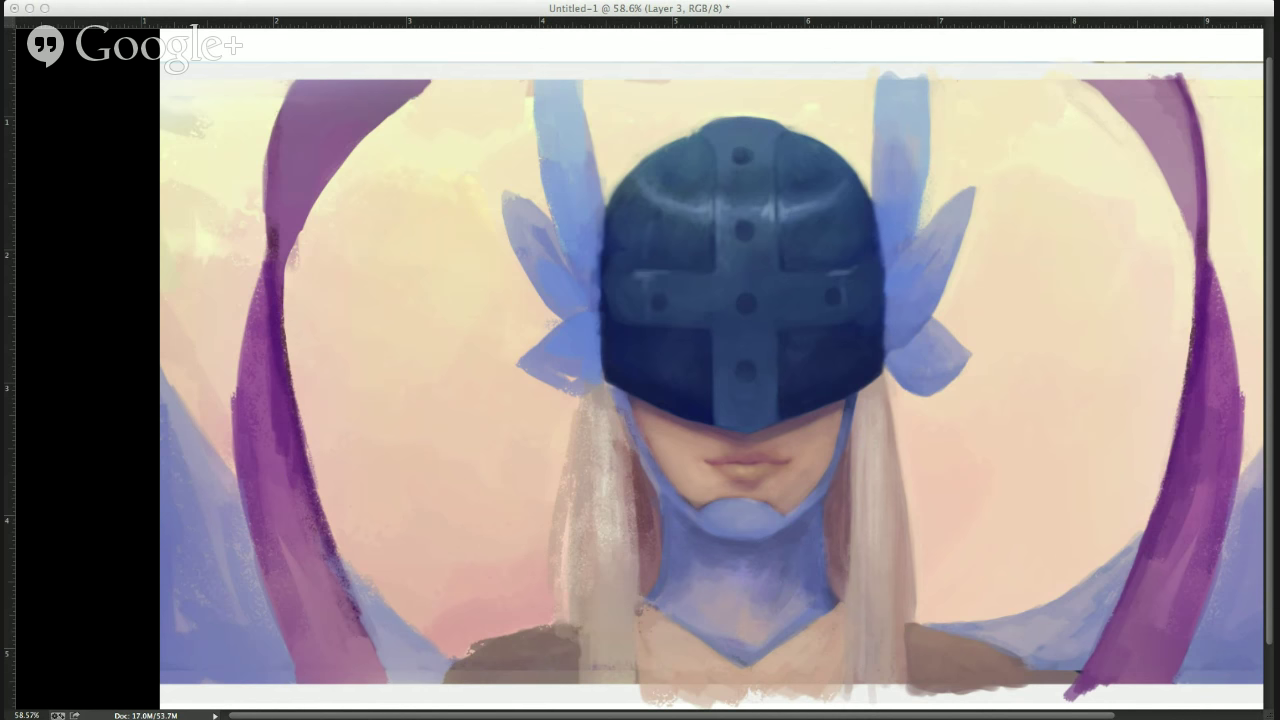
{"action": "left_click", "coordinate": [817, 410]}
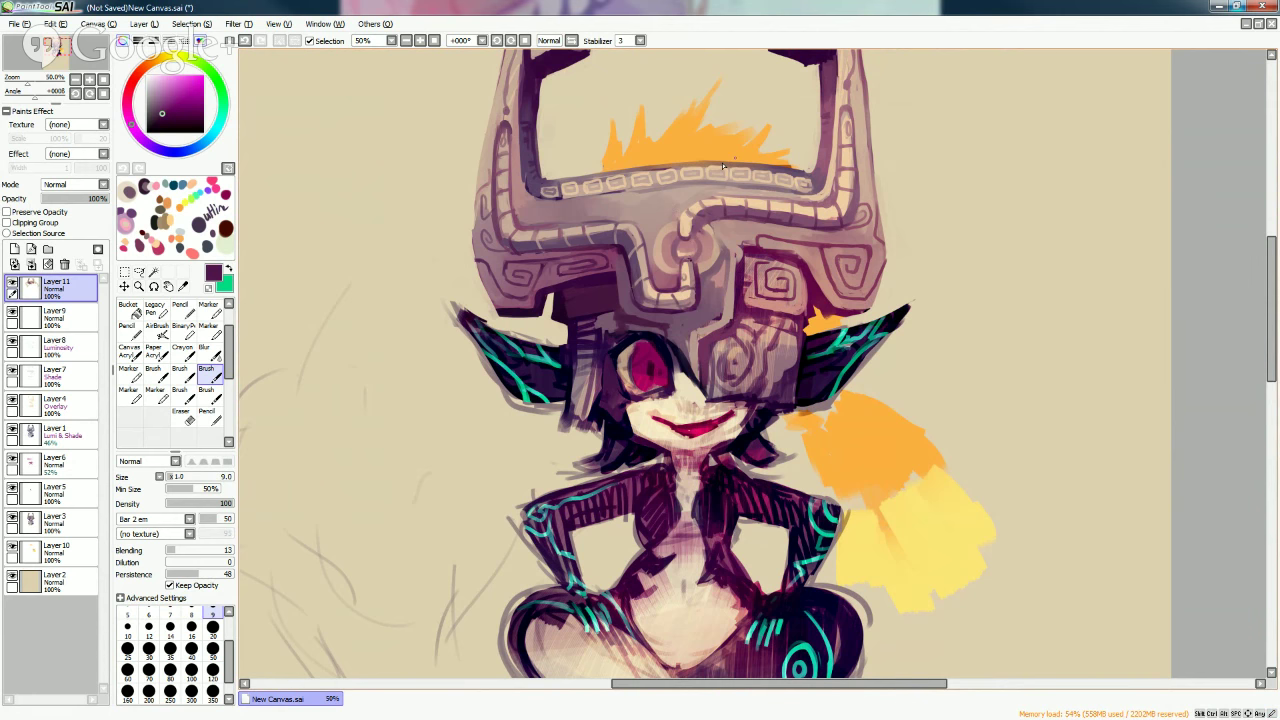
In PaintTool SAI, refine the headpiece's upper band and right horn with sampled mauve and tan at brush sizes 50 and 20, and enlarge the brush.
{"action": "left_click", "coordinate": [818, 186], "text": "alt"}
{"action": "left_click", "coordinate": [212, 648]}
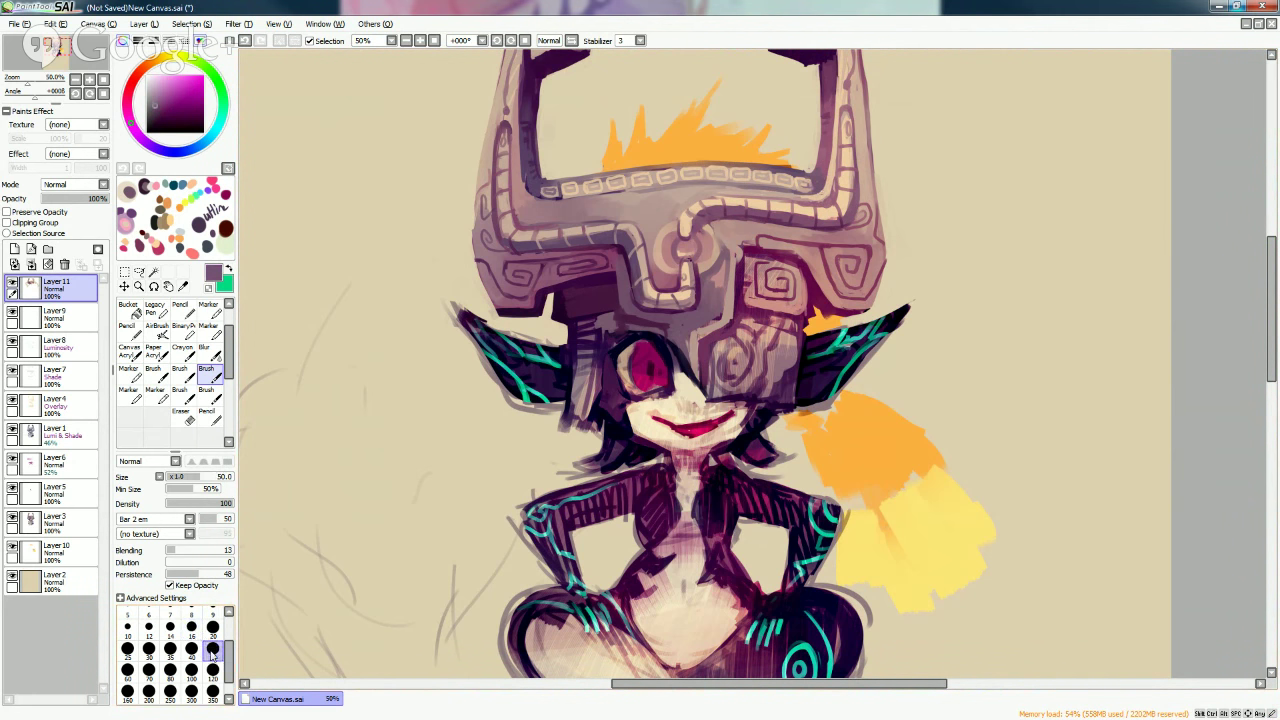
{"action": "left_click", "coordinate": [768, 195], "text": "alt"}
{"action": "left_click", "coordinate": [212, 627]}
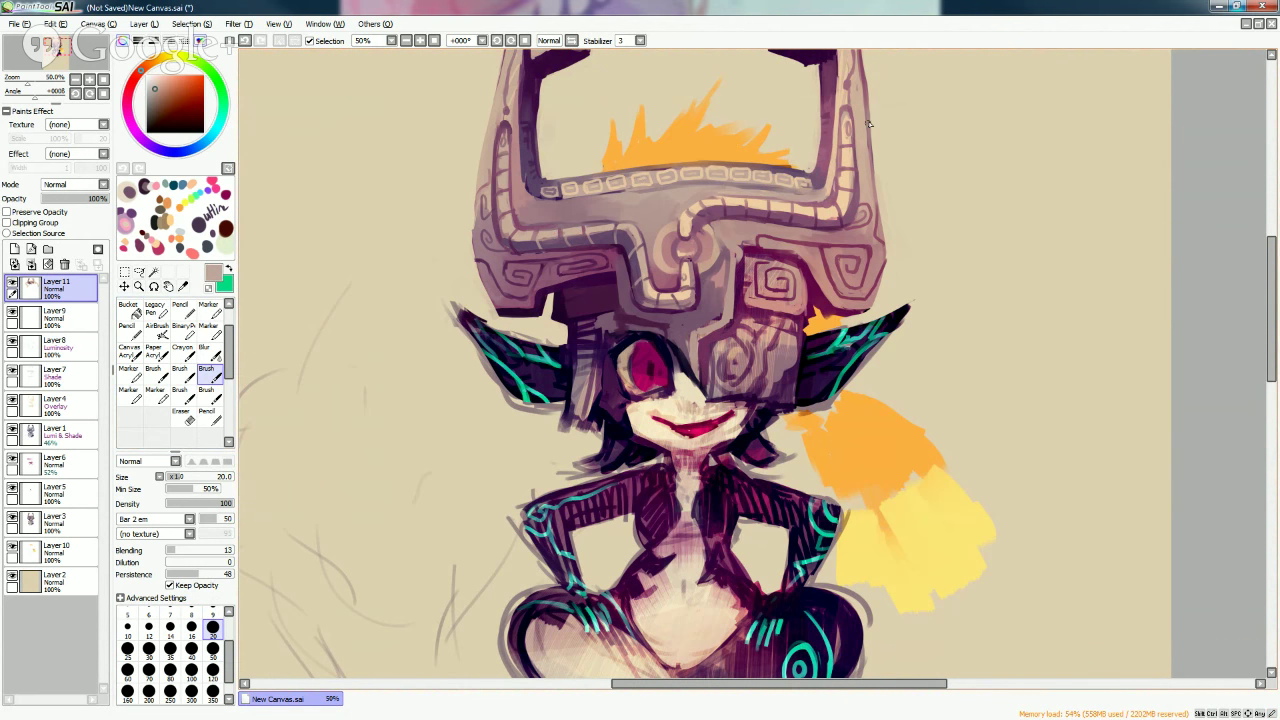
{"action": "key", "text": "bracketright"}
{"action": "key", "text": "bracketright"}
{"action": "key", "text": "bracketright"}
{"action": "key", "text": "bracketright"}
{"action": "key", "text": "bracketright"}
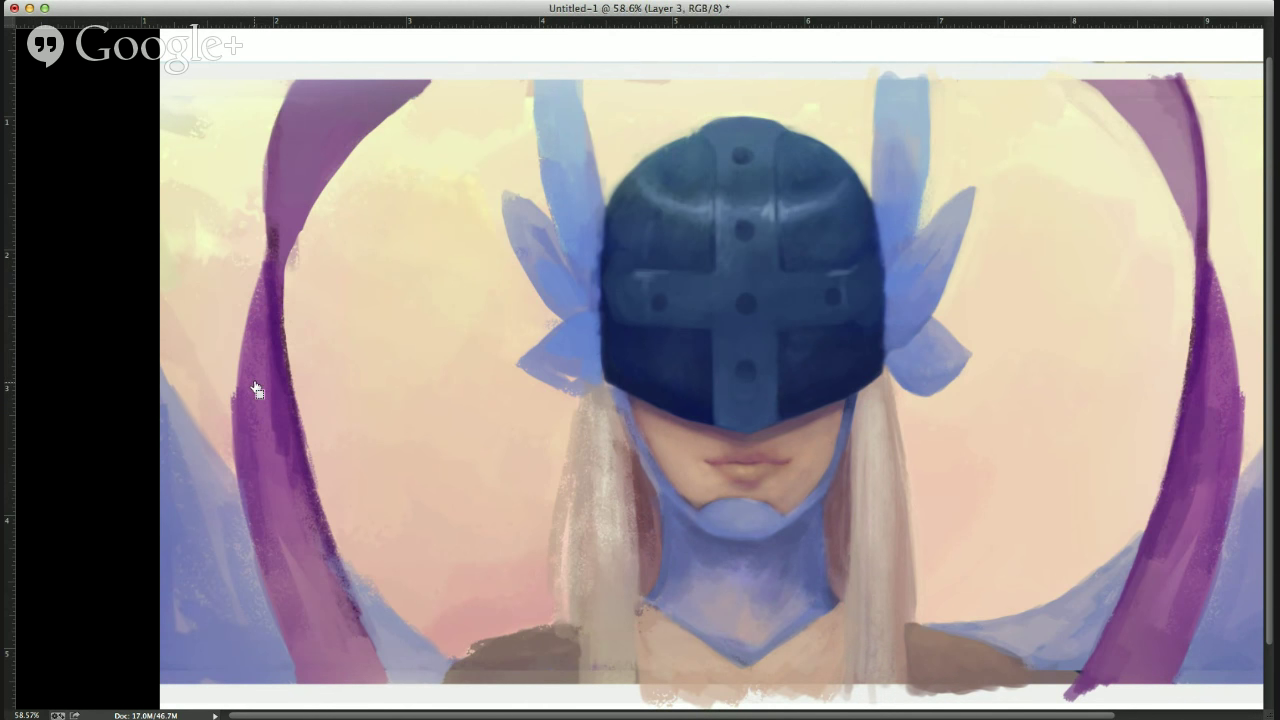
In Photoshop, switch from Layer 3 to the next layer below.
{"action": "key", "text": "alt+["}
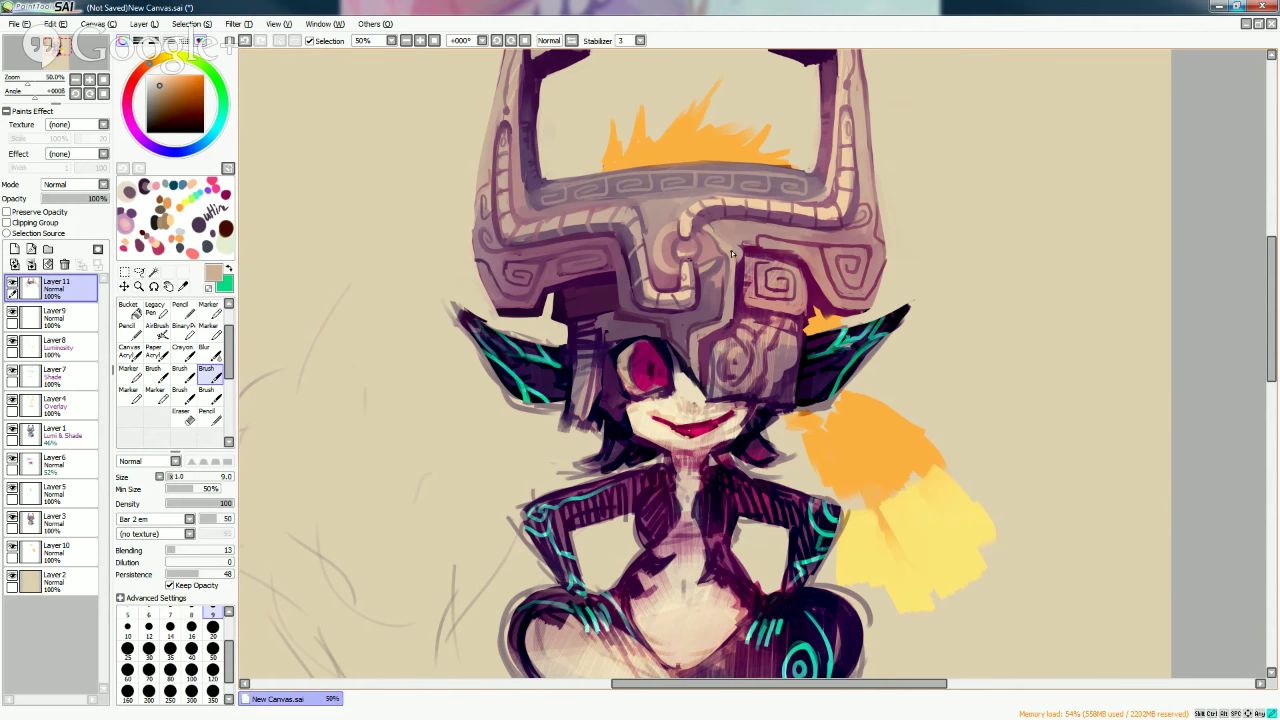
In PaintTool SAI, outline the spiral block in plum and repaint the eye cover beneath it with sampled mauve and engraved plum lines.
{"action": "left_click", "coordinate": [735, 250], "text": "alt"}
{"action": "left_click", "coordinate": [738, 237], "text": "alt"}
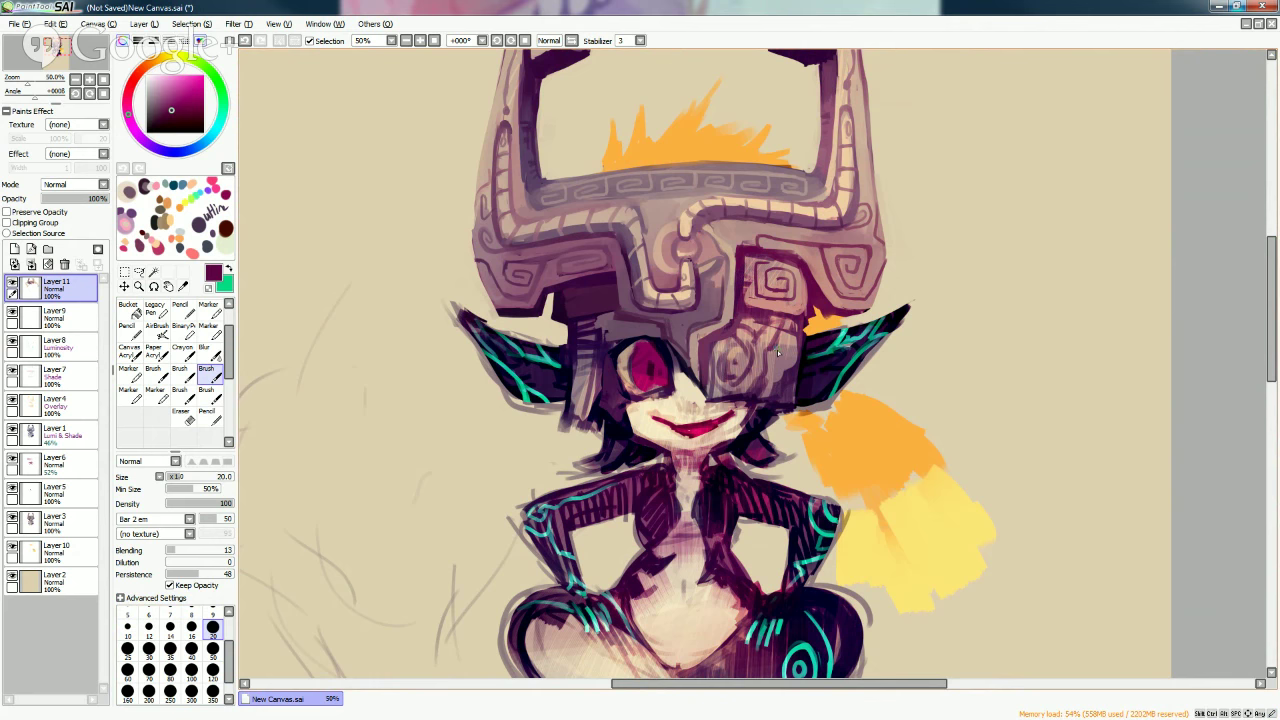
{"action": "left_click", "coordinate": [779, 363], "text": "alt"}
{"action": "left_click", "coordinate": [778, 359], "text": "alt"}
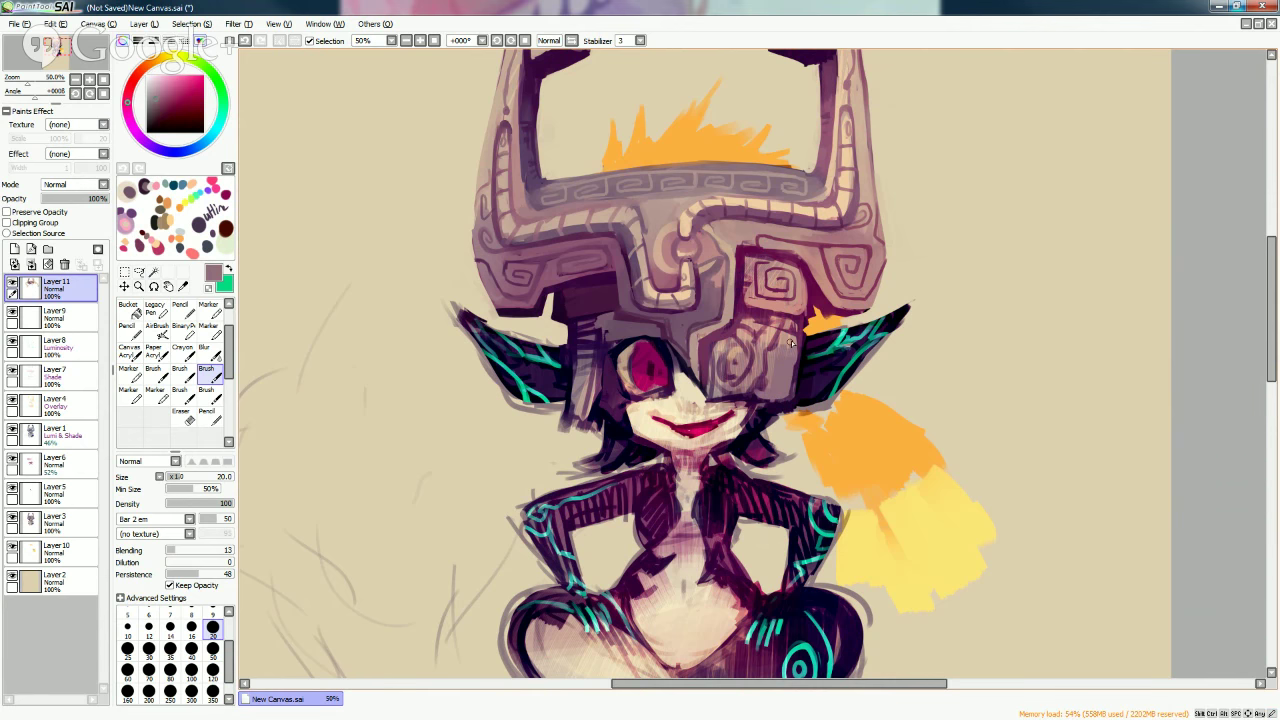
{"action": "left_click", "coordinate": [796, 336], "text": "alt"}
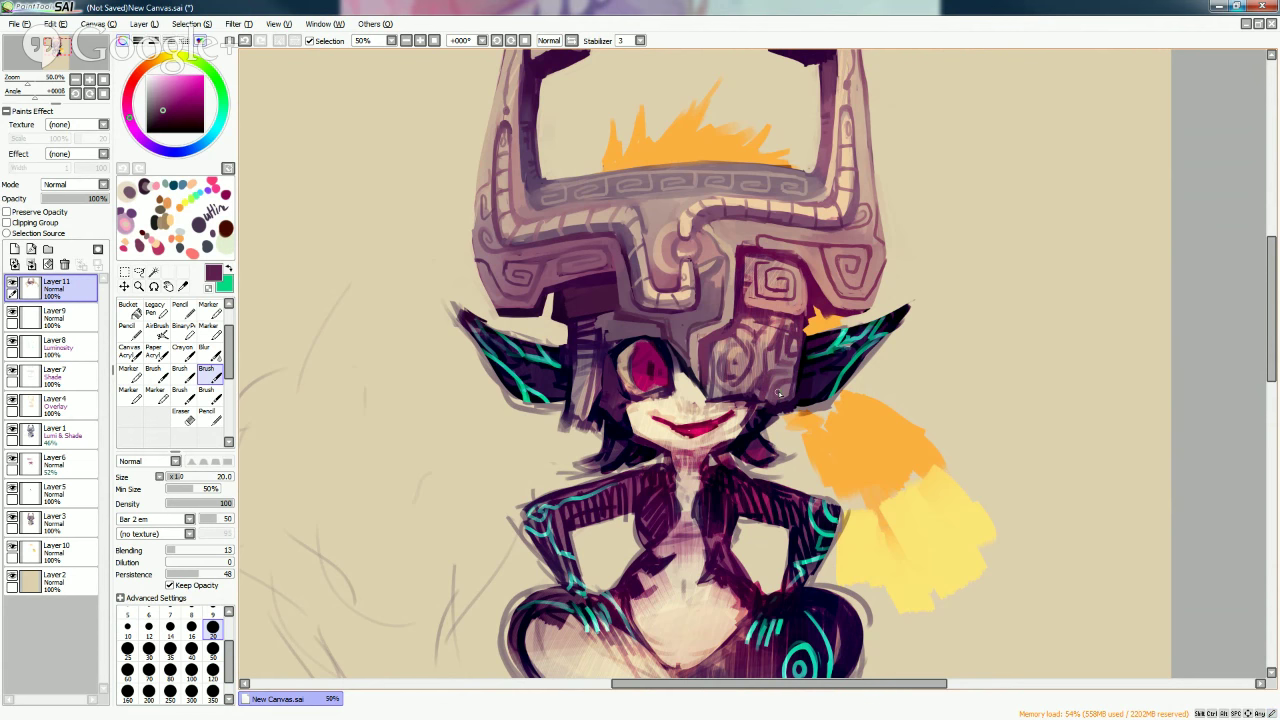
{"action": "left_click", "coordinate": [716, 392], "text": "alt"}
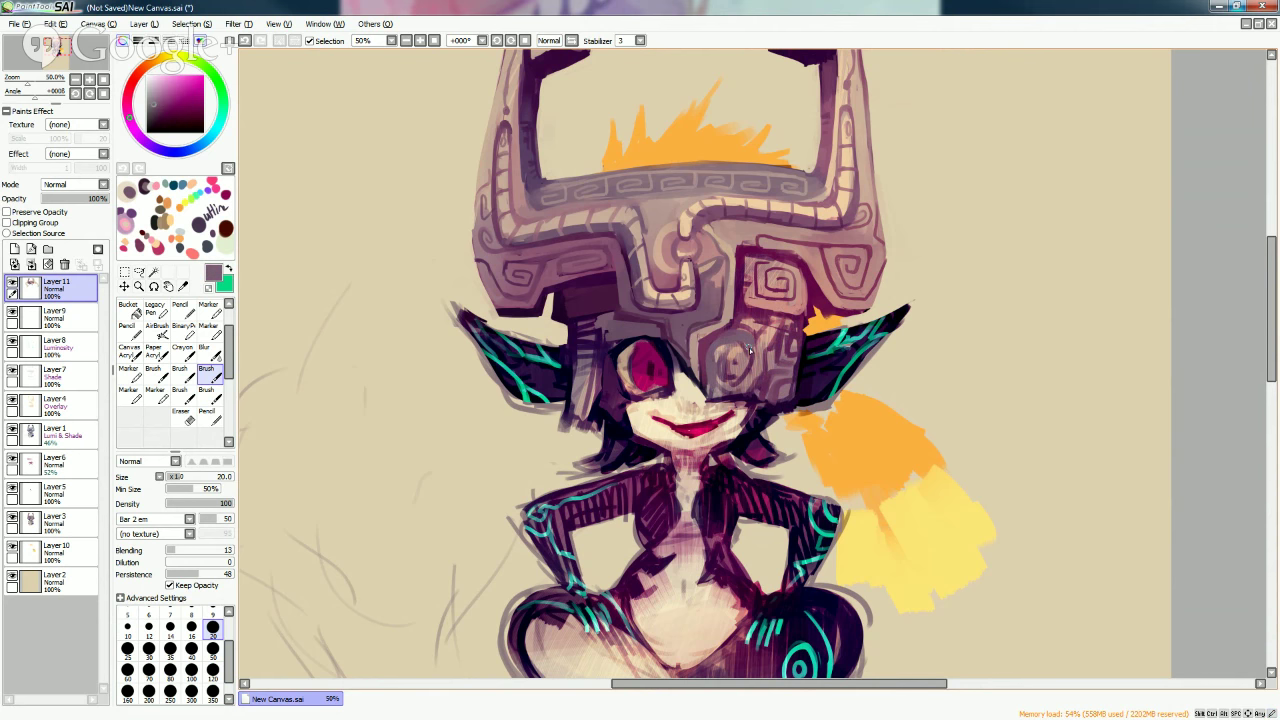
{"action": "left_click", "coordinate": [727, 348], "text": "alt"}
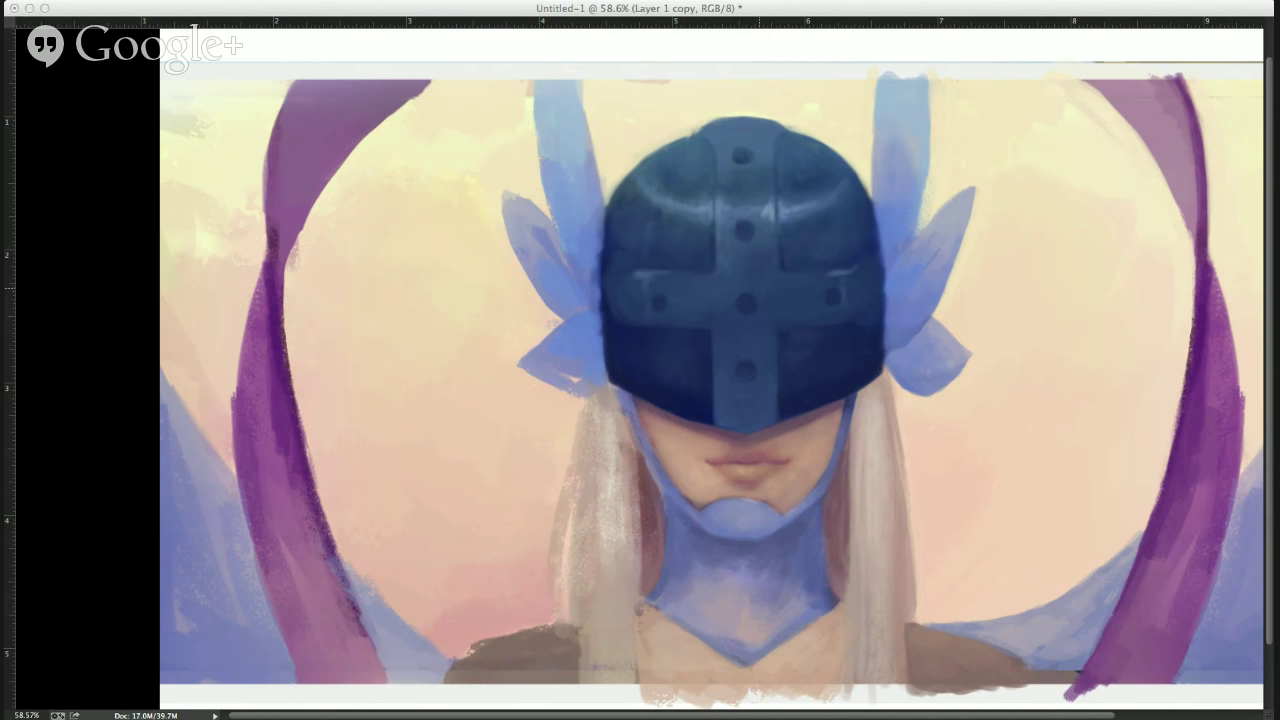
In Photoshop, undo the last two edits on Layer 1 copy.
{"action": "left_click", "coordinate": [1255, 130]}
{"action": "key", "text": "super+z"}
{"action": "key", "text": "super+z"}
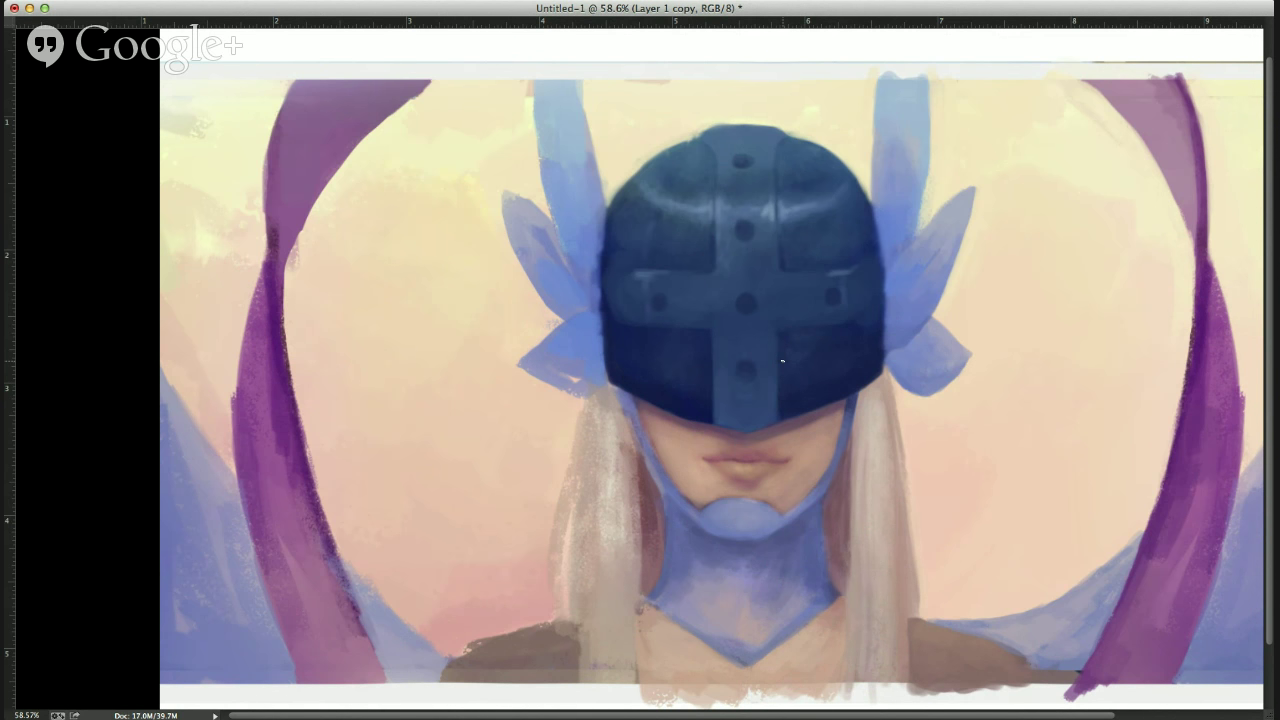
Try outlining the helmeted figure's lips freehand in dark mauve, undoing each attempt.
{"action": "scroll", "coordinate": [765, 437], "scroll_direction": "up", "scroll_amount": 5}
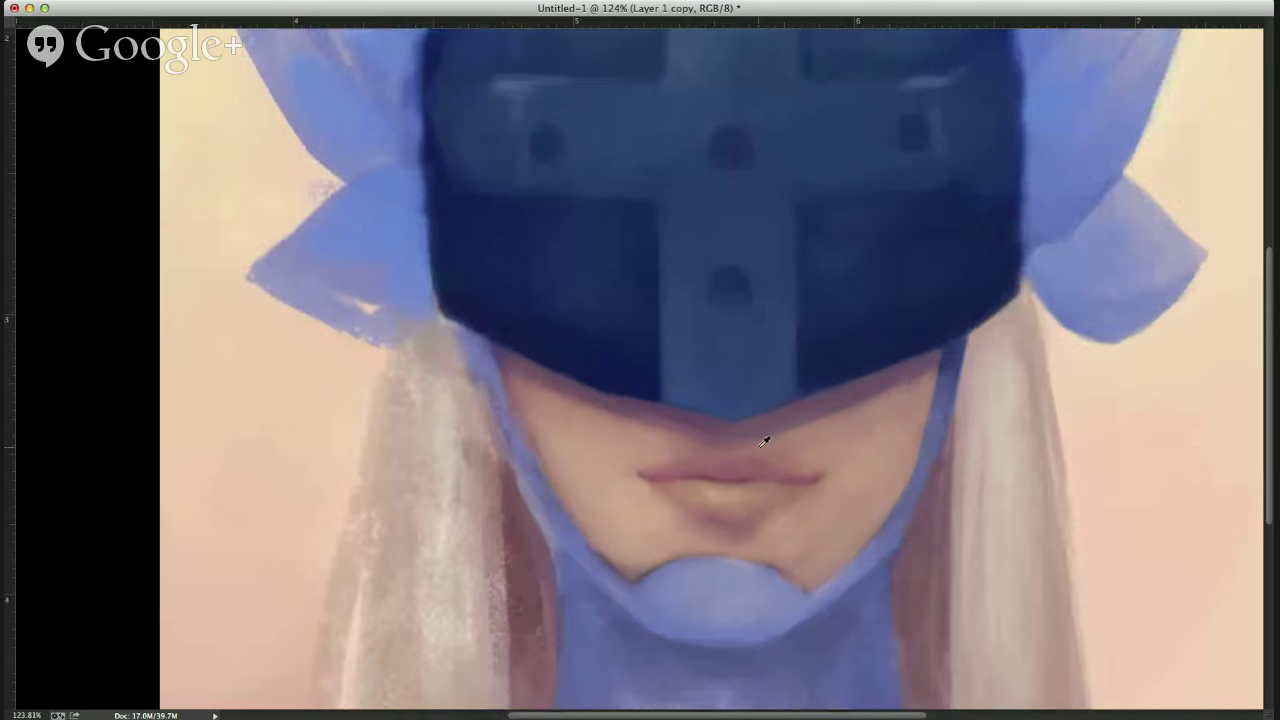
{"action": "scroll", "coordinate": [790, 410], "scroll_direction": "left", "scroll_amount": 3}
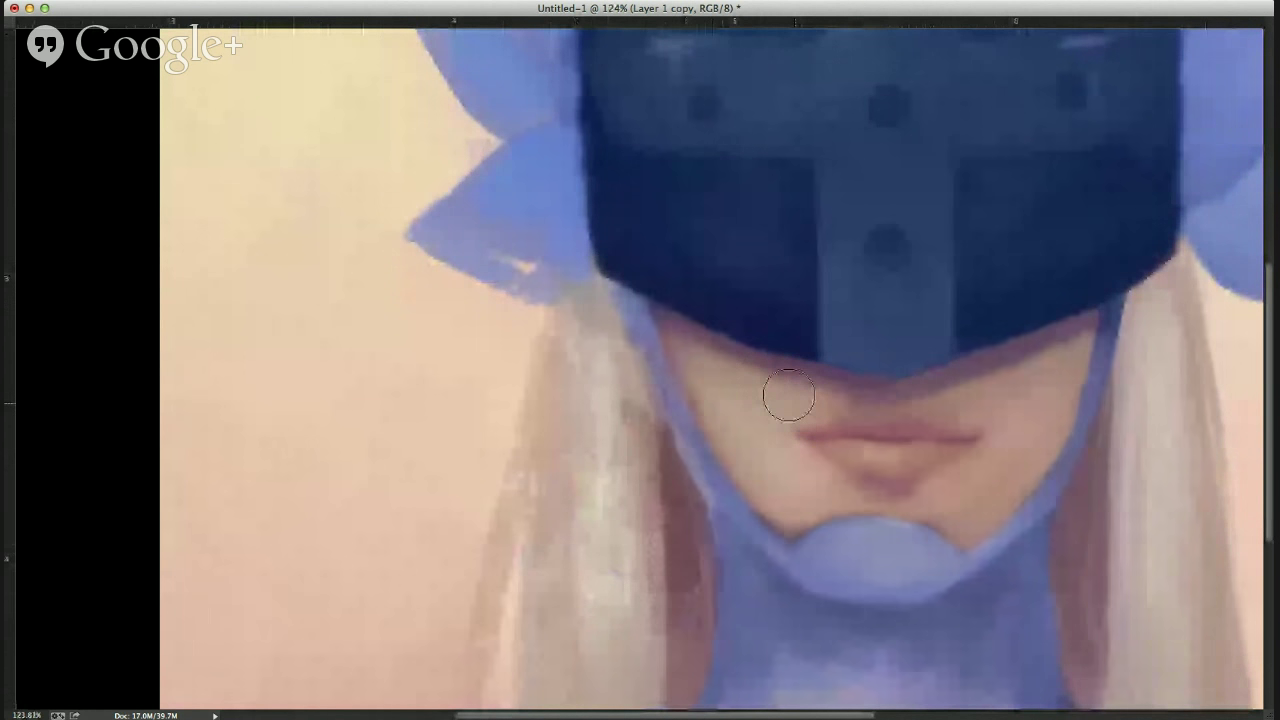
{"action": "mouse_move", "coordinate": [802, 432]}
{"action": "left_mouse_down"}
{"action": "mouse_move", "coordinate": [898, 416]}
{"action": "mouse_move", "coordinate": [970, 432]}
{"action": "left_mouse_up"}
{"action": "mouse_move", "coordinate": [975, 440]}
{"action": "left_mouse_down"}
{"action": "mouse_move", "coordinate": [868, 478]}
{"action": "mouse_move", "coordinate": [795, 438]}
{"action": "mouse_move", "coordinate": [968, 441]}
{"action": "left_mouse_up"}
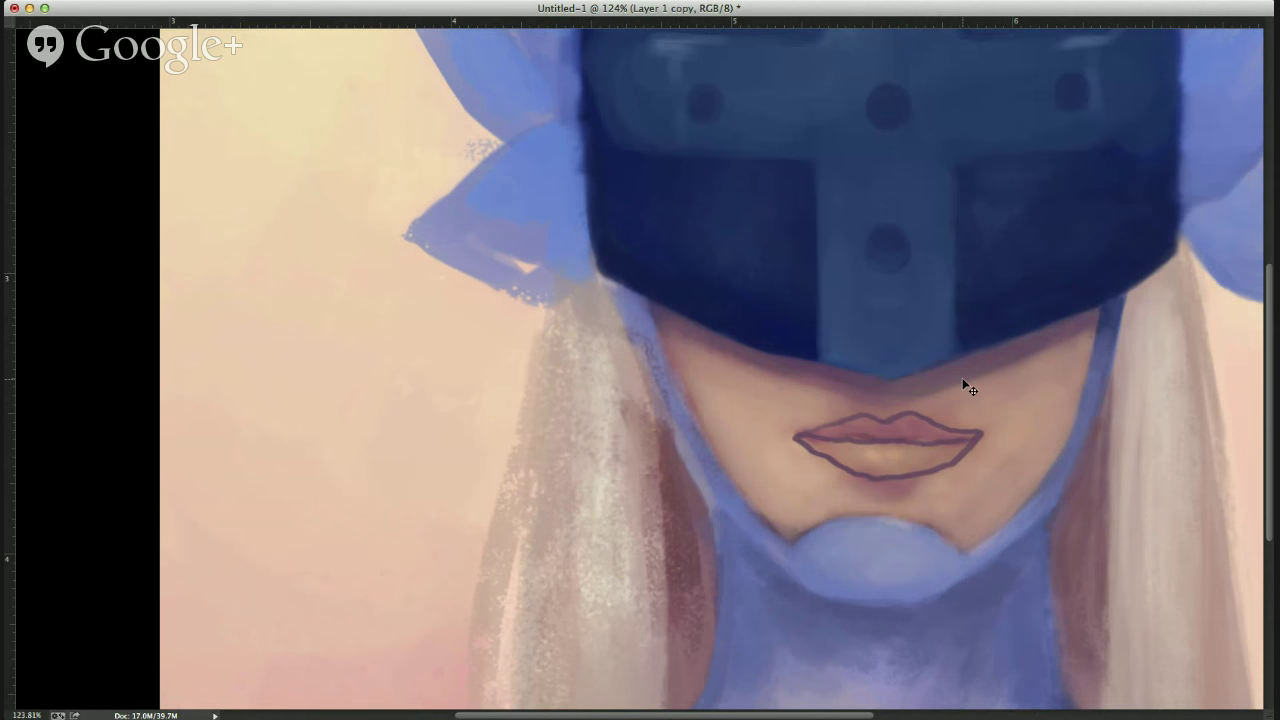
{"action": "key", "text": "super+z"}
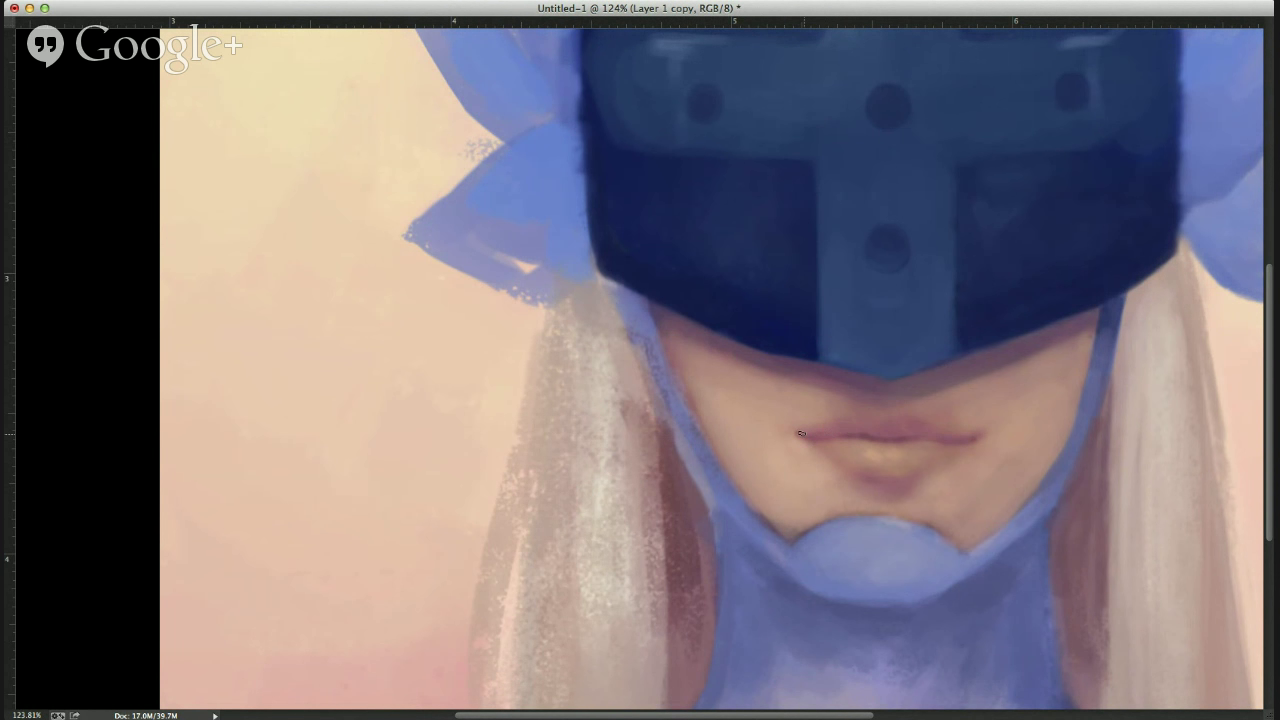
{"action": "mouse_move", "coordinate": [800, 433]}
{"action": "left_mouse_down"}
{"action": "mouse_move", "coordinate": [873, 418]}
{"action": "mouse_move", "coordinate": [948, 412]}
{"action": "left_mouse_up"}
{"action": "key", "text": "super+z"}
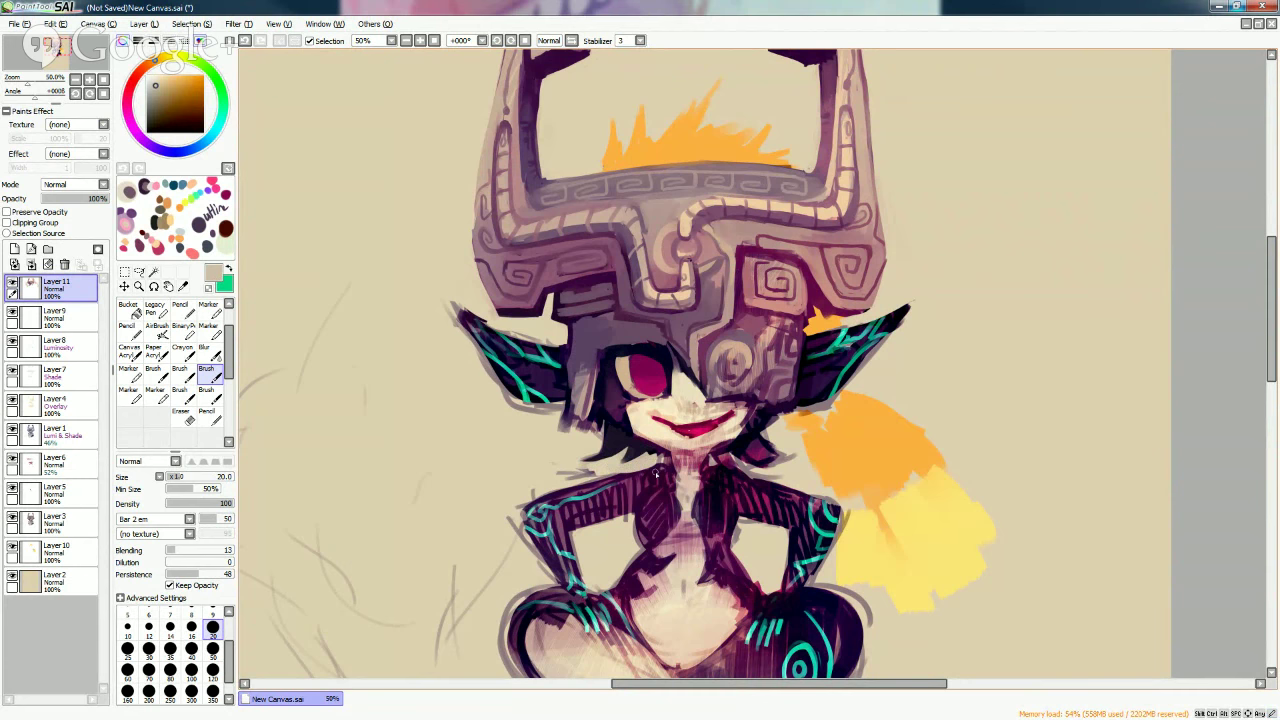
In PaintTool SAI, clean up the hair tips beside the neck with sampled background tan and dark hair colour.
{"action": "left_click", "coordinate": [632, 470], "text": "alt"}
{"action": "left_click", "coordinate": [649, 458], "text": "alt"}
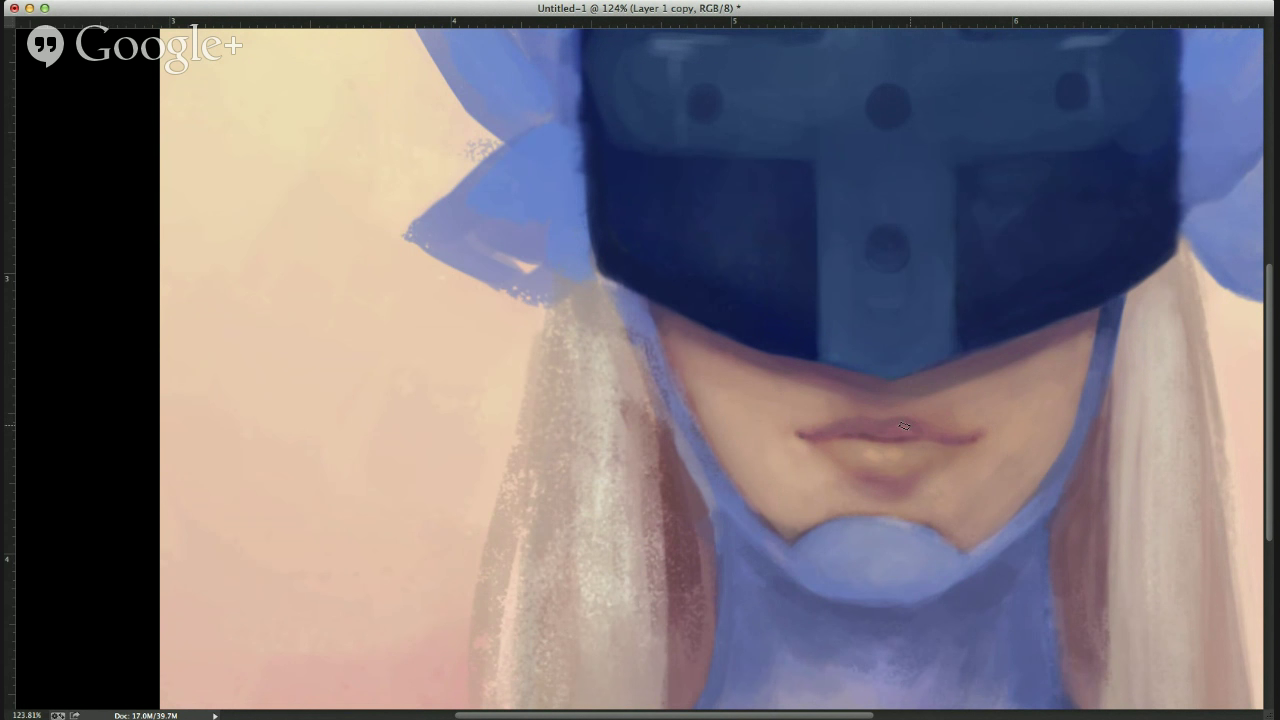
In Photoshop, paint a stroke along the parting line on the right half of the helmeted figure's lips.
{"action": "mouse_move", "coordinate": [890, 432]}
{"action": "left_mouse_down"}
{"action": "mouse_move", "coordinate": [830, 412]}
{"action": "mouse_move", "coordinate": [945, 438]}
{"action": "left_mouse_up"}
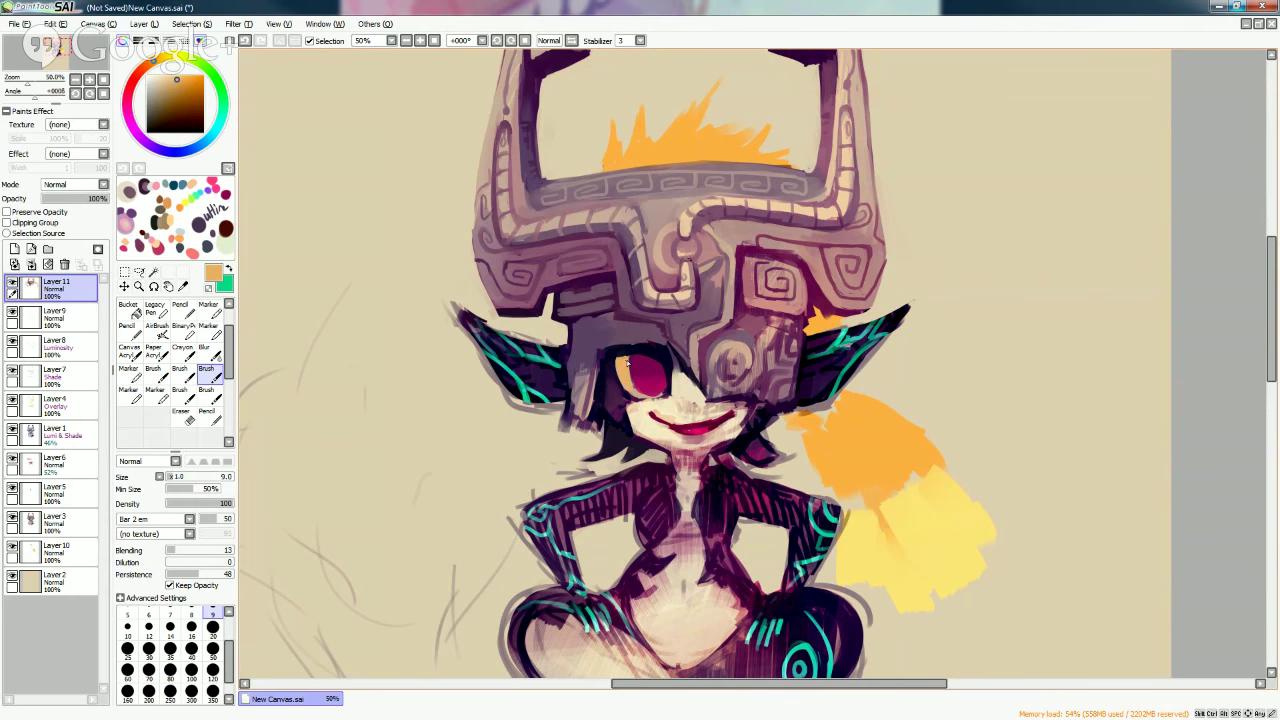
In PaintTool SAI, refine the face around the mouth with sampled skin tones, enlarging the brush to size 20.
{"action": "left_click", "coordinate": [713, 405], "text": "alt"}
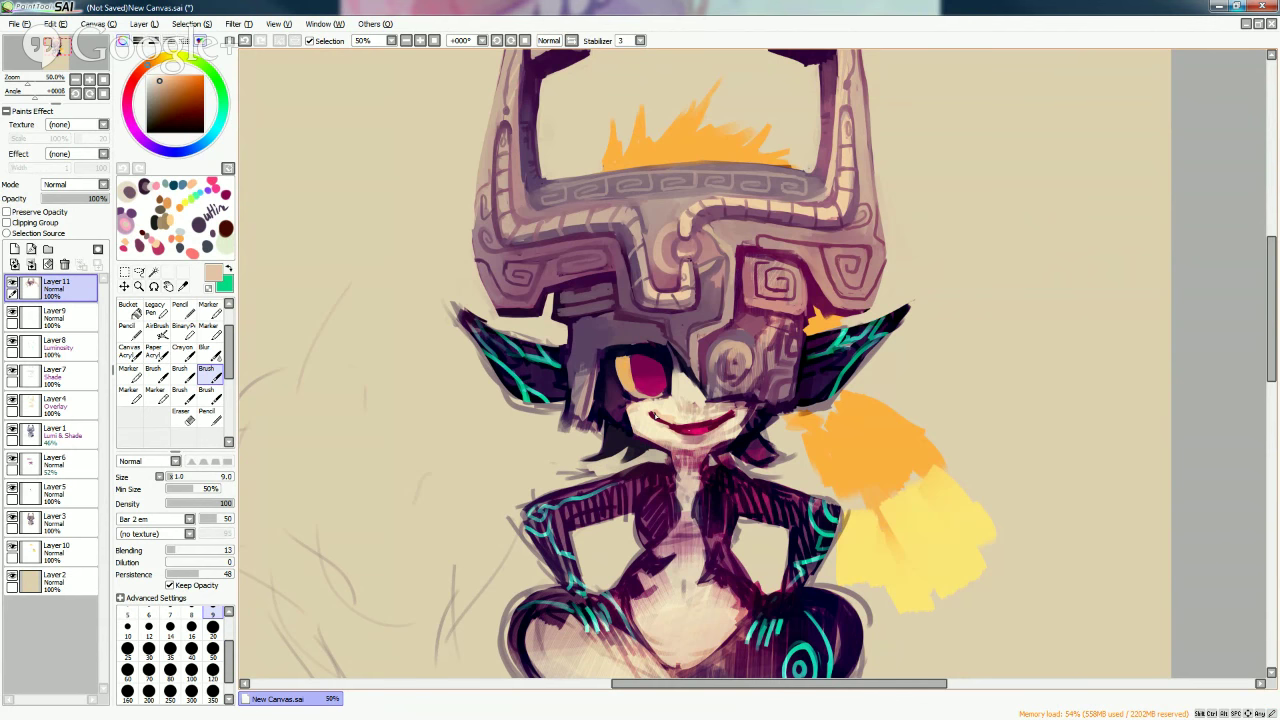
{"action": "key", "text": "bracketright"}
{"action": "key", "text": "bracketright"}
{"action": "key", "text": "bracketright"}
{"action": "key", "text": "bracketright"}
{"action": "key", "text": "bracketright"}
{"action": "left_click", "coordinate": [672, 420], "text": "alt"}
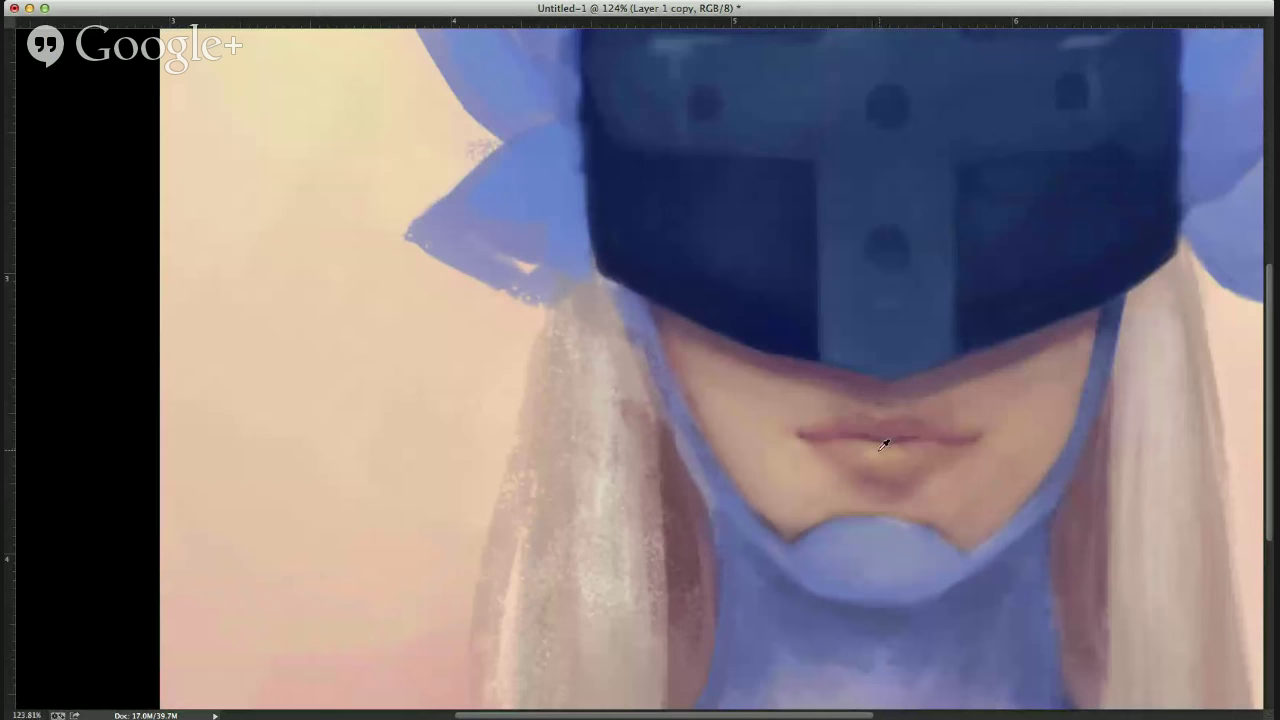
In Photoshop, sample the colour at the centre of the helmeted figure's lips.
{"action": "left_click", "coordinate": [884, 444], "text": "alt"}
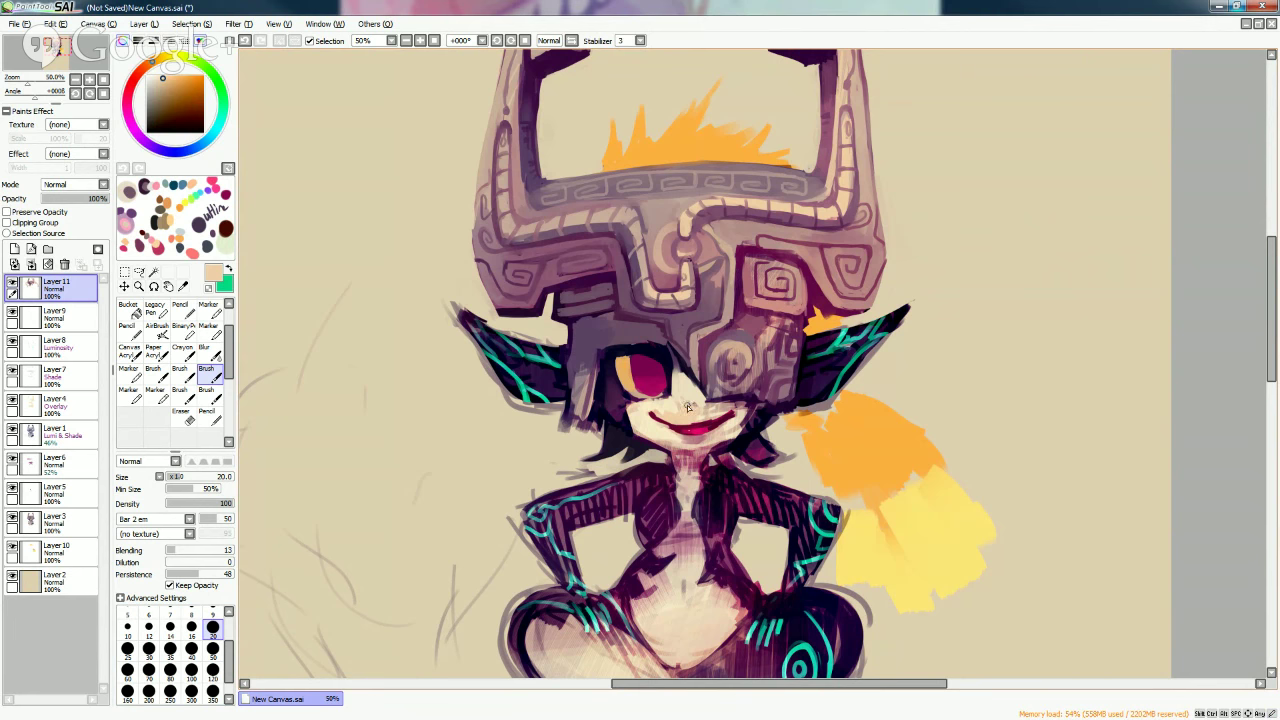
In PaintTool SAI, shade the nose with sampled skin tones, and pick up the dark colour above the eye at brush size 9.
{"action": "left_click", "coordinate": [688, 407], "text": "alt"}
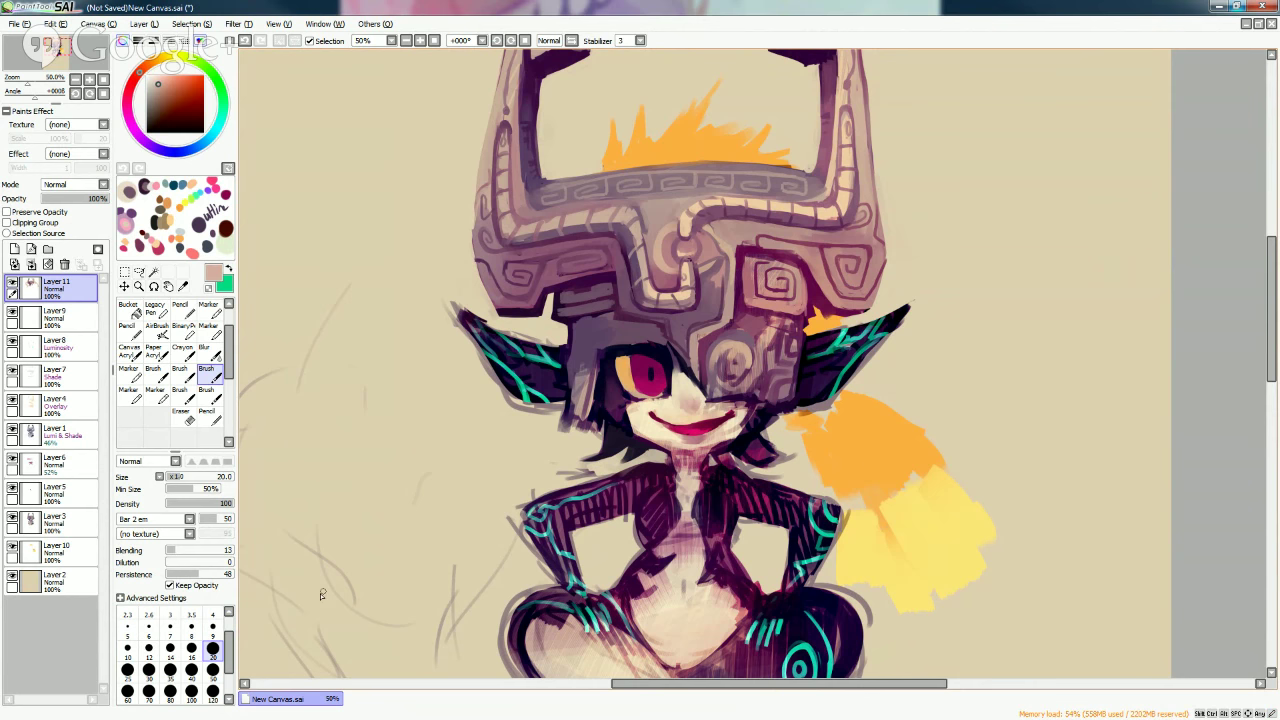
{"action": "left_click", "coordinate": [212, 626]}
{"action": "left_click", "coordinate": [665, 332], "text": "alt"}
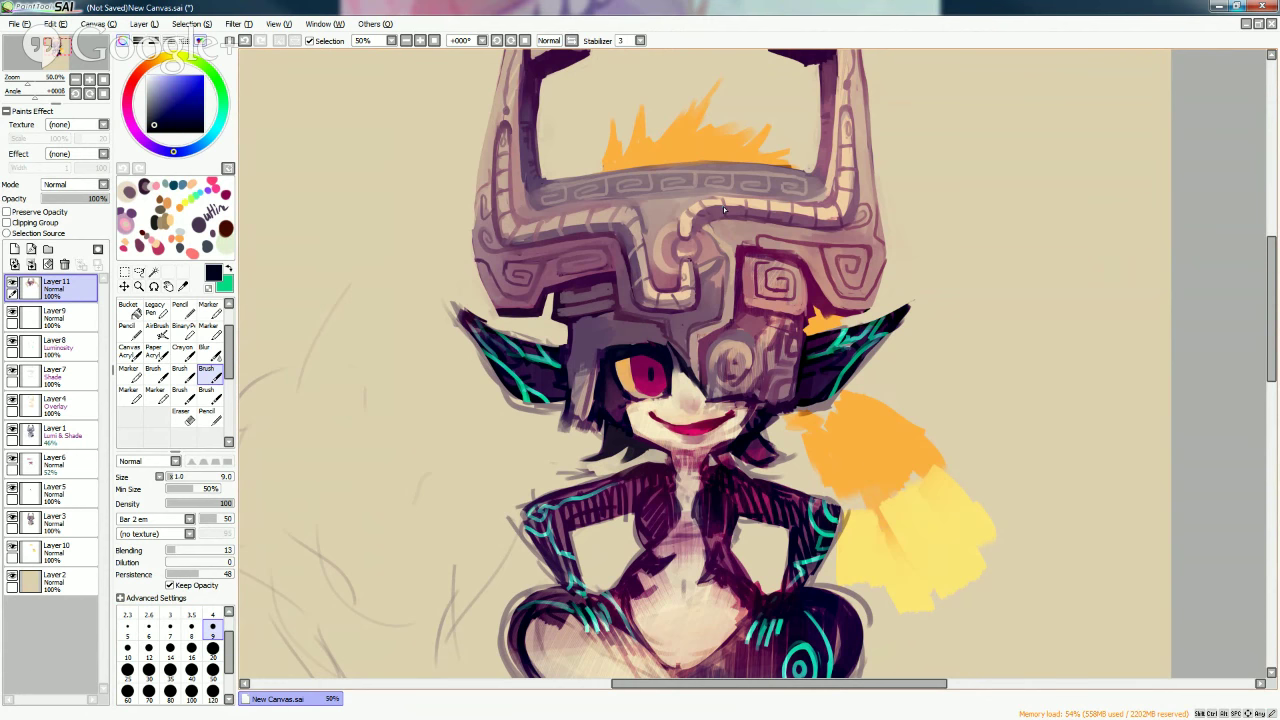
Paint the carved pattern and tidy the edges of the helmet's left cheek guard with colours sampled from the painting.
{"action": "left_click", "coordinate": [607, 329], "text": "alt"}
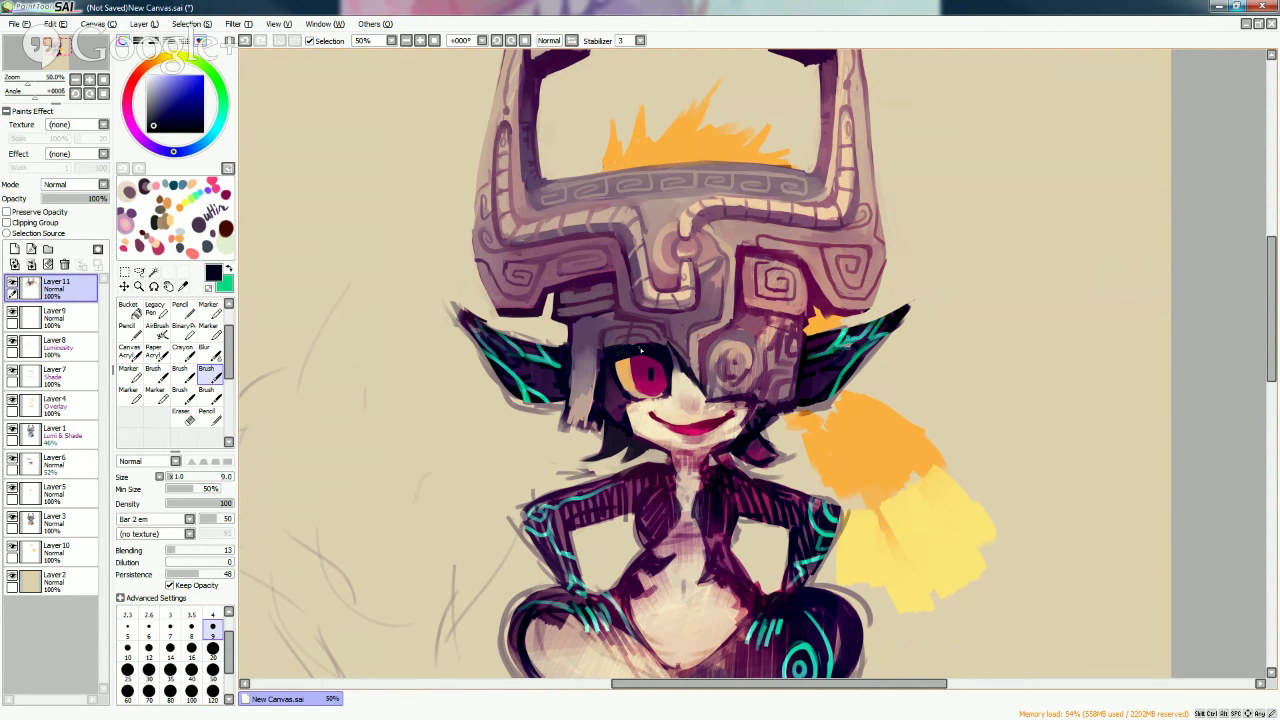
{"action": "left_click", "coordinate": [620, 343], "text": "alt"}
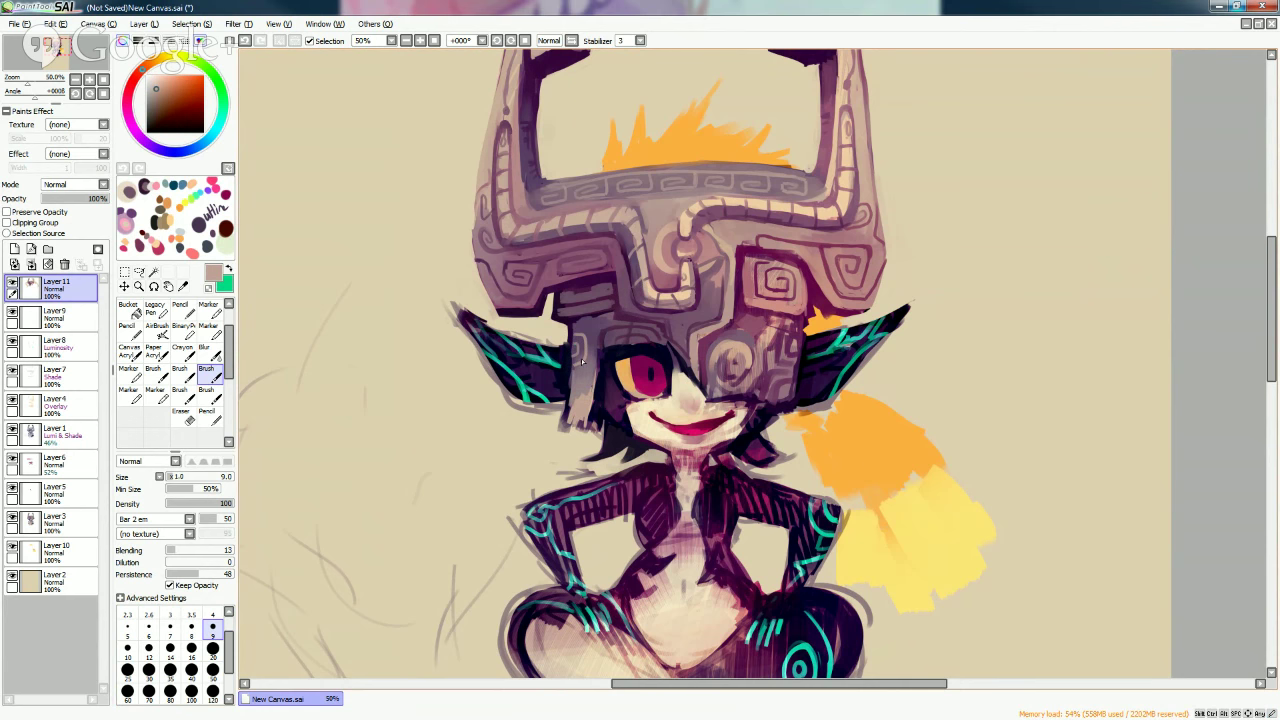
{"action": "left_click", "coordinate": [582, 396], "text": "alt"}
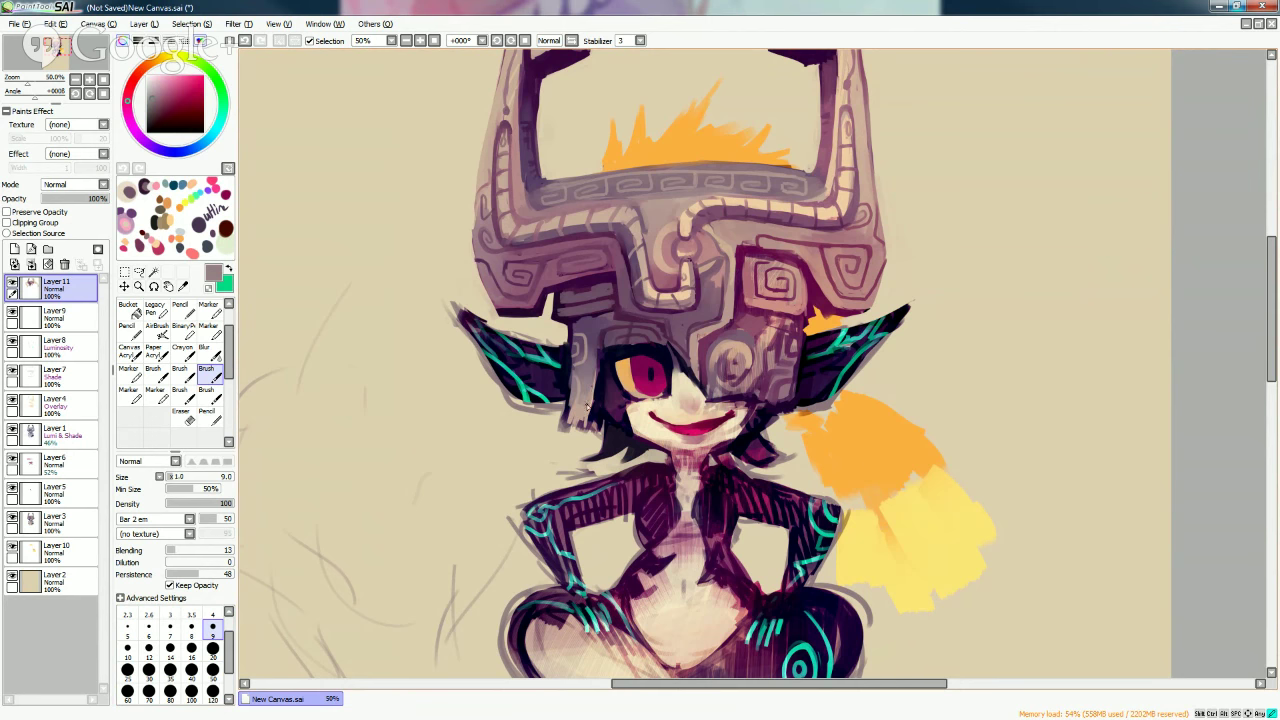
{"action": "left_click", "coordinate": [566, 424], "text": "alt"}
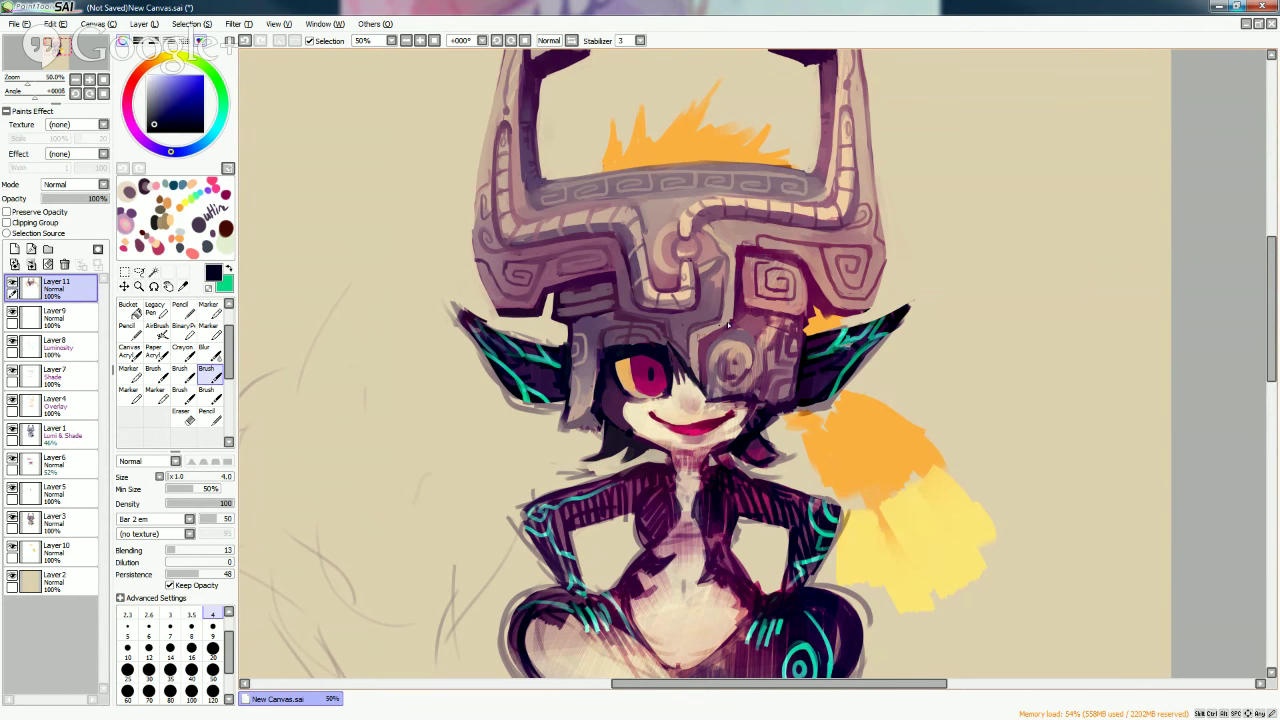
Refine the helmet's brow edge and the dark hair above the eye with sampled purples at brush size 9.
{"action": "scroll", "coordinate": [225, 640], "scroll_direction": "up", "scroll_amount": 1}
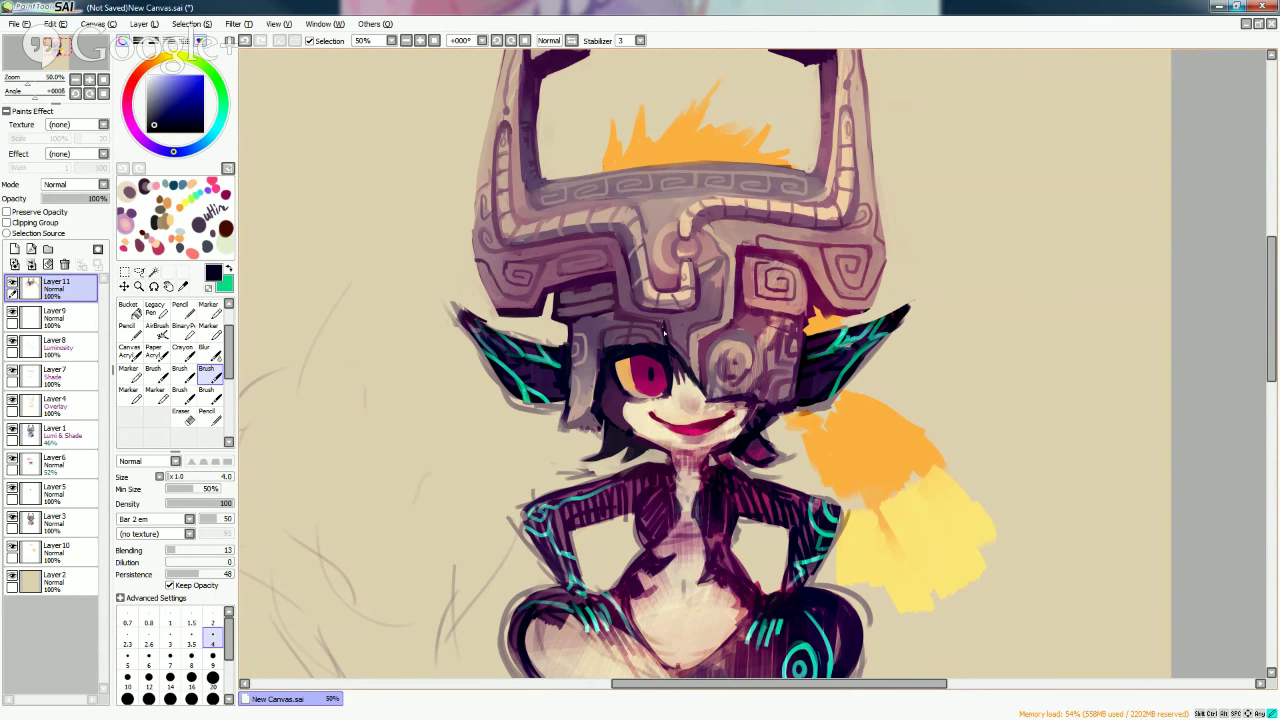
{"action": "left_click", "coordinate": [666, 334], "text": "alt"}
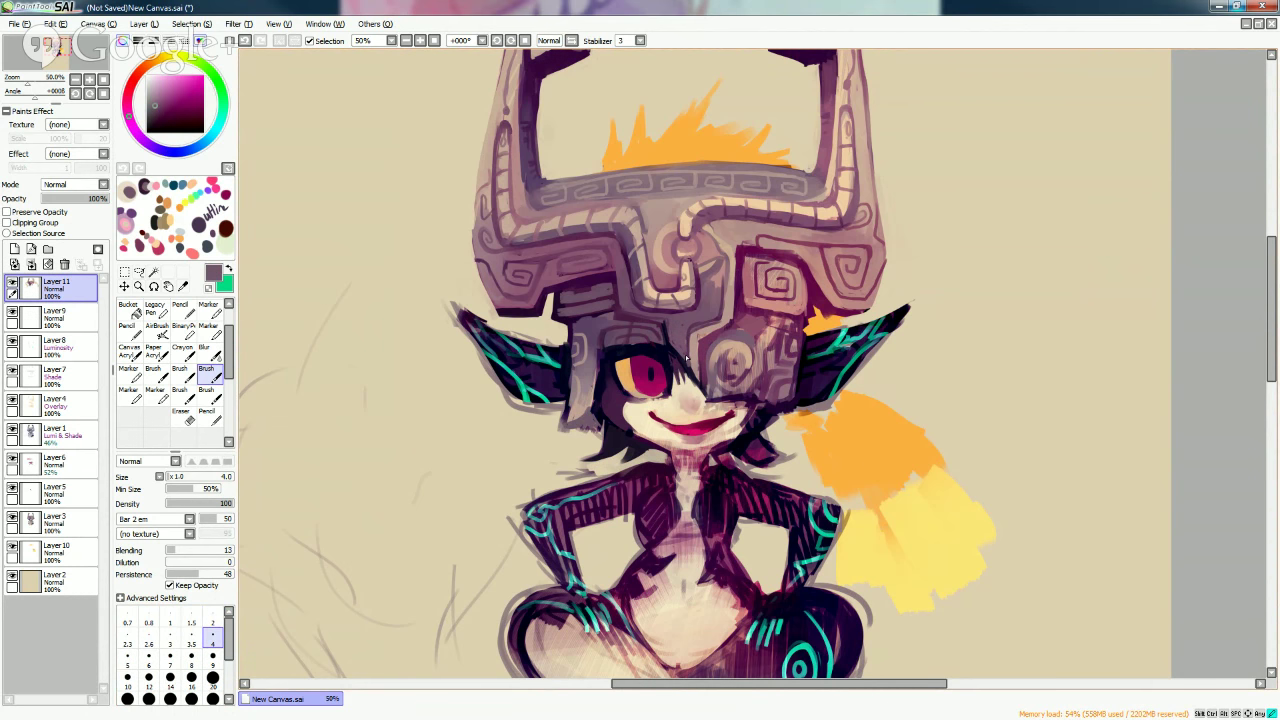
{"action": "key", "text": "bracketright"}
{"action": "key", "text": "bracketright"}
{"action": "key", "text": "bracketright"}
{"action": "key", "text": "bracketright"}
{"action": "key", "text": "bracketright"}
{"action": "left_click", "coordinate": [672, 352], "text": "alt"}
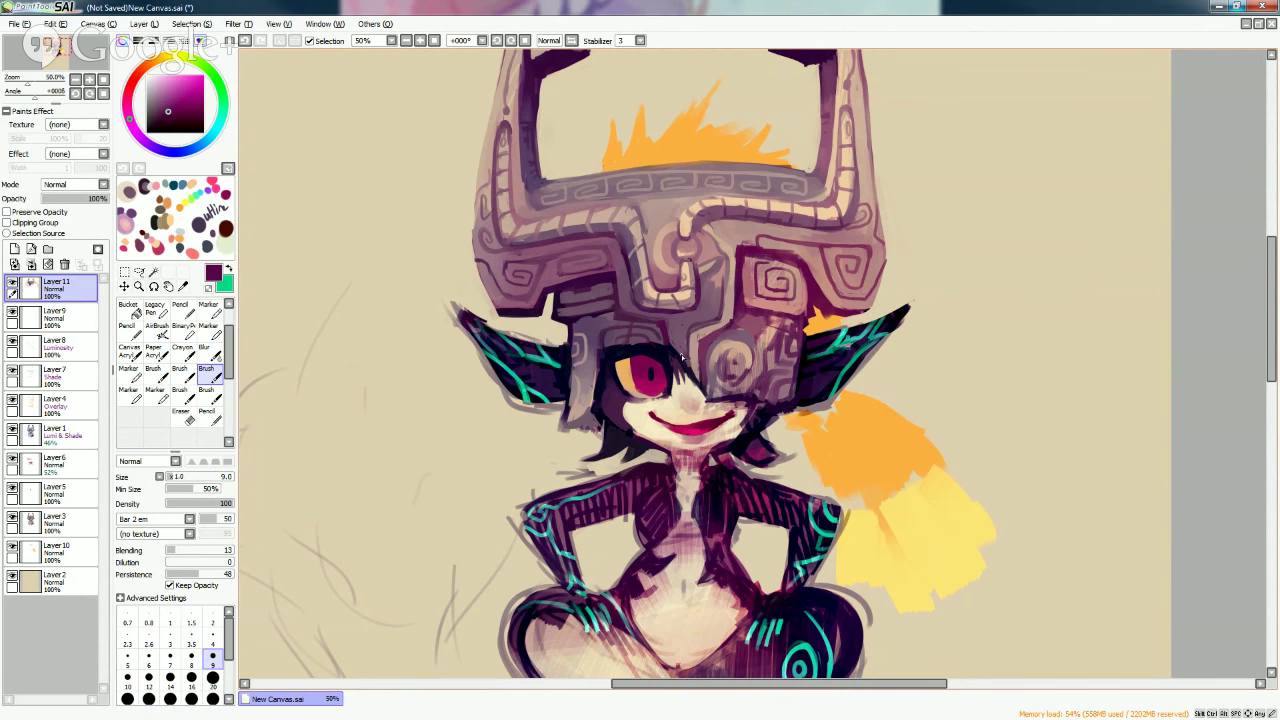
Clean up the lower edge of the left cheek guard with the sampled background colour at brush size 16.
{"action": "key", "text": "bracketright"}
{"action": "key", "text": "bracketright"}
{"action": "key", "text": "bracketright"}
{"action": "key", "text": "bracketright"}
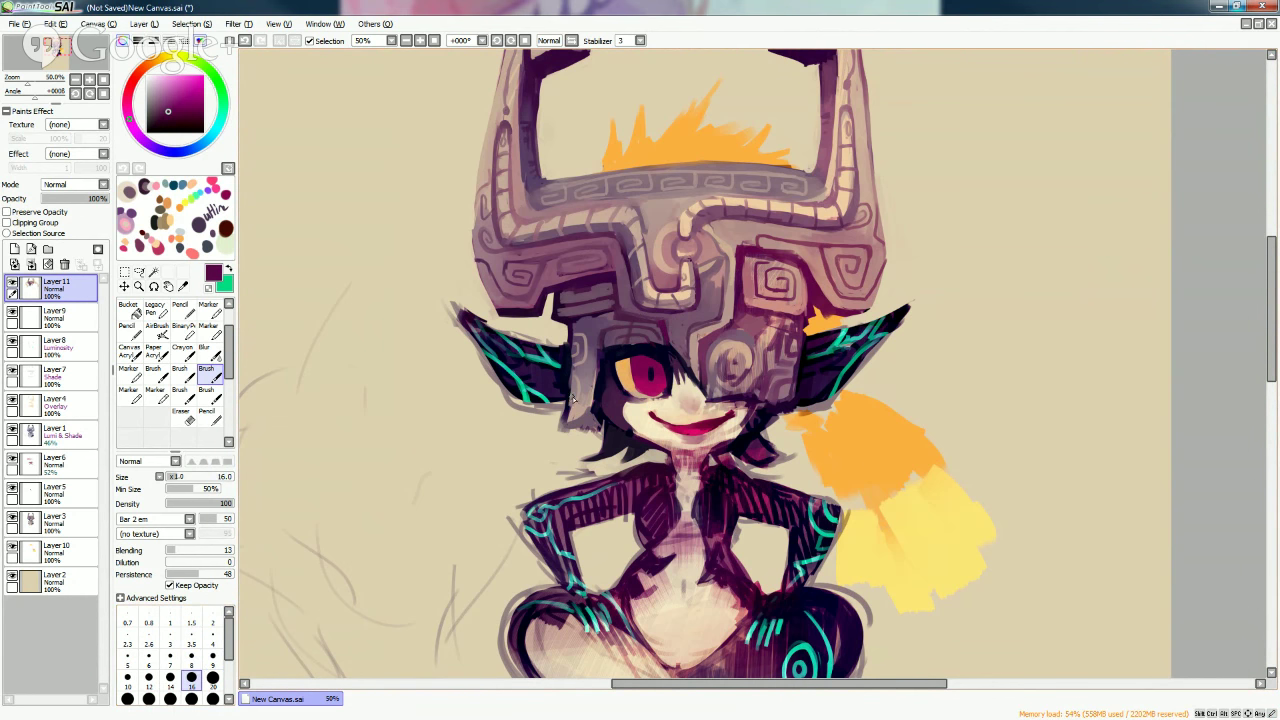
{"action": "left_click", "coordinate": [578, 422], "text": "alt"}
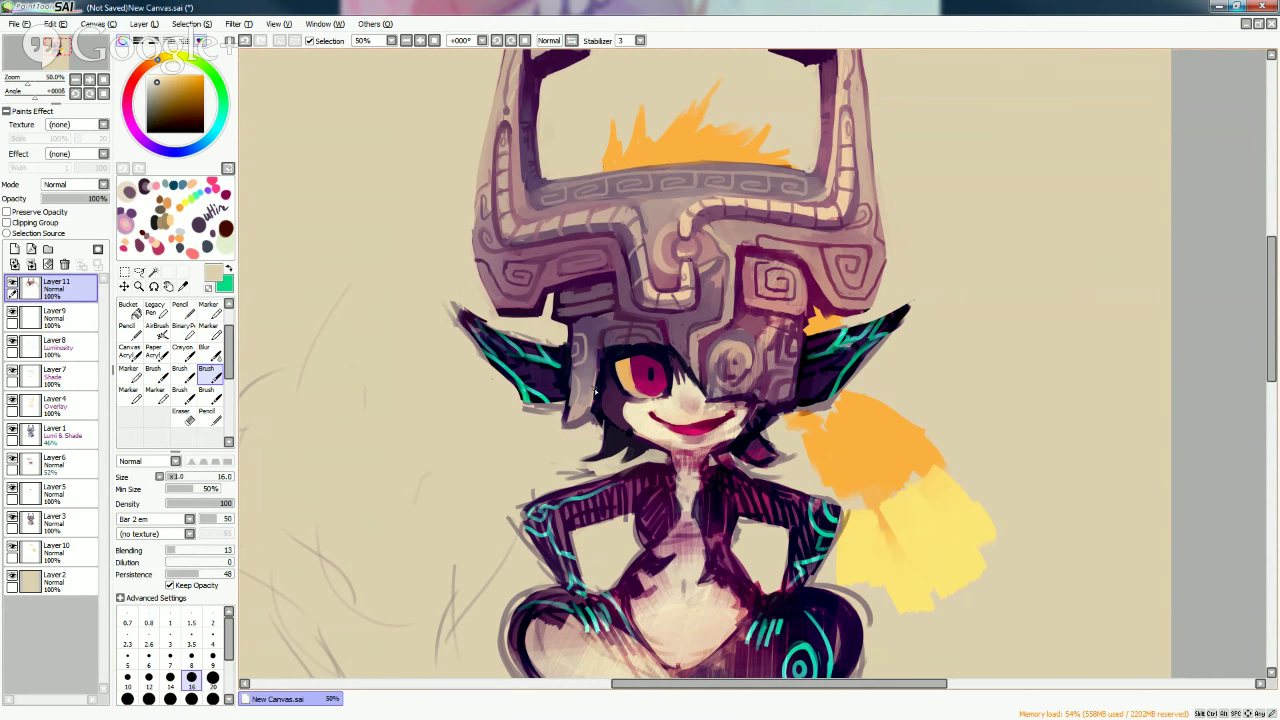
Paint over the left ear's dark fill and teal markings with colours sampled from the ear.
{"action": "left_click", "coordinate": [552, 392], "text": "alt"}
{"action": "left_click", "coordinate": [526, 350], "text": "alt"}
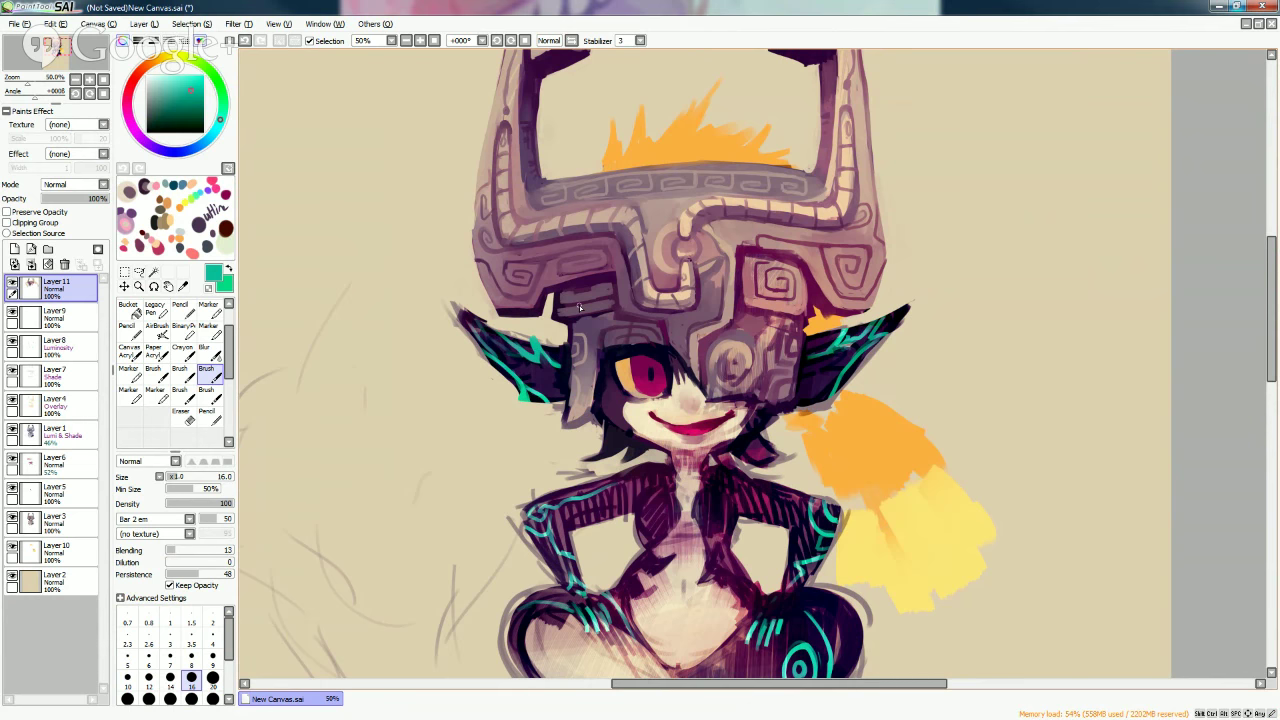
{"action": "left_click", "coordinate": [549, 355], "text": "alt"}
{"action": "left_click", "coordinate": [535, 336], "text": "alt"}
{"action": "left_click", "coordinate": [504, 330], "text": "alt"}
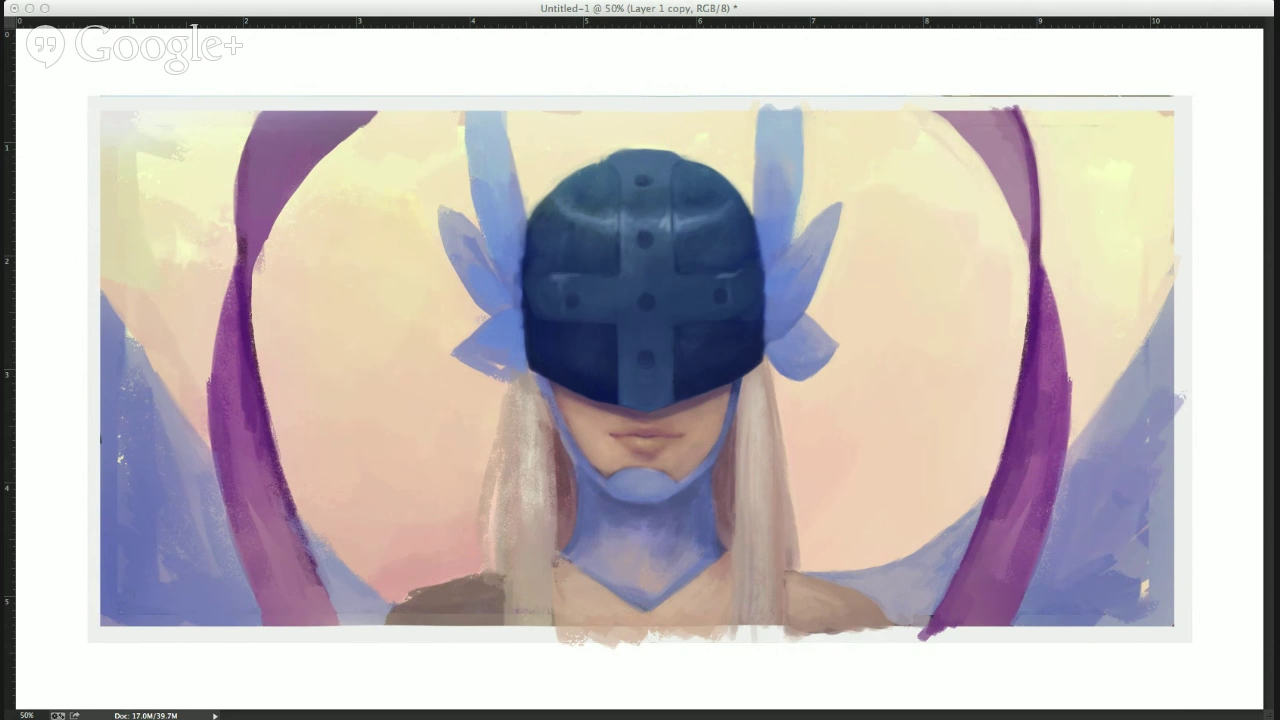
{"action": "left_click", "coordinate": [731, 332]}
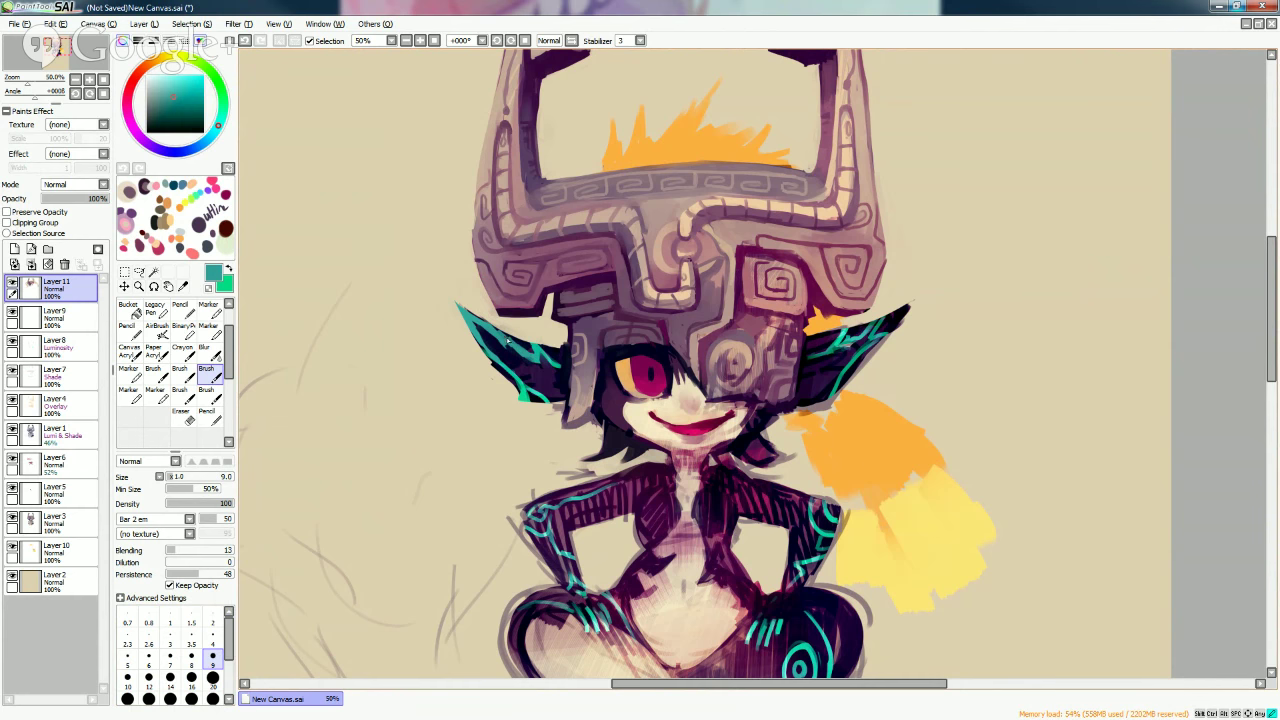
Sharpen the left ear's pointed tip and upper teal markings with sampled background, teal and dark blue at brush size 9.
{"action": "left_click", "coordinate": [471, 305], "text": "alt"}
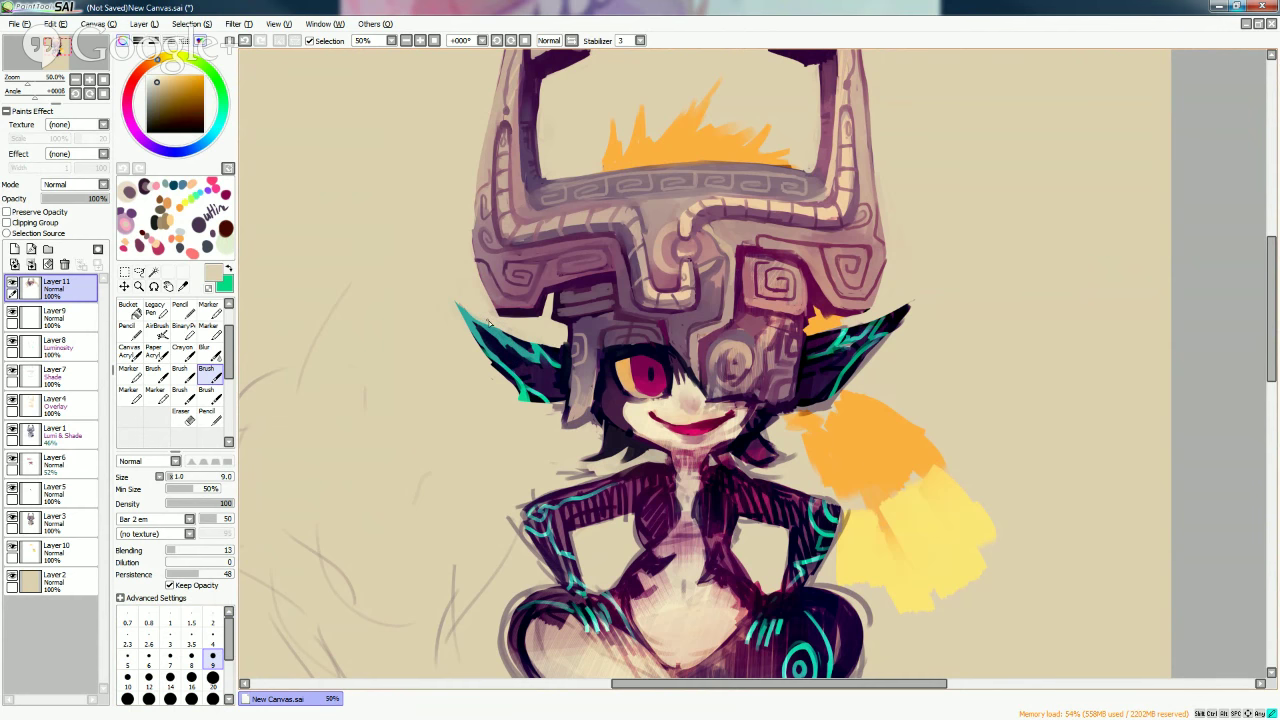
{"action": "left_click", "coordinate": [482, 324], "text": "alt"}
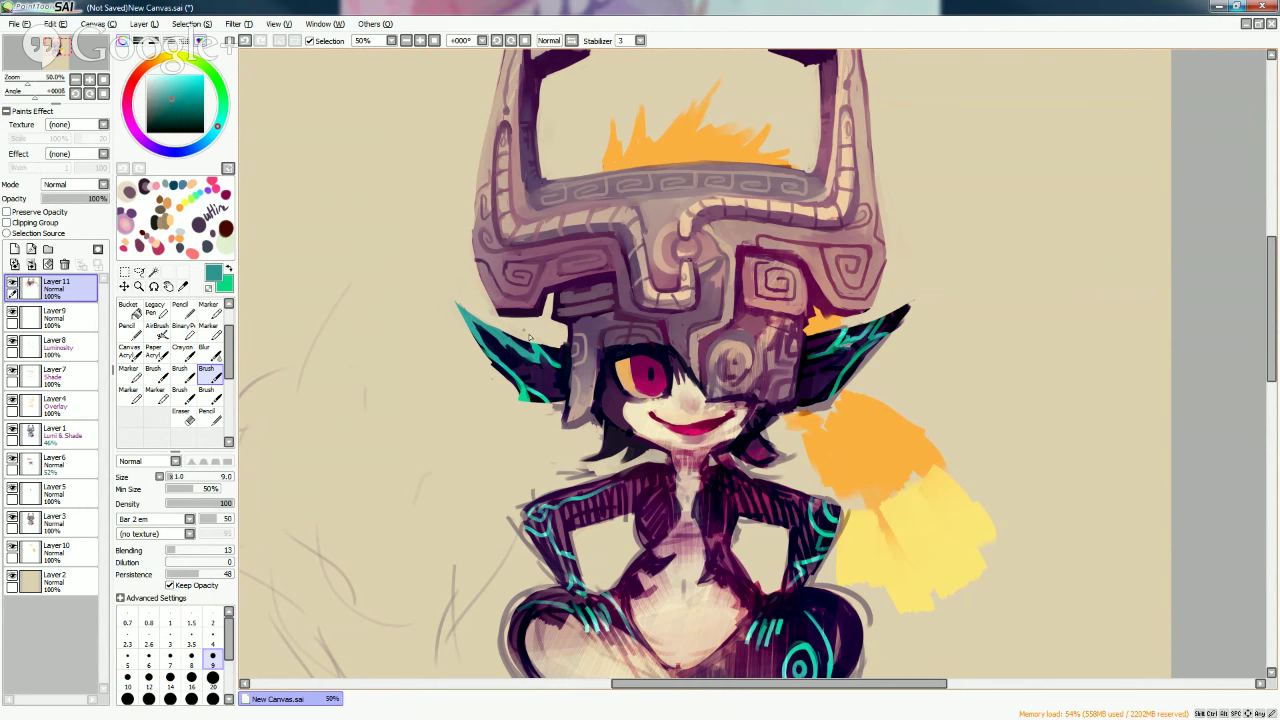
{"action": "left_click", "coordinate": [498, 336], "text": "alt"}
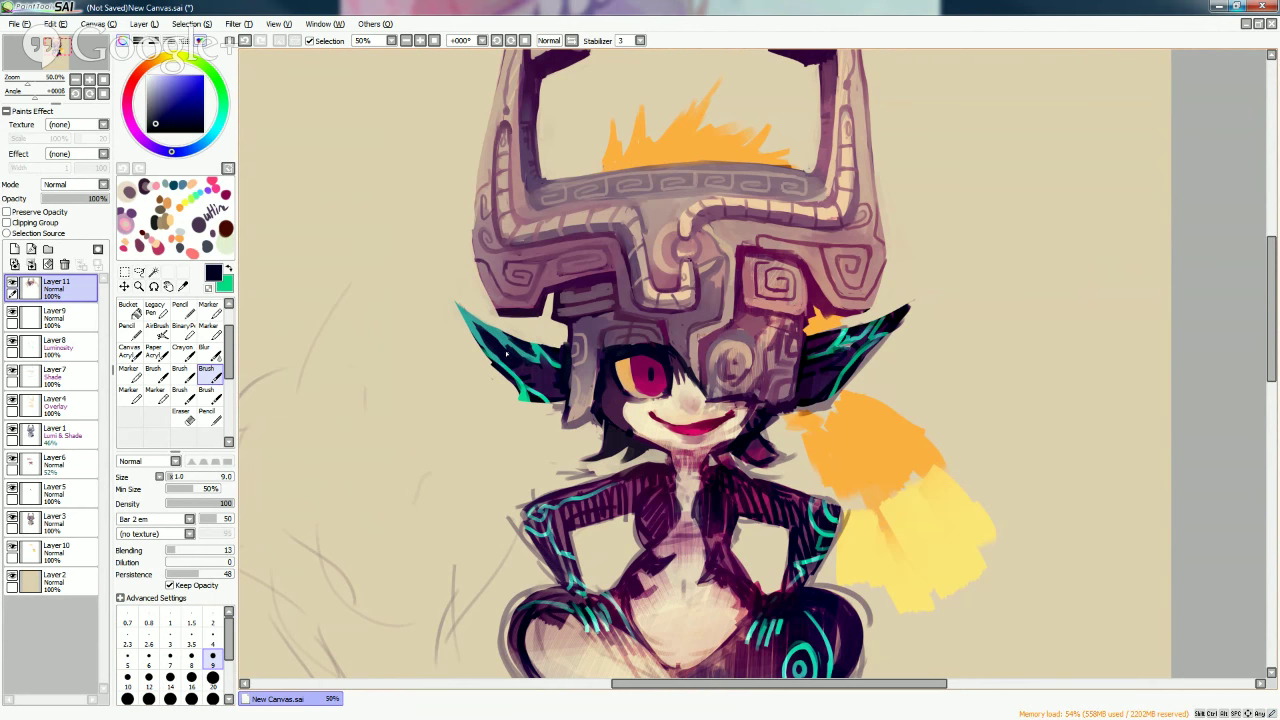
{"action": "left_click", "coordinate": [505, 342], "text": "alt"}
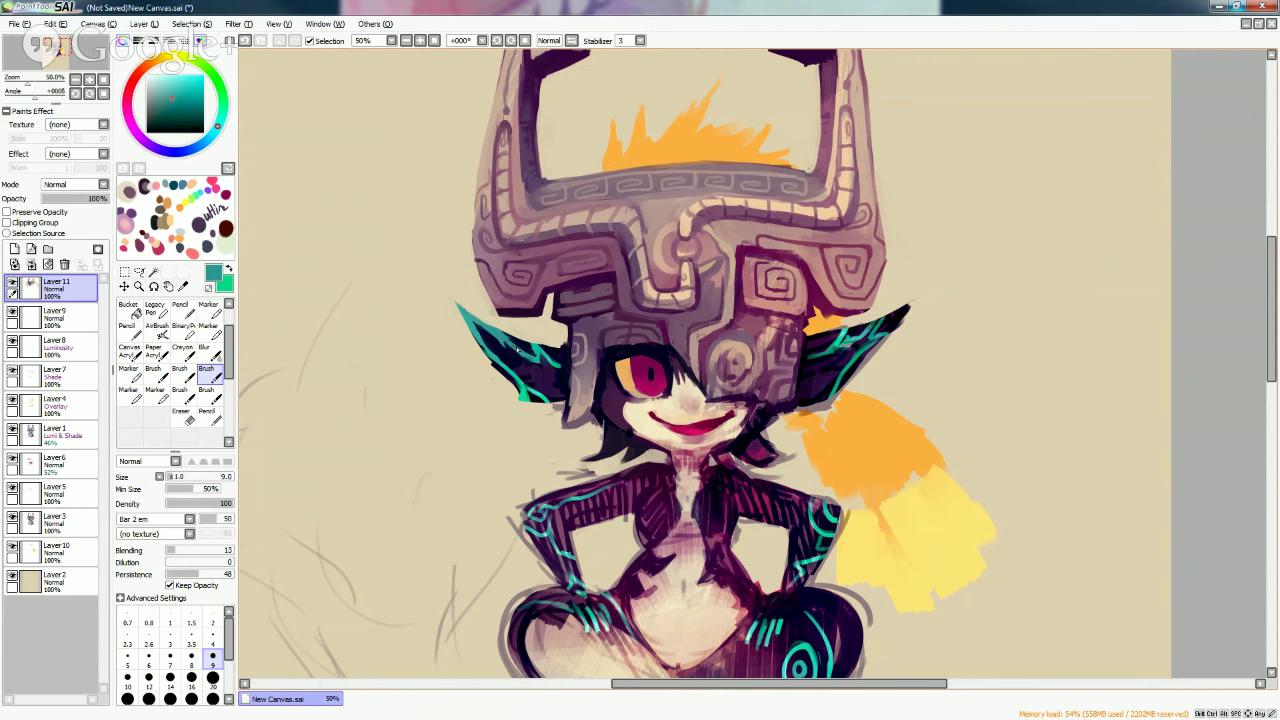
{"action": "left_click", "coordinate": [503, 328], "text": "alt"}
{"action": "left_click_drag", "start_coordinate": [502, 328], "coordinate": [521, 348]}
{"action": "left_click", "coordinate": [478, 312], "text": "alt"}
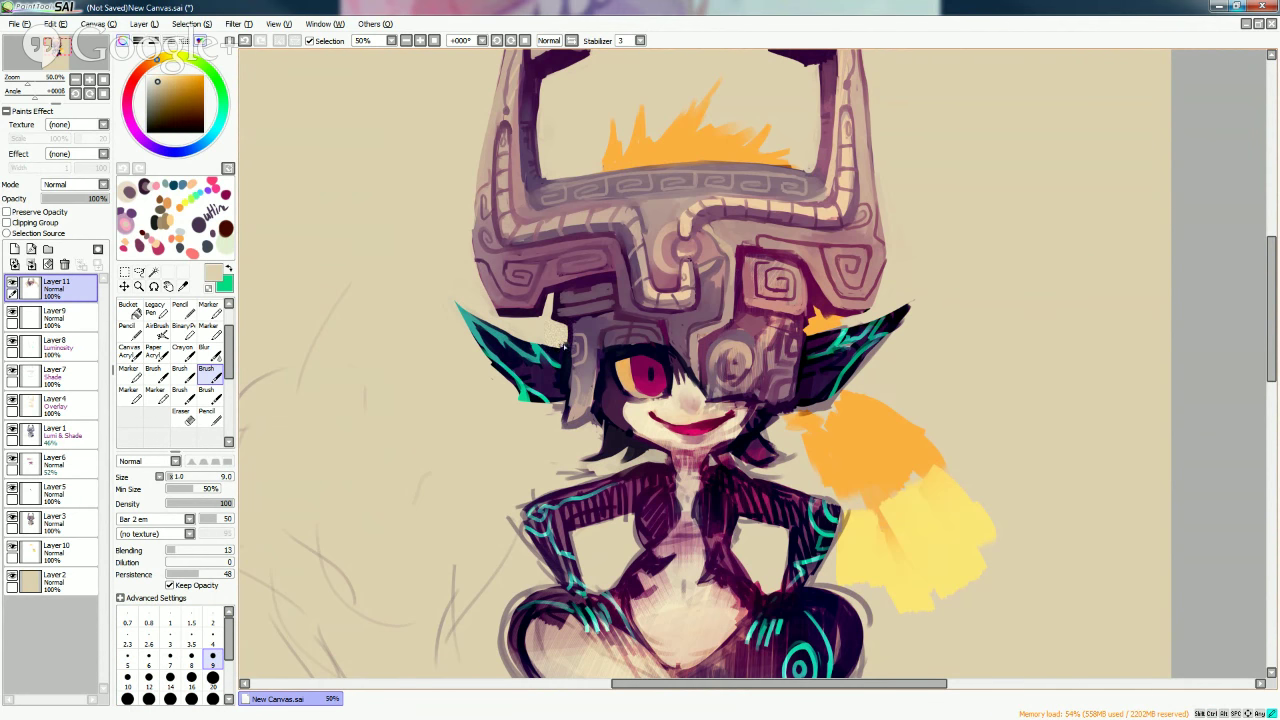
Clean up the left ear's lower outline and reshape its bottom teal marking with sampled background, teal and dark purple.
{"action": "left_click", "coordinate": [486, 367], "text": "alt"}
{"action": "left_click", "coordinate": [475, 358], "text": "alt"}
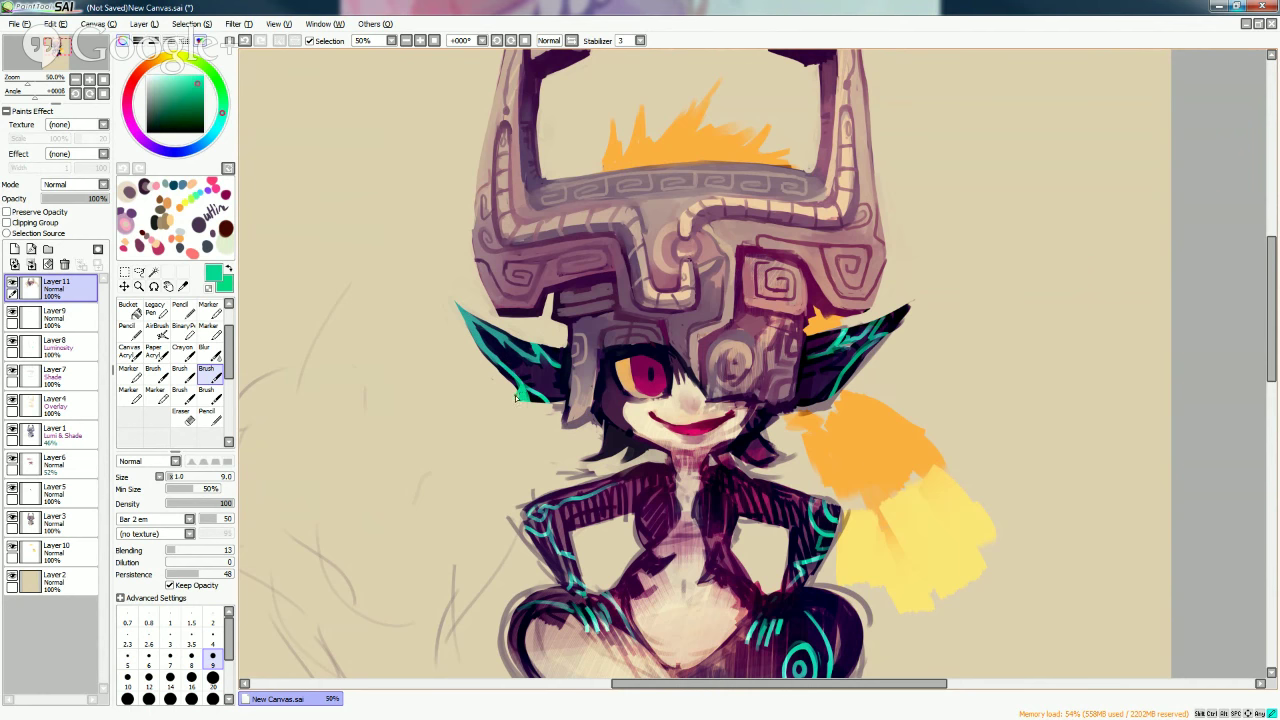
{"action": "left_click", "coordinate": [516, 398], "text": "alt"}
{"action": "left_click", "coordinate": [519, 390], "text": "alt"}
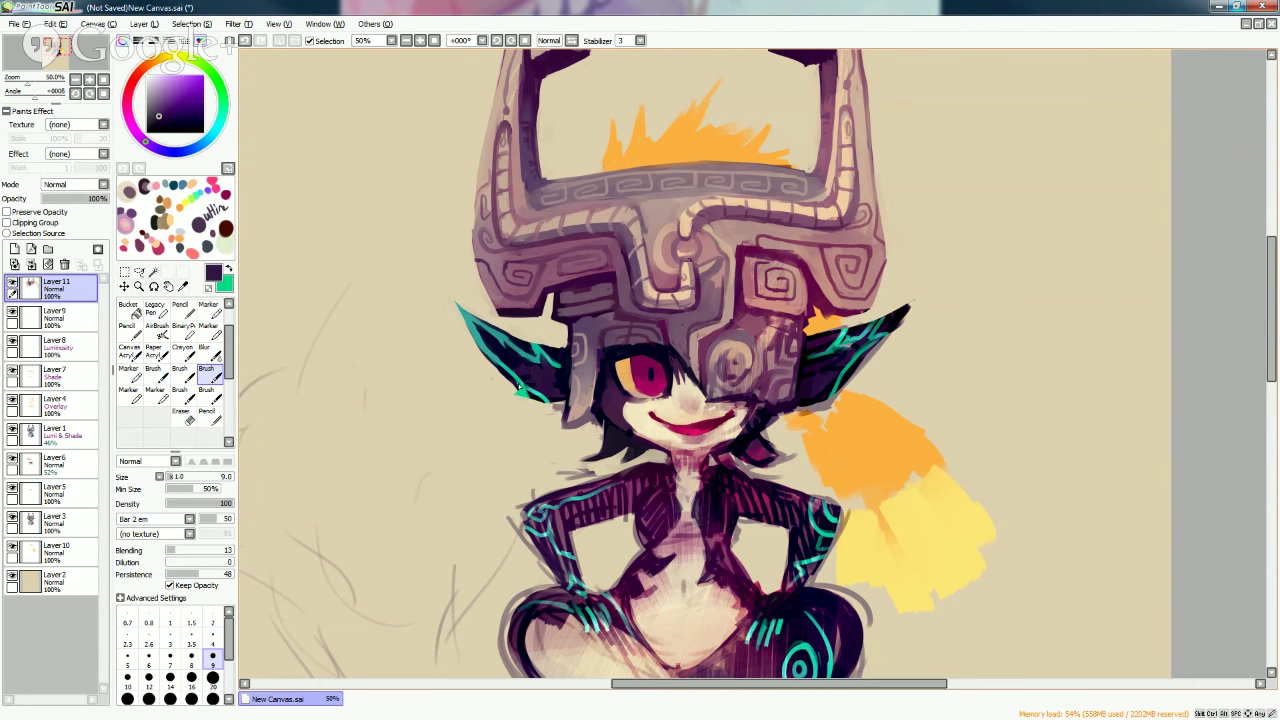
{"action": "mouse_move", "coordinate": [518, 386]}
{"action": "left_mouse_down"}
{"action": "mouse_move", "coordinate": [512, 396]}
{"action": "mouse_move", "coordinate": [538, 388]}
{"action": "mouse_move", "coordinate": [560, 406]}
{"action": "left_mouse_up"}
{"action": "left_click", "coordinate": [517, 396], "text": "alt"}
{"action": "left_click", "coordinate": [538, 397], "text": "alt"}
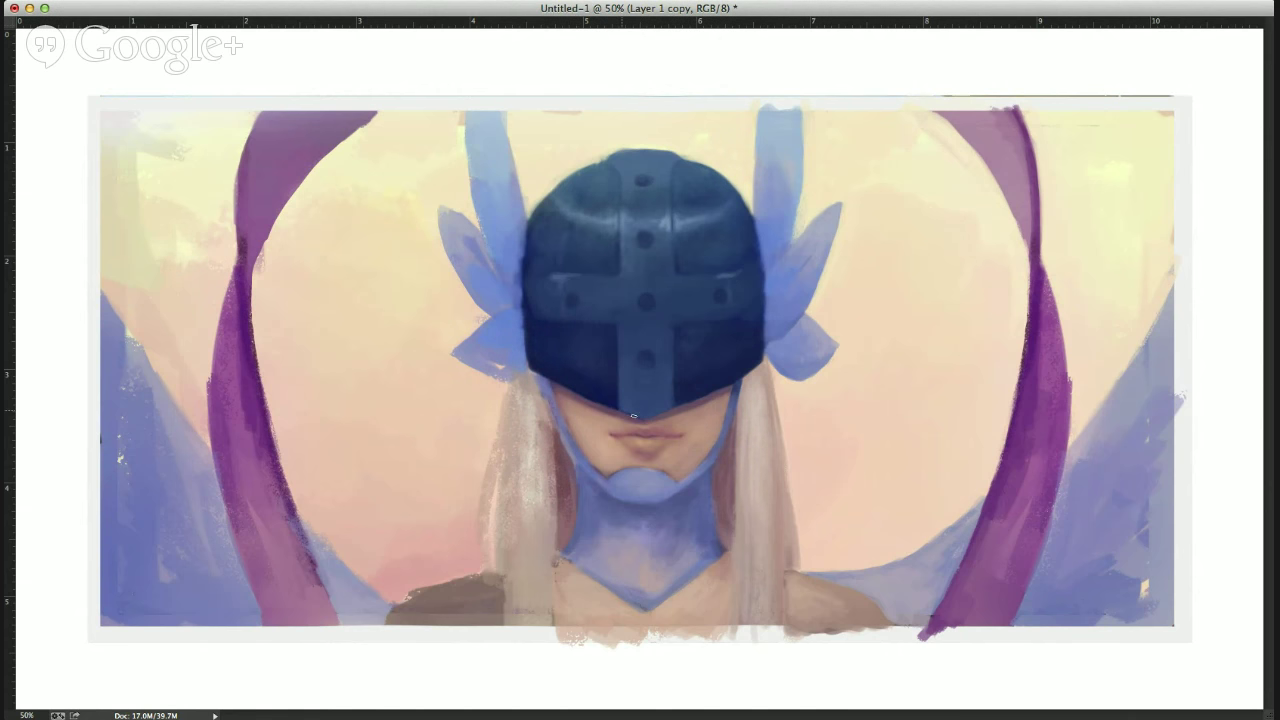
Touch up the lower tip of the blue helmet in the Photoshop portrait.
{"action": "left_click_drag", "start_coordinate": [646, 417], "coordinate": [657, 415]}
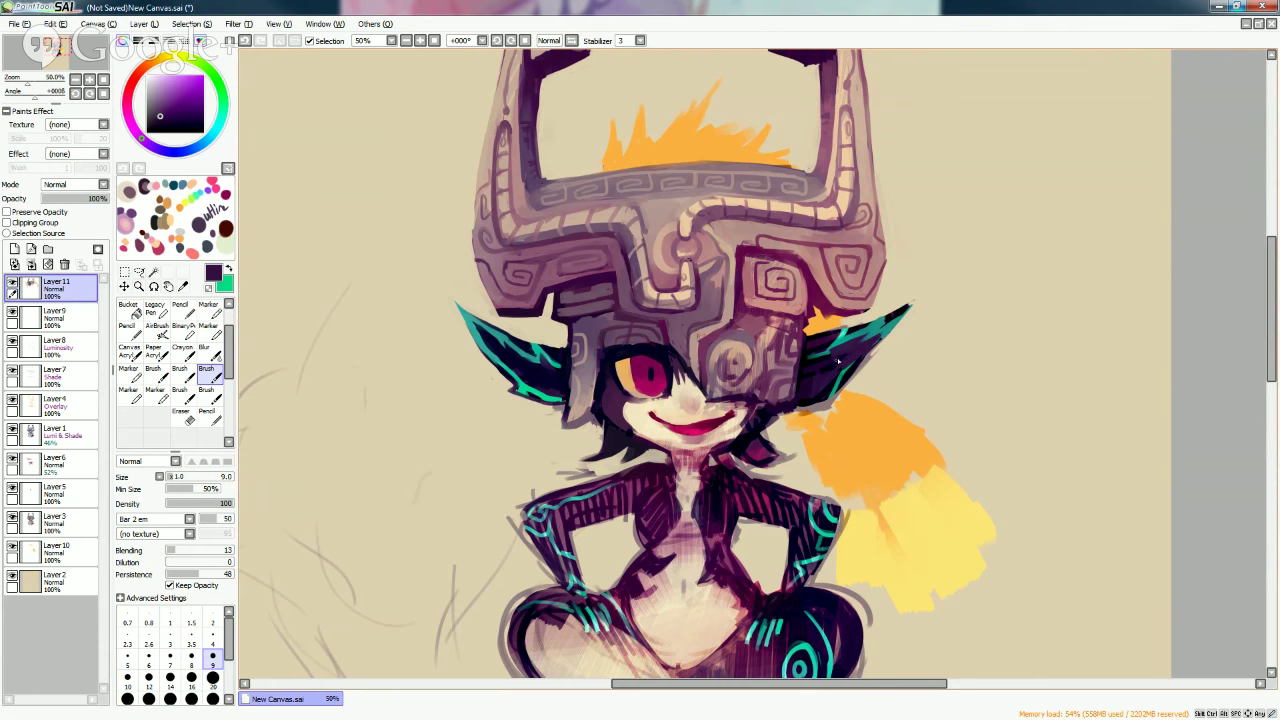
Add a lighter tone to the pupil and define the concentric rings of the helmet's round eye motif with sampled colours.
{"action": "key", "text": "x"}
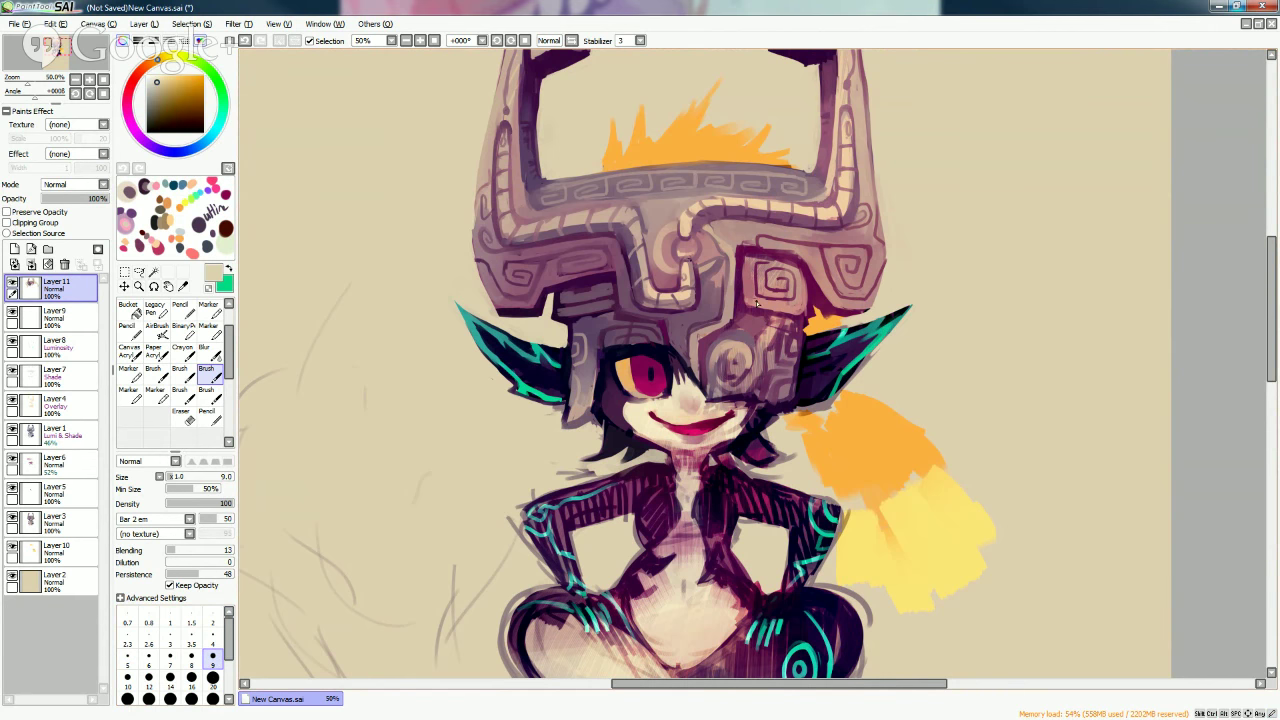
{"action": "left_click", "coordinate": [634, 368], "text": "alt"}
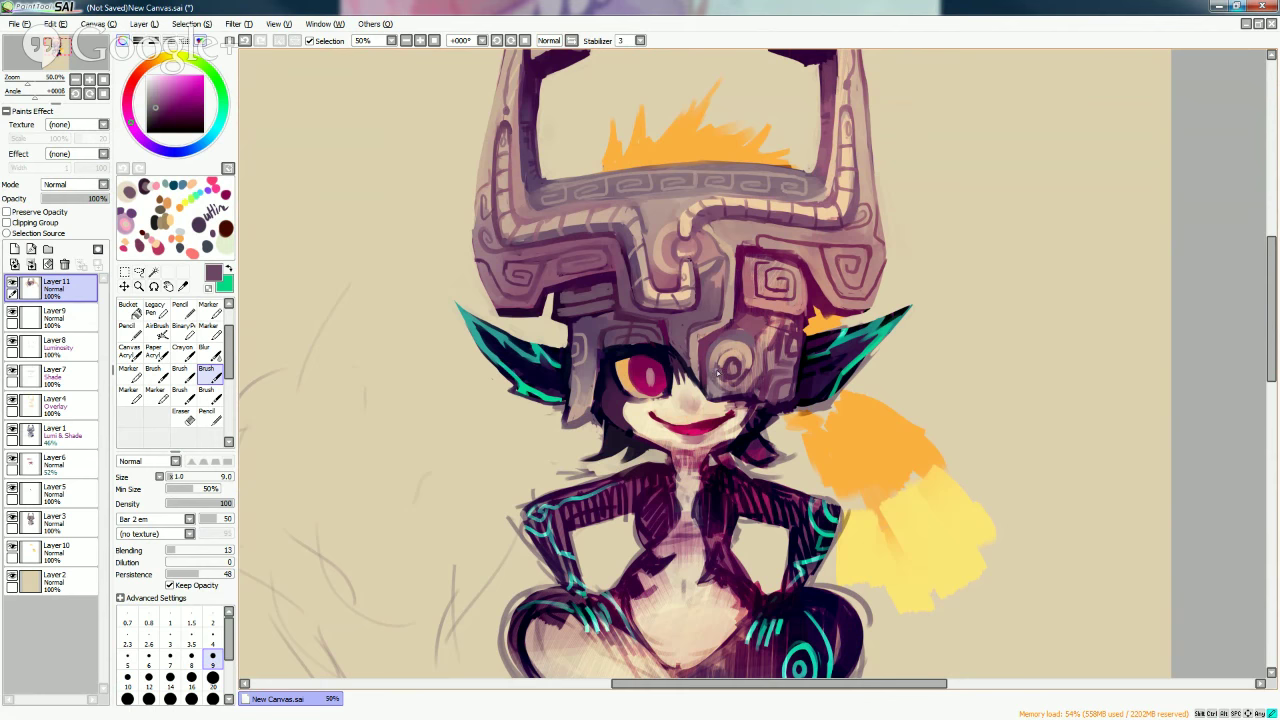
{"action": "mouse_move", "coordinate": [718, 371]}
{"action": "left_mouse_down"}
{"action": "mouse_move", "coordinate": [730, 352]}
{"action": "mouse_move", "coordinate": [745, 362]}
{"action": "mouse_move", "coordinate": [731, 367]}
{"action": "mouse_move", "coordinate": [745, 343]}
{"action": "mouse_move", "coordinate": [752, 358]}
{"action": "left_mouse_up"}
{"action": "left_click", "coordinate": [726, 358], "text": "alt"}
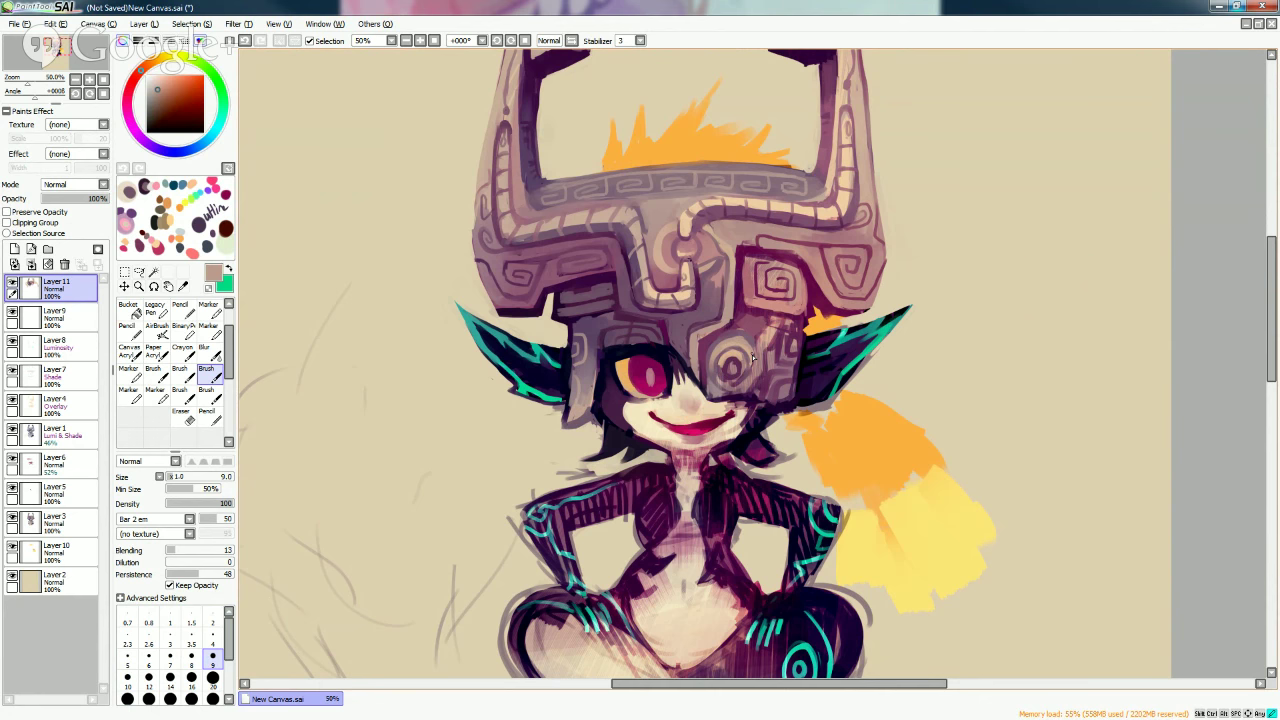
{"action": "left_click", "coordinate": [750, 356], "text": "alt"}
Paint the carved light and dark shapes above the helmet's round eye motif with sampled purple and beige tones.
{"action": "left_click_drag", "start_coordinate": [756, 334], "coordinate": [760, 350]}
{"action": "left_click", "coordinate": [749, 329], "text": "alt"}
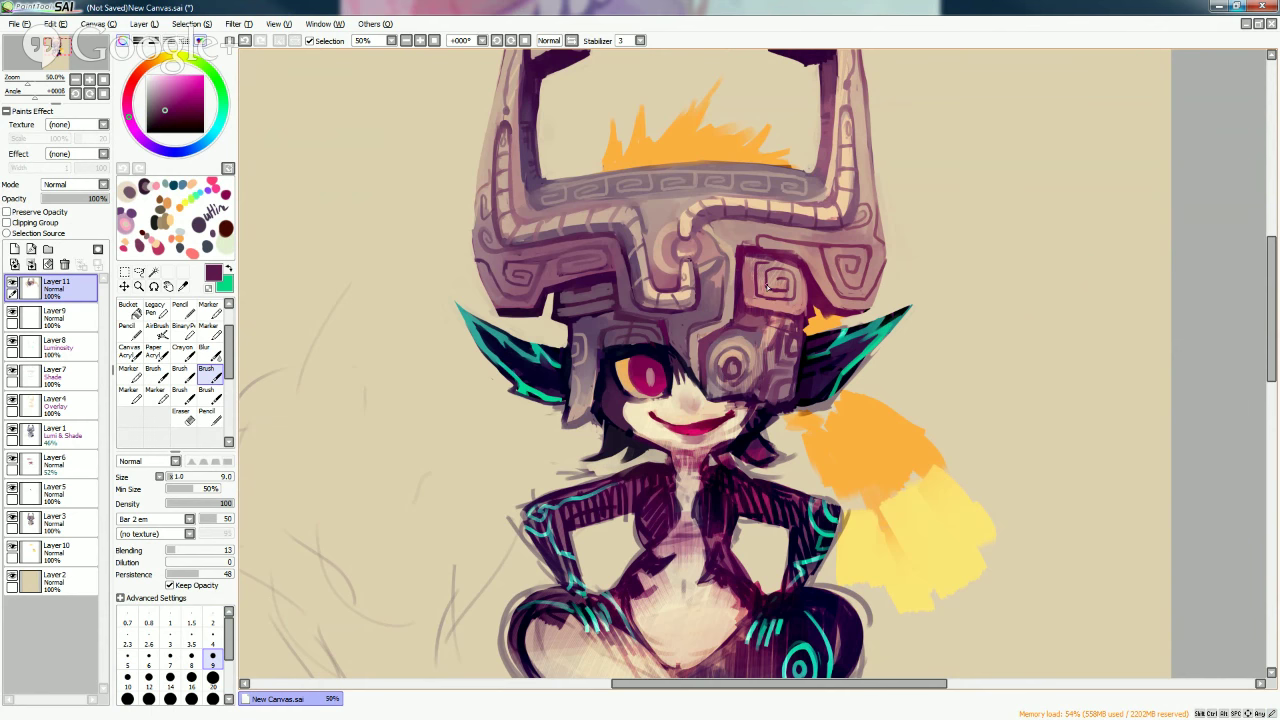
{"action": "mouse_move", "coordinate": [760, 330]}
{"action": "left_mouse_down"}
{"action": "mouse_move", "coordinate": [770, 322]}
{"action": "mouse_move", "coordinate": [742, 336]}
{"action": "mouse_move", "coordinate": [766, 333]}
{"action": "left_mouse_up"}
{"action": "left_click", "coordinate": [772, 316], "text": "alt"}
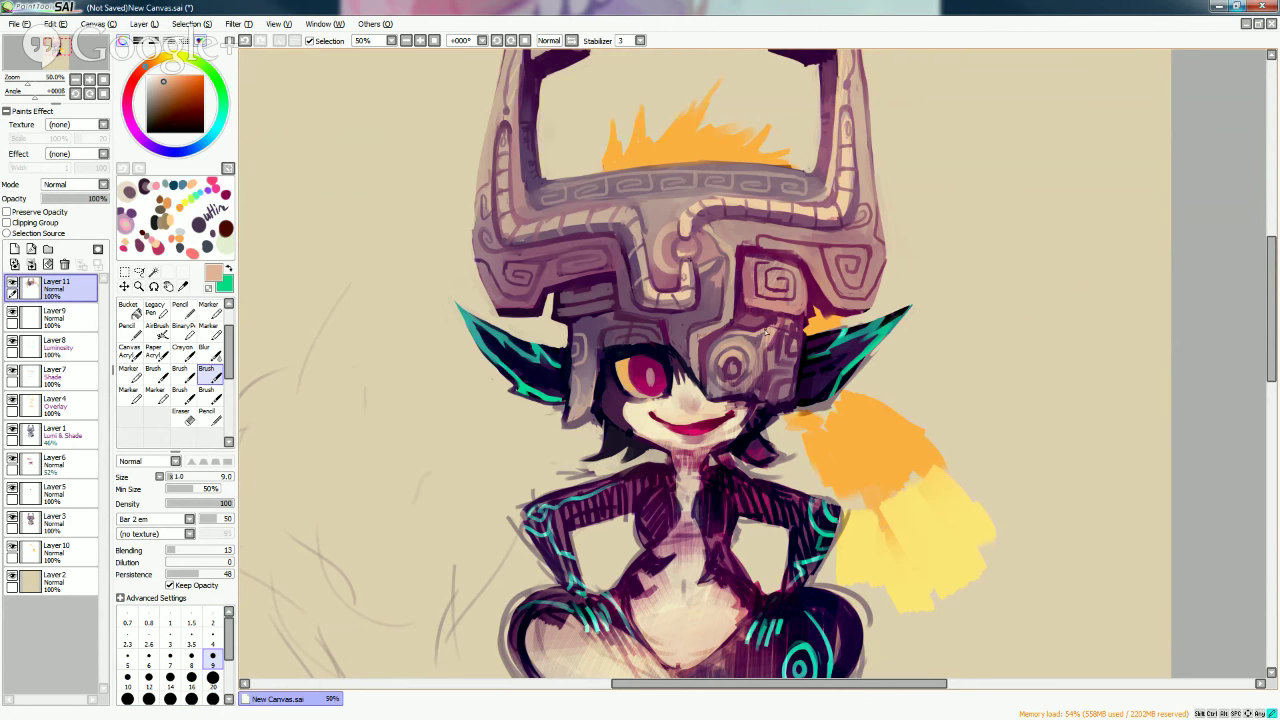
{"action": "left_click", "coordinate": [764, 334], "text": "alt"}
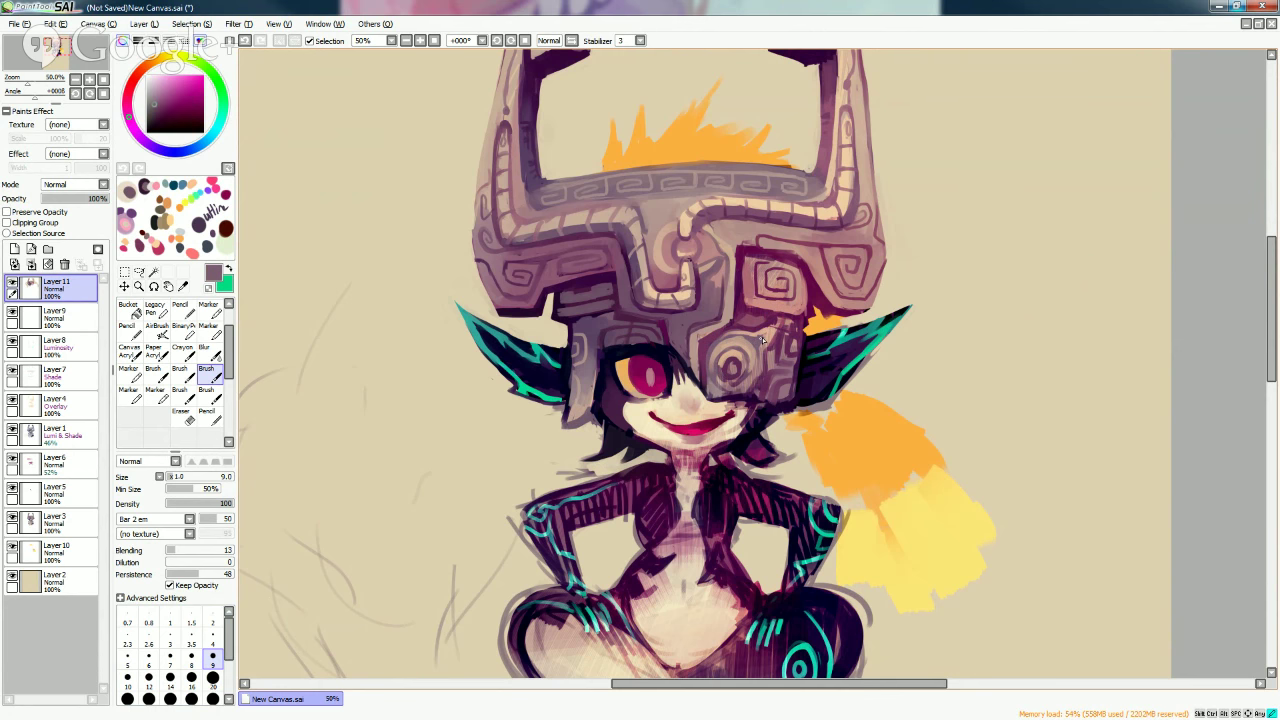
{"action": "left_click", "coordinate": [765, 328], "text": "alt"}
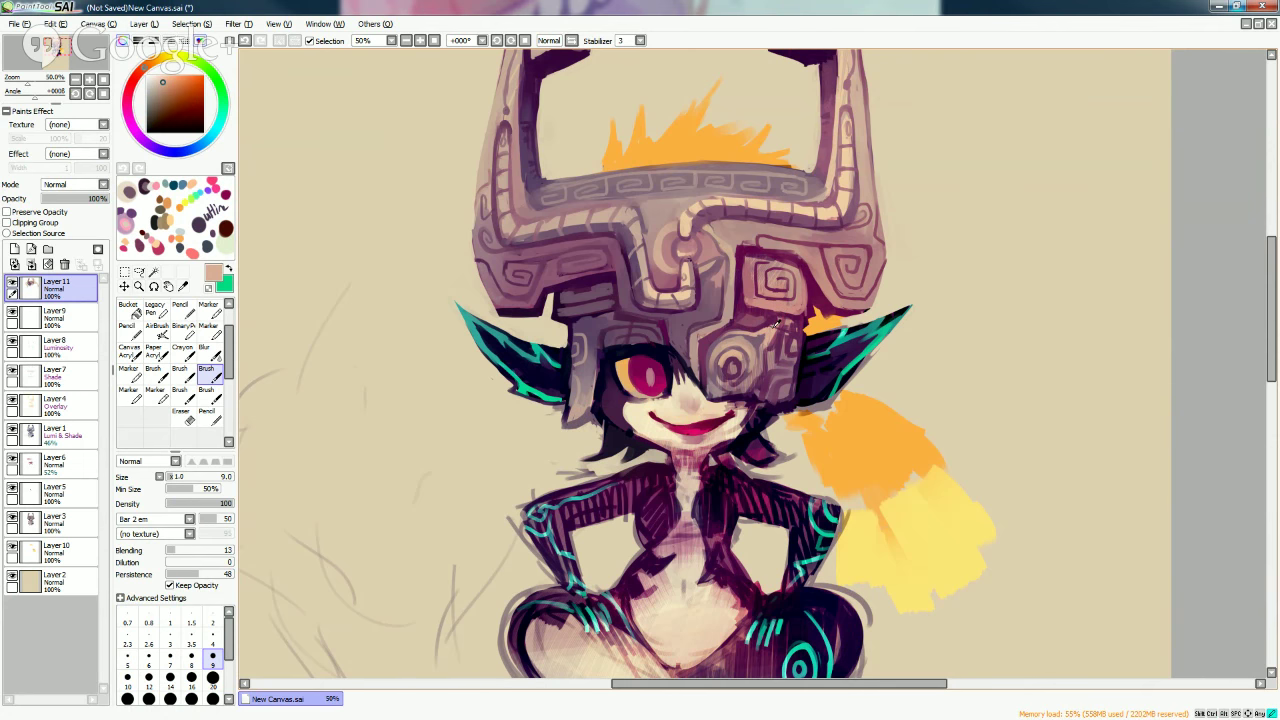
{"action": "left_click", "coordinate": [778, 326], "text": "alt"}
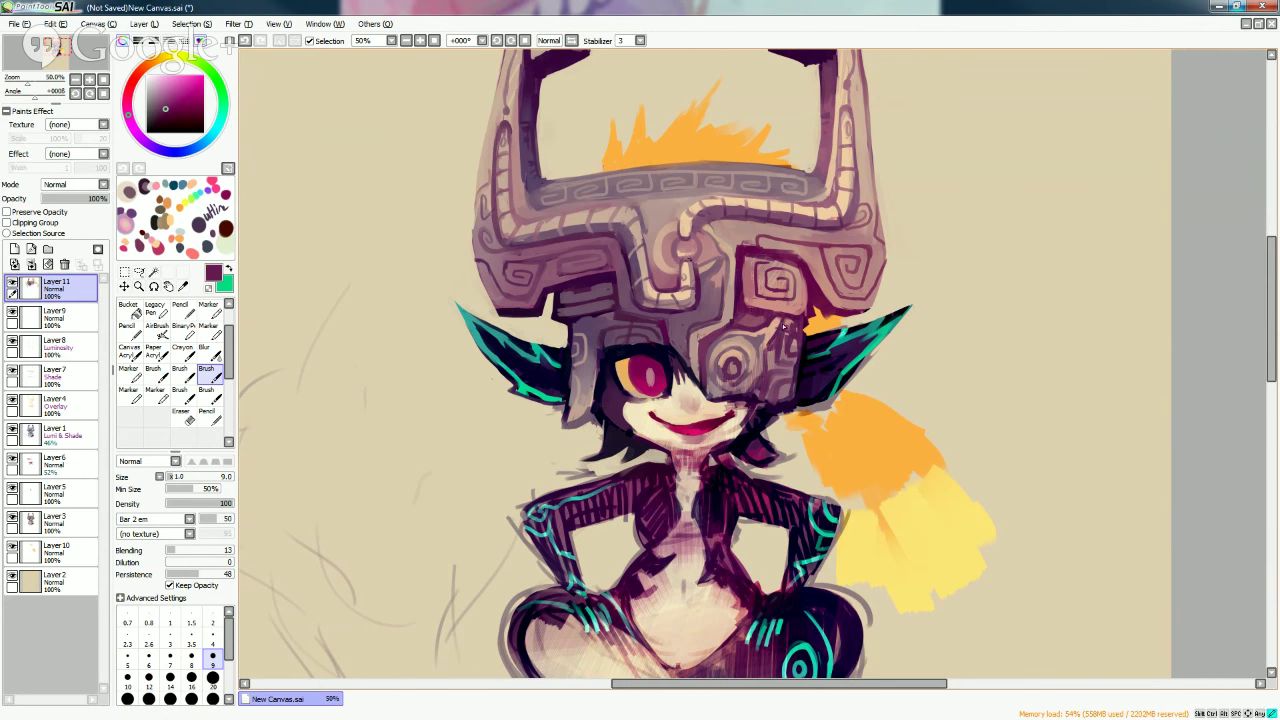
{"action": "left_click", "coordinate": [766, 346], "text": "alt"}
{"action": "left_click", "coordinate": [726, 374], "text": "alt"}
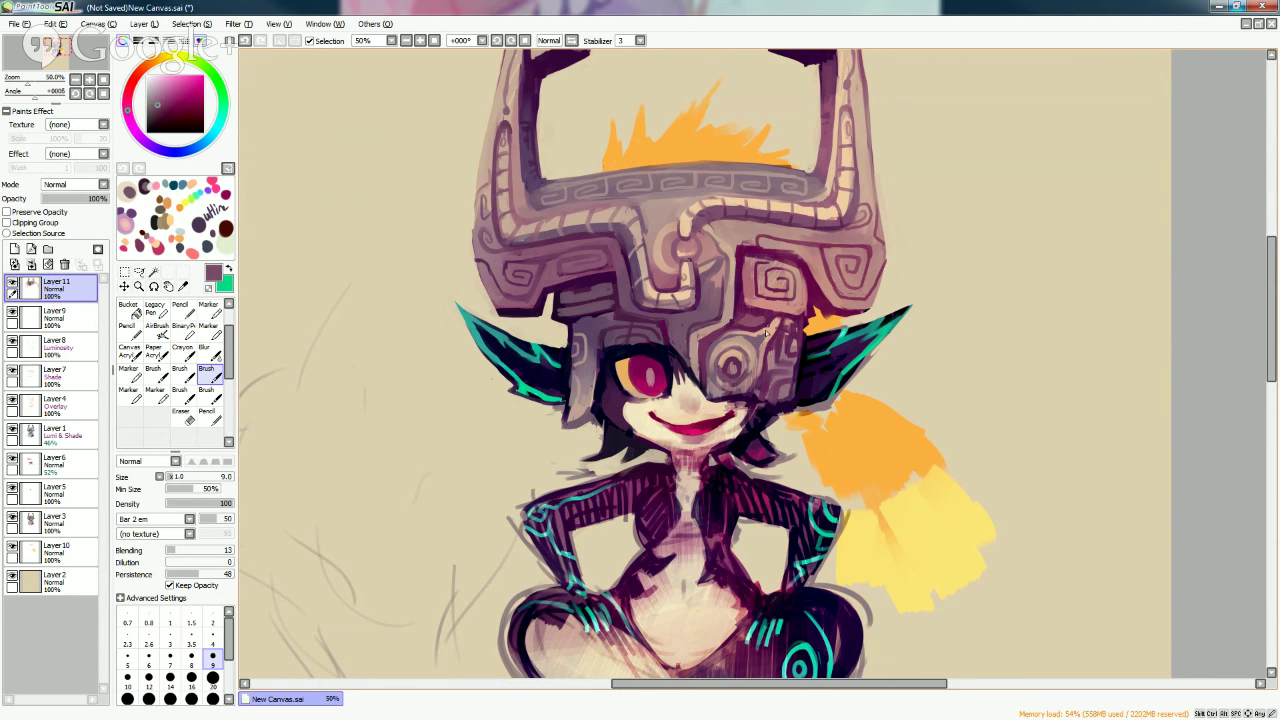
Refine the helmet panel edge beside the round eye motif with purple tones sampled around it.
{"action": "left_click", "coordinate": [720, 386], "text": "alt"}
{"action": "left_click", "coordinate": [701, 318], "text": "alt"}
{"action": "left_click", "coordinate": [705, 326], "text": "alt"}
{"action": "left_click", "coordinate": [705, 342], "text": "alt"}
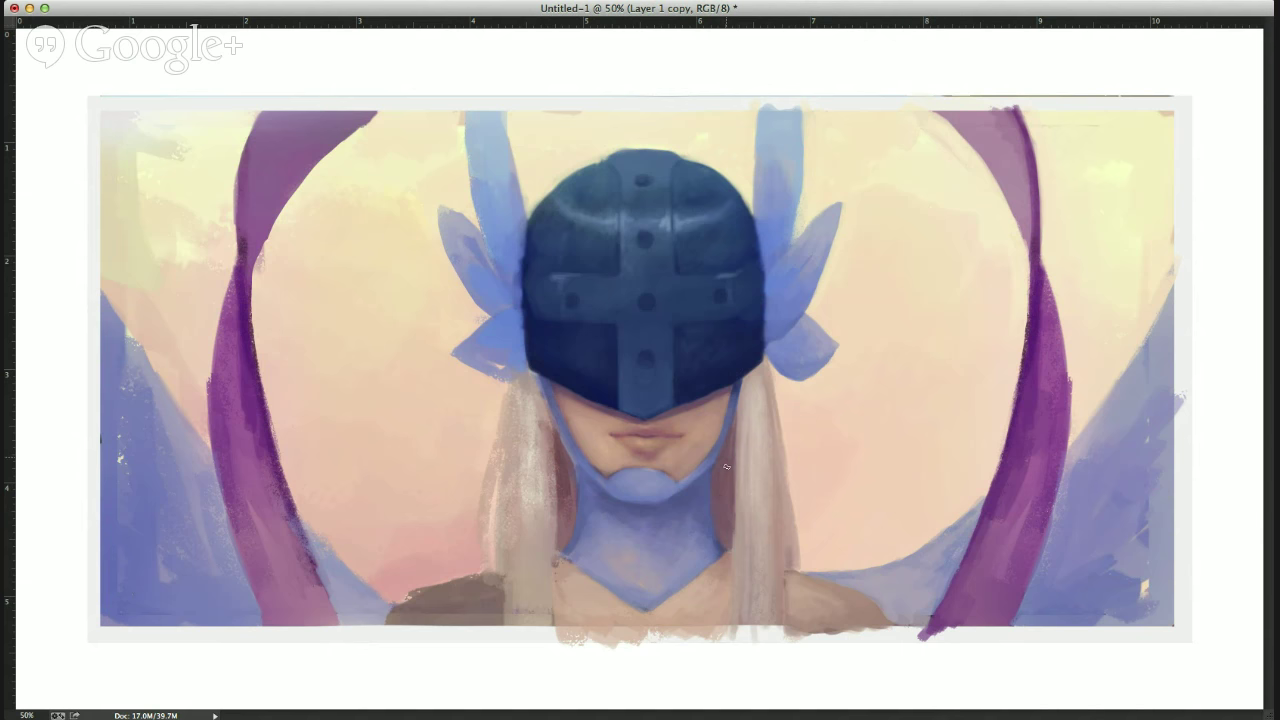
Sample the colour beside the jaw strap and hair in the Photoshop portrait.
{"action": "left_click", "coordinate": [557, 450], "text": "alt"}
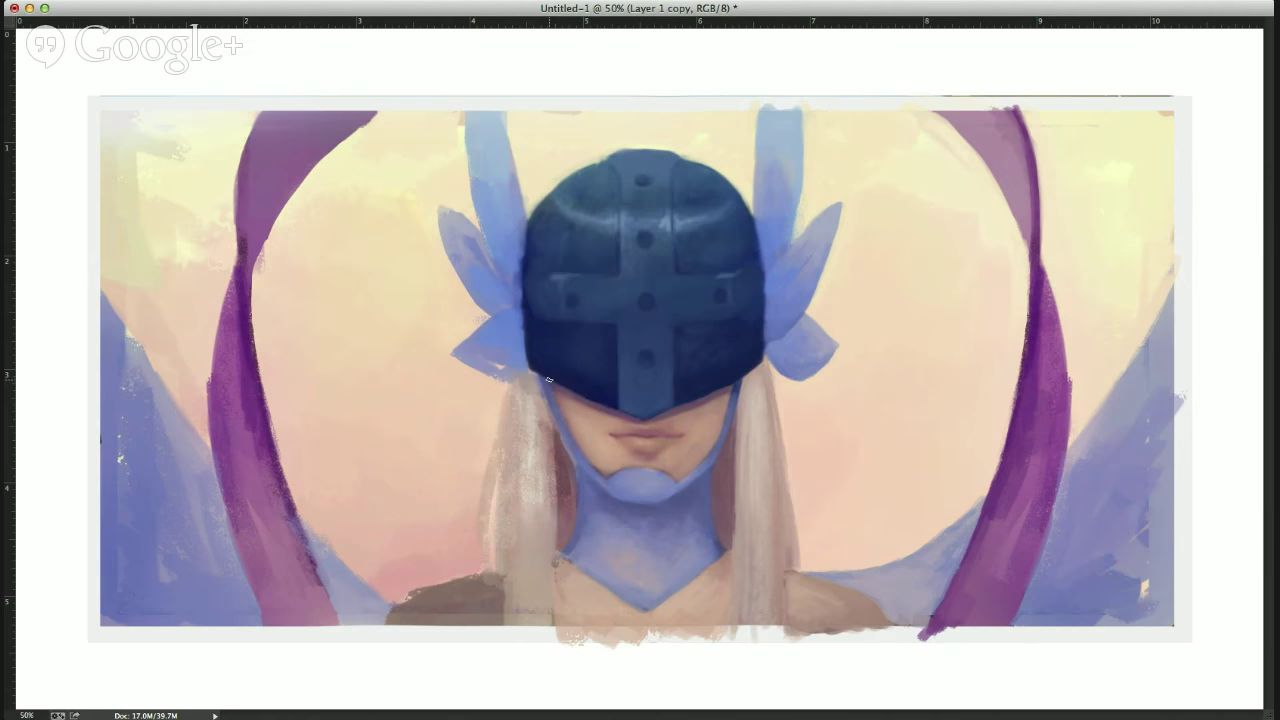
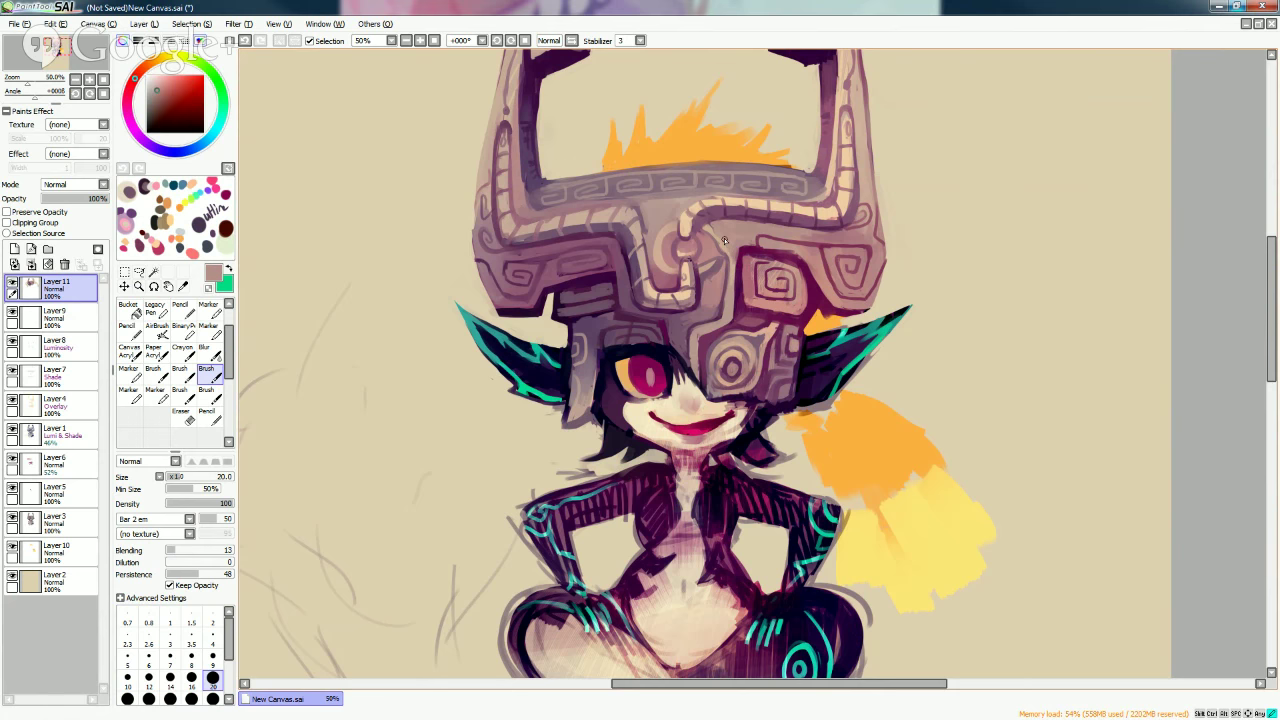
Set the brush size to 9 and sample the colour between the helmet's lower edge and the ear beside the round eye motif.
{"action": "key", "text": "bracketleft"}
{"action": "key", "text": "bracketleft"}
{"action": "key", "text": "bracketleft"}
{"action": "key", "text": "bracketleft"}
{"action": "key", "text": "bracketleft"}
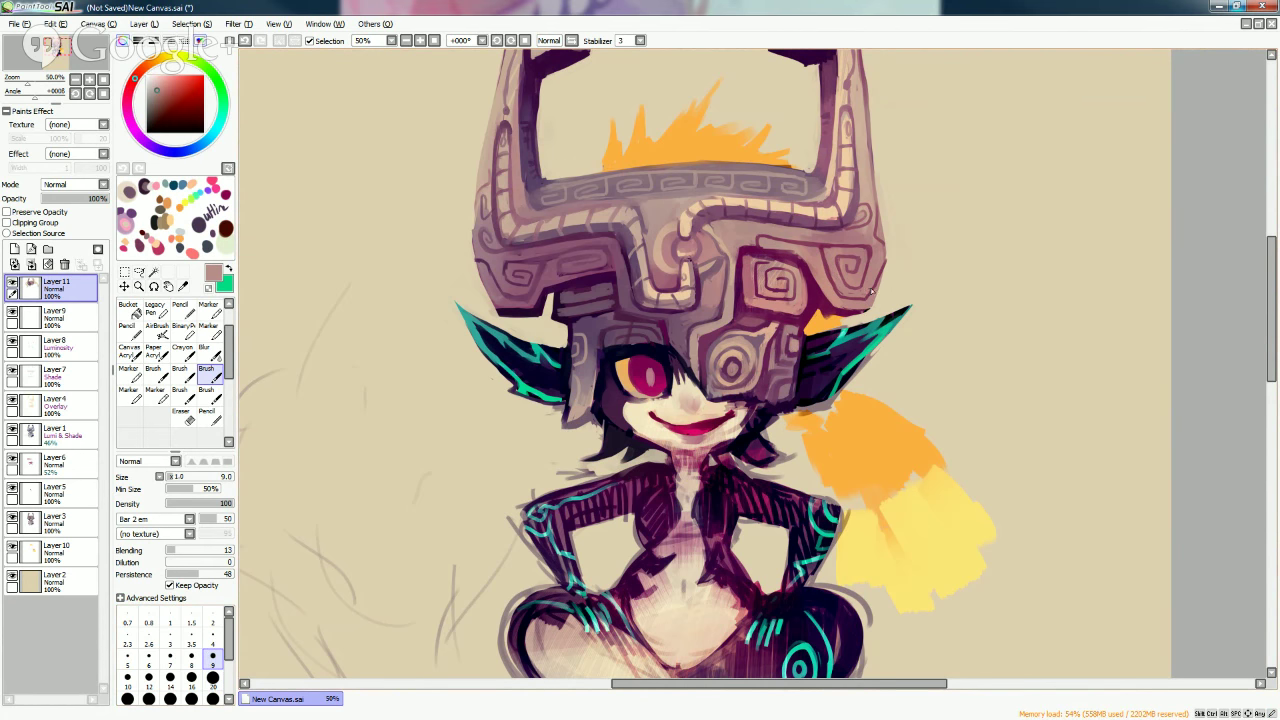
{"action": "left_click", "coordinate": [835, 322], "text": "alt"}
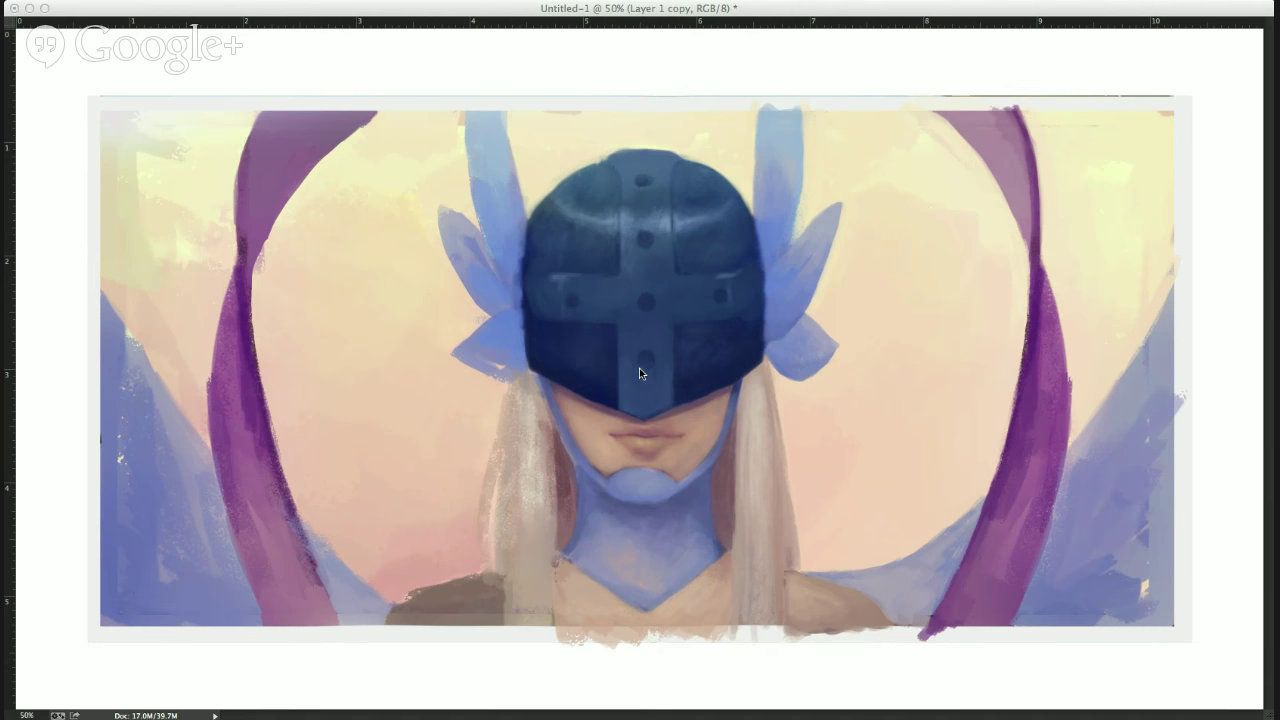
{"action": "left_click", "coordinate": [196, 30]}
{"action": "left_click", "coordinate": [1045, 168]}
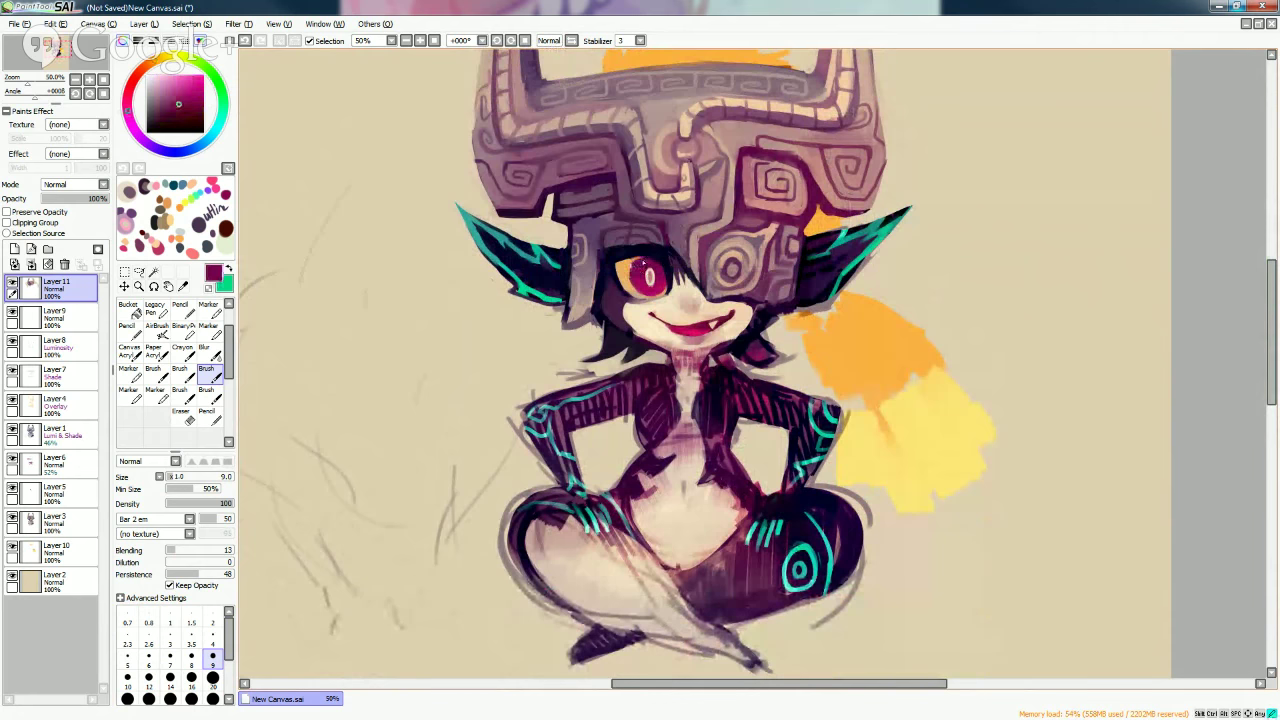
Refine the yellow part of the imp's eye with sampled orange and dark tones, then add a tiny light mark at brush size 5.
{"action": "left_click", "coordinate": [624, 264], "text": "alt"}
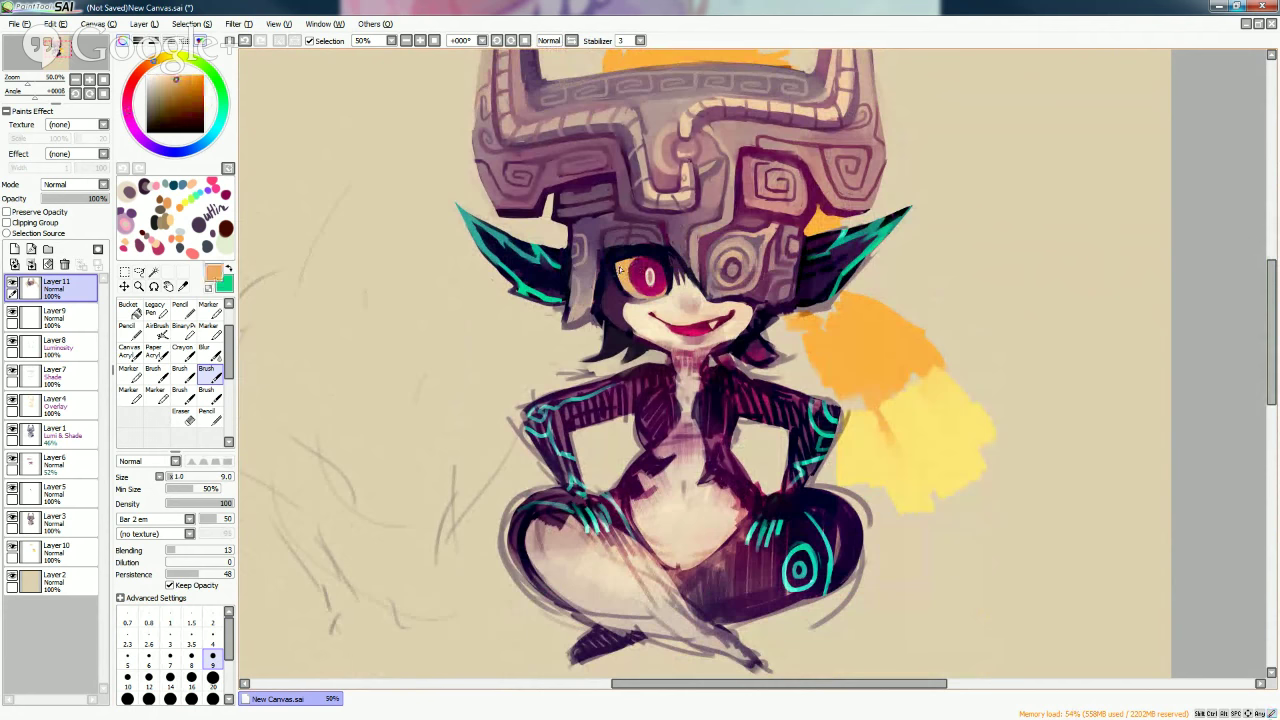
{"action": "left_click", "coordinate": [620, 272], "text": "alt"}
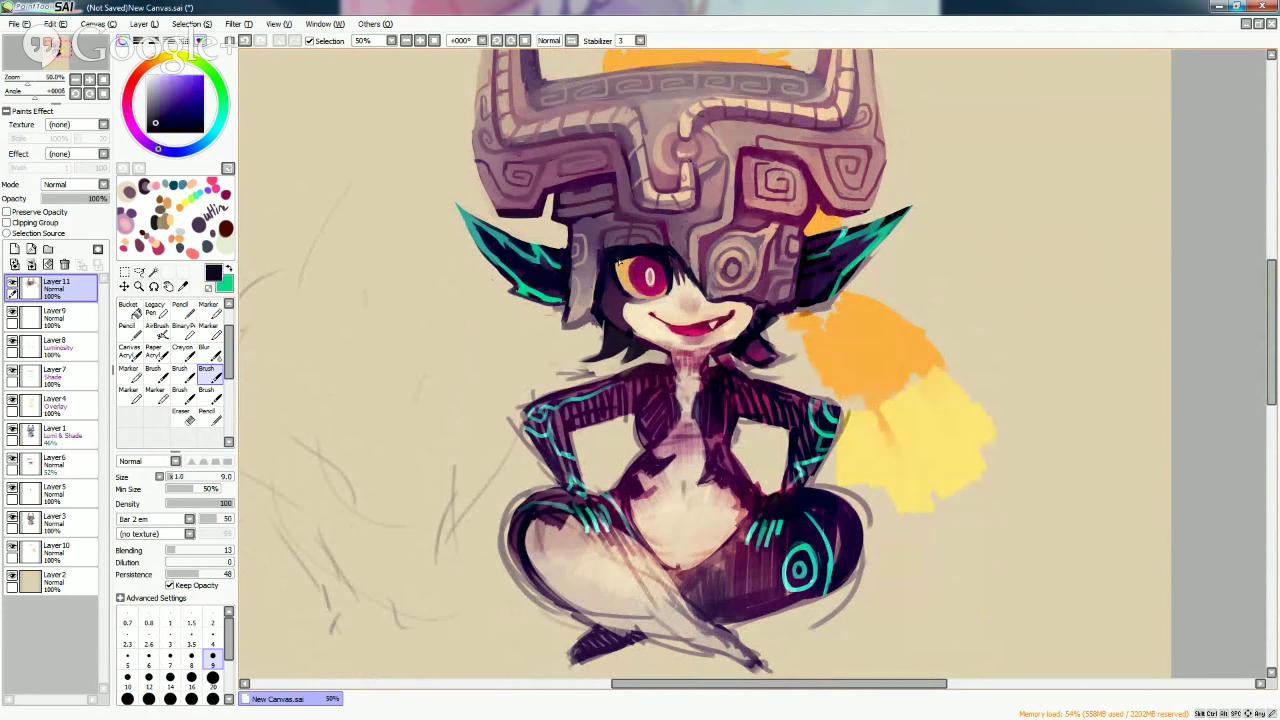
{"action": "left_click", "coordinate": [620, 262], "text": "alt"}
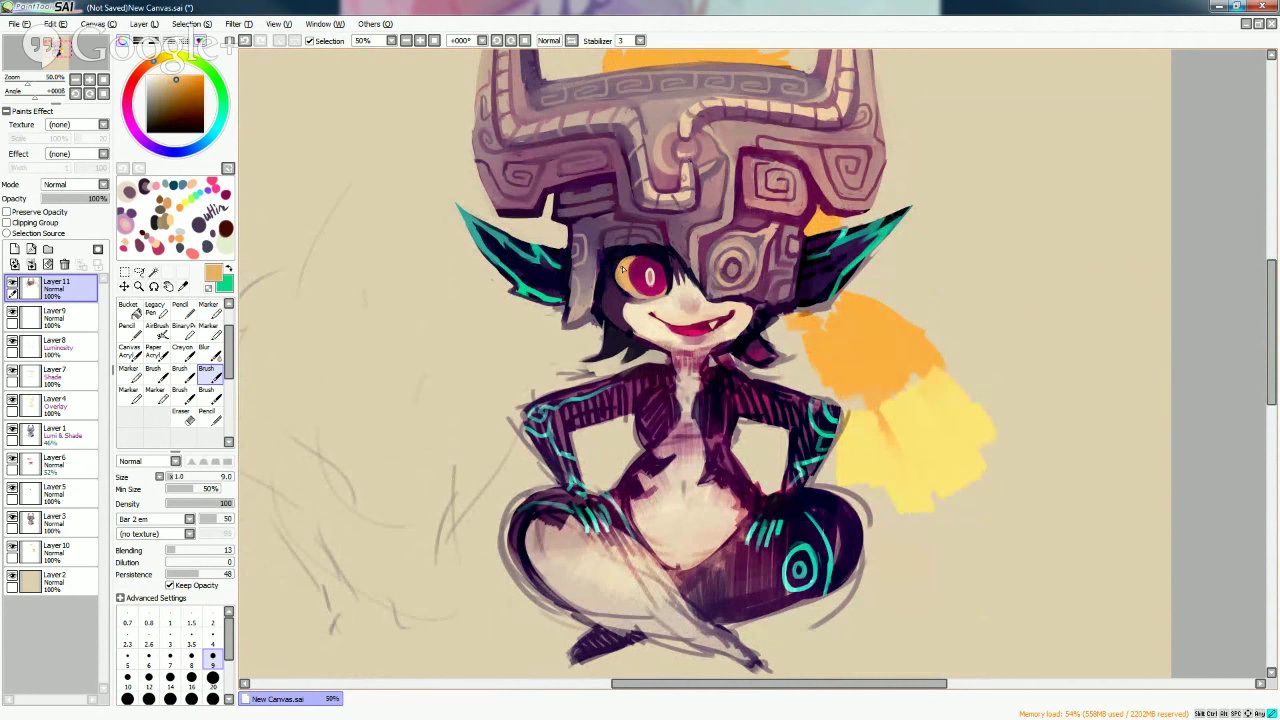
{"action": "key", "text": "bracketleft"}
{"action": "key", "text": "bracketleft"}
{"action": "key", "text": "bracketleft"}
{"action": "key", "text": "bracketleft"}
{"action": "left_click", "coordinate": [632, 310], "text": "alt"}
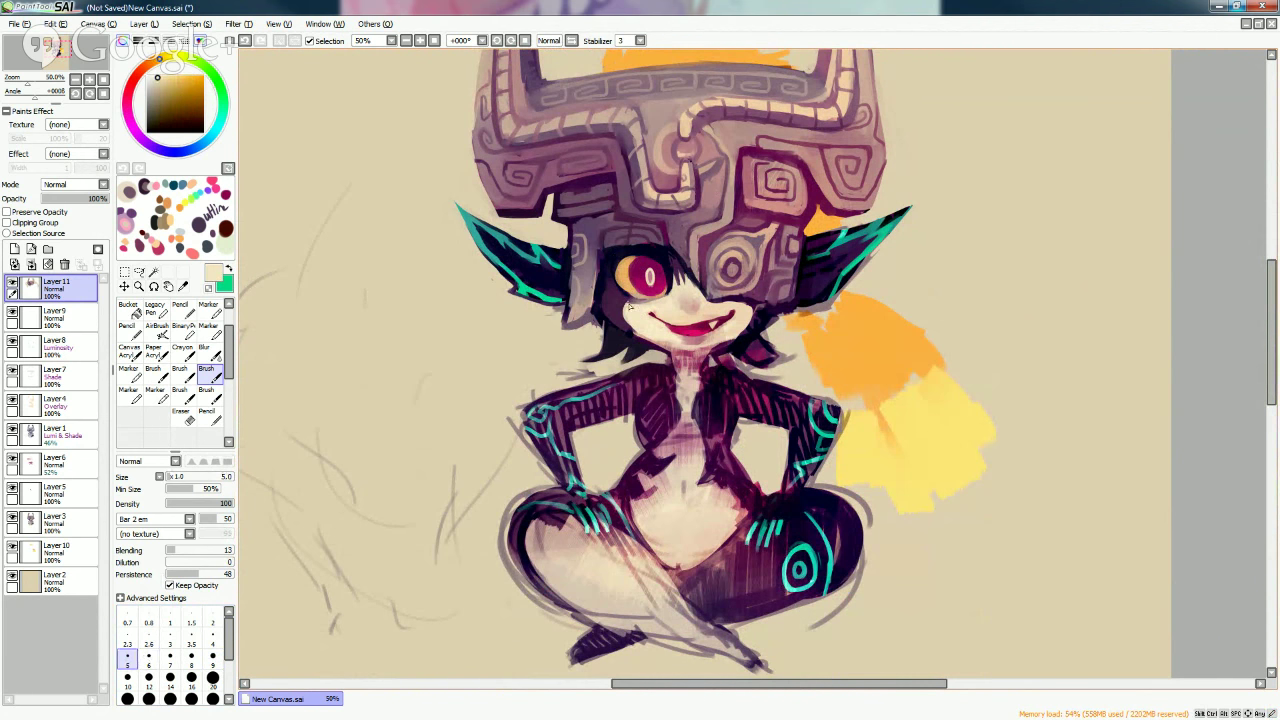
{"action": "left_click_drag", "start_coordinate": [628, 280], "coordinate": [631, 280]}
Paint over the hatching on the neck with sampled skin tones at brush size 20 to smooth it.
{"action": "key", "text": "bracketright"}
{"action": "key", "text": "bracketright"}
{"action": "key", "text": "bracketright"}
{"action": "key", "text": "bracketright"}
{"action": "key", "text": "bracketright"}
{"action": "key", "text": "bracketright"}
{"action": "key", "text": "bracketright"}
{"action": "key", "text": "bracketright"}
{"action": "key", "text": "bracketright"}
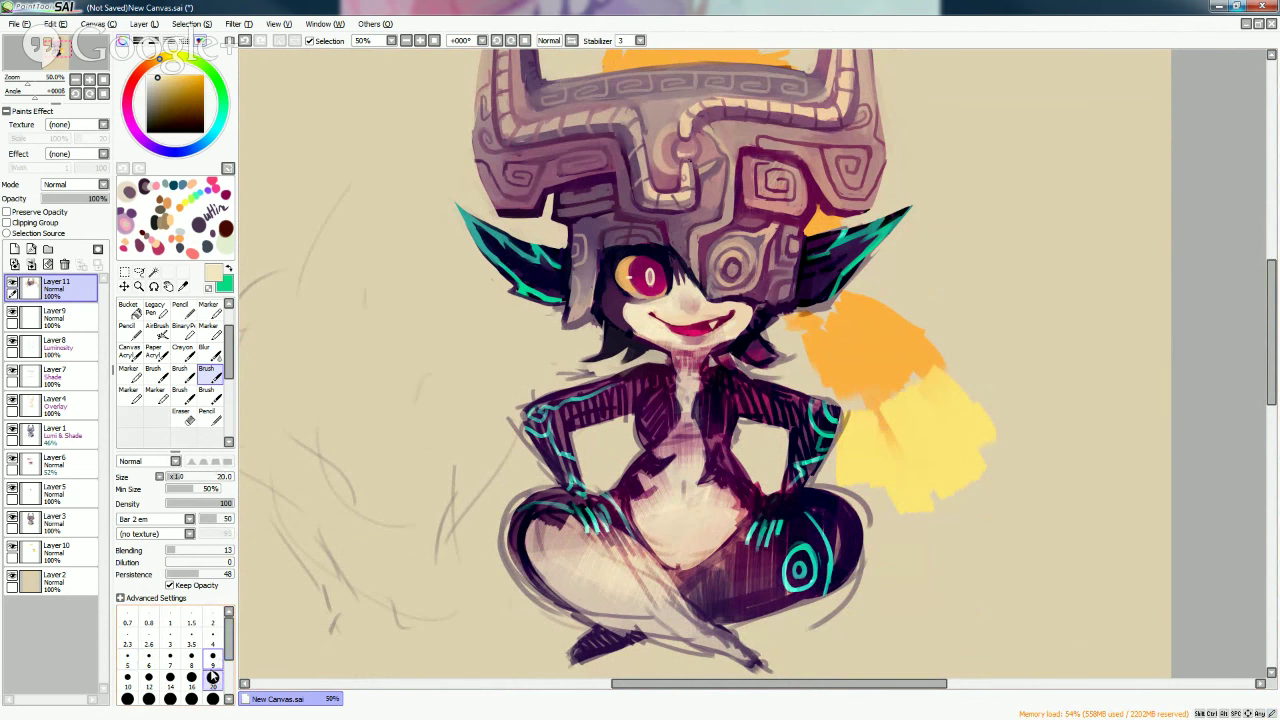
{"action": "left_click", "coordinate": [714, 310], "text": "alt"}
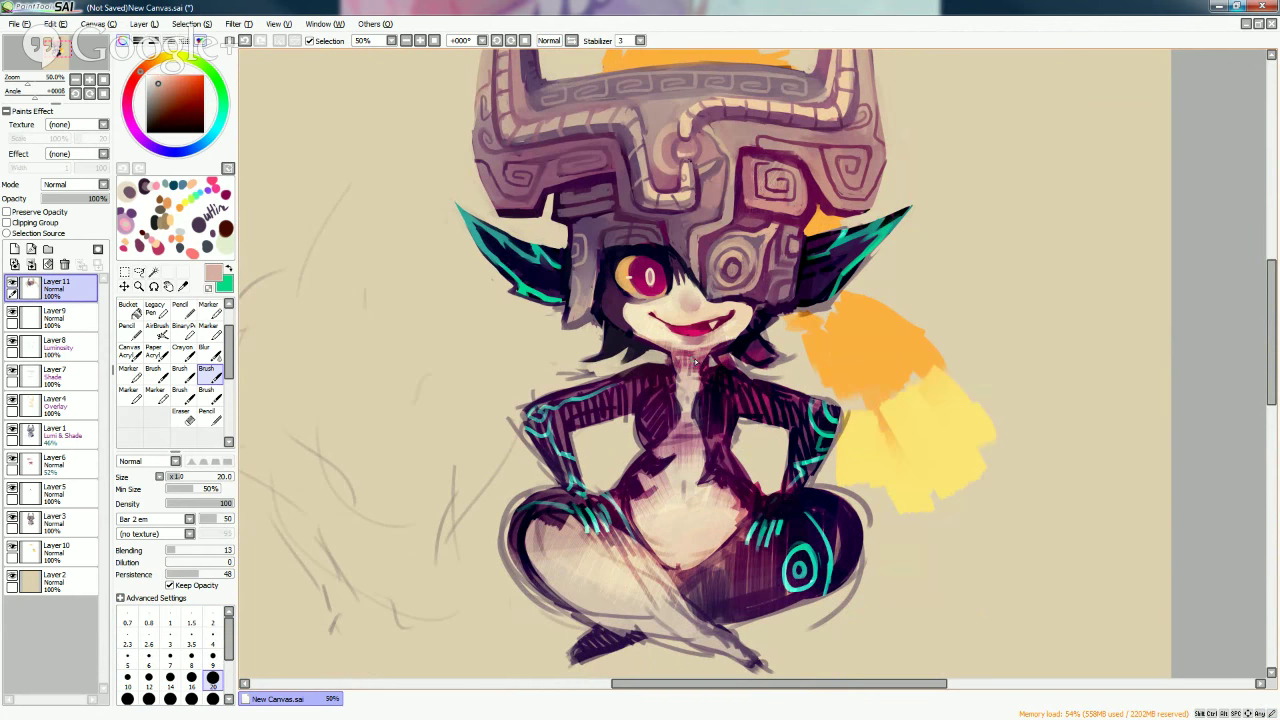
{"action": "left_click", "coordinate": [716, 327], "text": "alt"}
{"action": "left_click", "coordinate": [684, 378], "text": "alt"}
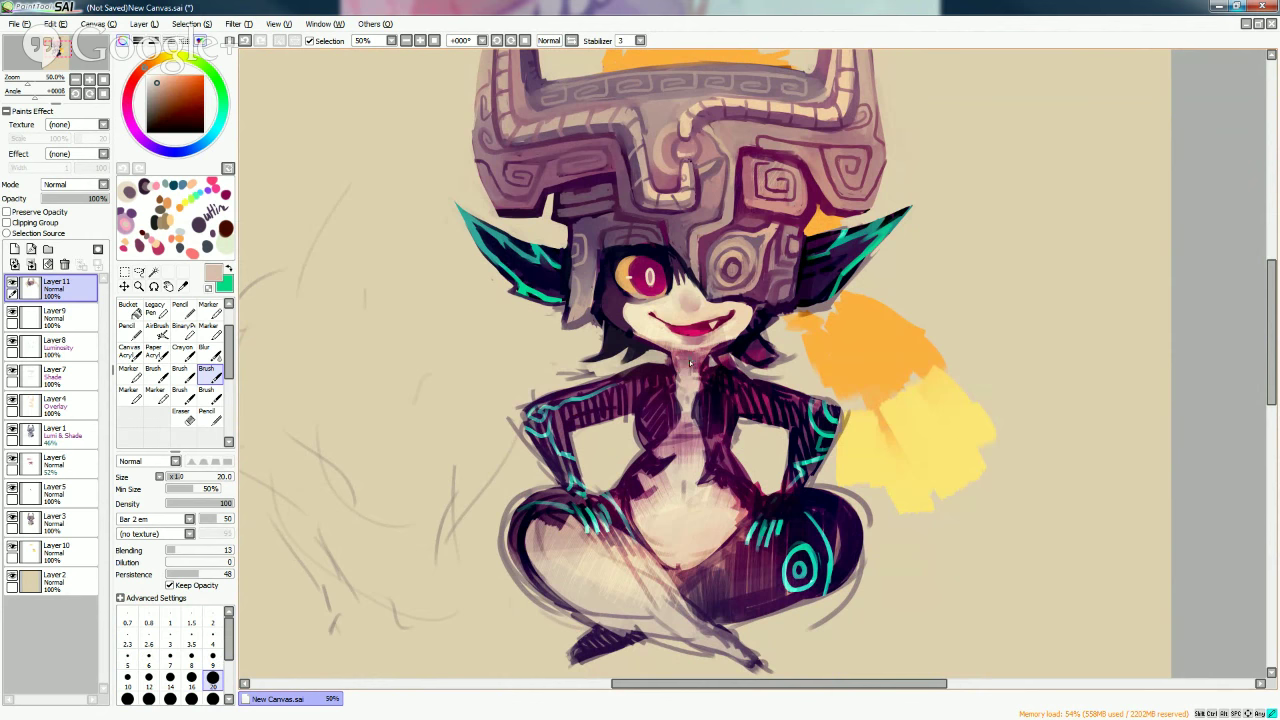
{"action": "left_click", "coordinate": [684, 363], "text": "alt"}
{"action": "left_click", "coordinate": [693, 369], "text": "alt"}
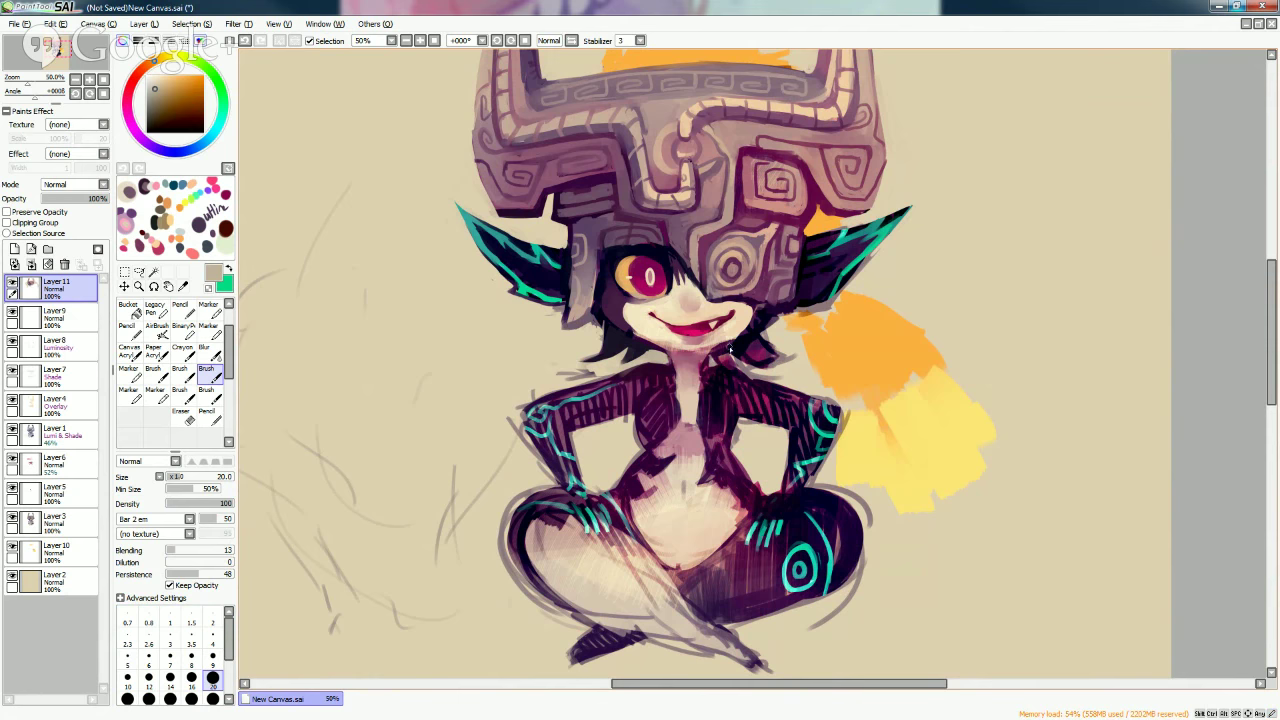
Fill the hair tips beside the neck, below the helmet's round eye motif, with sampled dark purple and near-black tones.
{"action": "left_click", "coordinate": [724, 354], "text": "alt"}
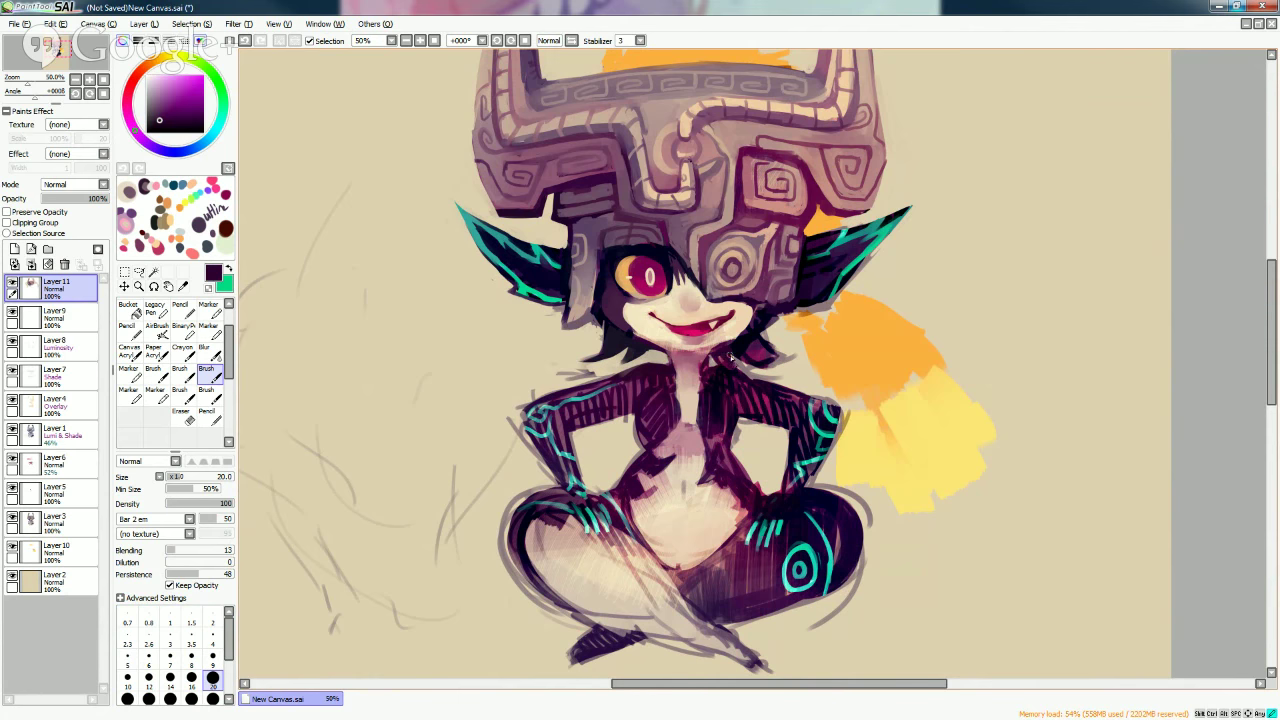
{"action": "left_click", "coordinate": [751, 349], "text": "alt"}
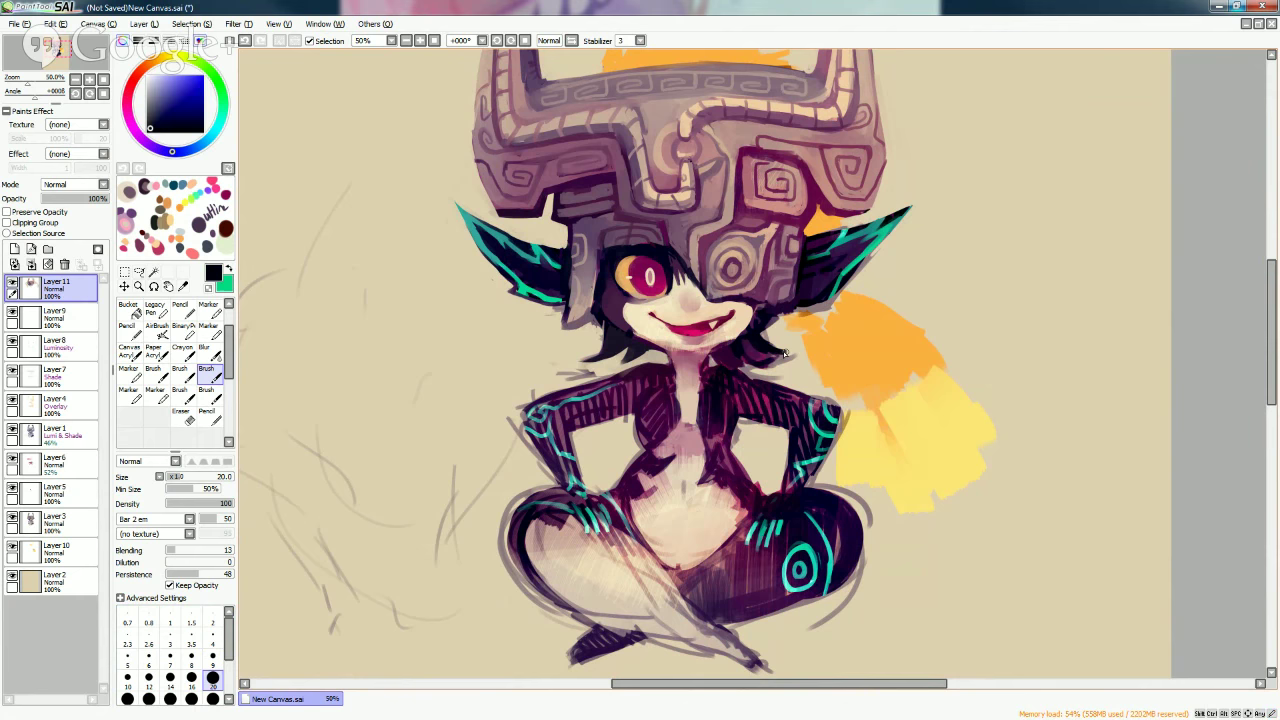
{"action": "left_click", "coordinate": [762, 352], "text": "alt"}
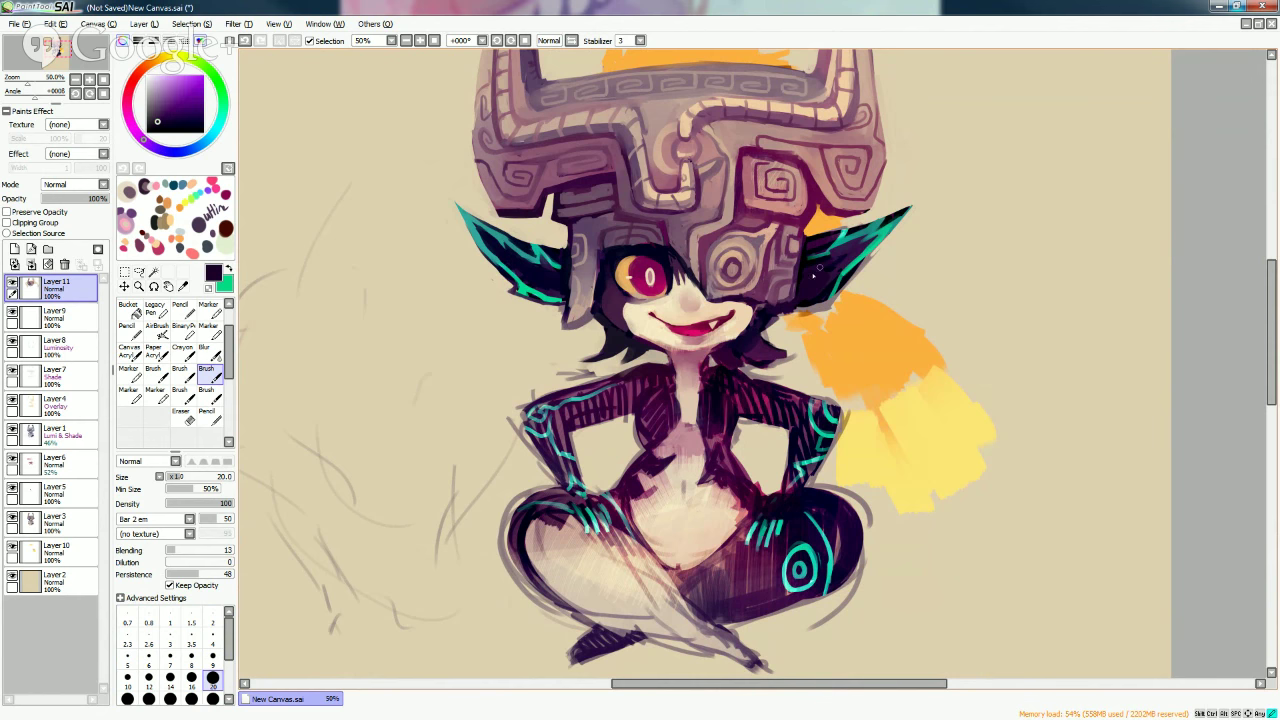
Darken the inside of the ear beside the round eye motif with near-black and sample the orange hair below it.
{"action": "left_click", "coordinate": [800, 268], "text": "alt"}
{"action": "mouse_move", "coordinate": [800, 268]}
{"action": "left_mouse_down"}
{"action": "mouse_move", "coordinate": [812, 298]}
{"action": "mouse_move", "coordinate": [832, 268]}
{"action": "left_mouse_up"}
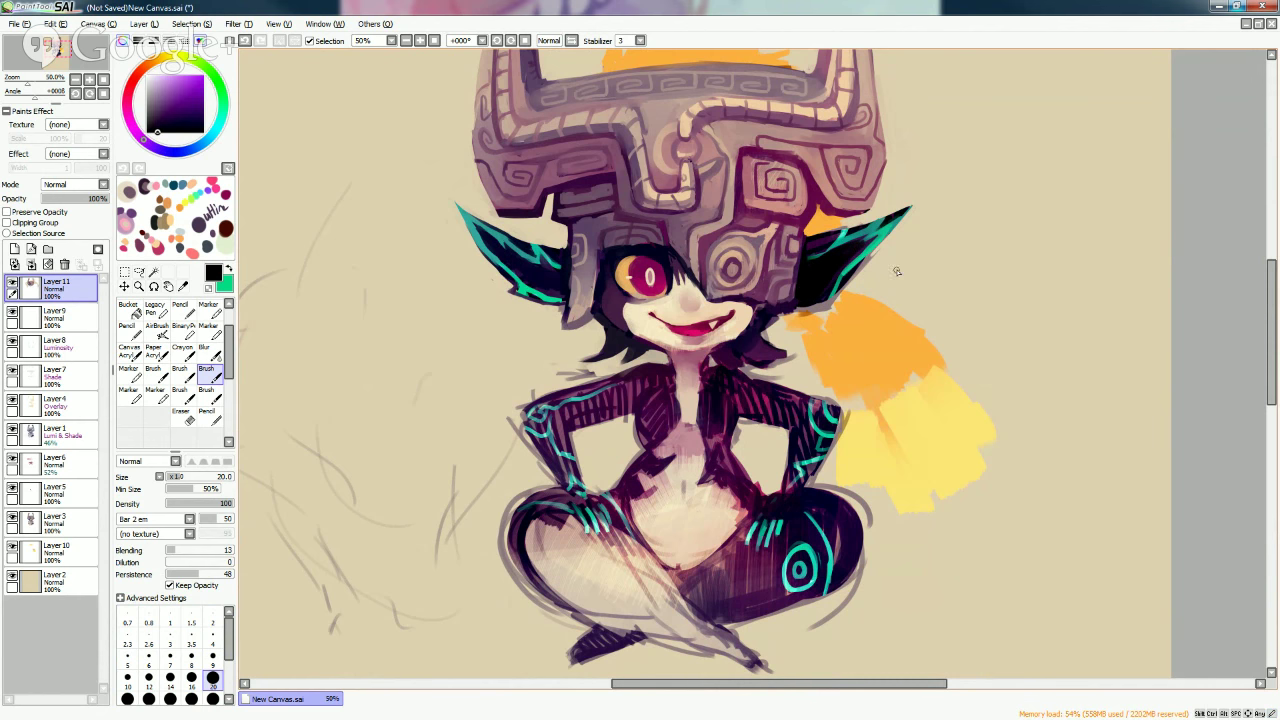
{"action": "left_click", "coordinate": [853, 297], "text": "alt"}
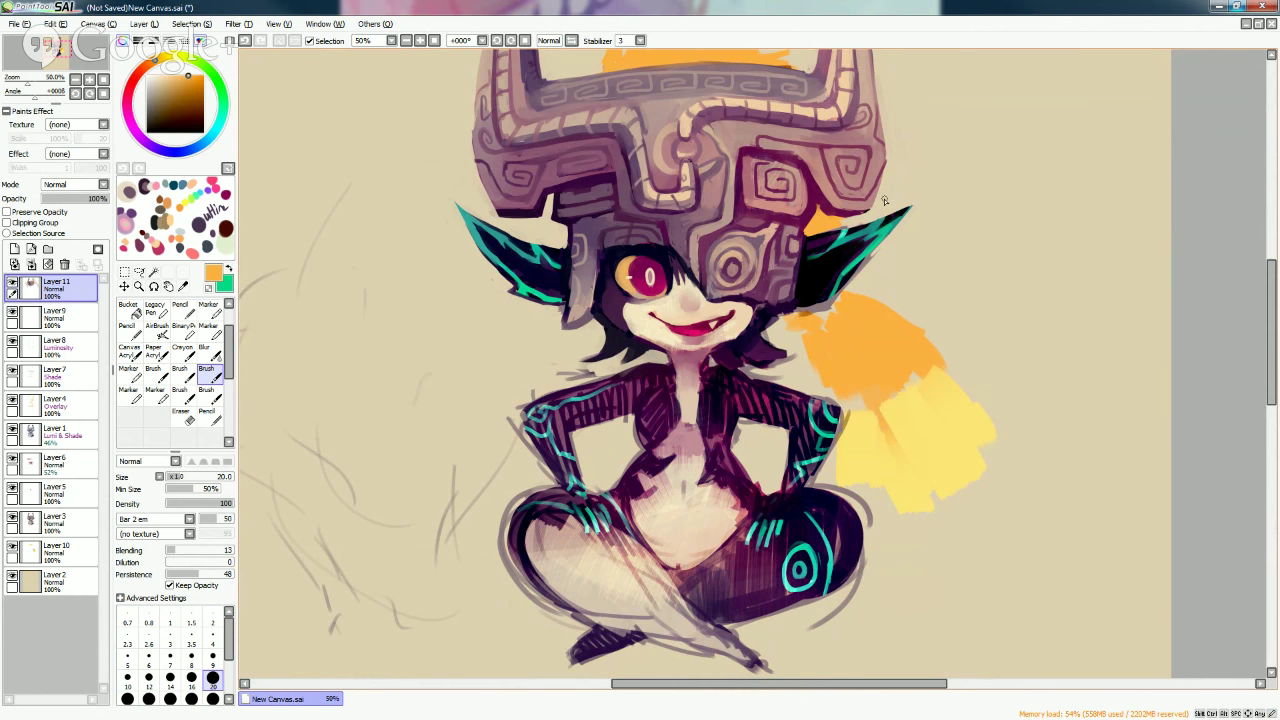
Redraw the teal markings and clean the edges of the same ear with sampled colours, starting at brush size 9.
{"action": "left_click", "coordinate": [212, 657]}
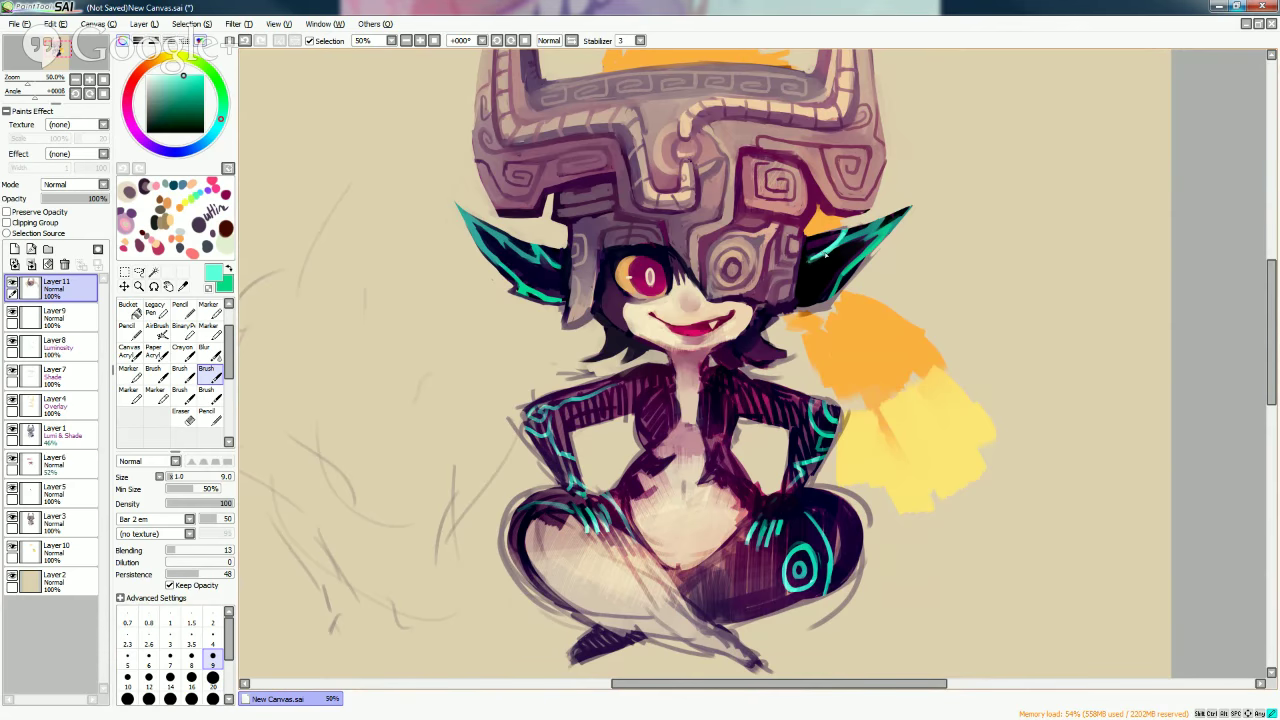
{"action": "left_click", "coordinate": [806, 258], "text": "alt"}
{"action": "left_click", "coordinate": [864, 235], "text": "alt"}
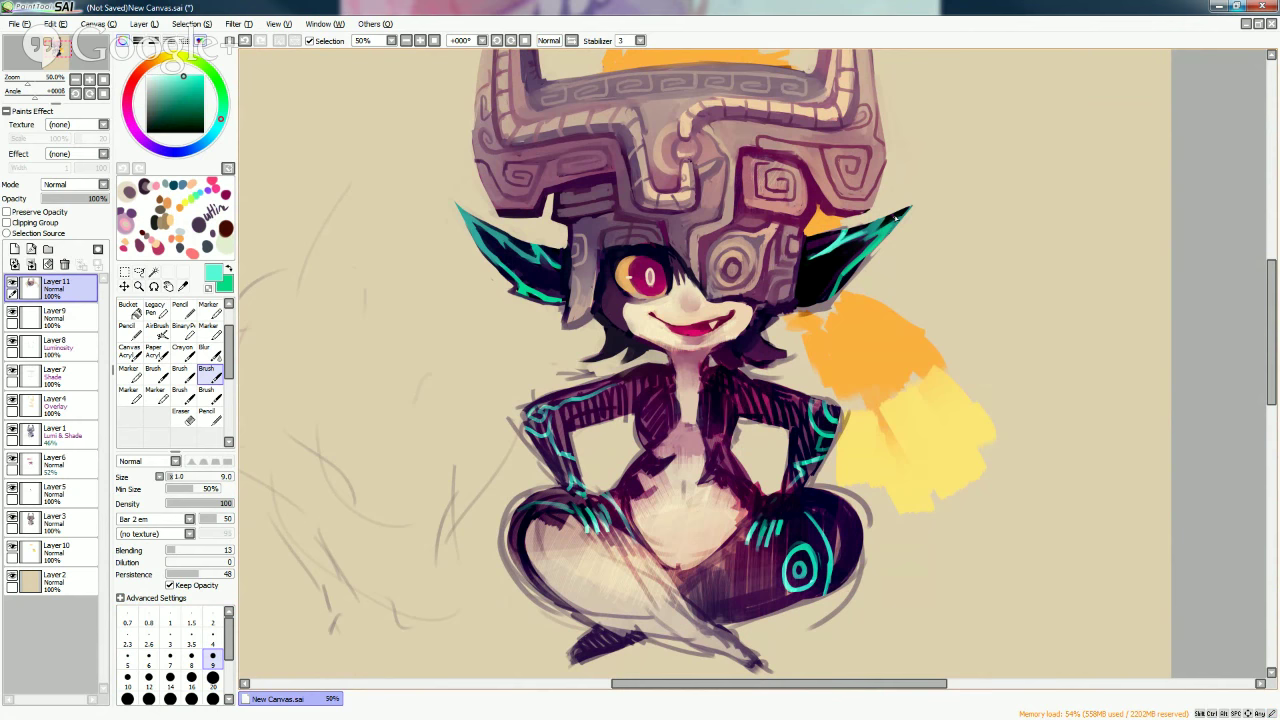
{"action": "left_click", "coordinate": [887, 237], "text": "alt"}
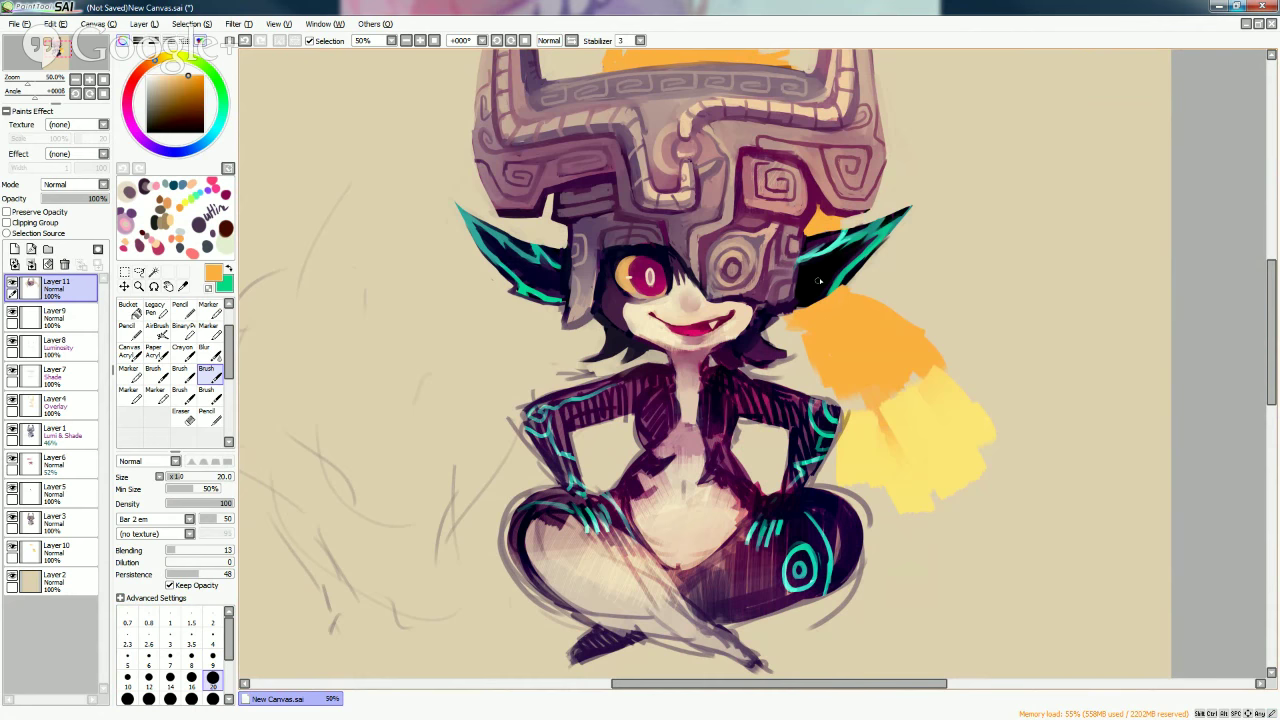
Refine the helmet's lower edge above the cheek with dark and muted purple tones sampled around it.
{"action": "left_click", "coordinate": [213, 698]}
{"action": "left_click", "coordinate": [775, 334], "text": "alt"}
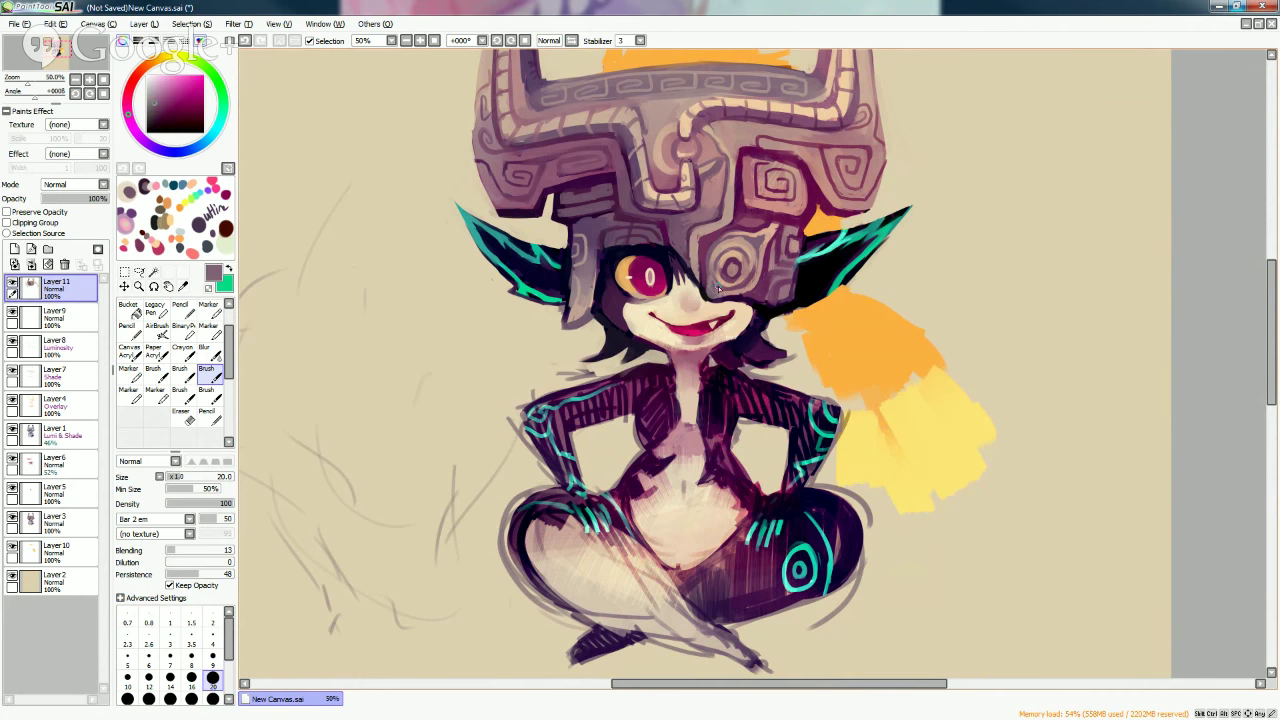
{"action": "left_click", "coordinate": [722, 287], "text": "alt"}
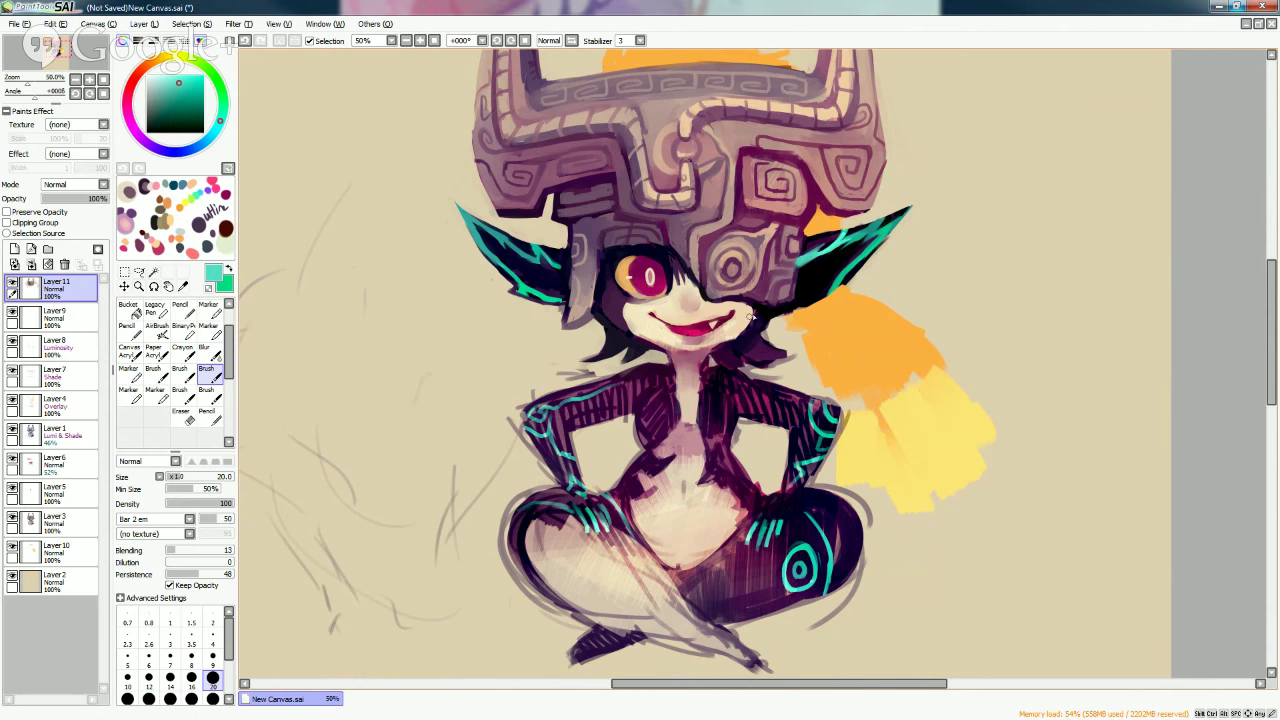
Define the helmet's side edge beside the ear with a sampled dark purple at brush size 9.
{"action": "key", "text": "bracketright"}
{"action": "key", "text": "bracketright"}
{"action": "left_click", "coordinate": [806, 264], "text": "alt"}
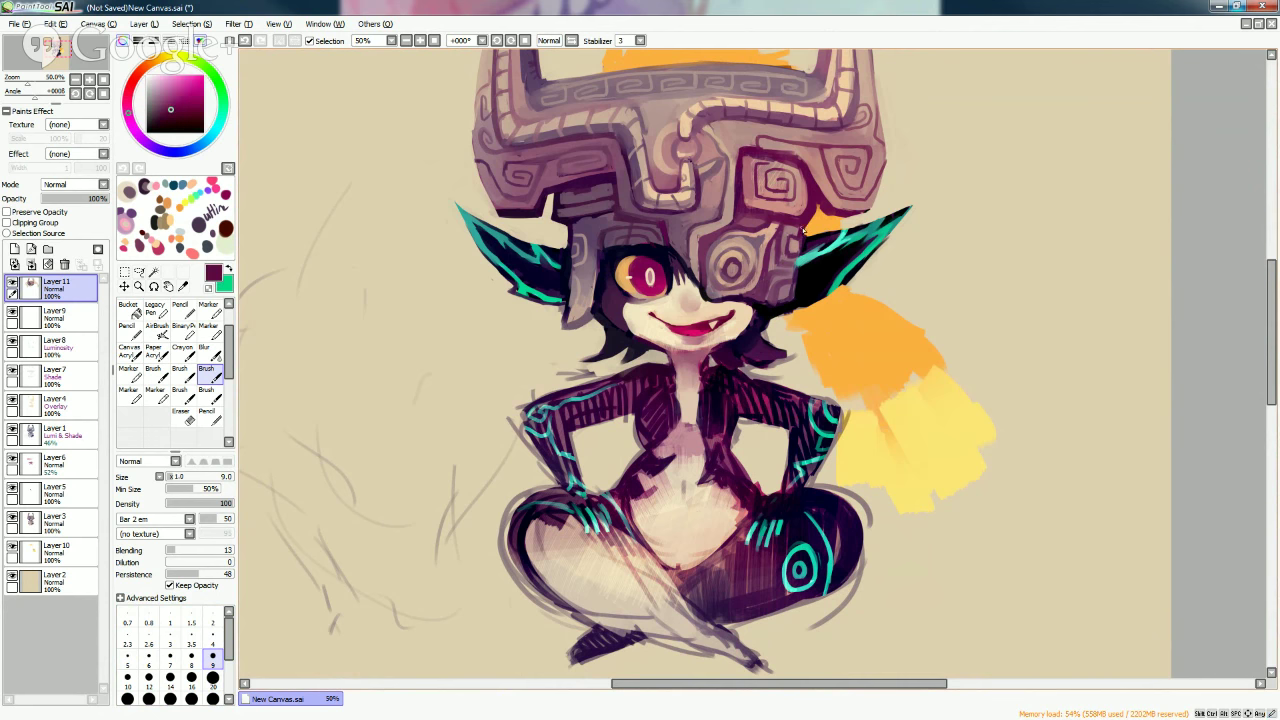
{"action": "left_click_drag", "start_coordinate": [799, 250], "coordinate": [781, 260]}
Touch up the teal marking at the base of the ear and block in a purple shape beneath the ear.
{"action": "left_click", "coordinate": [826, 250], "text": "alt"}
{"action": "left_click", "coordinate": [824, 247], "text": "alt"}
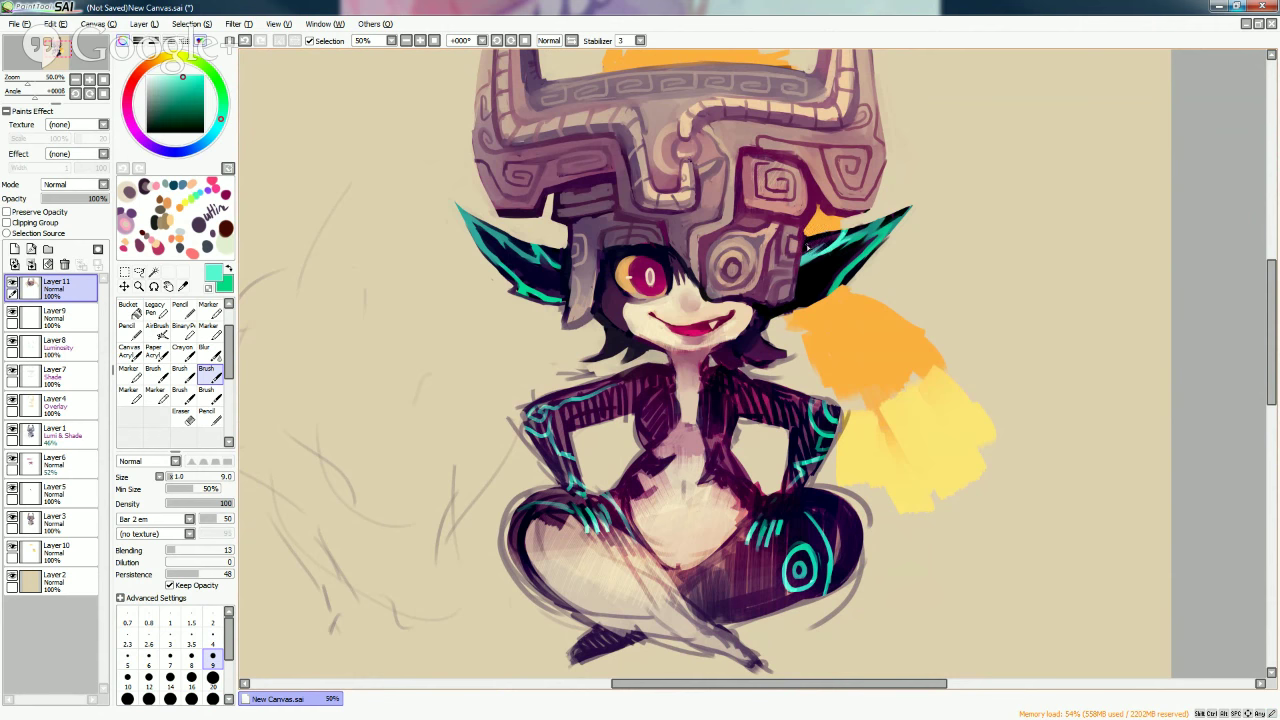
{"action": "left_click", "coordinate": [841, 286], "text": "alt"}
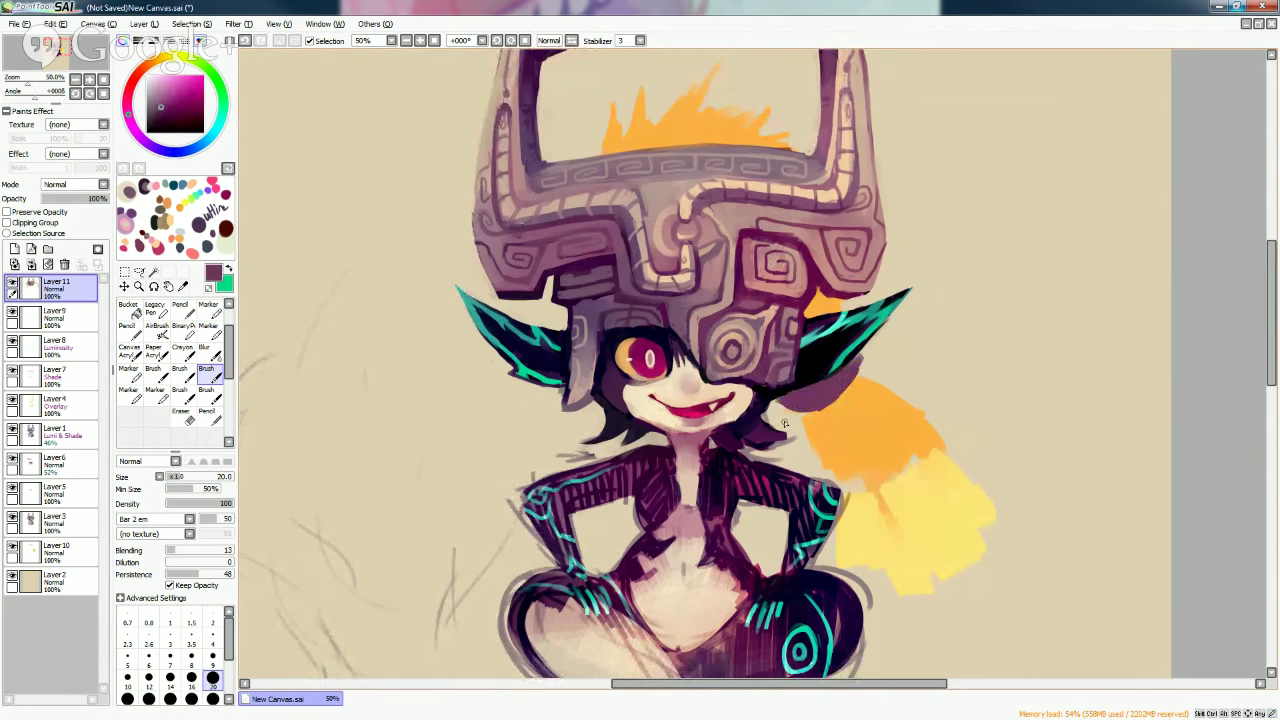
Sharpen the hair spikes between the jaw and shoulder with sampled background beige and dark purple.
{"action": "left_click", "coordinate": [780, 405], "text": "alt"}
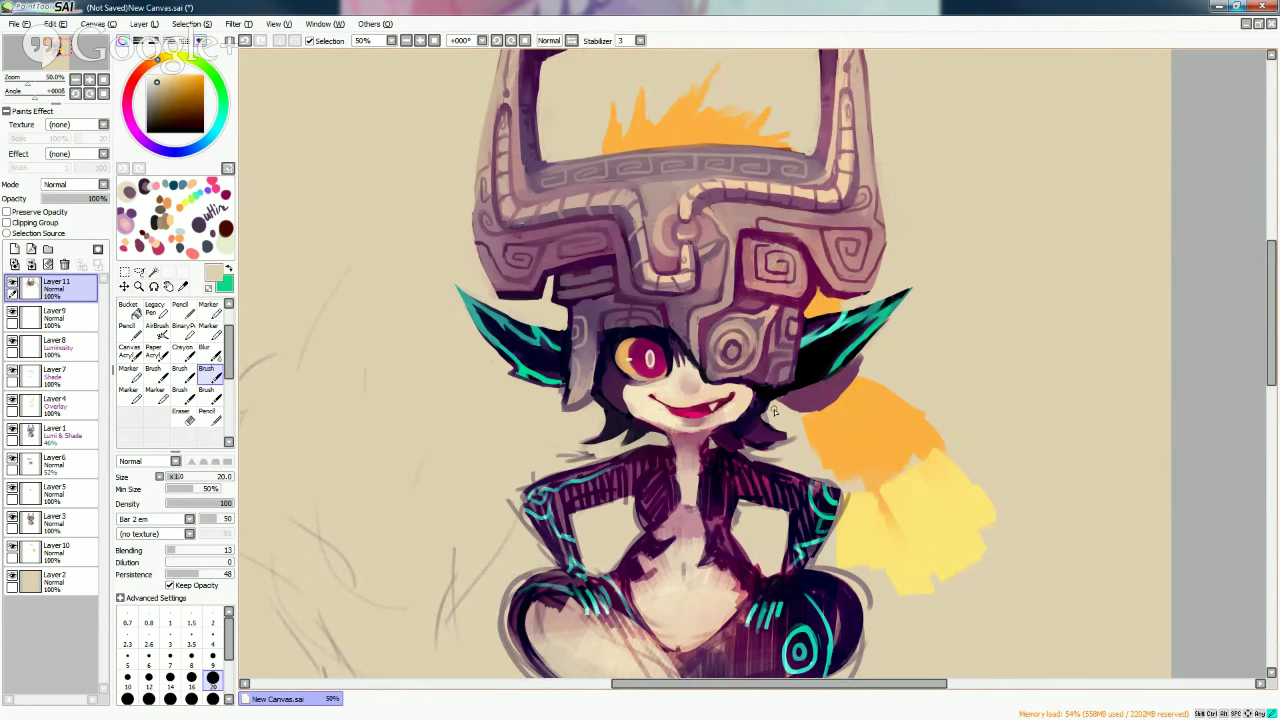
{"action": "left_click", "coordinate": [745, 428], "text": "alt"}
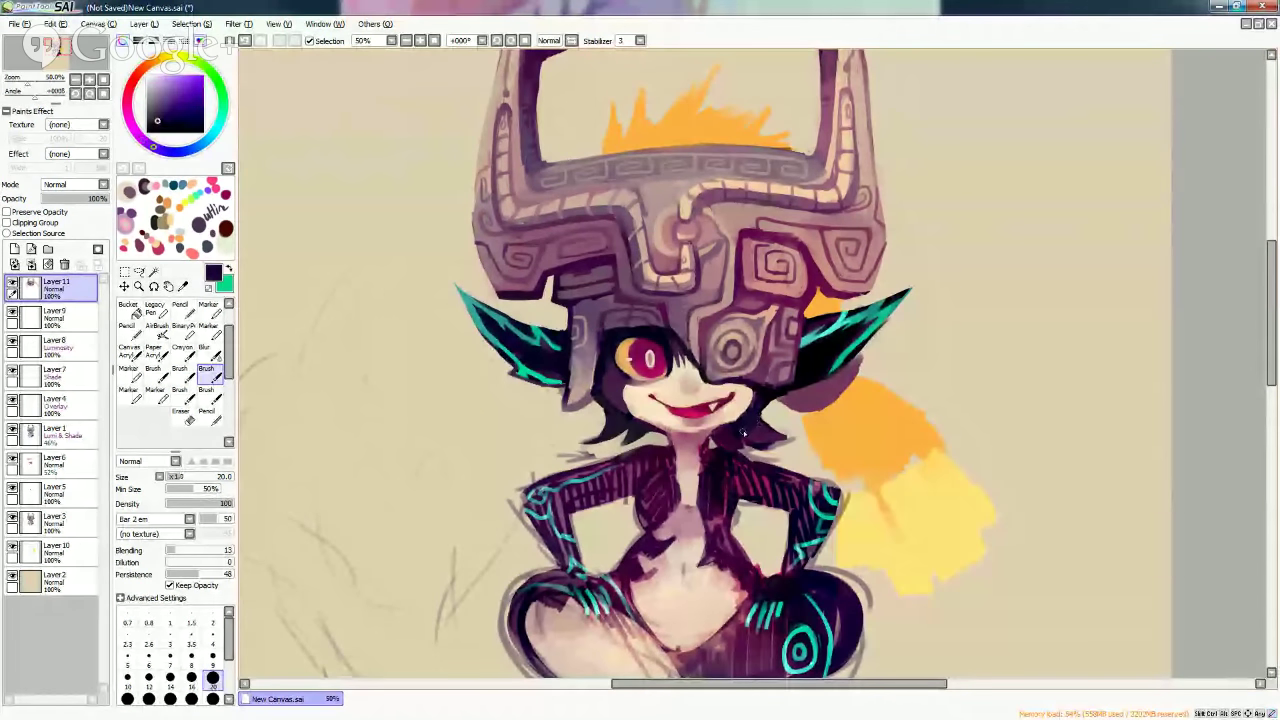
{"action": "left_click", "coordinate": [715, 442], "text": "alt"}
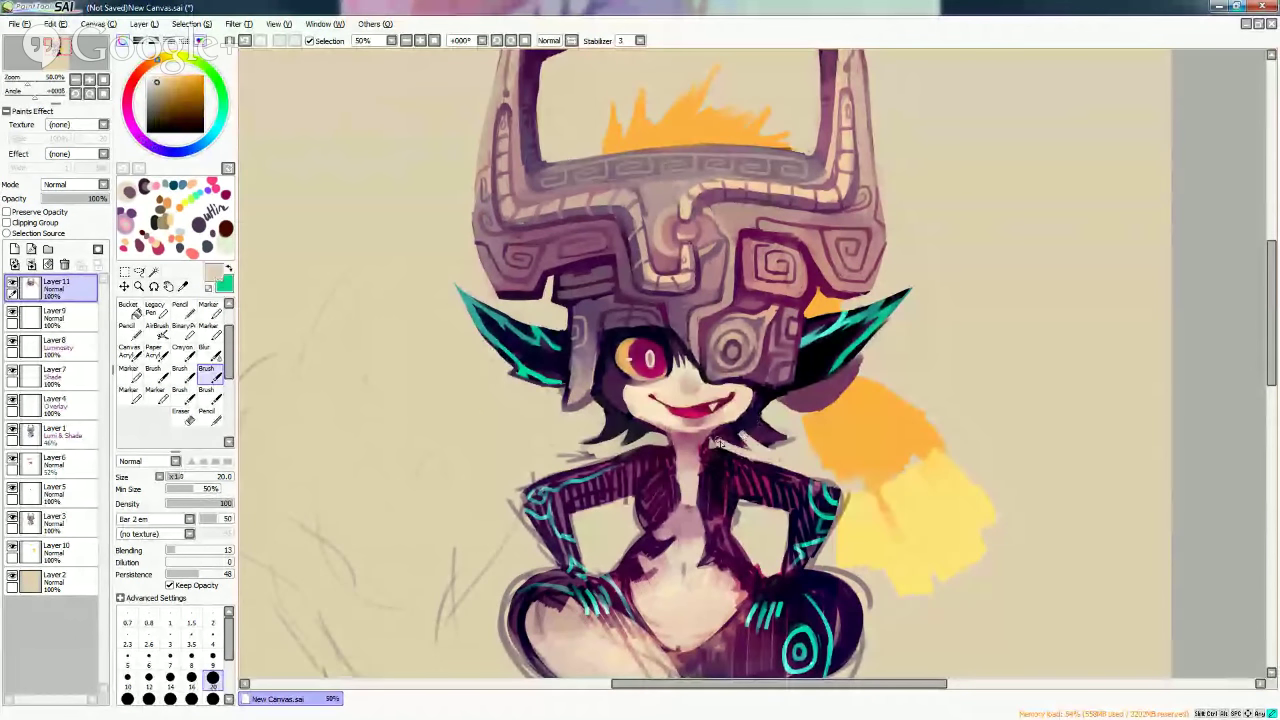
Shade and blend the neck below the chin with sampled pinkish skin tones.
{"action": "left_click", "coordinate": [706, 446], "text": "alt"}
{"action": "left_click", "coordinate": [694, 466], "text": "alt"}
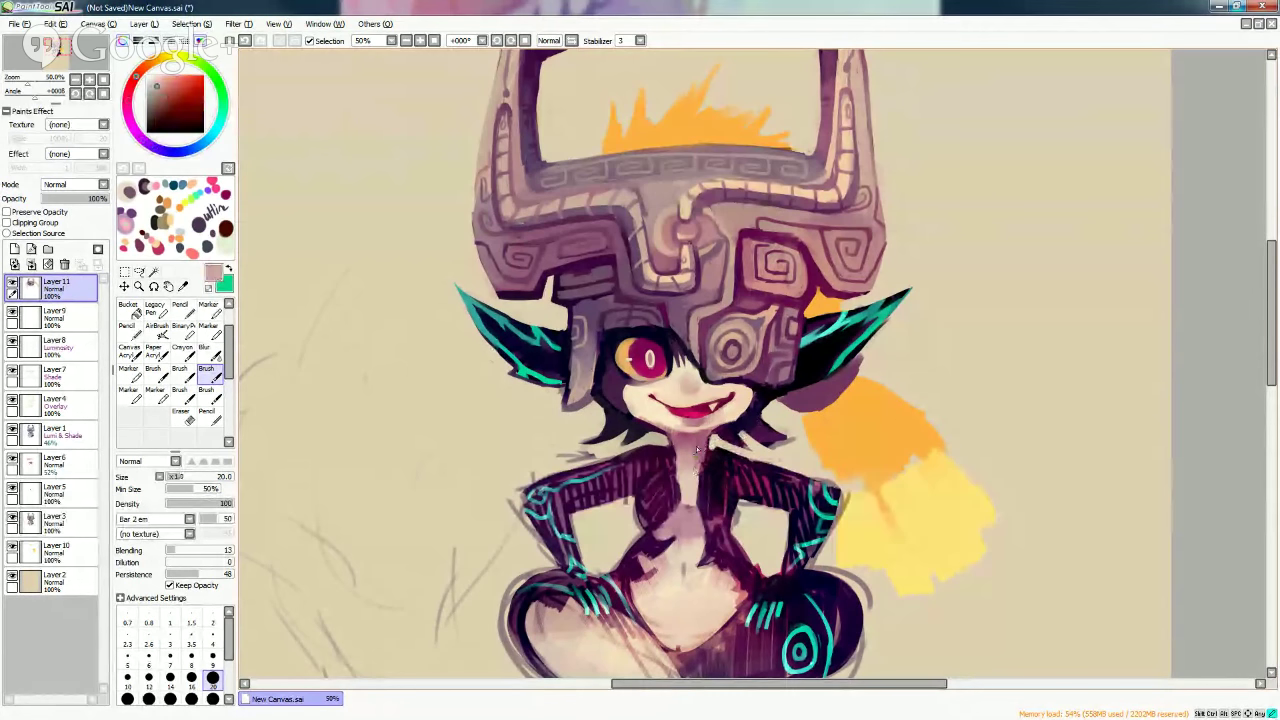
{"action": "left_click", "coordinate": [695, 451], "text": "alt"}
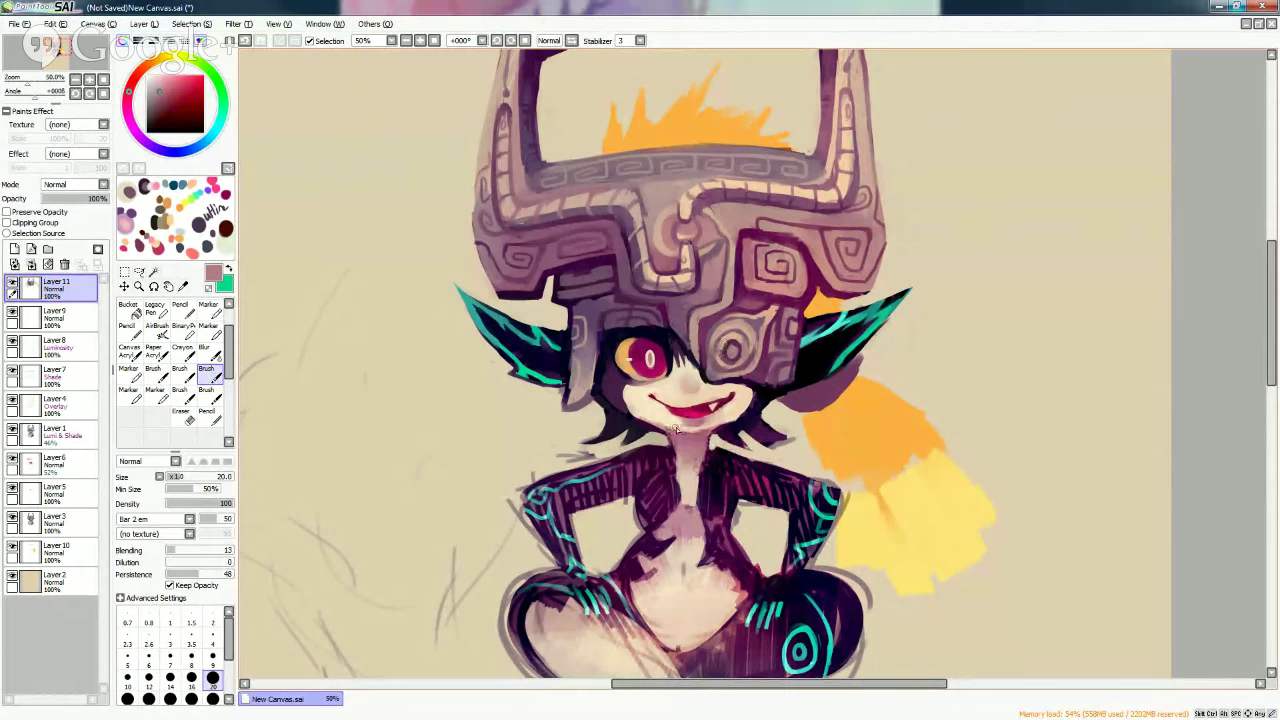
{"action": "left_click", "coordinate": [677, 430], "text": "alt"}
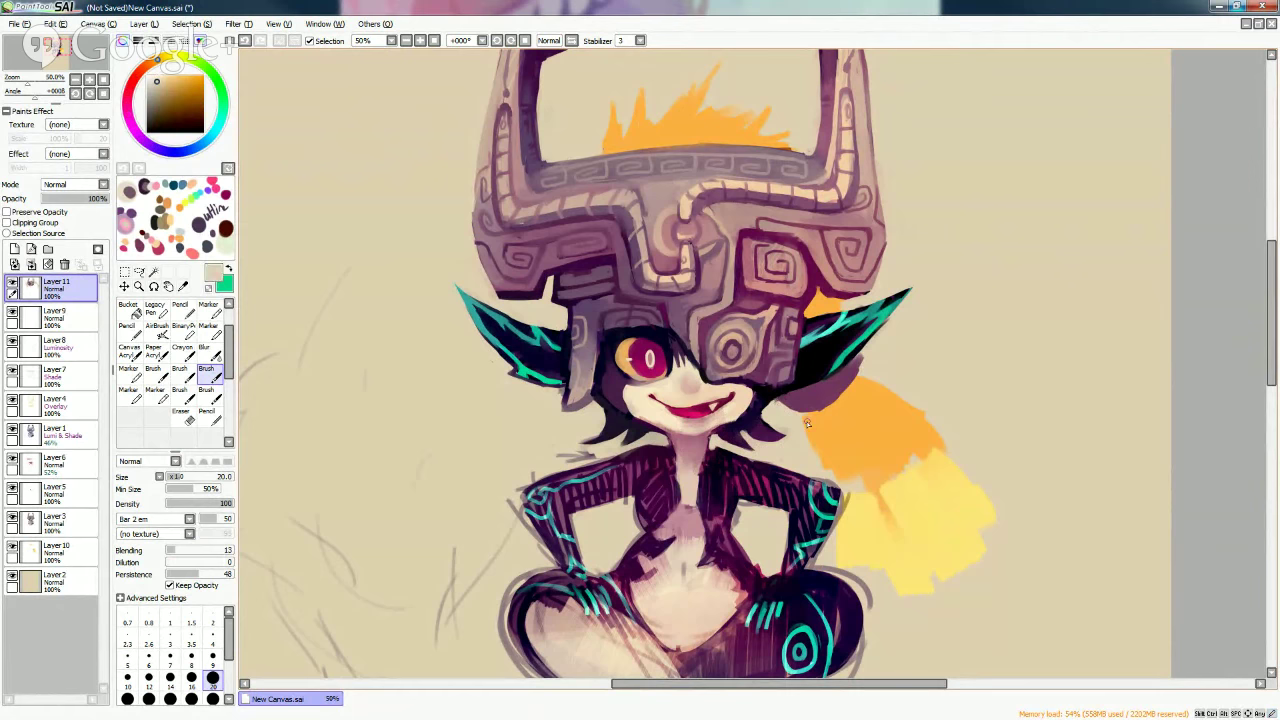
Add a small dark point to the outer edge of the ear at brush size 4 and trim it with background beige.
{"action": "left_click", "coordinate": [870, 362], "text": "alt"}
{"action": "left_click", "coordinate": [212, 637]}
{"action": "left_click", "coordinate": [858, 355], "text": "alt"}
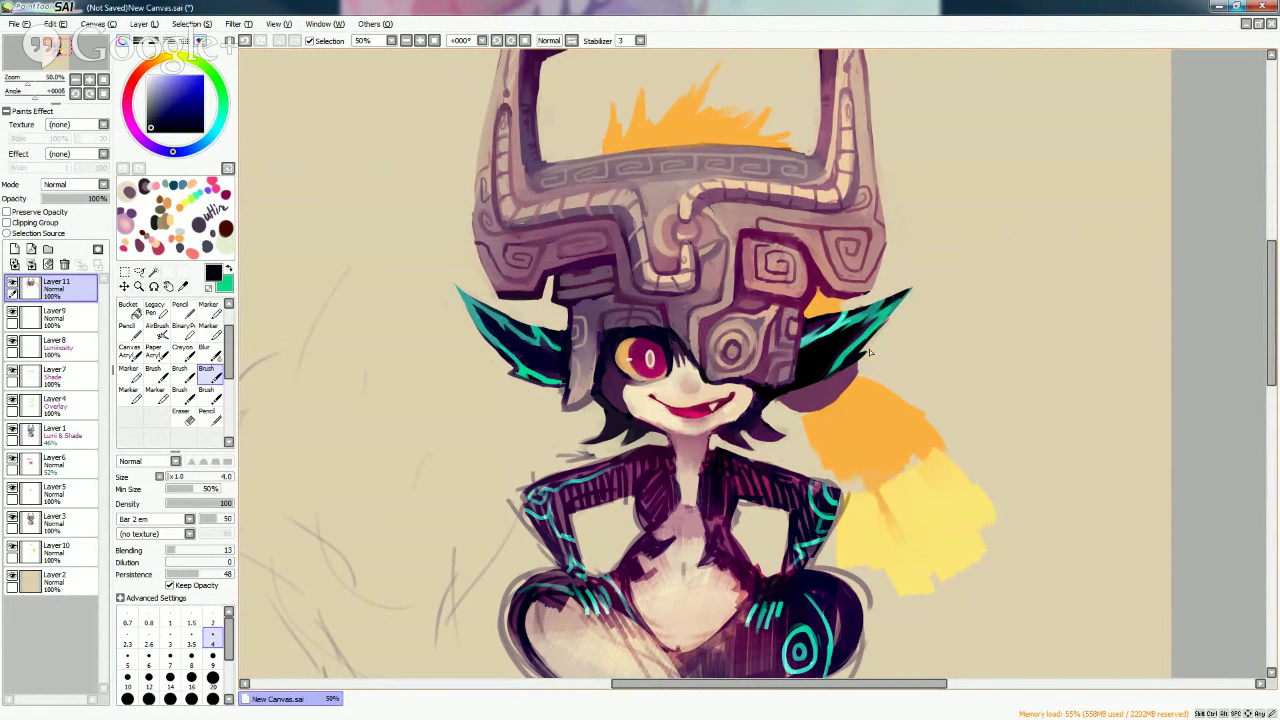
{"action": "left_click", "coordinate": [868, 353], "text": "alt"}
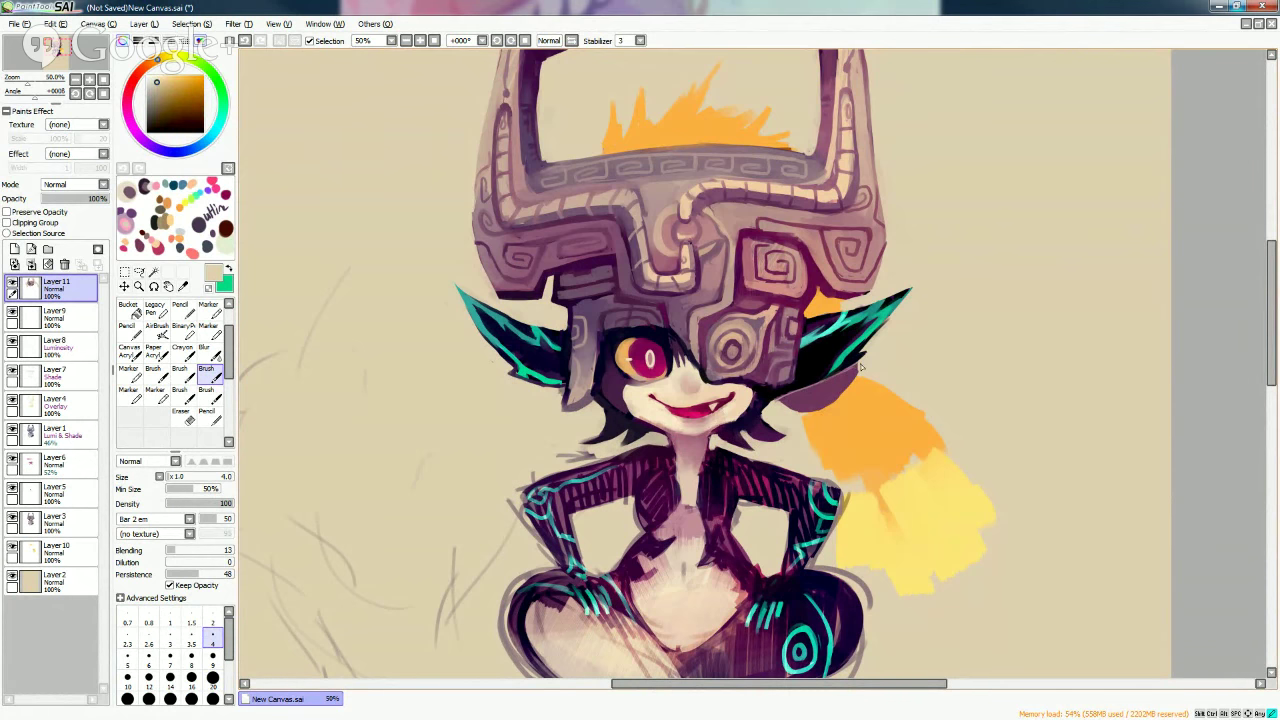
Reshape the orange hair spikes above the helmet with sampled orange and background beige at brush size 20.
{"action": "left_click", "coordinate": [212, 678]}
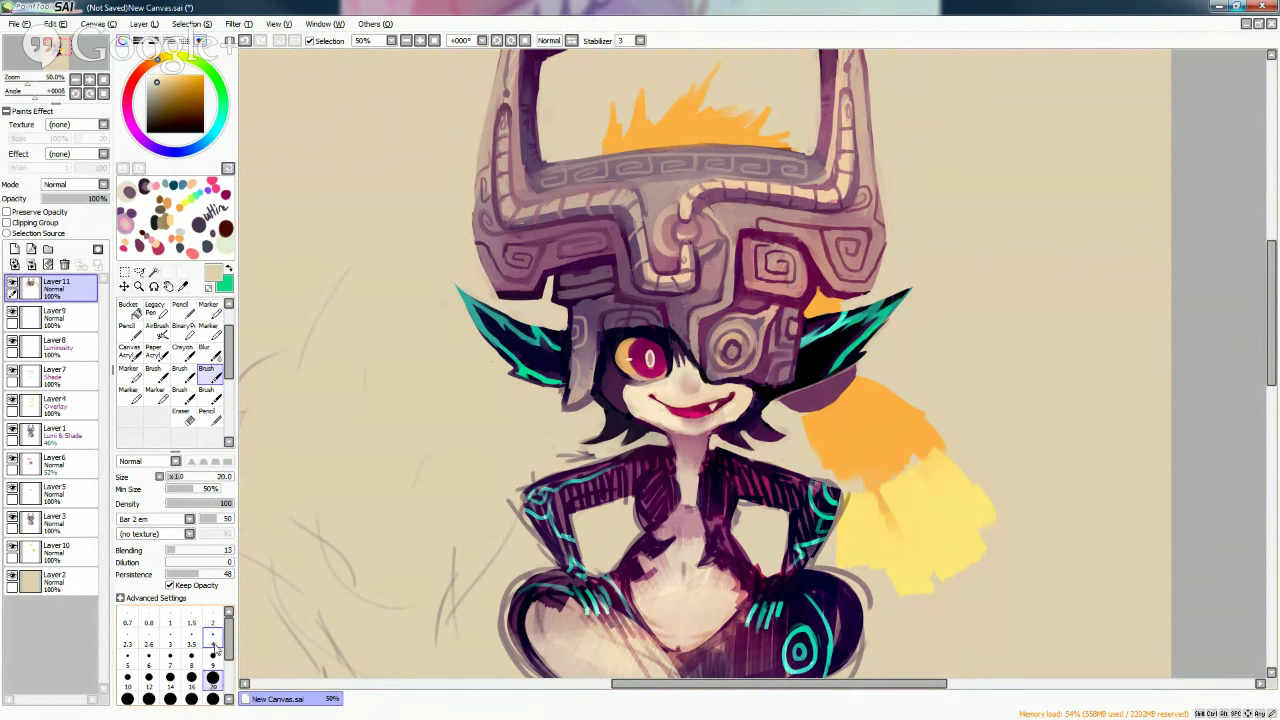
{"action": "left_click", "coordinate": [702, 128], "text": "alt"}
{"action": "left_click", "coordinate": [757, 78], "text": "alt"}
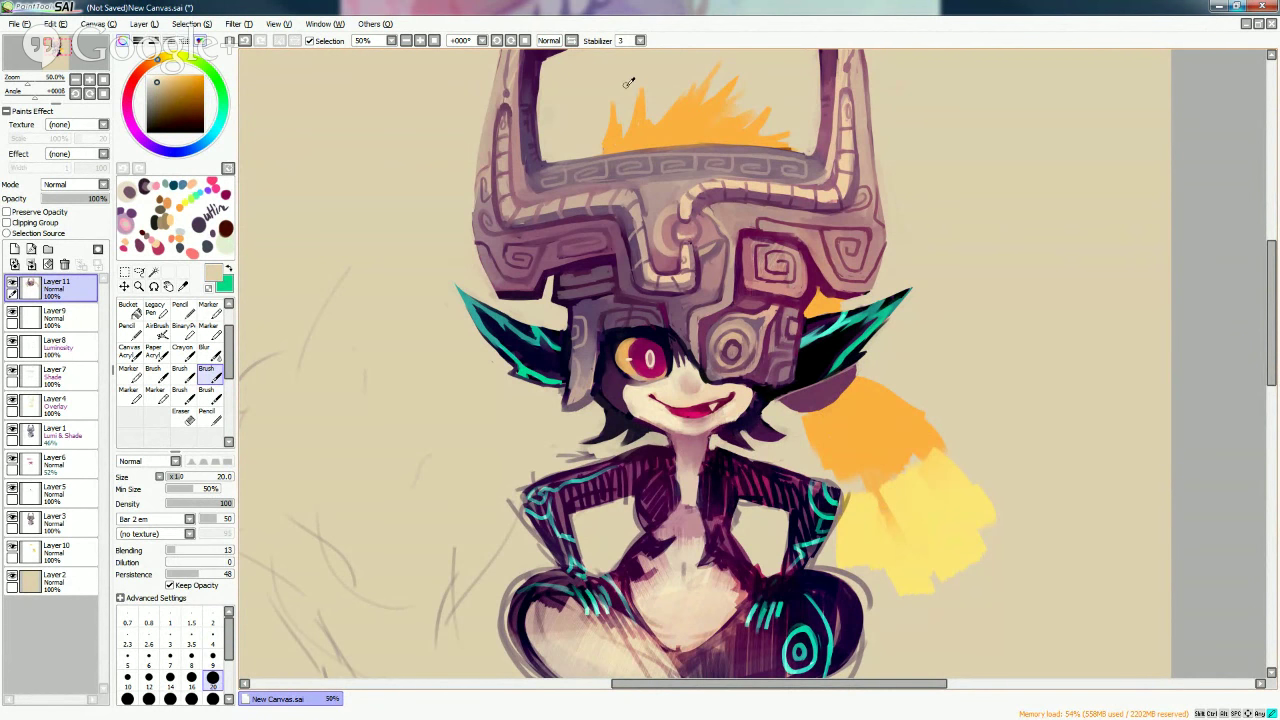
{"action": "left_click", "coordinate": [736, 128], "text": "alt"}
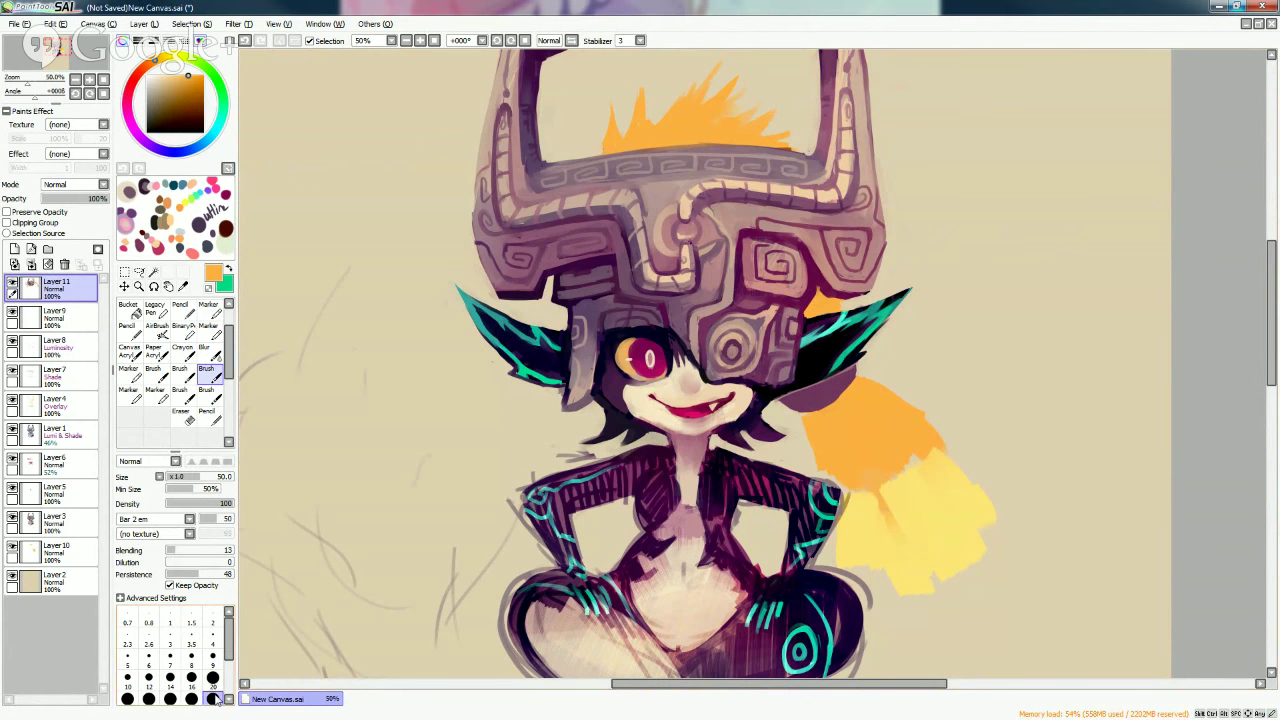
Shade the chest and sides of the torso with sampled purple and dark plum tones at brush size 20.
{"action": "left_click", "coordinate": [643, 497], "text": "alt"}
{"action": "mouse_move", "coordinate": [645, 512]}
{"action": "left_mouse_down"}
{"action": "mouse_move", "coordinate": [646, 536]}
{"action": "mouse_move", "coordinate": [650, 500]}
{"action": "mouse_move", "coordinate": [714, 526]}
{"action": "left_mouse_up"}
{"action": "left_click", "coordinate": [652, 485], "text": "alt"}
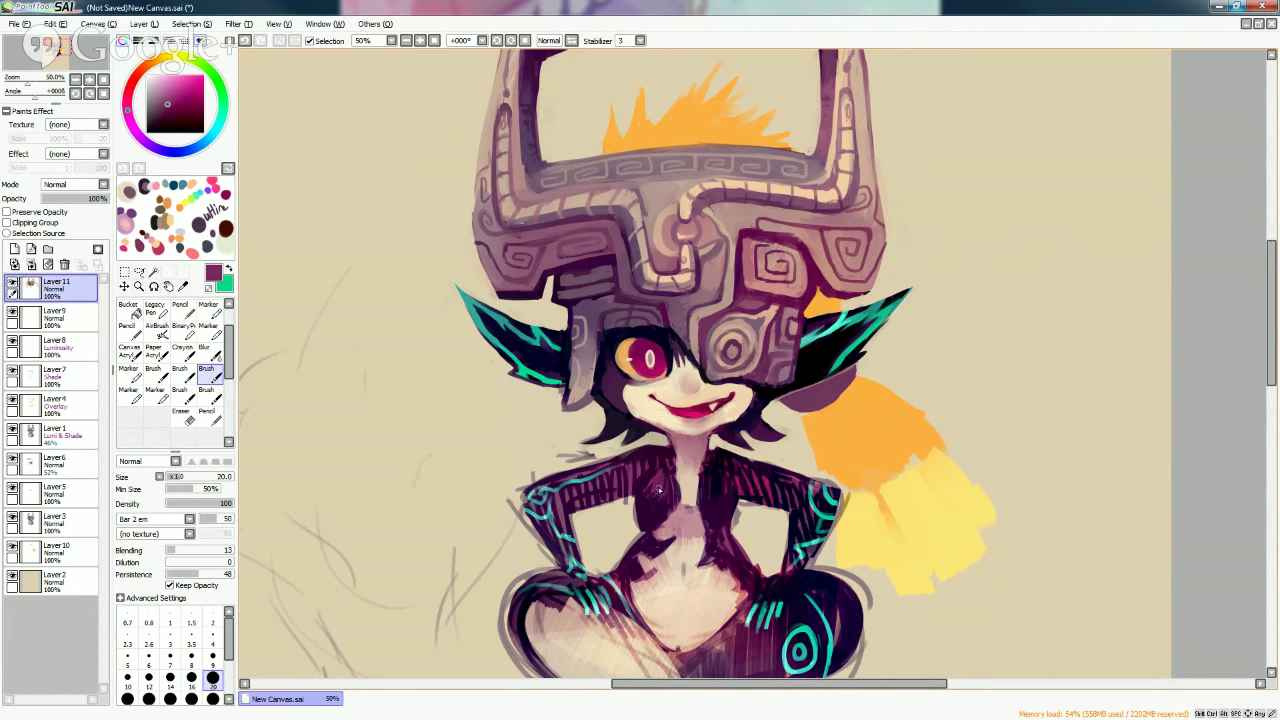
{"action": "mouse_move", "coordinate": [665, 492]}
{"action": "left_mouse_down"}
{"action": "mouse_move", "coordinate": [660, 506]}
{"action": "mouse_move", "coordinate": [710, 502]}
{"action": "mouse_move", "coordinate": [720, 477]}
{"action": "left_mouse_up"}
{"action": "left_click", "coordinate": [640, 512], "text": "alt"}
{"action": "mouse_move", "coordinate": [632, 500]}
{"action": "left_mouse_down"}
{"action": "mouse_move", "coordinate": [687, 506]}
{"action": "mouse_move", "coordinate": [634, 553]}
{"action": "mouse_move", "coordinate": [620, 595]}
{"action": "mouse_move", "coordinate": [624, 577]}
{"action": "mouse_move", "coordinate": [636, 610]}
{"action": "left_mouse_up"}
Fill the waist edge and the area around the hand on the hip with sampled dark purple, cleaning the gap with background beige.
{"action": "left_click", "coordinate": [648, 540], "text": "alt"}
{"action": "left_click_drag", "start_coordinate": [612, 560], "coordinate": [616, 580]}
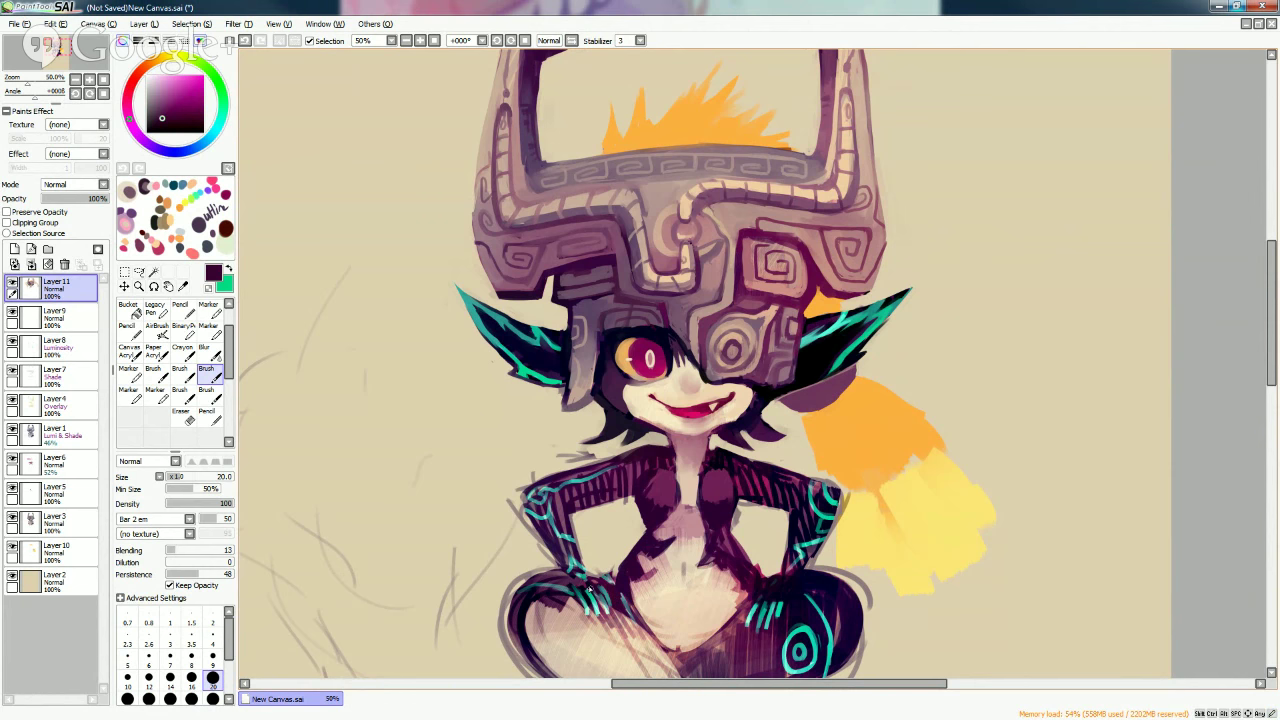
{"action": "left_click", "coordinate": [592, 597], "text": "alt"}
{"action": "left_click_drag", "start_coordinate": [624, 606], "coordinate": [604, 574]}
{"action": "left_click", "coordinate": [606, 568], "text": "alt"}
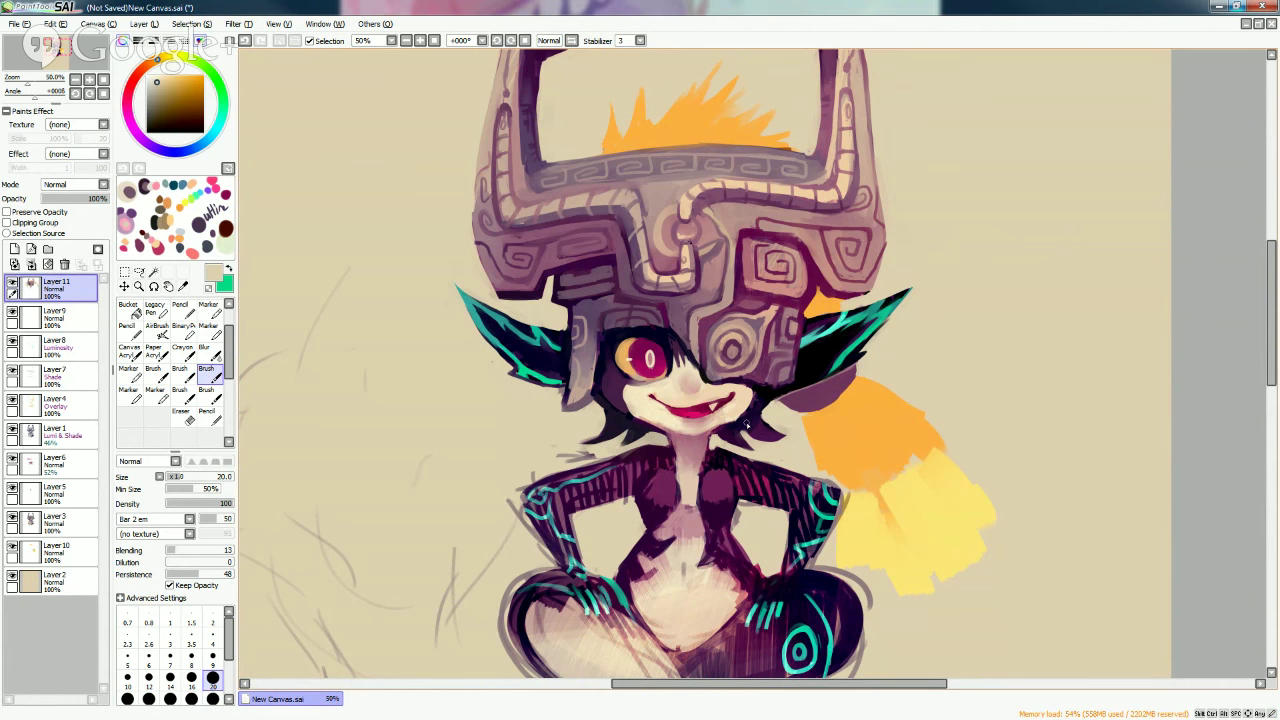
Shade the purple band at the base of the ponytail and trim its edge with background beige at brush size 9.
{"action": "left_click", "coordinate": [819, 384], "text": "alt"}
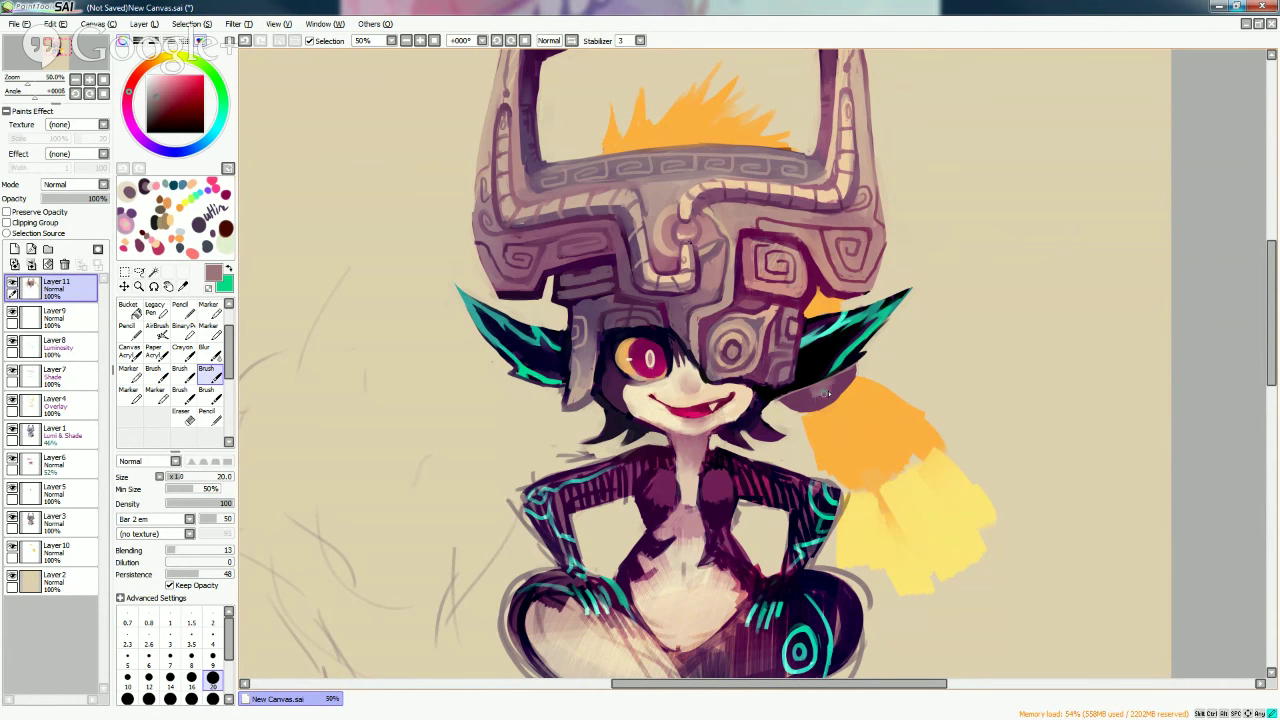
{"action": "left_click", "coordinate": [833, 390], "text": "alt"}
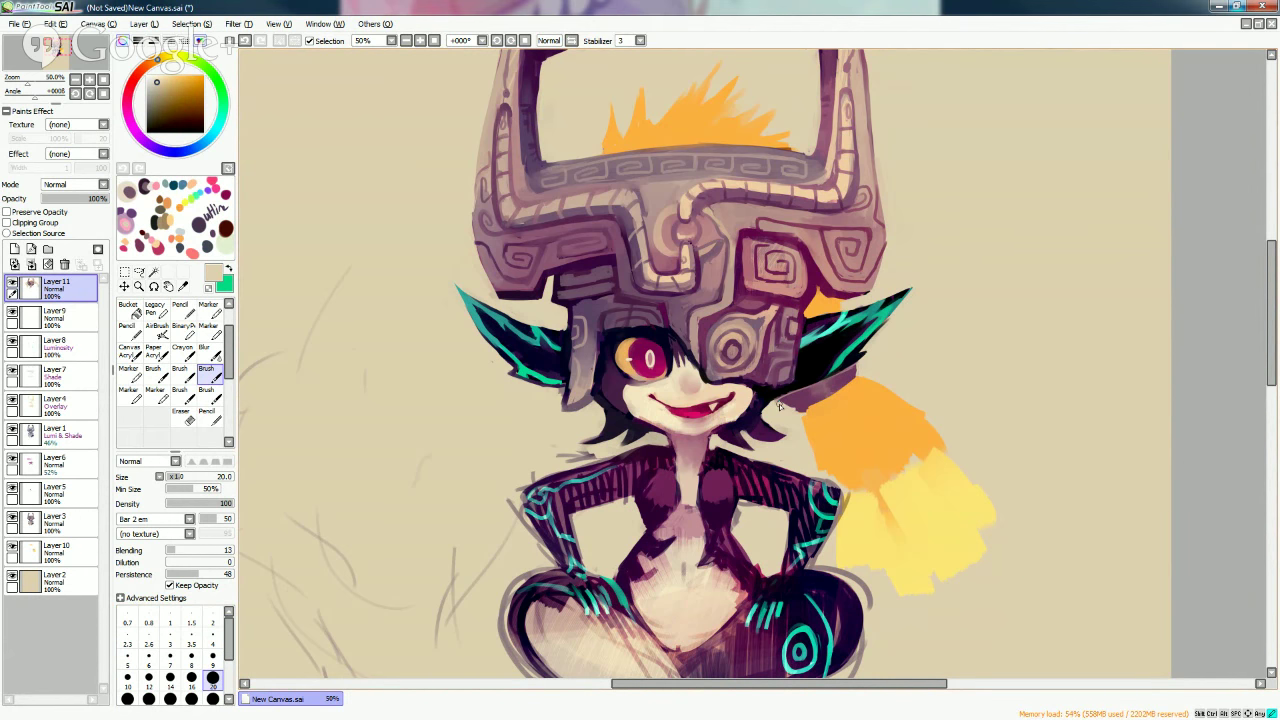
{"action": "key", "text": "bracketleft"}
{"action": "key", "text": "bracketleft"}
{"action": "key", "text": "bracketleft"}
{"action": "key", "text": "bracketleft"}
{"action": "key", "text": "bracketleft"}
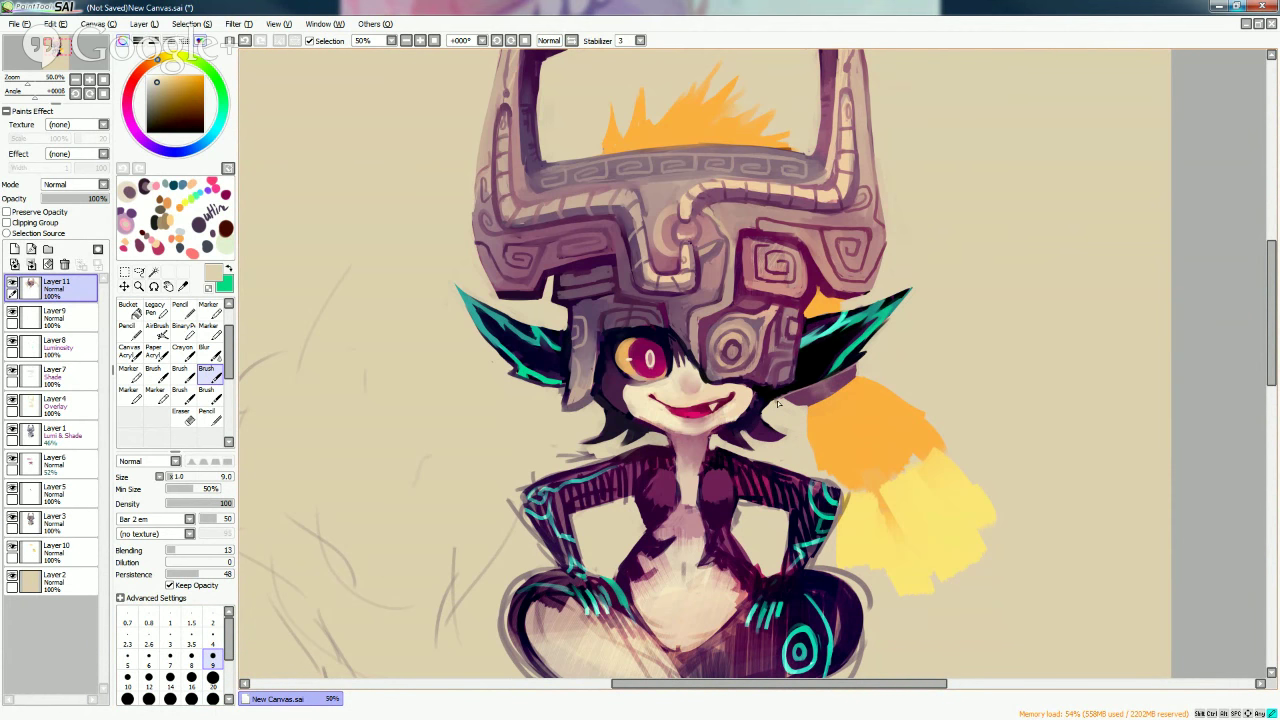
{"action": "left_click", "coordinate": [778, 405], "text": "alt"}
Enlarge the brush and repaint the ponytail with flowing orange and yellow streaks.
{"action": "key", "text": "bracketright"}
{"action": "key", "text": "bracketright"}
{"action": "key", "text": "bracketright"}
{"action": "key", "text": "bracketright"}
{"action": "key", "text": "bracketright"}
{"action": "key", "text": "bracketright"}
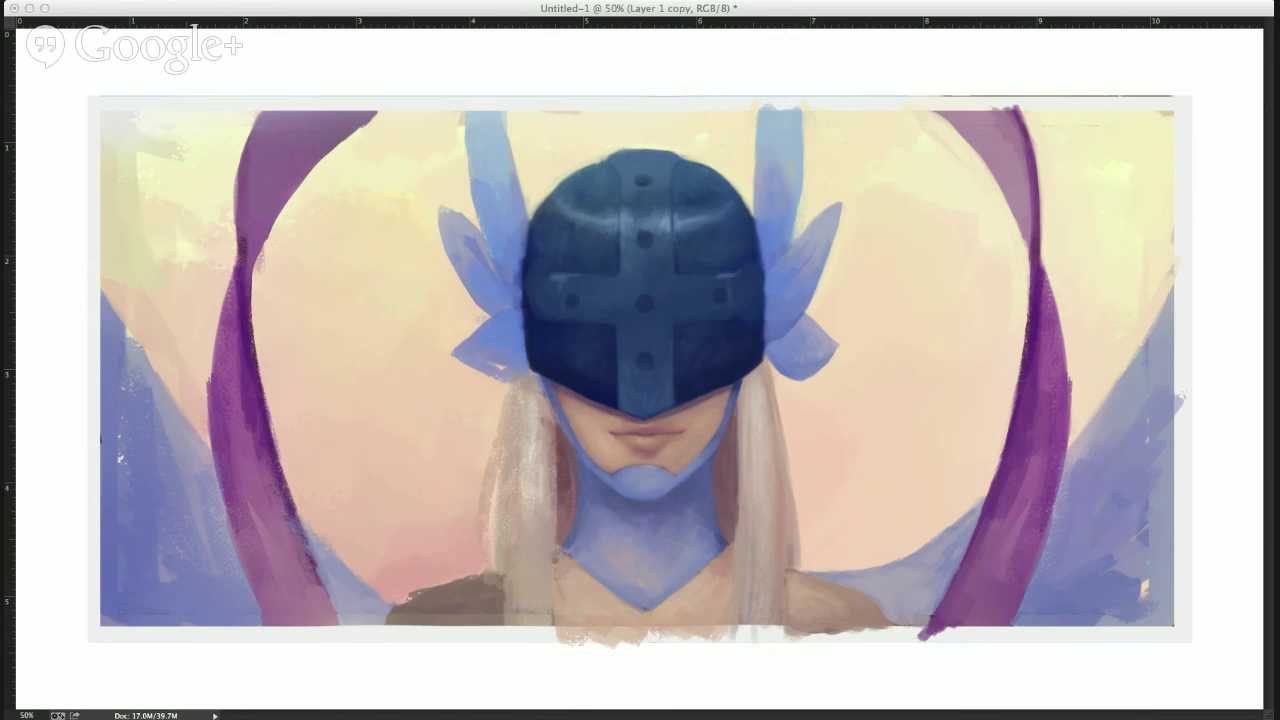
{"action": "left_click", "coordinate": [806, 388]}
{"action": "left_click", "coordinate": [985, 158]}
{"action": "key", "text": "super+z"}
{"action": "key", "text": "super+z"}
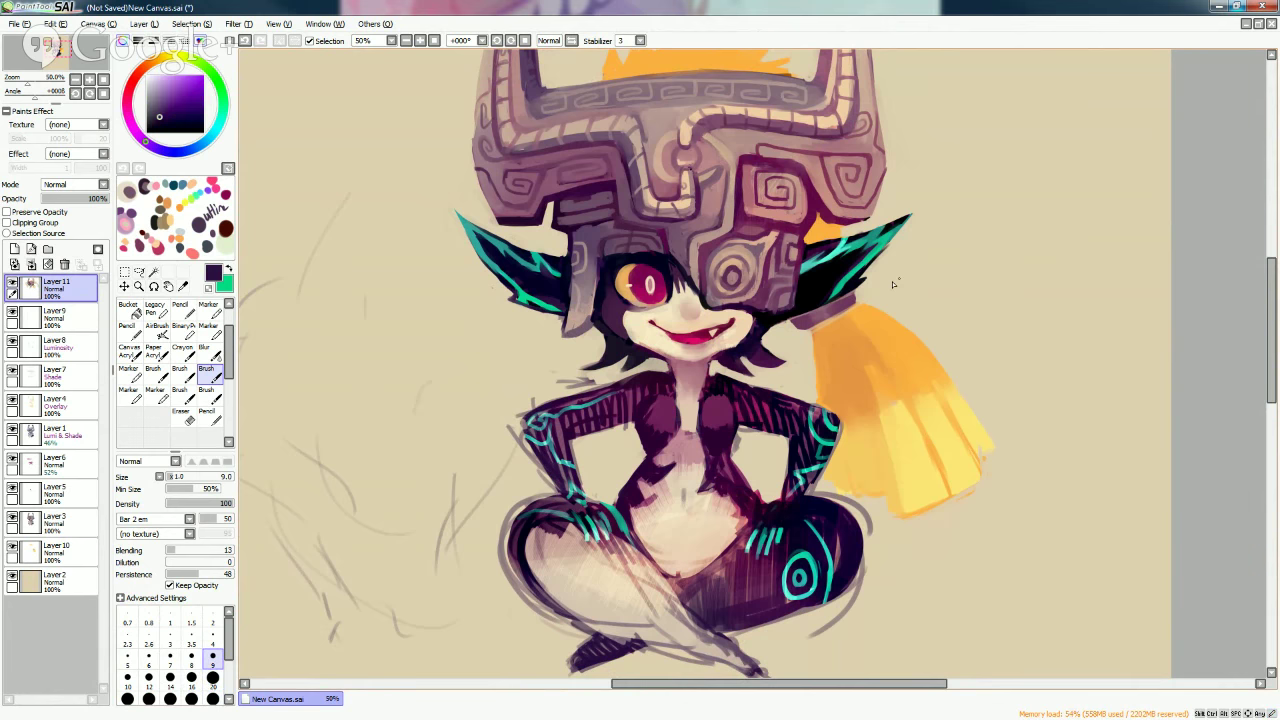
Refine the teal markings on the ear beside the ponytail and the adjoining helmet edge with sampled teal, dark and purple tones.
{"action": "left_click", "coordinate": [824, 300], "text": "alt"}
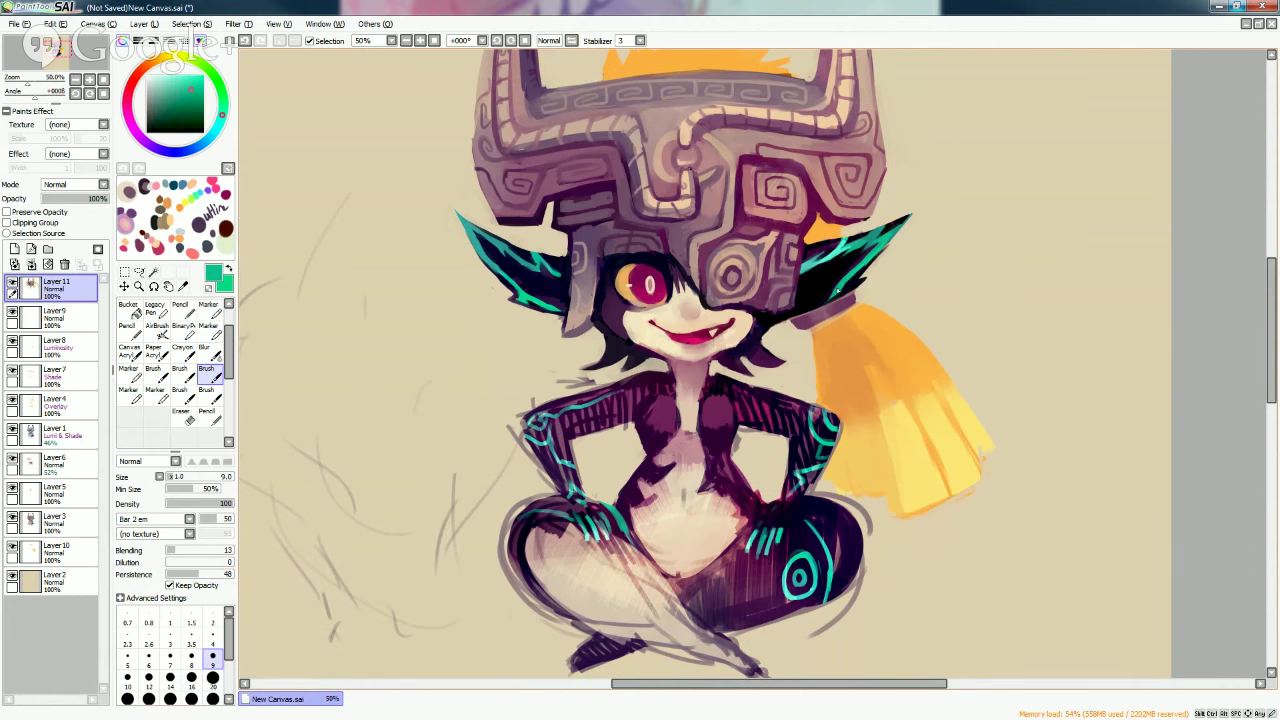
{"action": "left_click", "coordinate": [808, 293], "text": "alt"}
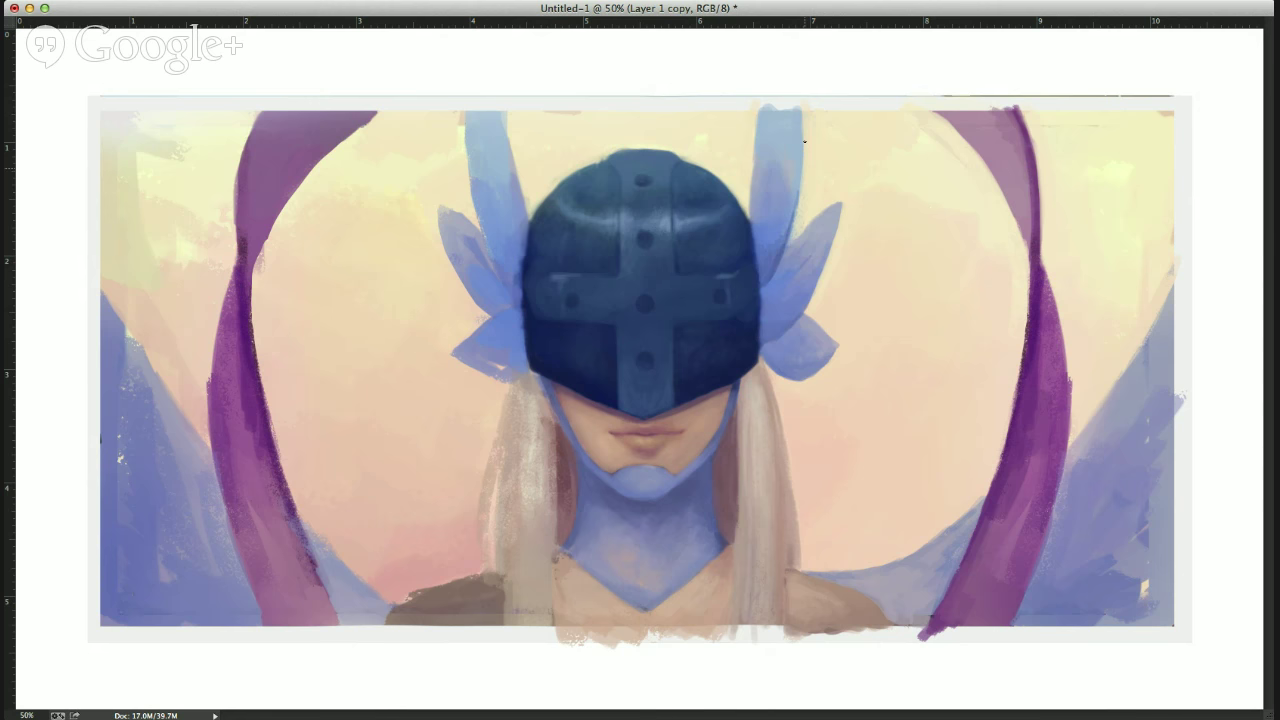
{"action": "left_click", "coordinate": [788, 297], "text": "alt"}
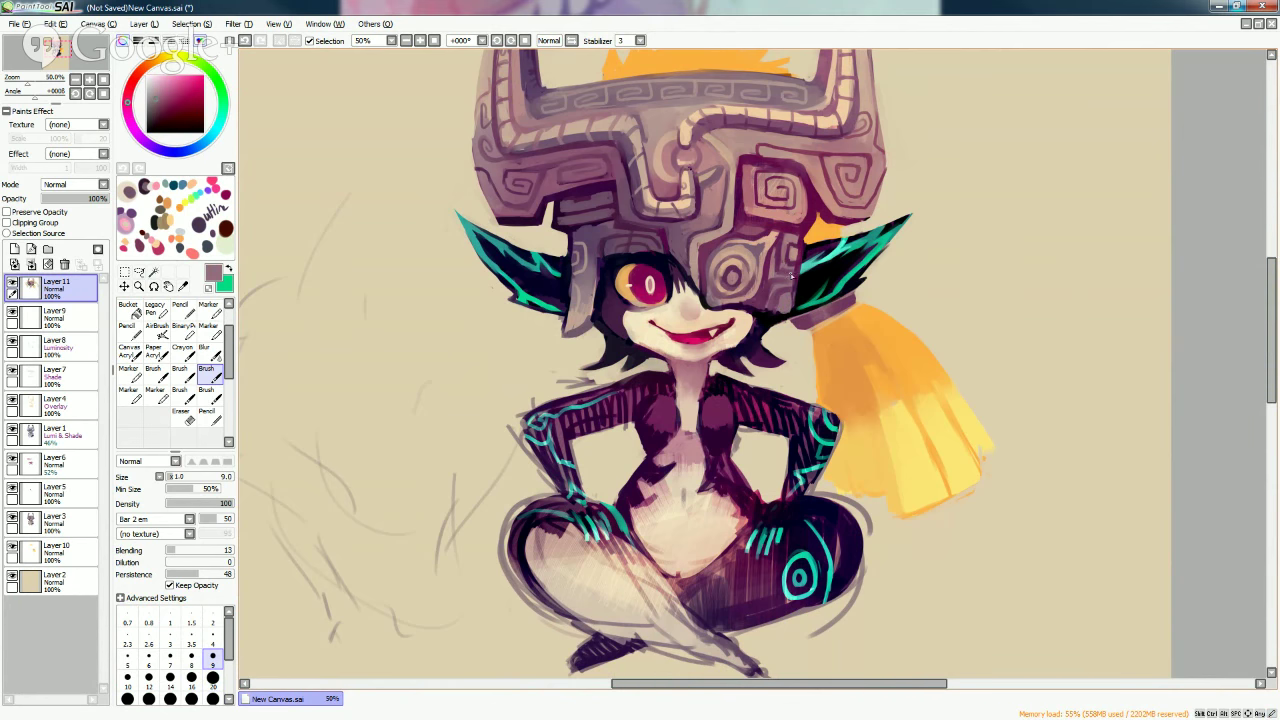
Smooth the shoulders and upper arms with sampled dark purple at brush size 50 and refine the inner arm edges at size 16.
{"action": "left_click", "coordinate": [212, 698]}
{"action": "left_click", "coordinate": [640, 398], "text": "alt"}
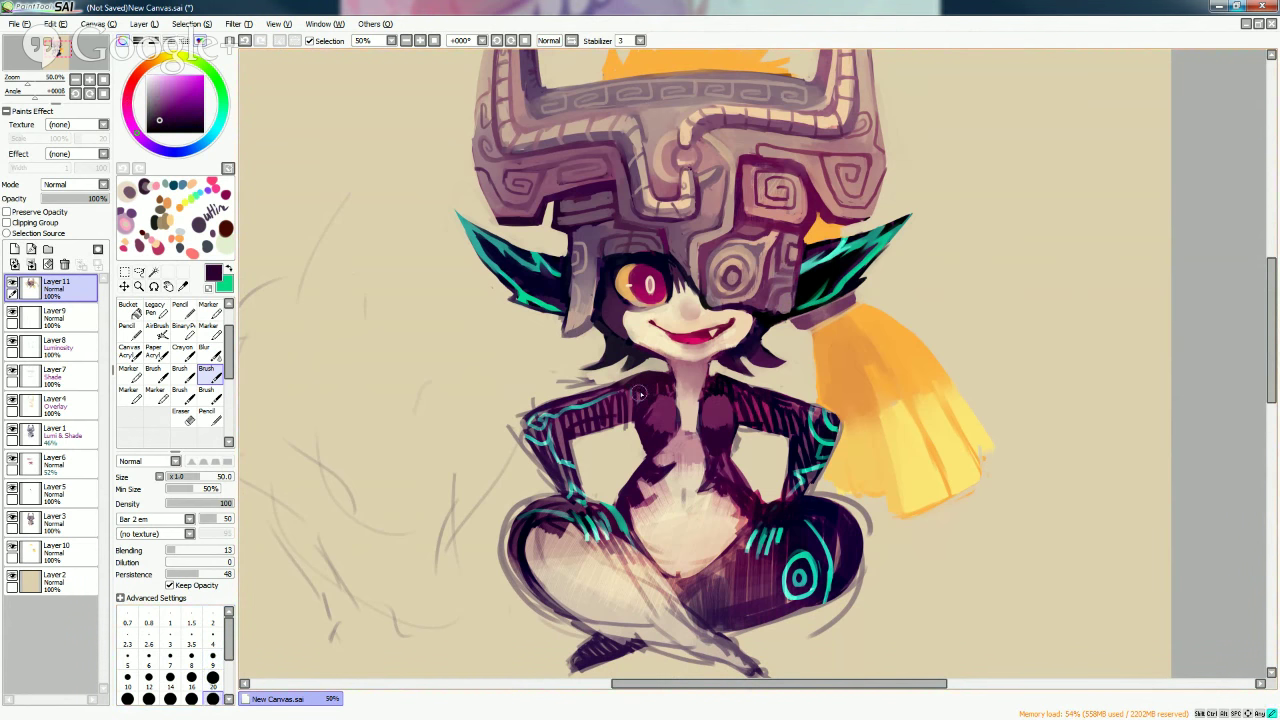
{"action": "left_click_drag", "start_coordinate": [636, 396], "coordinate": [592, 426]}
{"action": "left_click", "coordinate": [630, 398], "text": "alt"}
{"action": "left_click", "coordinate": [636, 398], "text": "alt"}
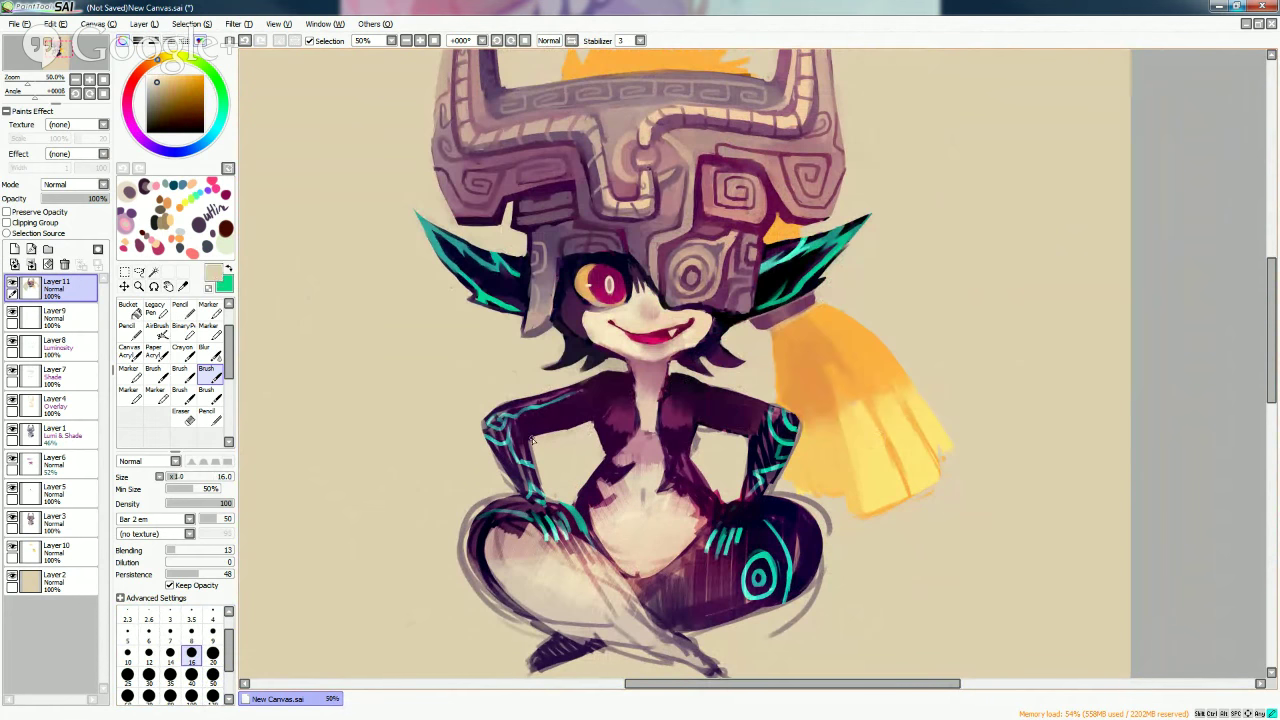
{"action": "left_click", "coordinate": [520, 452], "text": "alt"}
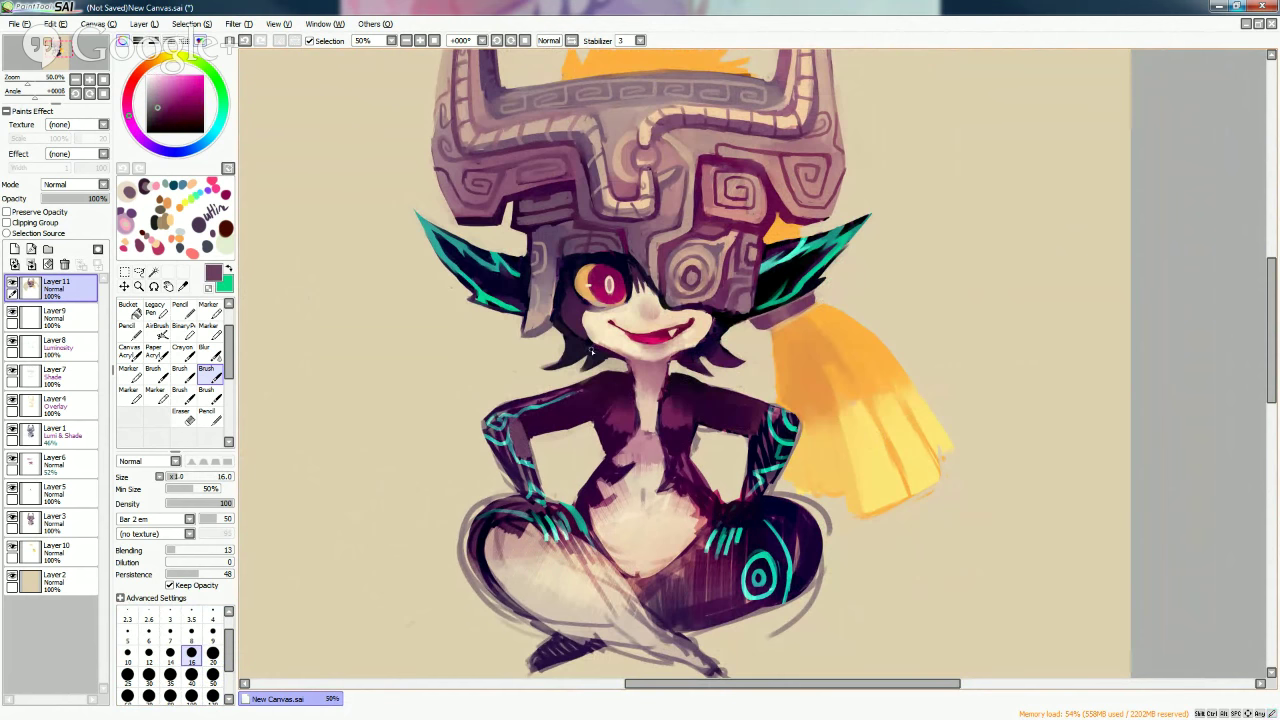
{"action": "left_click", "coordinate": [546, 421], "text": "alt"}
Refine the neck base and shoulder contours with sampled skin, dark purple and background beige, adding dark curved marks beside the neck.
{"action": "left_click", "coordinate": [647, 350], "text": "alt"}
{"action": "left_click", "coordinate": [684, 386], "text": "alt"}
{"action": "left_click", "coordinate": [605, 366], "text": "alt"}
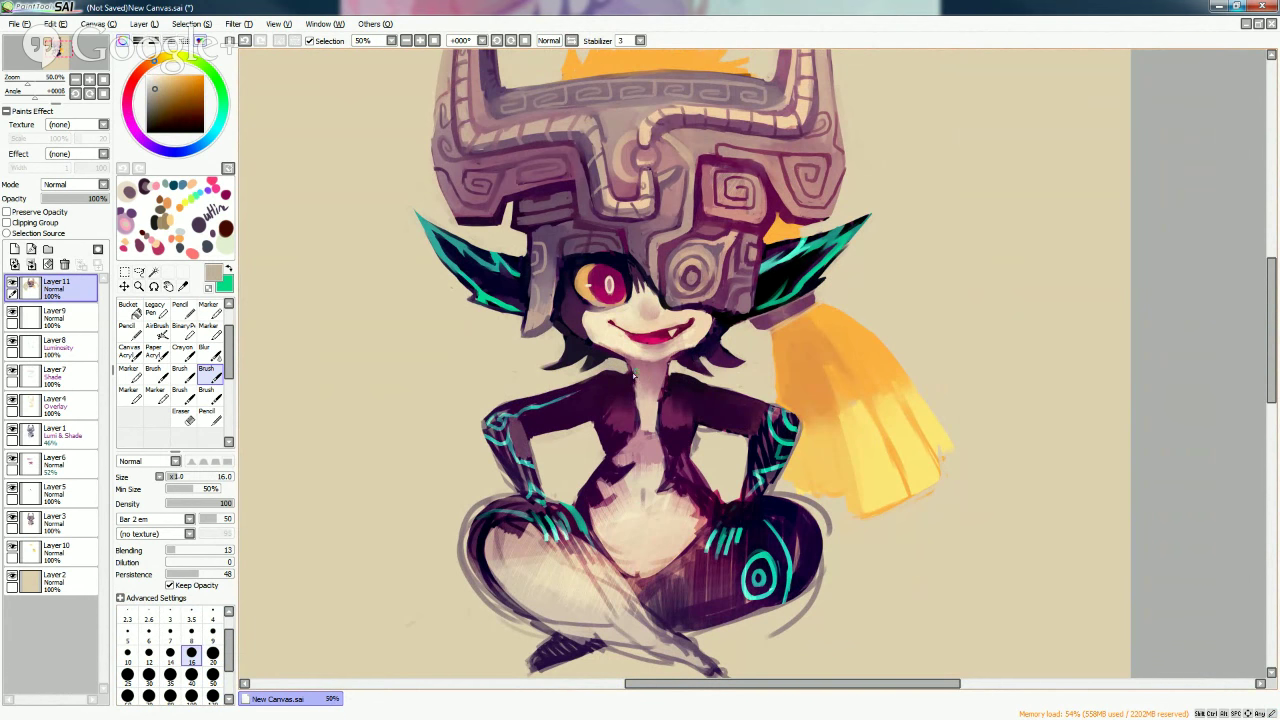
{"action": "left_click", "coordinate": [622, 370], "text": "alt"}
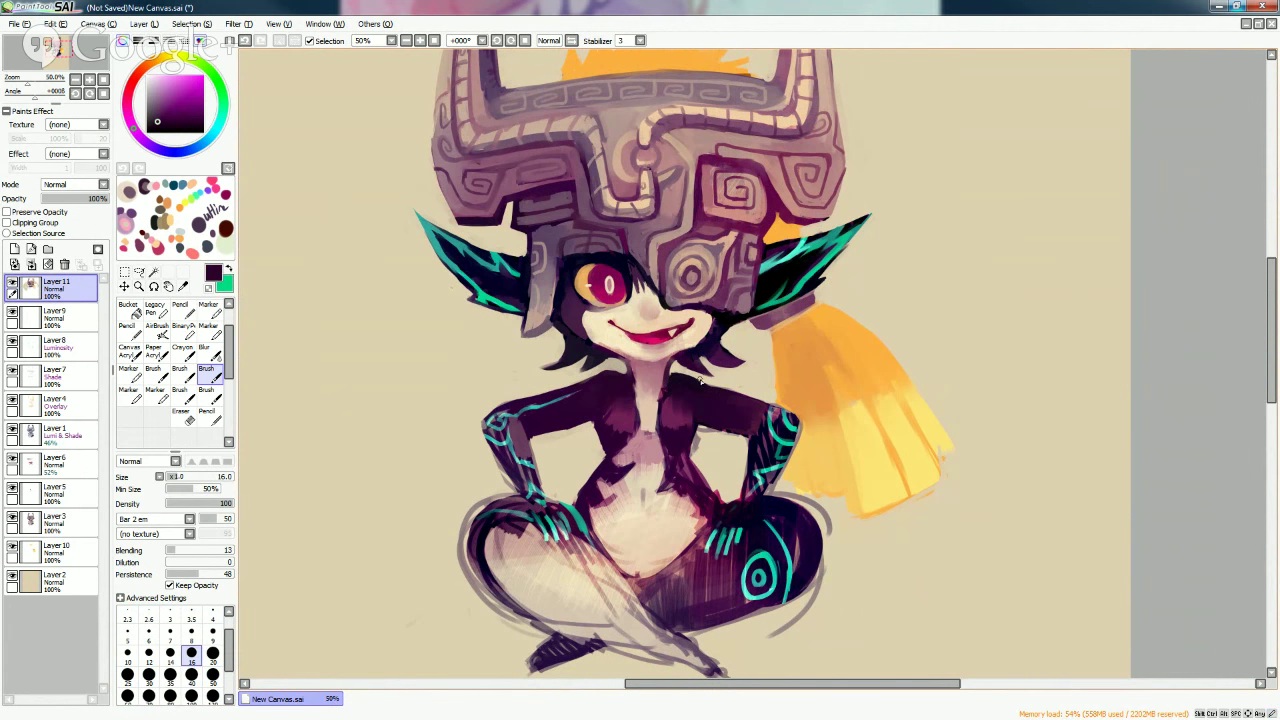
{"action": "left_click", "coordinate": [675, 378], "text": "alt"}
{"action": "left_click", "coordinate": [610, 368], "text": "alt"}
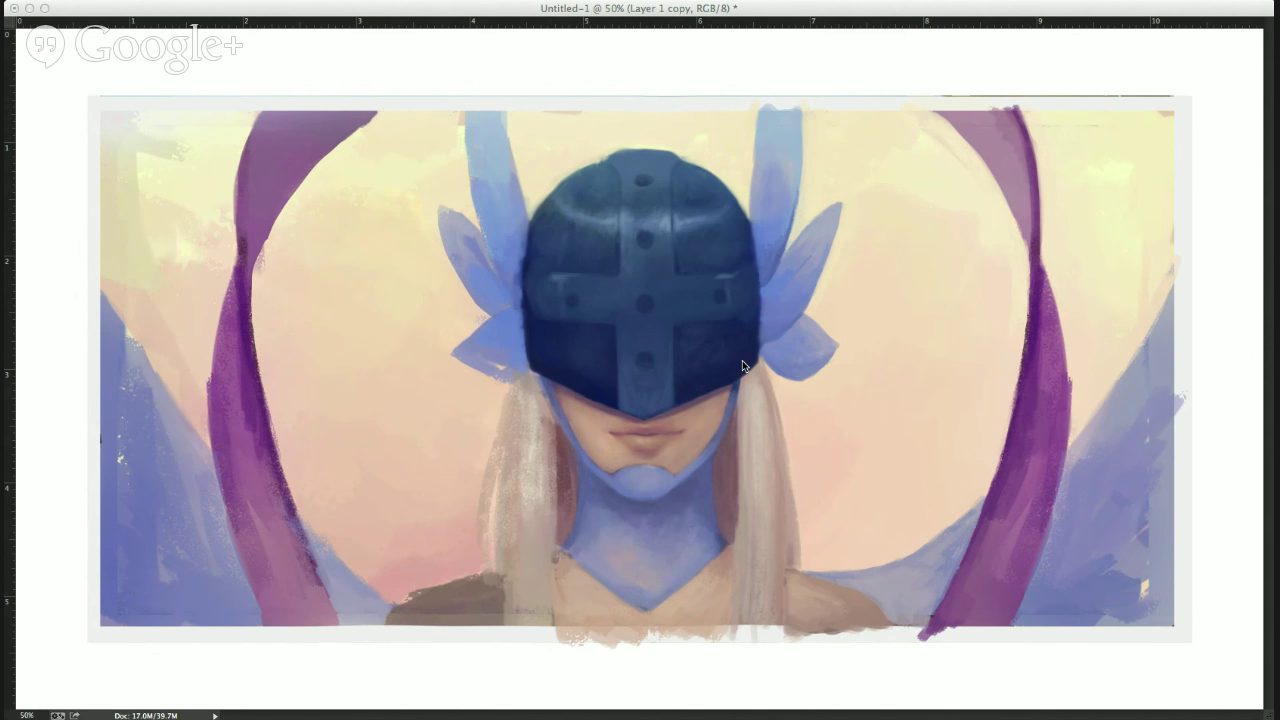
{"action": "left_click", "coordinate": [769, 385]}
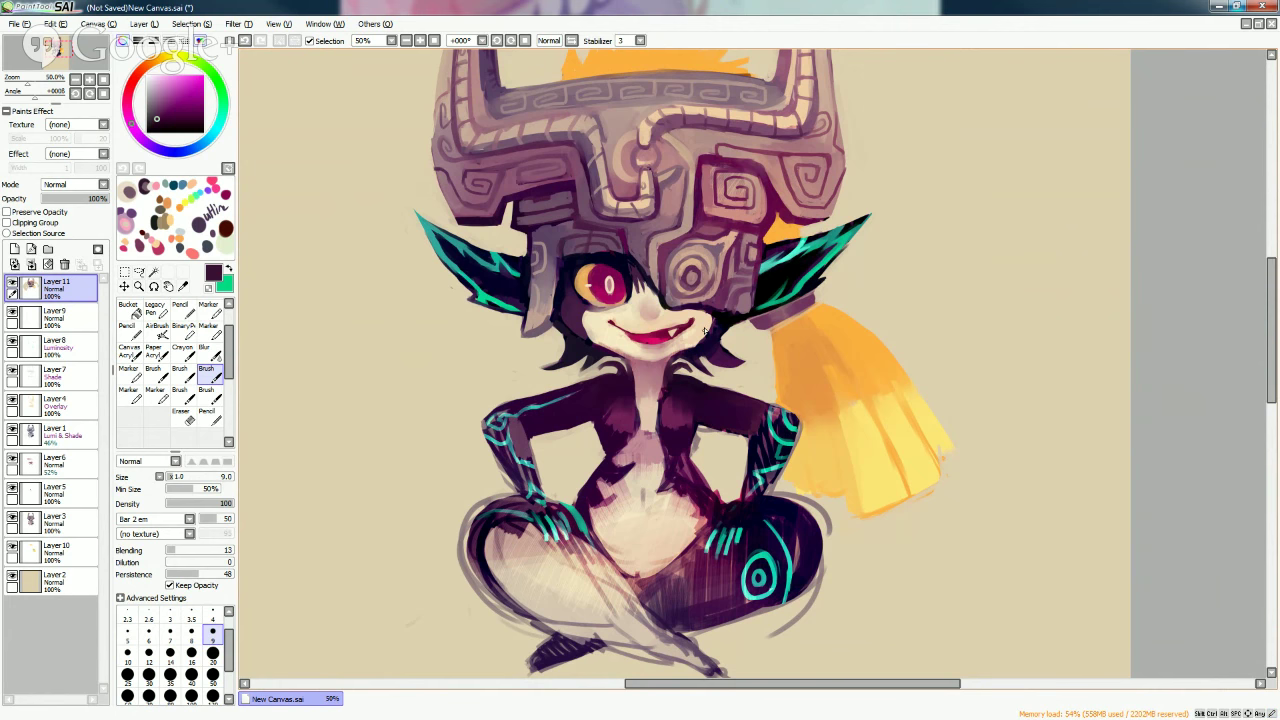
Touch up the dark hair beside the face and the helmet rim above the eye with sampled navy and muted purples at brush size 9.
{"action": "left_click", "coordinate": [713, 297], "text": "alt"}
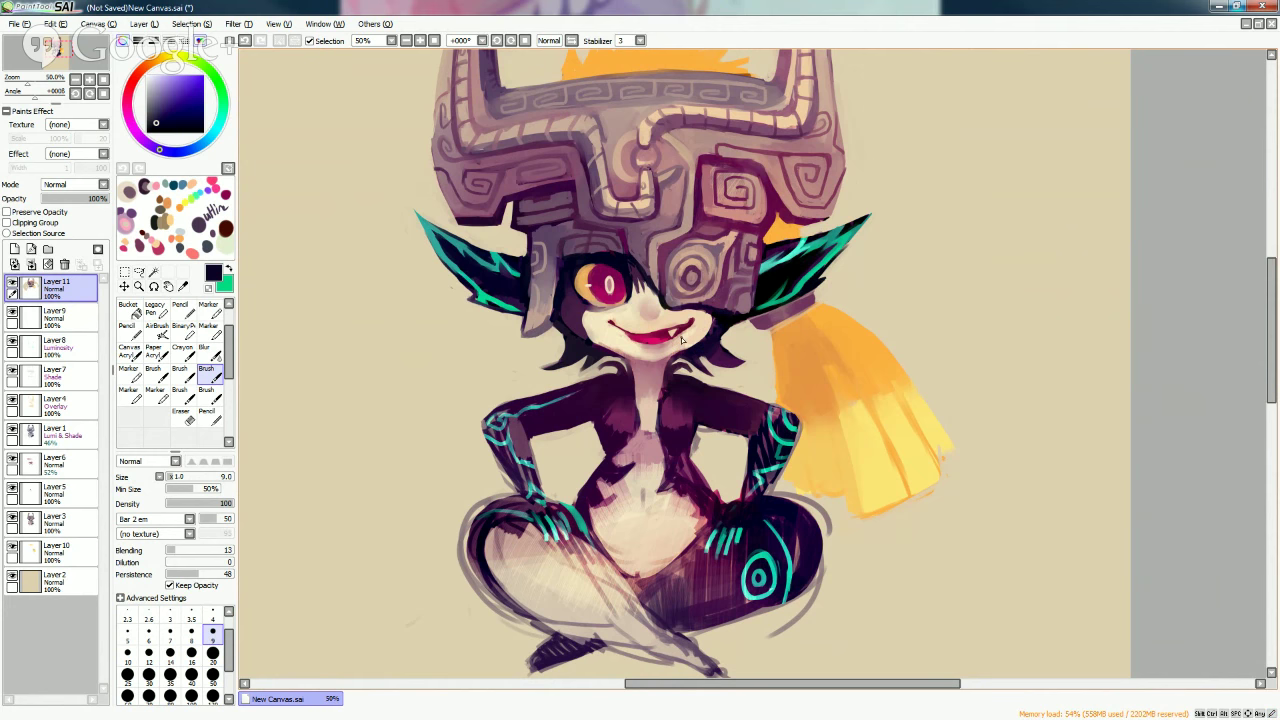
{"action": "mouse_move", "coordinate": [556, 316]}
{"action": "left_mouse_down"}
{"action": "mouse_move", "coordinate": [540, 333]}
{"action": "mouse_move", "coordinate": [557, 298]}
{"action": "mouse_move", "coordinate": [552, 312]}
{"action": "left_mouse_up"}
{"action": "left_click", "coordinate": [553, 253], "text": "alt"}
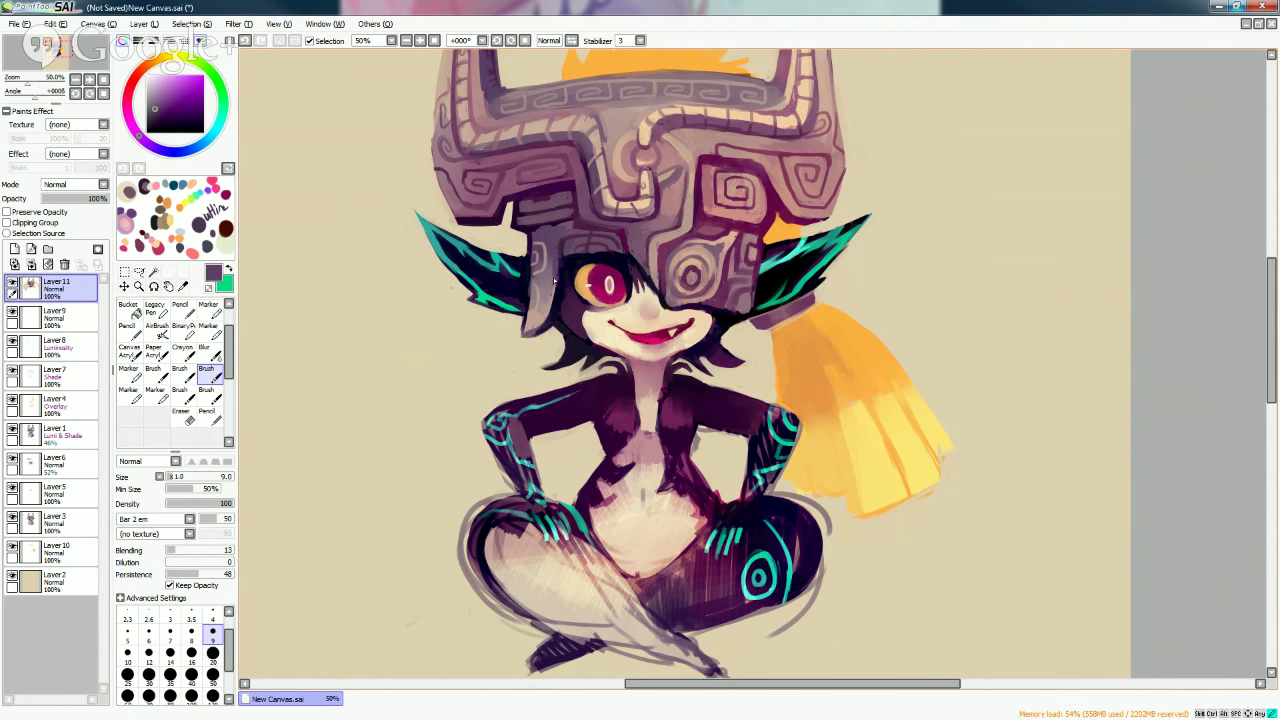
{"action": "left_click", "coordinate": [559, 229], "text": "alt"}
{"action": "left_click", "coordinate": [736, 232], "text": "alt"}
{"action": "left_click", "coordinate": [575, 229], "text": "alt"}
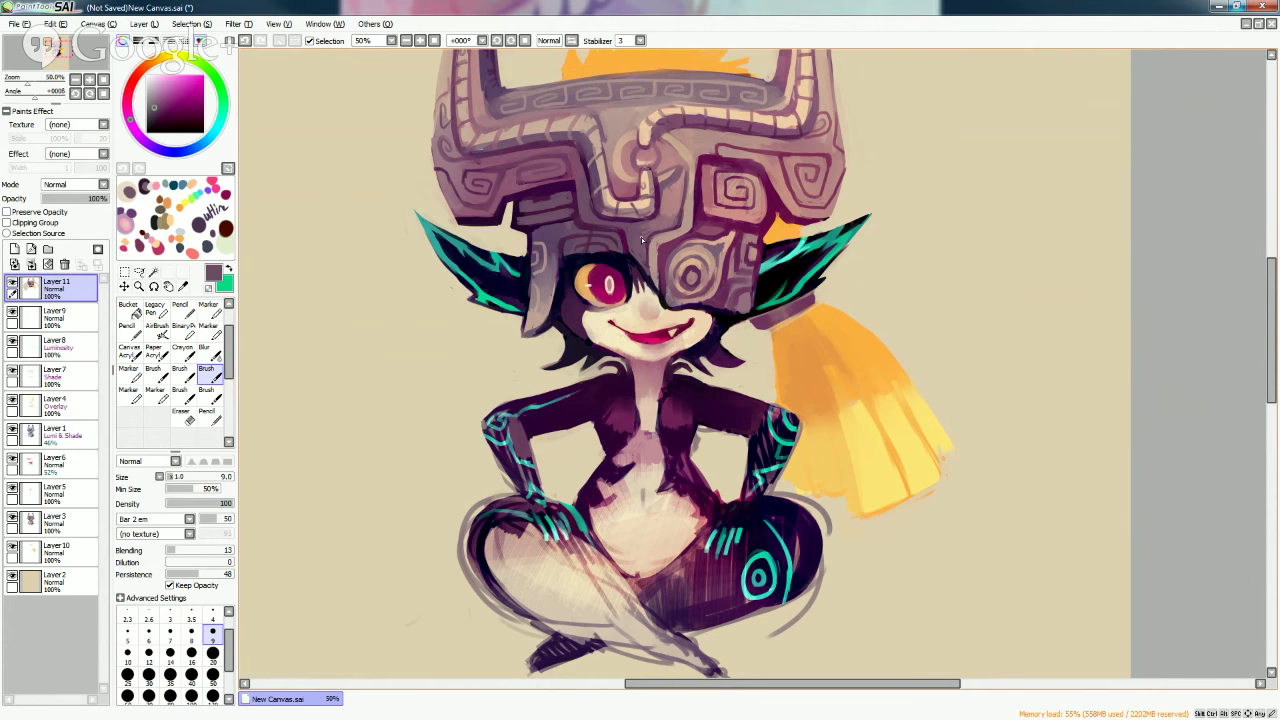
Blend the chest with sampled skin and plum tones at brush size 50.
{"action": "left_click", "coordinate": [212, 674]}
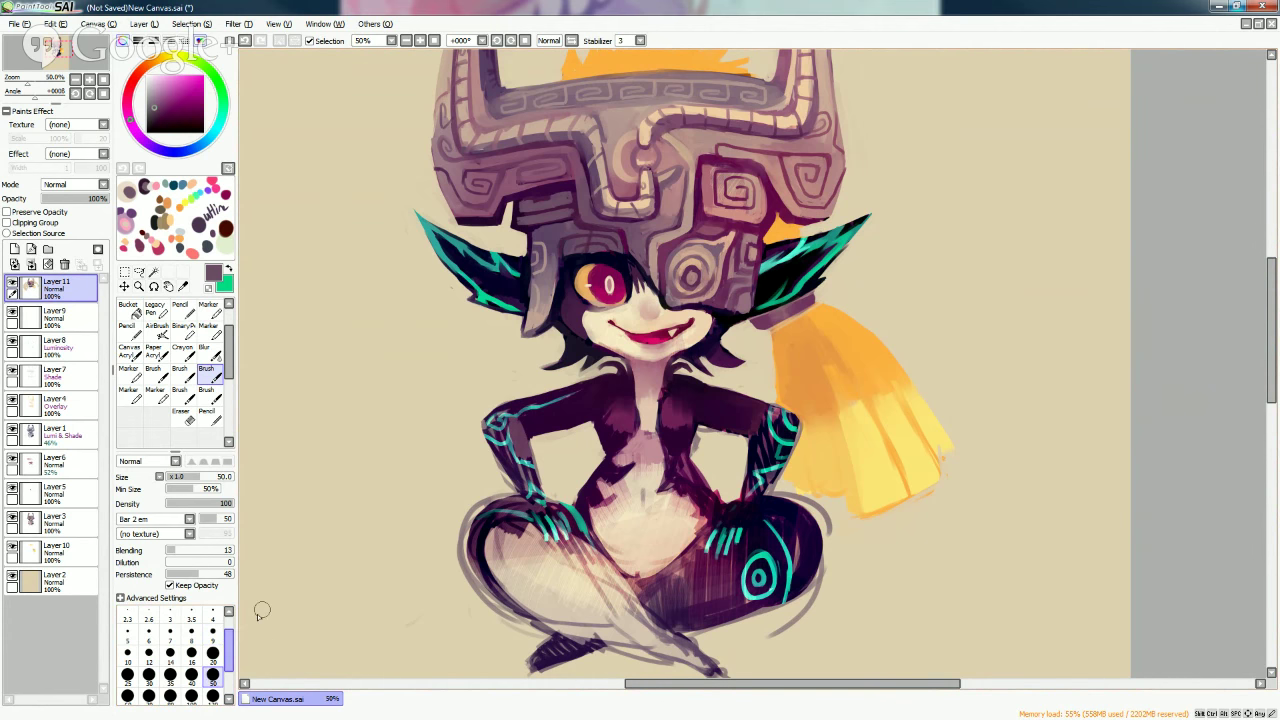
{"action": "left_click", "coordinate": [649, 445], "text": "alt"}
{"action": "left_click", "coordinate": [649, 453], "text": "alt"}
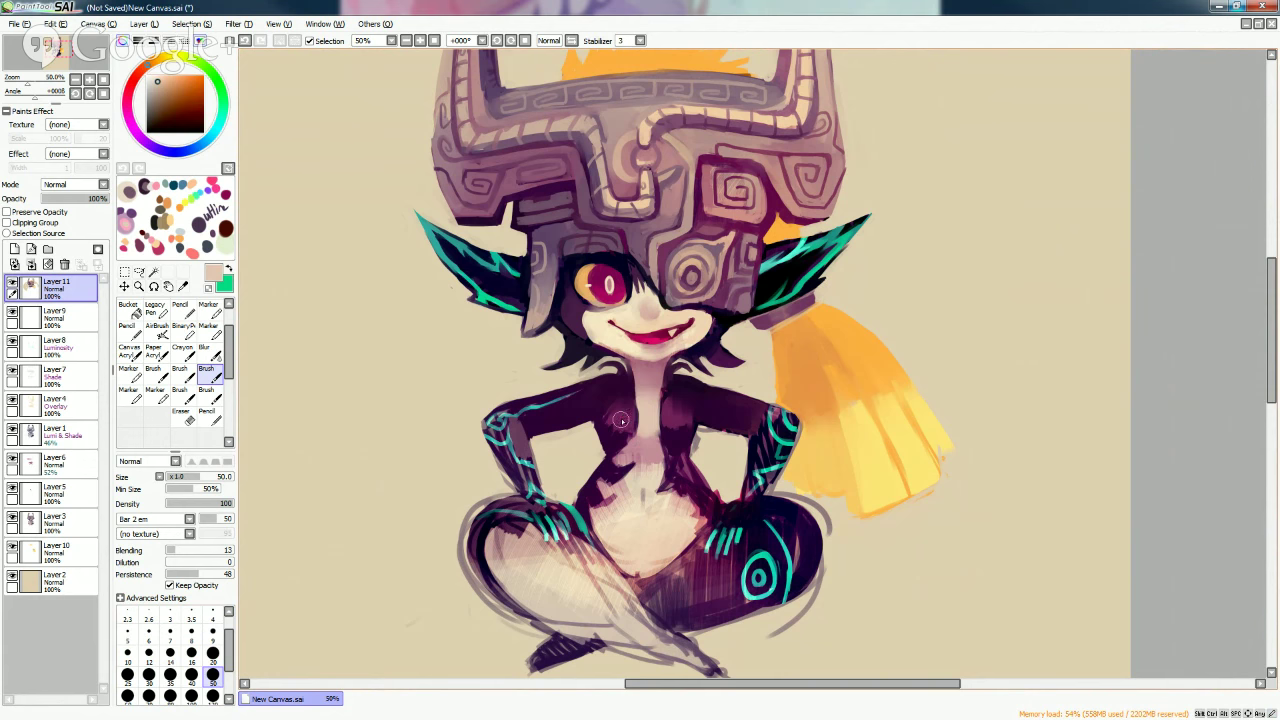
{"action": "left_click", "coordinate": [621, 419], "text": "alt"}
{"action": "mouse_move", "coordinate": [629, 427]}
{"action": "left_mouse_down"}
{"action": "mouse_move", "coordinate": [680, 415]}
{"action": "mouse_move", "coordinate": [670, 400]}
{"action": "mouse_move", "coordinate": [669, 432]}
{"action": "left_mouse_up"}
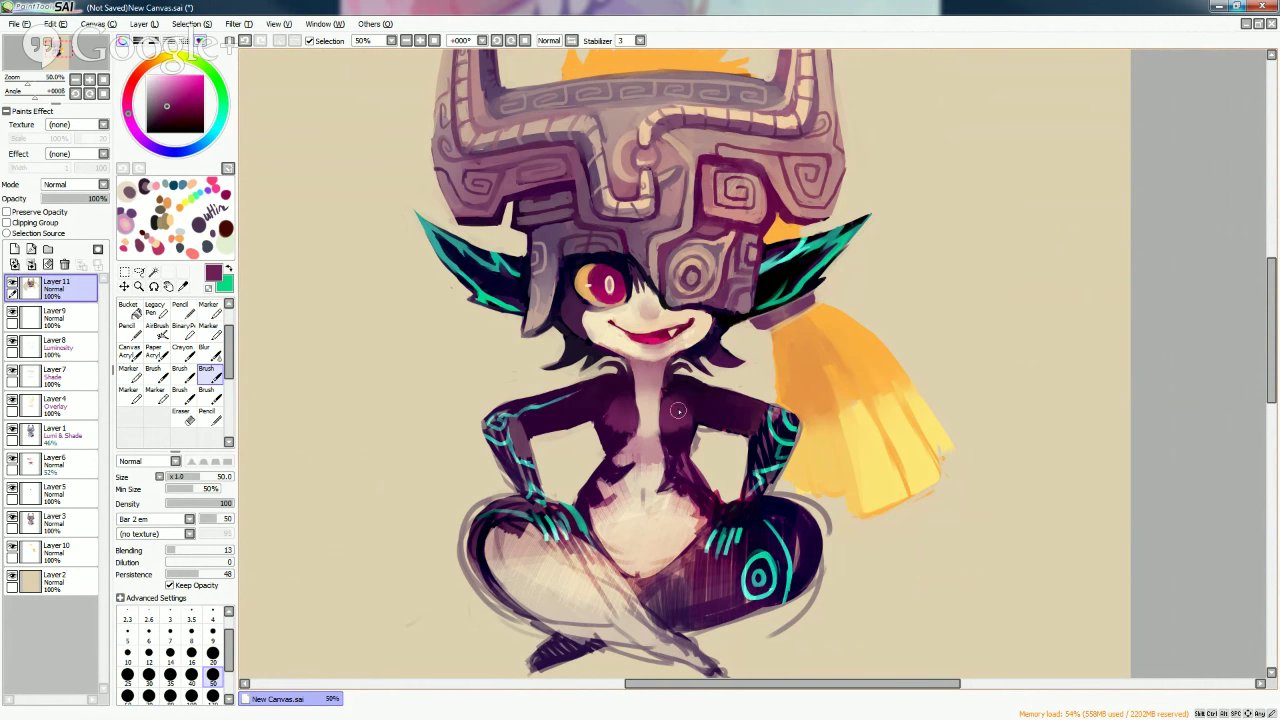
Clean up the contour between the chest and the inner arm with sampled dark purple and background beige at brush size 20.
{"action": "left_click", "coordinate": [212, 653]}
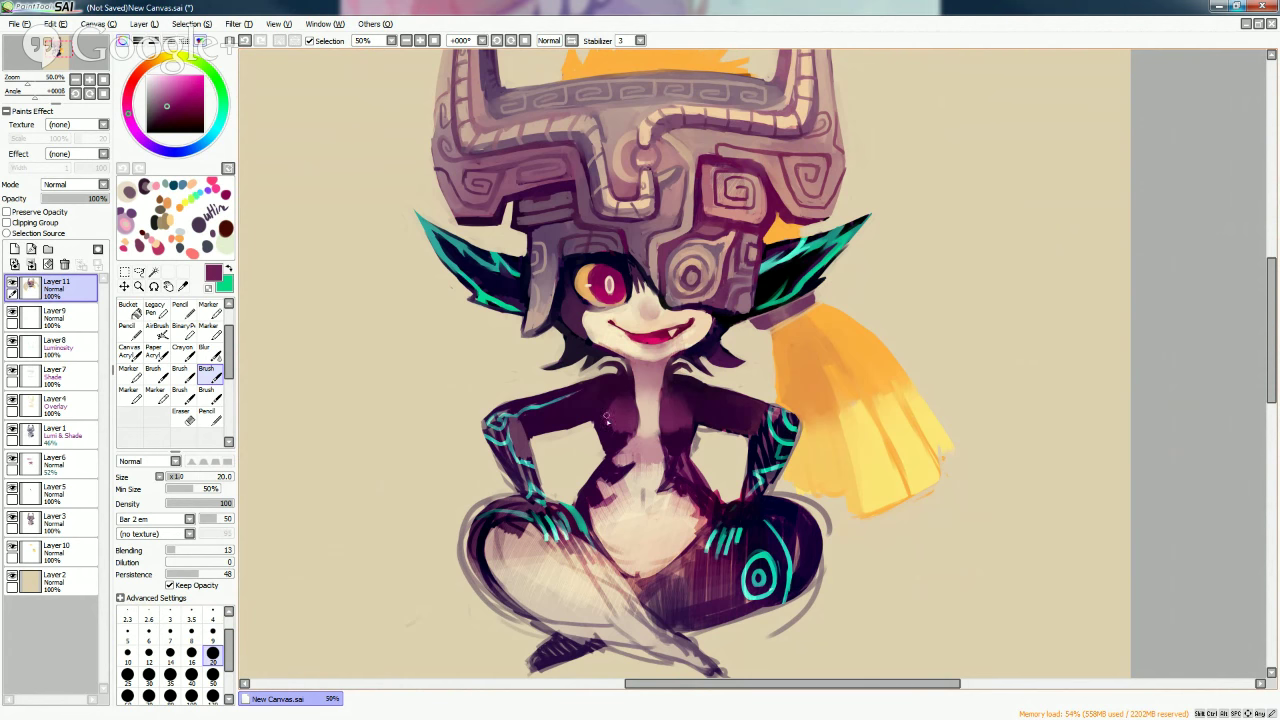
{"action": "right_click", "coordinate": [598, 428]}
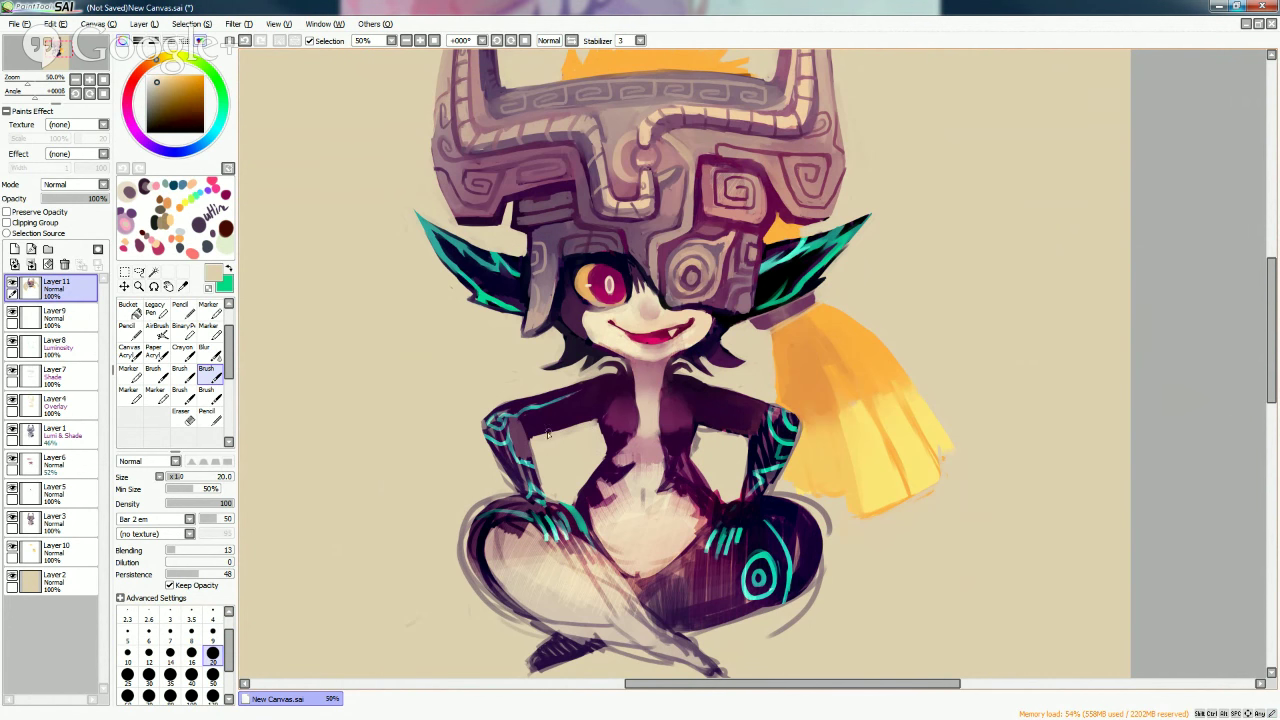
{"action": "right_click", "coordinate": [580, 422]}
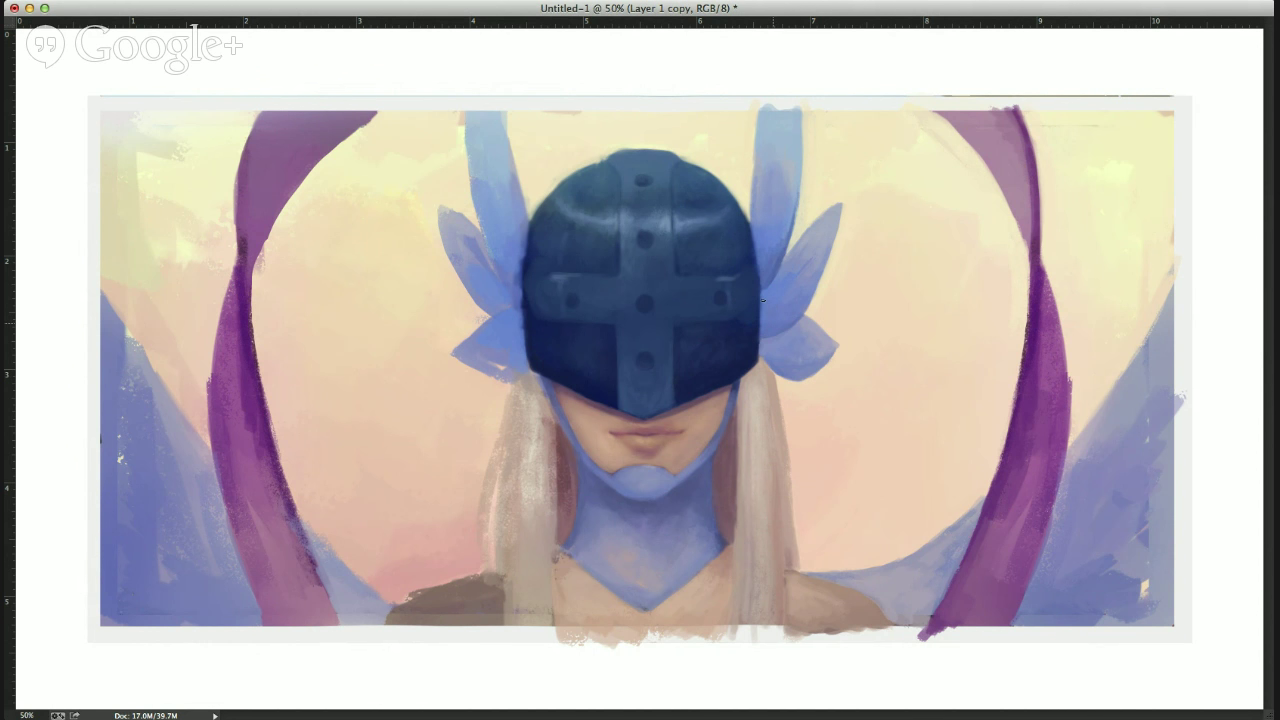
Switch to the winged-helmet painting in Photoshop and add a new layer.
{"action": "key", "text": "ctrl+shift+alt+n"}
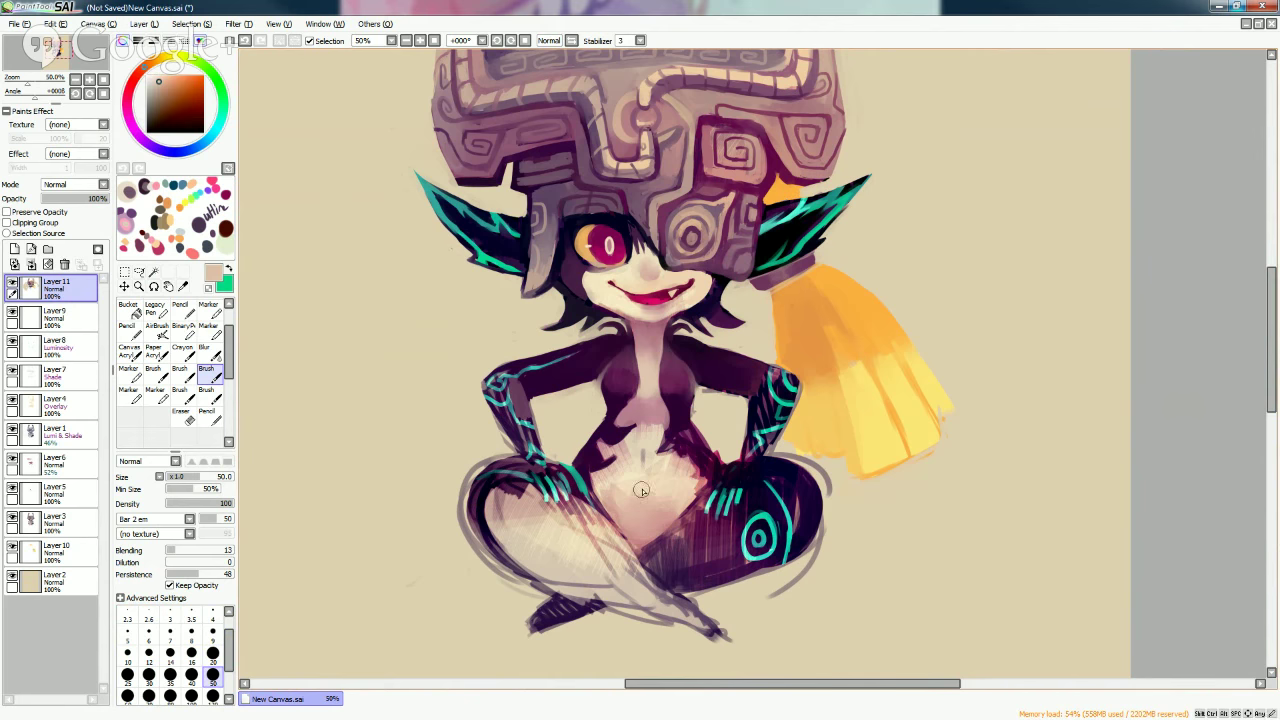
Smooth the imp's belly with sampled pinkish and light skin tones at brush size 50.
{"action": "mouse_move", "coordinate": [627, 530]}
{"action": "left_mouse_down"}
{"action": "mouse_move", "coordinate": [640, 440]}
{"action": "mouse_move", "coordinate": [690, 473]}
{"action": "mouse_move", "coordinate": [645, 500]}
{"action": "mouse_move", "coordinate": [651, 467]}
{"action": "mouse_move", "coordinate": [652, 515]}
{"action": "left_mouse_up"}
{"action": "left_click", "coordinate": [682, 472], "text": "alt"}
{"action": "left_click", "coordinate": [655, 470], "text": "alt"}
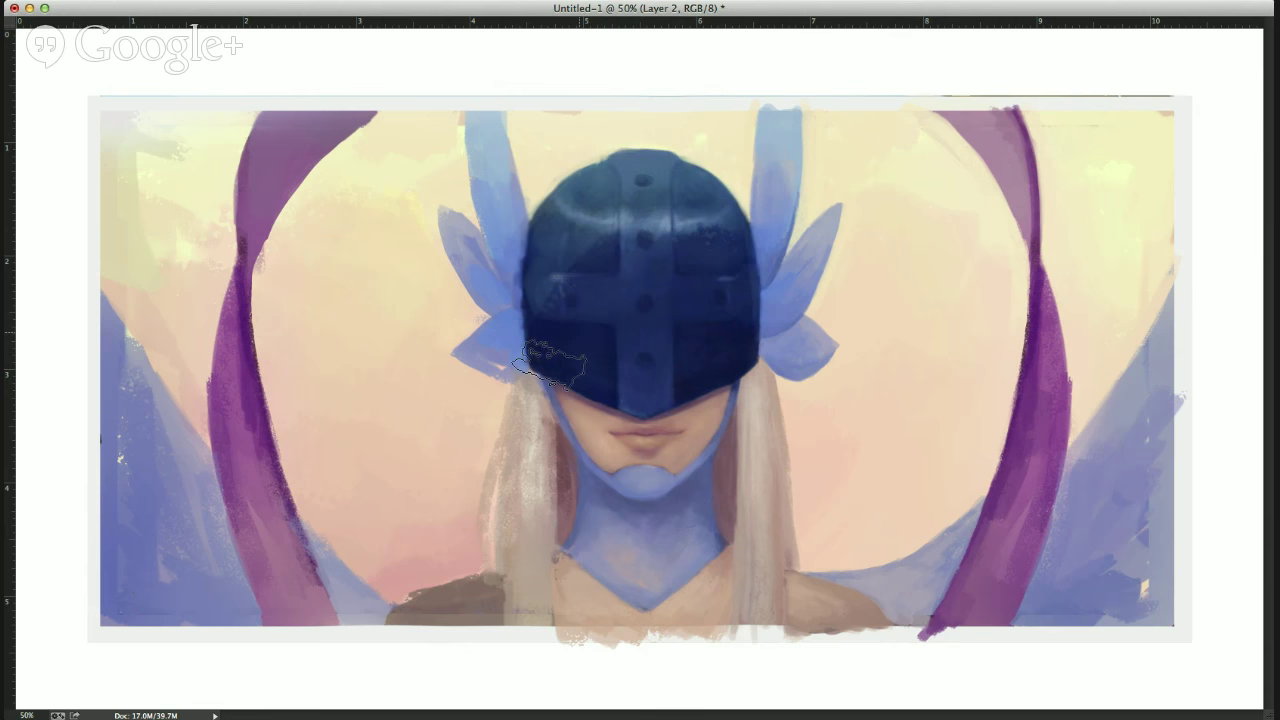
Deepen the navy shading across the helmet on Layer 2 of the Photoshop painting with a textured brush.
{"action": "left_click_drag", "start_coordinate": [550, 365], "coordinate": [549, 182]}
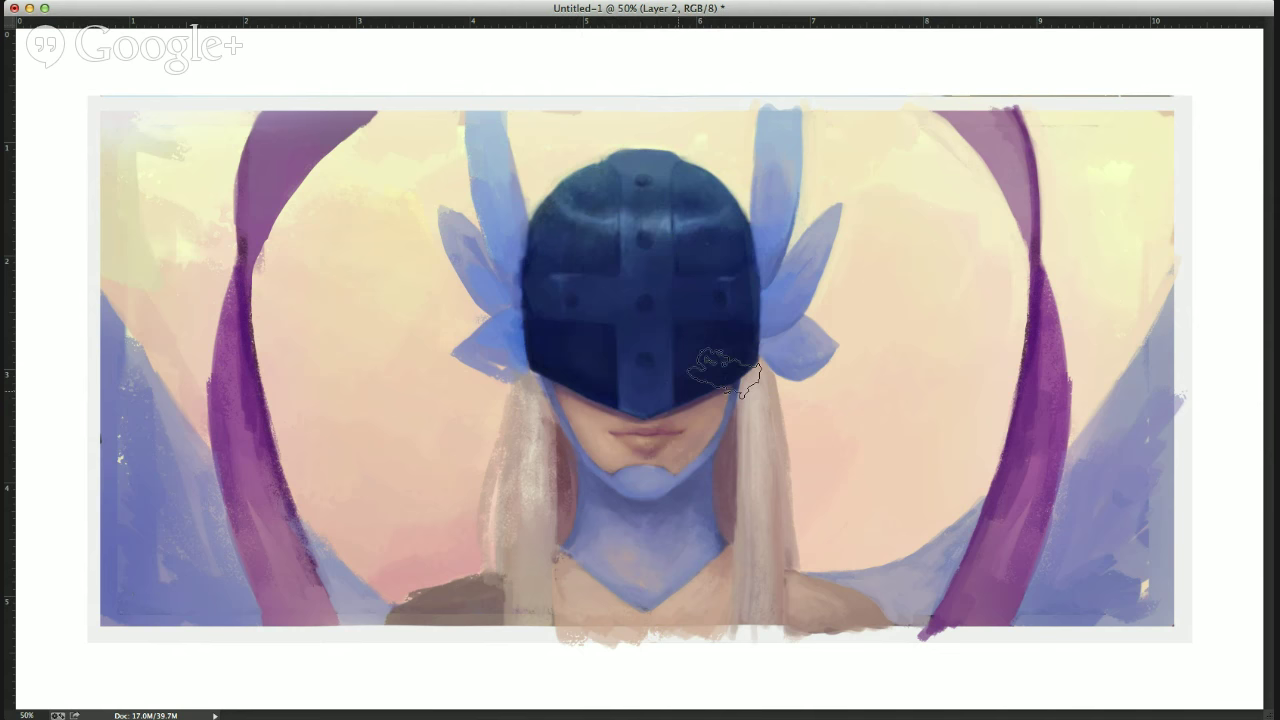
{"action": "mouse_move", "coordinate": [723, 375]}
{"action": "left_mouse_down"}
{"action": "mouse_move", "coordinate": [605, 460]}
{"action": "mouse_move", "coordinate": [590, 370]}
{"action": "left_mouse_up"}
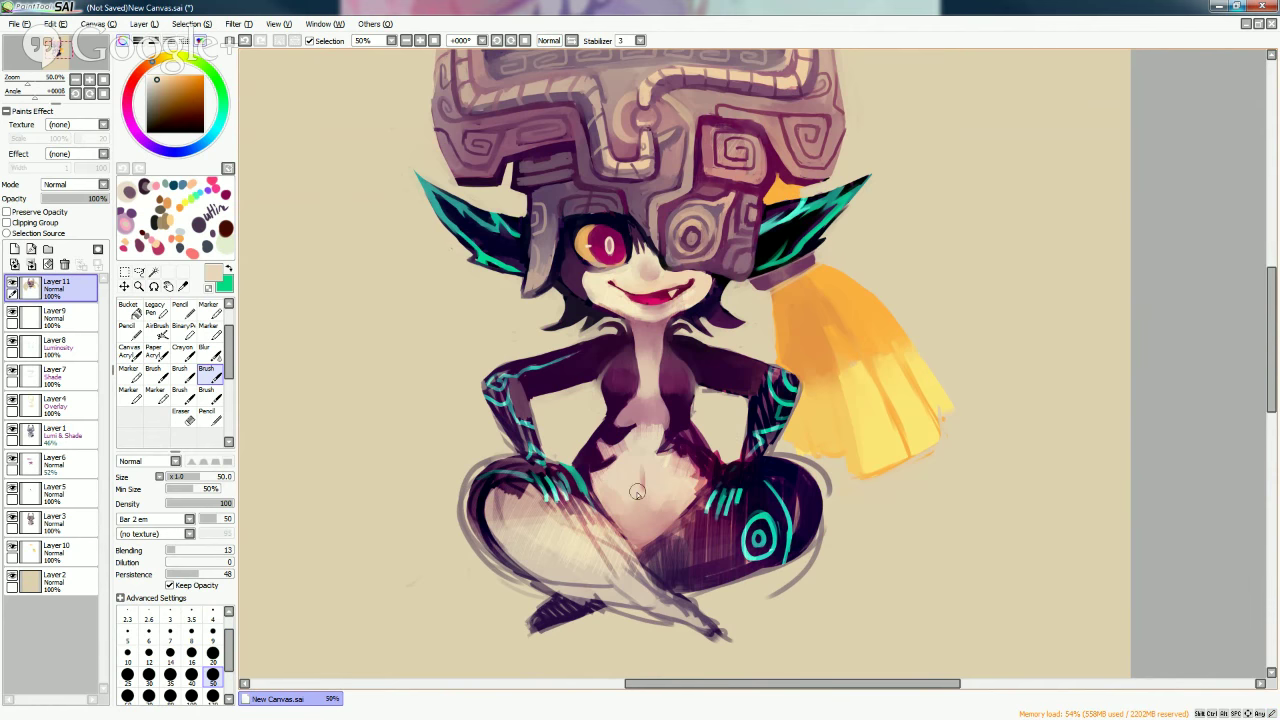
Repaint the imp's navel and blend the belly with sampled skin tones, and sample the pale skin below the chest at brush size 20.
{"action": "left_click", "coordinate": [637, 491], "text": "alt"}
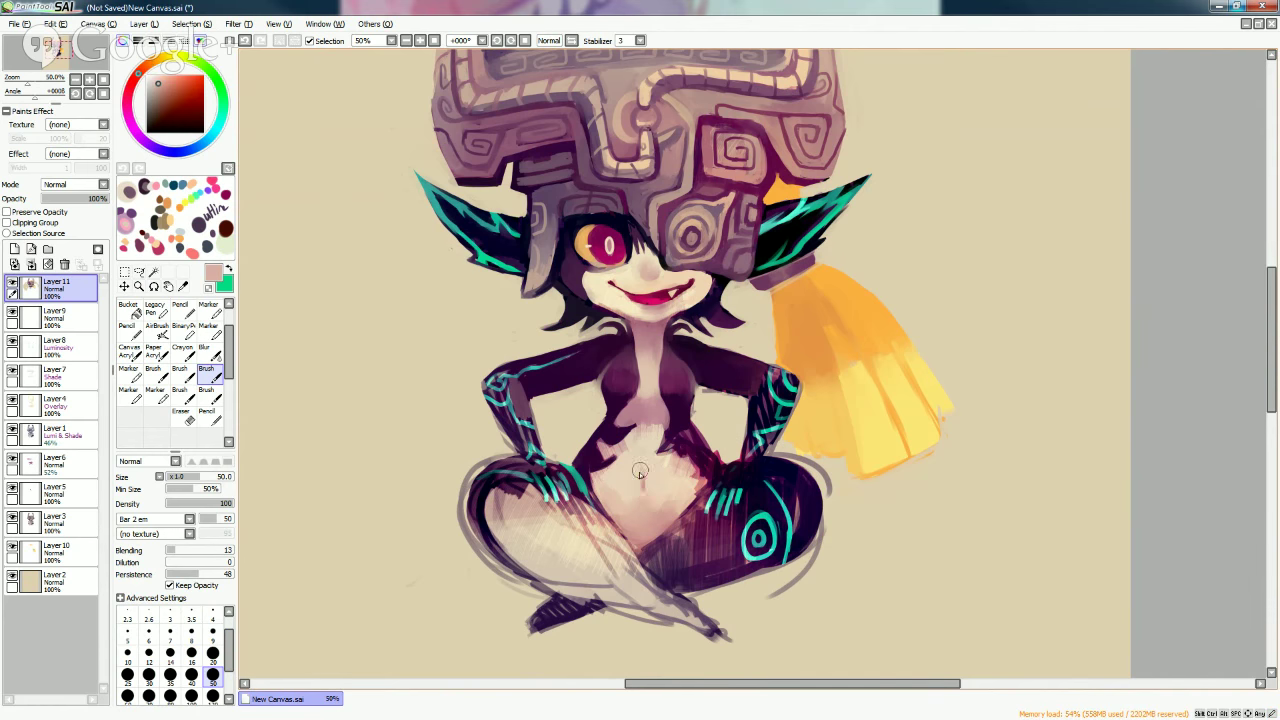
{"action": "left_click", "coordinate": [640, 505], "text": "alt"}
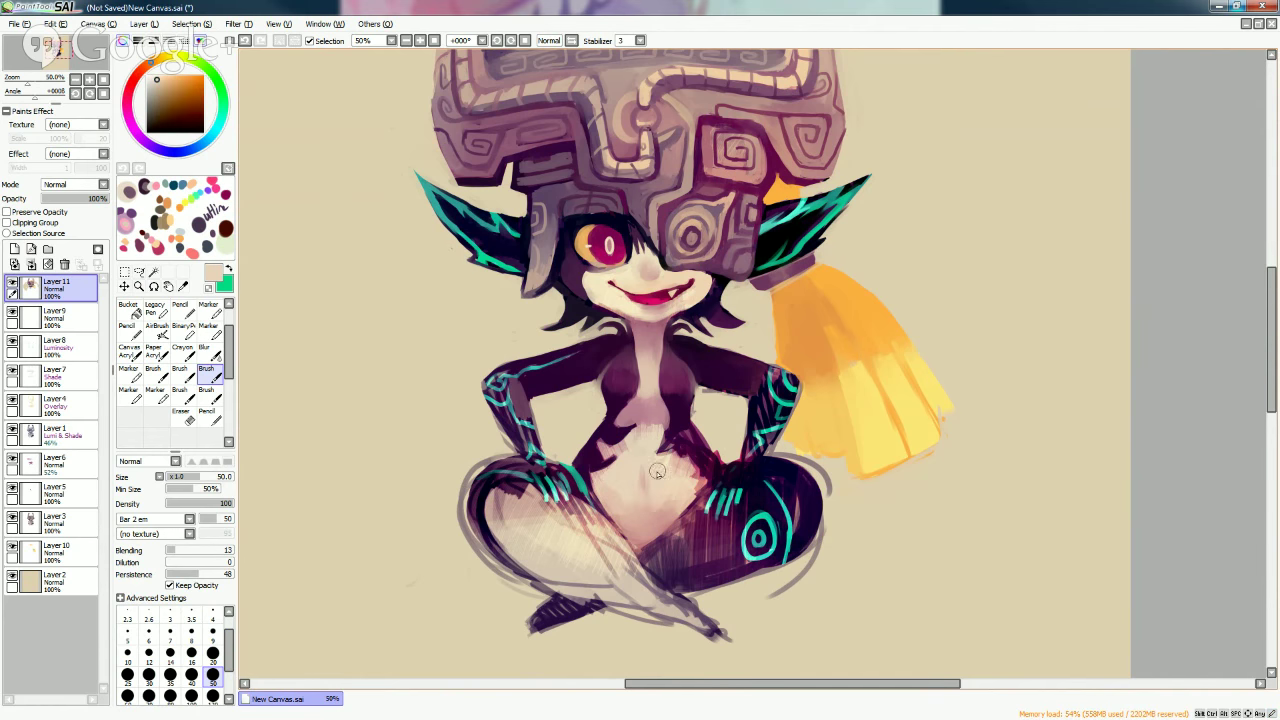
{"action": "left_click", "coordinate": [643, 470], "text": "alt"}
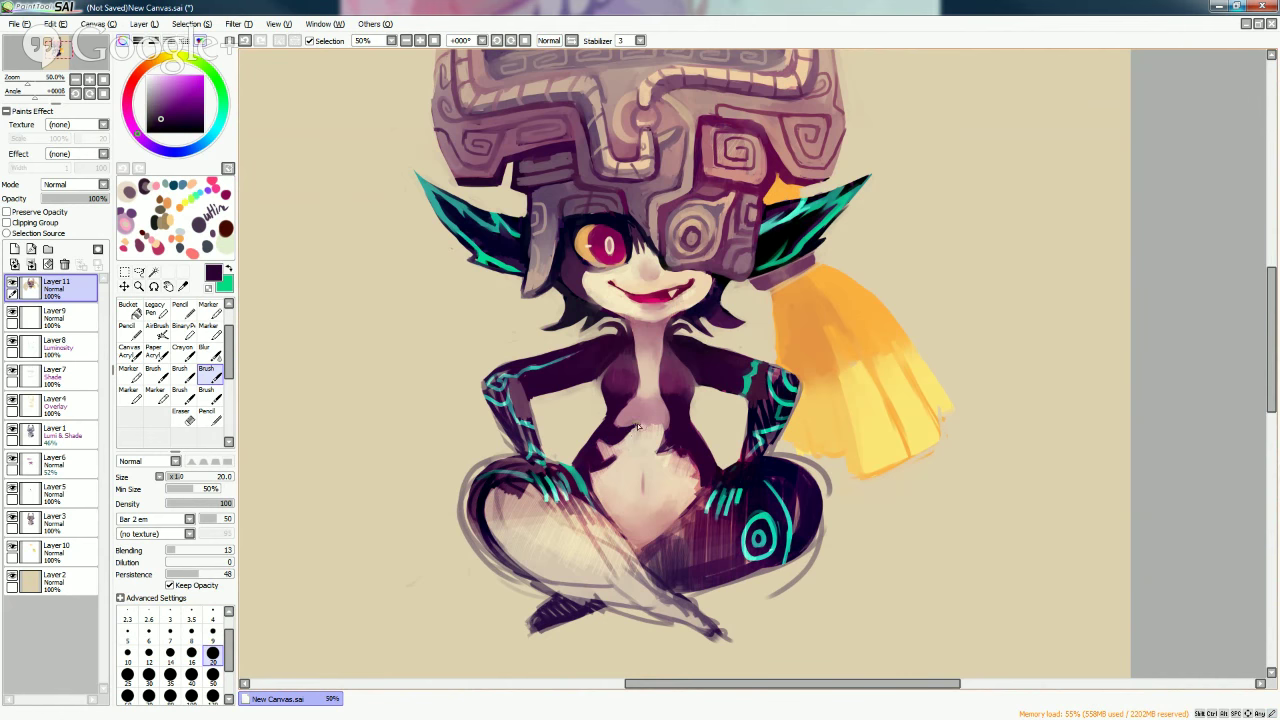
{"action": "left_click", "coordinate": [636, 423], "text": "alt"}
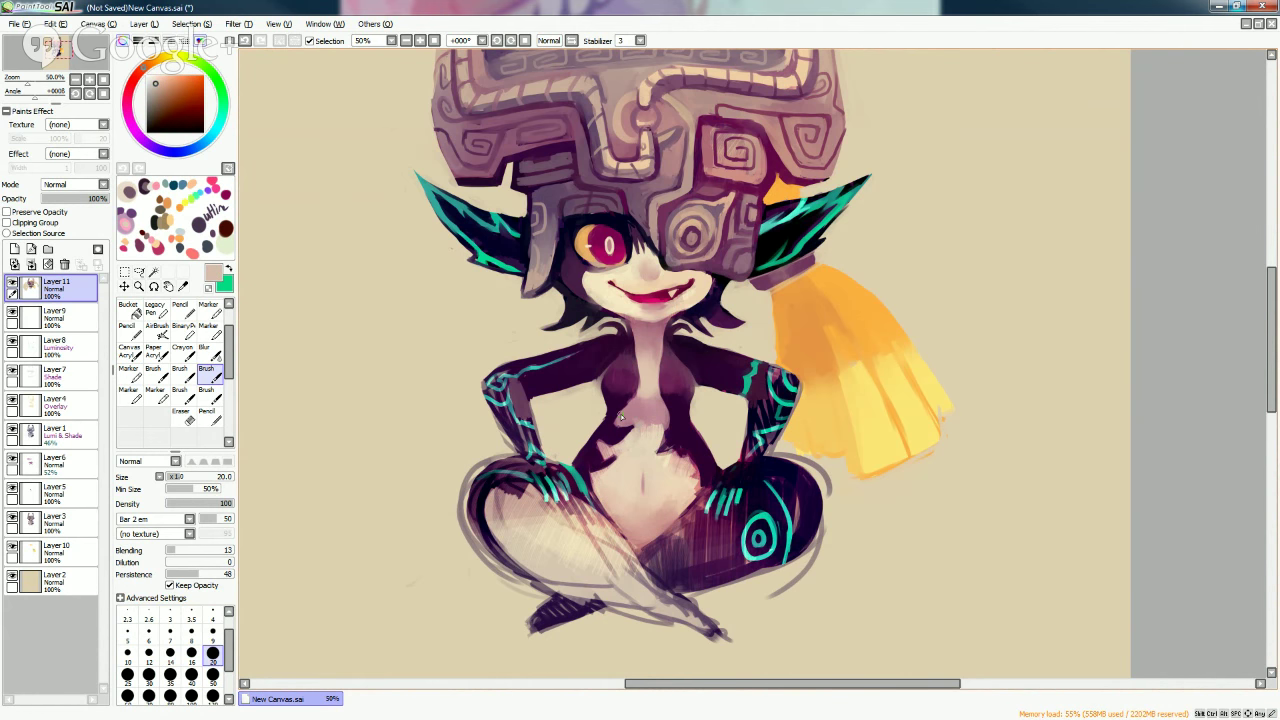
Blend the skin below the imp's chest with sampled pale and dusty pink tones at brush size 20.
{"action": "left_click", "coordinate": [643, 415], "text": "alt"}
{"action": "left_click", "coordinate": [646, 424], "text": "alt"}
{"action": "left_click", "coordinate": [647, 427], "text": "alt"}
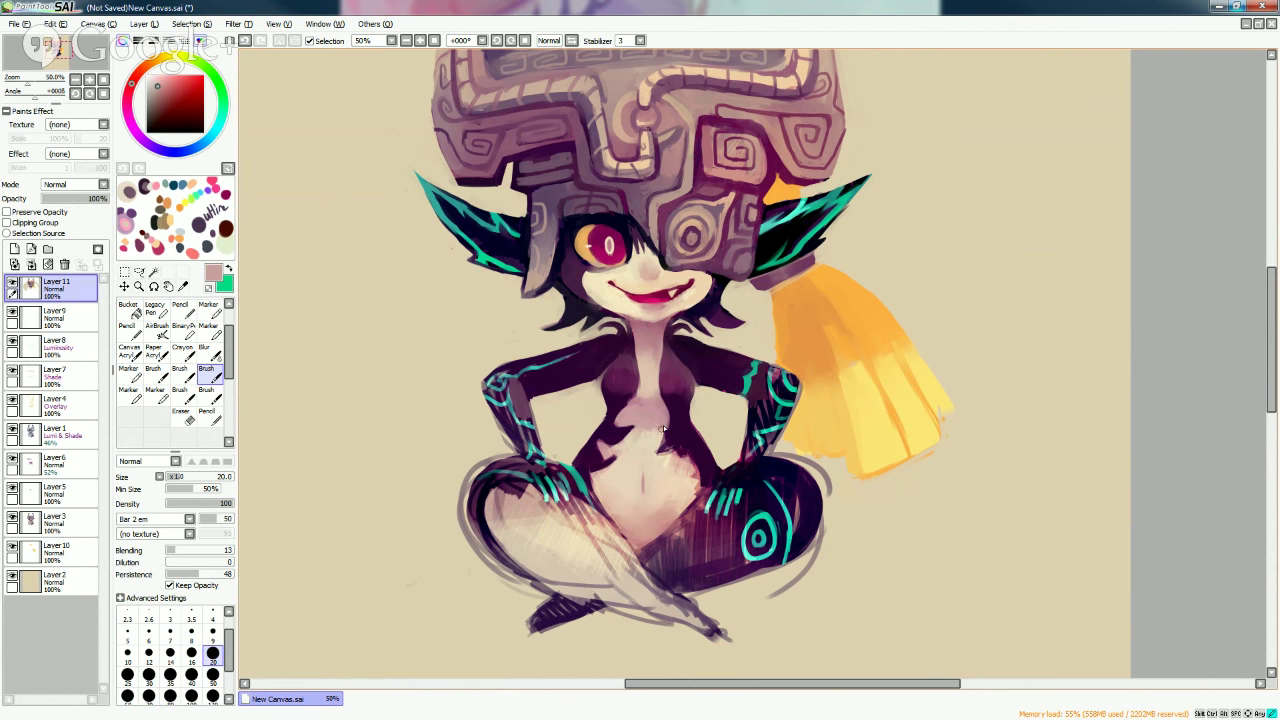
{"action": "left_click", "coordinate": [639, 404], "text": "alt"}
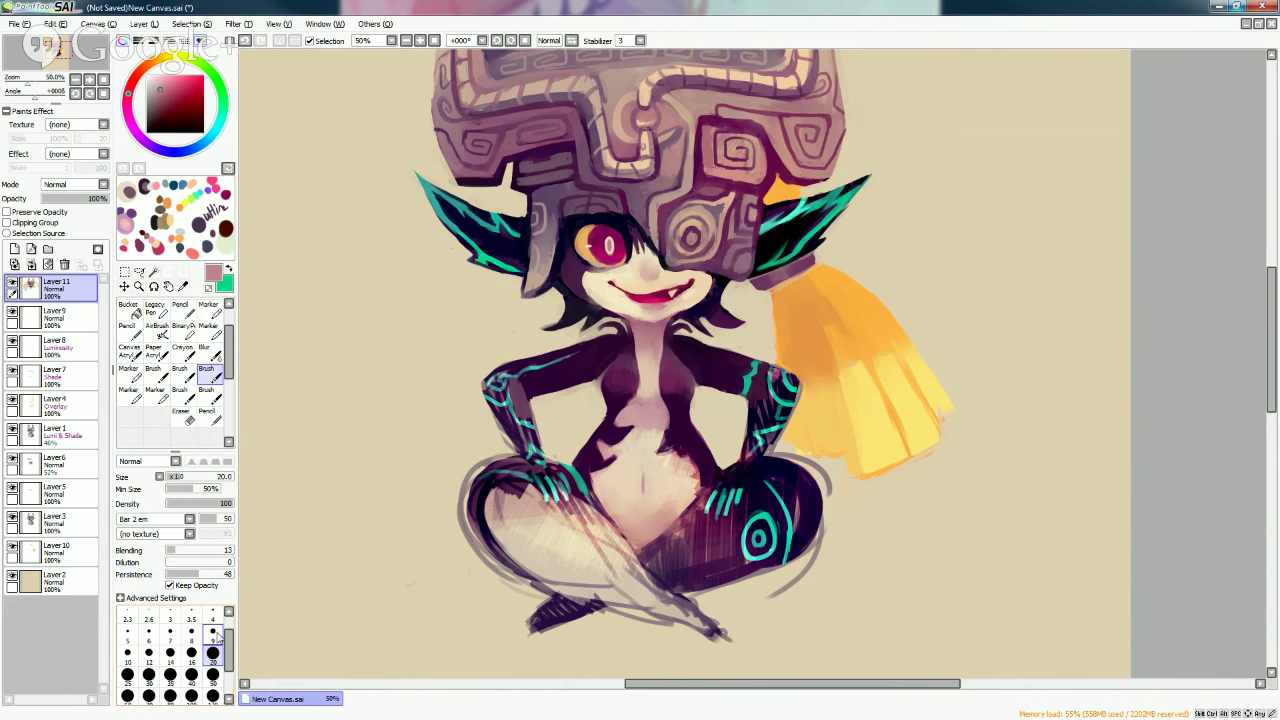
Refine the chest shading and the edge under the imp's left arm with sampled purples and background beige at brush size 9.
{"action": "left_click", "coordinate": [213, 632]}
{"action": "left_click", "coordinate": [626, 368], "text": "alt"}
{"action": "left_click", "coordinate": [623, 356], "text": "alt"}
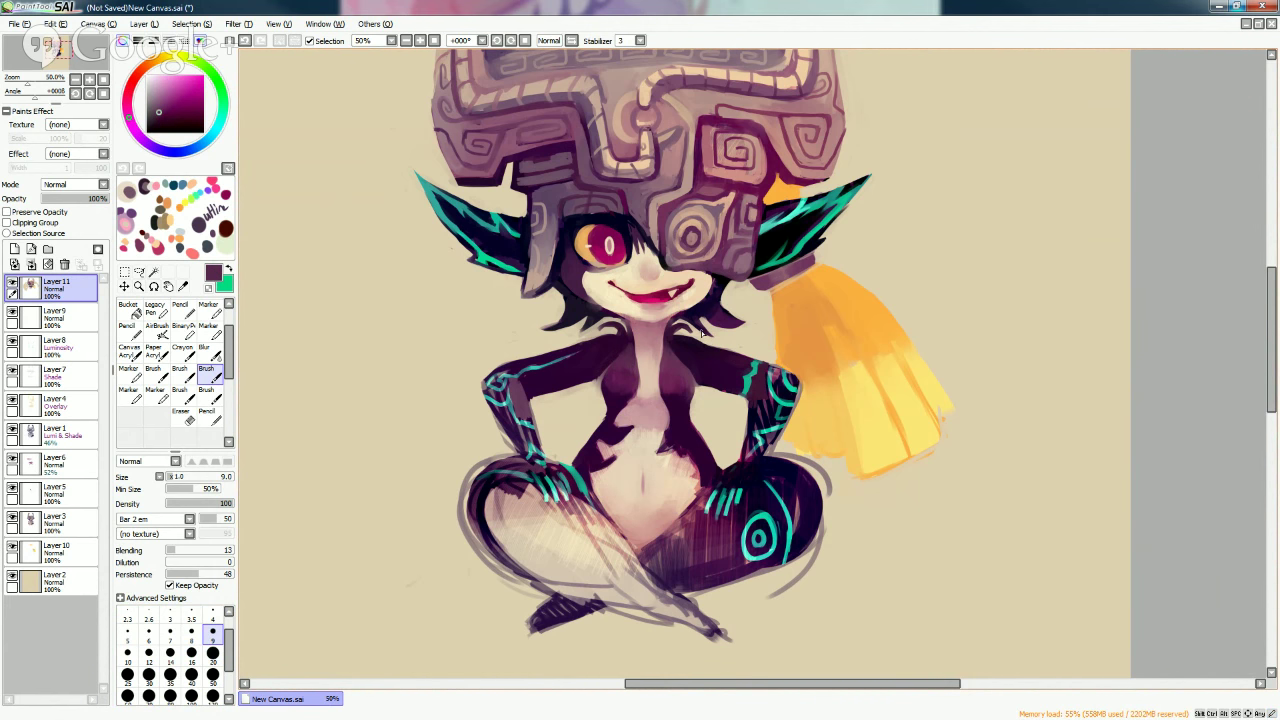
{"action": "left_click", "coordinate": [708, 392], "text": "alt"}
{"action": "left_click", "coordinate": [708, 390], "text": "alt"}
{"action": "left_click", "coordinate": [697, 384], "text": "alt"}
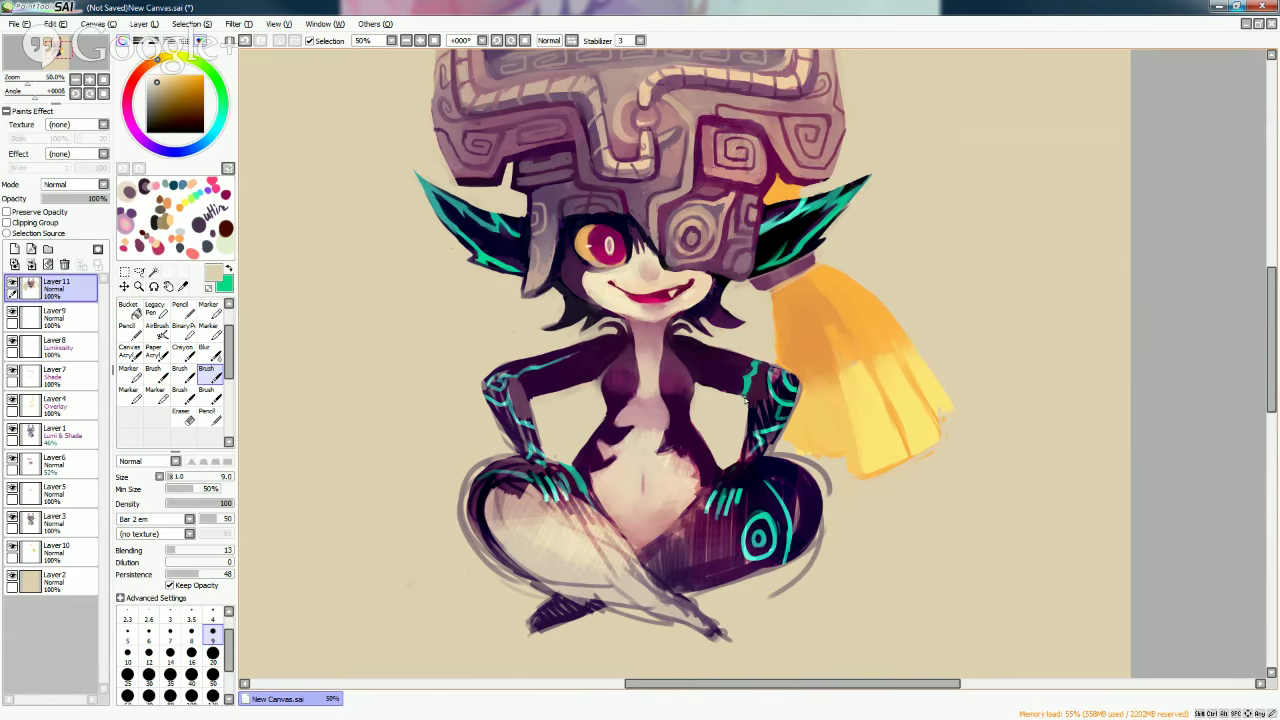
{"action": "left_click", "coordinate": [704, 384], "text": "alt"}
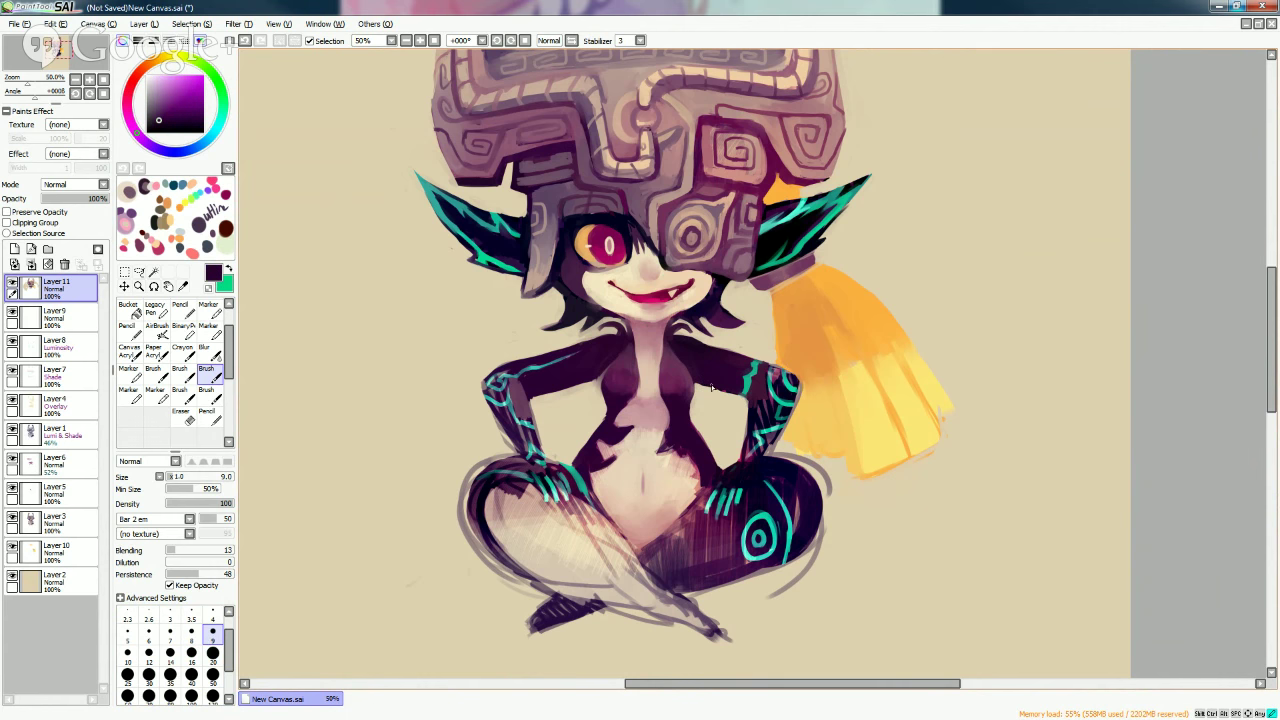
Repaint the imp's right forearm and elbow with sampled muted purple at brush size 16, covering the rough marks.
{"action": "left_click", "coordinate": [191, 652]}
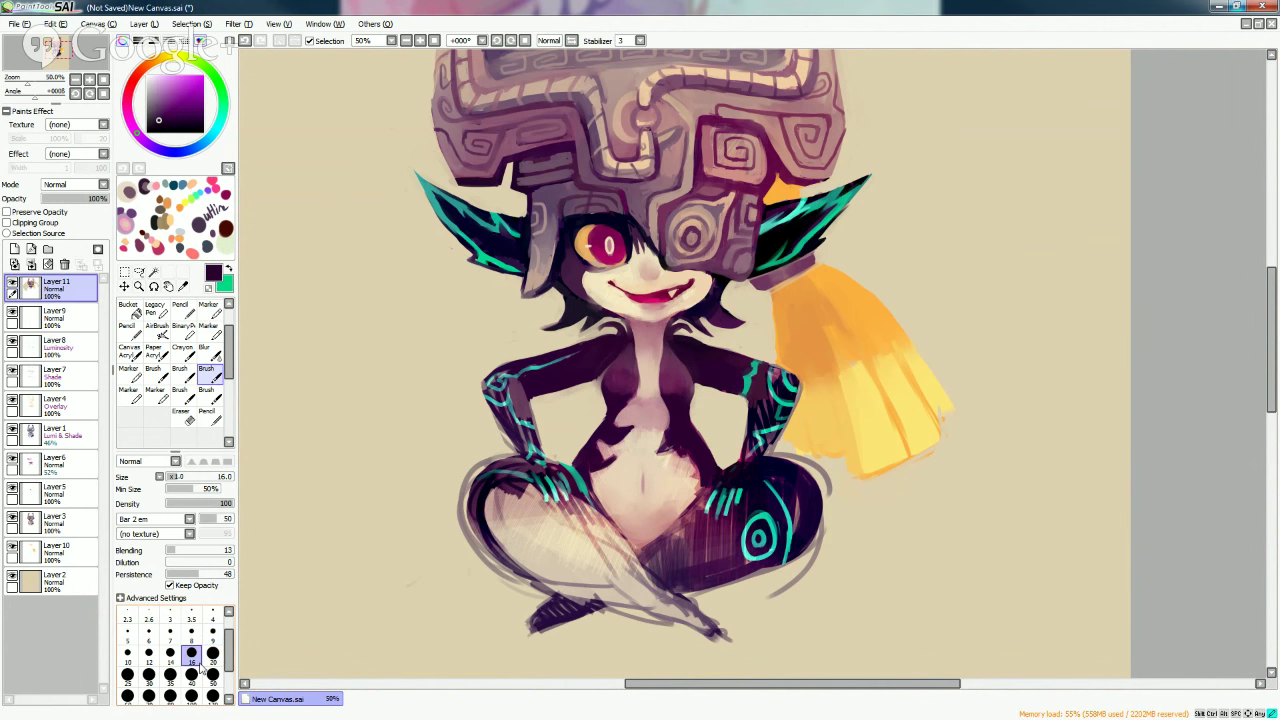
{"action": "left_click", "coordinate": [512, 412], "text": "alt"}
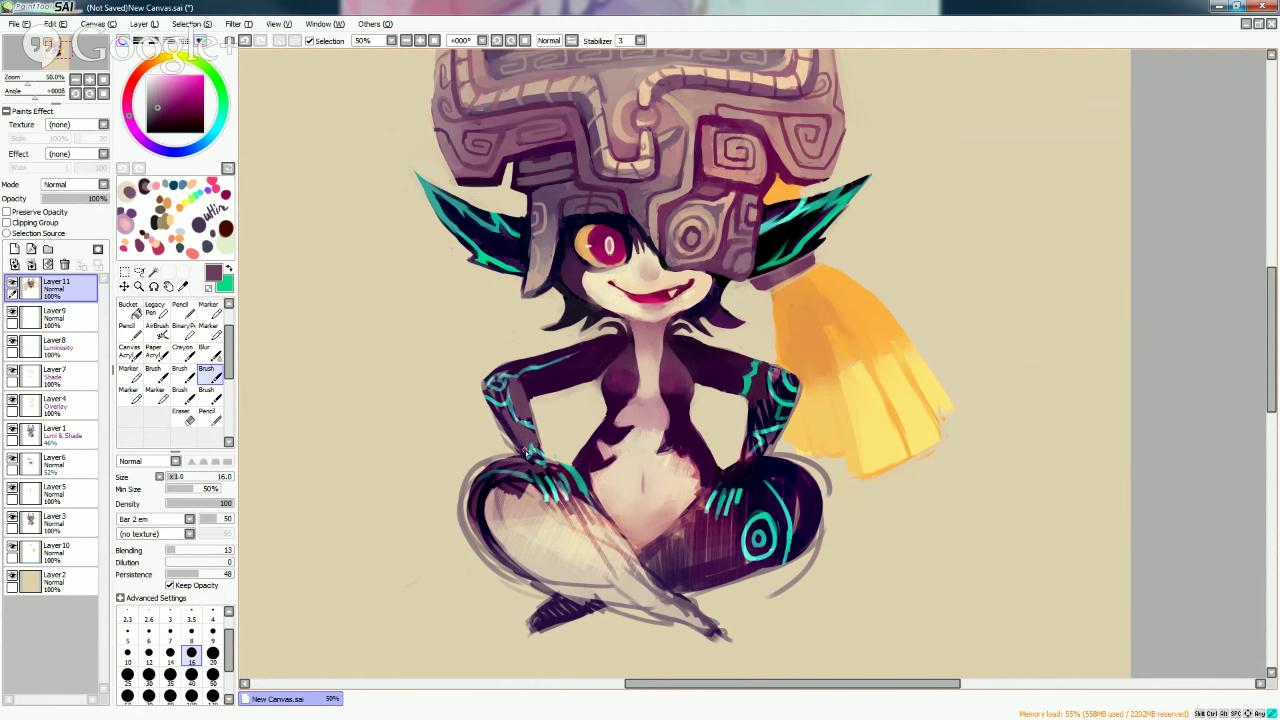
{"action": "left_click", "coordinate": [495, 400], "text": "alt"}
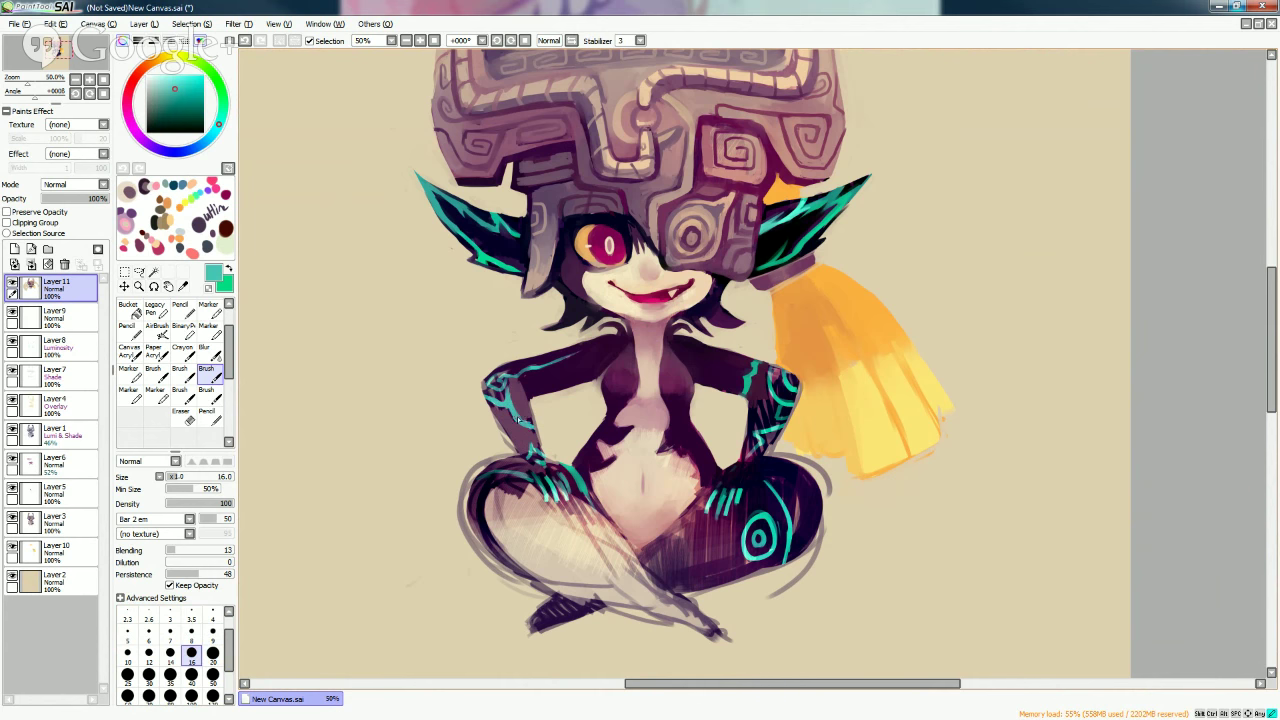
{"action": "left_click", "coordinate": [528, 425], "text": "alt"}
{"action": "left_click_drag", "start_coordinate": [517, 428], "coordinate": [533, 440]}
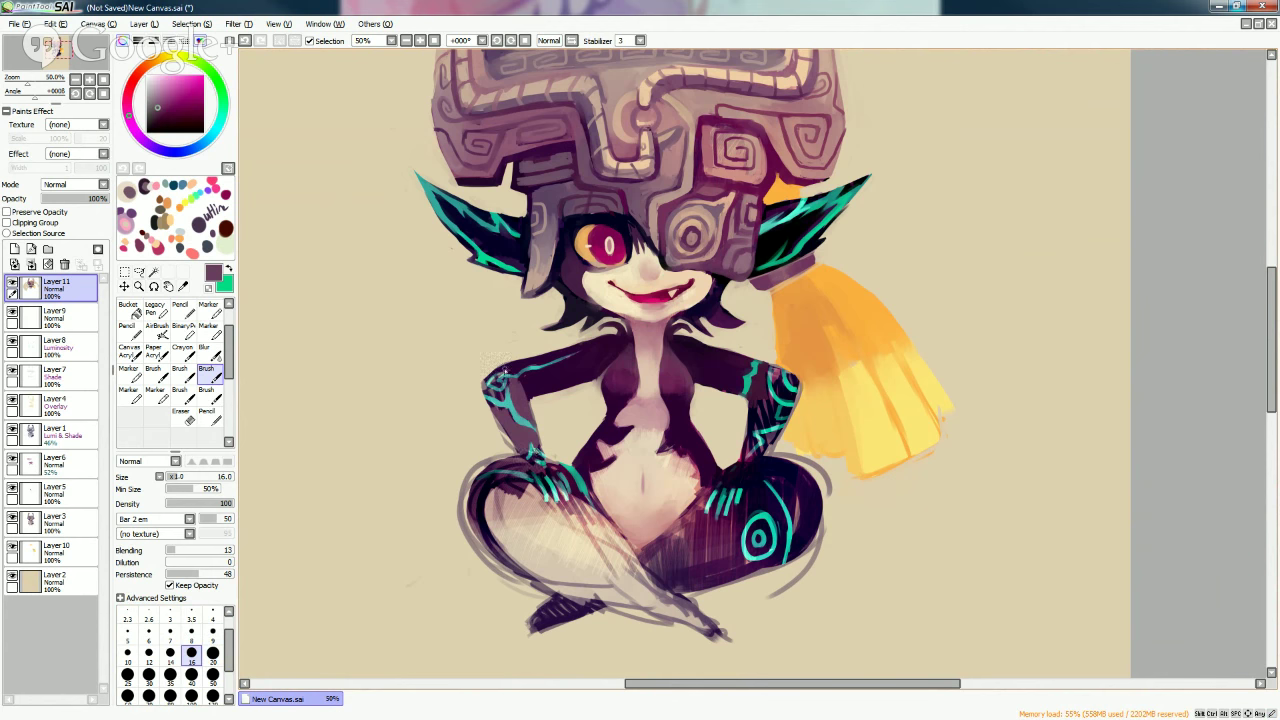
{"action": "mouse_move", "coordinate": [512, 386]}
{"action": "left_mouse_down"}
{"action": "mouse_move", "coordinate": [504, 397]}
{"action": "mouse_move", "coordinate": [488, 386]}
{"action": "left_mouse_up"}
{"action": "left_click_drag", "start_coordinate": [506, 376], "coordinate": [482, 382]}
Paint the teal spiral on the imp's right elbow at brush size 9, alternating sampled teal and muted purple.
{"action": "left_click", "coordinate": [212, 631]}
{"action": "left_click", "coordinate": [506, 400], "text": "alt"}
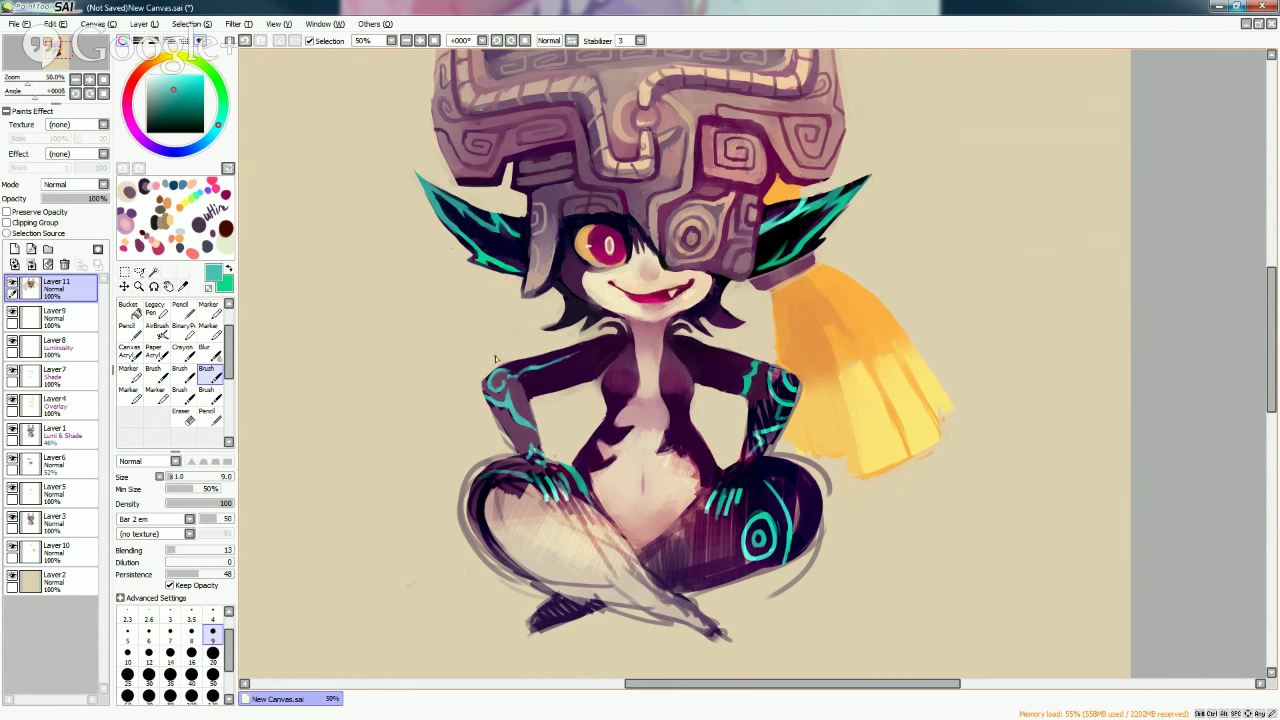
{"action": "left_click", "coordinate": [500, 381], "text": "alt"}
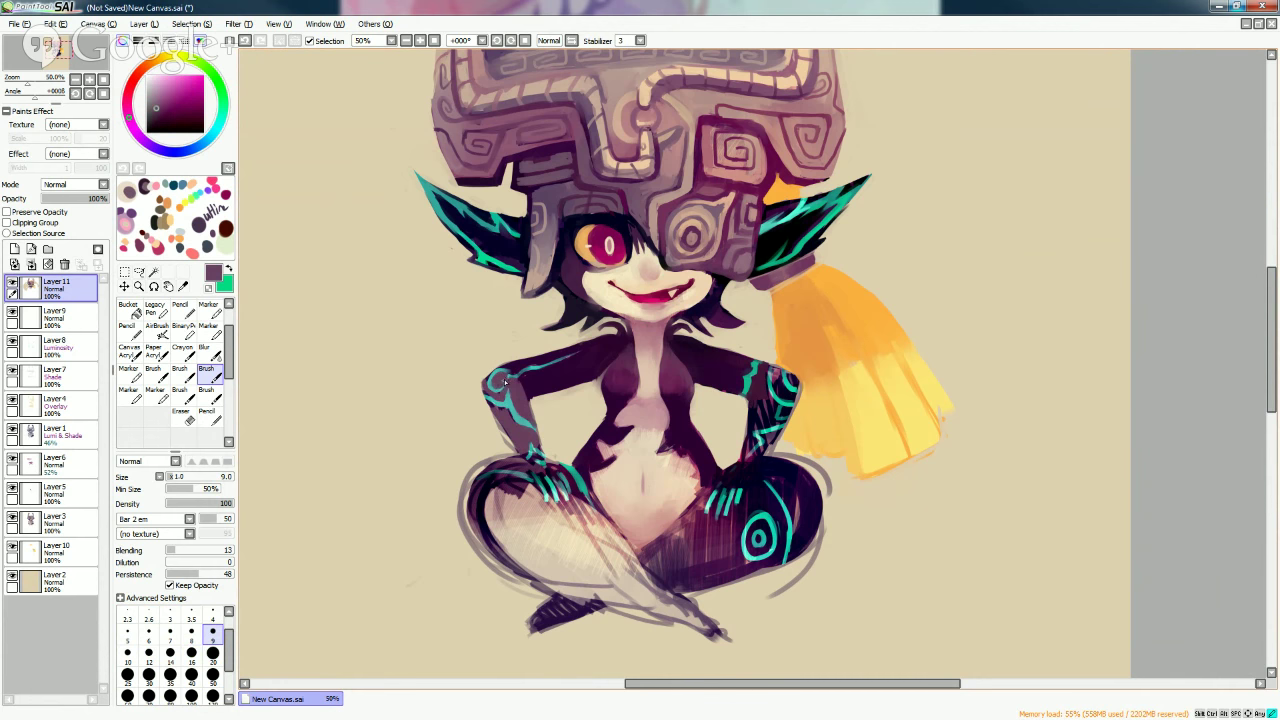
{"action": "left_click", "coordinate": [500, 381], "text": "alt"}
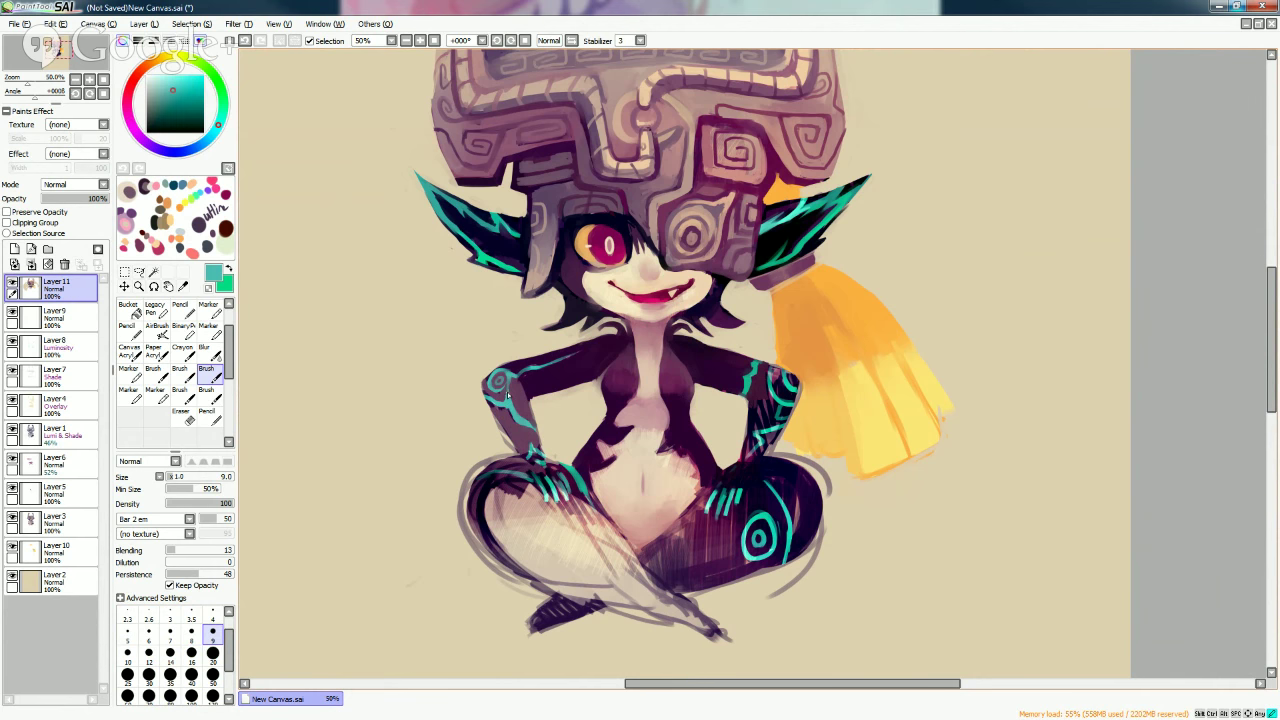
{"action": "left_click", "coordinate": [510, 375], "text": "alt"}
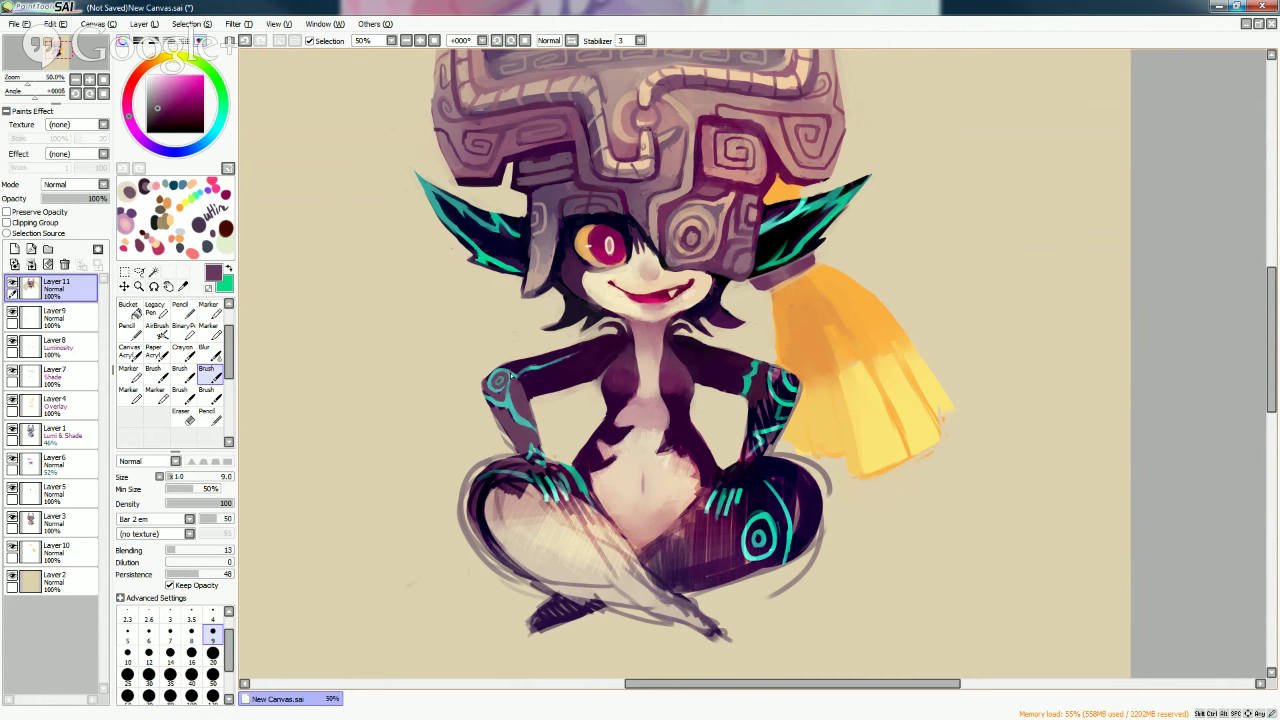
{"action": "left_click", "coordinate": [510, 373], "text": "alt"}
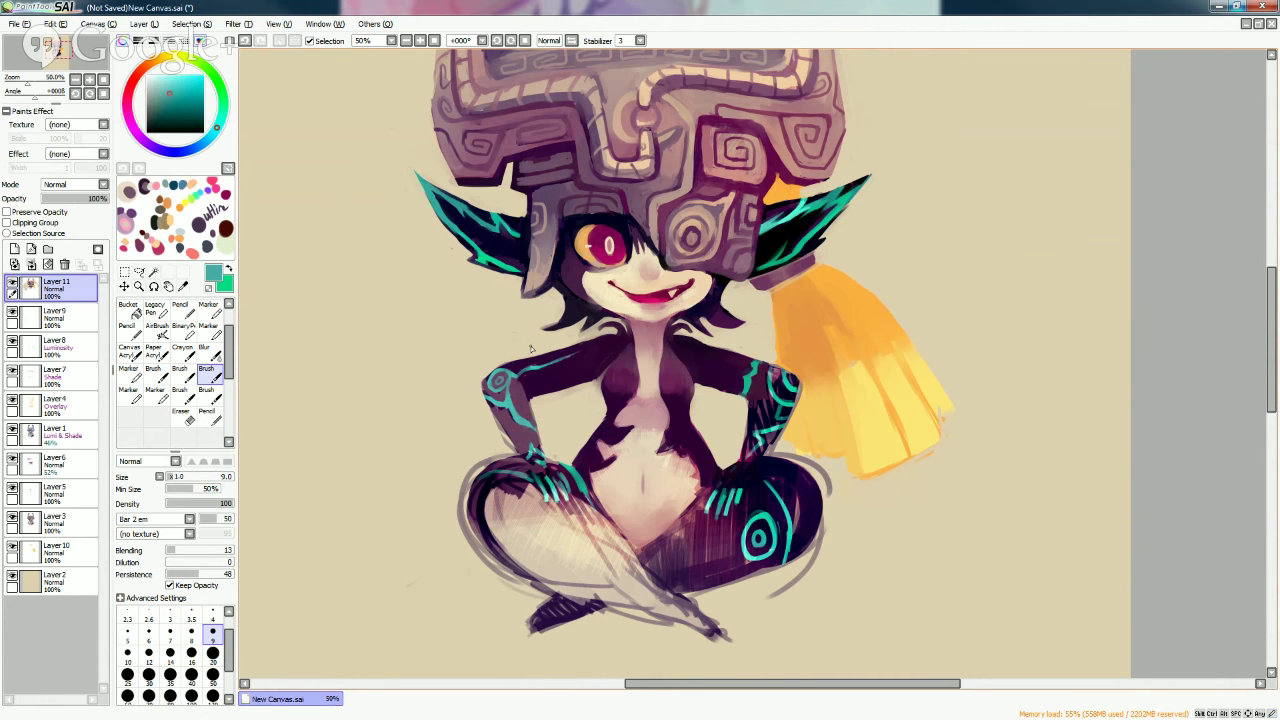
Refine the teal swirl on the imp's right forearm and add pointed fins along its outer edge using sampled purple and teal.
{"action": "left_click", "coordinate": [505, 424], "text": "alt"}
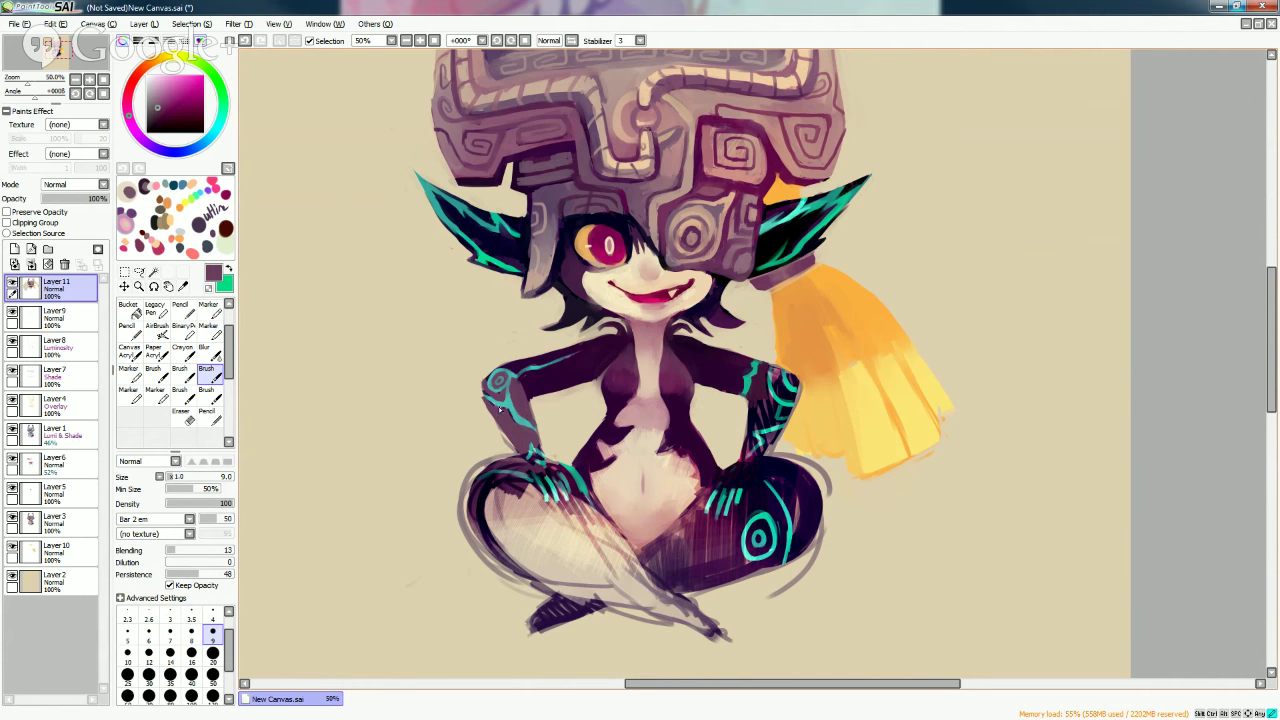
{"action": "left_click", "coordinate": [509, 408], "text": "alt"}
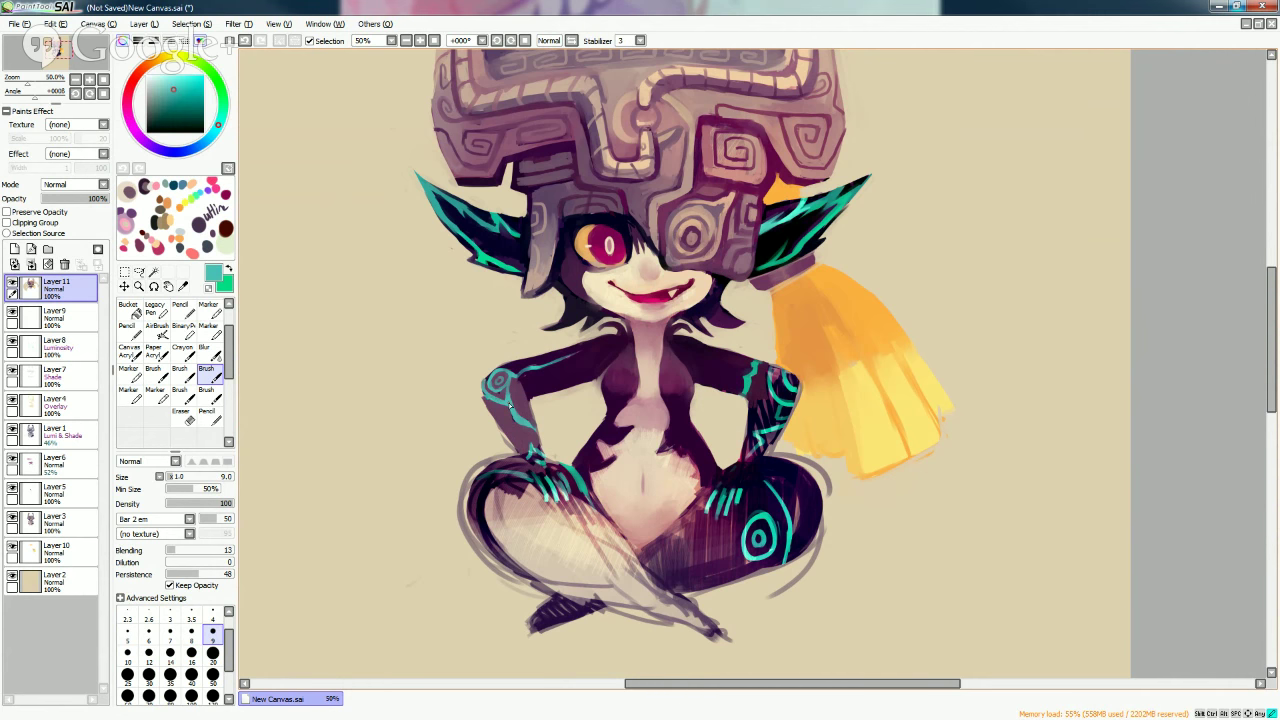
{"action": "left_click", "coordinate": [489, 384], "text": "alt"}
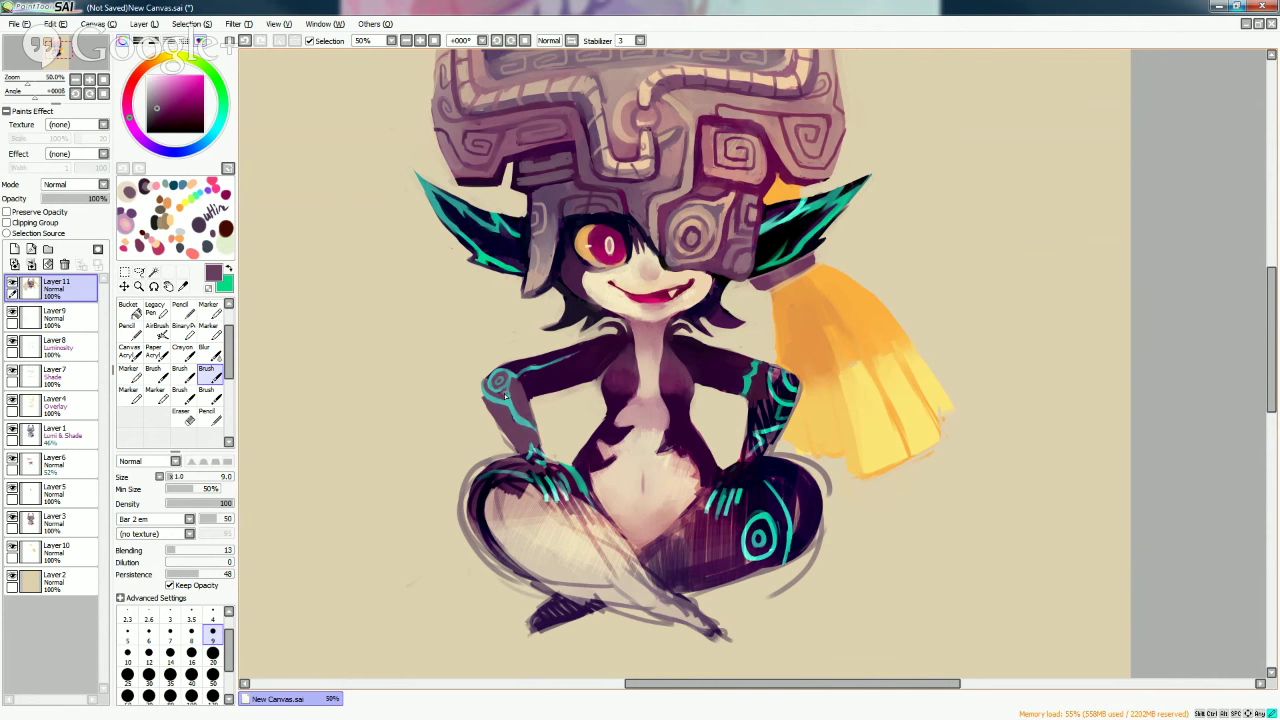
{"action": "left_click", "coordinate": [505, 398], "text": "alt"}
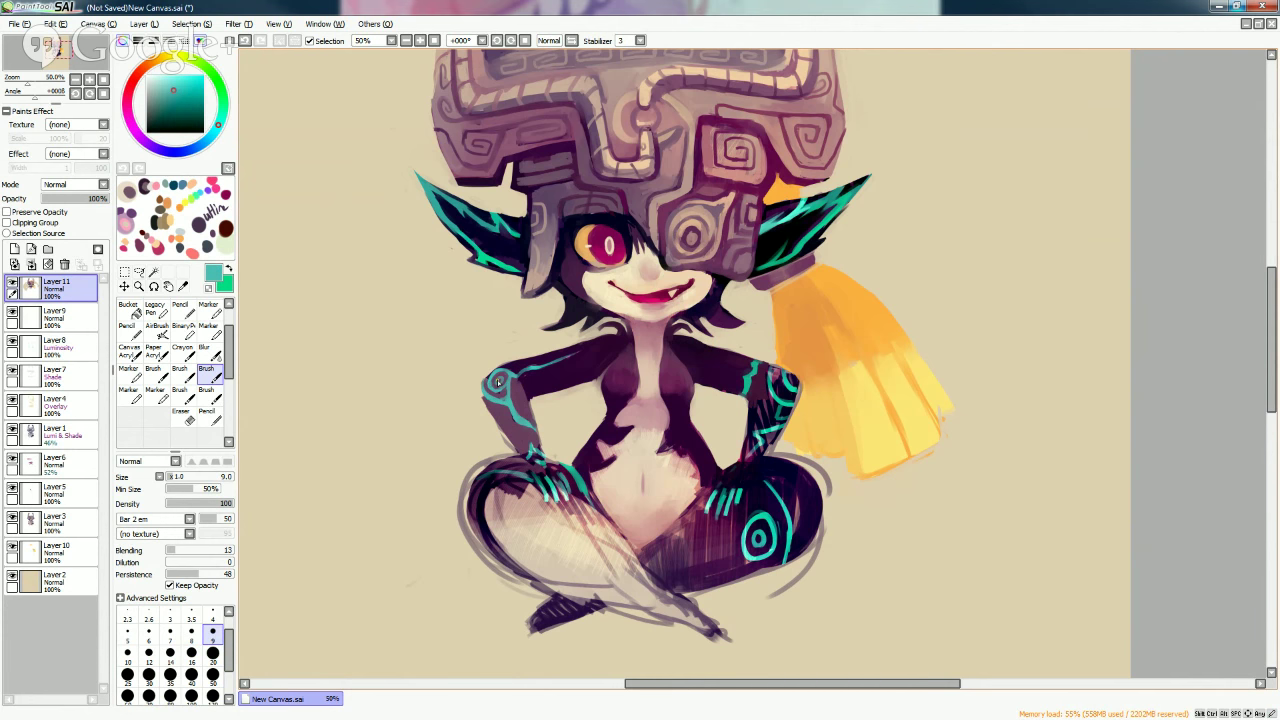
{"action": "left_click", "coordinate": [508, 400], "text": "alt"}
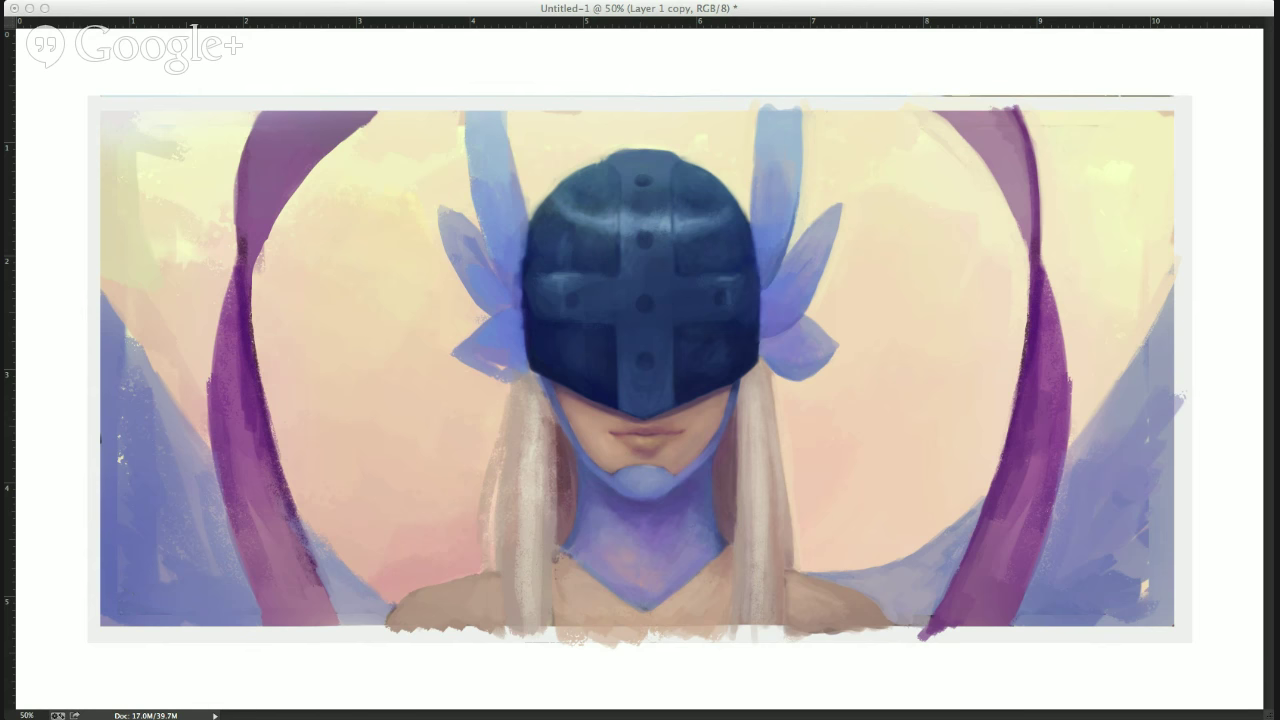
Switch to the winged-helmet painting in Photoshop and touch up the helmet beside its central cross on Layer 1 copy.
{"action": "left_click", "coordinate": [697, 315]}
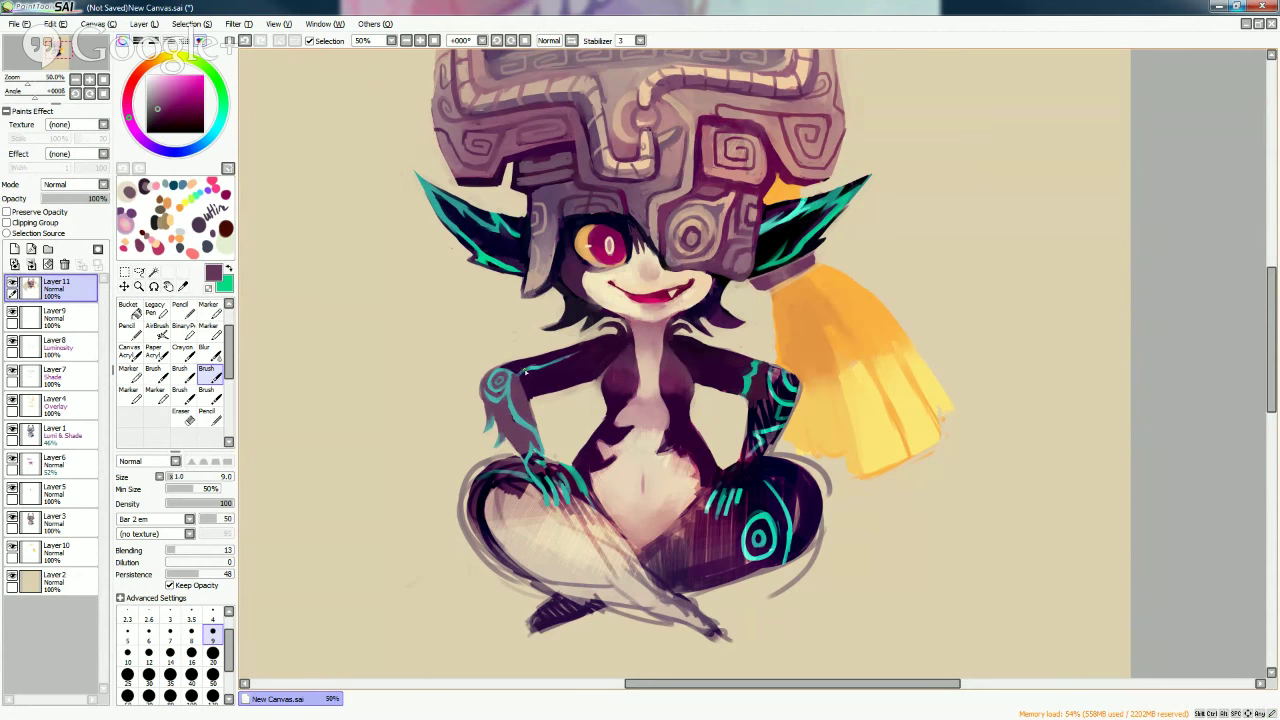
Return to the imp in PaintTool SAI and repaint the teal stripe along its right upper arm with sampled teal and dark purple.
{"action": "left_click", "coordinate": [527, 371], "text": "alt"}
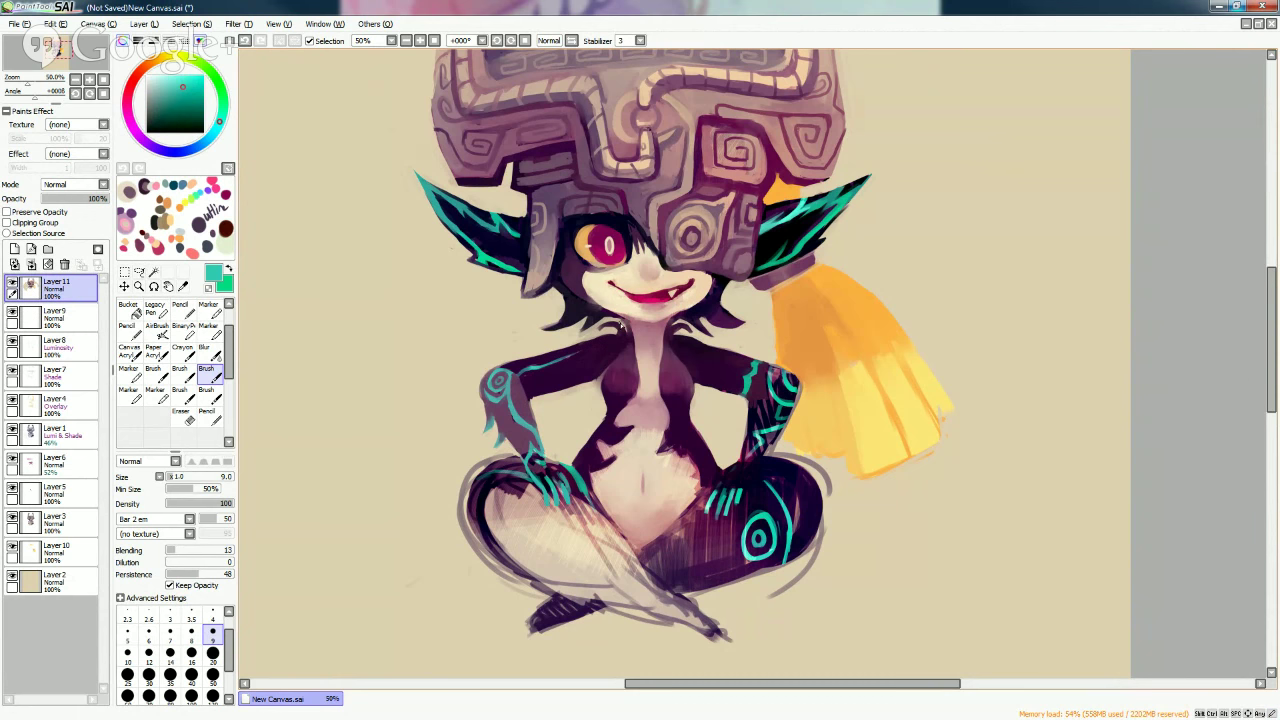
{"action": "left_click", "coordinate": [513, 377], "text": "alt"}
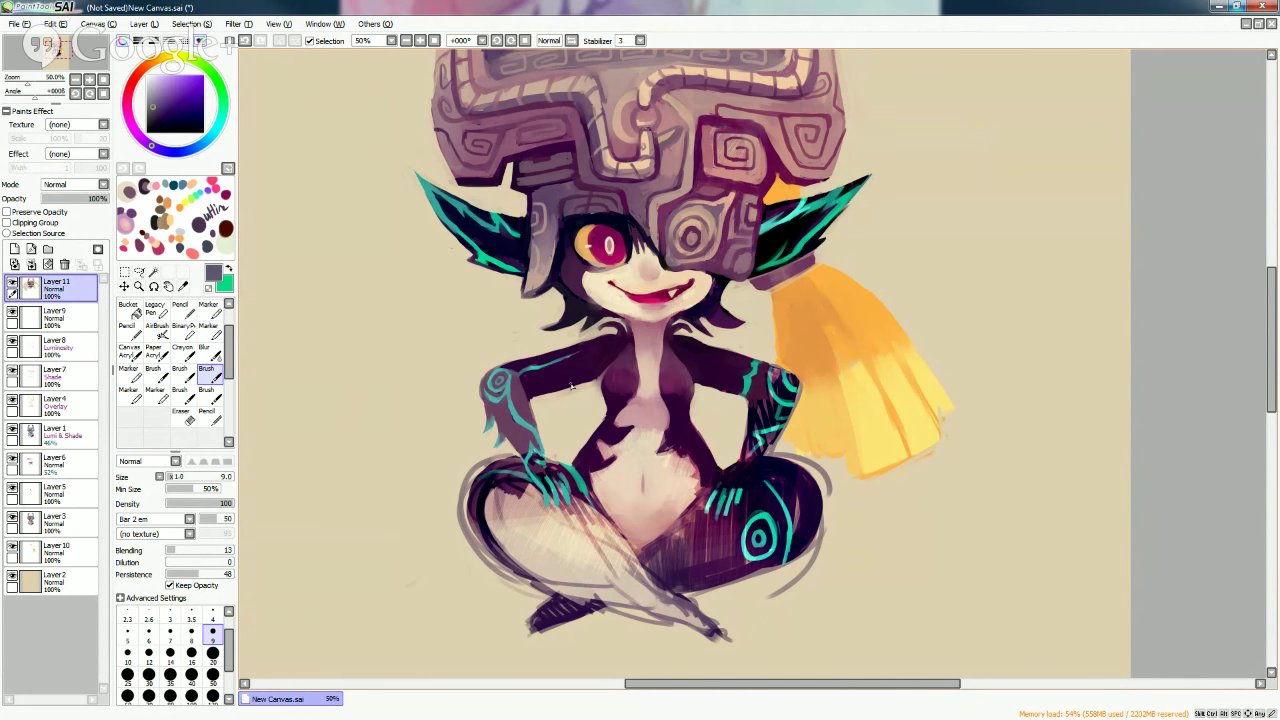
{"action": "left_click", "coordinate": [536, 372], "text": "alt"}
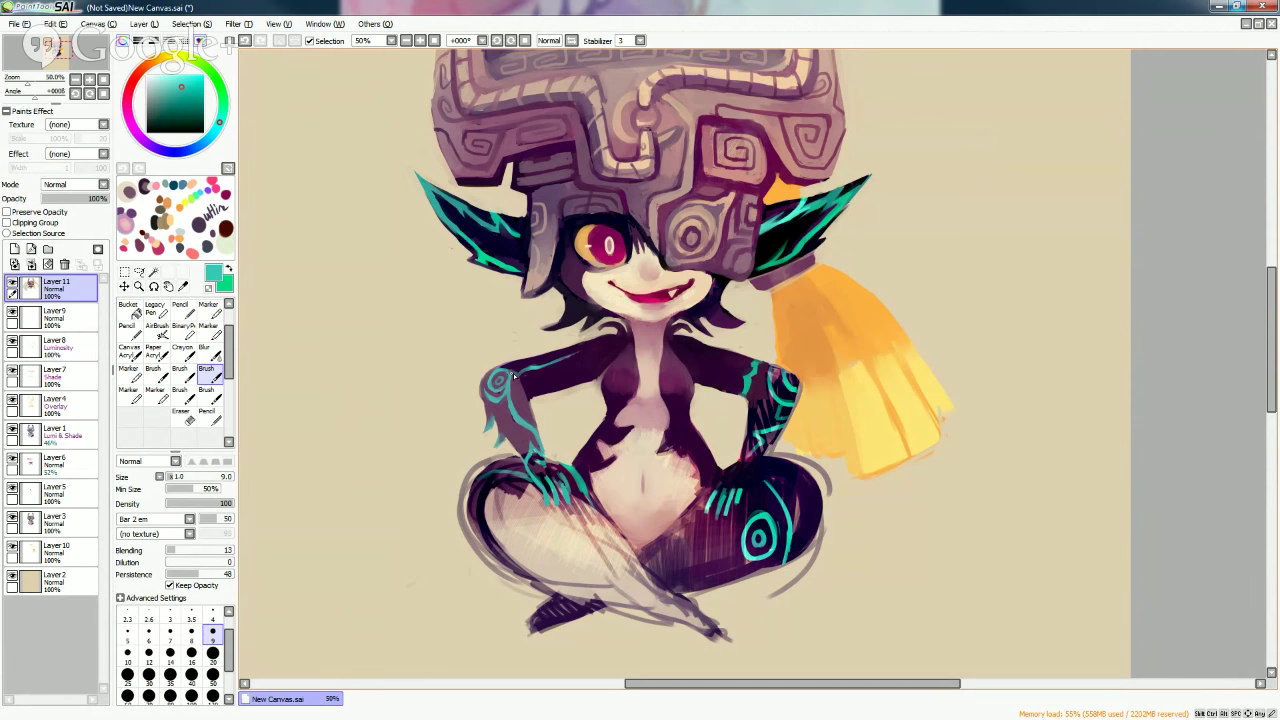
{"action": "left_click", "coordinate": [515, 373], "text": "alt"}
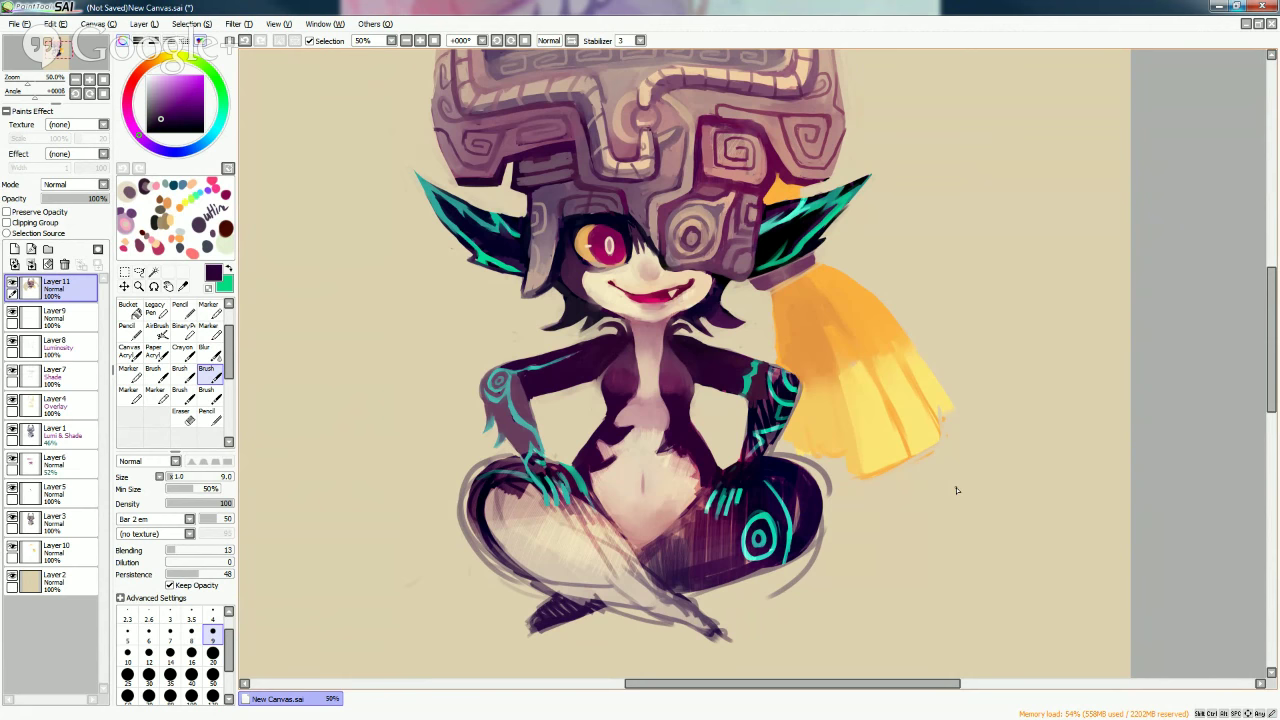
{"action": "left_click", "coordinate": [533, 372], "text": "alt"}
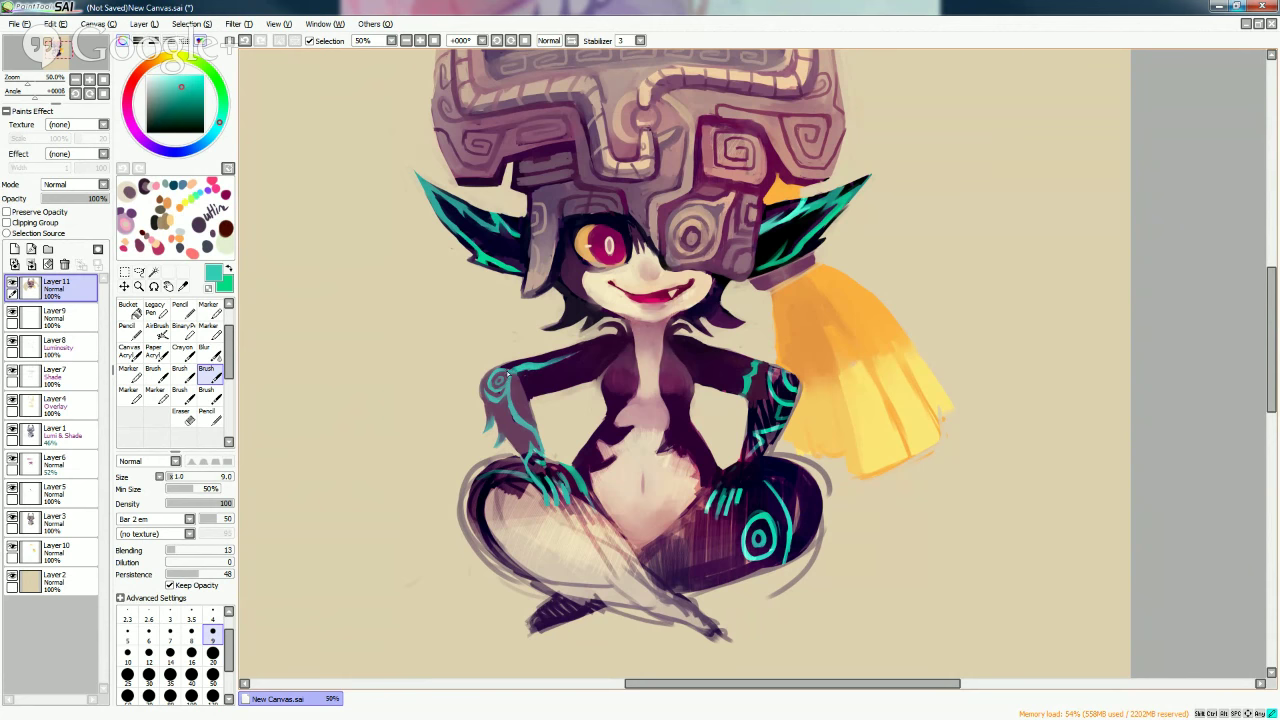
{"action": "left_click", "coordinate": [532, 372], "text": "alt"}
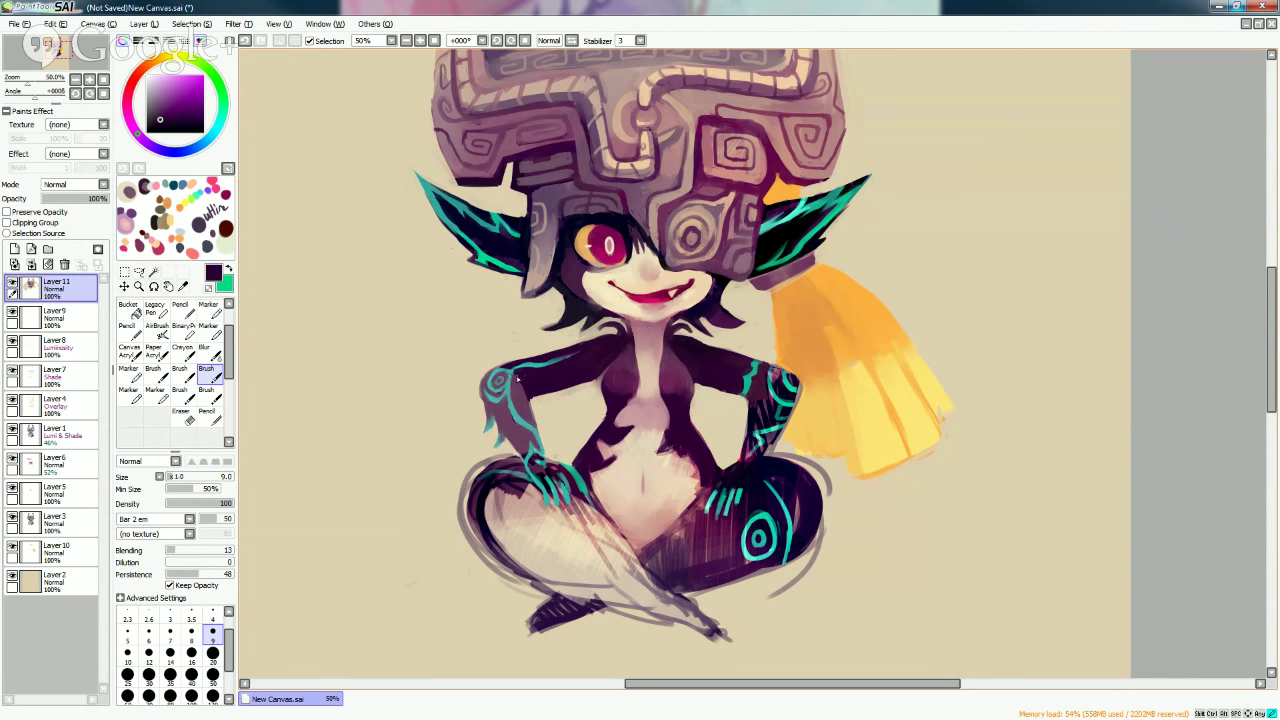
{"action": "left_click", "coordinate": [512, 376], "text": "alt"}
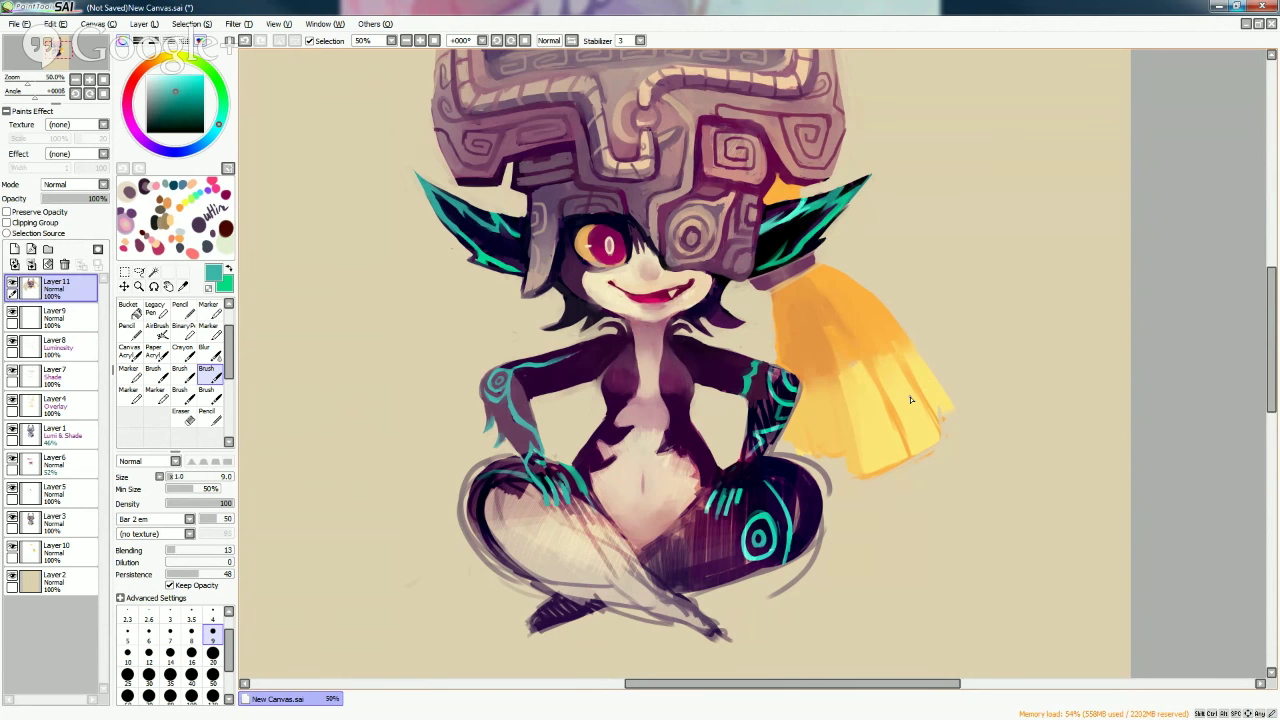
Reshape the teal band on the imp's left upper arm with sampled dark purple and teal.
{"action": "left_click", "coordinate": [752, 396], "text": "alt"}
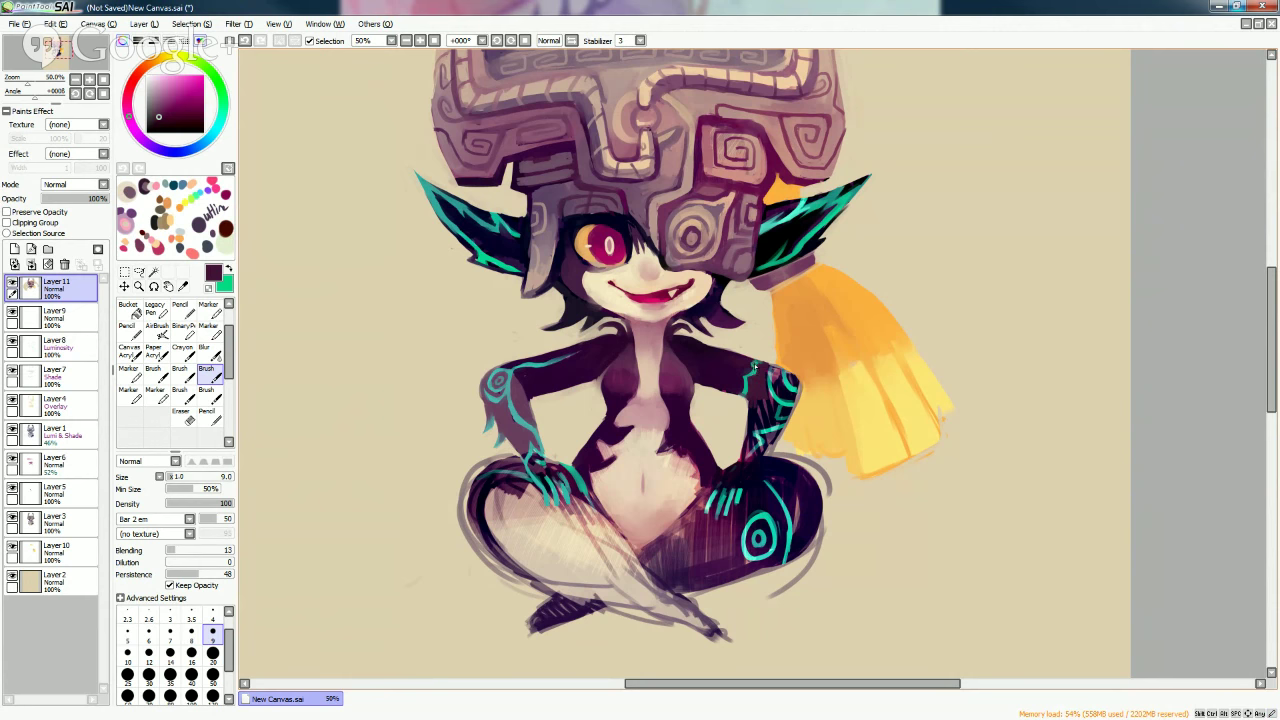
{"action": "left_click", "coordinate": [752, 366], "text": "alt"}
{"action": "left_click", "coordinate": [750, 365], "text": "alt"}
Clean up the edge between the imp's right arm and chest with sampled background beige and dark purple.
{"action": "left_click", "coordinate": [598, 397], "text": "alt"}
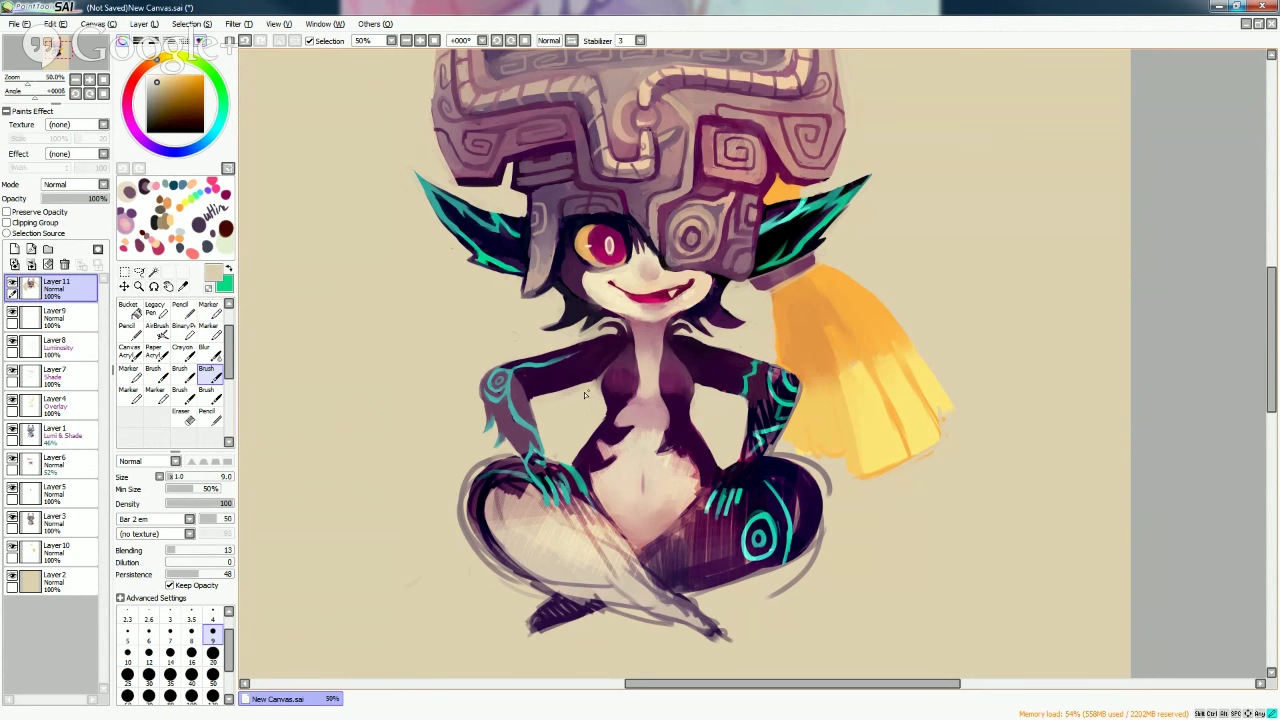
{"action": "left_click", "coordinate": [588, 390], "text": "alt"}
{"action": "left_click", "coordinate": [609, 368], "text": "alt"}
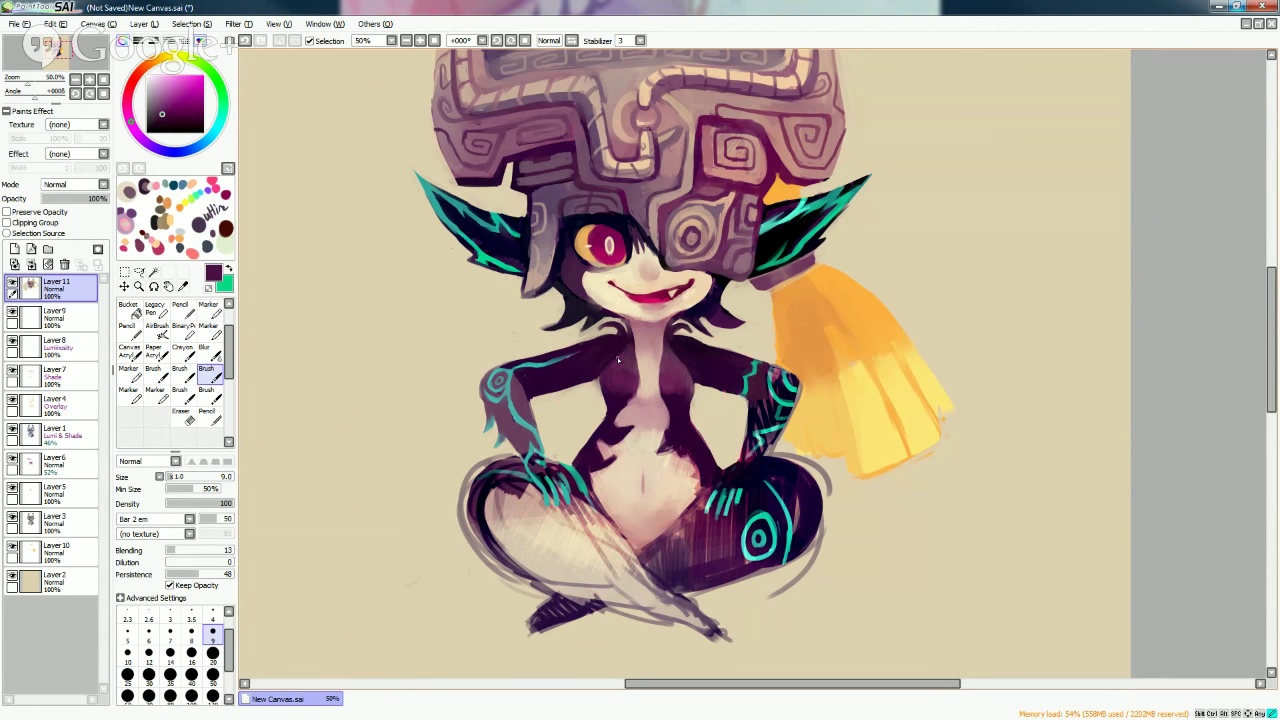
{"action": "left_click", "coordinate": [601, 385], "text": "alt"}
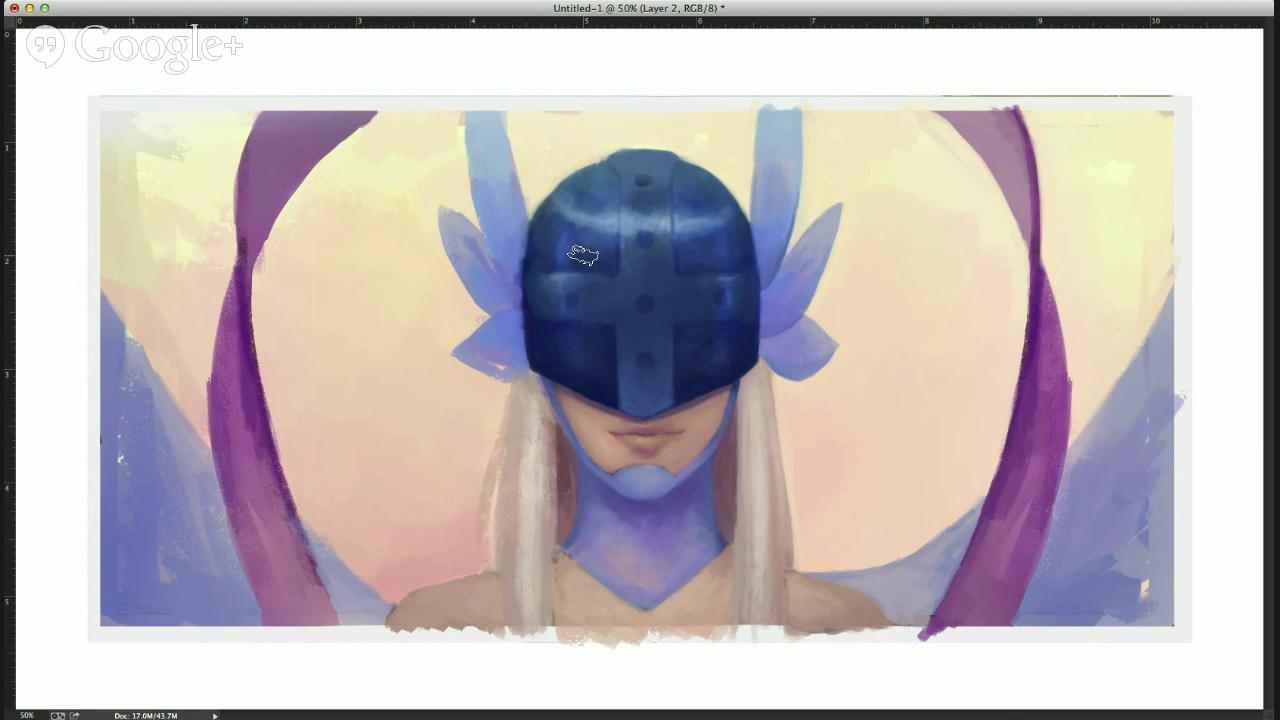
Switch to the winged-helmet painting in Photoshop, add a new layer and sample blues from the helmet's upper area.
{"action": "key", "text": "ctrl+alt+shift+n"}
{"action": "left_click", "coordinate": [684, 224], "text": "alt"}
{"action": "left_click", "coordinate": [696, 240], "text": "alt"}
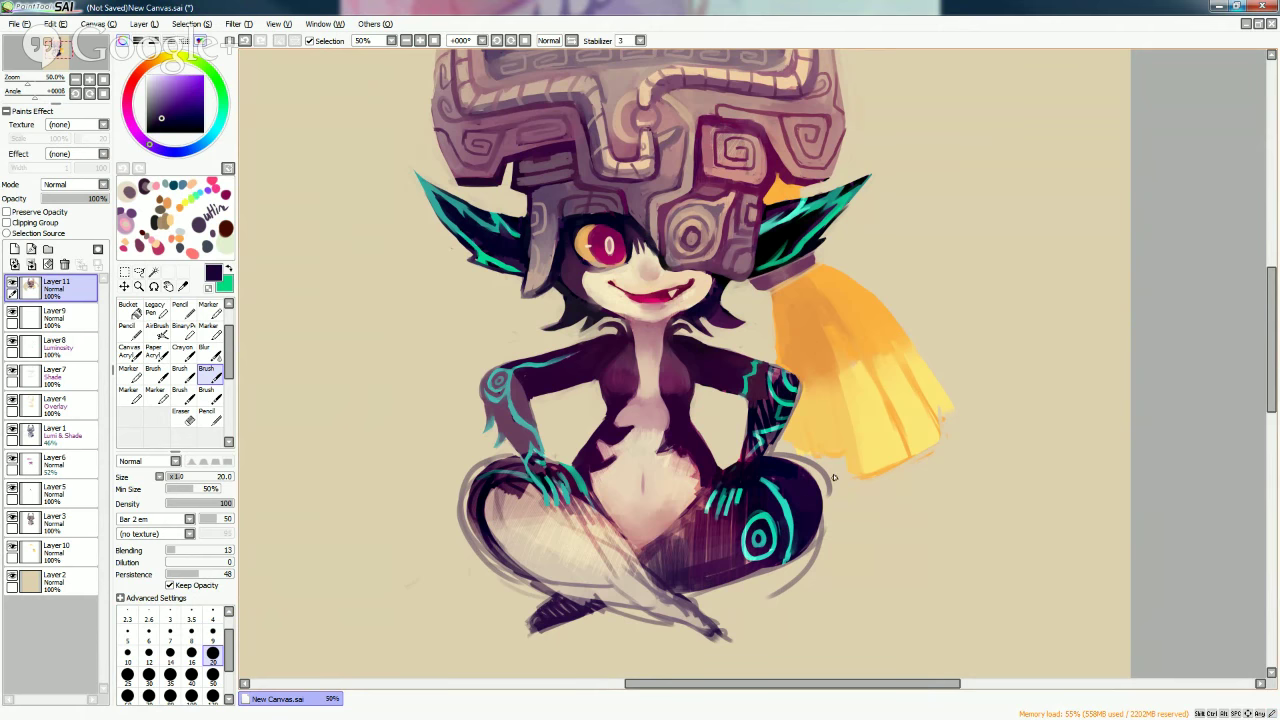
Return to the imp in PaintTool SAI and paint out the sketch lines around its left knee with background beige at brush size 20.
{"action": "left_click", "coordinate": [835, 480], "text": "alt"}
{"action": "mouse_move", "coordinate": [820, 539]}
{"action": "left_mouse_down"}
{"action": "mouse_move", "coordinate": [776, 601]}
{"action": "mouse_move", "coordinate": [736, 606]}
{"action": "left_mouse_up"}
{"action": "mouse_move", "coordinate": [819, 457]}
{"action": "left_mouse_down"}
{"action": "mouse_move", "coordinate": [780, 444]}
{"action": "mouse_move", "coordinate": [826, 455]}
{"action": "mouse_move", "coordinate": [803, 454]}
{"action": "mouse_move", "coordinate": [837, 486]}
{"action": "mouse_move", "coordinate": [812, 360]}
{"action": "mouse_move", "coordinate": [810, 419]}
{"action": "mouse_move", "coordinate": [785, 439]}
{"action": "mouse_move", "coordinate": [846, 440]}
{"action": "left_mouse_up"}
Deepen the fold in the orange hair with sampled orange, sample the background beige for its lower edge, and set the brush size to 50.
{"action": "left_click", "coordinate": [810, 420], "text": "alt"}
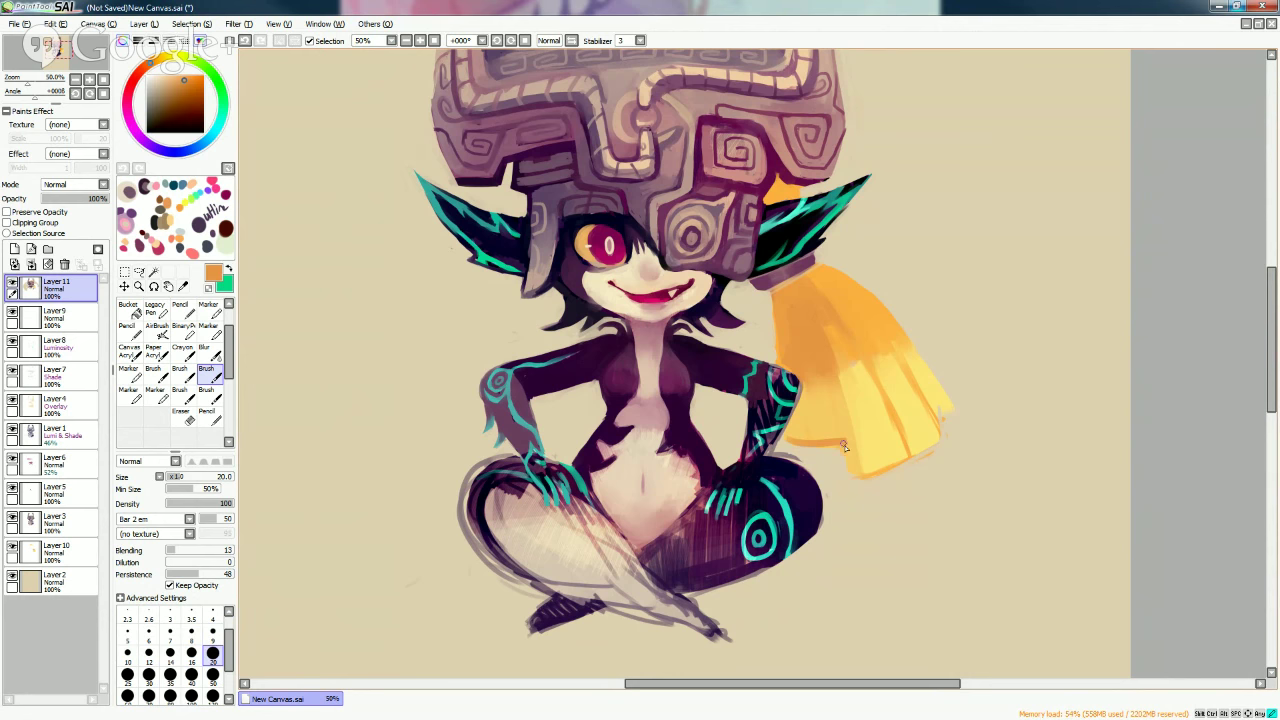
{"action": "left_click_drag", "start_coordinate": [840, 390], "coordinate": [845, 425]}
{"action": "left_click", "coordinate": [849, 456], "text": "alt"}
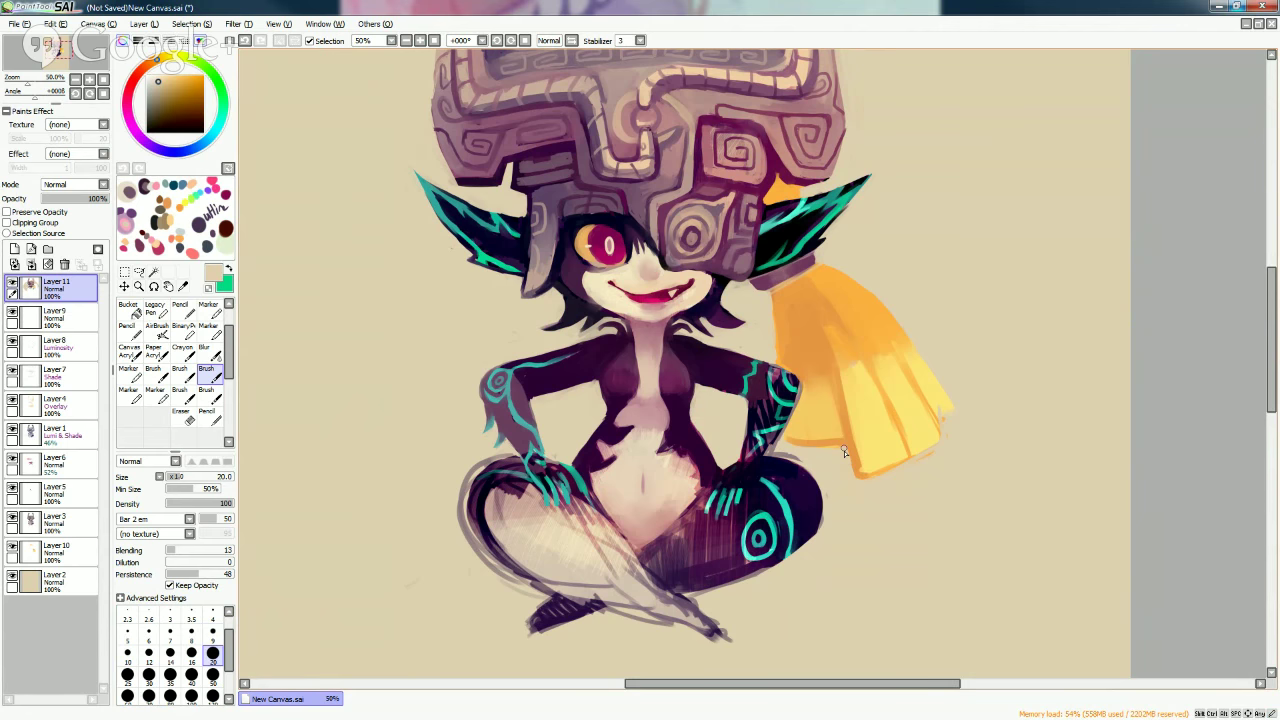
{"action": "left_click", "coordinate": [212, 674]}
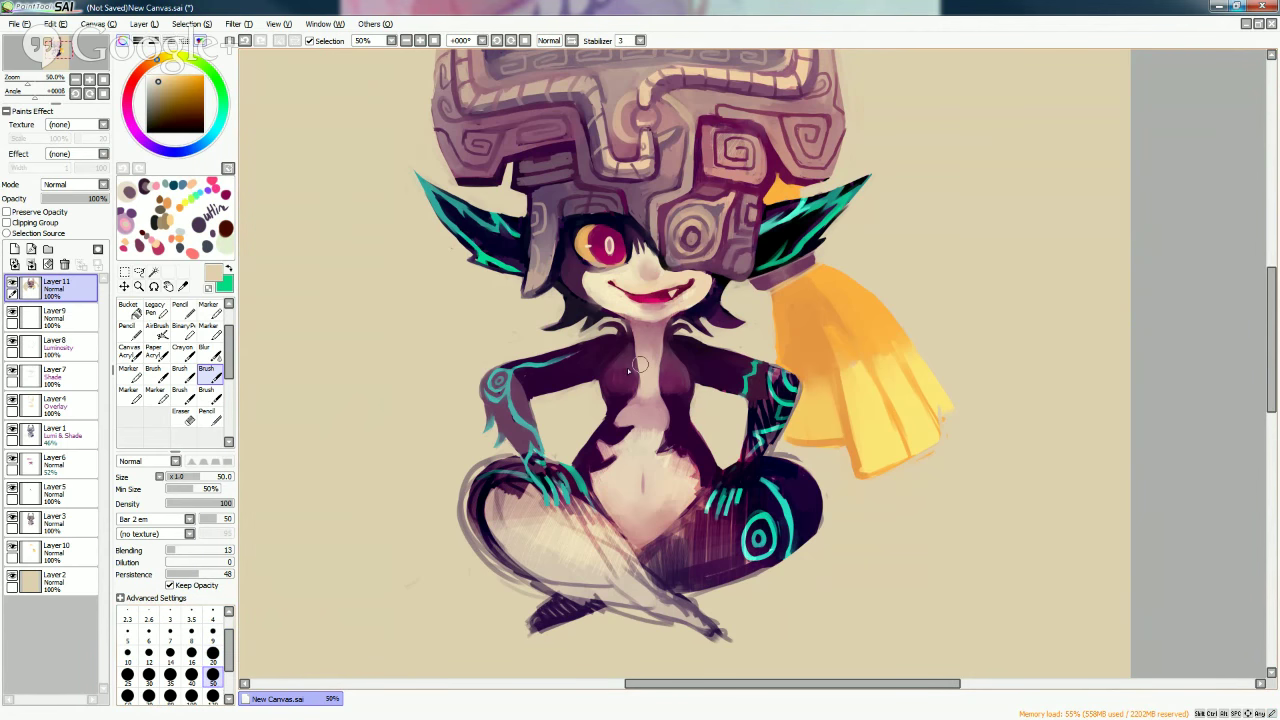
Fill out the lower left part of the orange hair with sampled orange and trim its bottom edge with background beige.
{"action": "left_click", "coordinate": [819, 375], "text": "alt"}
{"action": "left_click", "coordinate": [819, 397], "text": "alt"}
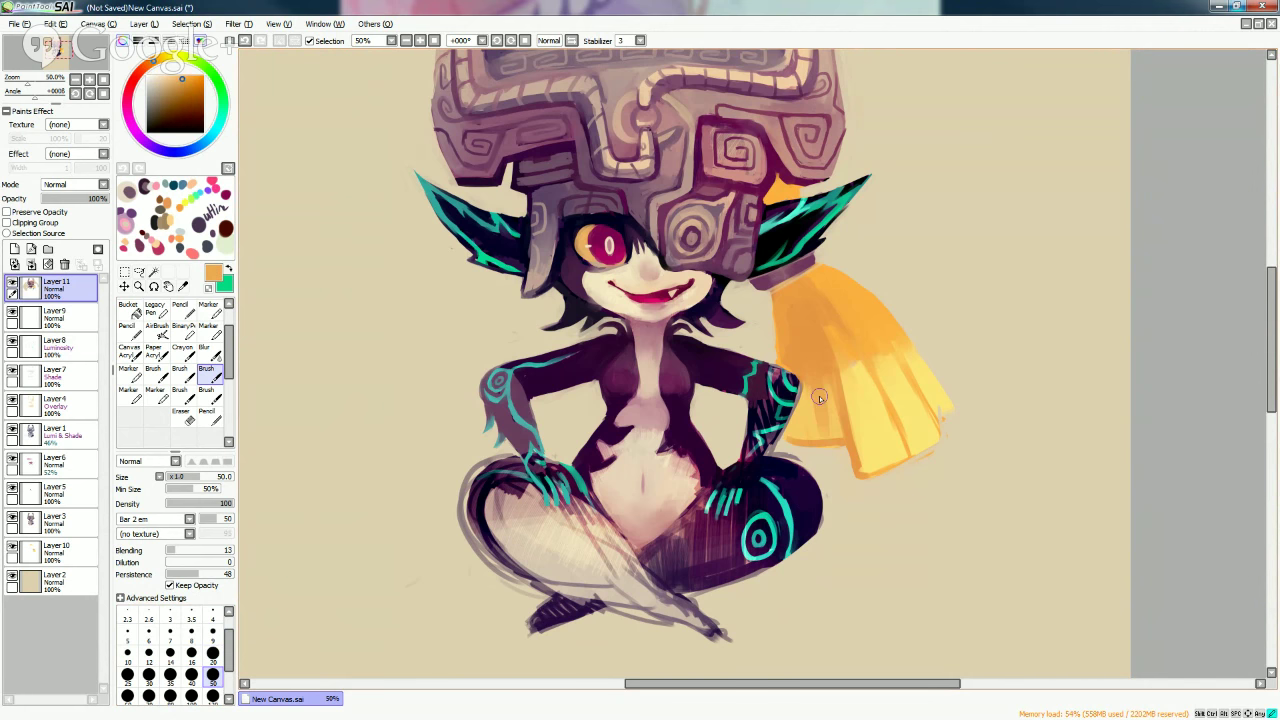
{"action": "mouse_move", "coordinate": [828, 425]}
{"action": "left_mouse_down"}
{"action": "mouse_move", "coordinate": [815, 387]}
{"action": "mouse_move", "coordinate": [800, 441]}
{"action": "mouse_move", "coordinate": [814, 447]}
{"action": "mouse_move", "coordinate": [829, 410]}
{"action": "left_mouse_up"}
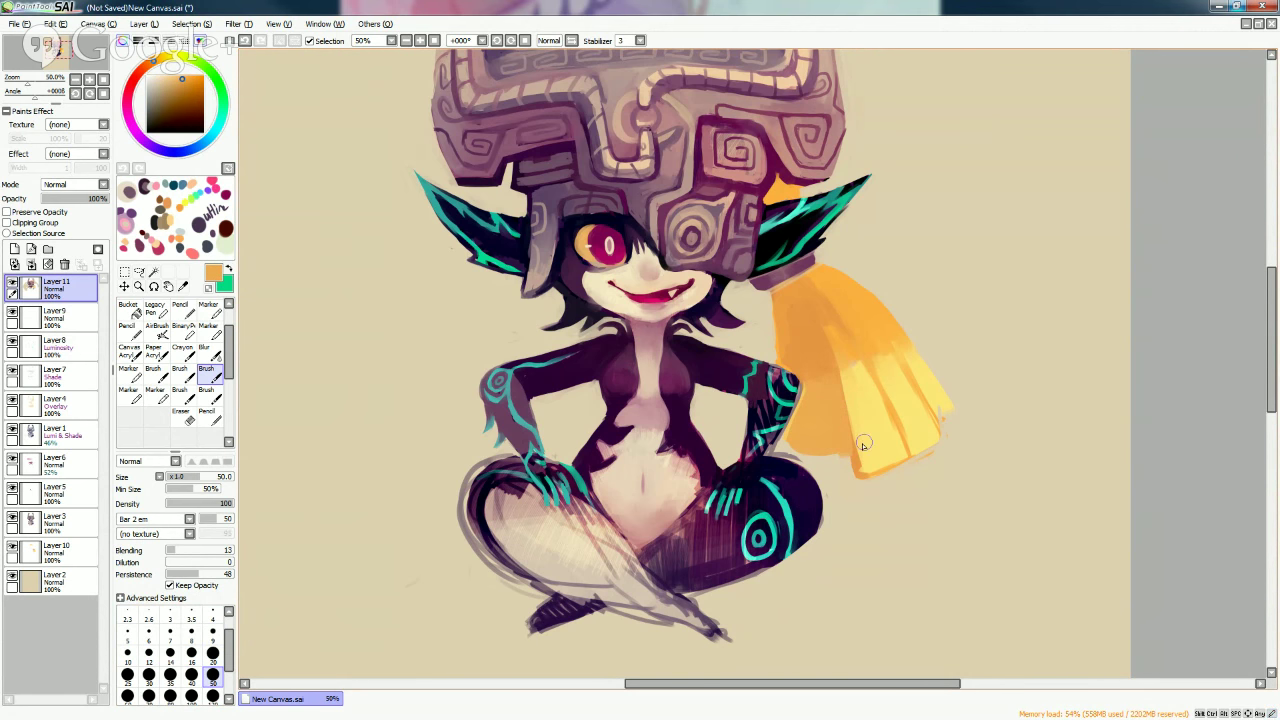
{"action": "left_click", "coordinate": [865, 495], "text": "alt"}
{"action": "mouse_move", "coordinate": [865, 495]}
{"action": "left_mouse_down"}
{"action": "mouse_move", "coordinate": [870, 475]}
{"action": "mouse_move", "coordinate": [927, 442]}
{"action": "left_mouse_up"}
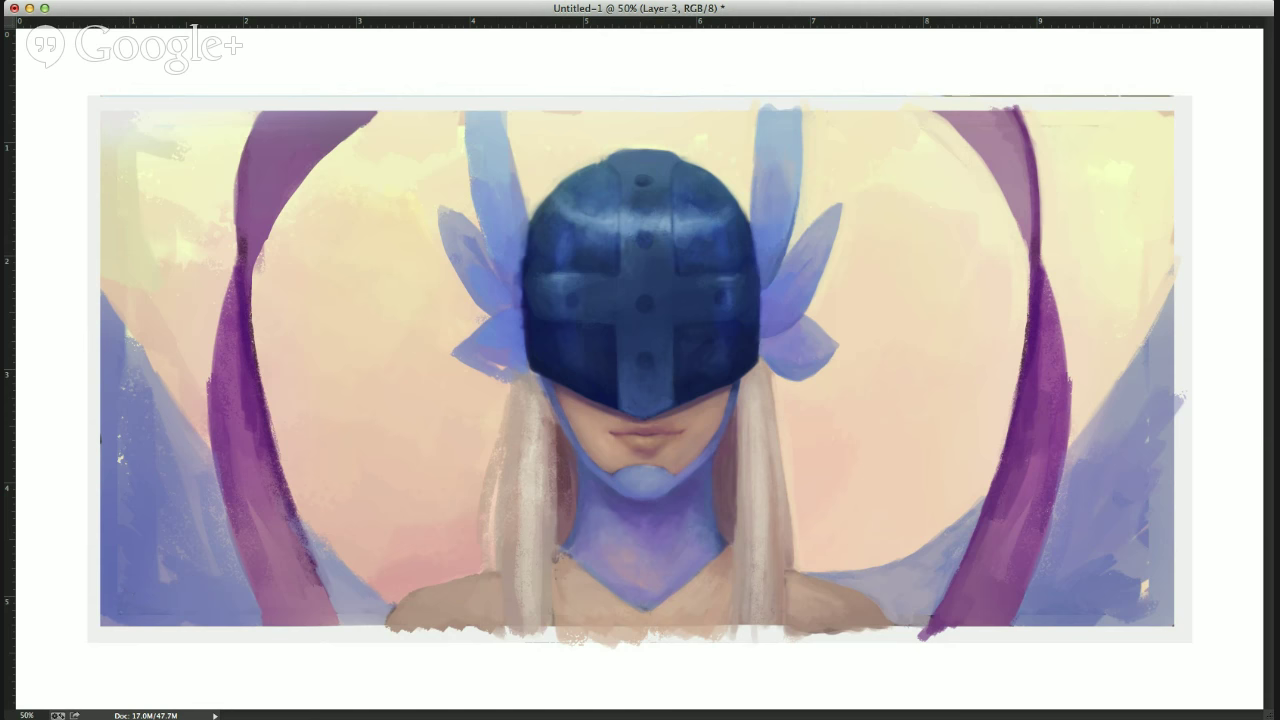
Add a new layer to the winged-helmet painting in Photoshop, then return to SAI and reshape the hair's lower right tip with sampled beige and yellow.
{"action": "key", "text": "ctrl+alt+shift+n"}
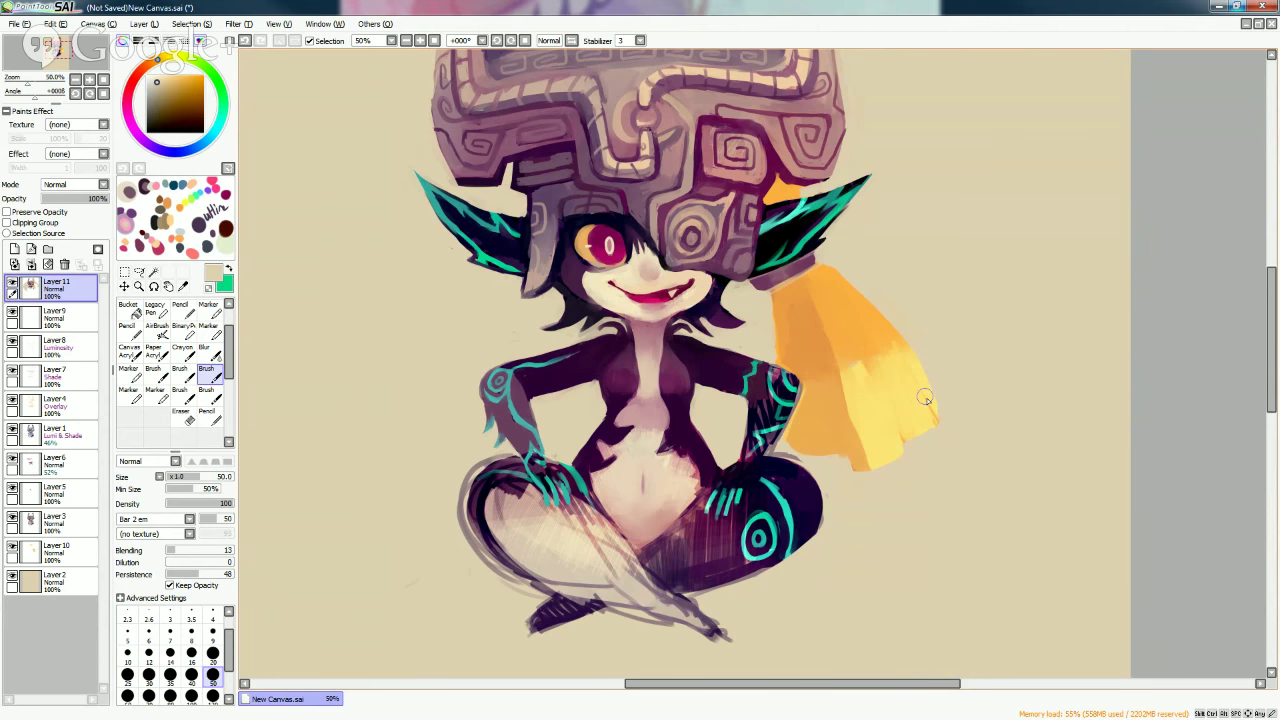
{"action": "left_click", "coordinate": [947, 433], "text": "alt"}
{"action": "left_click", "coordinate": [910, 379], "text": "alt"}
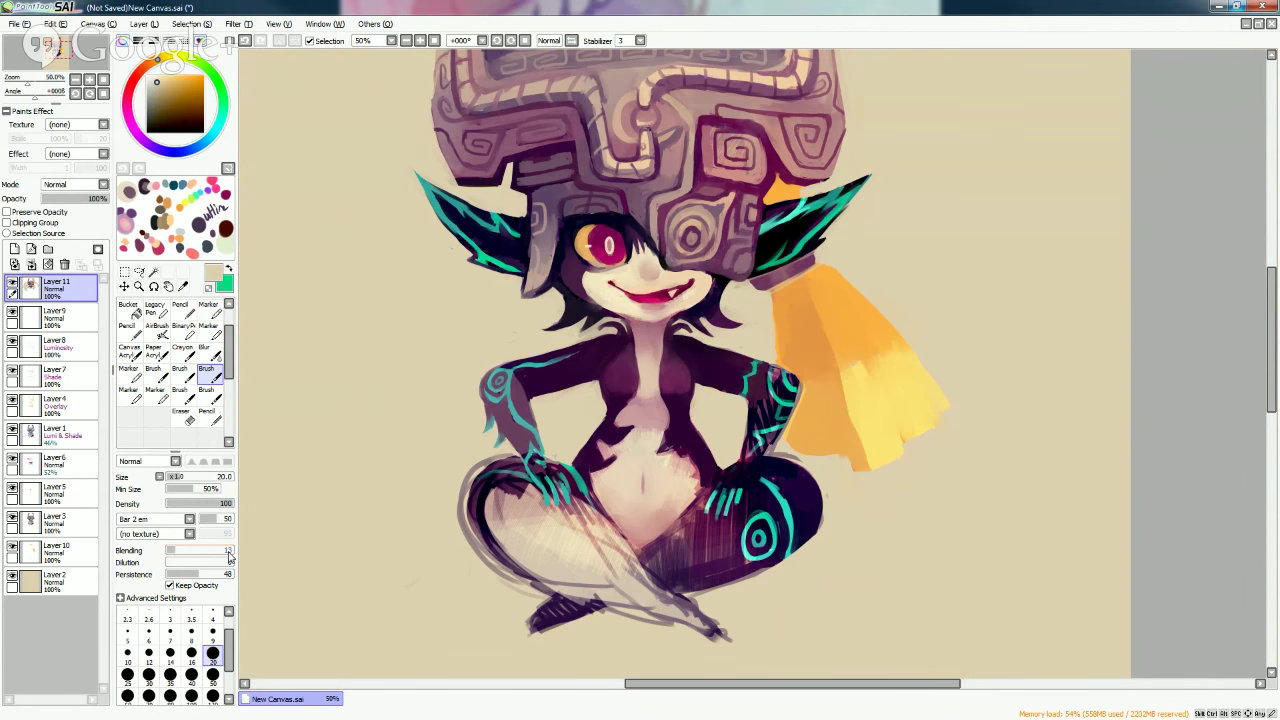
Smooth the imp's pale chest stripe and belly with sampled skin tones at brush sizes 16 and 20.
{"action": "left_click", "coordinate": [212, 632]}
{"action": "left_click", "coordinate": [687, 272], "text": "alt"}
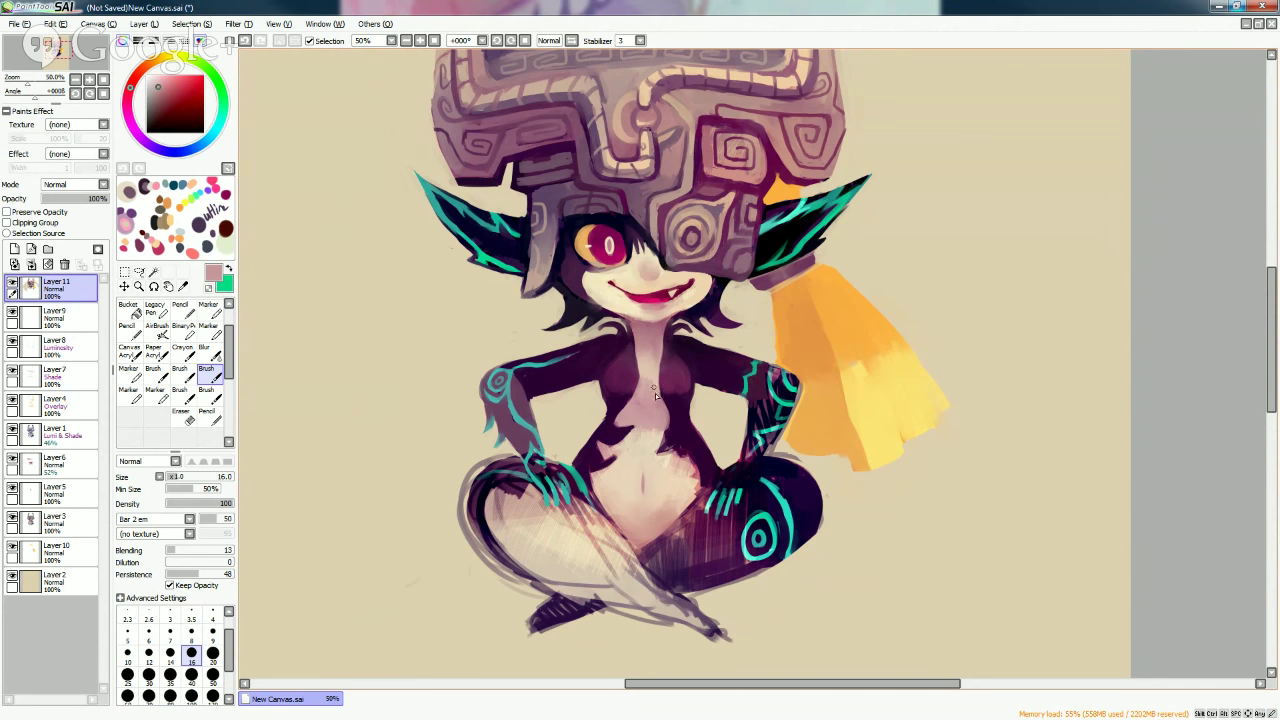
{"action": "left_click", "coordinate": [646, 368], "text": "alt"}
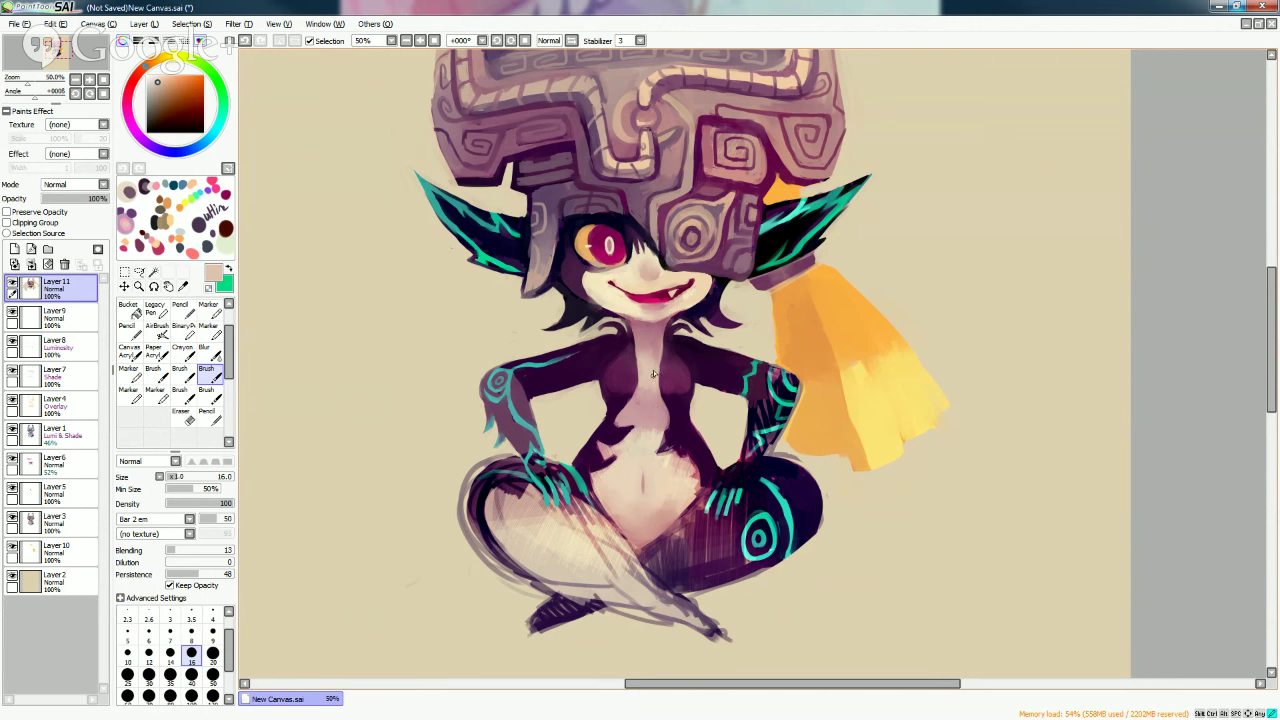
{"action": "key", "text": "bracketright"}
{"action": "left_click", "coordinate": [670, 434], "text": "alt"}
{"action": "left_click", "coordinate": [664, 458], "text": "alt"}
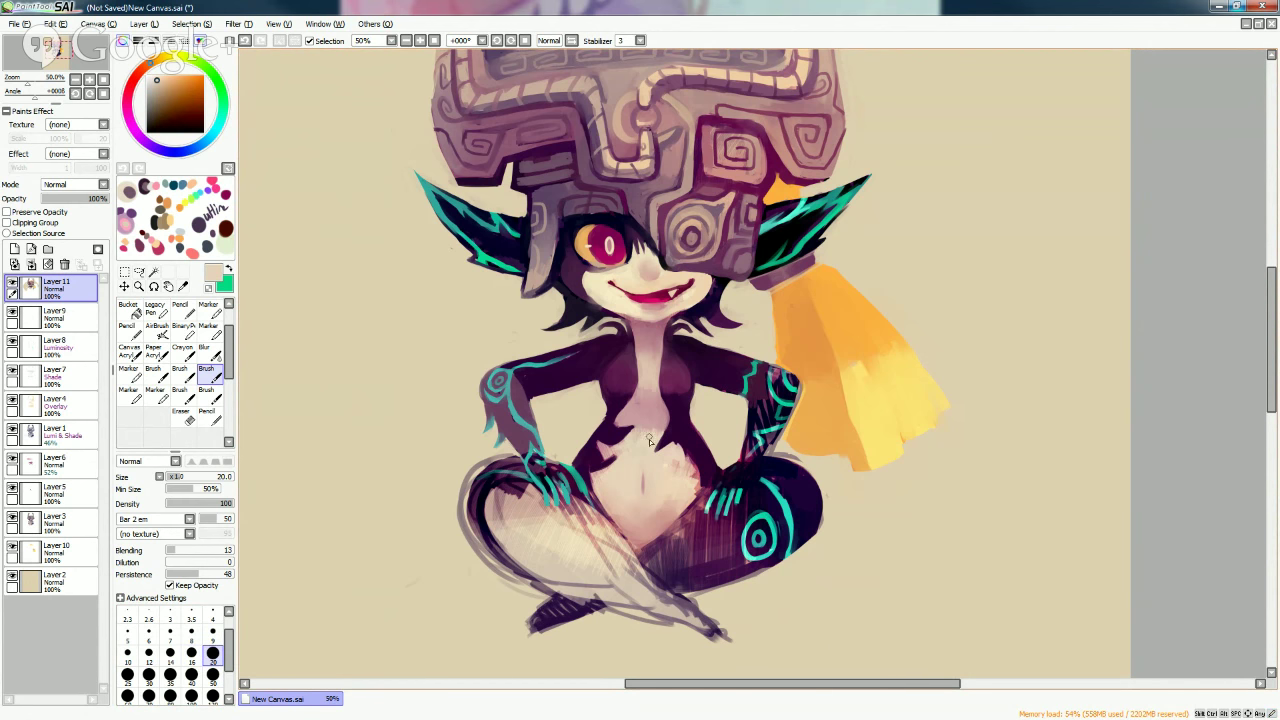
{"action": "left_click", "coordinate": [642, 484], "text": "alt"}
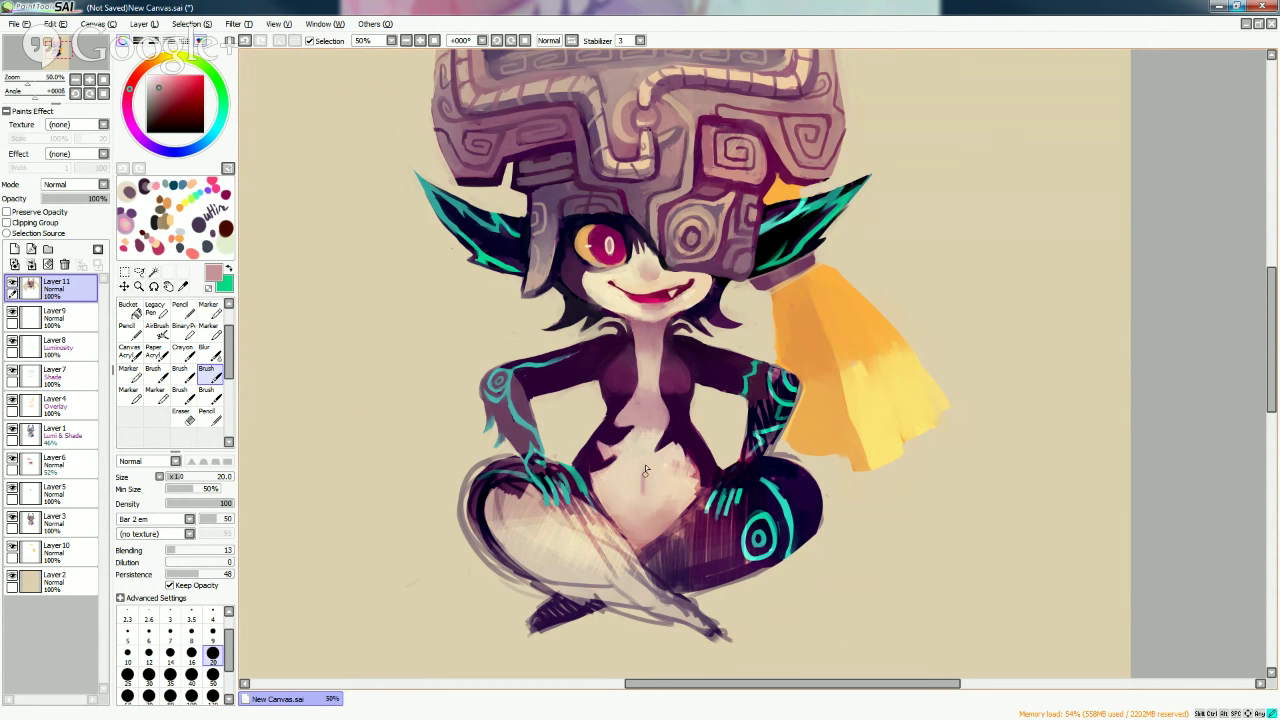
{"action": "left_click", "coordinate": [643, 485], "text": "alt"}
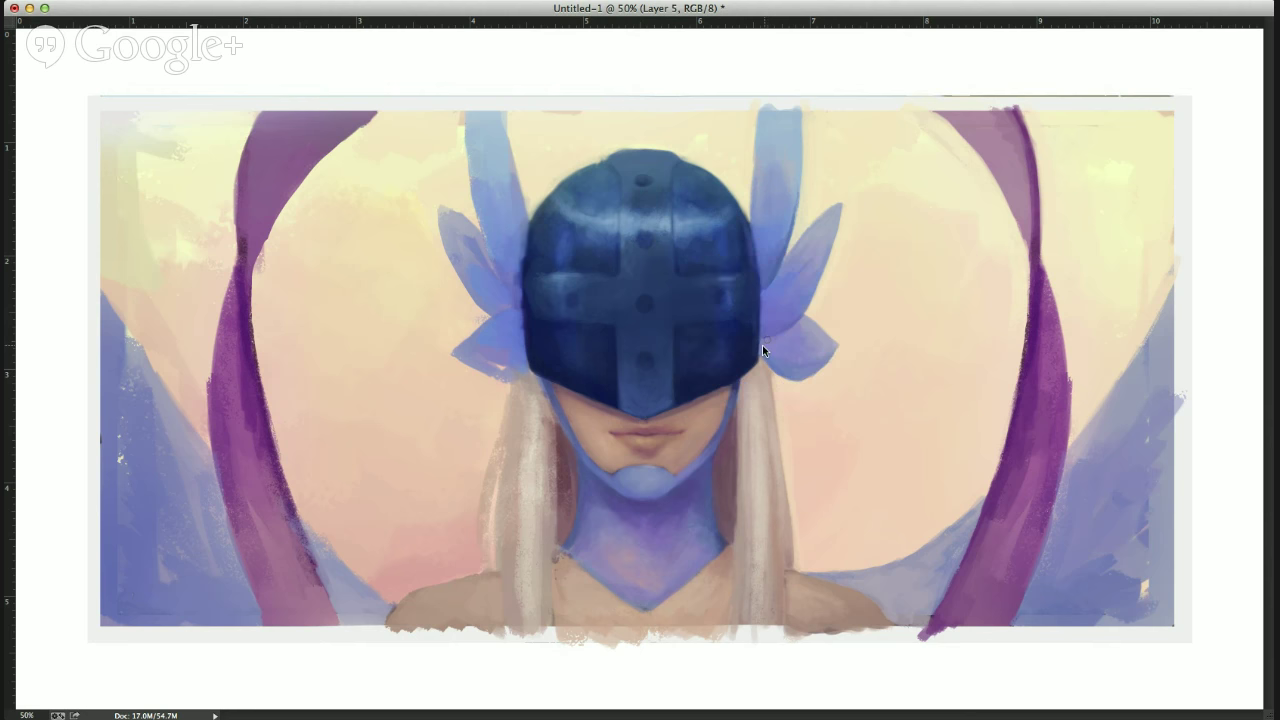
Sample the helmet's lower right edge in Photoshop, then return to SAI and refine the imp's chest sides with sampled dark purple and beige at size 20.
{"action": "left_click", "coordinate": [763, 346], "text": "alt"}
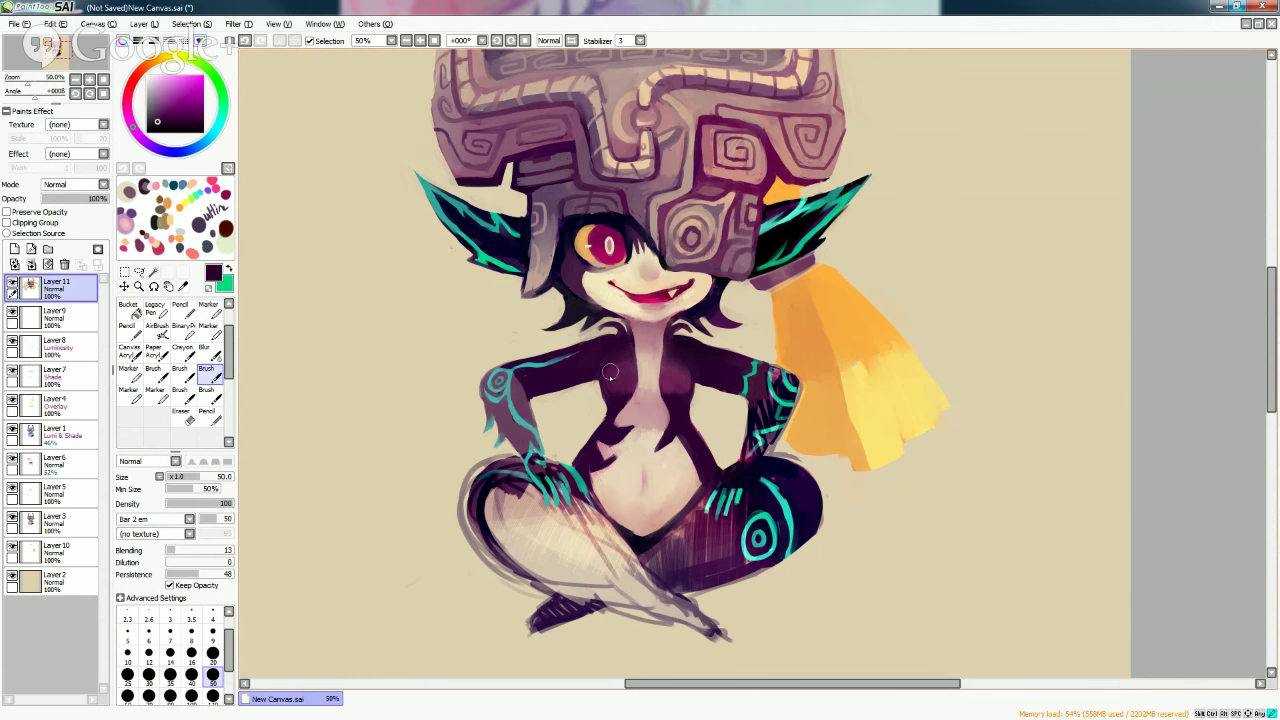
{"action": "left_click", "coordinate": [208, 658]}
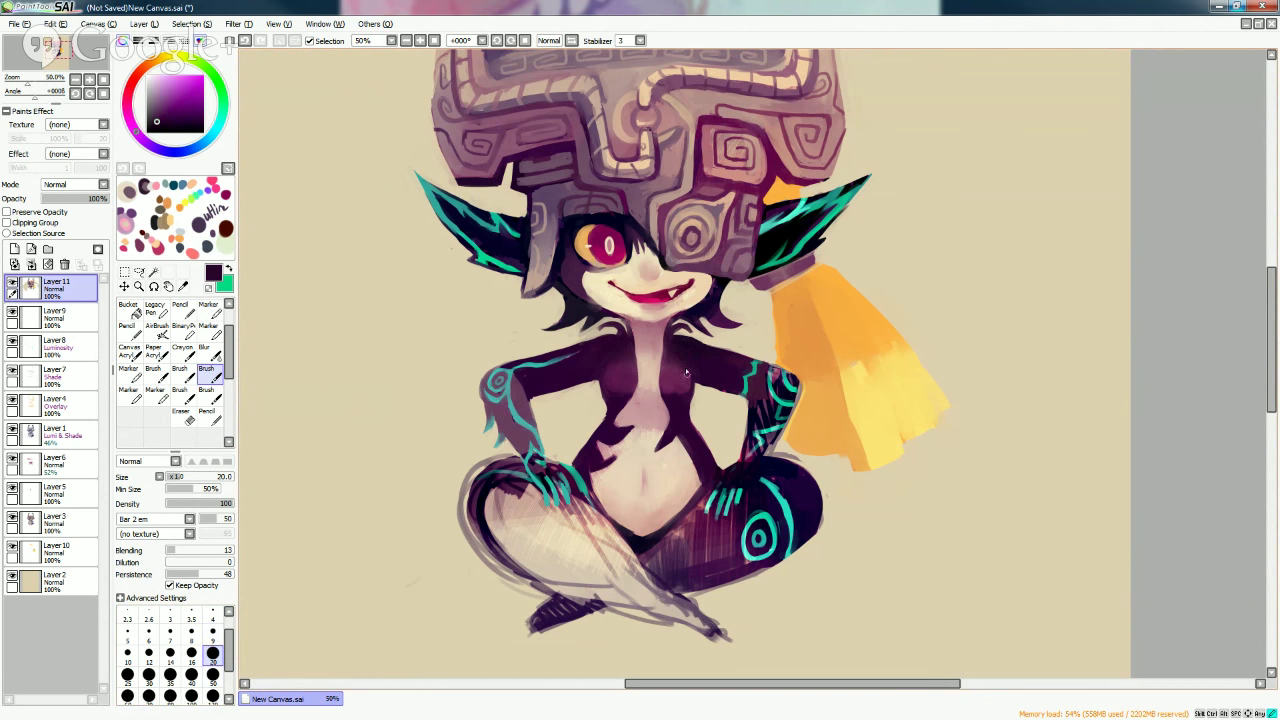
{"action": "left_click", "coordinate": [700, 402], "text": "alt"}
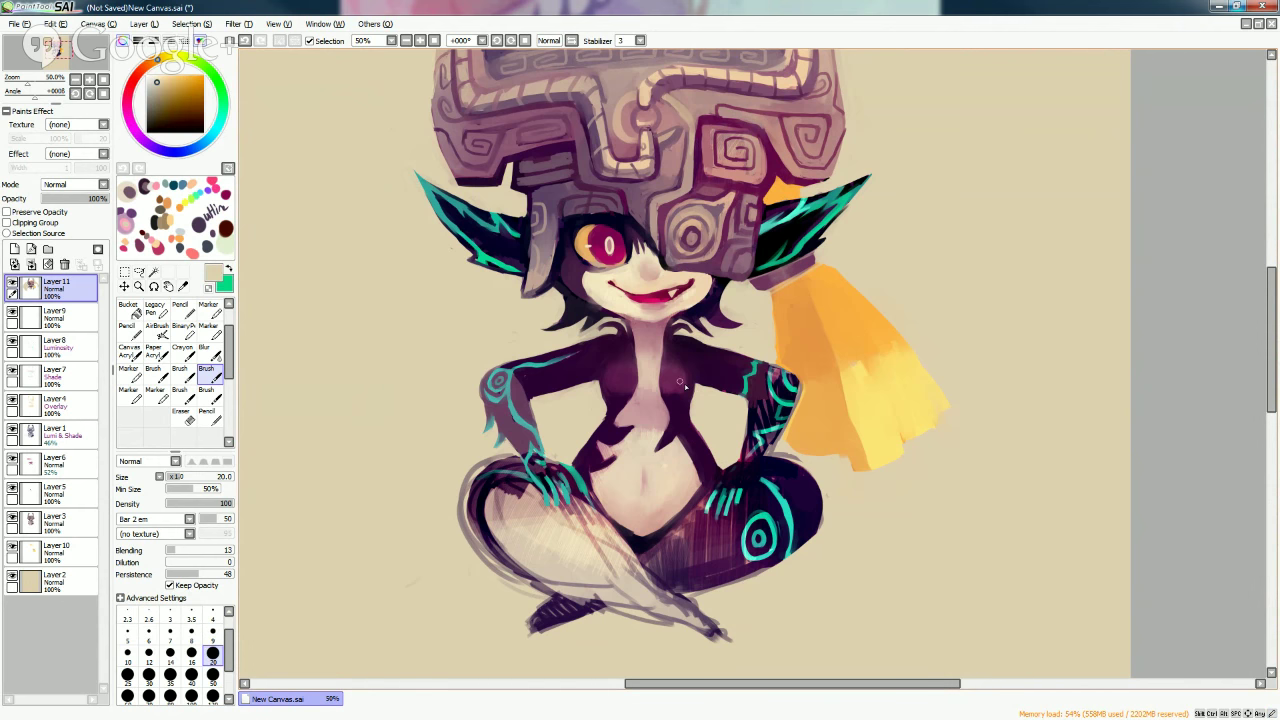
{"action": "left_click", "coordinate": [607, 378], "text": "alt"}
{"action": "left_click", "coordinate": [610, 406], "text": "alt"}
{"action": "left_click", "coordinate": [614, 358], "text": "alt"}
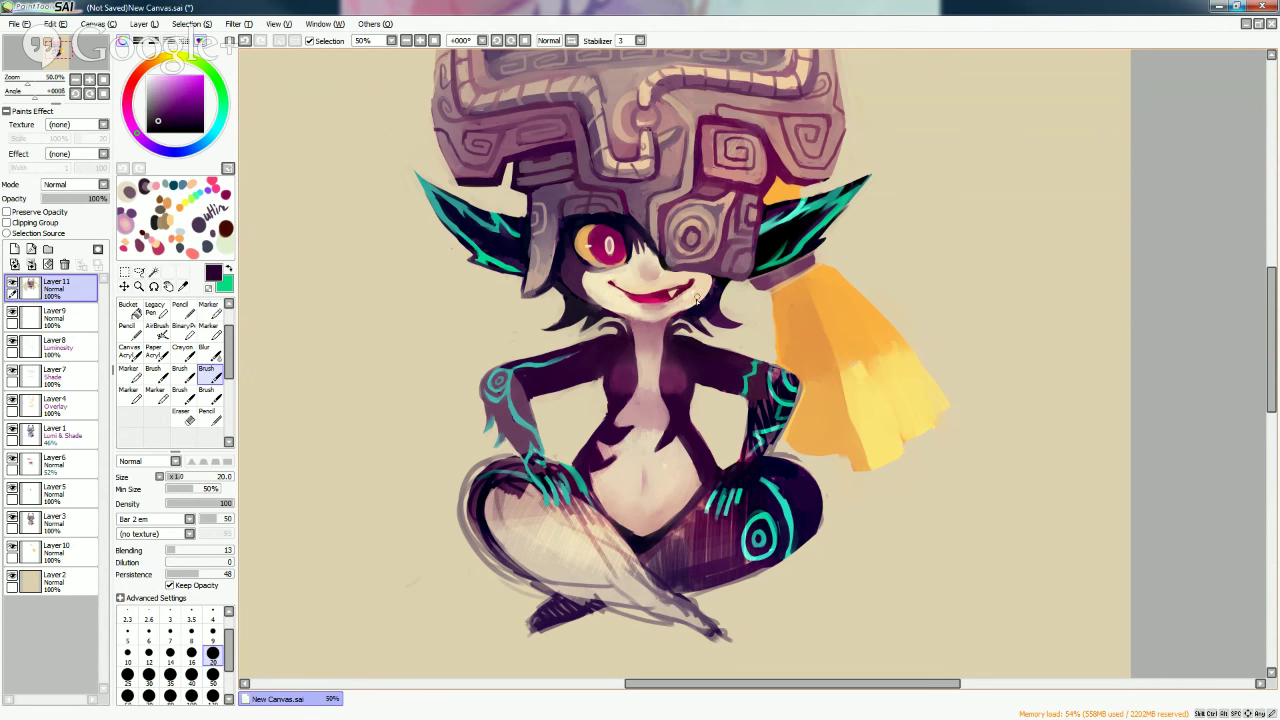
{"action": "left_click", "coordinate": [597, 376], "text": "alt"}
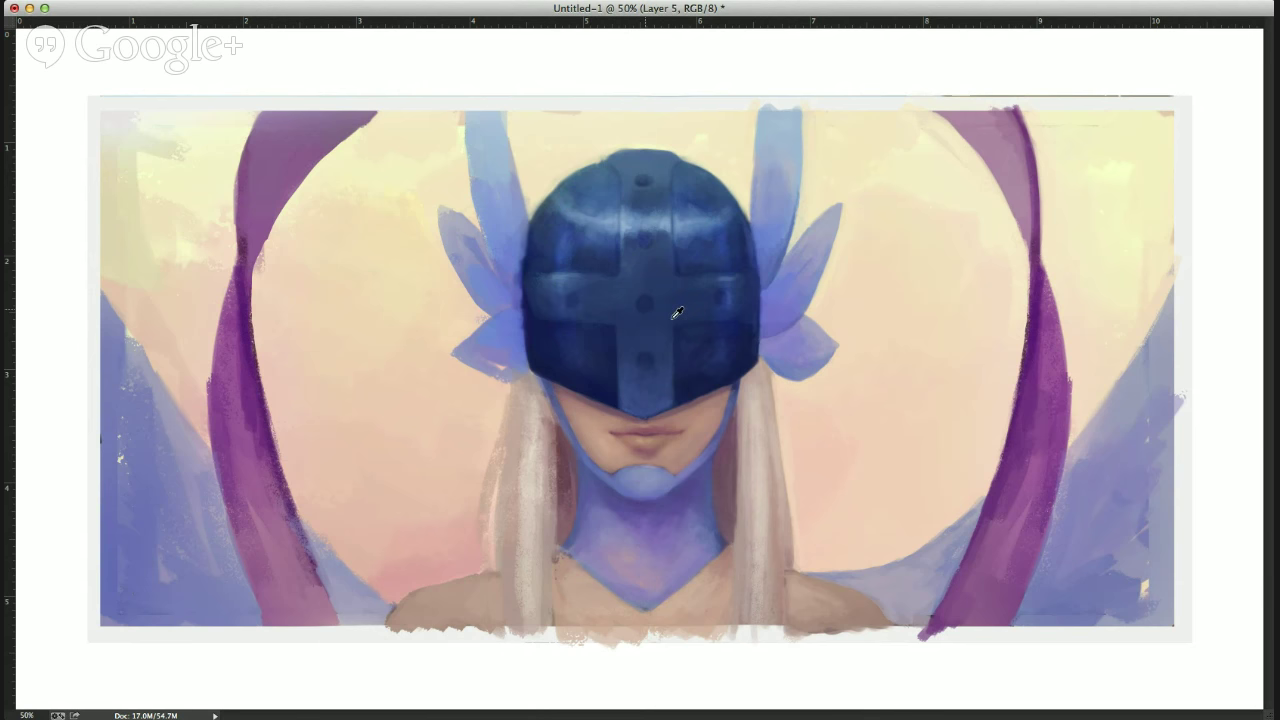
Sample dark blue from the helmet in Photoshop, then return to SAI and refine the imp's mouth and chin with sampled cream at brush size 9.
{"action": "left_click", "coordinate": [743, 347], "text": "alt"}
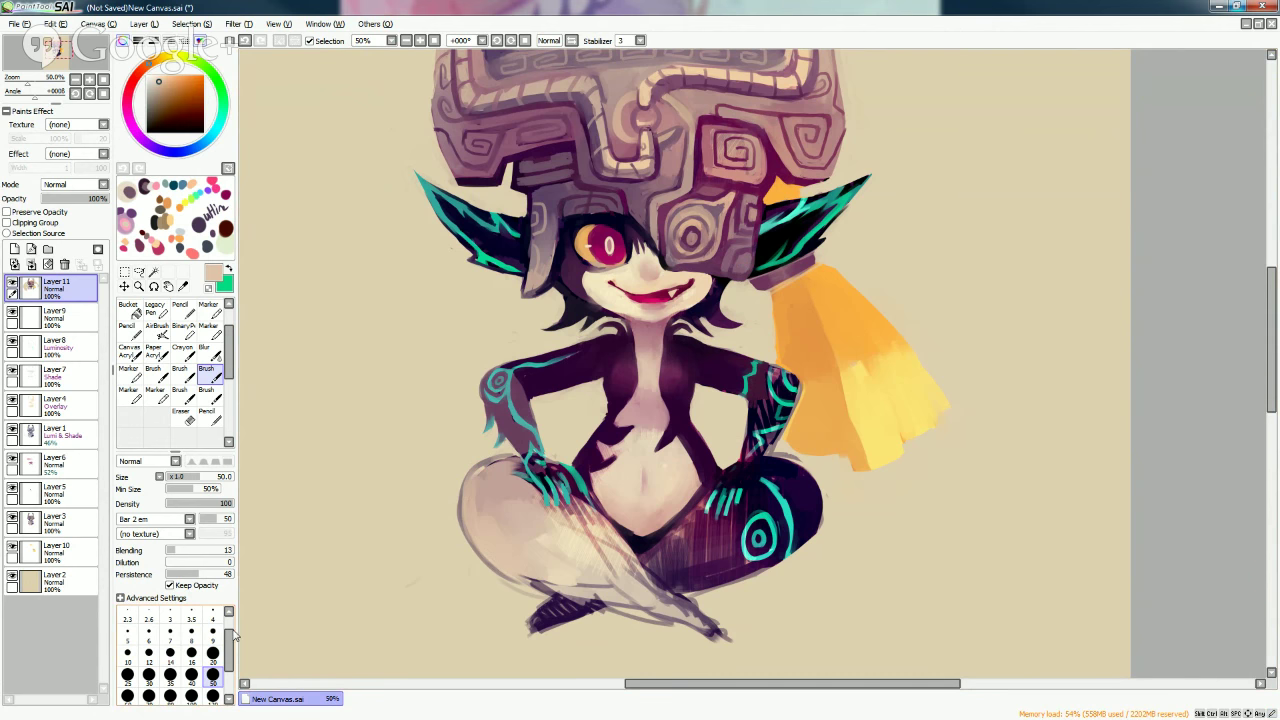
{"action": "left_click", "coordinate": [212, 632]}
{"action": "left_click", "coordinate": [630, 312], "text": "alt"}
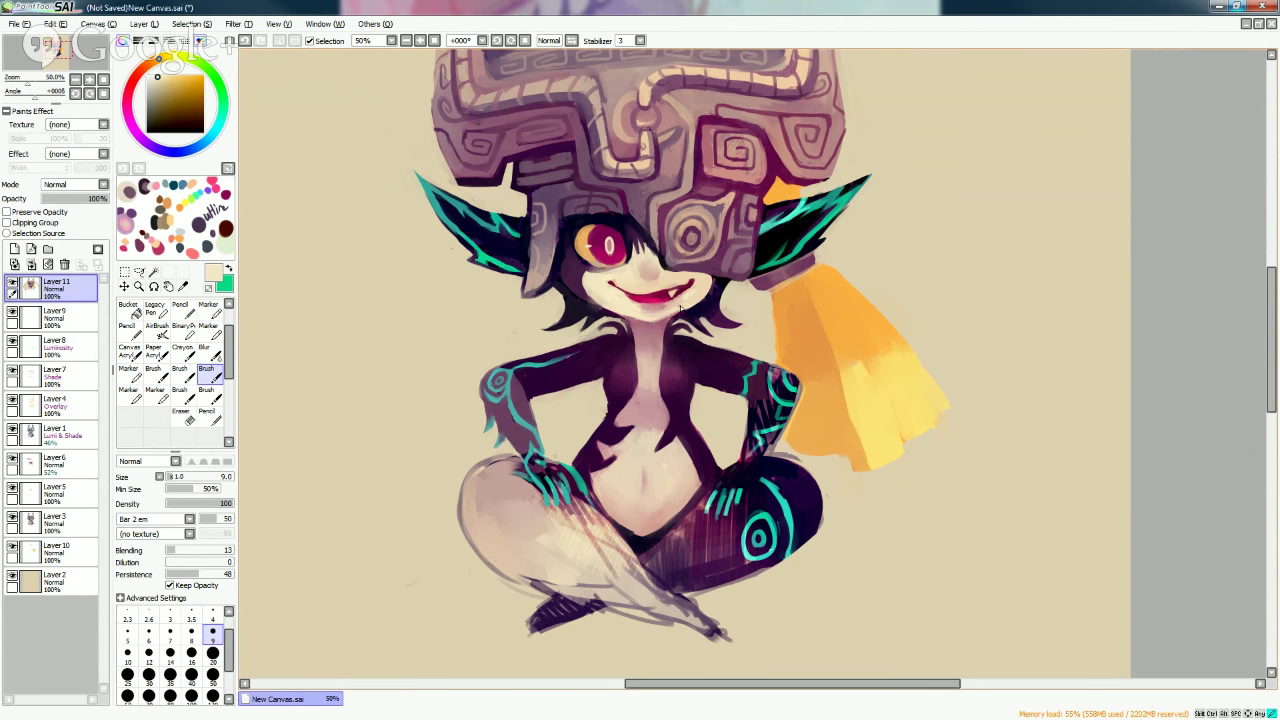
{"action": "left_click", "coordinate": [690, 300], "text": "alt"}
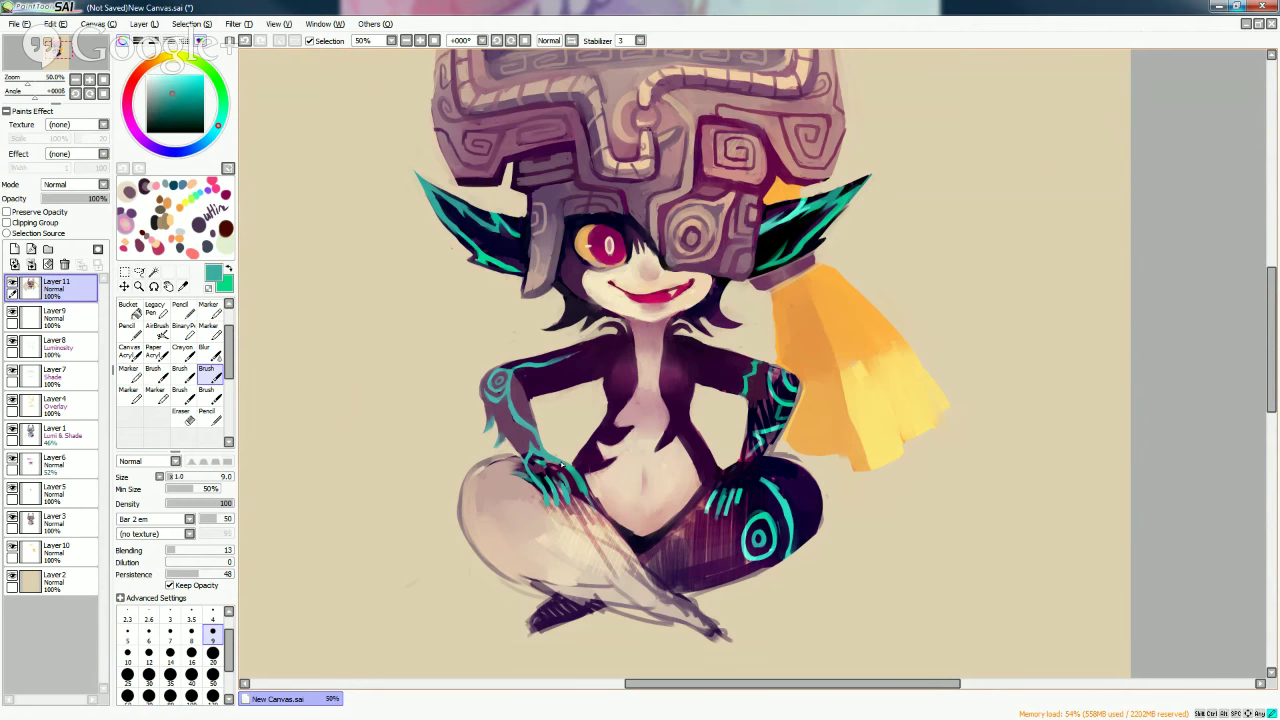
Repaint the imp's right hand with sampled teal and beige, and clean up the thigh around its fingers with pale skin tones.
{"action": "left_click", "coordinate": [565, 462], "text": "alt"}
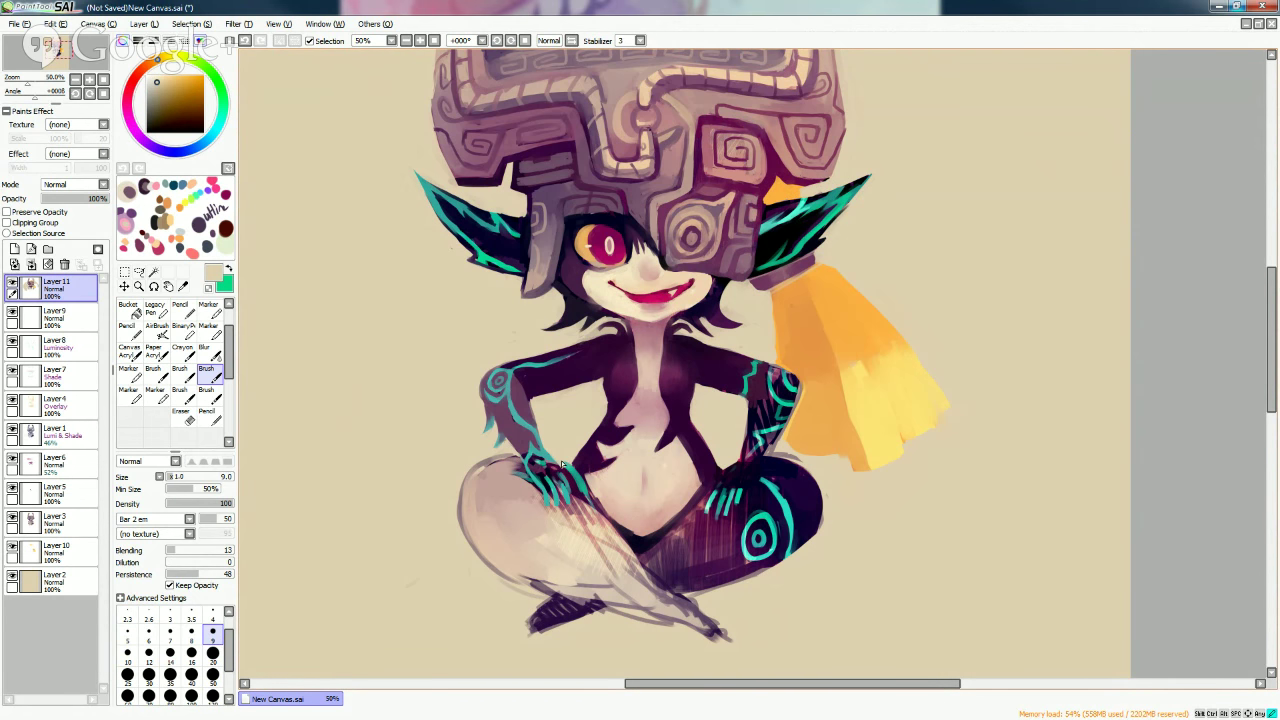
{"action": "left_click", "coordinate": [567, 466], "text": "alt"}
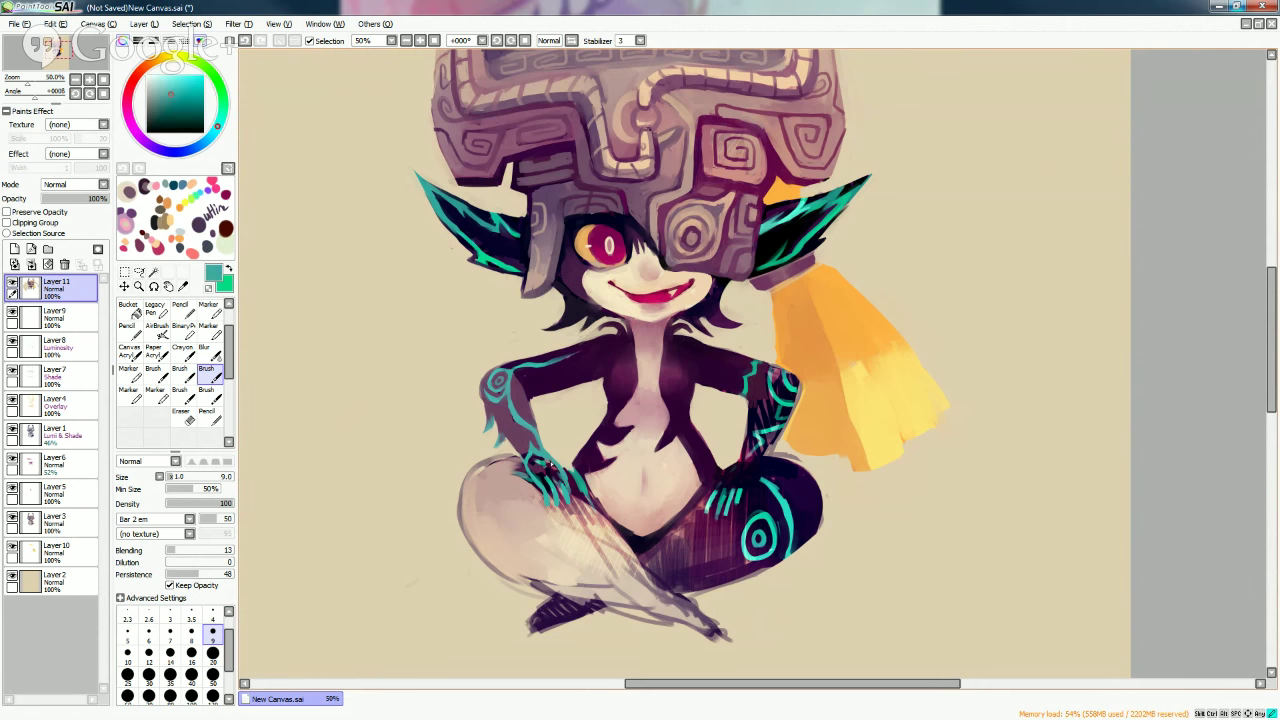
{"action": "left_click", "coordinate": [562, 467], "text": "alt"}
{"action": "left_click", "coordinate": [574, 473], "text": "alt"}
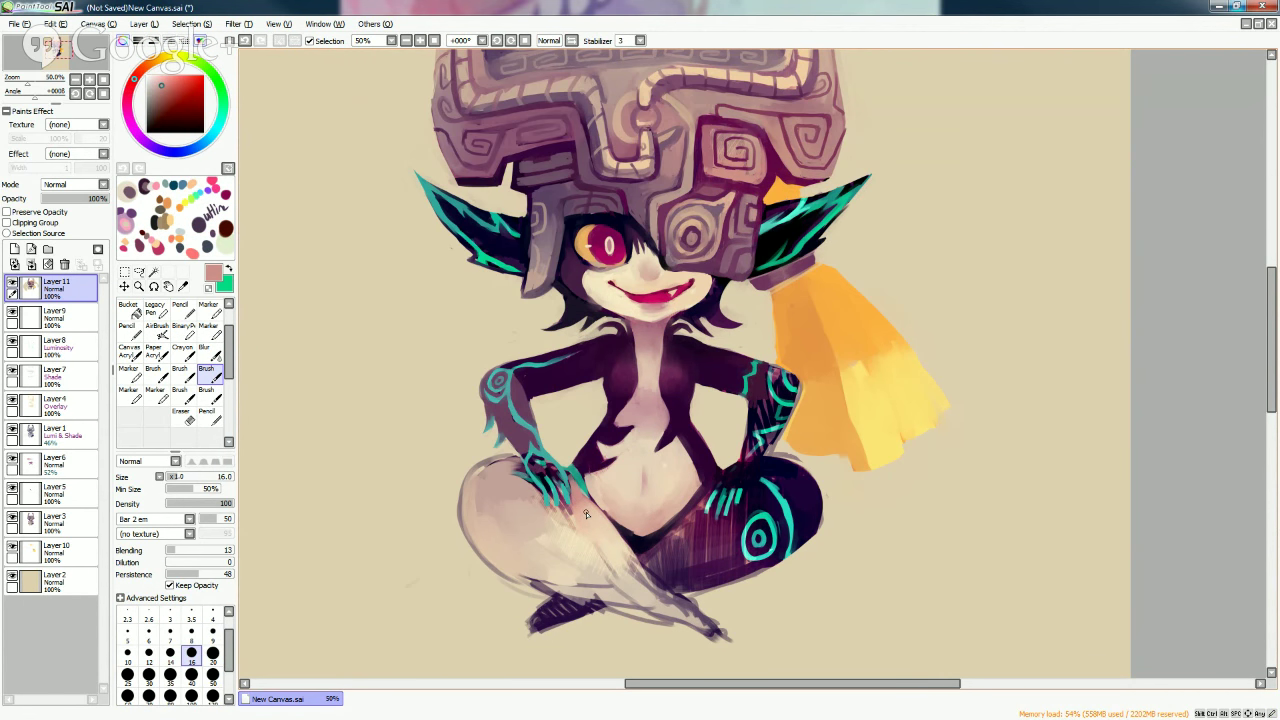
{"action": "left_click", "coordinate": [512, 495], "text": "alt"}
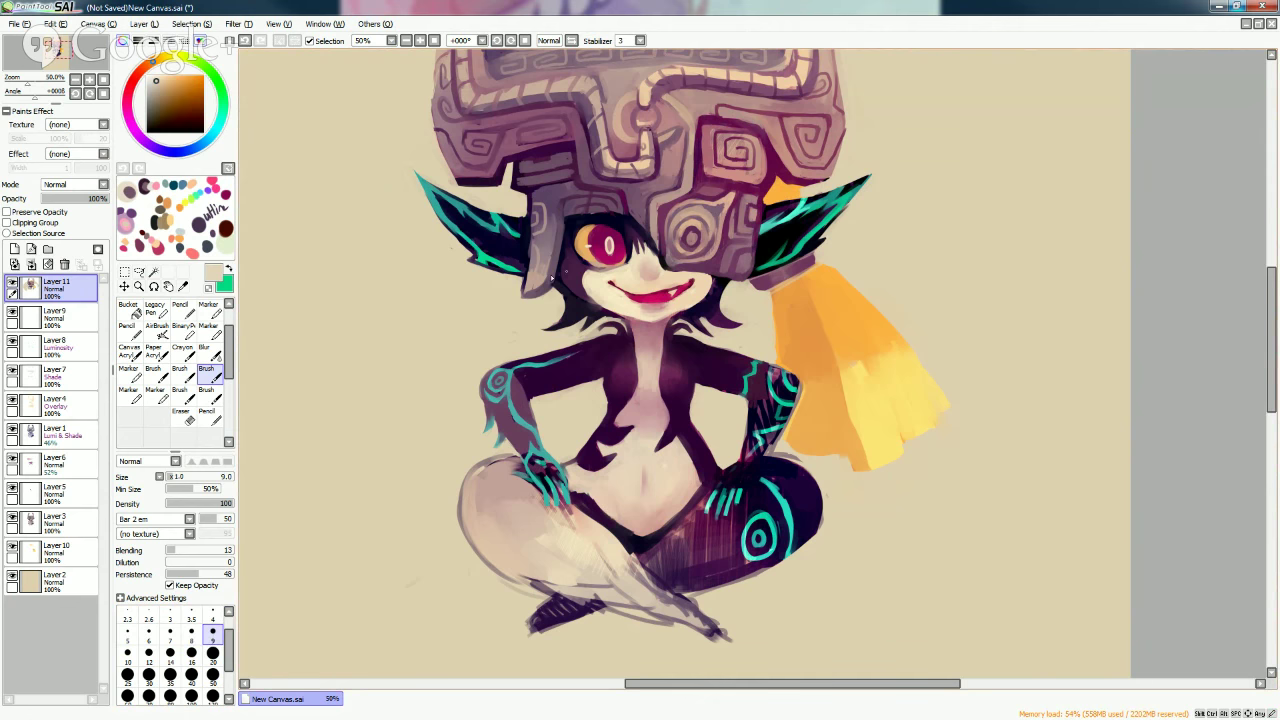
Refine the tufts beside the neck and the right forearm's edge and markings with sampled dark purple, mauve, teal and background beige at brush size 9.
{"action": "left_click", "coordinate": [604, 330], "text": "alt"}
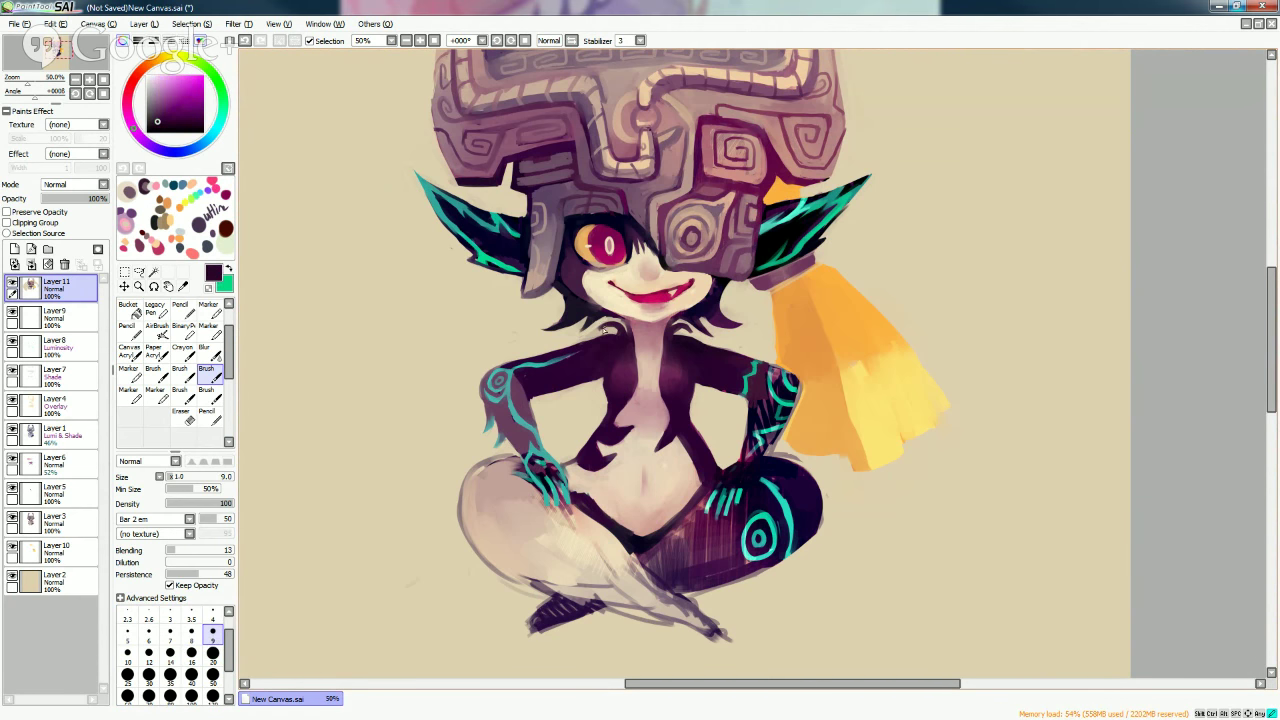
{"action": "left_click", "coordinate": [605, 331], "text": "alt"}
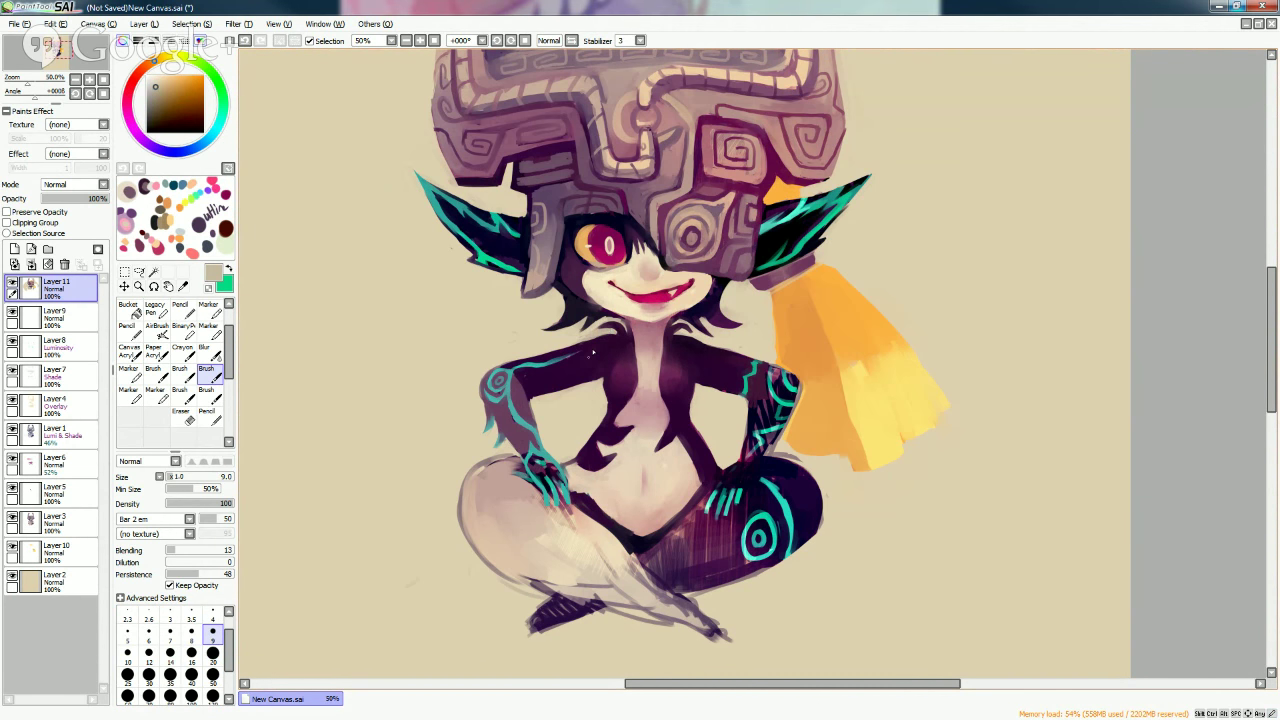
{"action": "left_click", "coordinate": [542, 471], "text": "alt"}
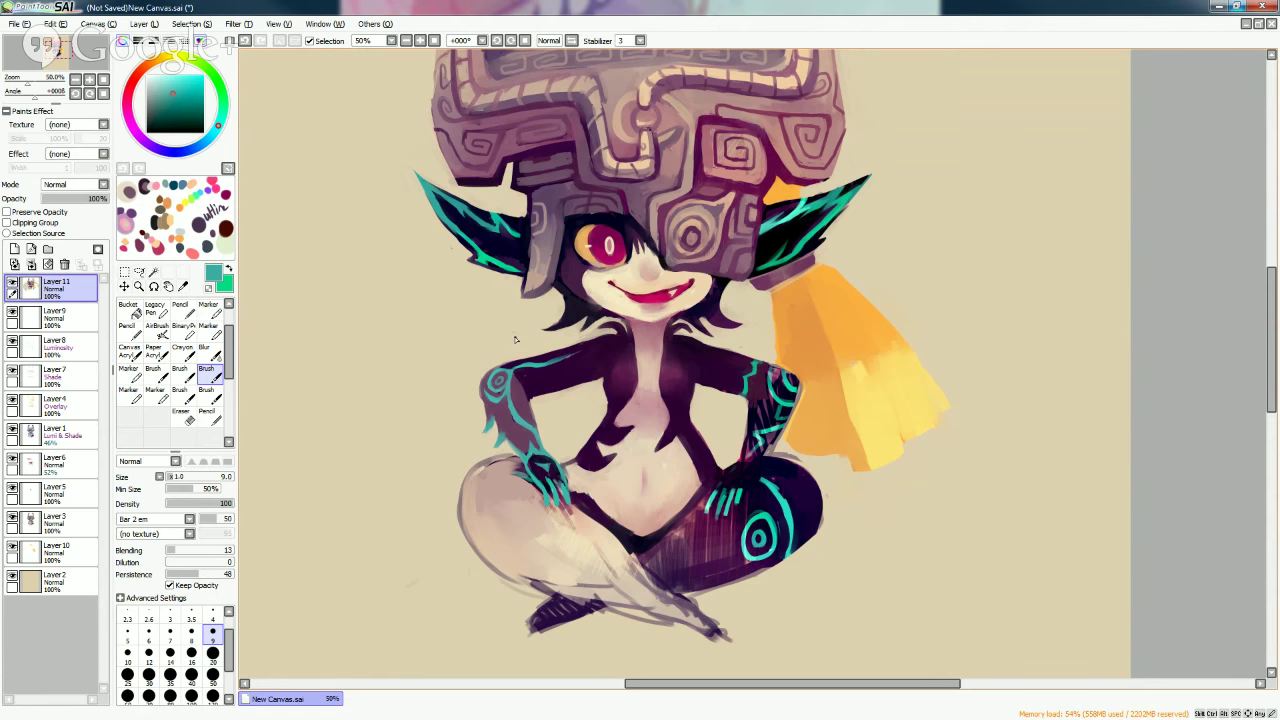
{"action": "left_click", "coordinate": [535, 410], "text": "alt"}
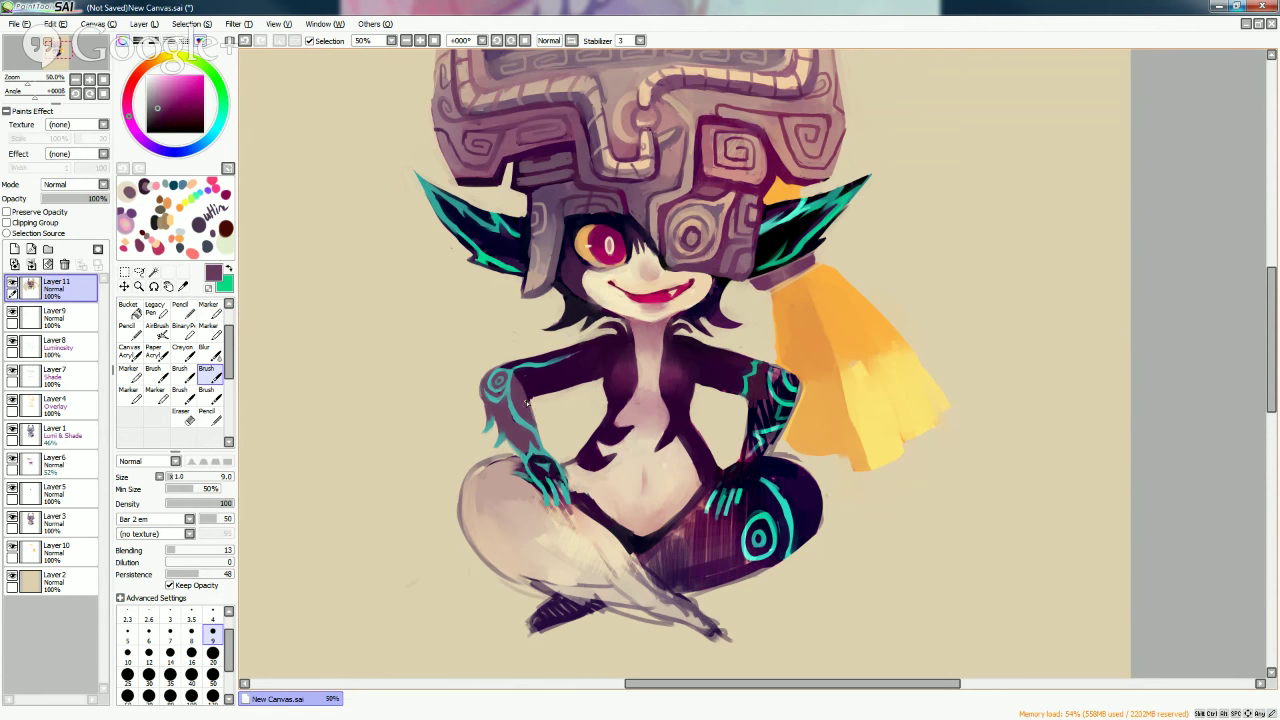
{"action": "left_click", "coordinate": [546, 418], "text": "alt"}
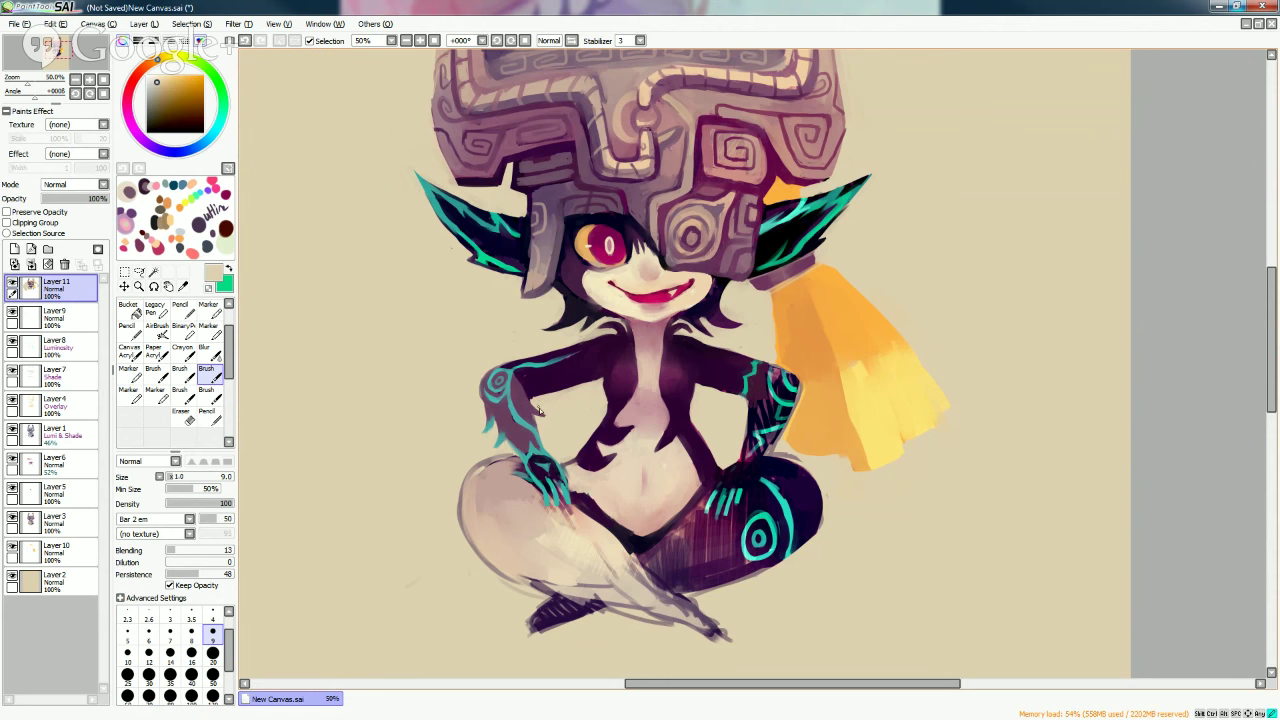
{"action": "left_click", "coordinate": [536, 434], "text": "alt"}
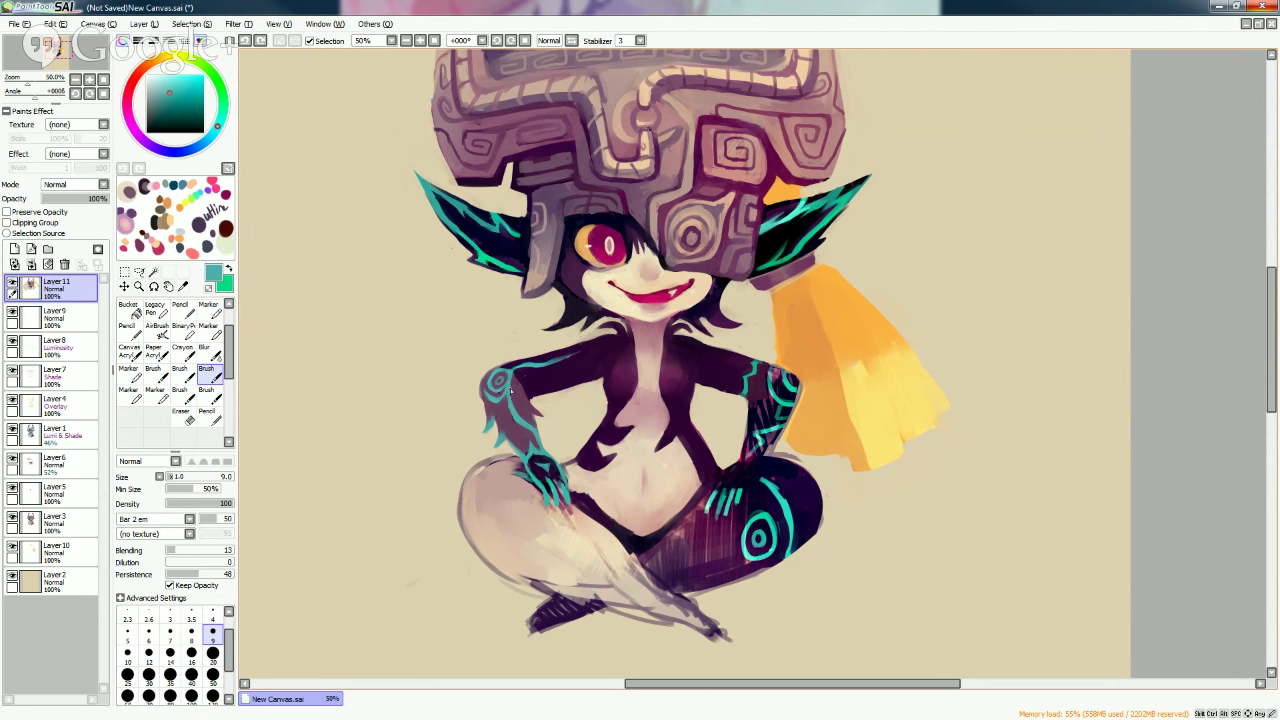
Define the fingers of the imp's right hand with sampled teal and dark strokes.
{"action": "left_click", "coordinate": [557, 480], "text": "alt"}
{"action": "left_click_drag", "start_coordinate": [555, 468], "coordinate": [576, 503]}
{"action": "left_click", "coordinate": [565, 478], "text": "alt"}
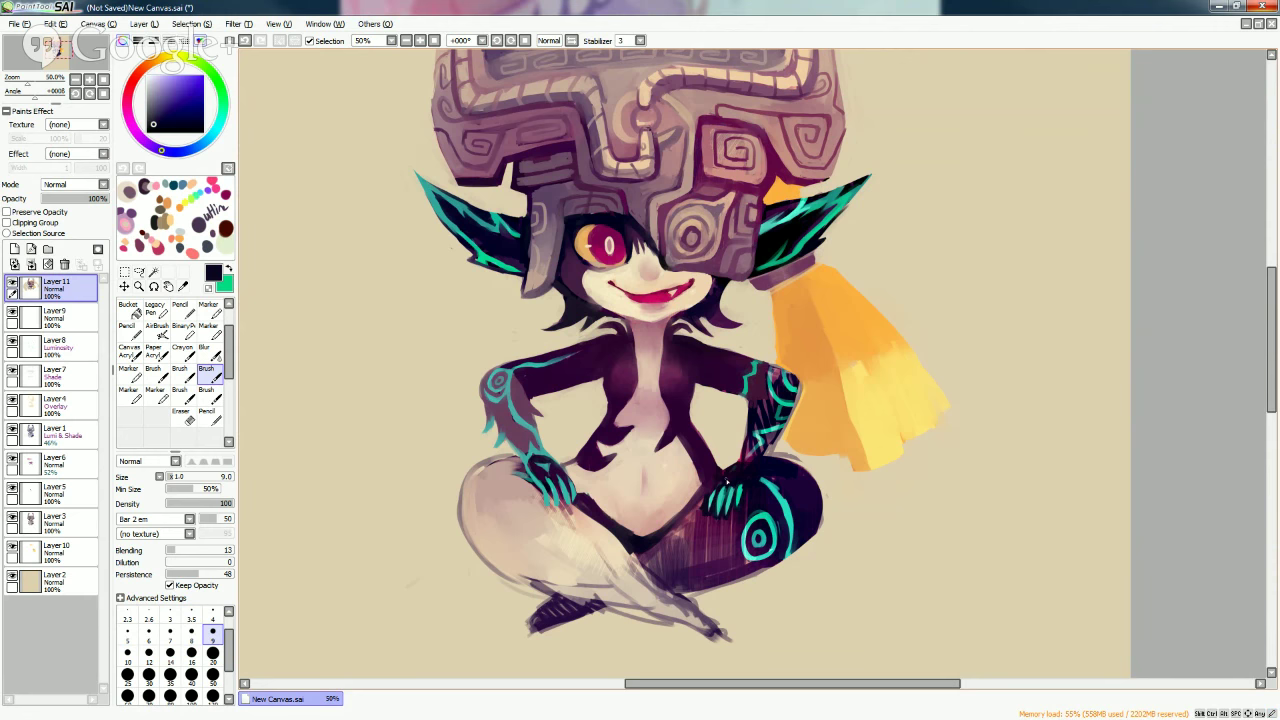
Sharpen the fingers of the imp's left hand by alternating sampled teal and near-black purple.
{"action": "left_click", "coordinate": [726, 492], "text": "alt"}
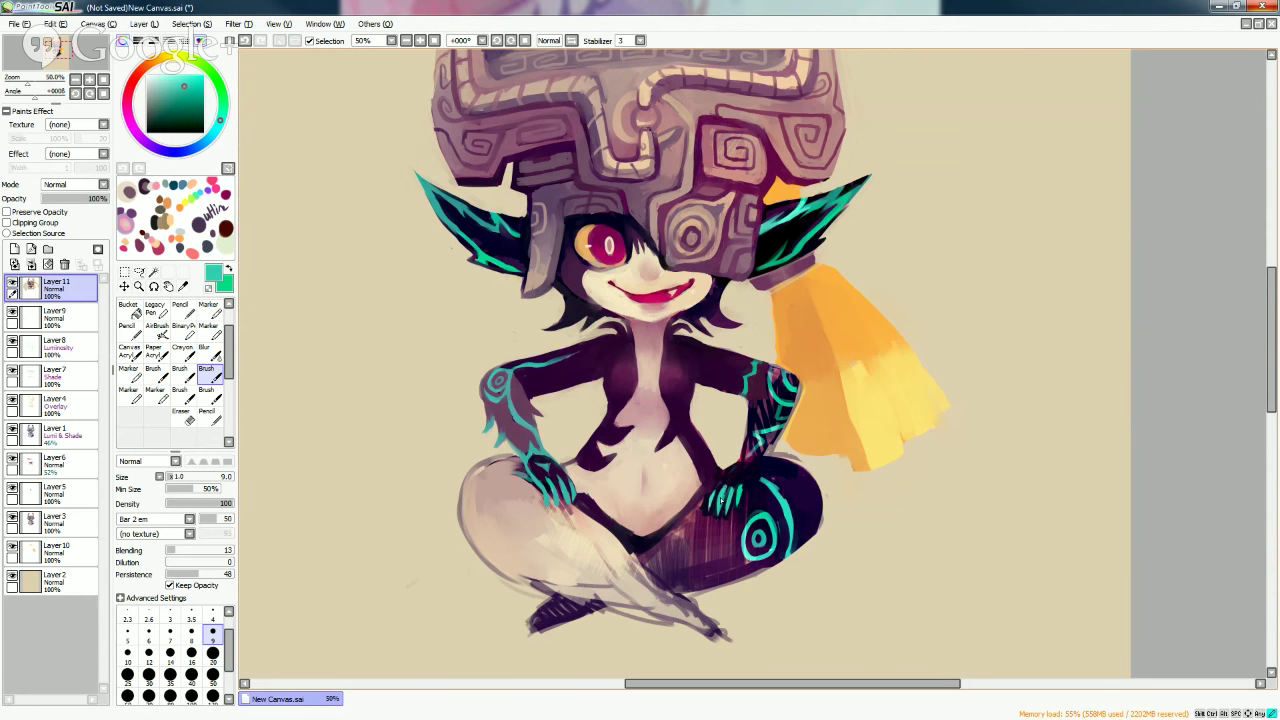
{"action": "left_click", "coordinate": [727, 487], "text": "alt"}
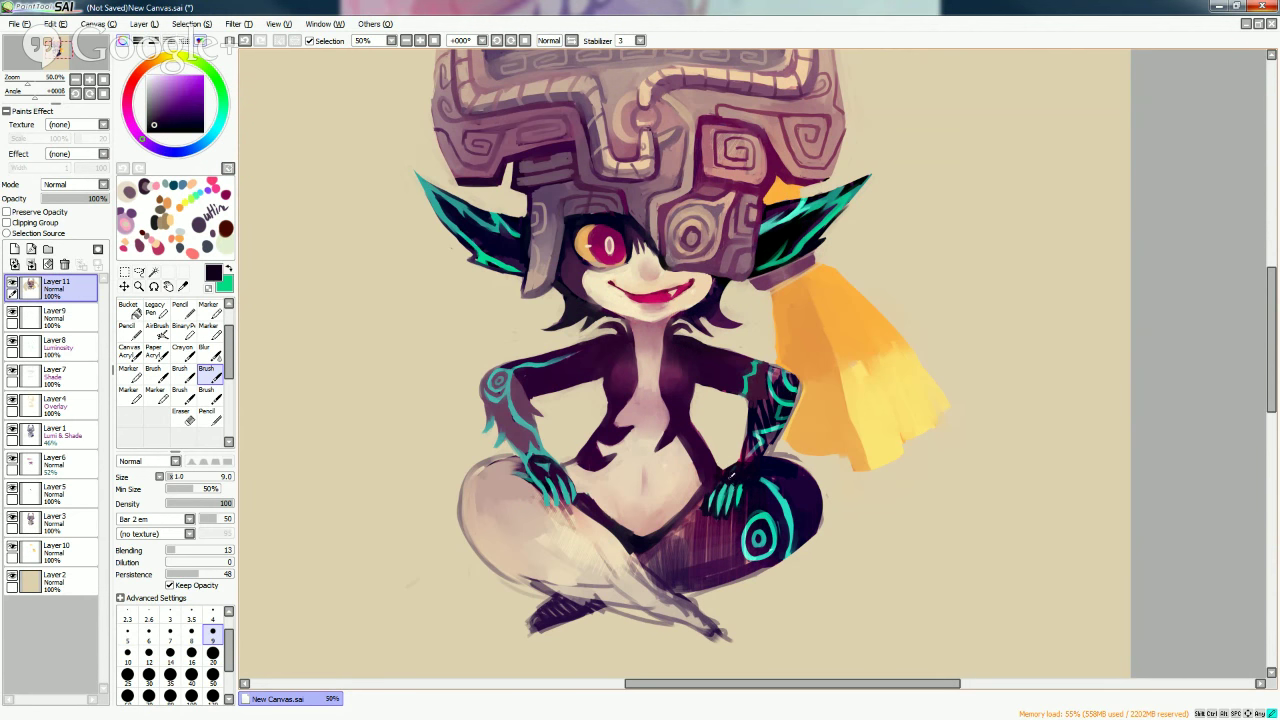
{"action": "left_click", "coordinate": [718, 496], "text": "alt"}
{"action": "left_click", "coordinate": [722, 490], "text": "alt"}
{"action": "left_click", "coordinate": [715, 500], "text": "alt"}
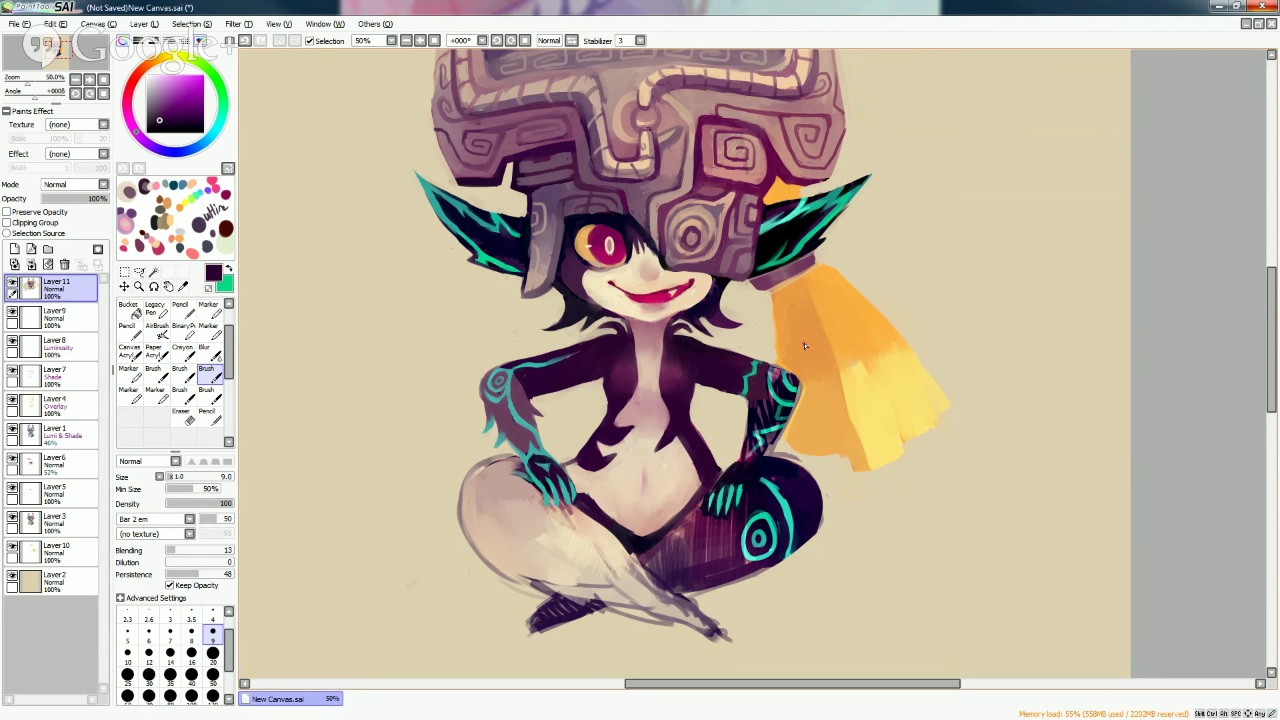
Paint over the hatching on the imp's left forearm and wrist with mauve sampled from the right arm at brush size 20.
{"action": "left_click", "coordinate": [212, 674]}
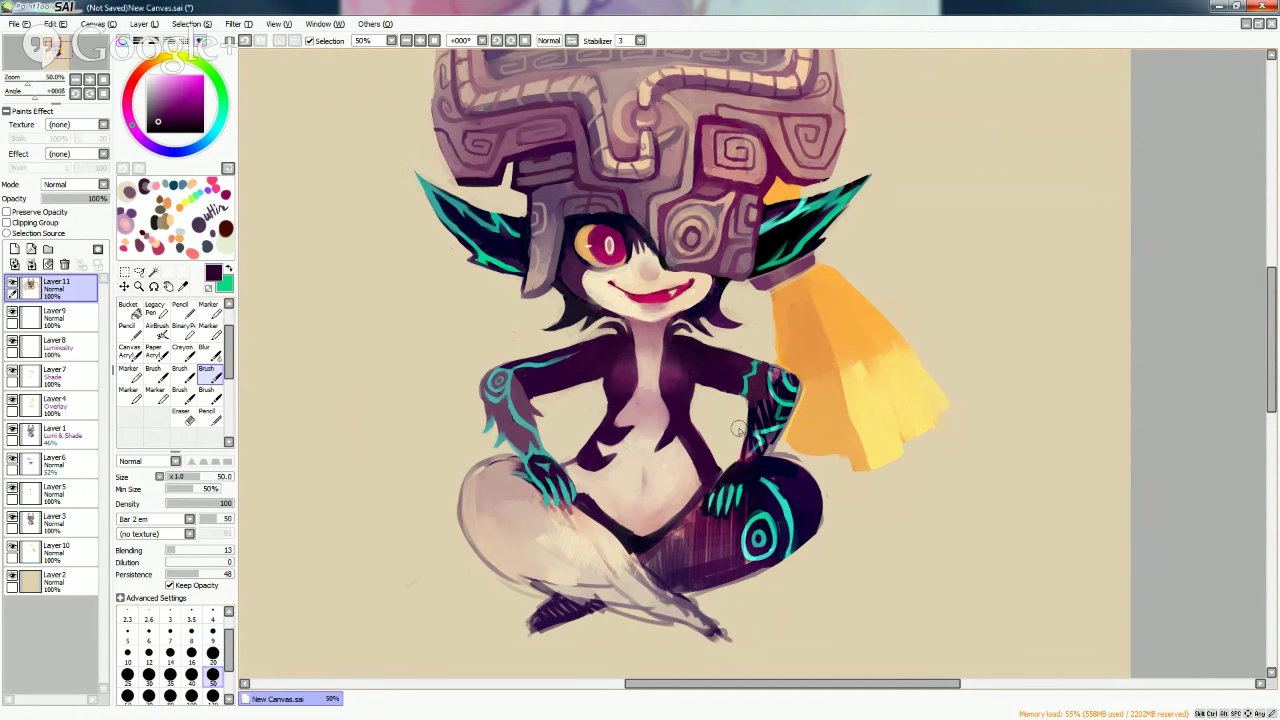
{"action": "key", "text": "bracketleft"}
{"action": "key", "text": "bracketleft"}
{"action": "key", "text": "bracketleft"}
{"action": "key", "text": "bracketleft"}
{"action": "key", "text": "bracketleft"}
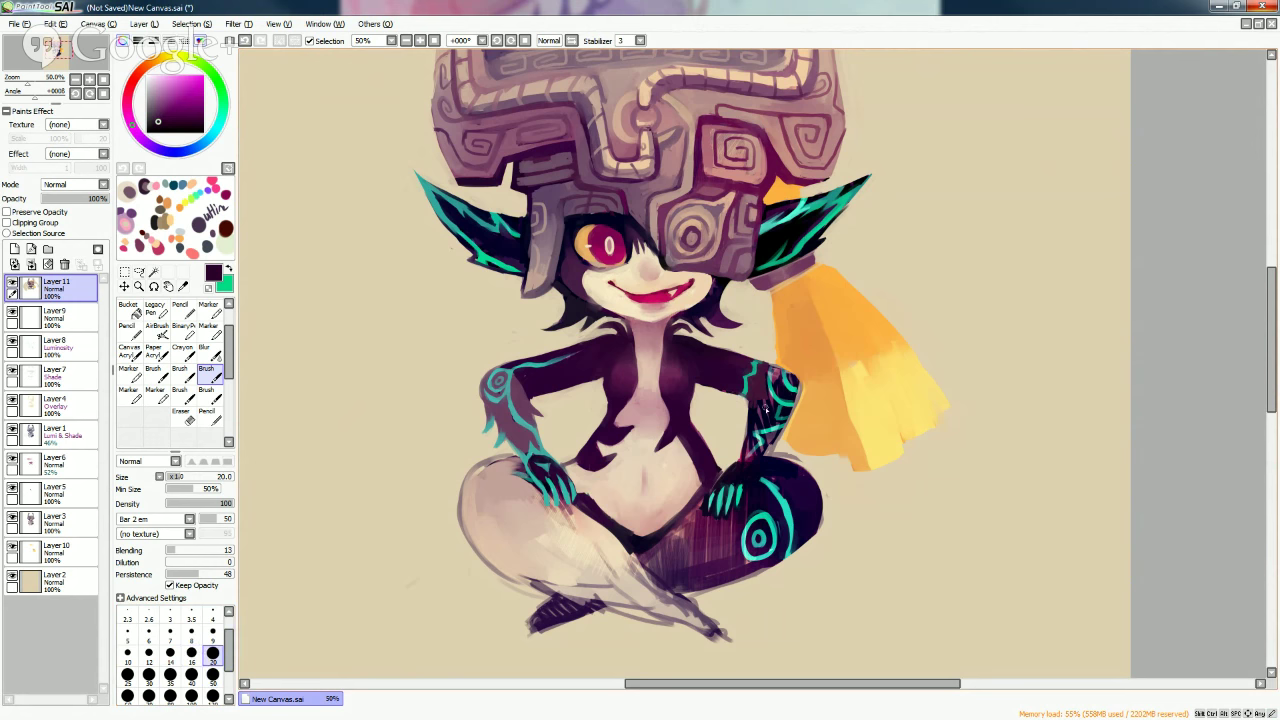
{"action": "left_click", "coordinate": [525, 383], "text": "alt"}
{"action": "left_click", "coordinate": [760, 406], "text": "alt"}
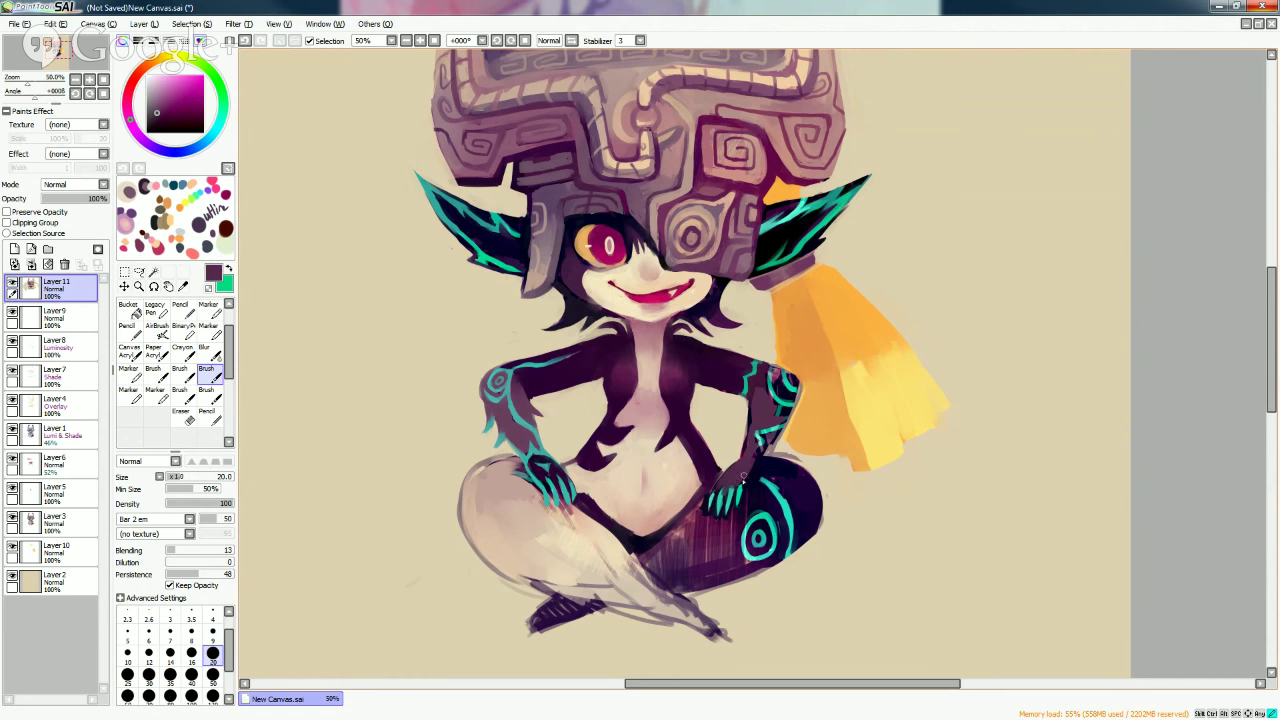
Refine the fingers of the imp's left hand with sampled teal and mauve, reducing the brush size to 9.
{"action": "left_click", "coordinate": [722, 496], "text": "alt"}
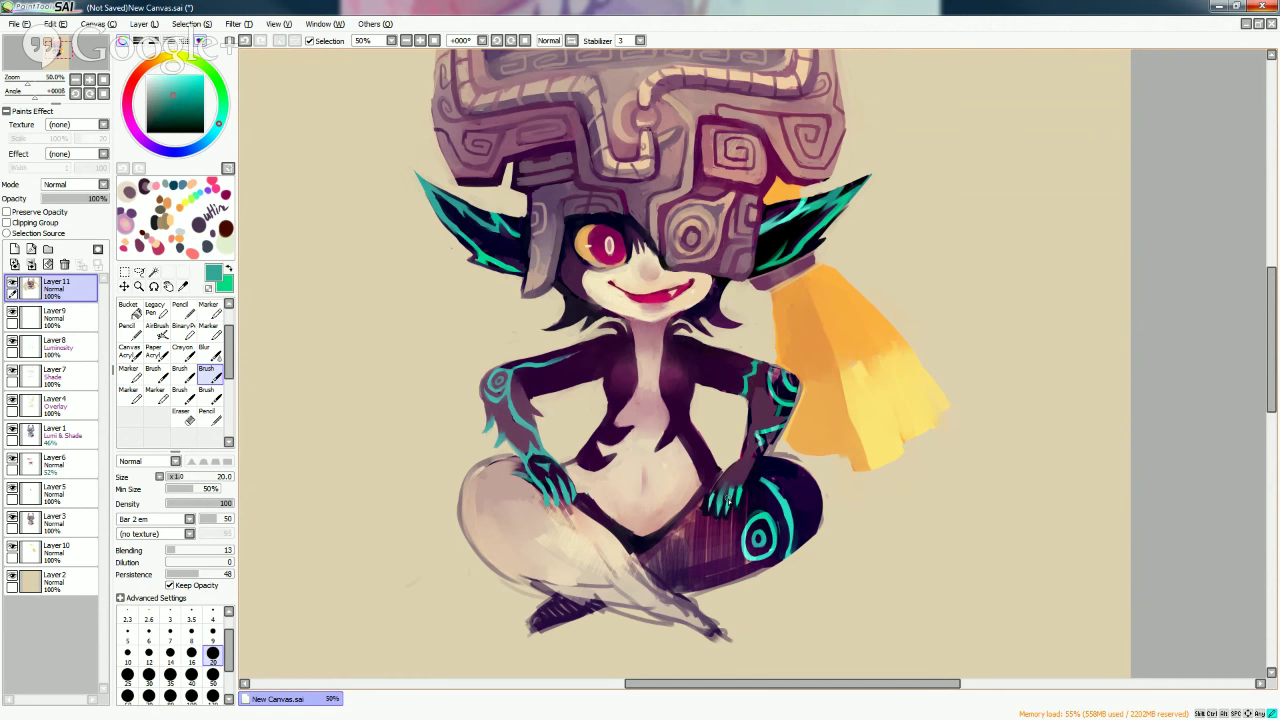
{"action": "left_click", "coordinate": [729, 497], "text": "alt"}
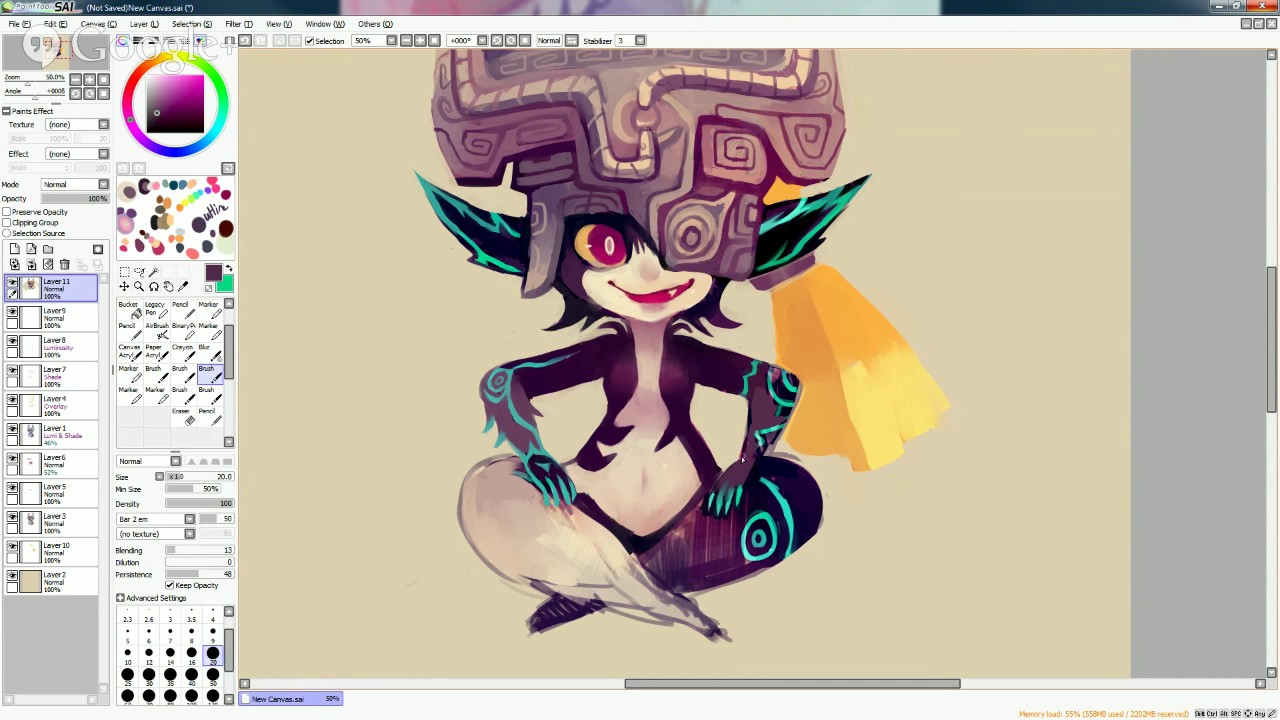
{"action": "left_click", "coordinate": [730, 497], "text": "alt"}
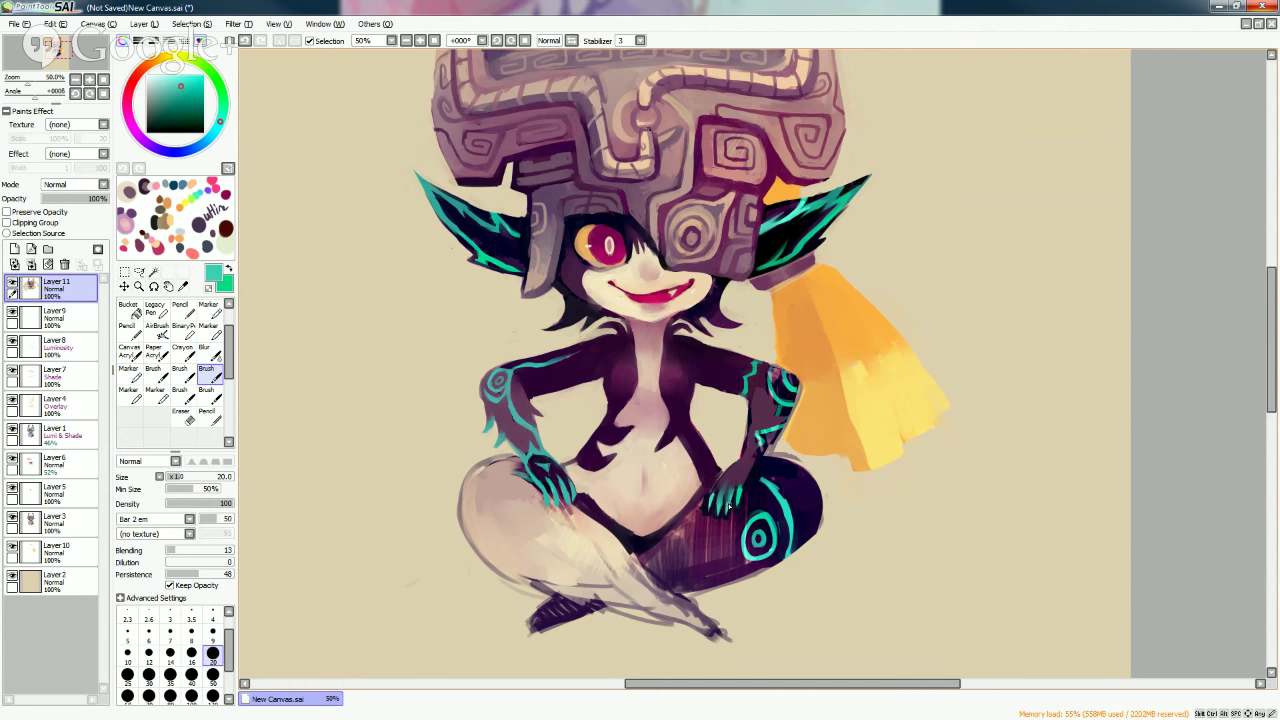
{"action": "left_click", "coordinate": [212, 633]}
{"action": "left_click", "coordinate": [736, 496], "text": "alt"}
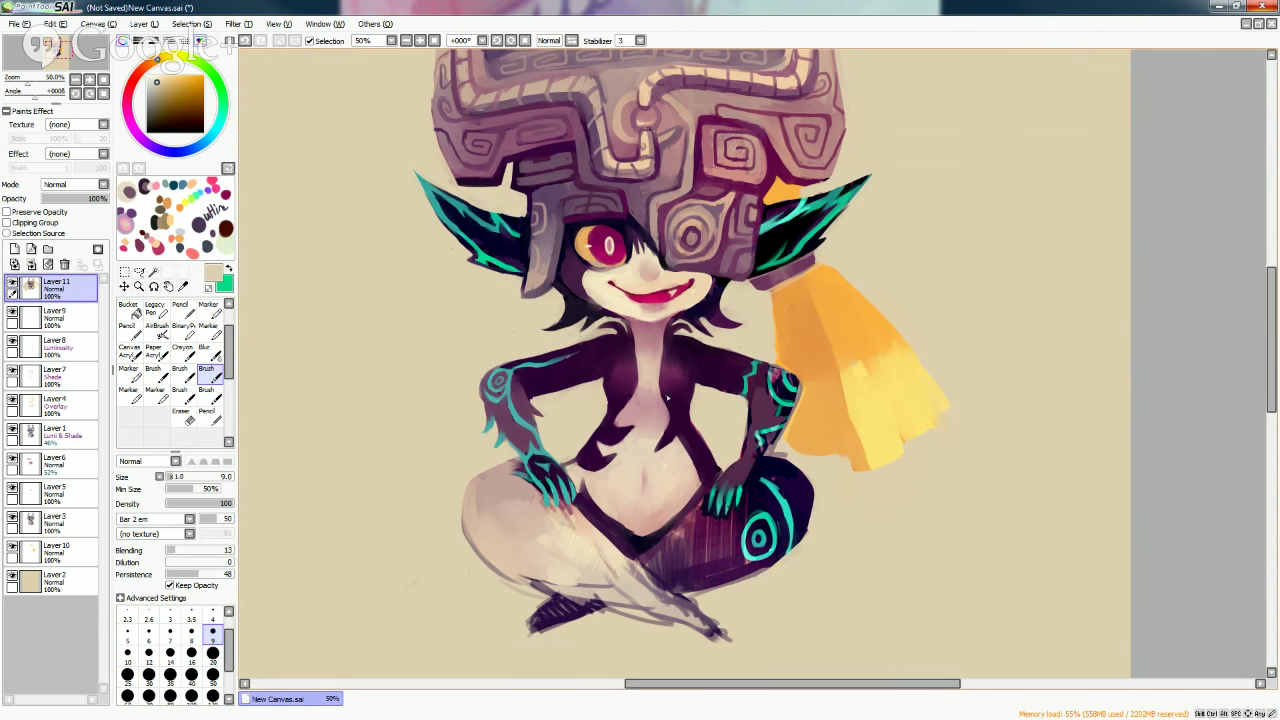
Touch up the edge between the dark chest fur and the pale belly with sampled skin beige at brush size 9.
{"action": "left_click", "coordinate": [653, 435], "text": "alt"}
{"action": "left_click", "coordinate": [661, 458], "text": "alt"}
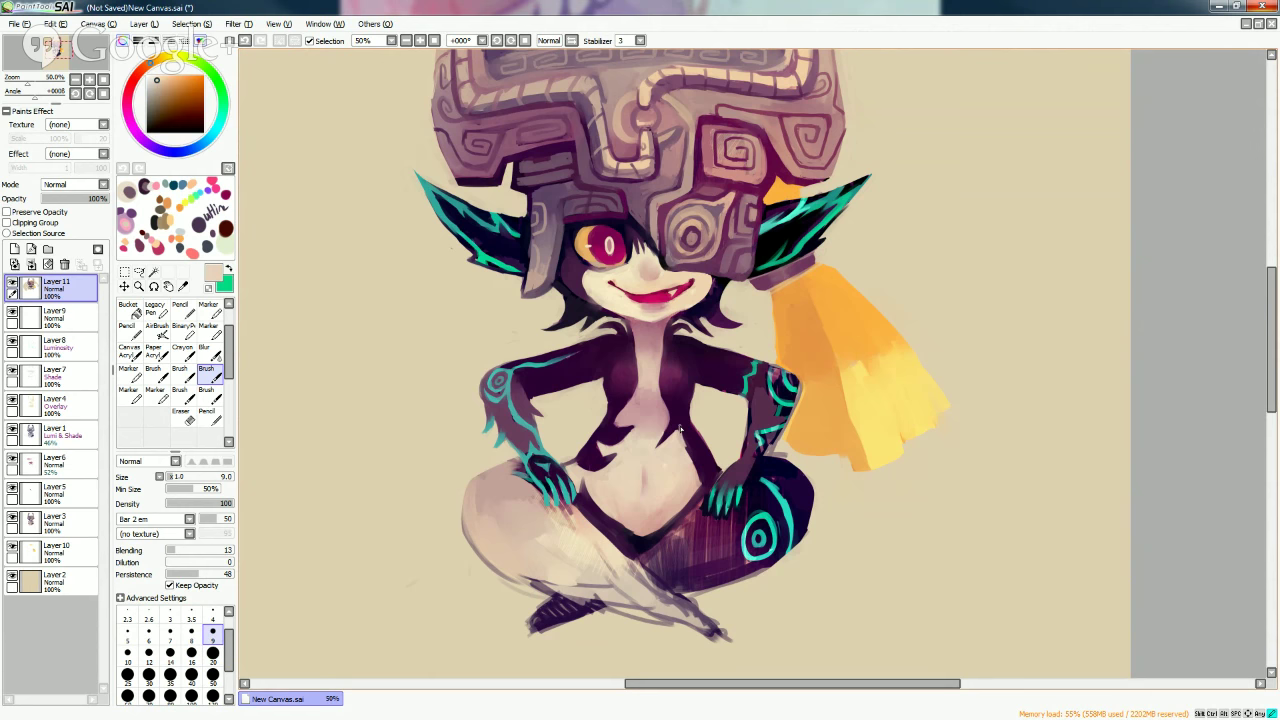
{"action": "left_click", "coordinate": [680, 428], "text": "alt"}
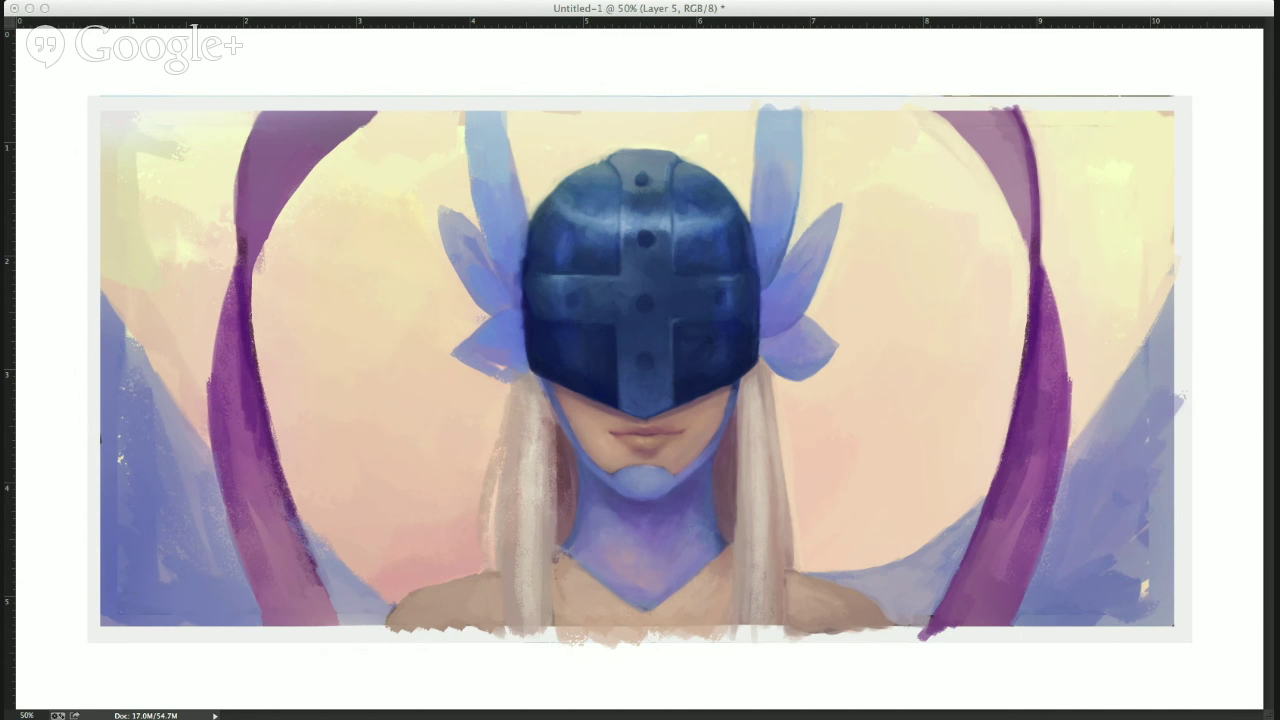
{"action": "left_click", "coordinate": [623, 391]}
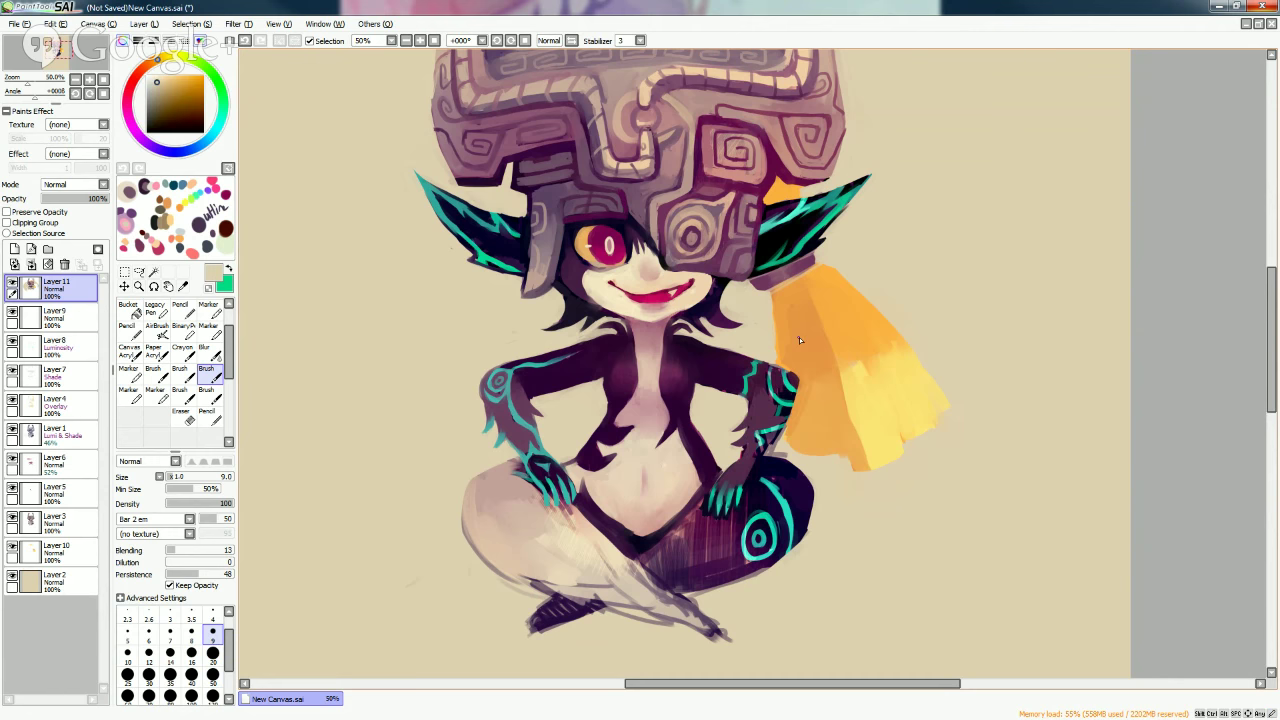
Blend the dark fur on the imp's left chest and shoulder with sampled plum tones at brush size 20.
{"action": "left_click", "coordinate": [212, 652]}
{"action": "left_click", "coordinate": [670, 380], "text": "alt"}
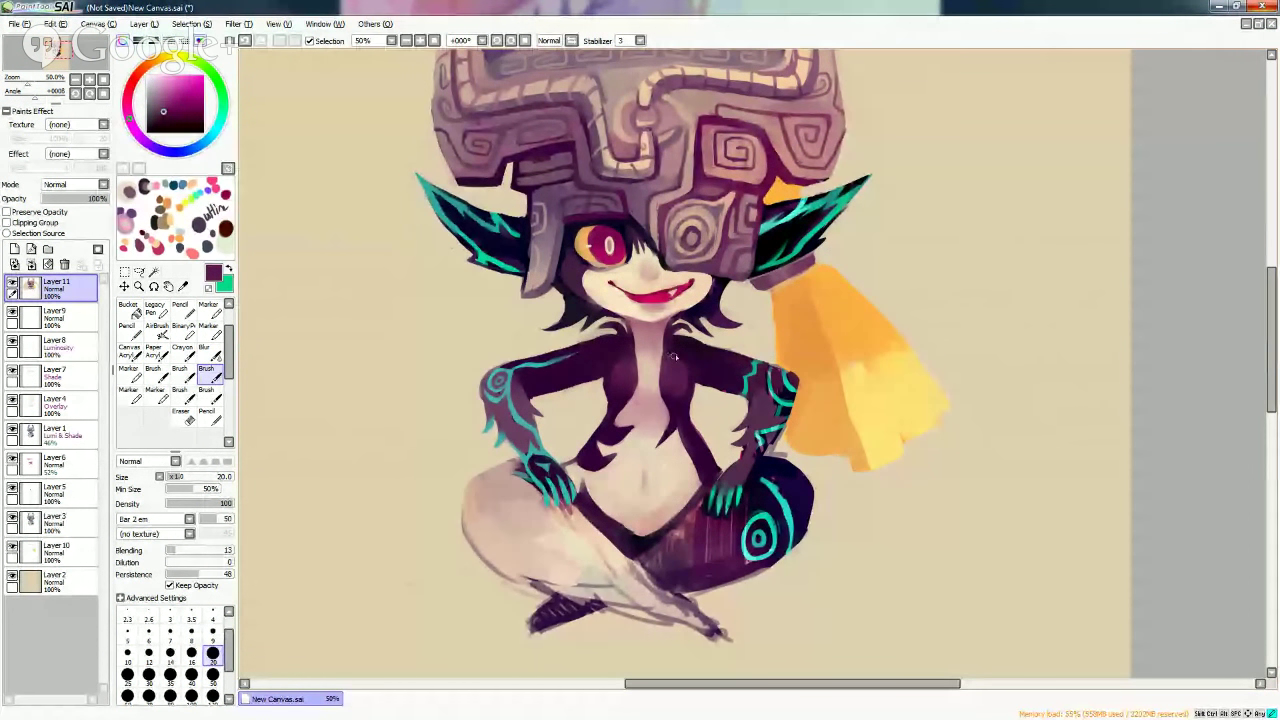
{"action": "left_click", "coordinate": [675, 354], "text": "alt"}
Refine the markings and outer edge of the imp's left elbow with sampled teal, dark plum and hair orange at brush size 9.
{"action": "key", "text": "bracketleft"}
{"action": "key", "text": "bracketleft"}
{"action": "key", "text": "bracketleft"}
{"action": "key", "text": "bracketleft"}
{"action": "key", "text": "bracketleft"}
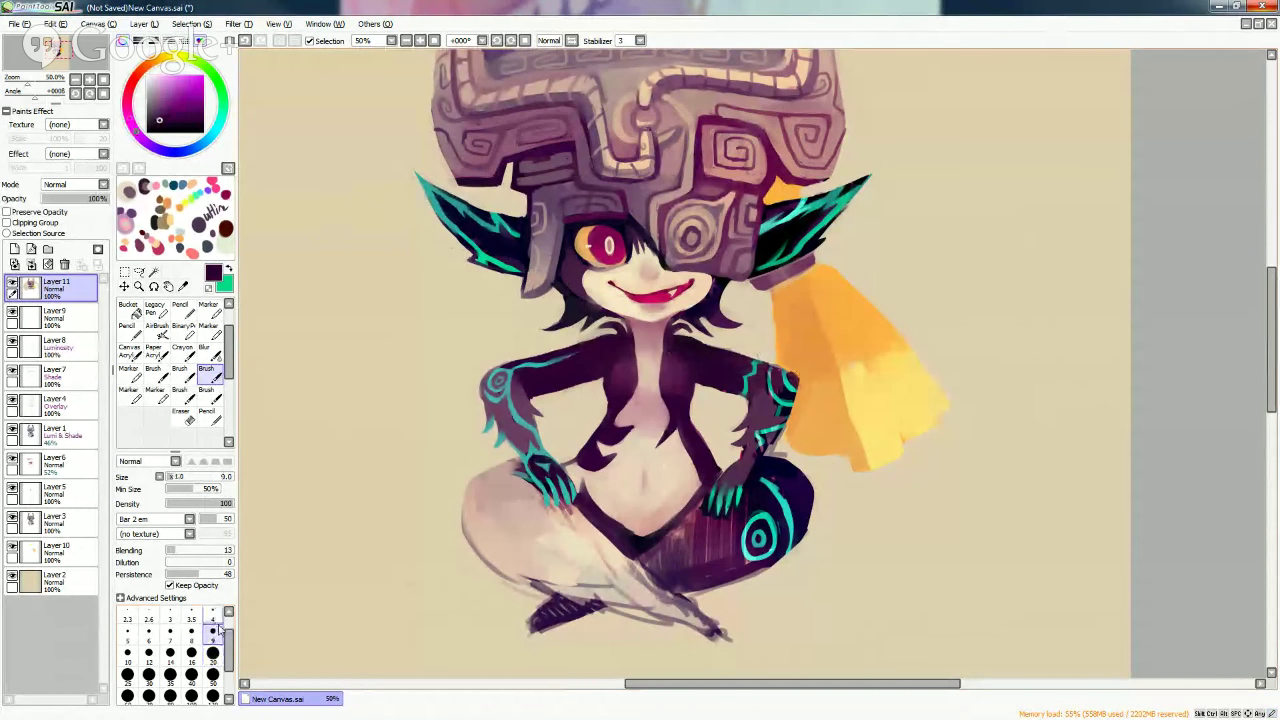
{"action": "left_click", "coordinate": [772, 394], "text": "alt"}
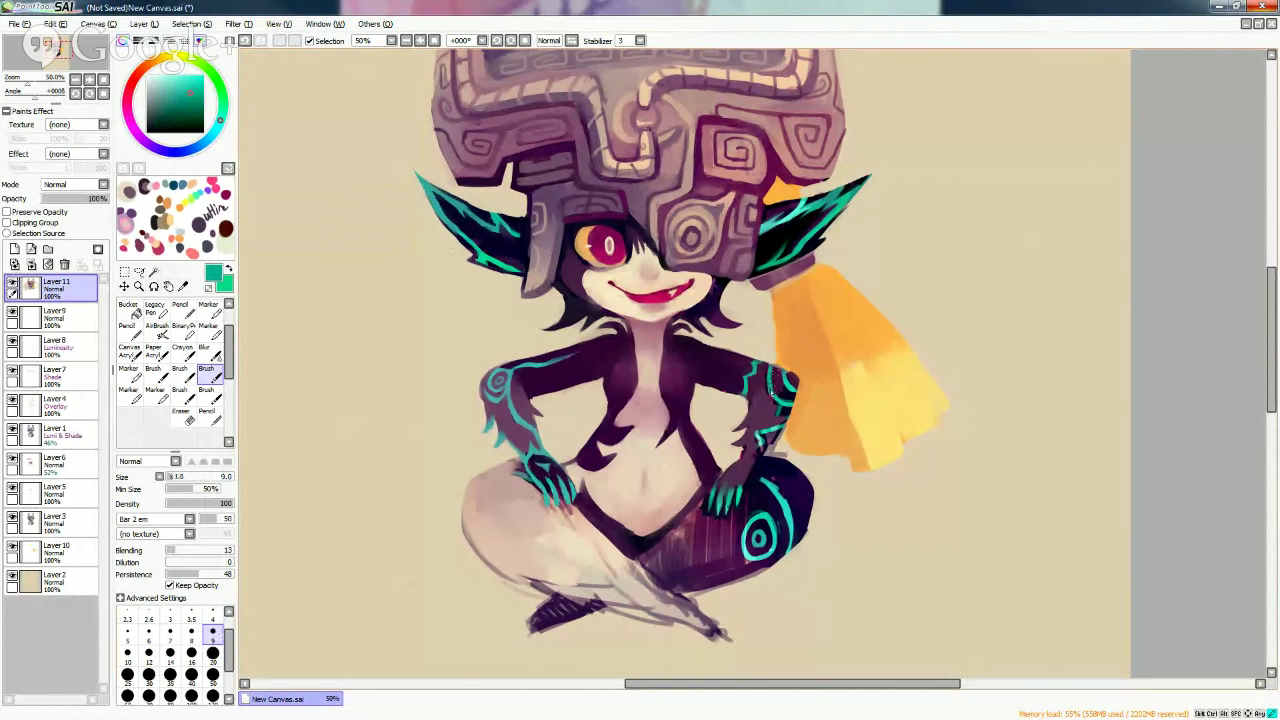
{"action": "left_click", "coordinate": [769, 392], "text": "alt"}
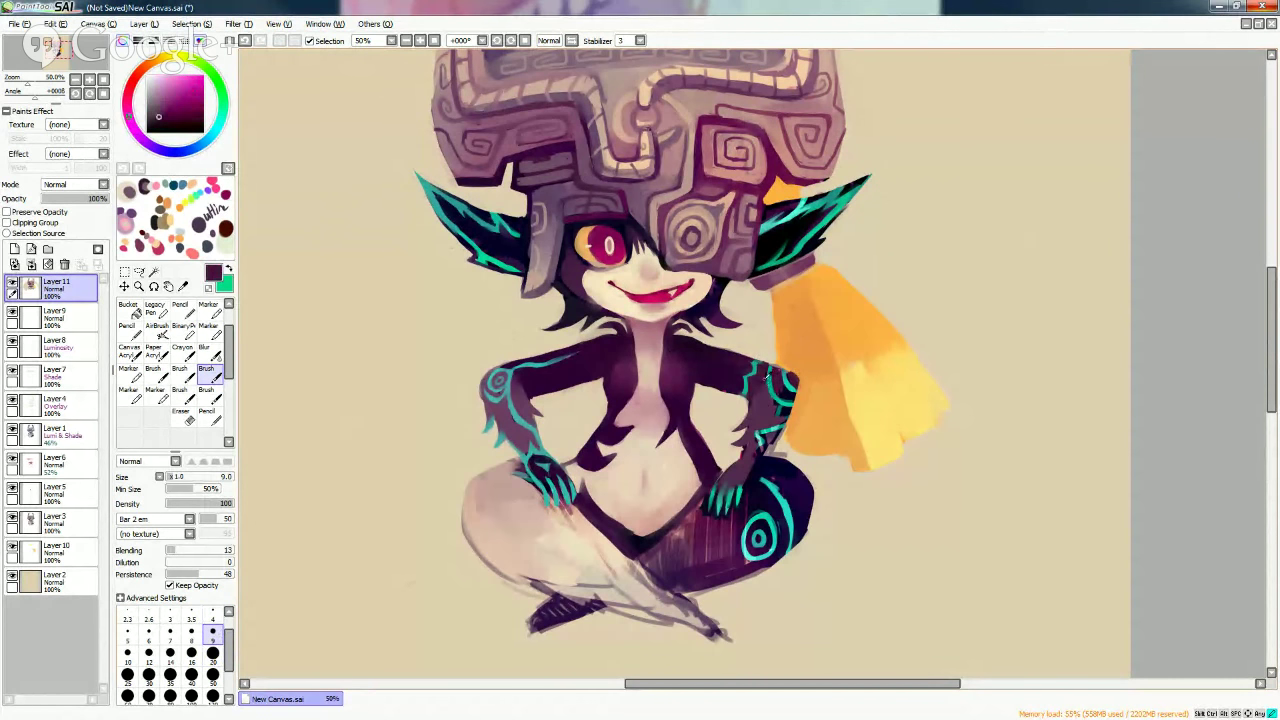
{"action": "left_click", "coordinate": [772, 385], "text": "alt"}
{"action": "left_click", "coordinate": [761, 369], "text": "alt"}
{"action": "left_click_drag", "start_coordinate": [789, 382], "coordinate": [796, 390]}
{"action": "left_click", "coordinate": [795, 372], "text": "alt"}
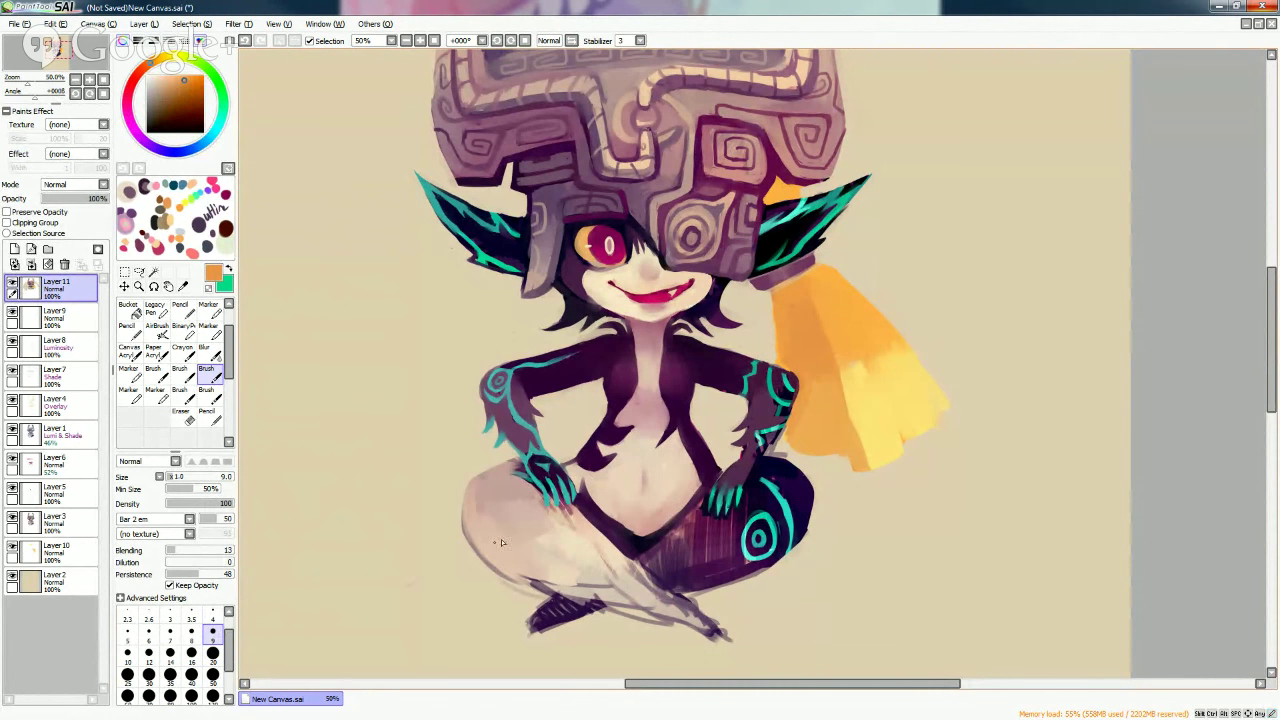
Rework the lower edge of the hanging orange hair with sampled orange and background beige at brush size 20.
{"action": "left_click", "coordinate": [212, 653]}
{"action": "left_click", "coordinate": [815, 402], "text": "alt"}
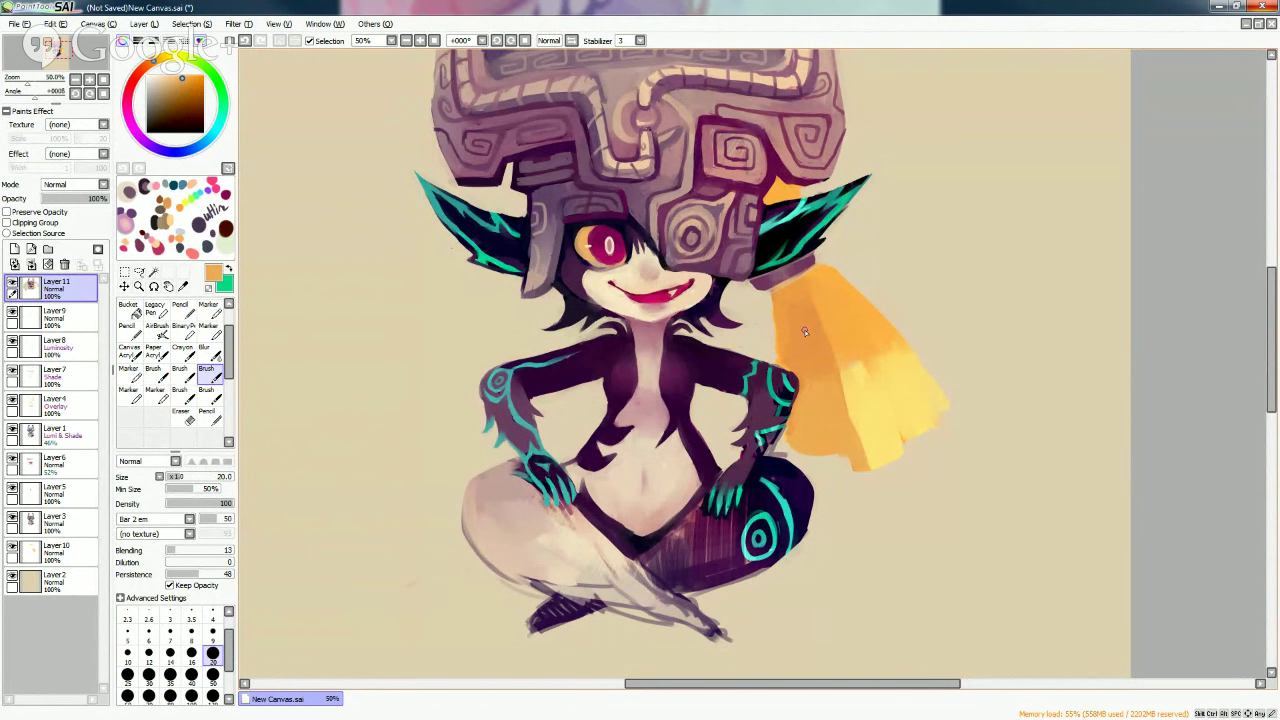
{"action": "left_click", "coordinate": [837, 475], "text": "alt"}
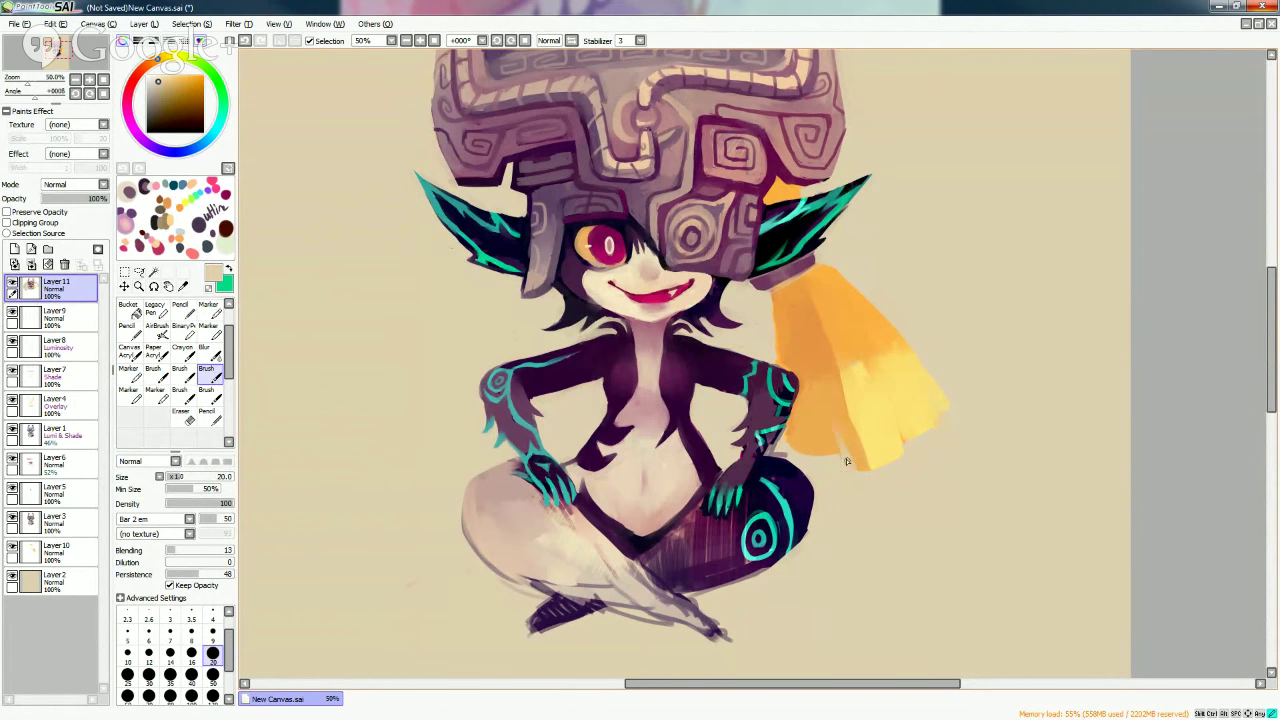
{"action": "left_click", "coordinate": [837, 456], "text": "alt"}
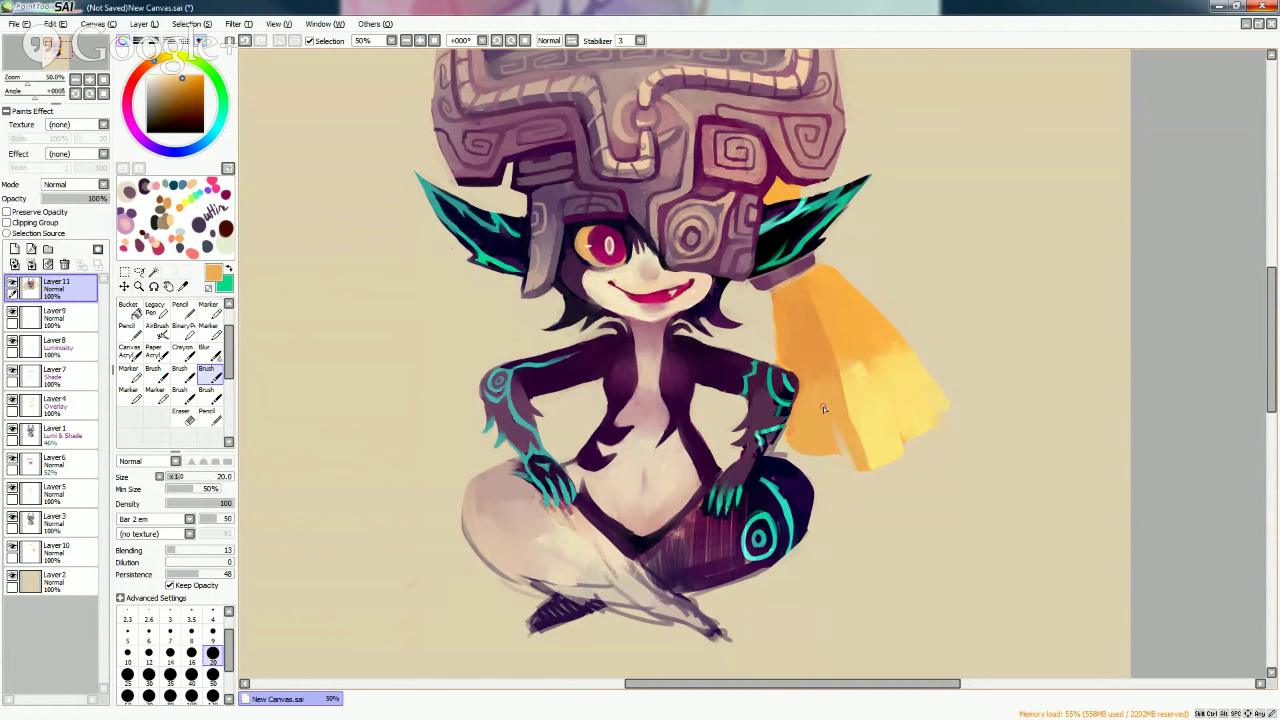
{"action": "left_click", "coordinate": [864, 440], "text": "alt"}
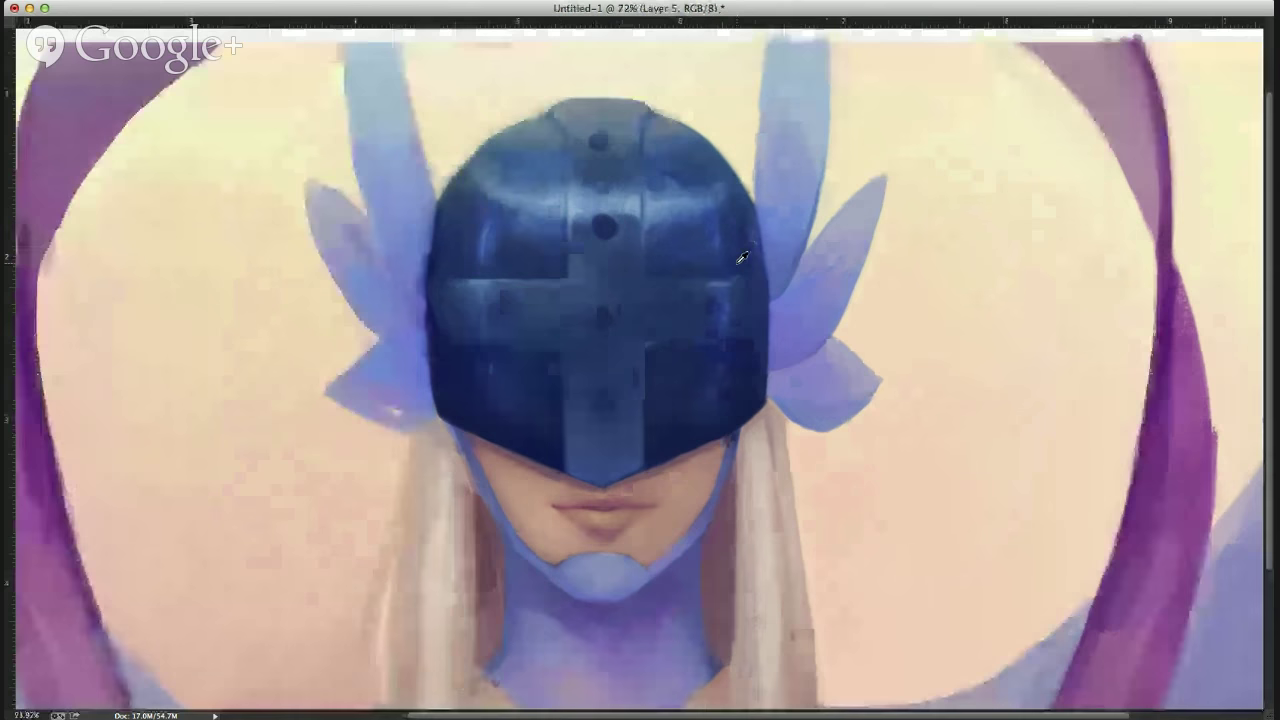
{"action": "scroll", "coordinate": [742, 258], "scroll_direction": "up", "scroll_amount": 2}
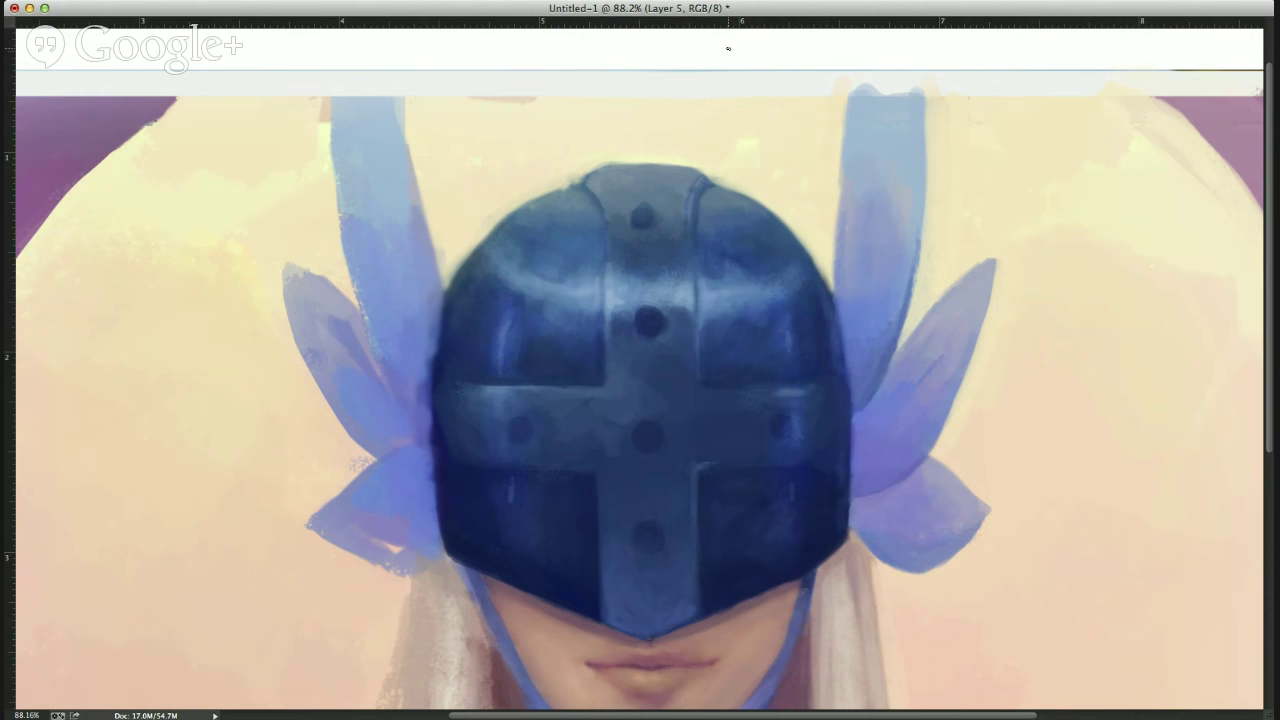
{"action": "left_click", "coordinate": [857, 329]}
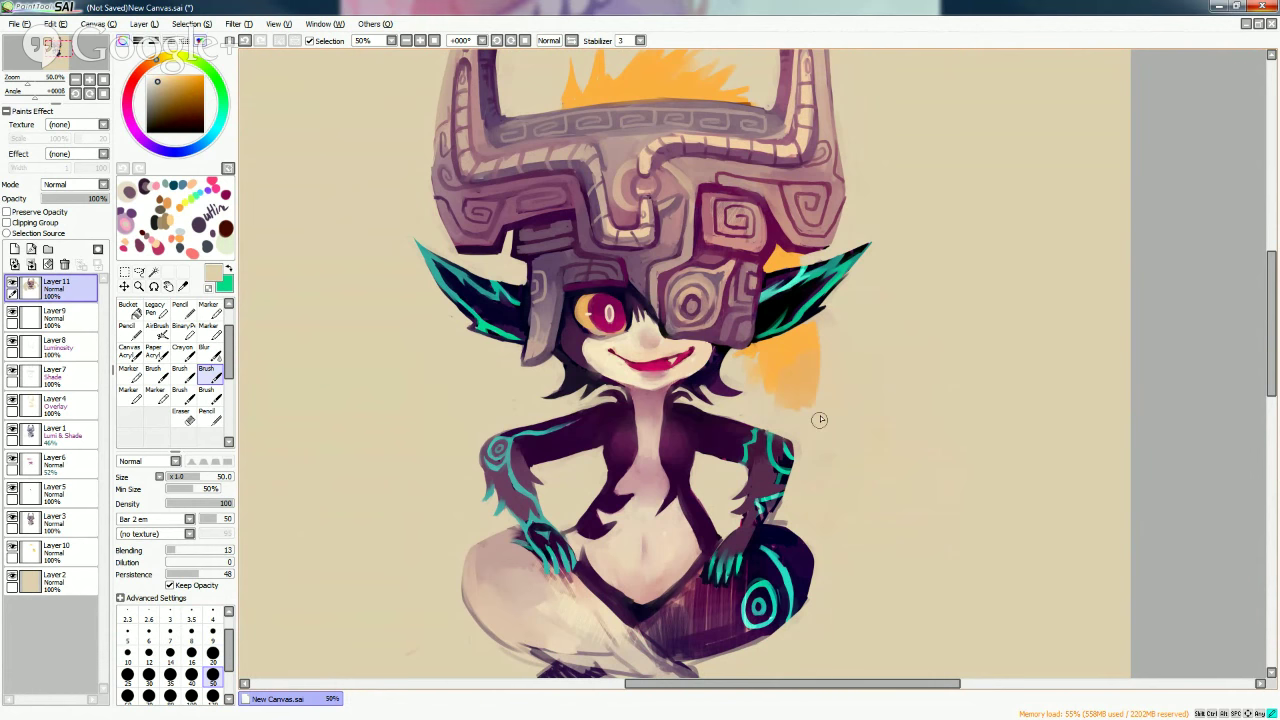
Extend the orange hair toward the imp's left cheek with sampled orange at brush size 20.
{"action": "right_click", "coordinate": [812, 404]}
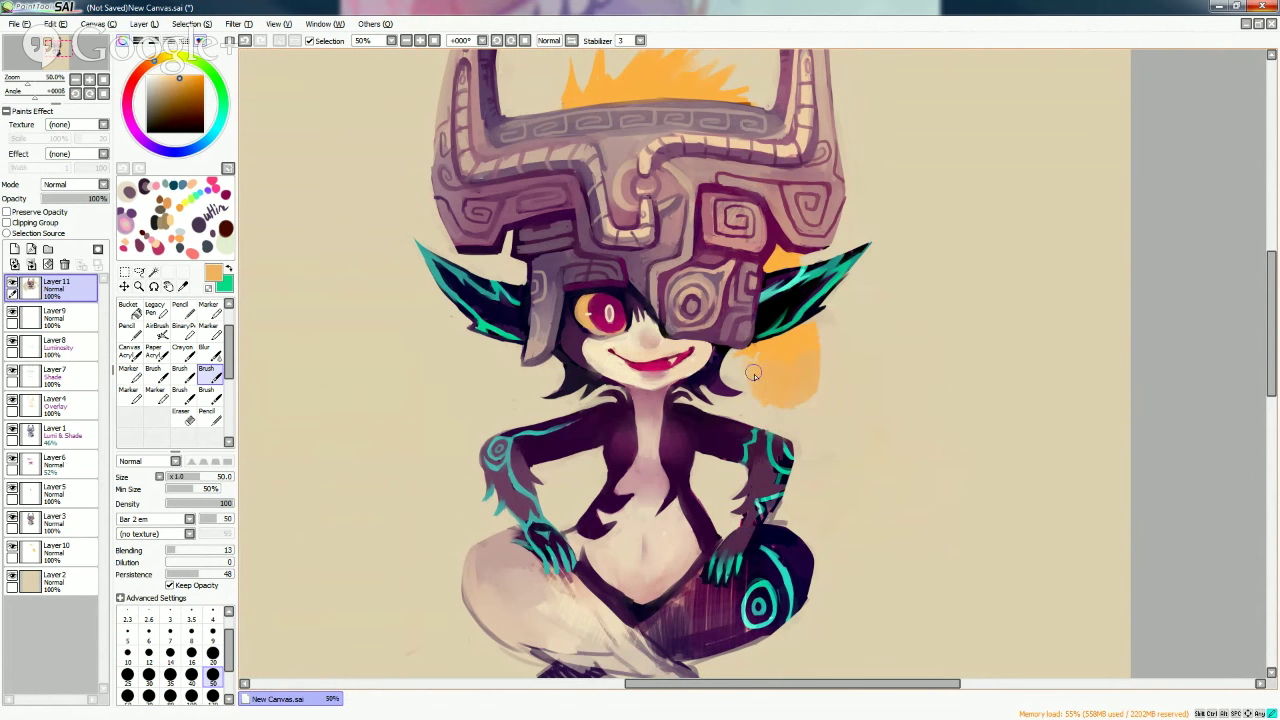
{"action": "key", "text": "bracketleft"}
{"action": "key", "text": "bracketleft"}
{"action": "key", "text": "bracketleft"}
{"action": "key", "text": "bracketleft"}
{"action": "key", "text": "bracketleft"}
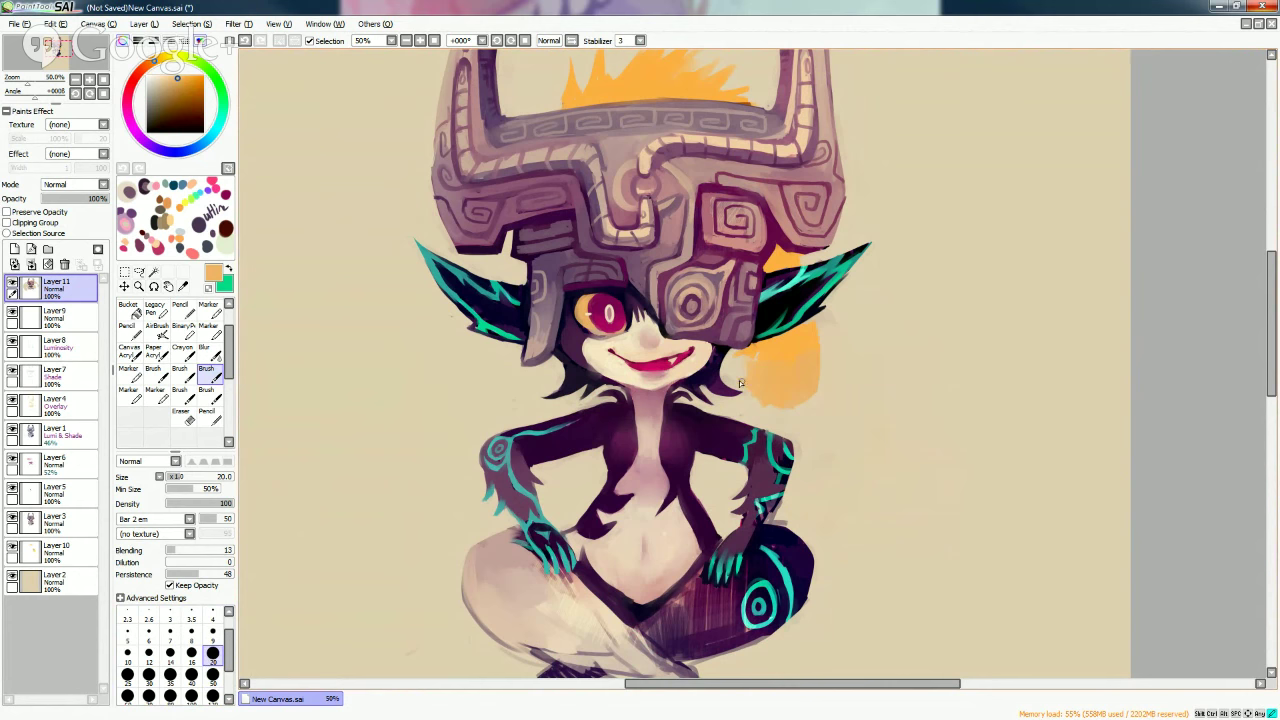
{"action": "mouse_move", "coordinate": [736, 386]}
{"action": "left_mouse_down"}
{"action": "mouse_move", "coordinate": [732, 356]}
{"action": "mouse_move", "coordinate": [750, 357]}
{"action": "left_mouse_up"}
Fill in the orange hair between the helmet's lower corner and the imp's left ear at brush size 9.
{"action": "key", "text": "bracketleft"}
{"action": "key", "text": "bracketleft"}
{"action": "key", "text": "bracketleft"}
{"action": "key", "text": "bracketleft"}
{"action": "key", "text": "bracketleft"}
{"action": "left_click_drag", "start_coordinate": [766, 328], "coordinate": [770, 347]}
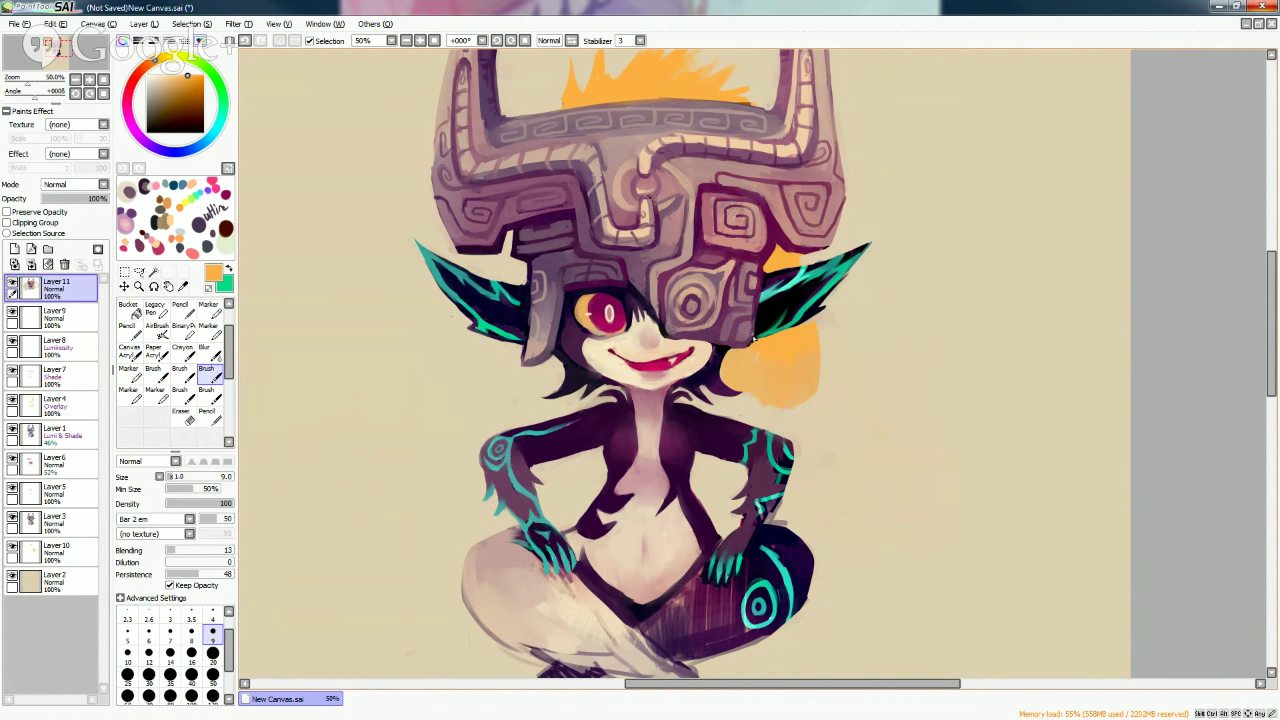
{"action": "left_click", "coordinate": [752, 340], "text": "alt"}
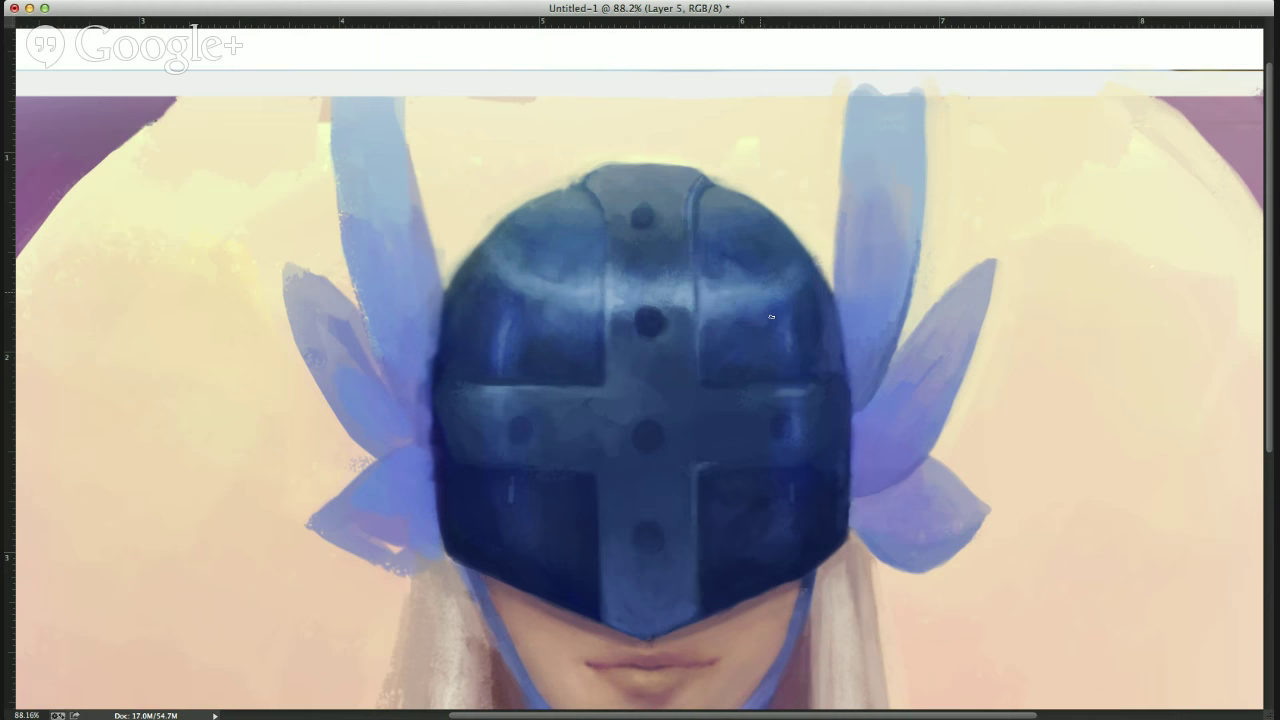
{"action": "left_click", "coordinate": [814, 319]}
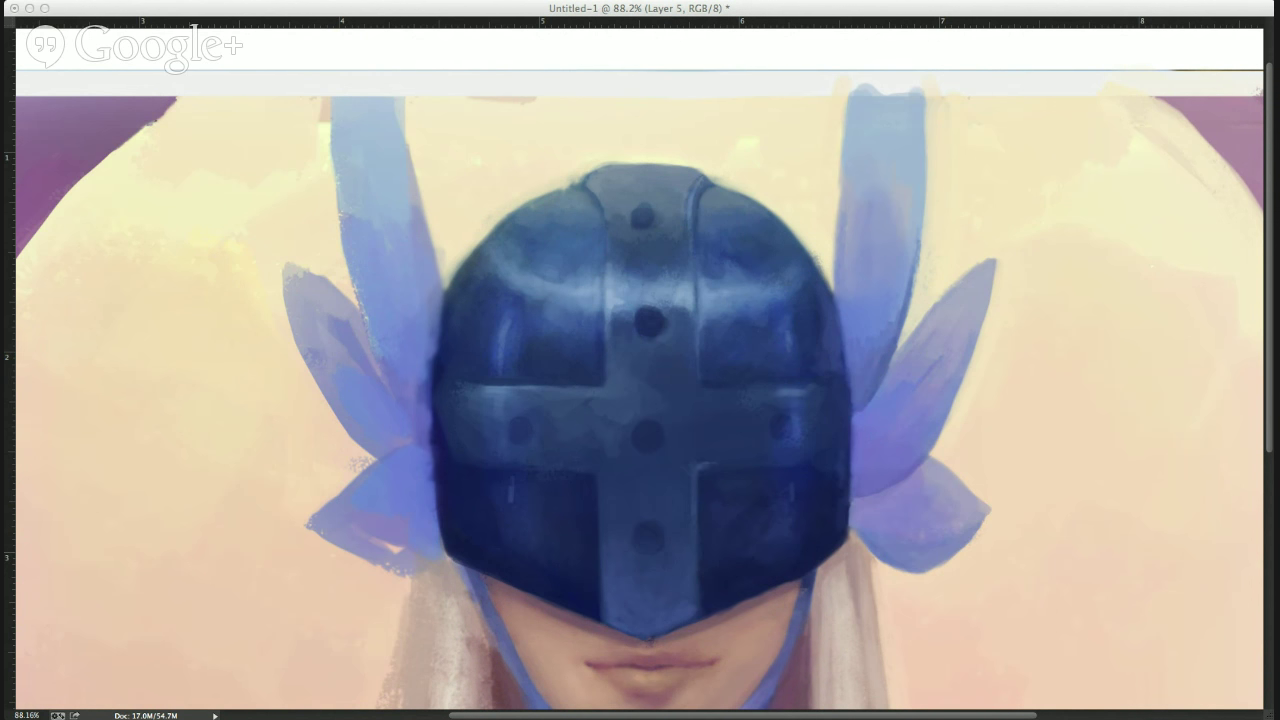
{"action": "left_click", "coordinate": [811, 377]}
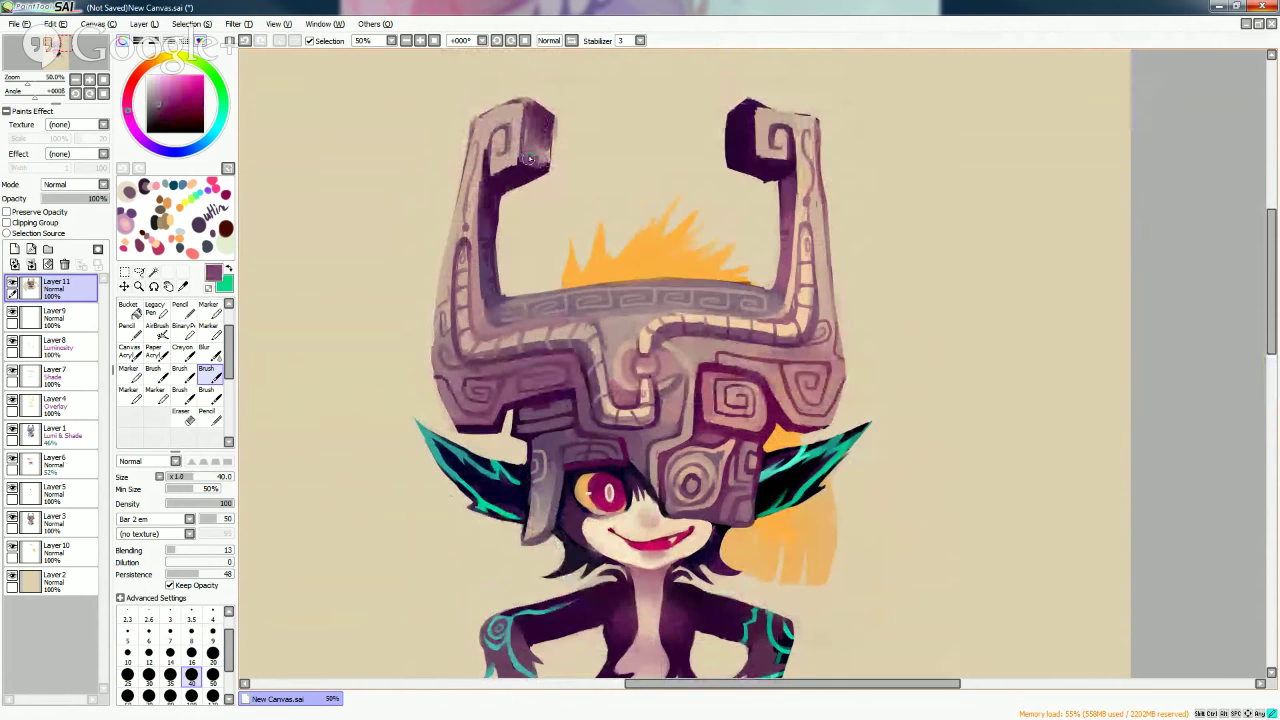
Clean up the underside of the helmet's left horn tip with sampled mauve and background beige at brush size 16.
{"action": "left_click", "coordinate": [550, 94], "text": "alt"}
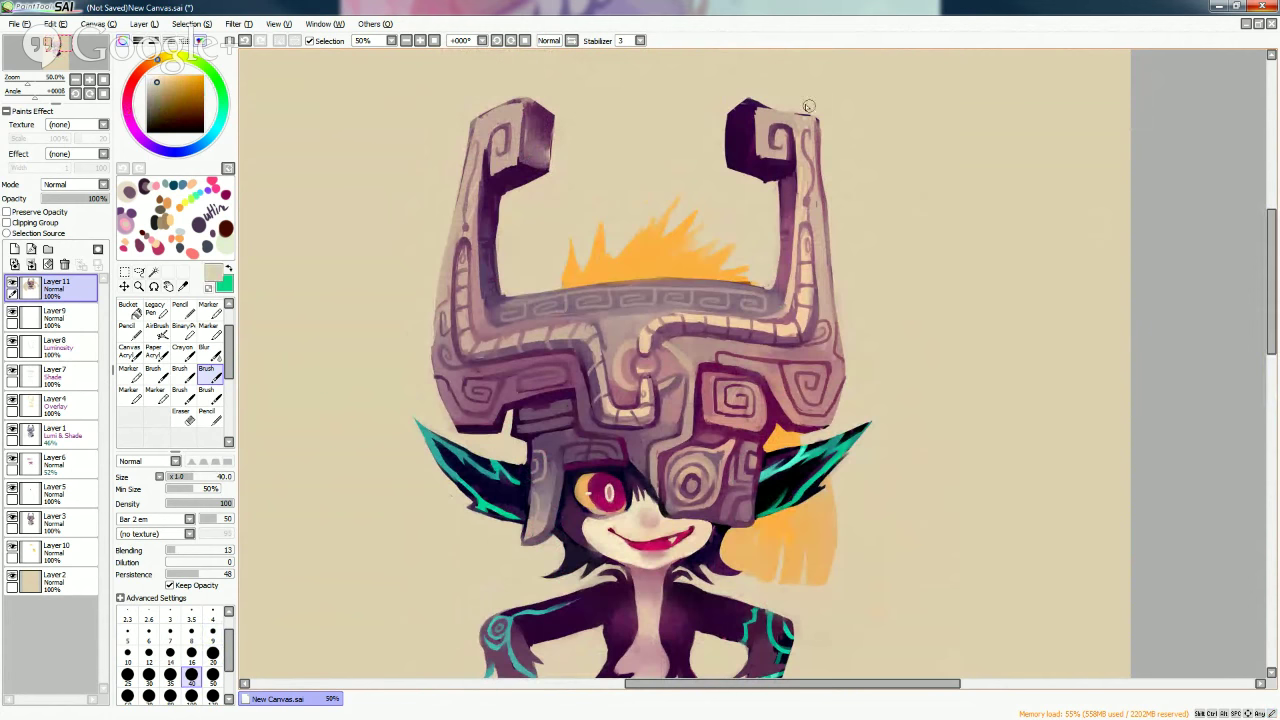
{"action": "left_click", "coordinate": [191, 652]}
{"action": "left_click", "coordinate": [784, 184], "text": "alt"}
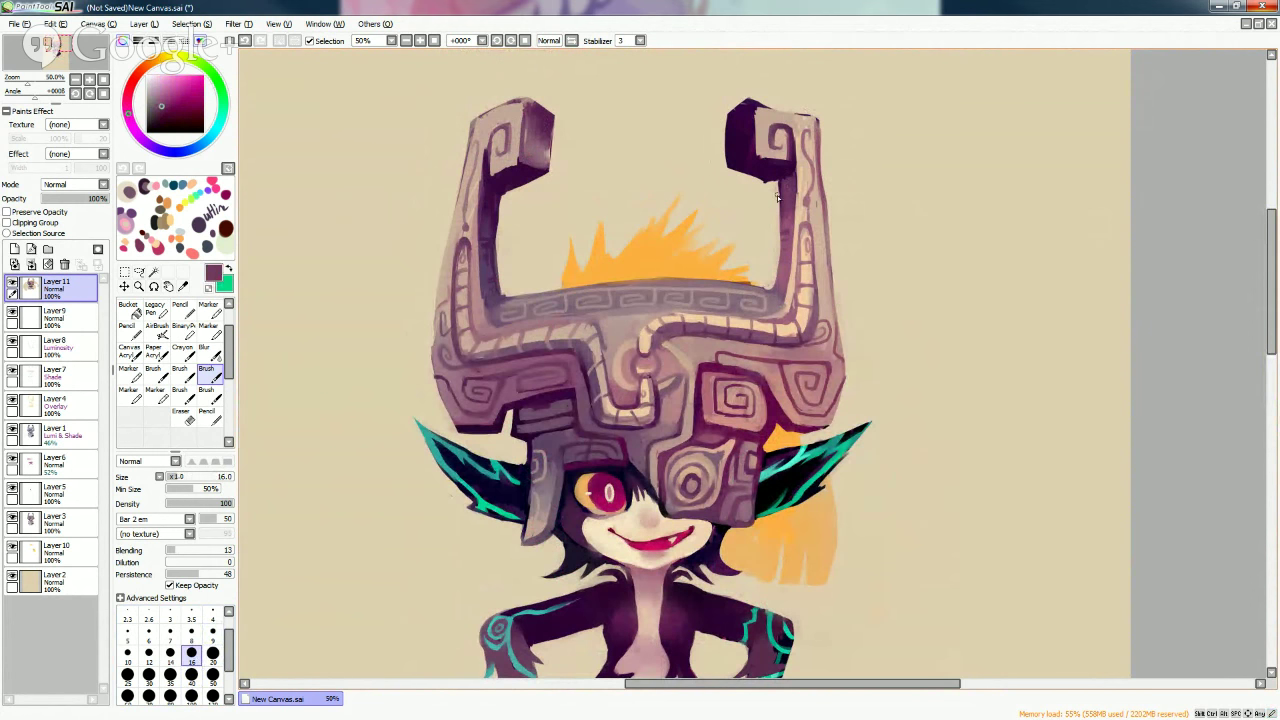
{"action": "left_click", "coordinate": [775, 197], "text": "alt"}
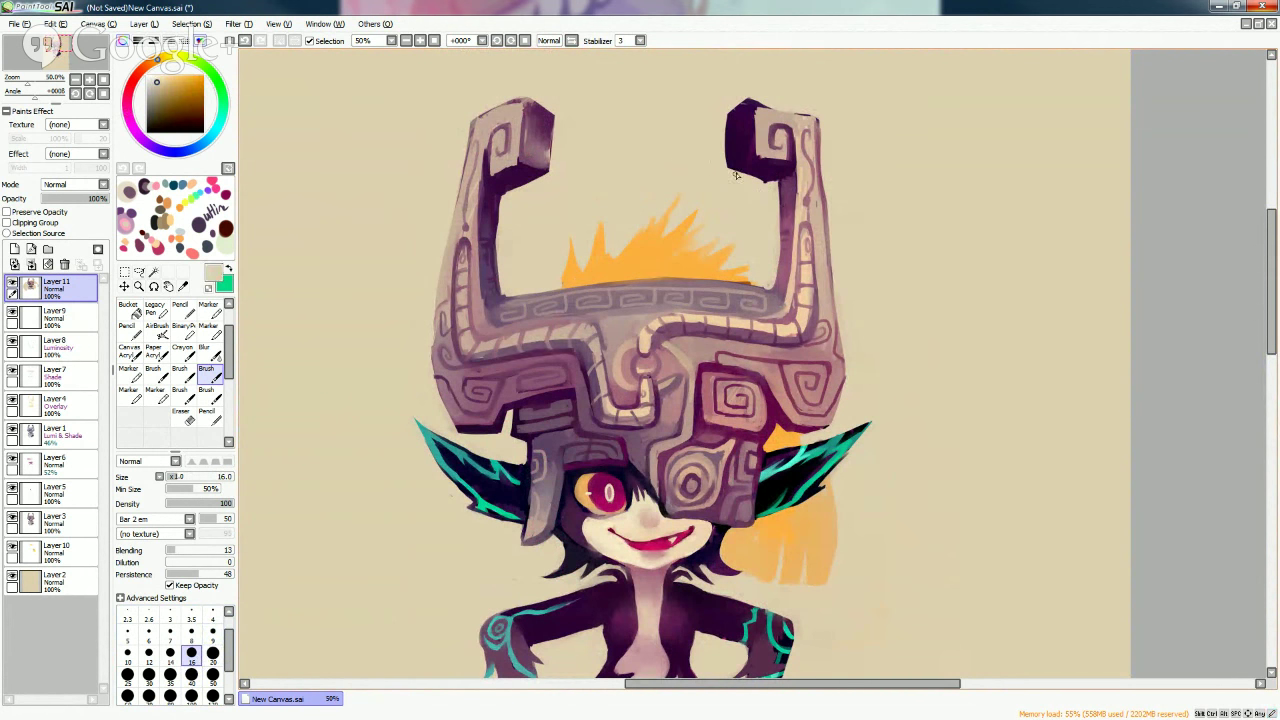
{"action": "left_click_drag", "start_coordinate": [776, 187], "coordinate": [736, 175]}
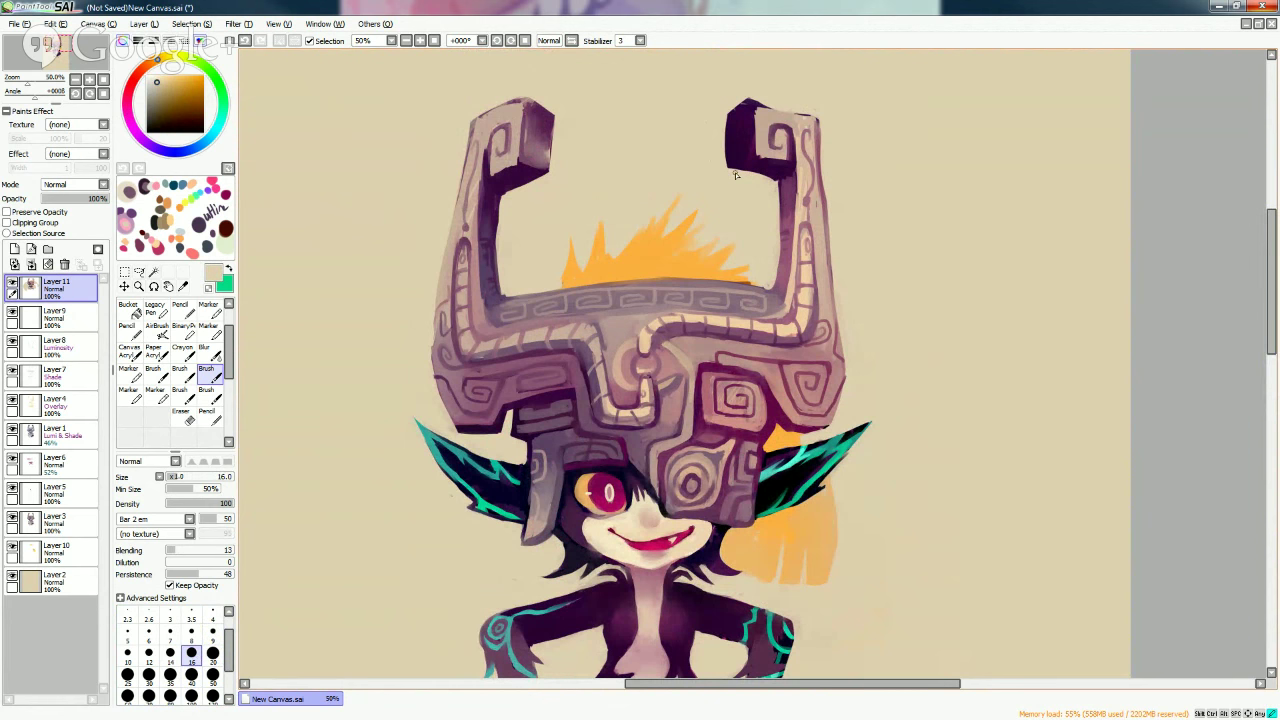
Cover the side face of the helmet's right horn tip with sampled purple at brush size 50 and tidy its outline with beige at size 20.
{"action": "left_click", "coordinate": [522, 176], "text": "alt"}
{"action": "left_click", "coordinate": [212, 674]}
{"action": "left_click_drag", "start_coordinate": [540, 122], "coordinate": [537, 167]}
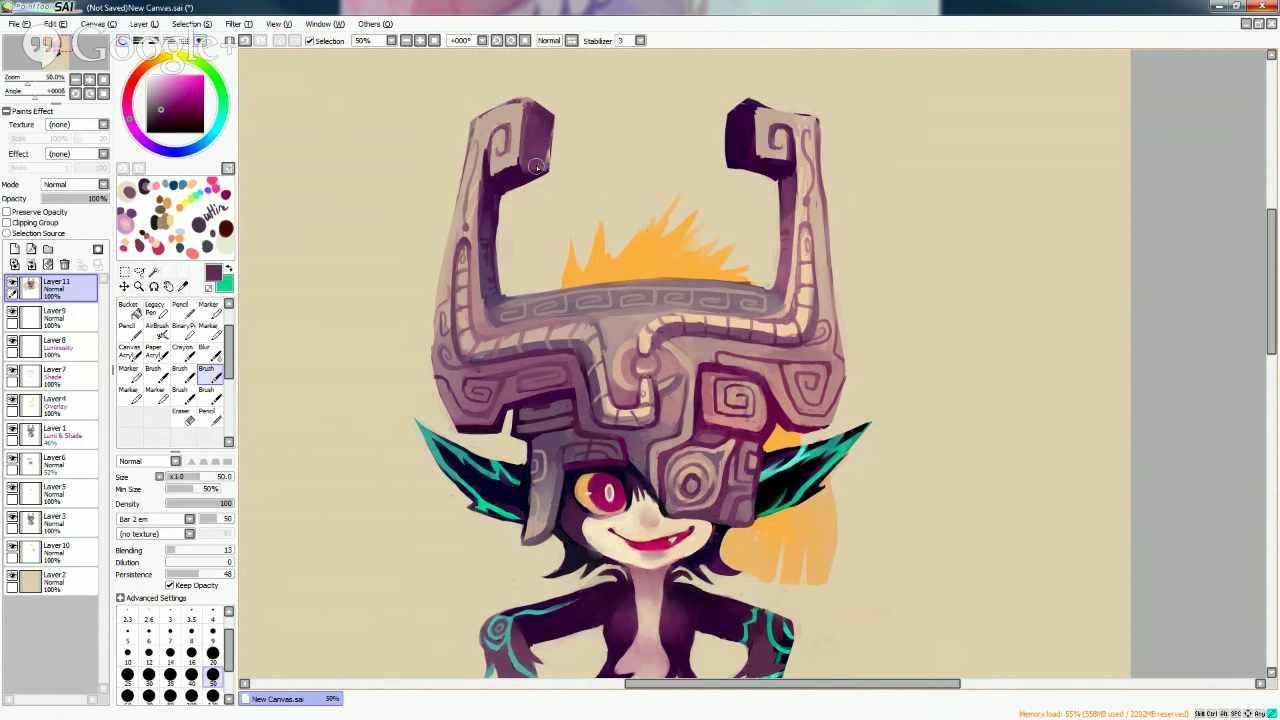
{"action": "left_click", "coordinate": [212, 653]}
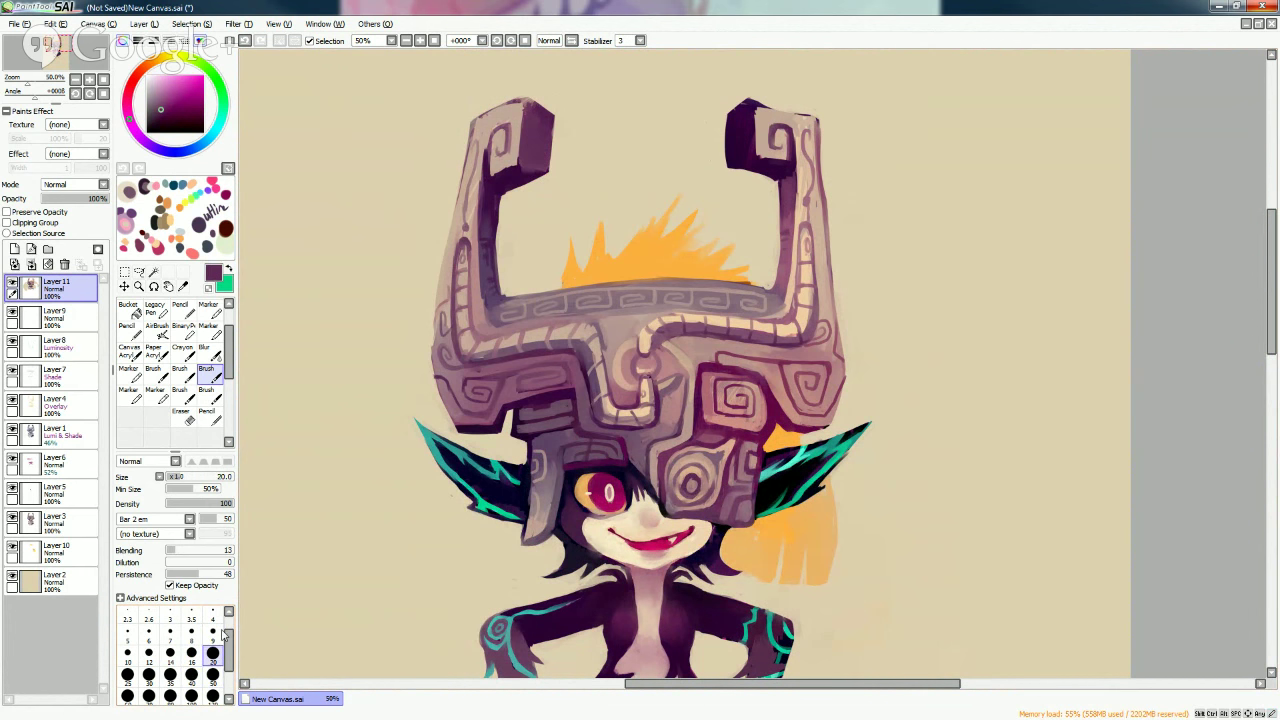
{"action": "left_click", "coordinate": [528, 174], "text": "alt"}
{"action": "left_click", "coordinate": [535, 91], "text": "alt"}
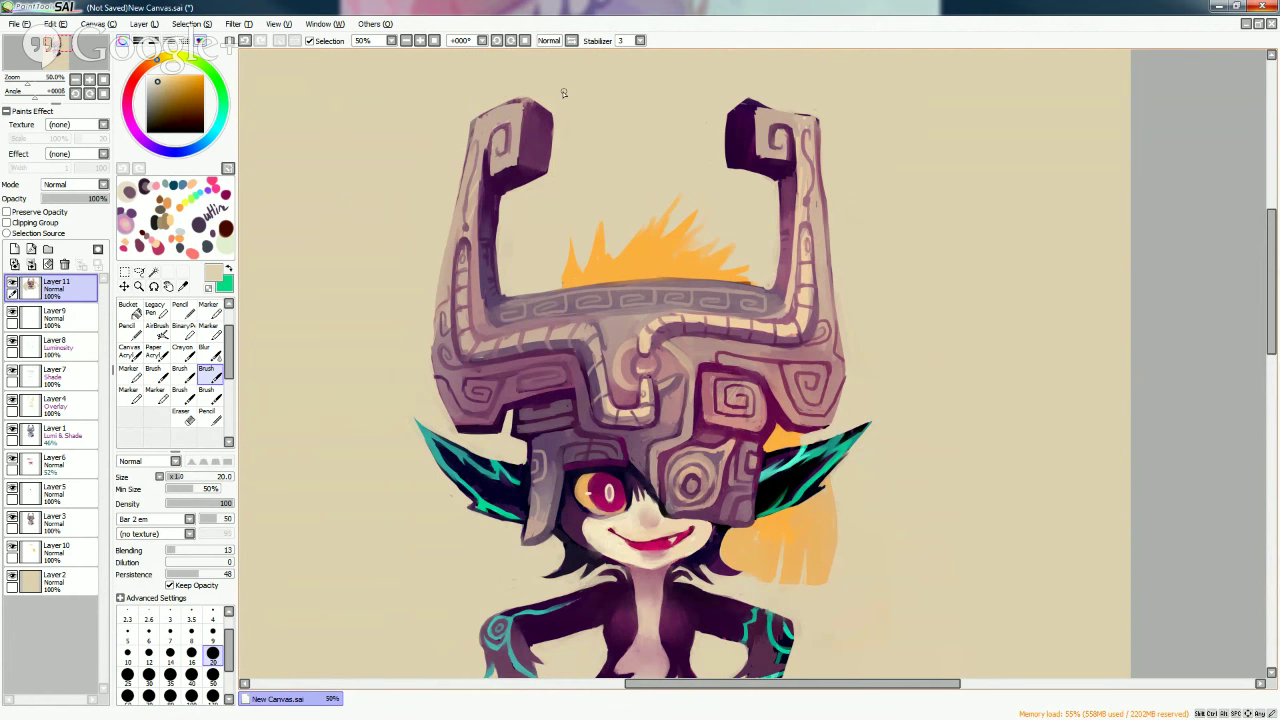
Sharpen the front edges of both horn tips with sampled light mauve tones at brush size 9.
{"action": "key", "text": "bracketleft"}
{"action": "key", "text": "bracketleft"}
{"action": "key", "text": "bracketleft"}
{"action": "key", "text": "bracketleft"}
{"action": "key", "text": "bracketleft"}
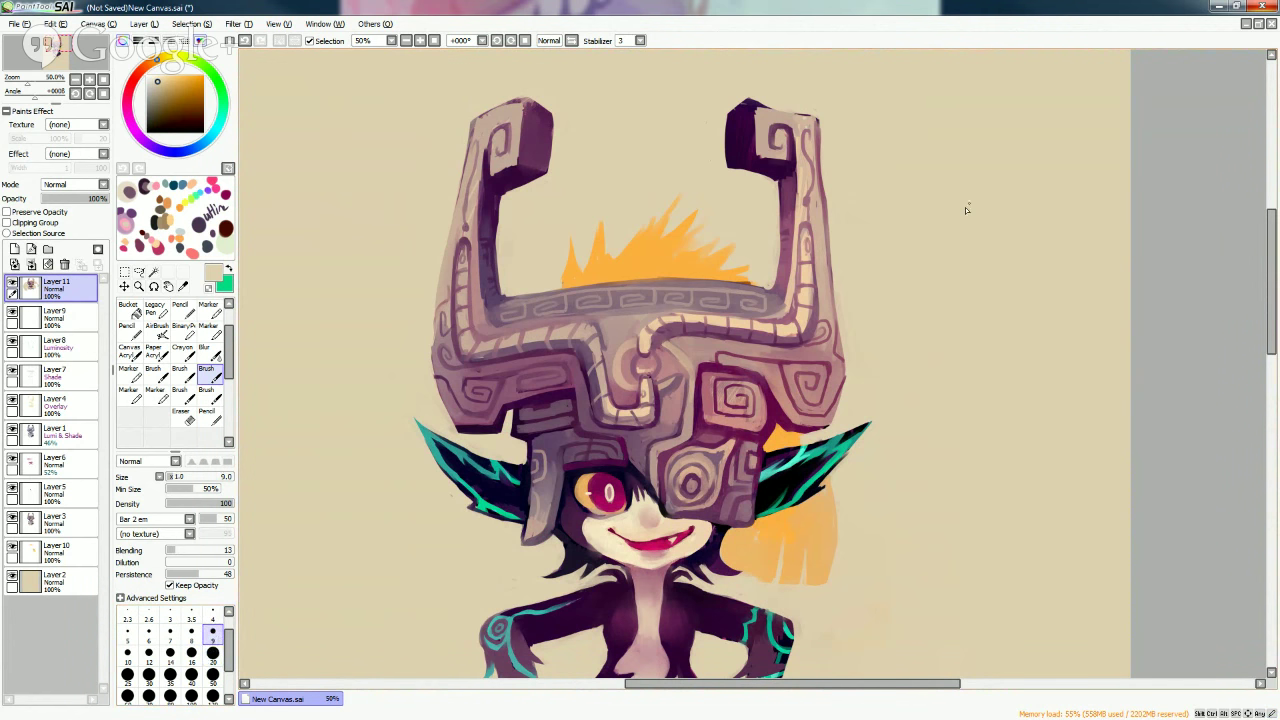
{"action": "left_click", "coordinate": [528, 106], "text": "alt"}
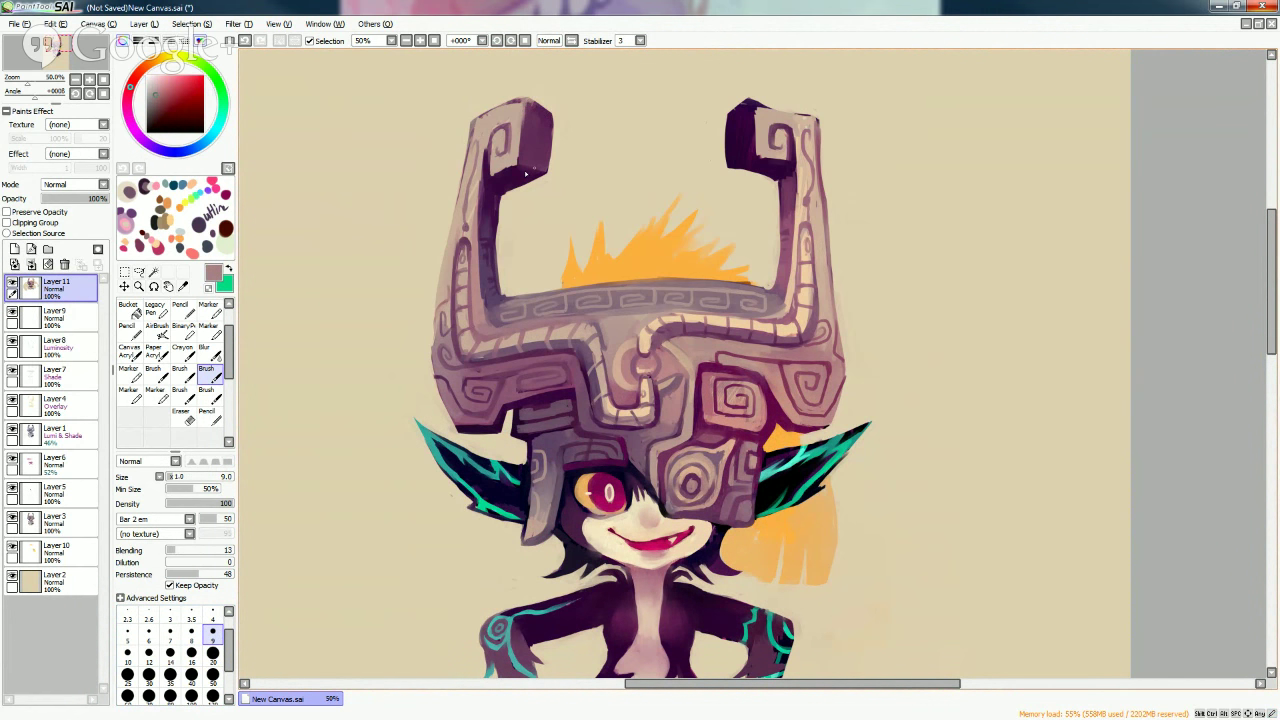
{"action": "left_click", "coordinate": [766, 127], "text": "alt"}
{"action": "mouse_move", "coordinate": [766, 124]}
{"action": "left_mouse_down"}
{"action": "mouse_move", "coordinate": [757, 150]}
{"action": "mouse_move", "coordinate": [754, 110]}
{"action": "mouse_move", "coordinate": [755, 146]}
{"action": "mouse_move", "coordinate": [748, 135]}
{"action": "left_mouse_up"}
{"action": "left_click_drag", "start_coordinate": [518, 126], "coordinate": [532, 154]}
Shade the side face of the right horn tip with sampled mauve and purple at brush sizes 50 and 20.
{"action": "left_click", "coordinate": [213, 674]}
{"action": "left_click", "coordinate": [524, 138], "text": "alt"}
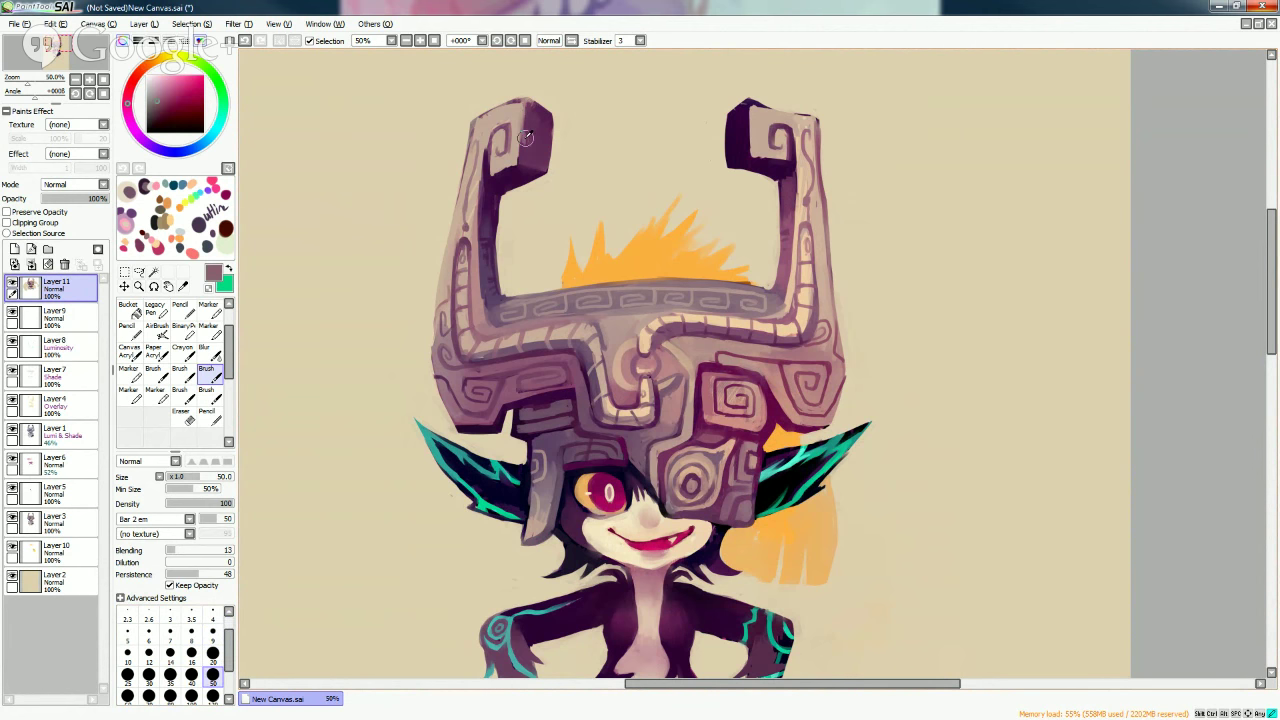
{"action": "left_click", "coordinate": [213, 653]}
{"action": "left_click", "coordinate": [532, 162], "text": "alt"}
{"action": "left_click", "coordinate": [537, 131], "text": "alt"}
{"action": "left_click_drag", "start_coordinate": [537, 131], "coordinate": [552, 158]}
Shade the dark side face of the left horn tip with sampled purples at brush size 20.
{"action": "mouse_move", "coordinate": [726, 126]}
{"action": "left_mouse_down"}
{"action": "mouse_move", "coordinate": [730, 152]}
{"action": "mouse_move", "coordinate": [742, 120]}
{"action": "mouse_move", "coordinate": [732, 136]}
{"action": "mouse_move", "coordinate": [743, 154]}
{"action": "left_mouse_up"}
{"action": "left_click", "coordinate": [732, 134], "text": "alt"}
{"action": "left_click", "coordinate": [740, 122], "text": "alt"}
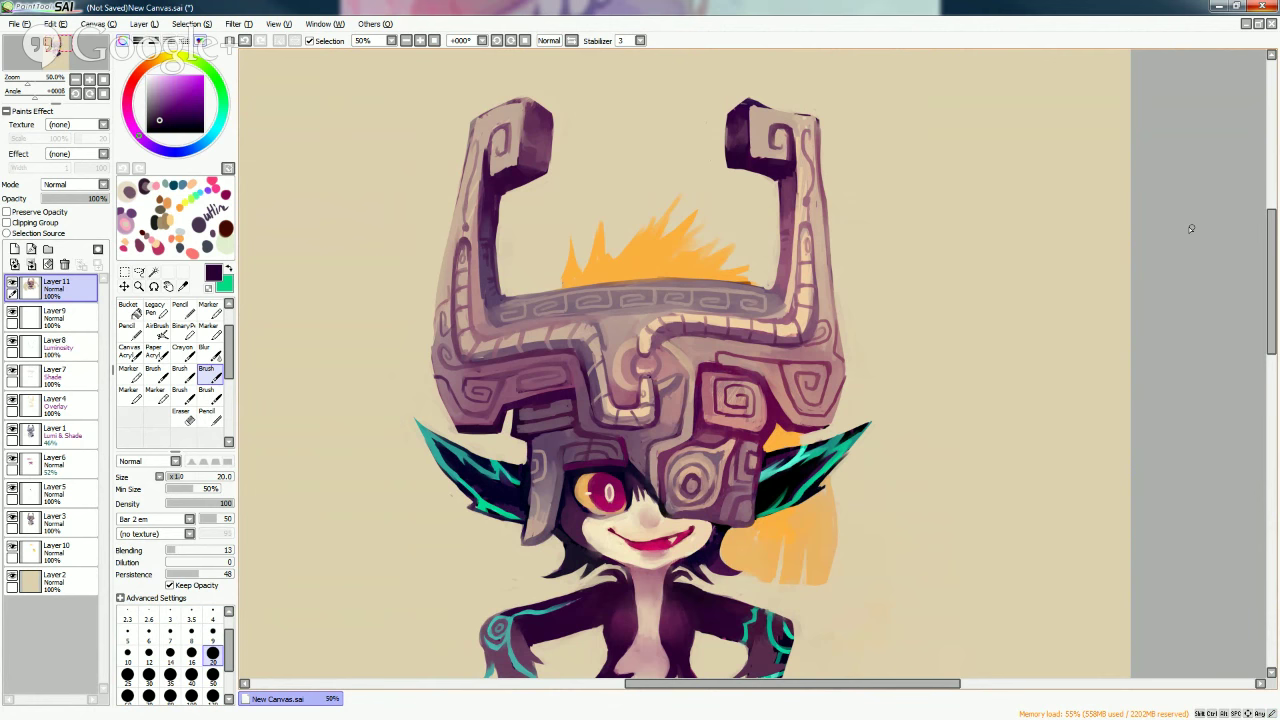
Smooth the surface below the helmet's key-pattern band with a sampled greyish mauve at brush size 9.
{"action": "scroll", "coordinate": [1273, 235], "scroll_direction": "up", "scroll_amount": 1}
{"action": "left_click", "coordinate": [213, 636]}
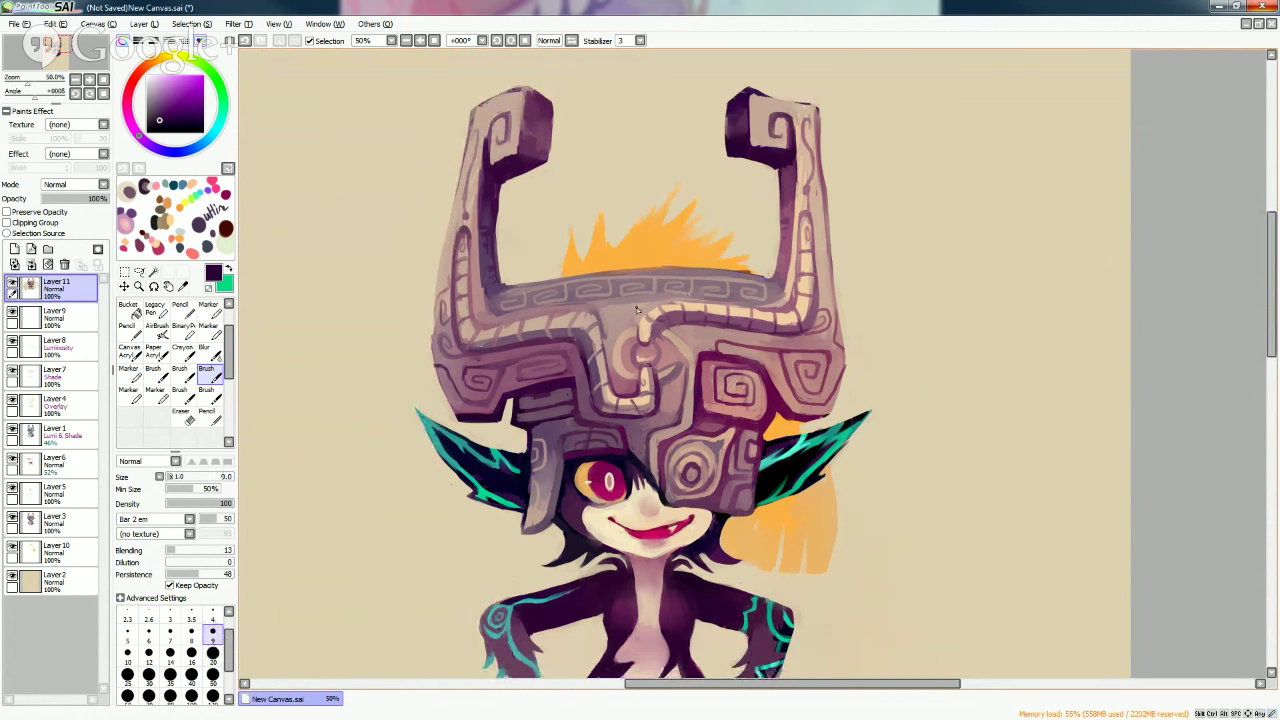
{"action": "left_click", "coordinate": [690, 298], "text": "alt"}
{"action": "mouse_move", "coordinate": [666, 304]}
{"action": "left_mouse_down"}
{"action": "mouse_move", "coordinate": [756, 309]}
{"action": "mouse_move", "coordinate": [731, 298]}
{"action": "left_mouse_up"}
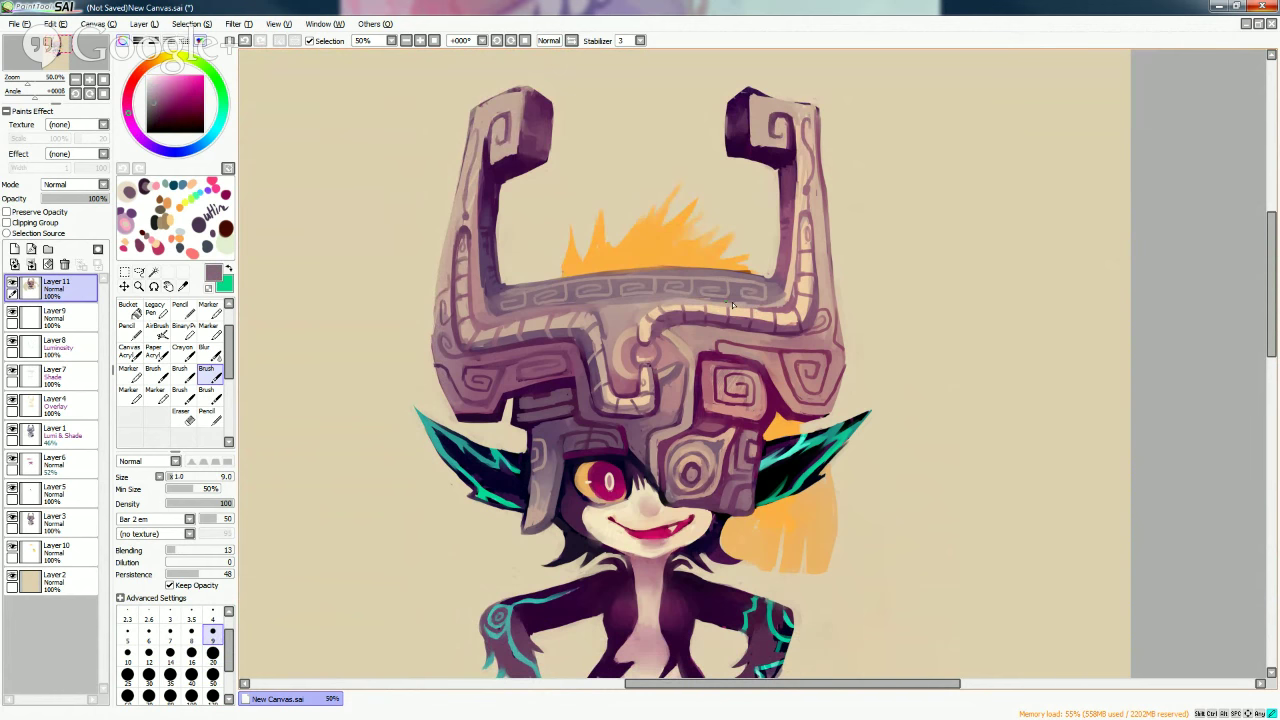
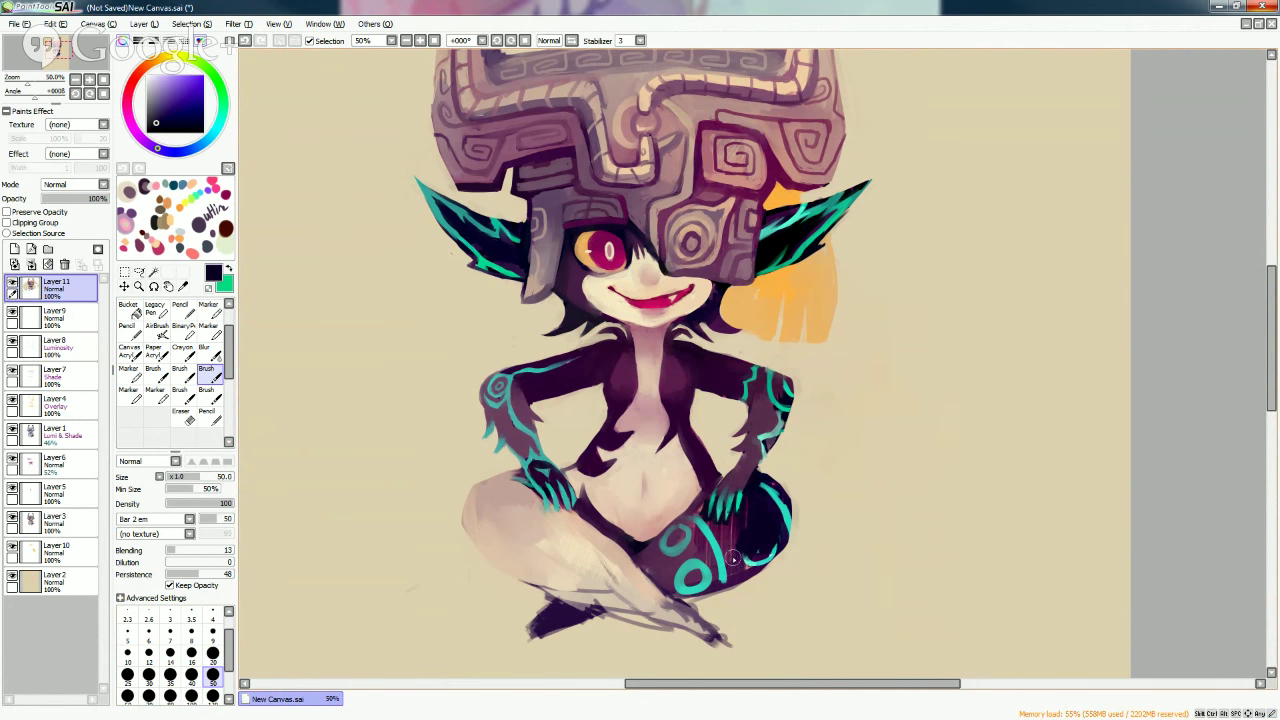
Paint over the teal stripe on the dark knee with sampled dark navy at brush size 50 and slim the knee's outline.
{"action": "left_click", "coordinate": [733, 560], "text": "alt"}
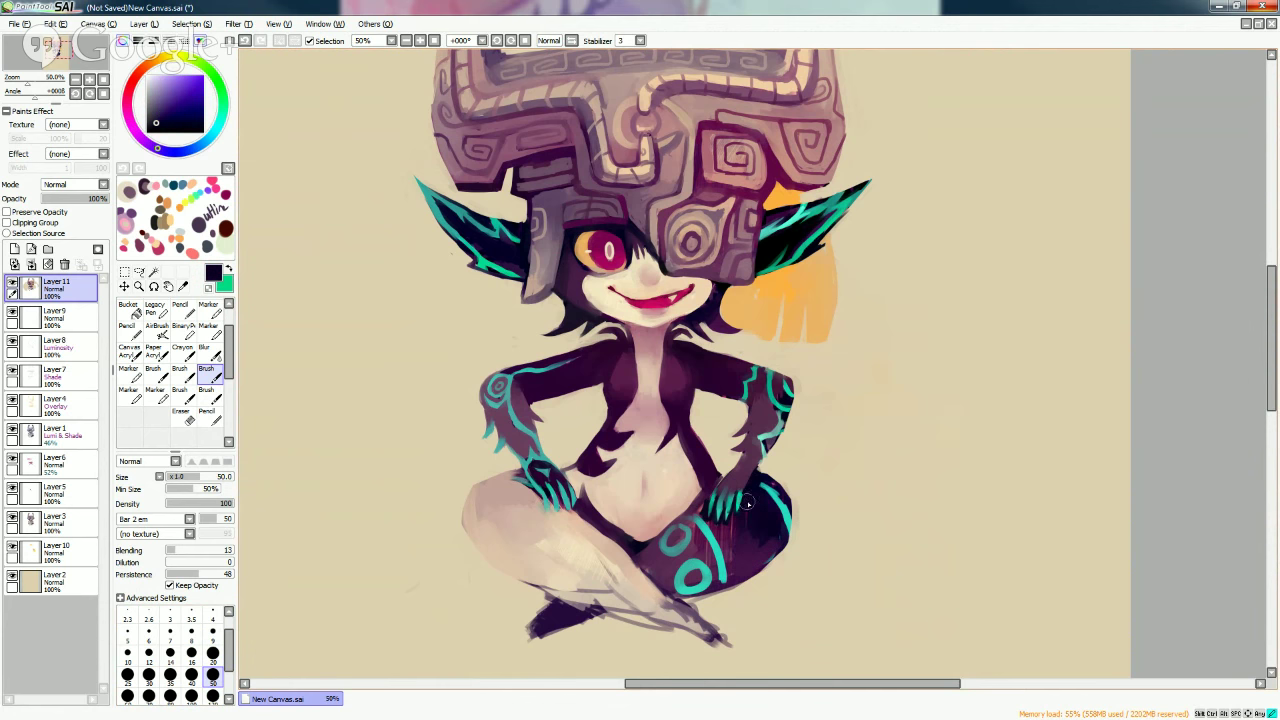
{"action": "left_click", "coordinate": [778, 487], "text": "alt"}
{"action": "left_click_drag", "start_coordinate": [778, 487], "coordinate": [786, 530]}
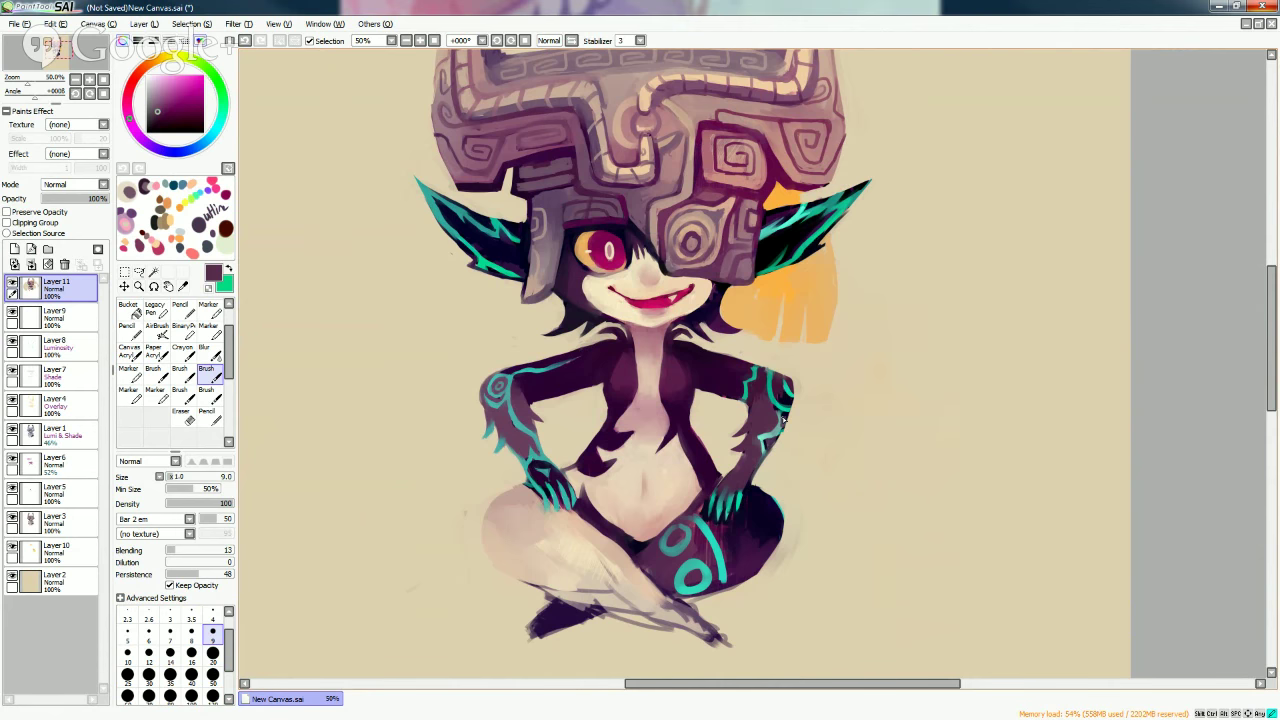
Refine the teal markings on both arms with alternately sampled teal and dark purple at brush size 9, sharpening the line along the upper arm.
{"action": "left_click", "coordinate": [782, 418], "text": "alt"}
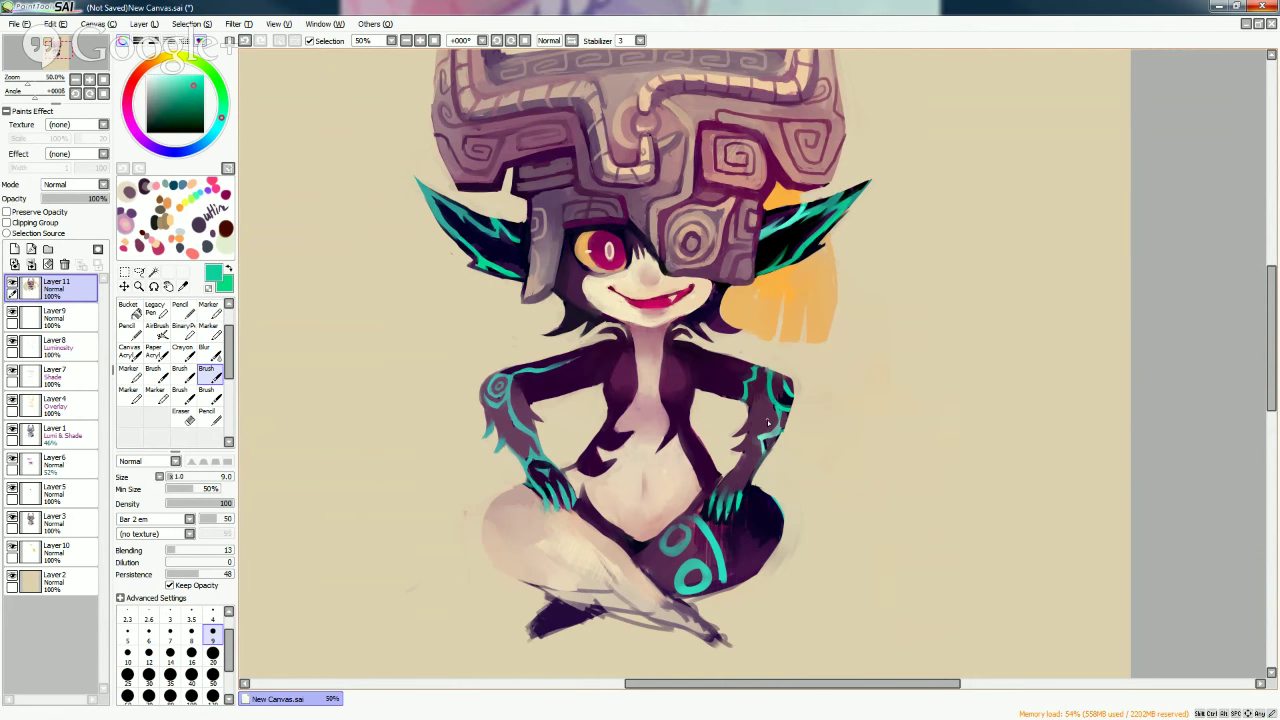
{"action": "left_click", "coordinate": [768, 422], "text": "alt"}
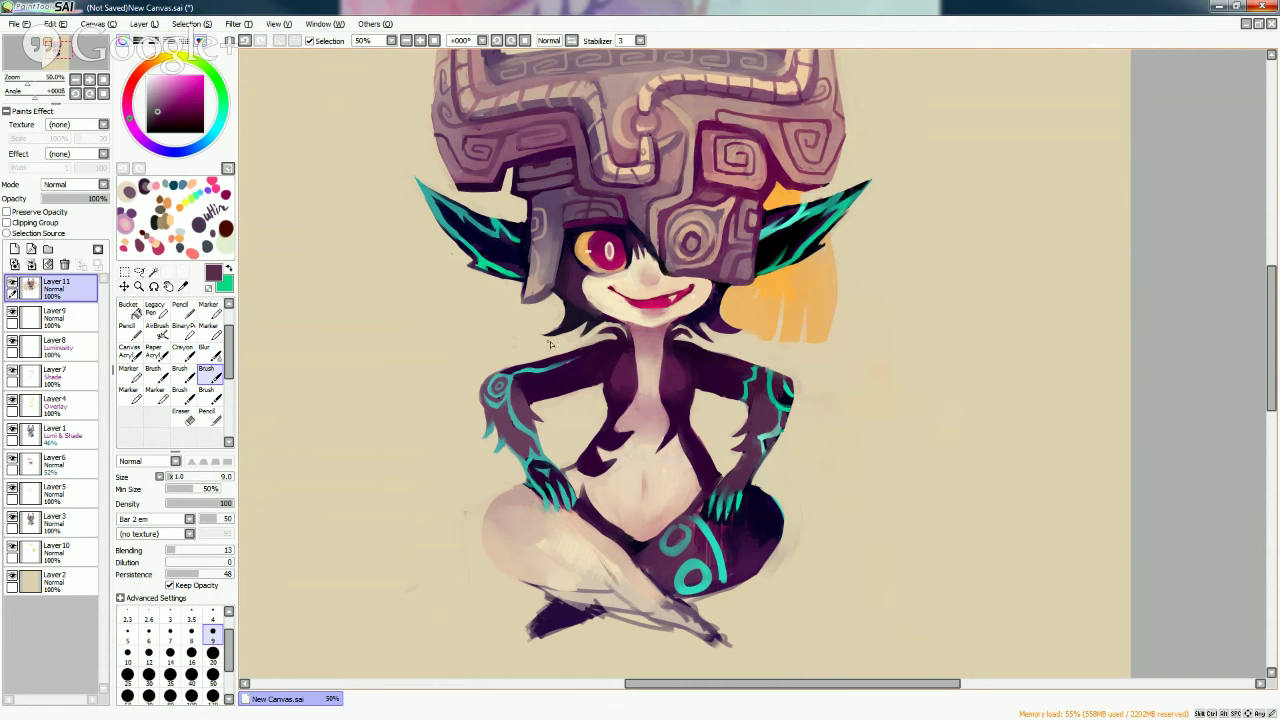
{"action": "left_click", "coordinate": [540, 370], "text": "alt"}
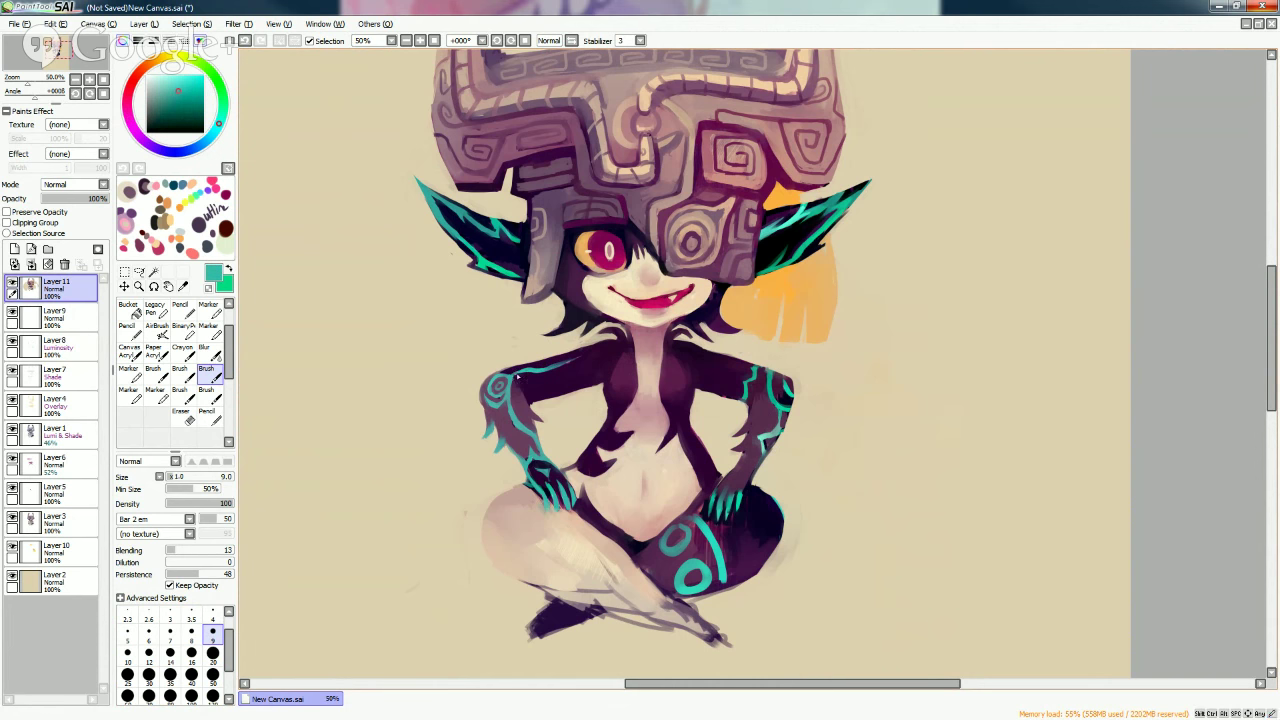
{"action": "left_click", "coordinate": [535, 374], "text": "alt"}
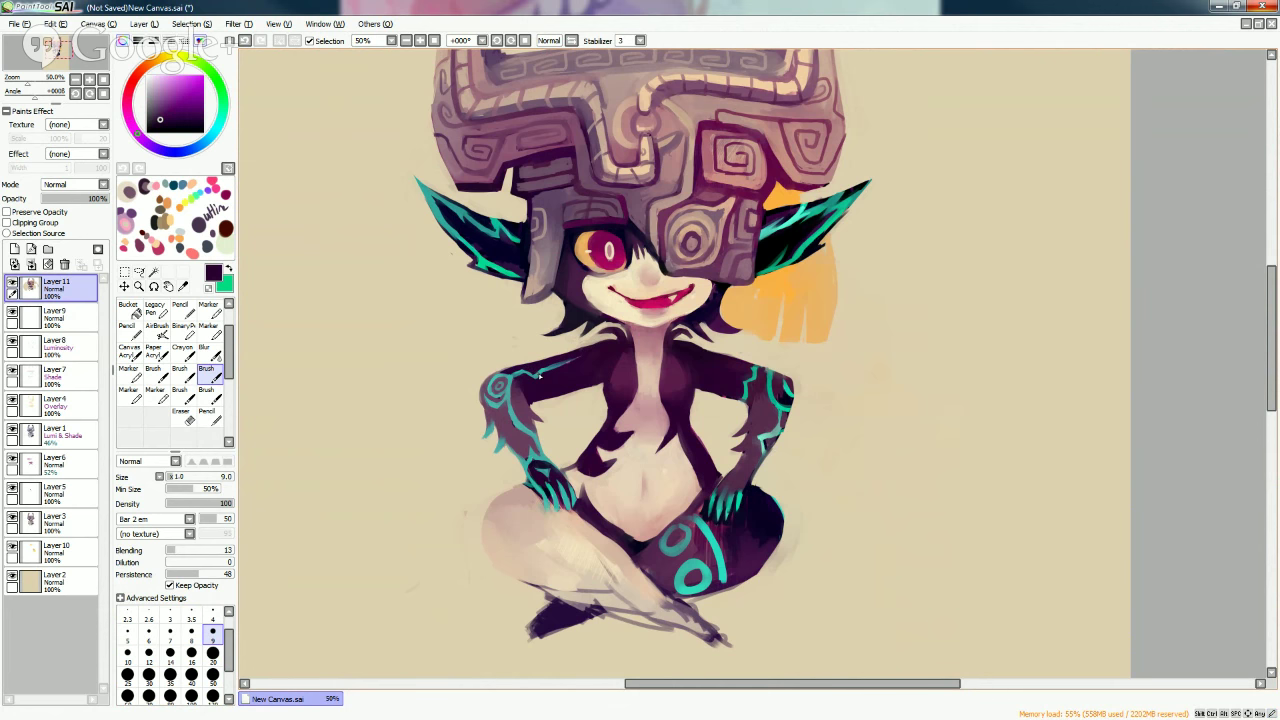
{"action": "left_click", "coordinate": [529, 370], "text": "alt"}
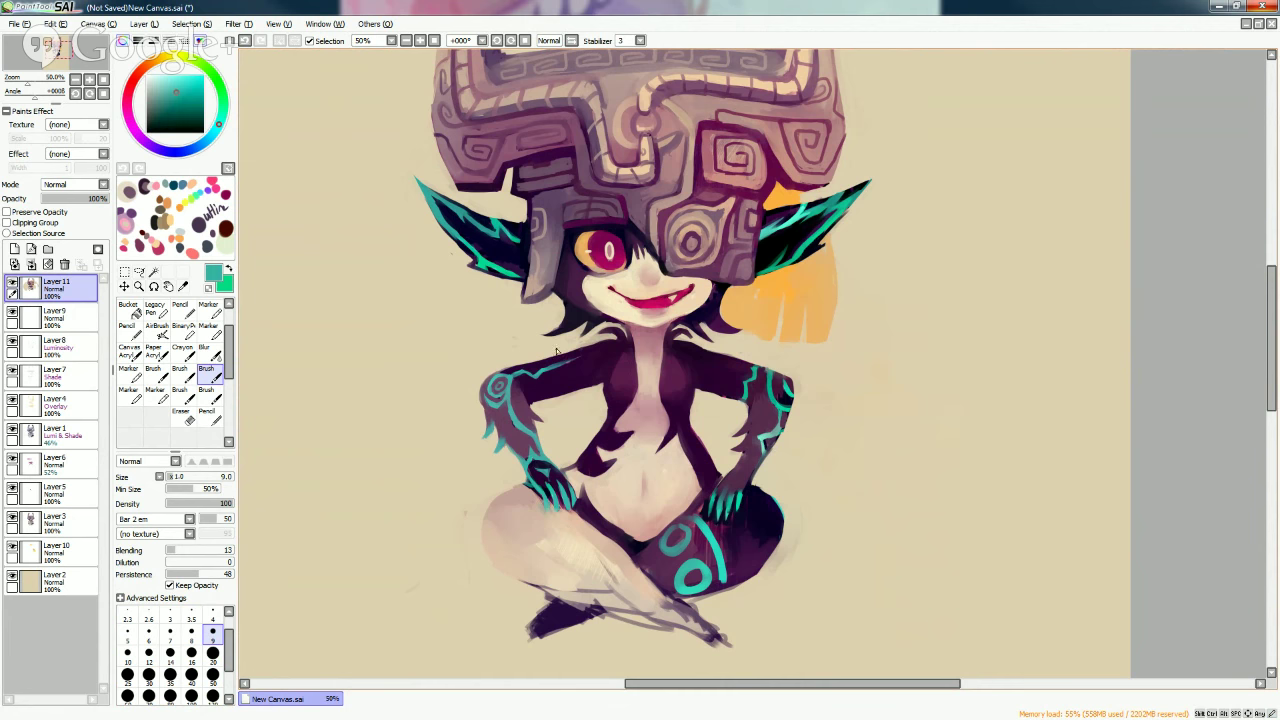
{"action": "left_click", "coordinate": [547, 366], "text": "alt"}
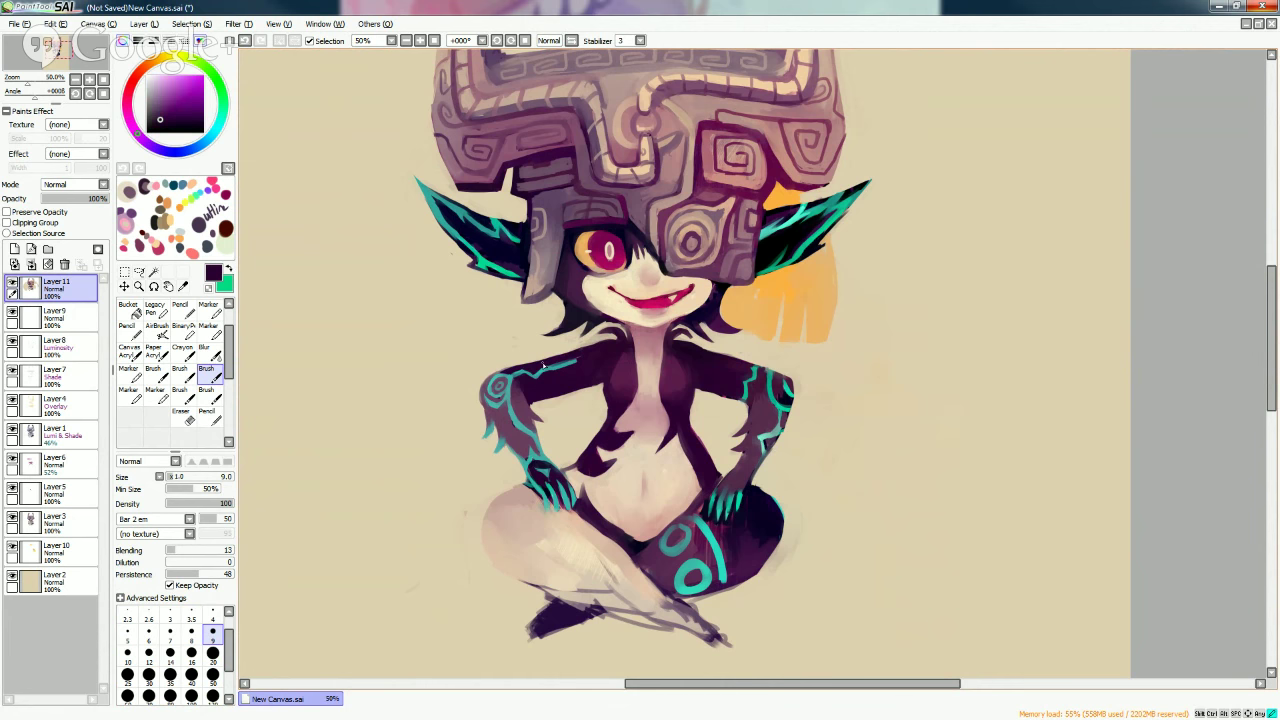
{"action": "left_click", "coordinate": [552, 369], "text": "alt"}
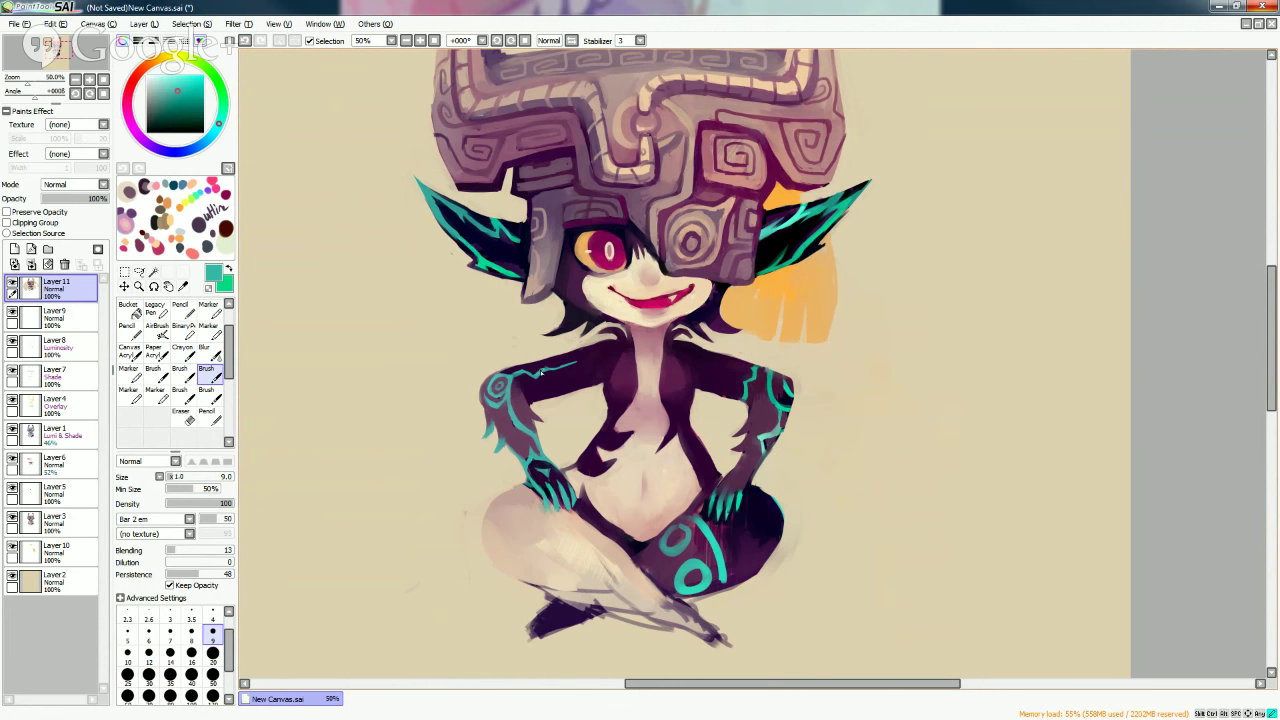
{"action": "left_click", "coordinate": [548, 368], "text": "alt"}
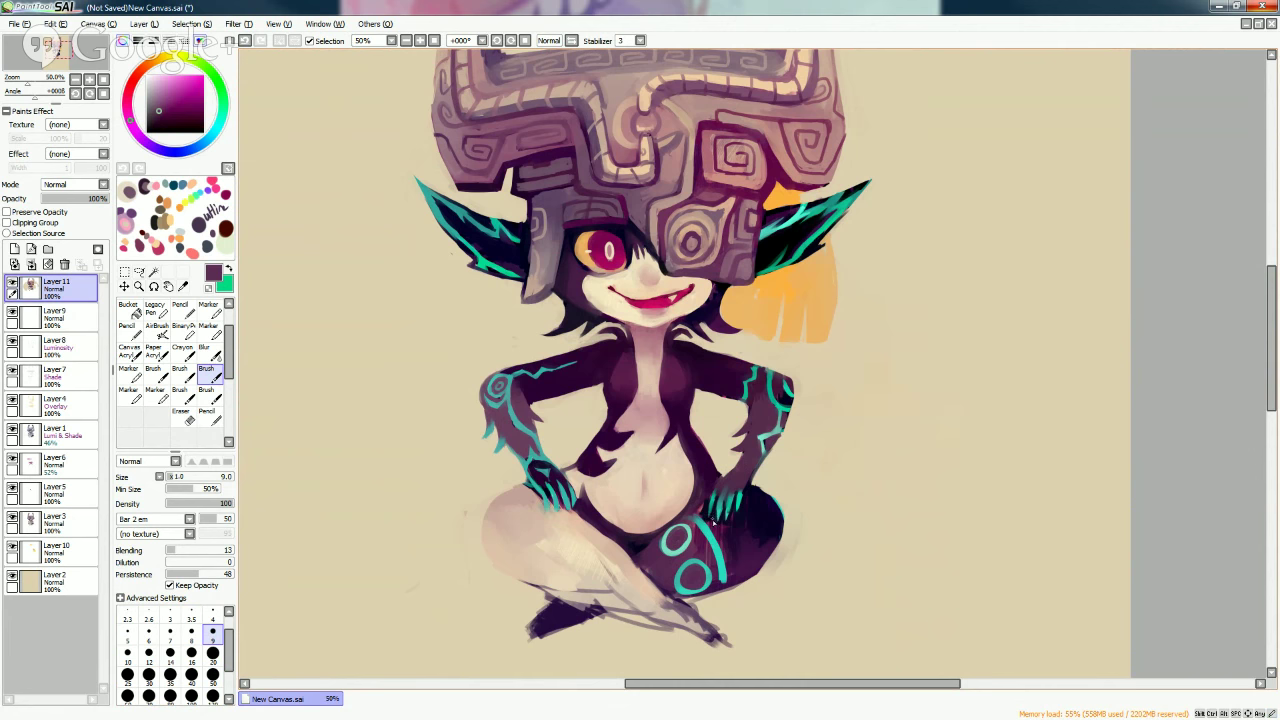
Slim and sharpen the curved teal stripe on the dark thigh with sampled teal and dark purple at brush size 9.
{"action": "left_click", "coordinate": [710, 524], "text": "alt"}
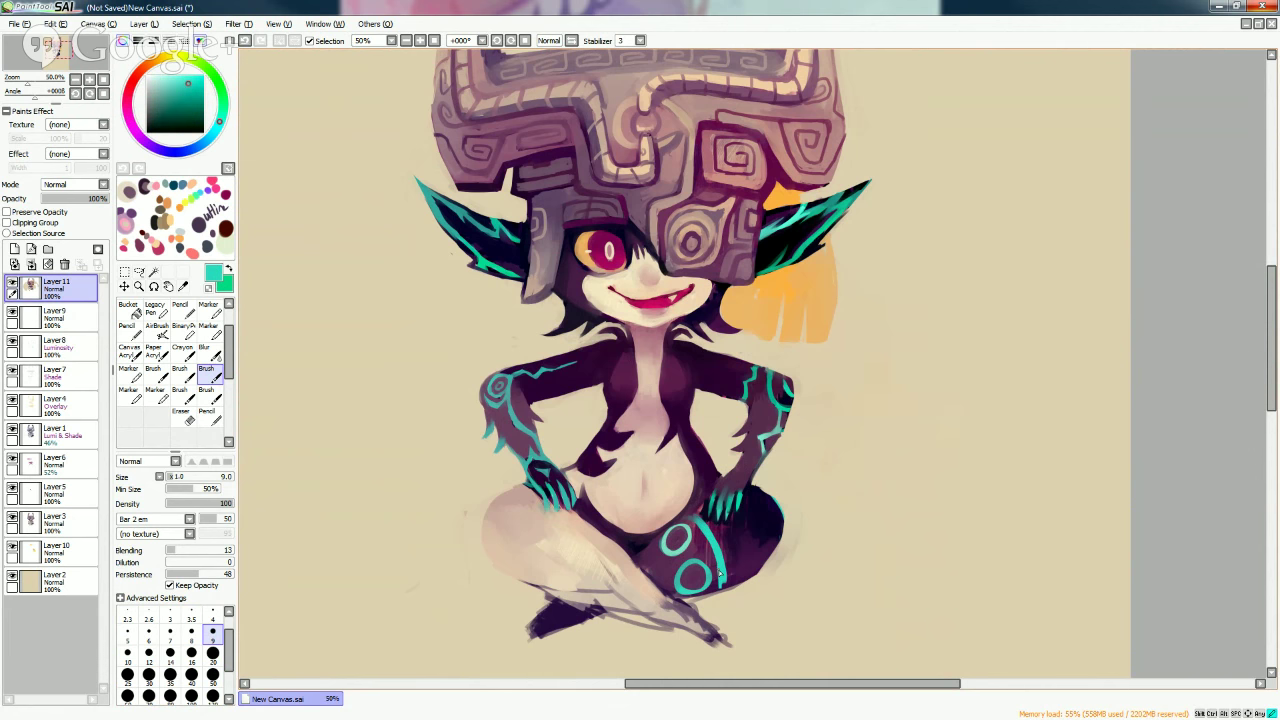
{"action": "left_click", "coordinate": [716, 548], "text": "alt"}
{"action": "left_click_drag", "start_coordinate": [720, 540], "coordinate": [728, 575]}
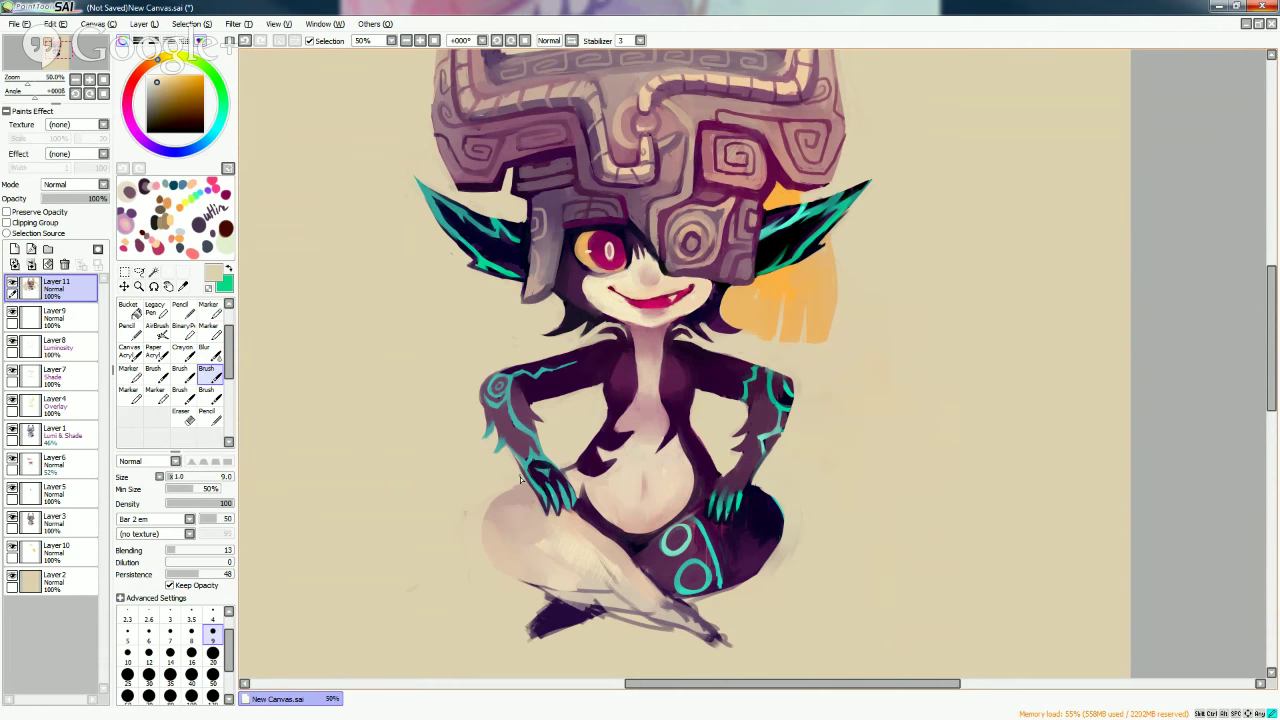
Rework the dark knee beside the resting hand with sampled dark navy and purple at brush size 9.
{"action": "left_click", "coordinate": [775, 468], "text": "alt"}
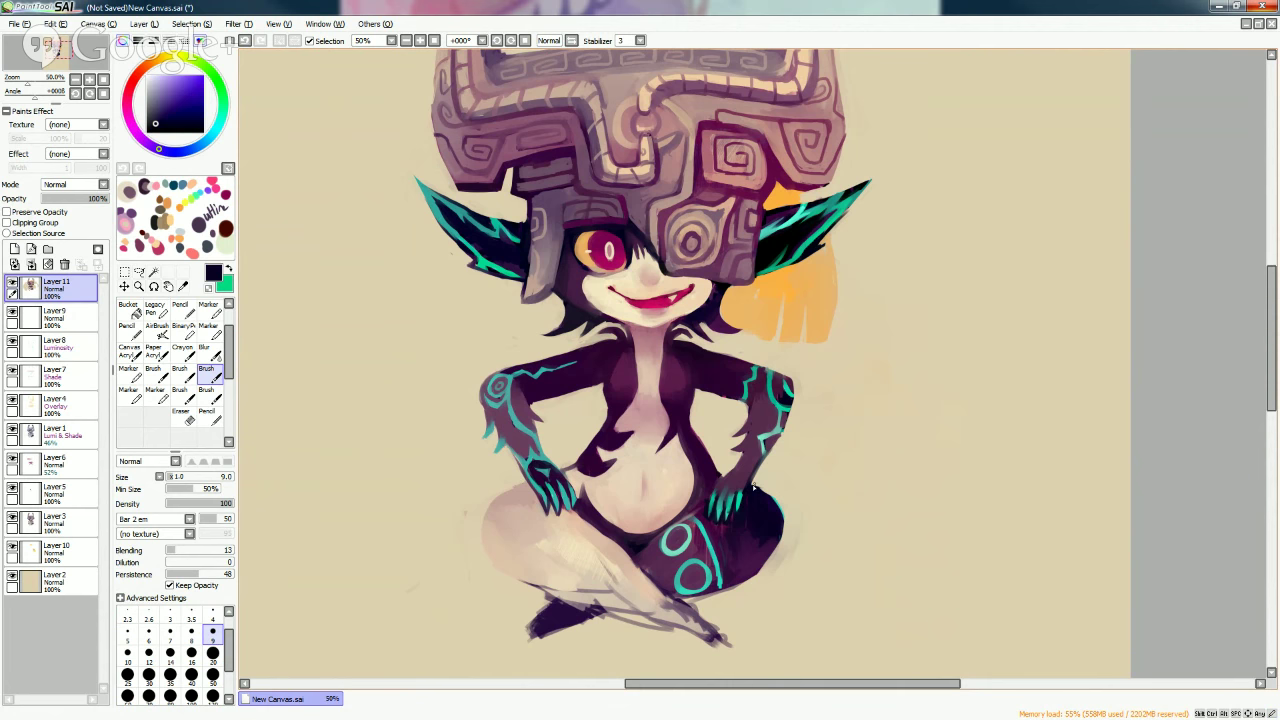
{"action": "left_click", "coordinate": [764, 484], "text": "alt"}
{"action": "left_click", "coordinate": [782, 518], "text": "alt"}
{"action": "mouse_move", "coordinate": [752, 486]}
{"action": "left_mouse_down"}
{"action": "mouse_move", "coordinate": [782, 537]}
{"action": "mouse_move", "coordinate": [770, 501]}
{"action": "mouse_move", "coordinate": [772, 549]}
{"action": "mouse_move", "coordinate": [784, 530]}
{"action": "mouse_move", "coordinate": [752, 562]}
{"action": "left_mouse_up"}
Outline the pale knee with mauve at brush size 9 and soften its contour with sampled beige and brownish skin tones at size 20.
{"action": "left_click", "coordinate": [497, 537], "text": "alt"}
{"action": "mouse_move", "coordinate": [515, 488]}
{"action": "left_mouse_down"}
{"action": "mouse_move", "coordinate": [490, 505]}
{"action": "mouse_move", "coordinate": [485, 545]}
{"action": "mouse_move", "coordinate": [505, 575]}
{"action": "left_mouse_up"}
{"action": "left_click", "coordinate": [212, 653]}
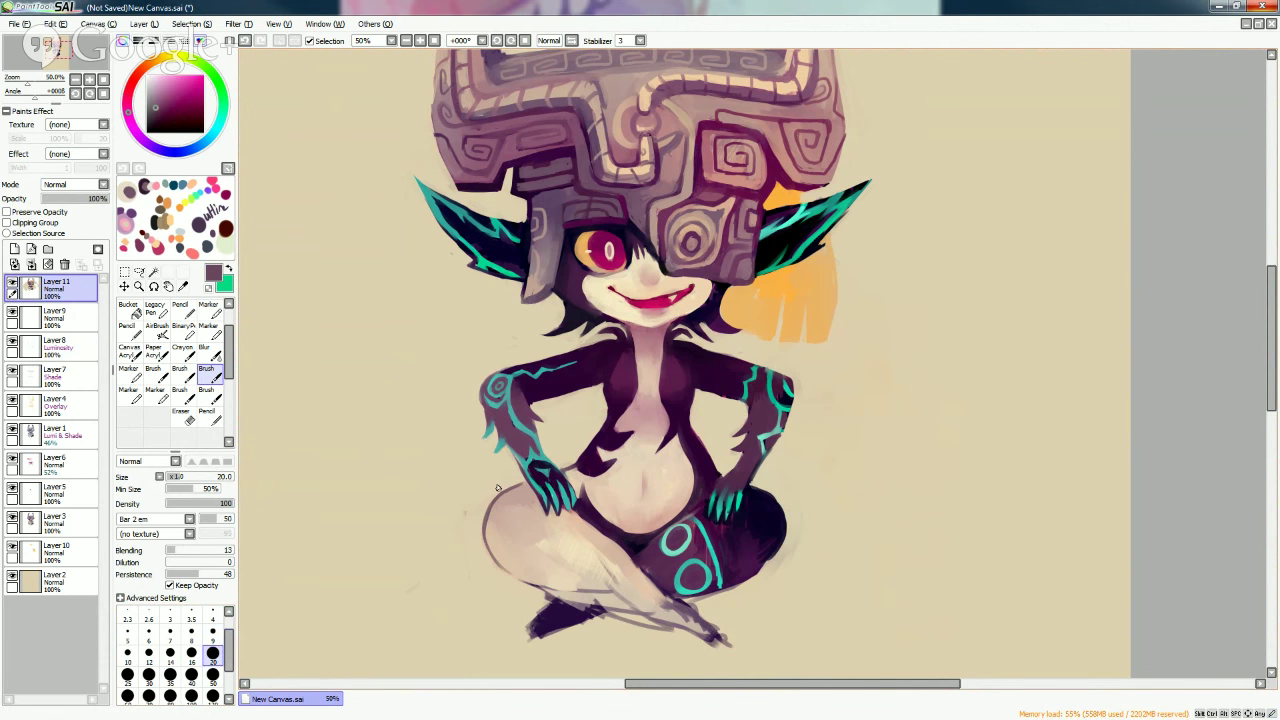
{"action": "left_click", "coordinate": [500, 585], "text": "alt"}
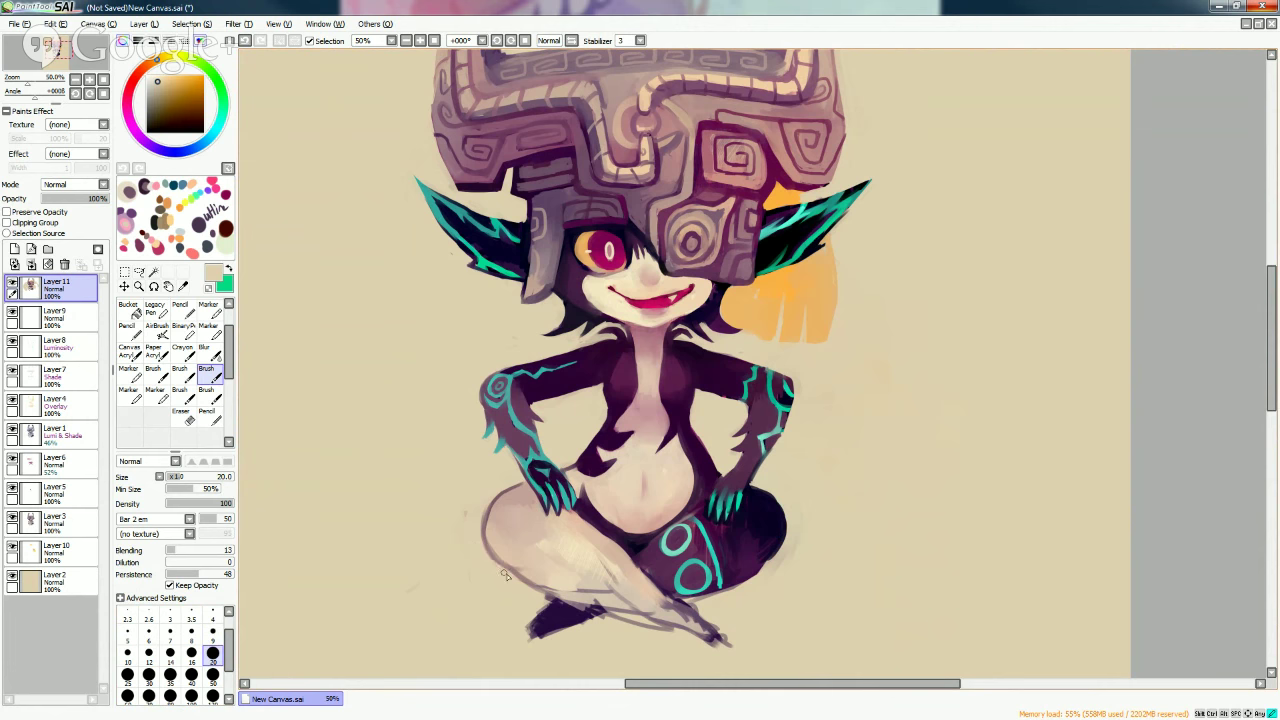
{"action": "left_click", "coordinate": [491, 529], "text": "alt"}
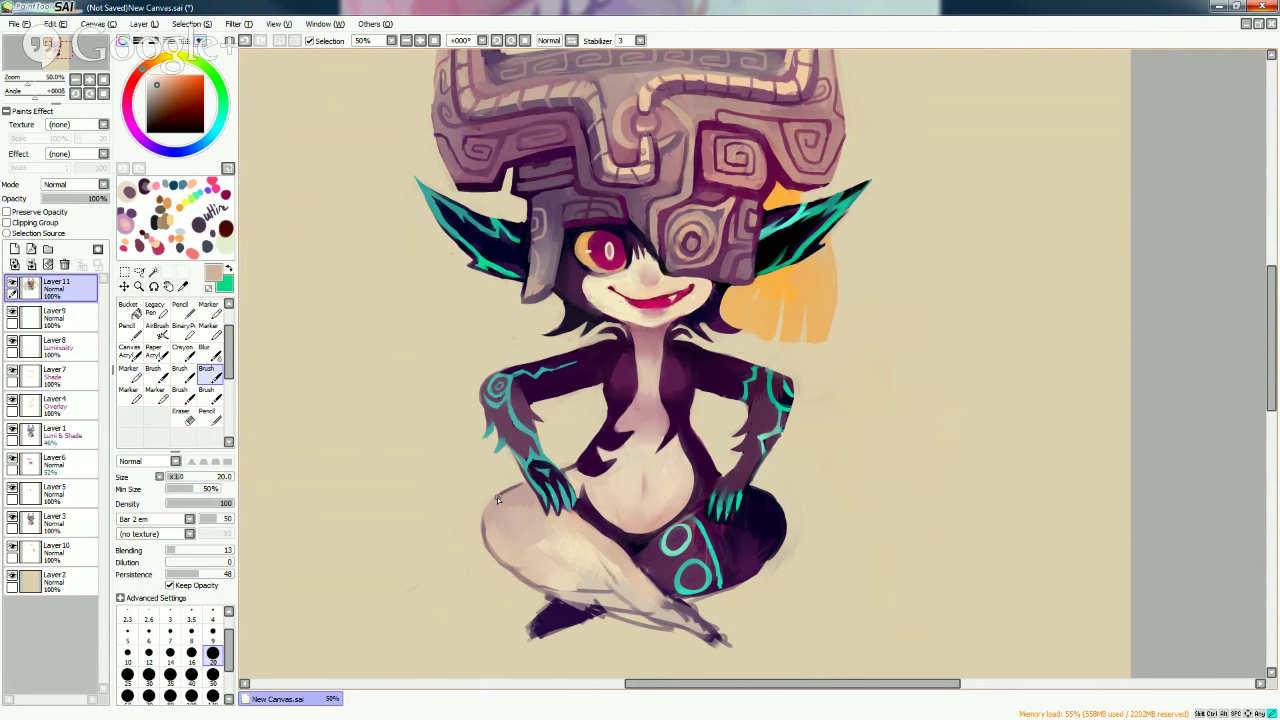
{"action": "left_click", "coordinate": [483, 536], "text": "alt"}
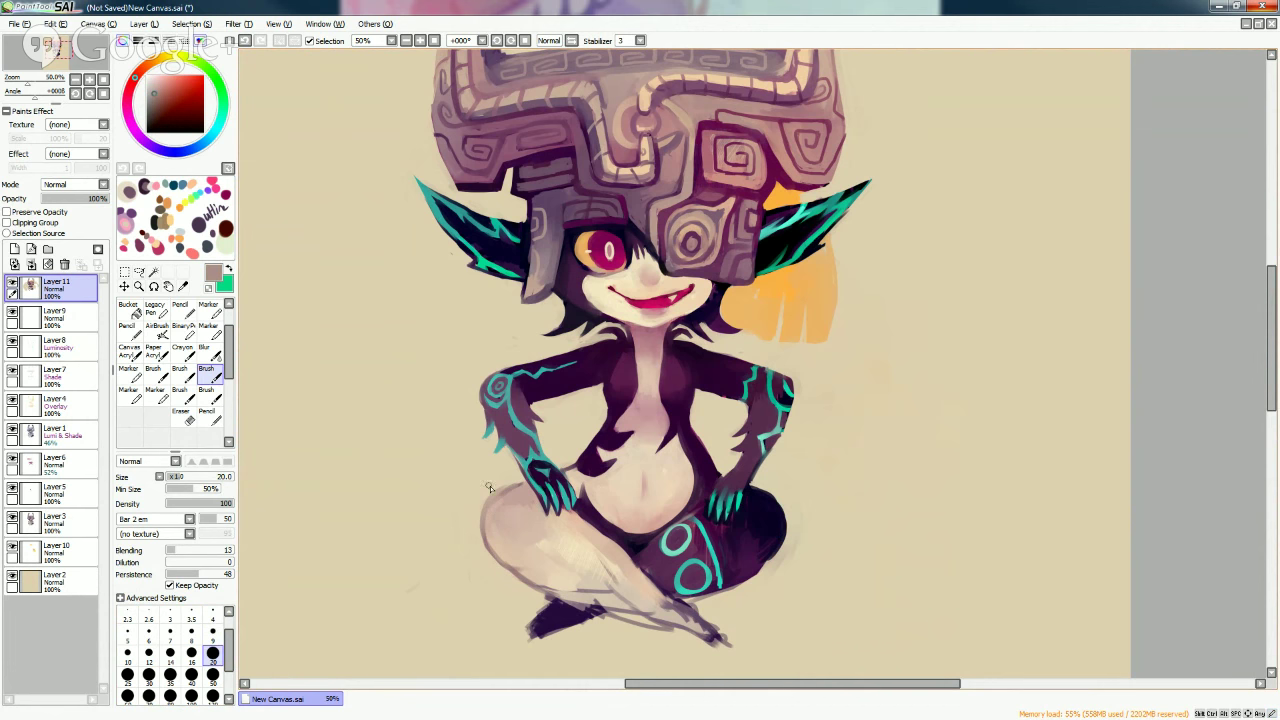
{"action": "left_click", "coordinate": [488, 492], "text": "alt"}
{"action": "left_click", "coordinate": [494, 508], "text": "alt"}
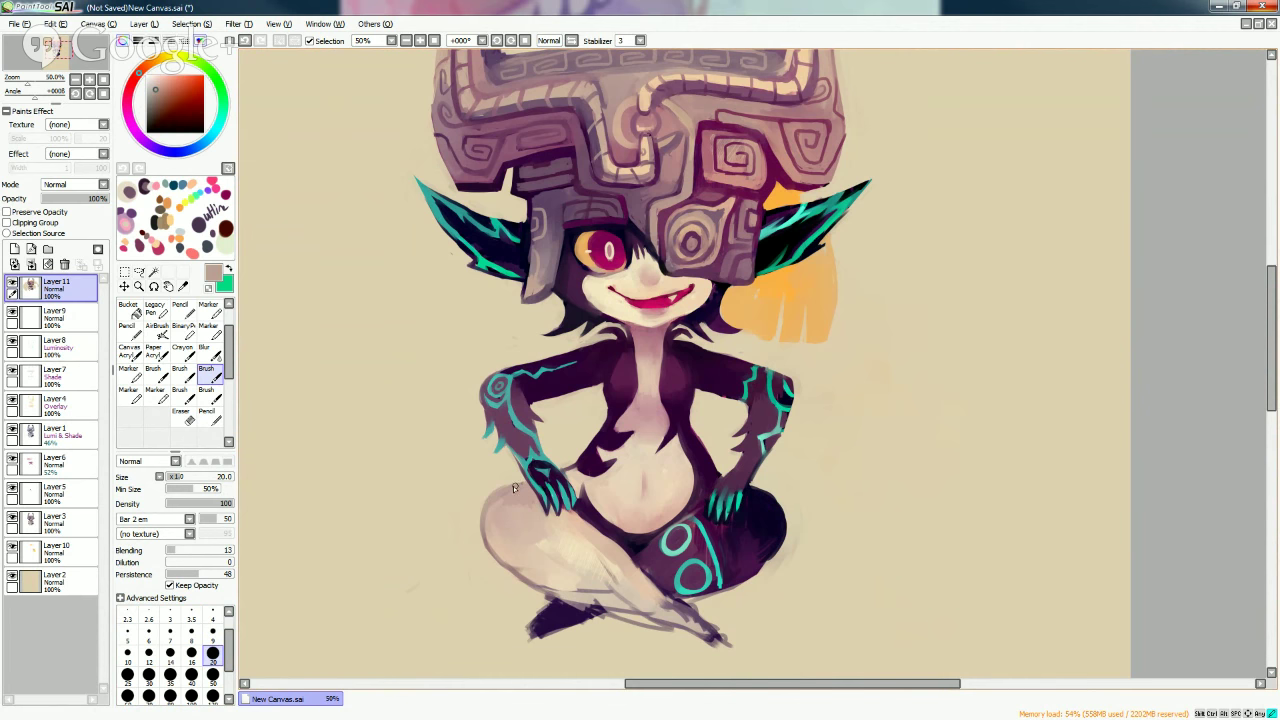
Touch up the dark thigh and its stripe with sampled navy, teal and purple at brush size 20, and trim the knee's outer edge with beige.
{"action": "left_click", "coordinate": [778, 537], "text": "alt"}
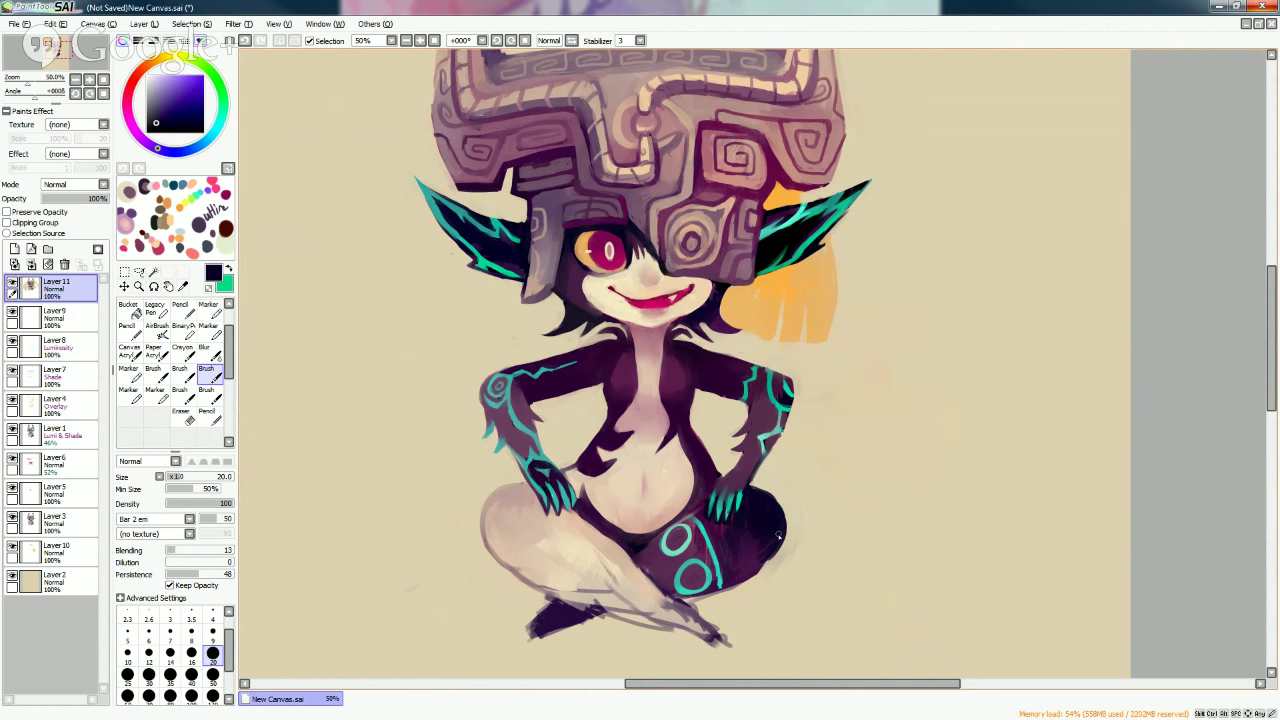
{"action": "left_click", "coordinate": [716, 571], "text": "alt"}
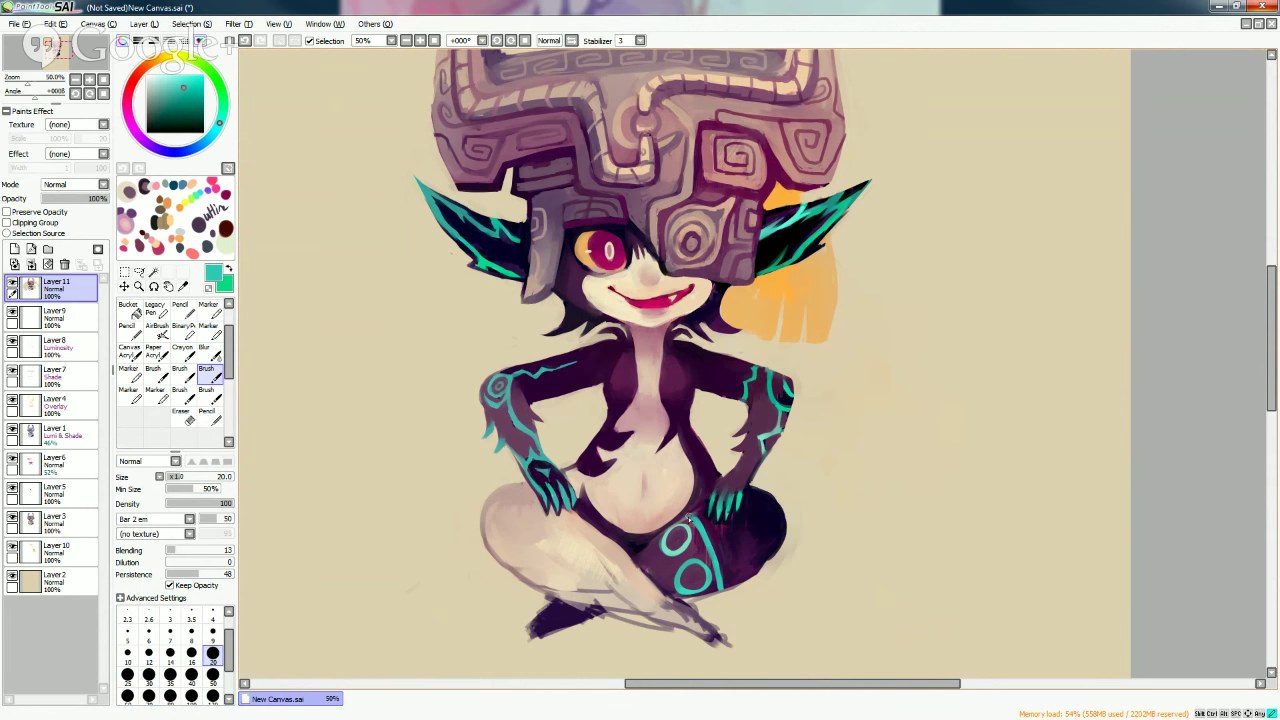
{"action": "left_click", "coordinate": [690, 520], "text": "alt"}
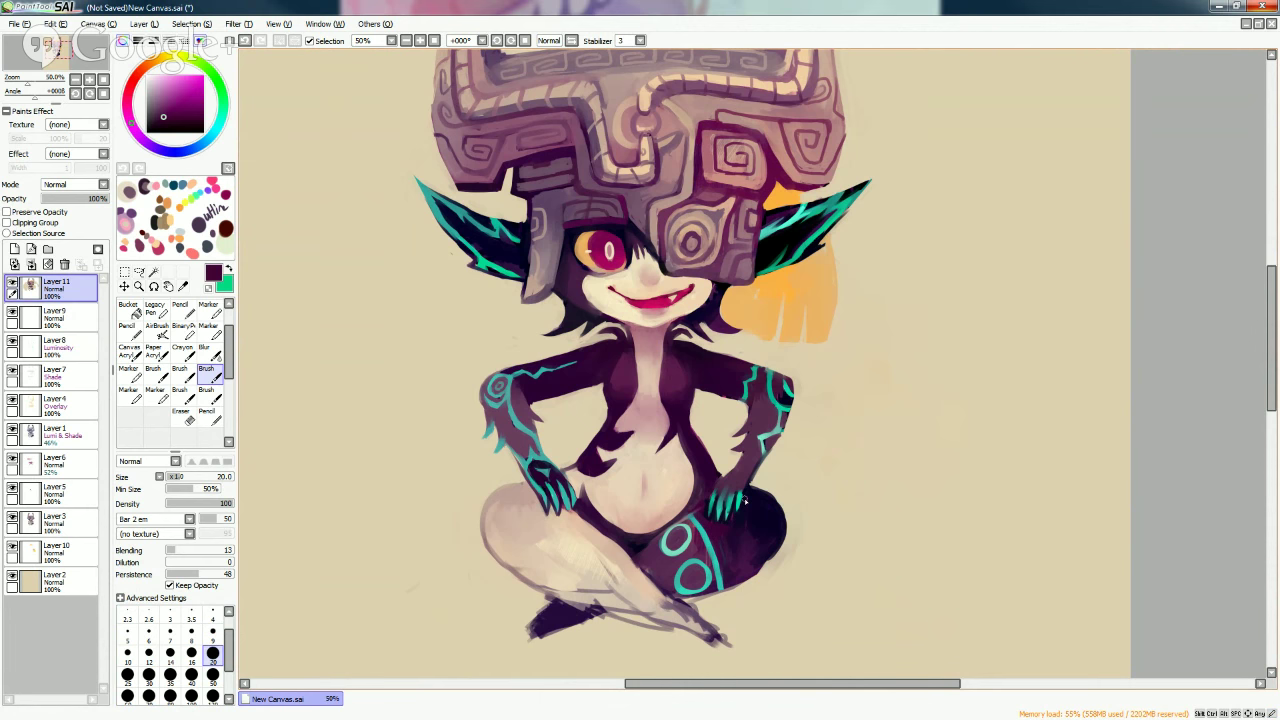
{"action": "left_click", "coordinate": [745, 585], "text": "alt"}
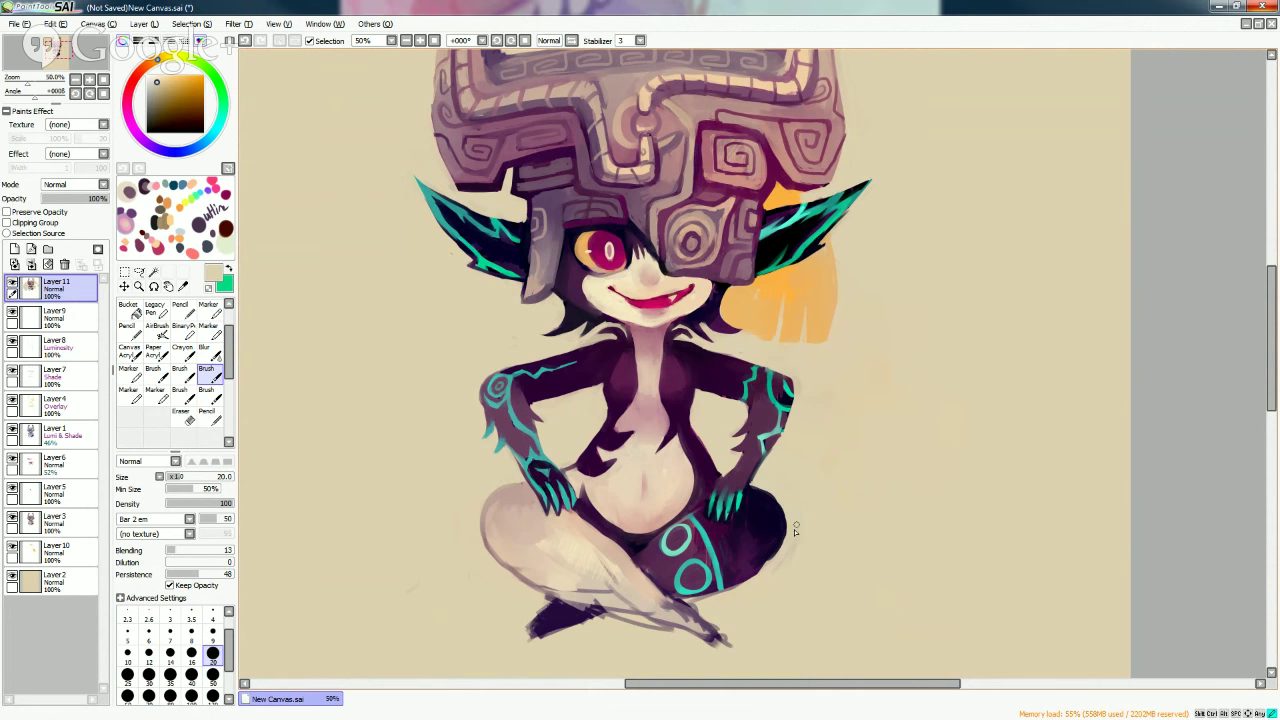
{"action": "left_click_drag", "start_coordinate": [795, 530], "coordinate": [764, 574]}
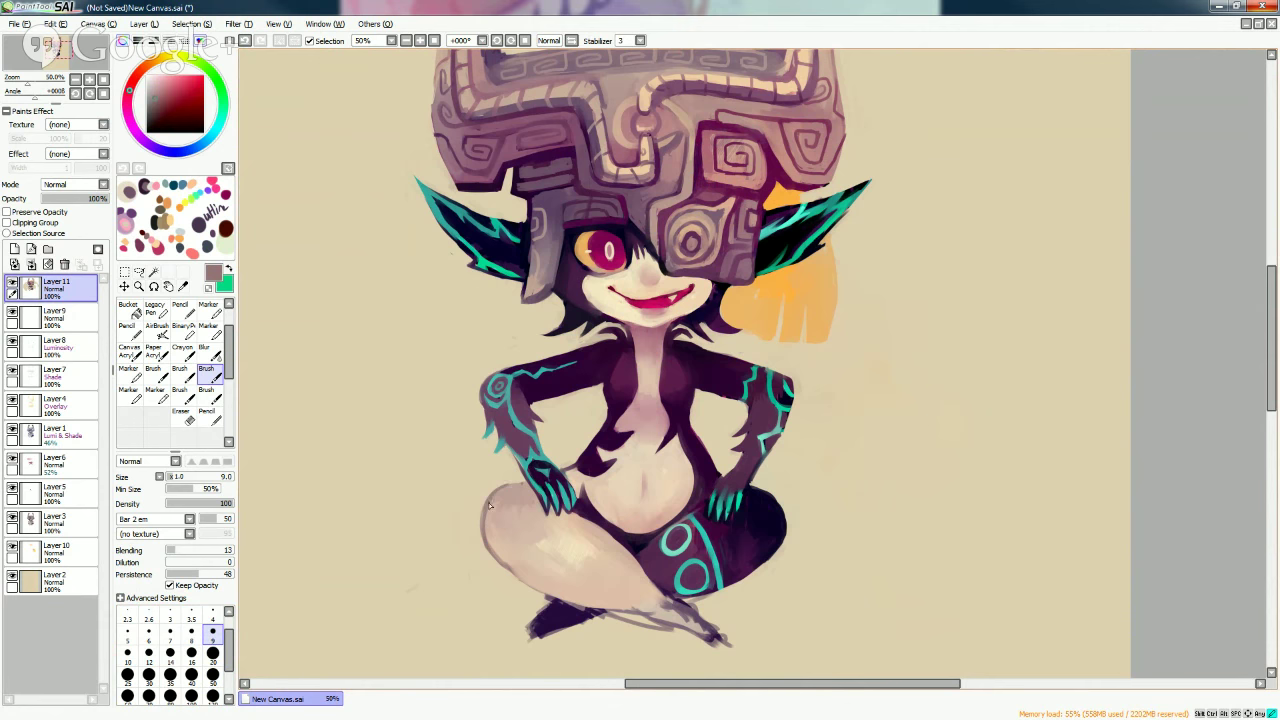
Refine the hand resting on the pale knee and its teal fingers with sampled teal and dark purple at brush size 9.
{"action": "left_click", "coordinate": [512, 452], "text": "alt"}
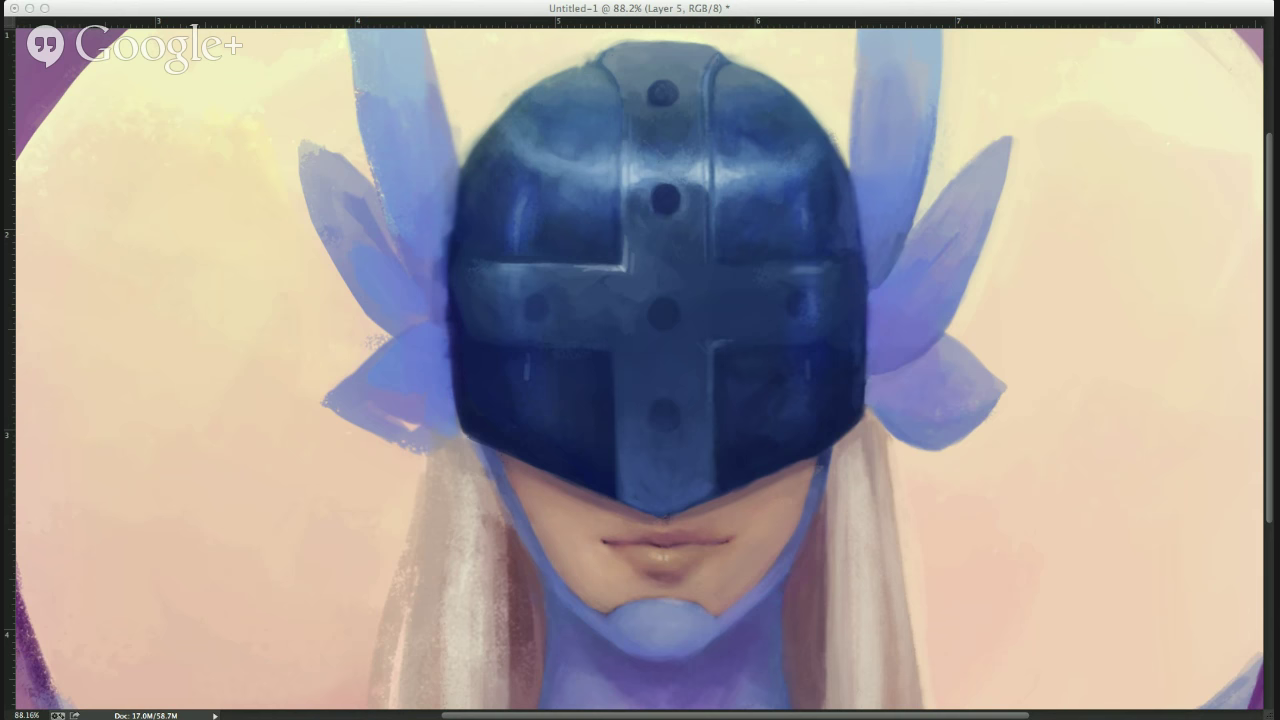
{"action": "left_click", "coordinate": [630, 289]}
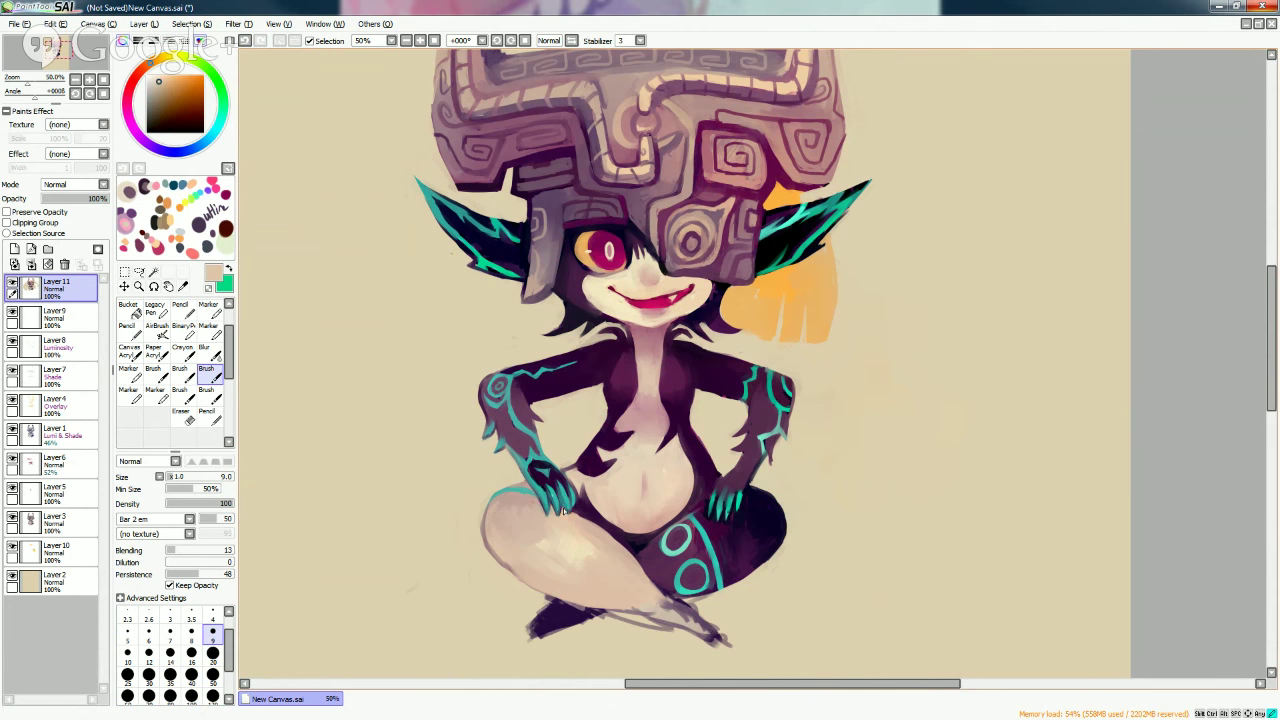
{"action": "left_click", "coordinate": [563, 505], "text": "alt"}
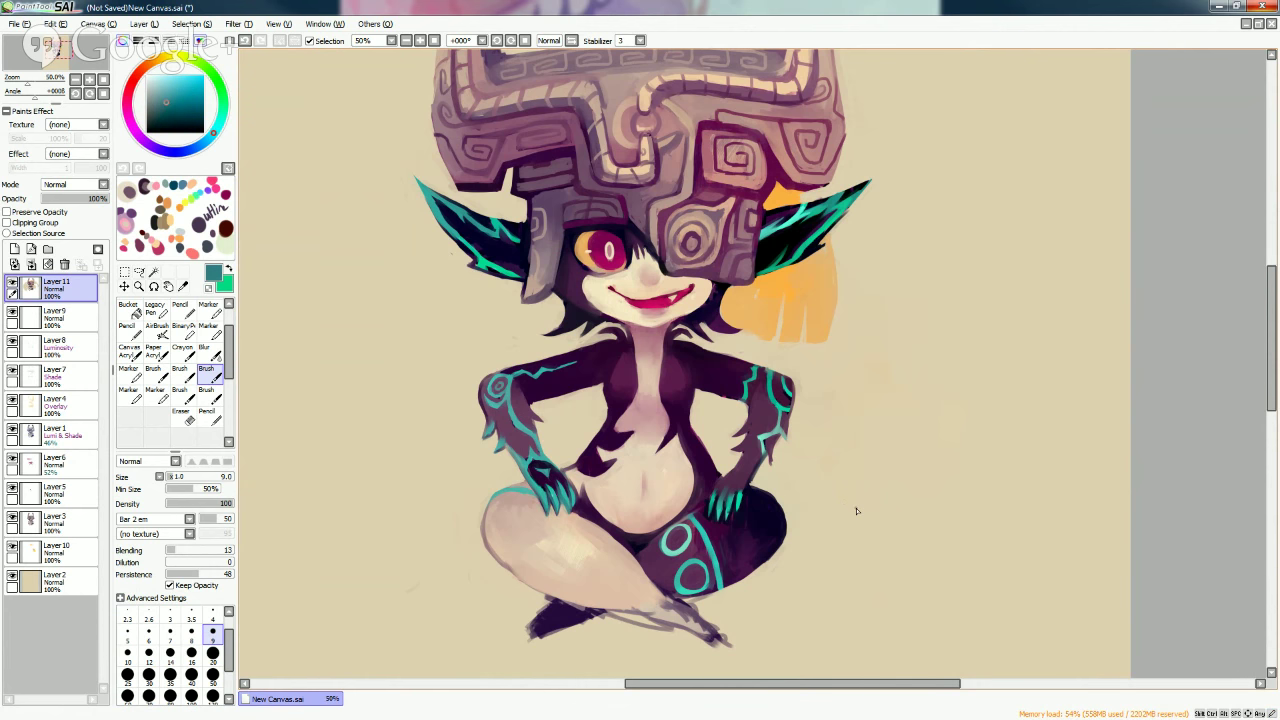
{"action": "left_click", "coordinate": [732, 508], "text": "alt"}
{"action": "mouse_move", "coordinate": [563, 492]}
{"action": "left_mouse_down"}
{"action": "mouse_move", "coordinate": [573, 500]}
{"action": "mouse_move", "coordinate": [558, 512]}
{"action": "mouse_move", "coordinate": [543, 495]}
{"action": "left_mouse_up"}
{"action": "left_click", "coordinate": [551, 500], "text": "alt"}
{"action": "left_click_drag", "start_coordinate": [549, 500], "coordinate": [575, 512]}
{"action": "left_click", "coordinate": [578, 515], "text": "alt"}
{"action": "left_click", "coordinate": [572, 505], "text": "alt"}
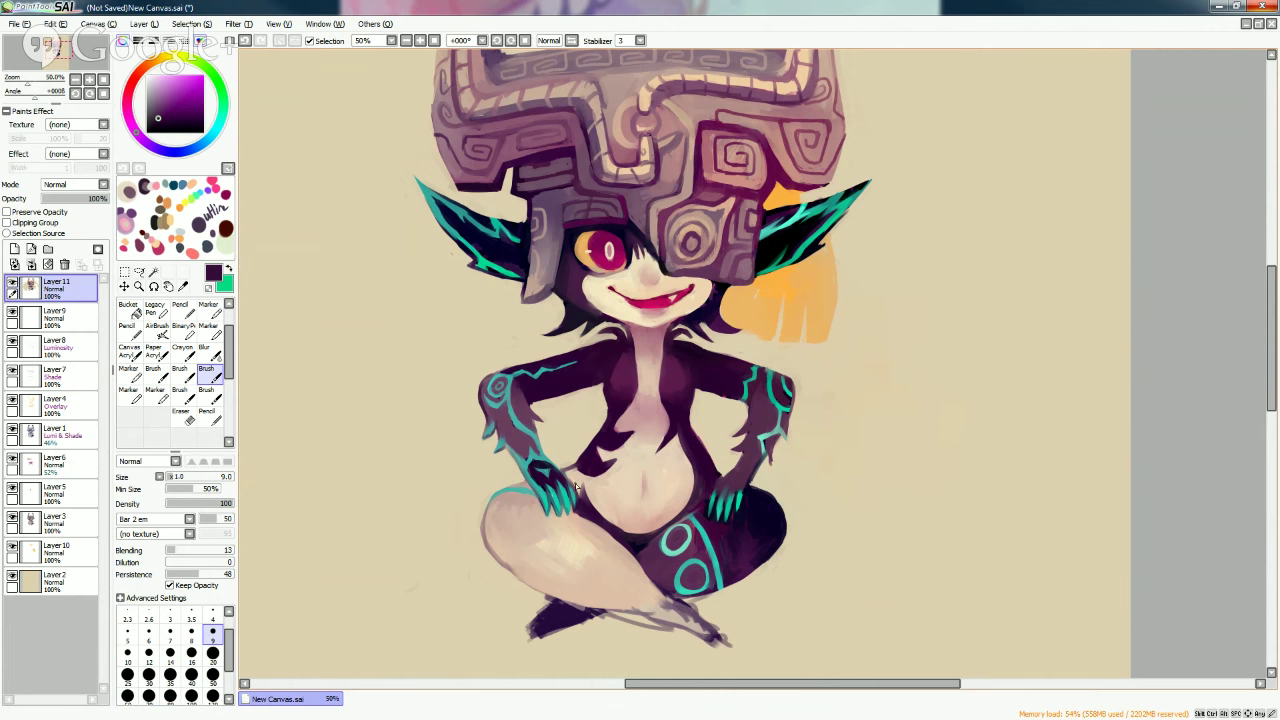
{"action": "left_click", "coordinate": [580, 486], "text": "alt"}
{"action": "left_click", "coordinate": [585, 506], "text": "alt"}
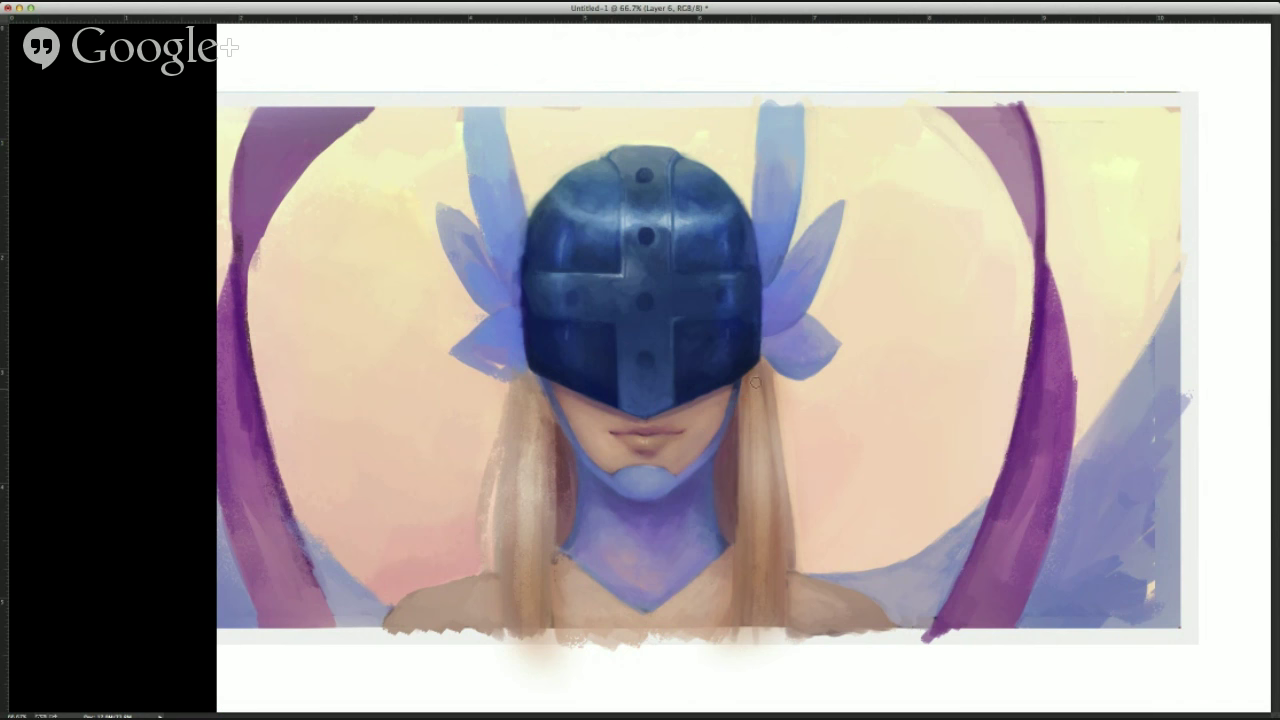
Clean up the pale knee's contour and the crossed foot with sampled skin tone and beige at brush size 20.
{"action": "key", "text": "bracketright"}
{"action": "key", "text": "bracketright"}
{"action": "key", "text": "bracketright"}
{"action": "key", "text": "bracketright"}
{"action": "key", "text": "bracketright"}
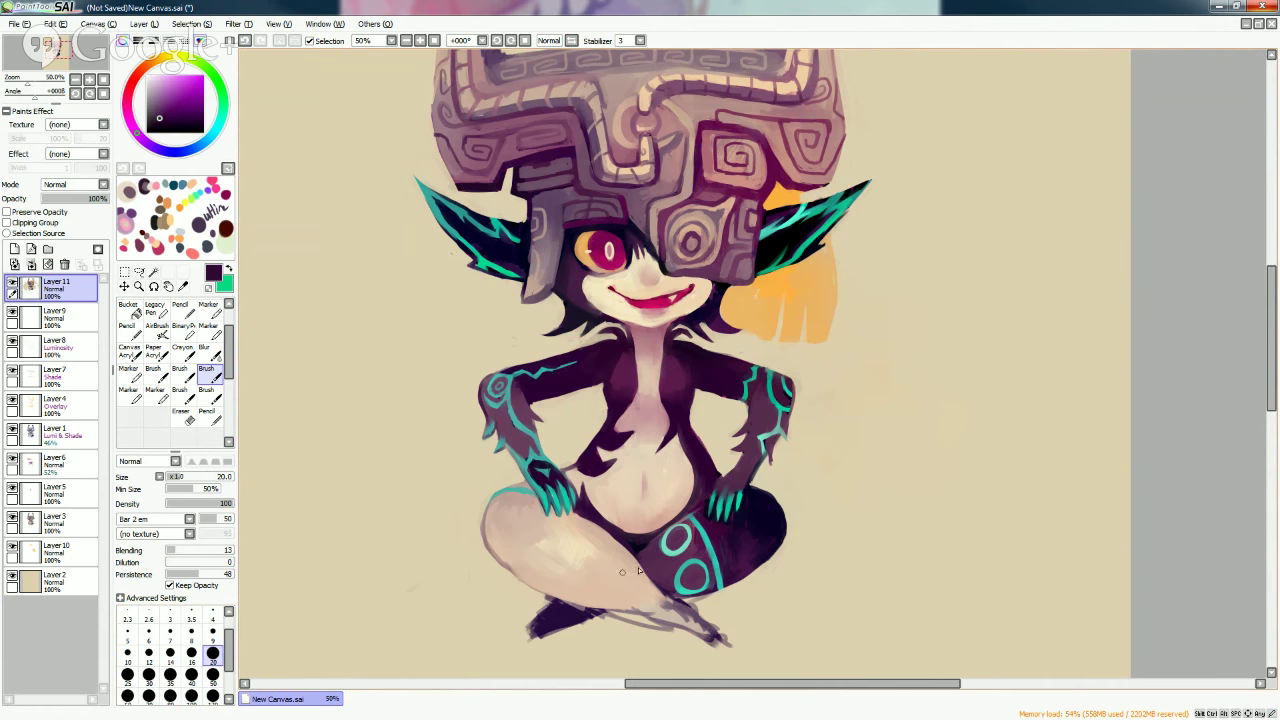
{"action": "left_click", "coordinate": [494, 550], "text": "alt"}
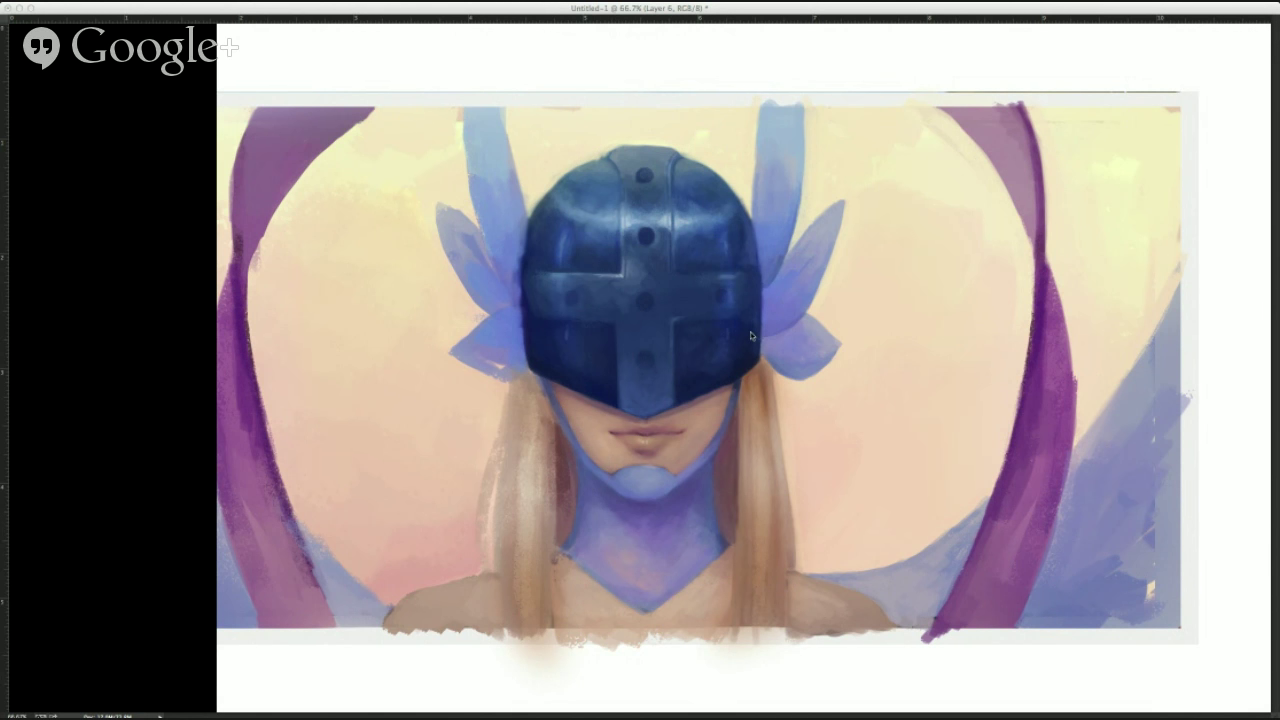
{"action": "left_click", "coordinate": [759, 392]}
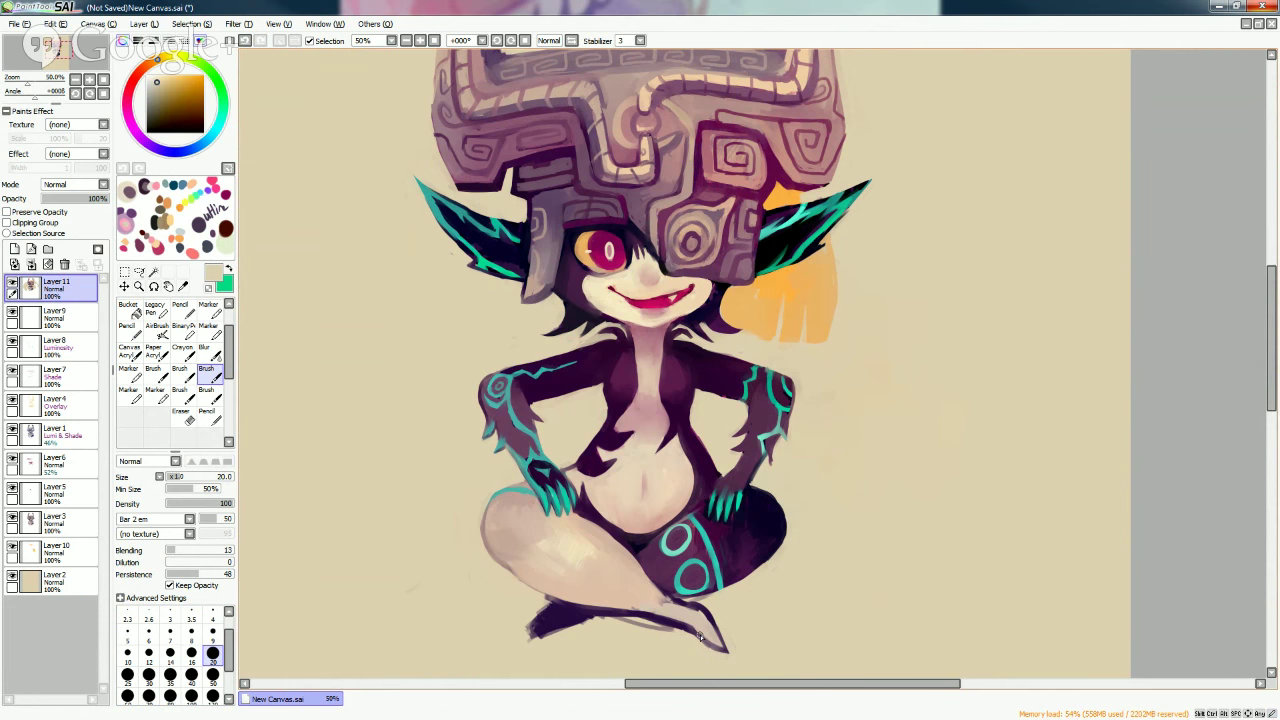
Reshape the pale foot and trim the underside of the dark lower leg with sampled beige and skin tones at brush size 20.
{"action": "left_click", "coordinate": [700, 637], "text": "alt"}
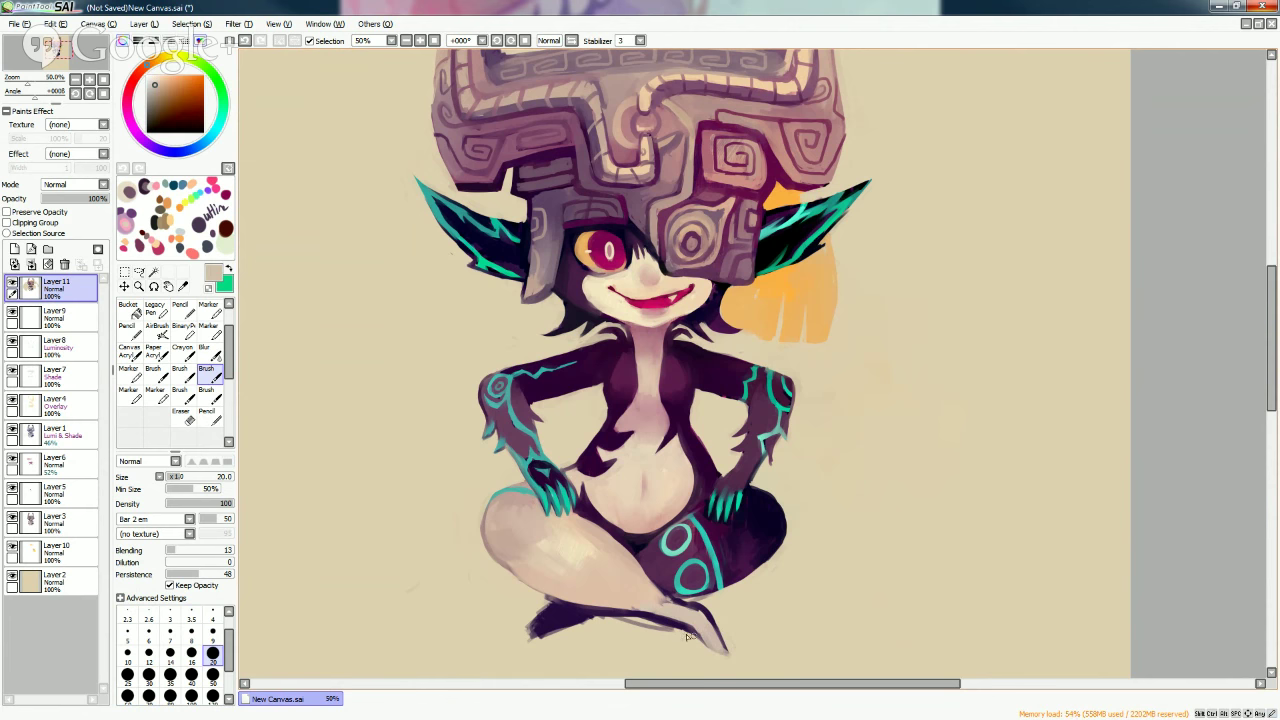
{"action": "left_click", "coordinate": [212, 631]}
{"action": "left_click", "coordinate": [212, 652]}
{"action": "left_click", "coordinate": [652, 638], "text": "alt"}
{"action": "mouse_move", "coordinate": [624, 622]}
{"action": "left_mouse_down"}
{"action": "mouse_move", "coordinate": [696, 648]}
{"action": "mouse_move", "coordinate": [686, 641]}
{"action": "left_mouse_up"}
{"action": "left_click", "coordinate": [614, 608], "text": "alt"}
{"action": "mouse_move", "coordinate": [622, 614]}
{"action": "left_mouse_down"}
{"action": "mouse_move", "coordinate": [678, 632]}
{"action": "mouse_move", "coordinate": [660, 622]}
{"action": "left_mouse_up"}
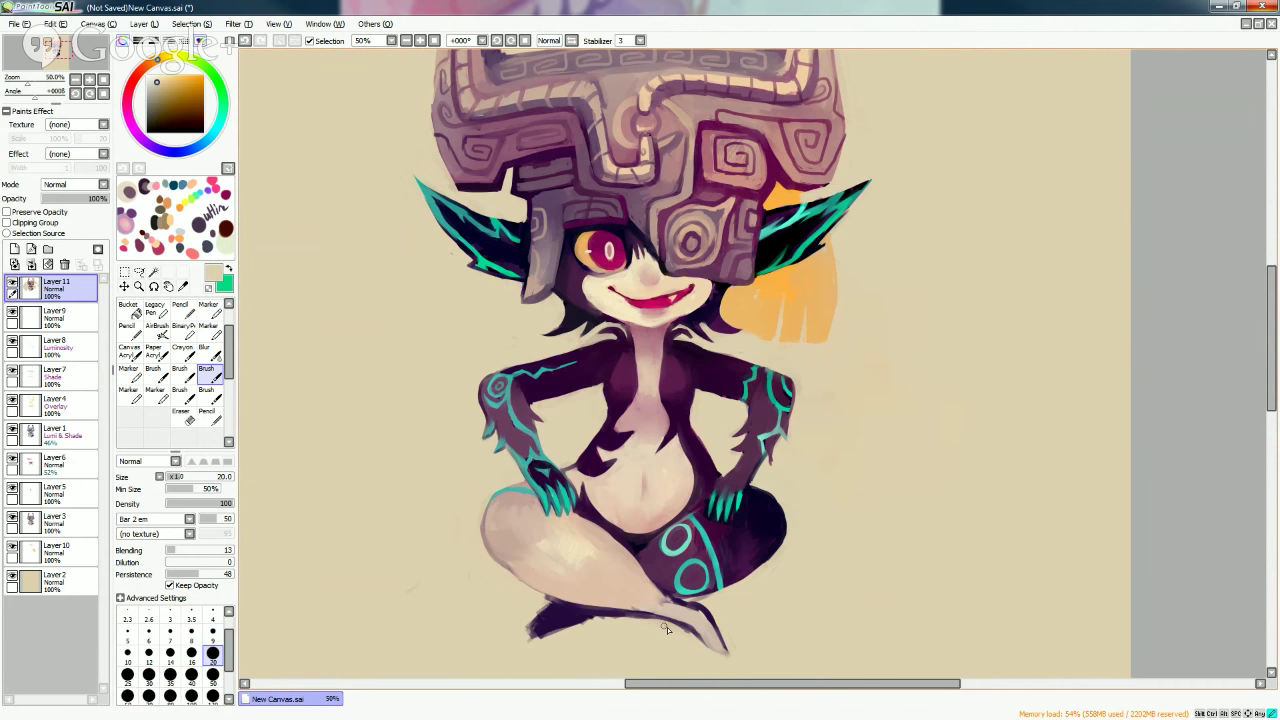
{"action": "left_click", "coordinate": [643, 600], "text": "alt"}
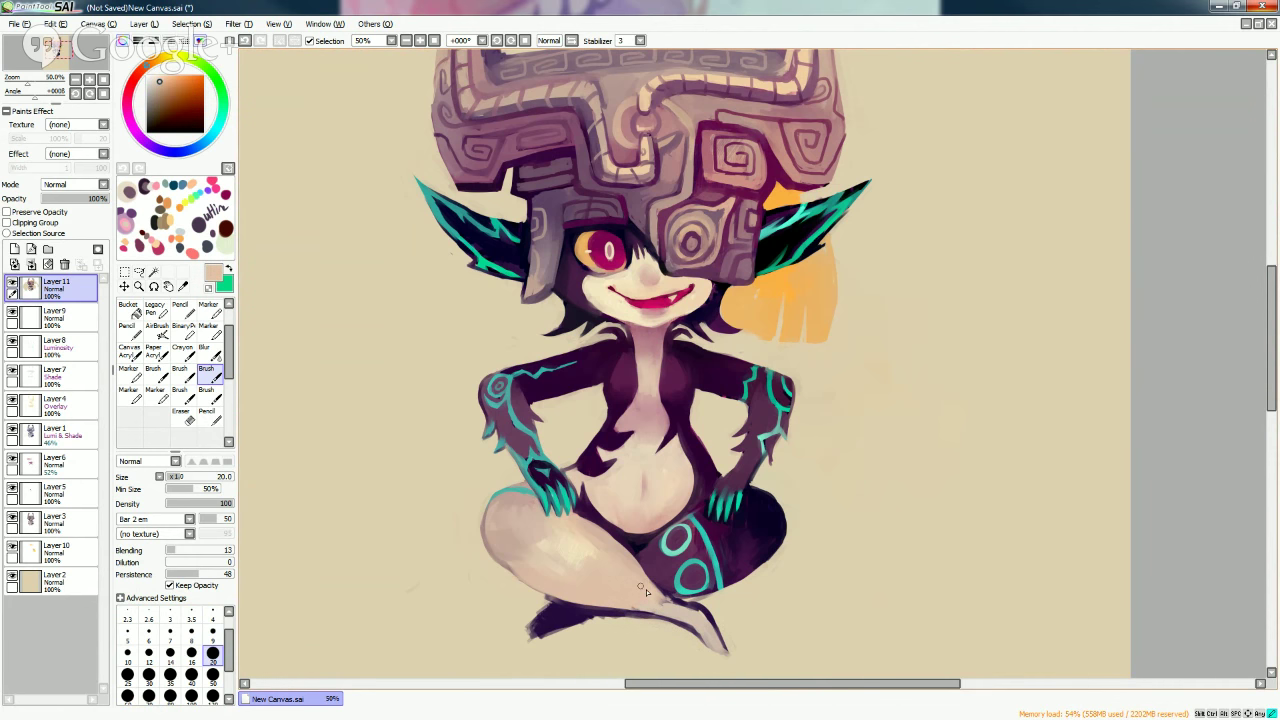
Refine the dark hips, inner thigh and torso side with sampled dark navy and purple at brush sizes 9 and 16.
{"action": "left_click", "coordinate": [590, 515], "text": "alt"}
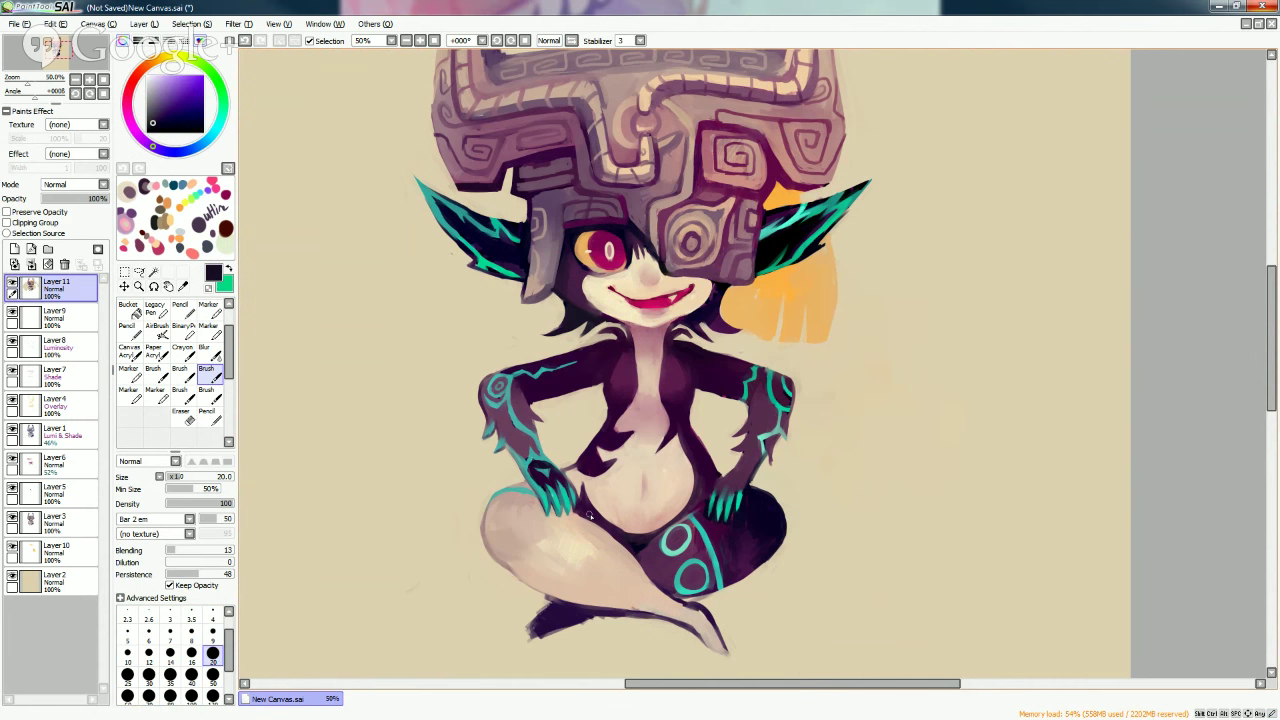
{"action": "left_click", "coordinate": [590, 516], "text": "alt"}
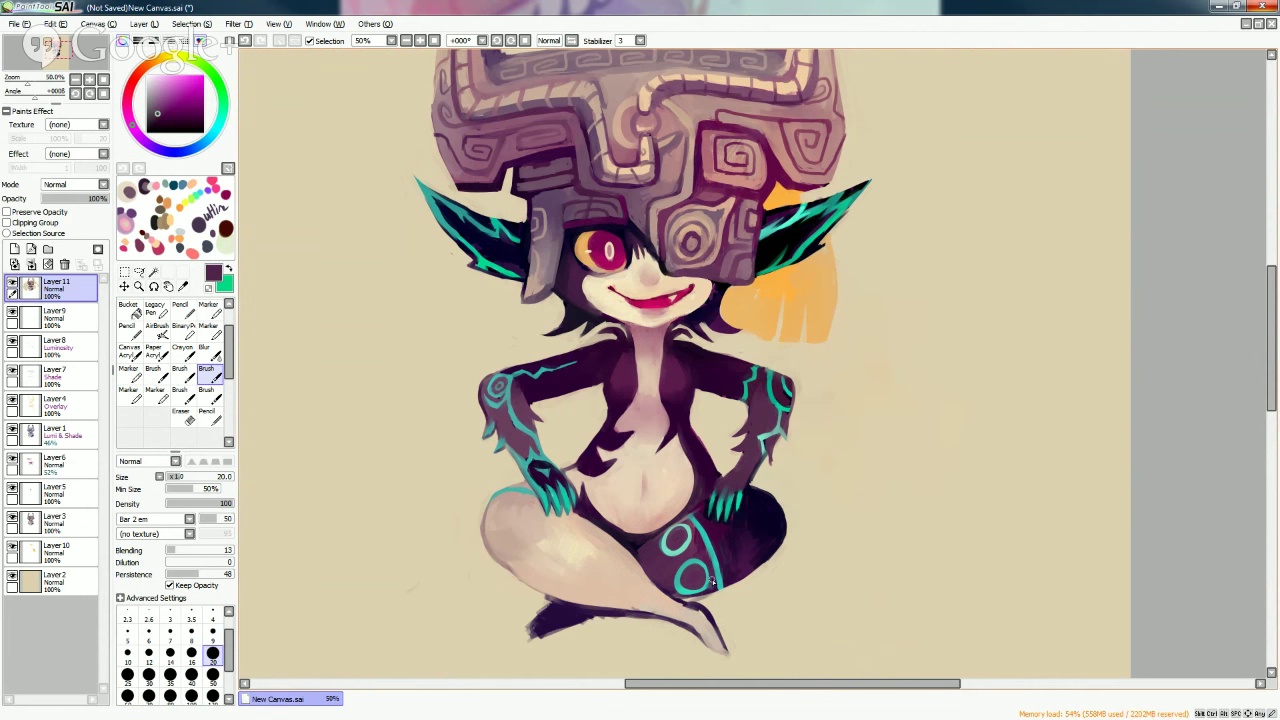
{"action": "key", "text": "bracketleft"}
{"action": "key", "text": "bracketleft"}
{"action": "key", "text": "bracketleft"}
{"action": "key", "text": "bracketleft"}
{"action": "key", "text": "bracketleft"}
{"action": "left_click", "coordinate": [703, 482], "text": "alt"}
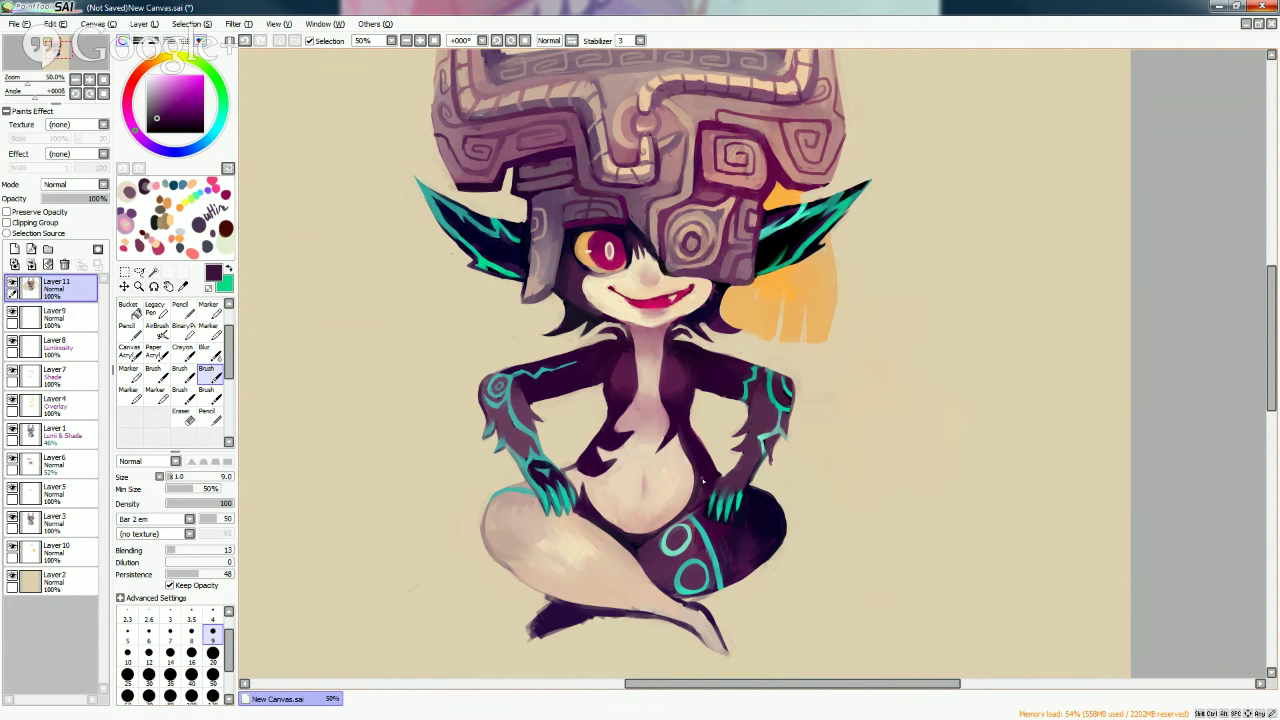
{"action": "left_click", "coordinate": [702, 494], "text": "alt"}
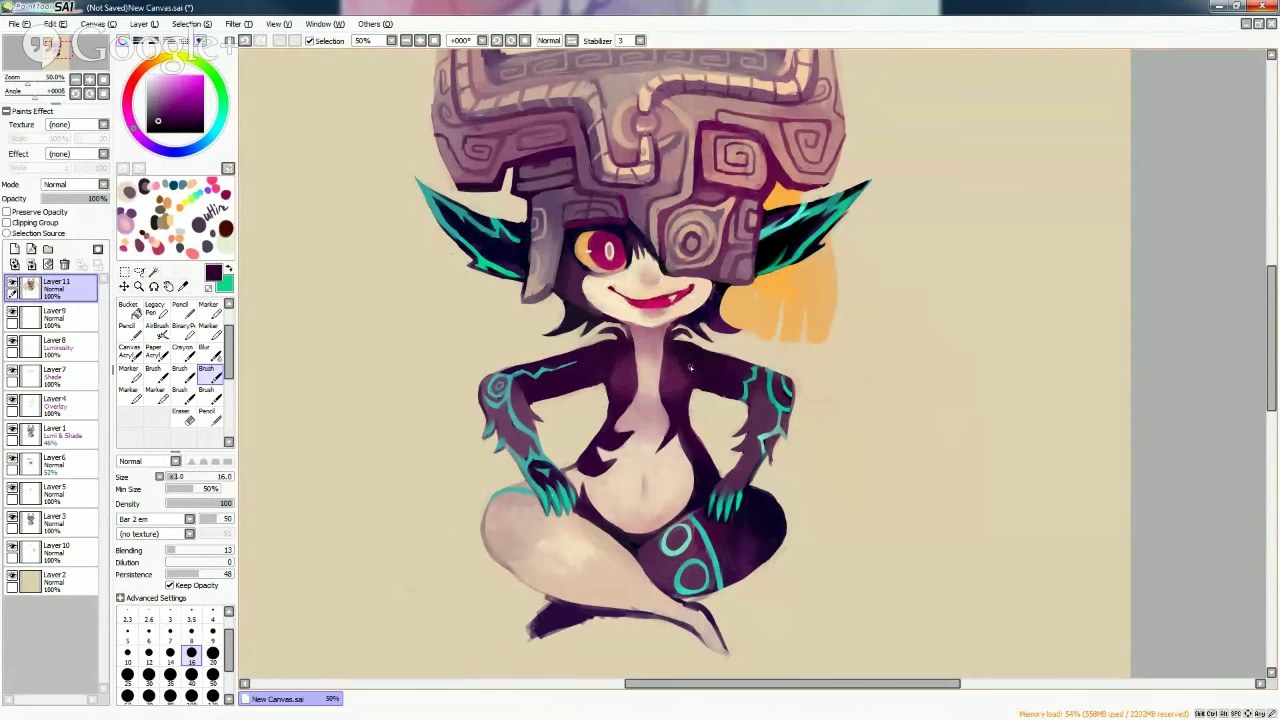
{"action": "left_click", "coordinate": [694, 398], "text": "alt"}
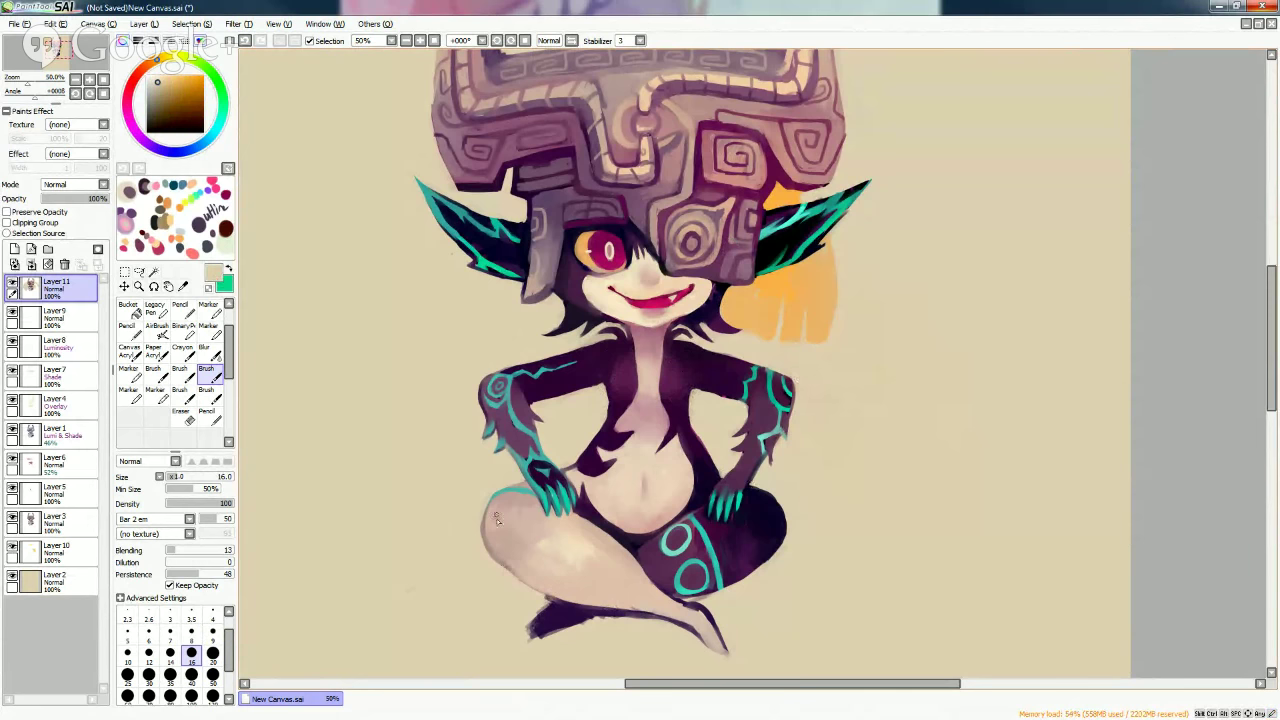
Tidy the contours of the pale knee and both arms with sampled beige, mauve and brownish tones at brush size 9.
{"action": "left_click", "coordinate": [498, 545], "text": "alt"}
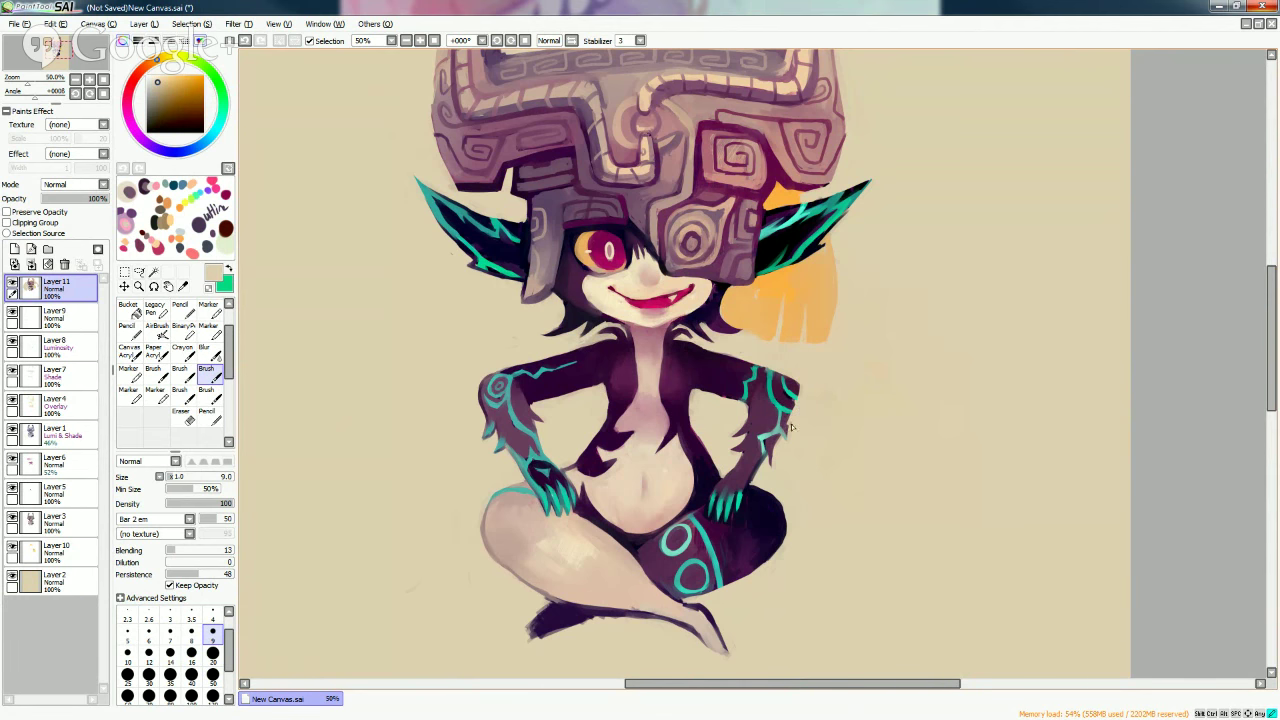
{"action": "left_click", "coordinate": [787, 440], "text": "alt"}
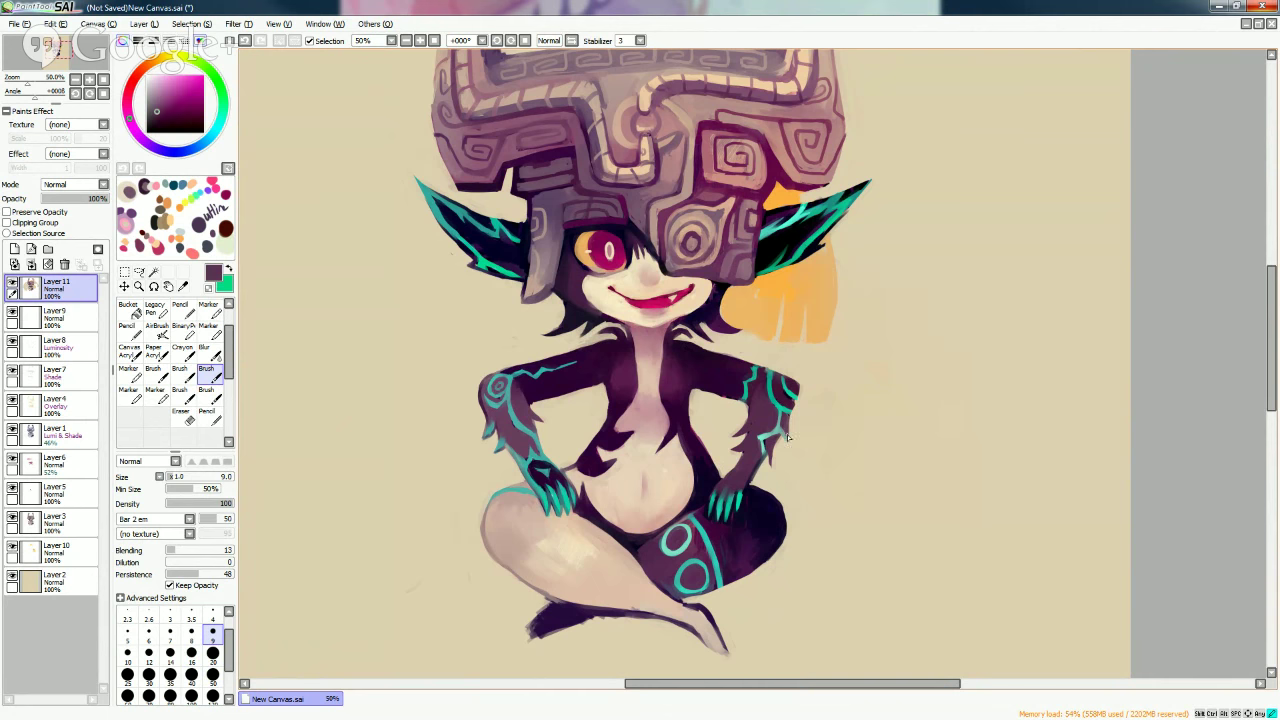
{"action": "left_click", "coordinate": [801, 373], "text": "alt"}
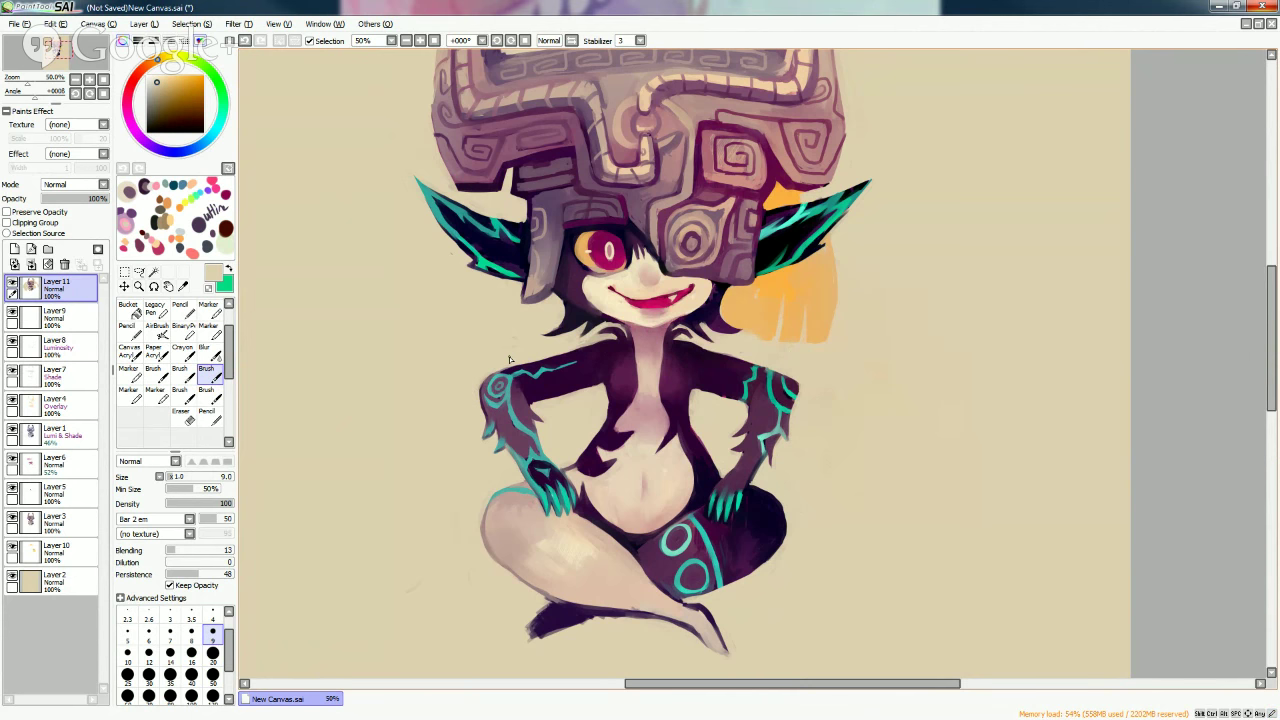
{"action": "left_click", "coordinate": [788, 401], "text": "alt"}
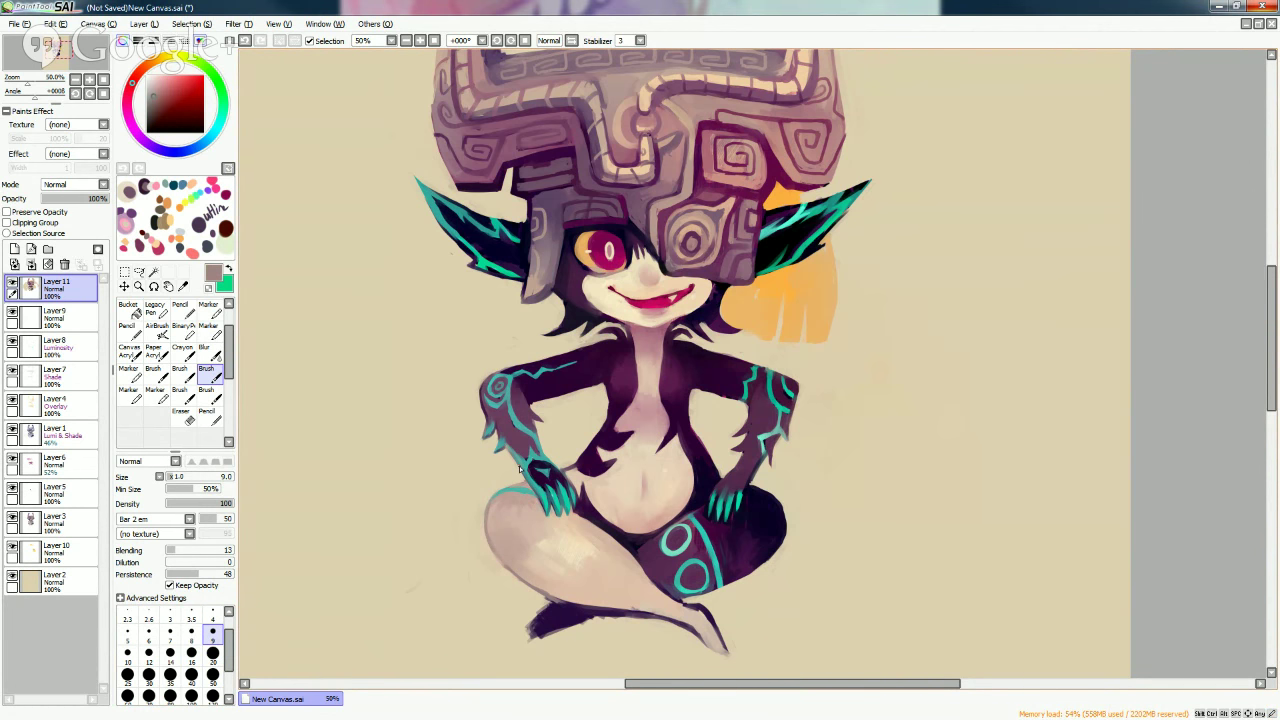
{"action": "left_click", "coordinate": [780, 499], "text": "alt"}
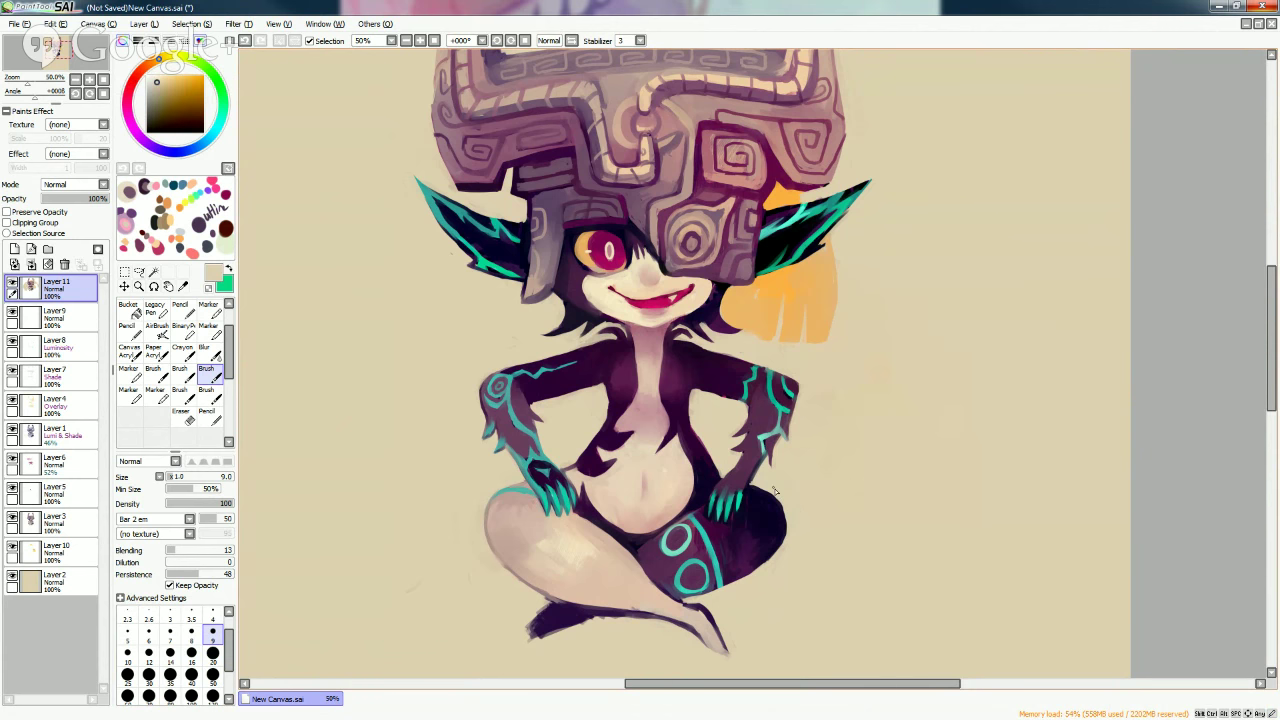
Repaint the dark knee and its outer edge with sampled dark purple and navy at brush sizes 50 and 20.
{"action": "left_click", "coordinate": [212, 675]}
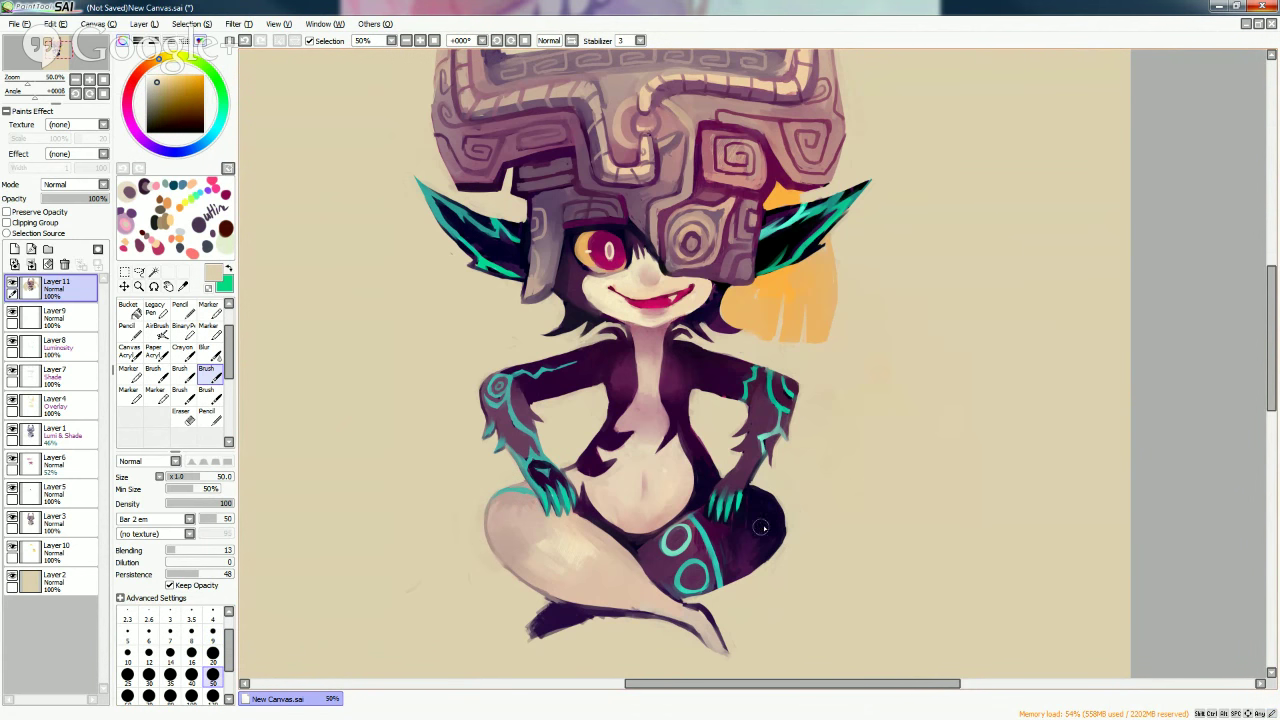
{"action": "left_click", "coordinate": [745, 540], "text": "alt"}
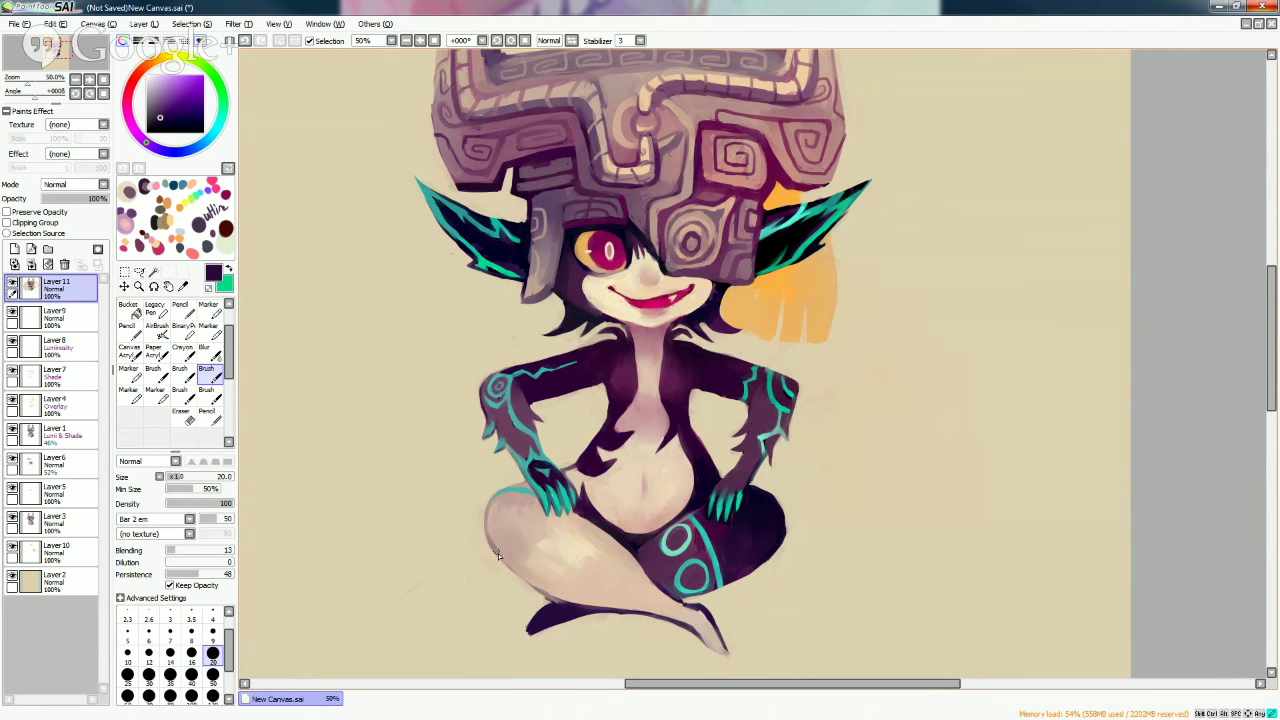
{"action": "left_click", "coordinate": [775, 515], "text": "alt"}
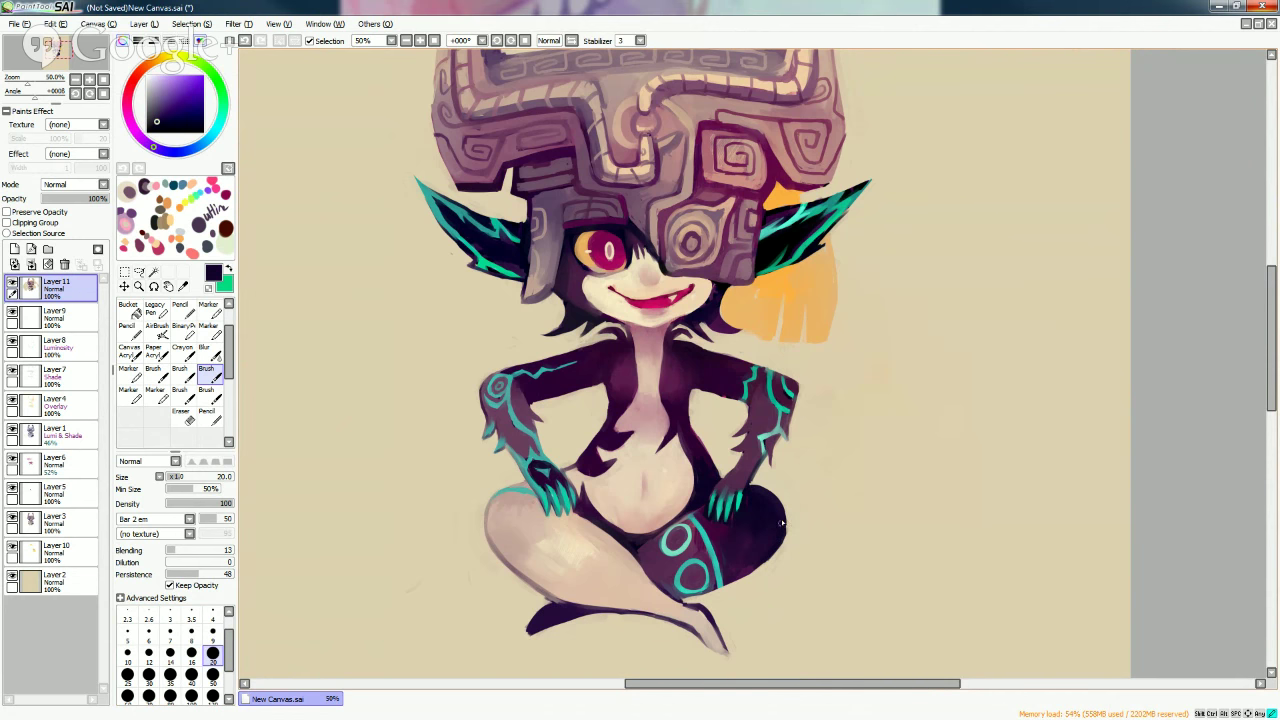
{"action": "mouse_move", "coordinate": [752, 487]}
{"action": "left_mouse_down"}
{"action": "mouse_move", "coordinate": [780, 520]}
{"action": "mouse_move", "coordinate": [773, 498]}
{"action": "mouse_move", "coordinate": [788, 553]}
{"action": "left_mouse_up"}
Refine the forearm and wrist above the pale knee with sampled arm colours, including mauve, at brush size 9.
{"action": "left_click", "coordinate": [558, 460], "text": "alt"}
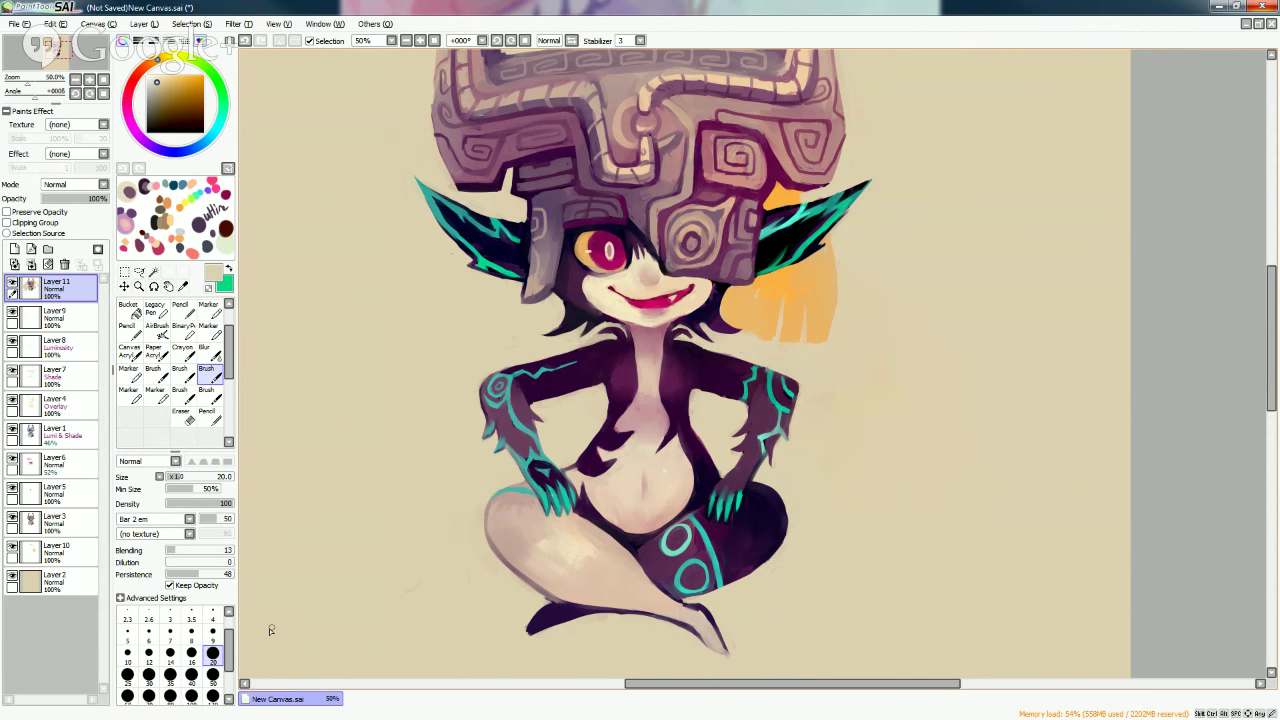
{"action": "key", "text": "bracketleft"}
{"action": "key", "text": "bracketleft"}
{"action": "key", "text": "bracketleft"}
{"action": "key", "text": "bracketleft"}
{"action": "key", "text": "bracketleft"}
{"action": "left_click", "coordinate": [527, 454], "text": "alt"}
{"action": "left_click", "coordinate": [526, 462], "text": "alt"}
{"action": "left_click", "coordinate": [513, 447], "text": "alt"}
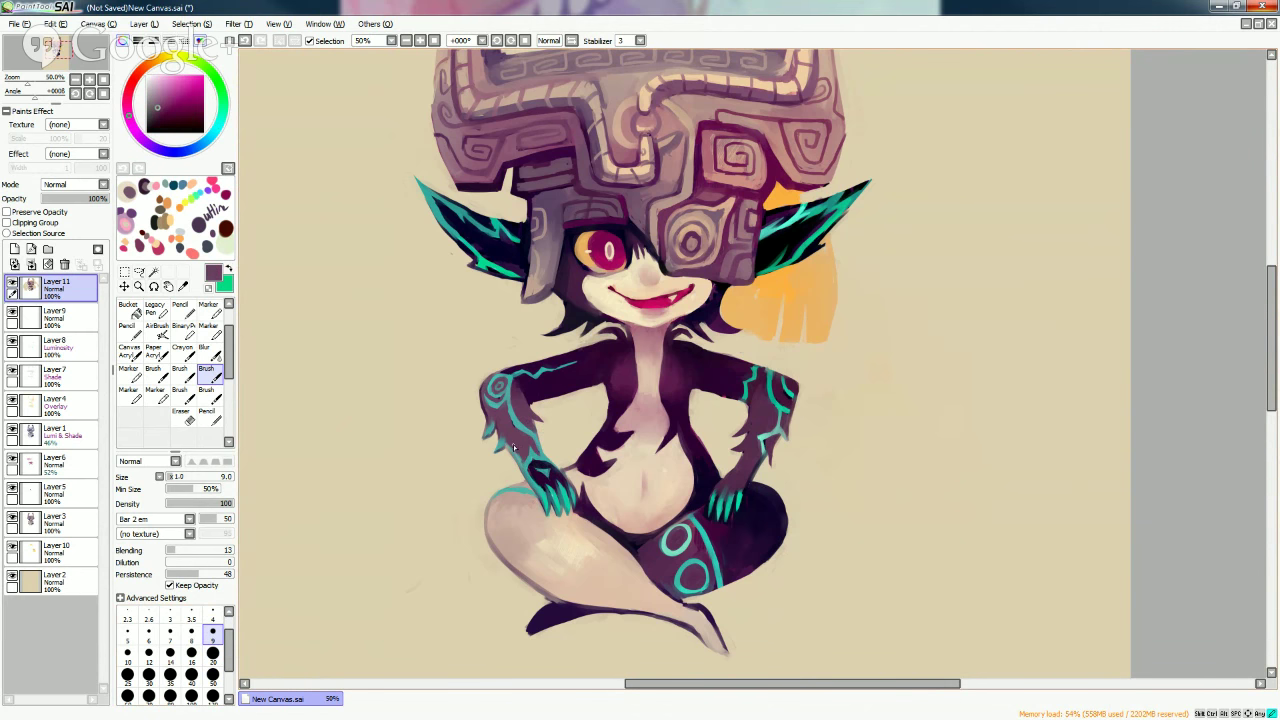
{"action": "left_click", "coordinate": [524, 463], "text": "alt"}
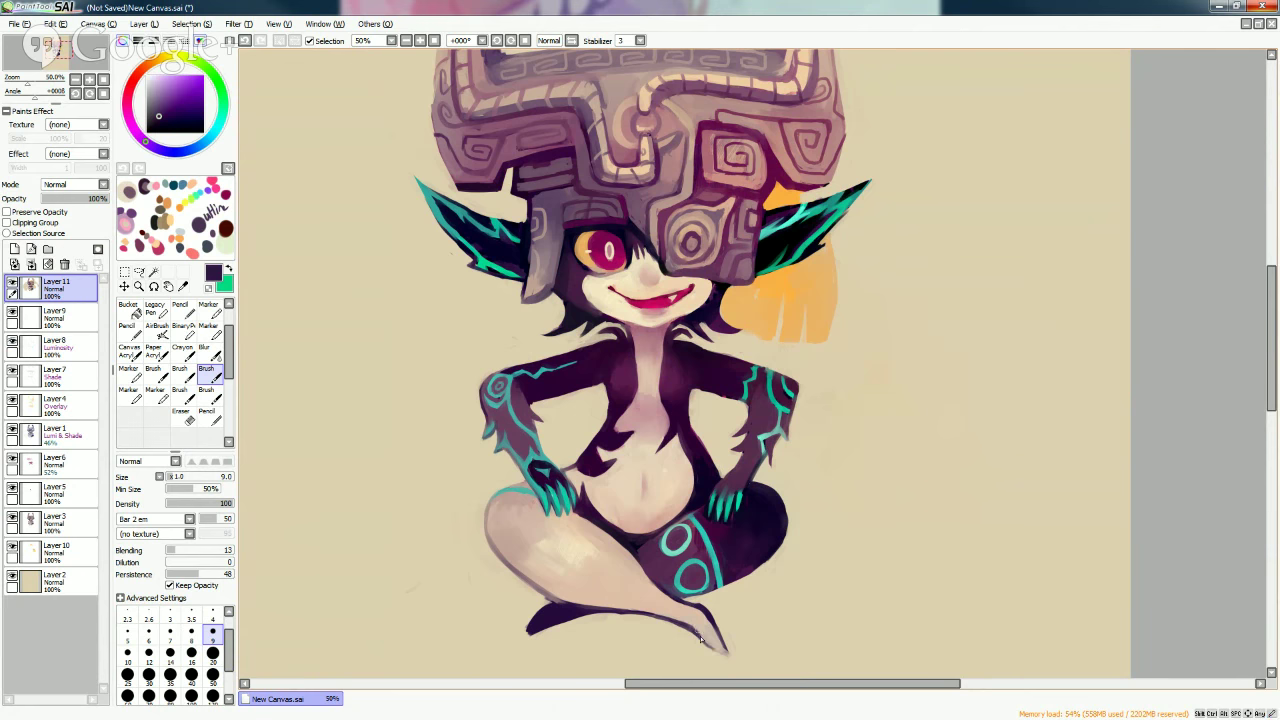
Sharpen the pale foot's tip with sampled beige and touch up the dark lower leg under the pale shin.
{"action": "left_click", "coordinate": [727, 655], "text": "alt"}
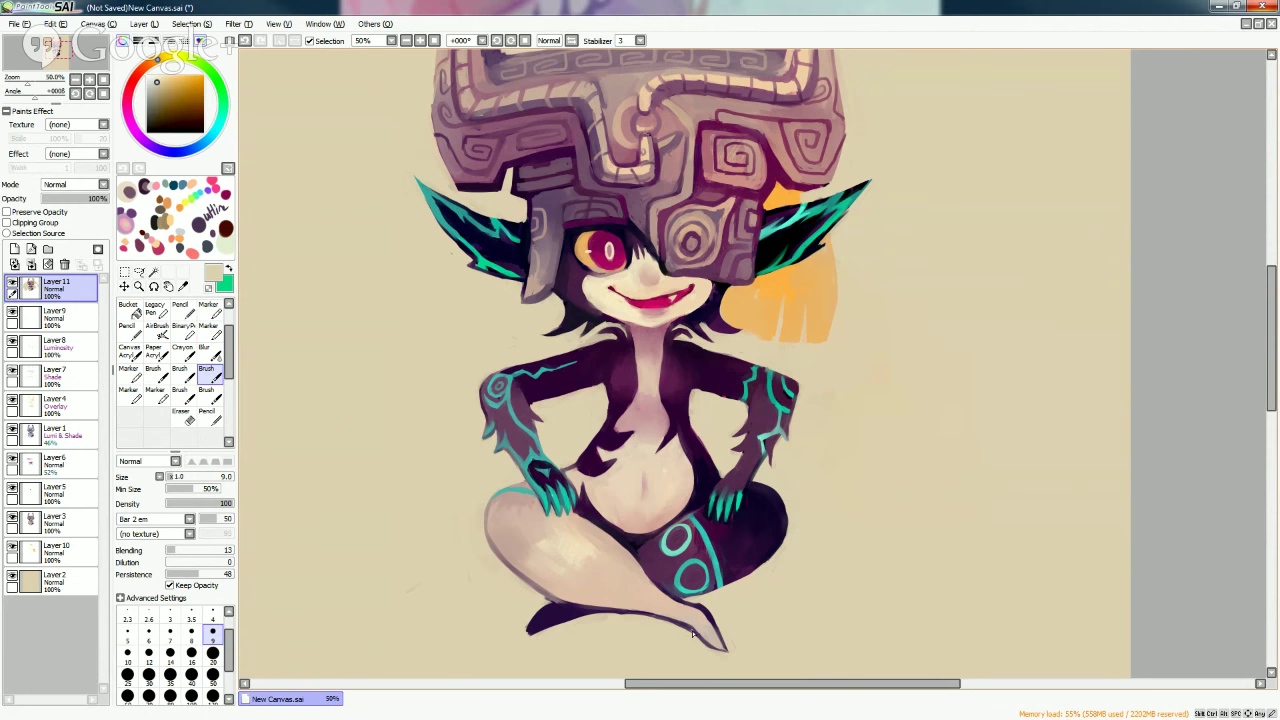
{"action": "left_click", "coordinate": [560, 604], "text": "alt"}
{"action": "left_click_drag", "start_coordinate": [571, 607], "coordinate": [571, 607]}
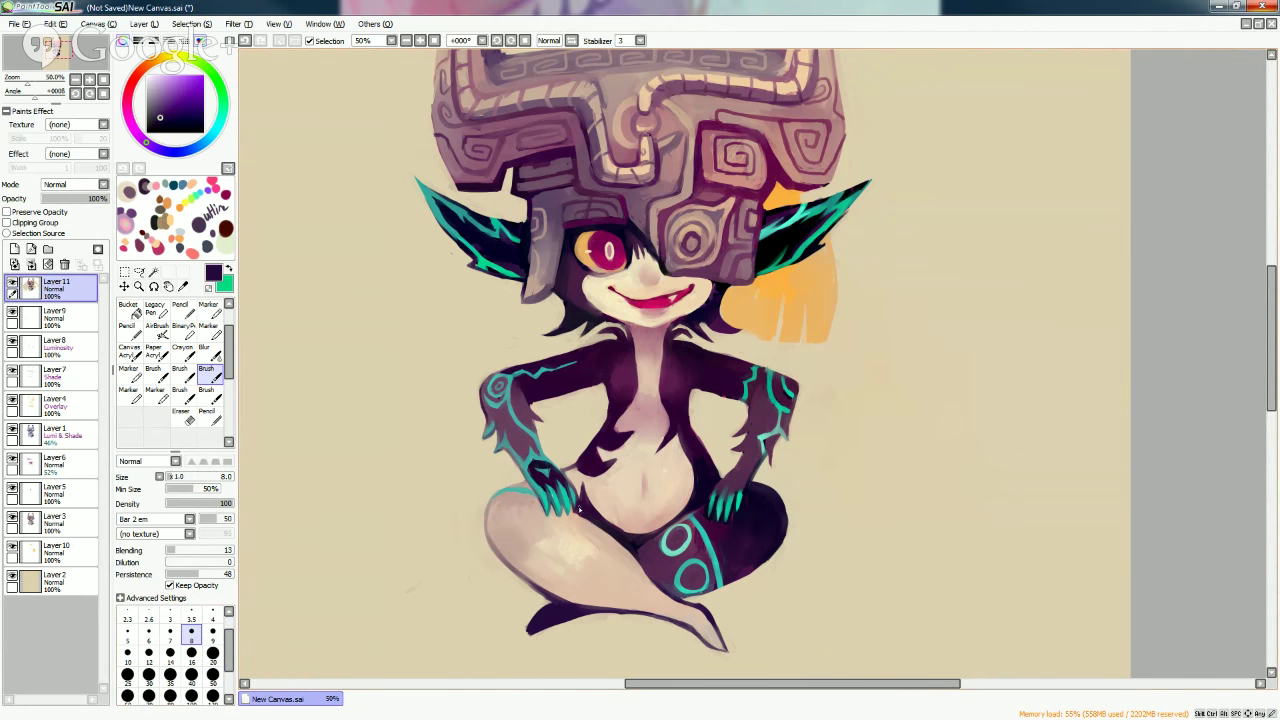
Define the teal fingers resting on the pale knee with sampled dark purple and skin tones at brush size 8.
{"action": "left_click", "coordinate": [578, 509], "text": "alt"}
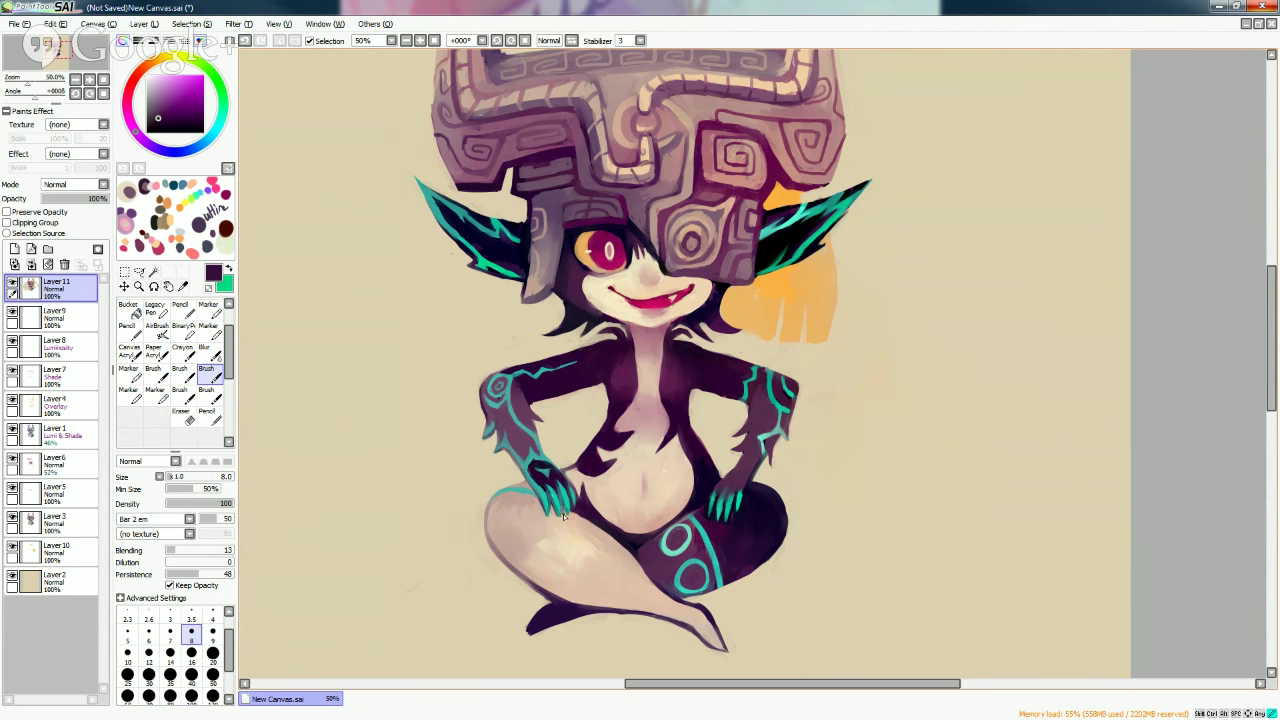
{"action": "left_click", "coordinate": [565, 512], "text": "alt"}
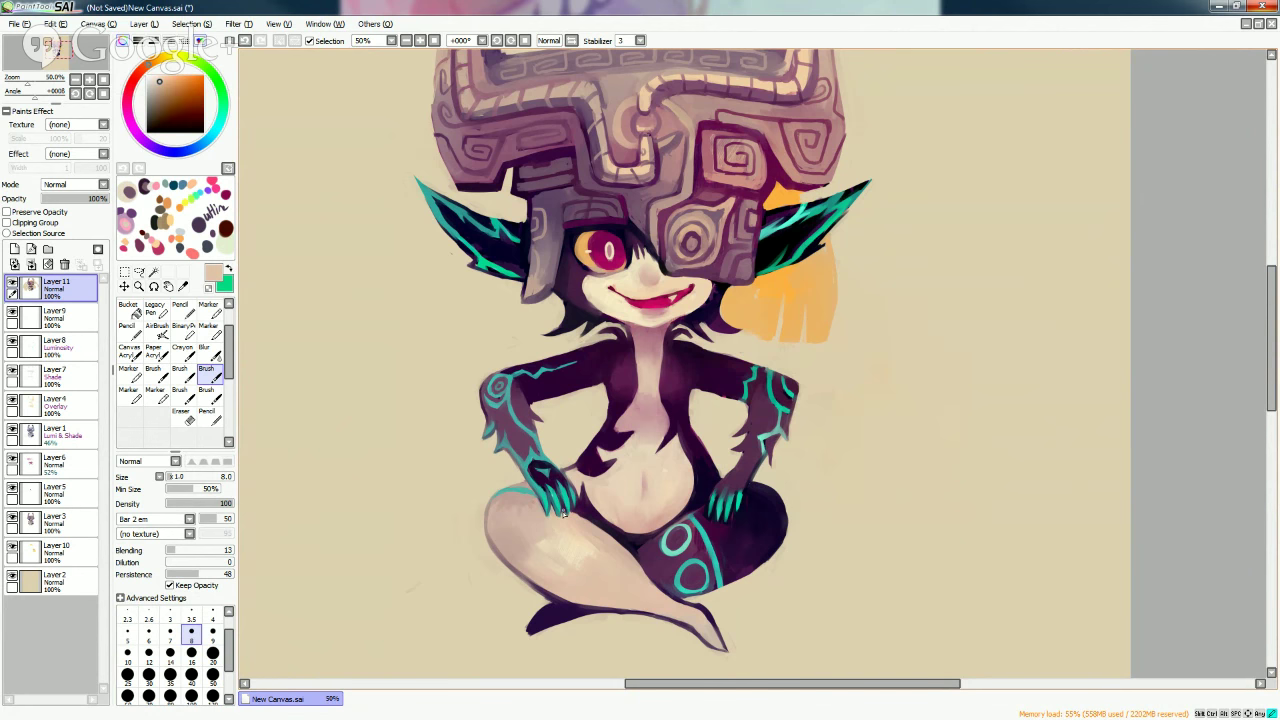
{"action": "left_click", "coordinate": [550, 510], "text": "alt"}
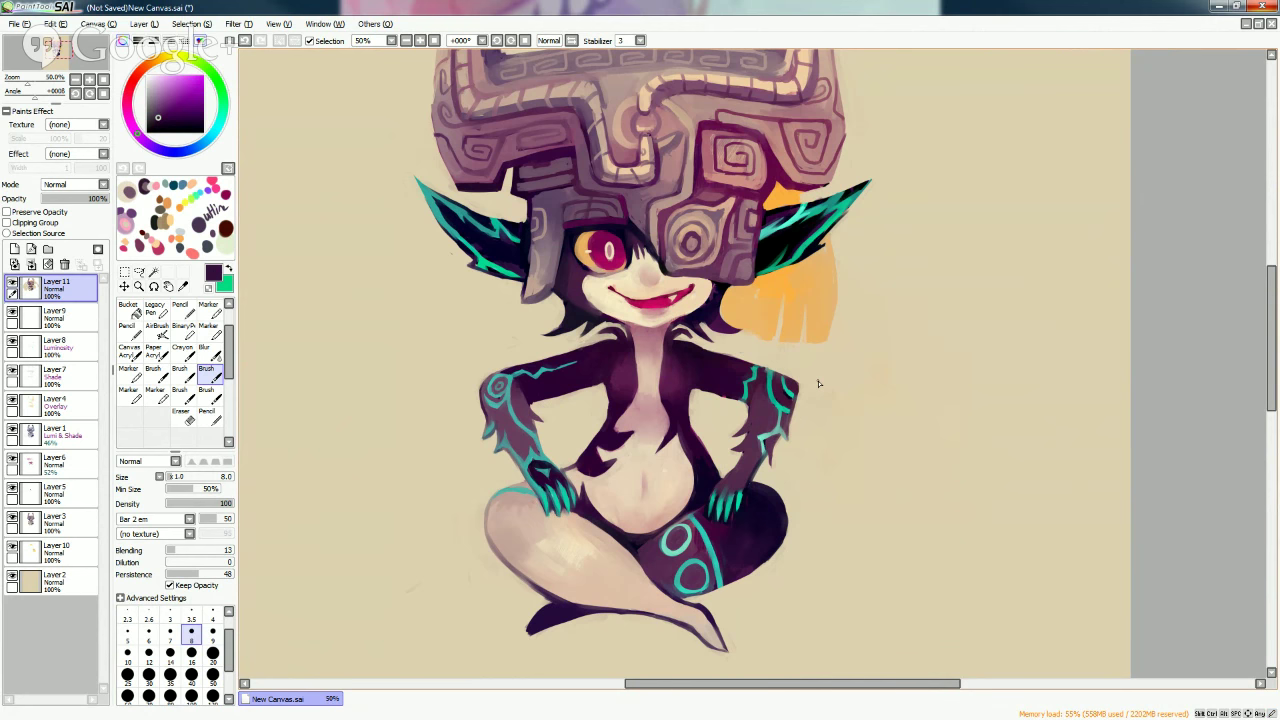
{"action": "left_click", "coordinate": [553, 515], "text": "alt"}
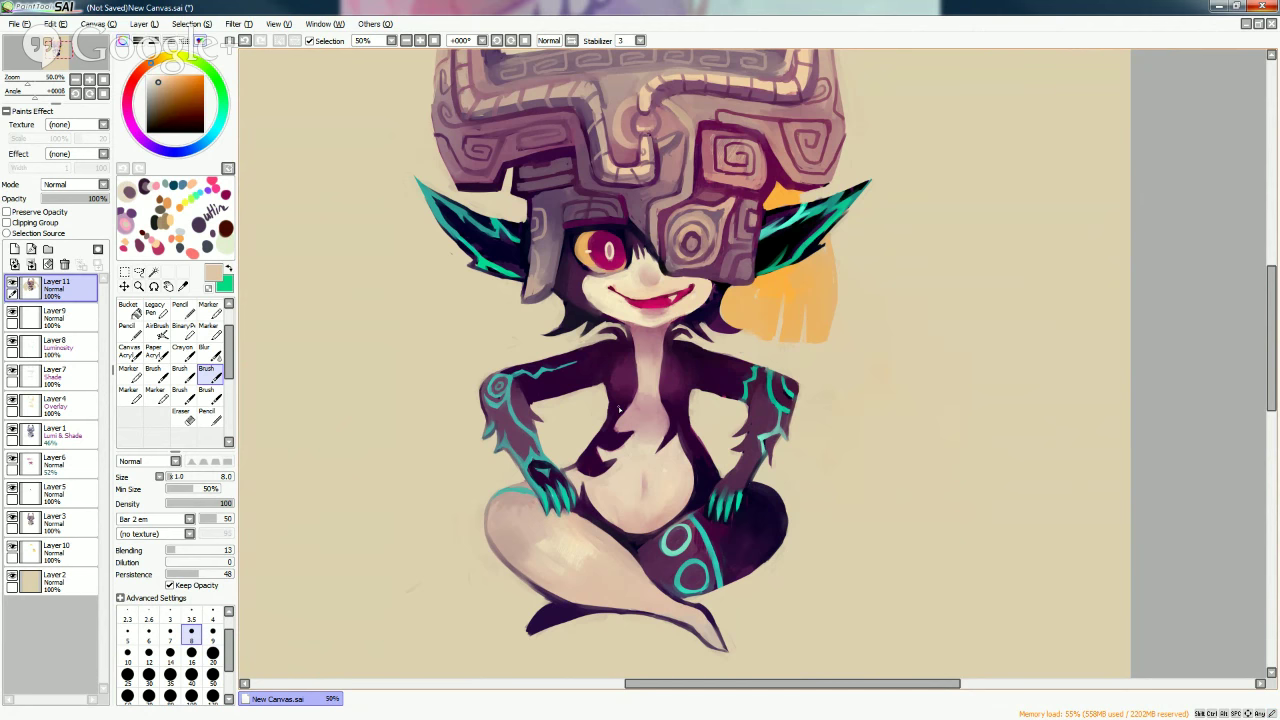
{"action": "left_click", "coordinate": [533, 498], "text": "alt"}
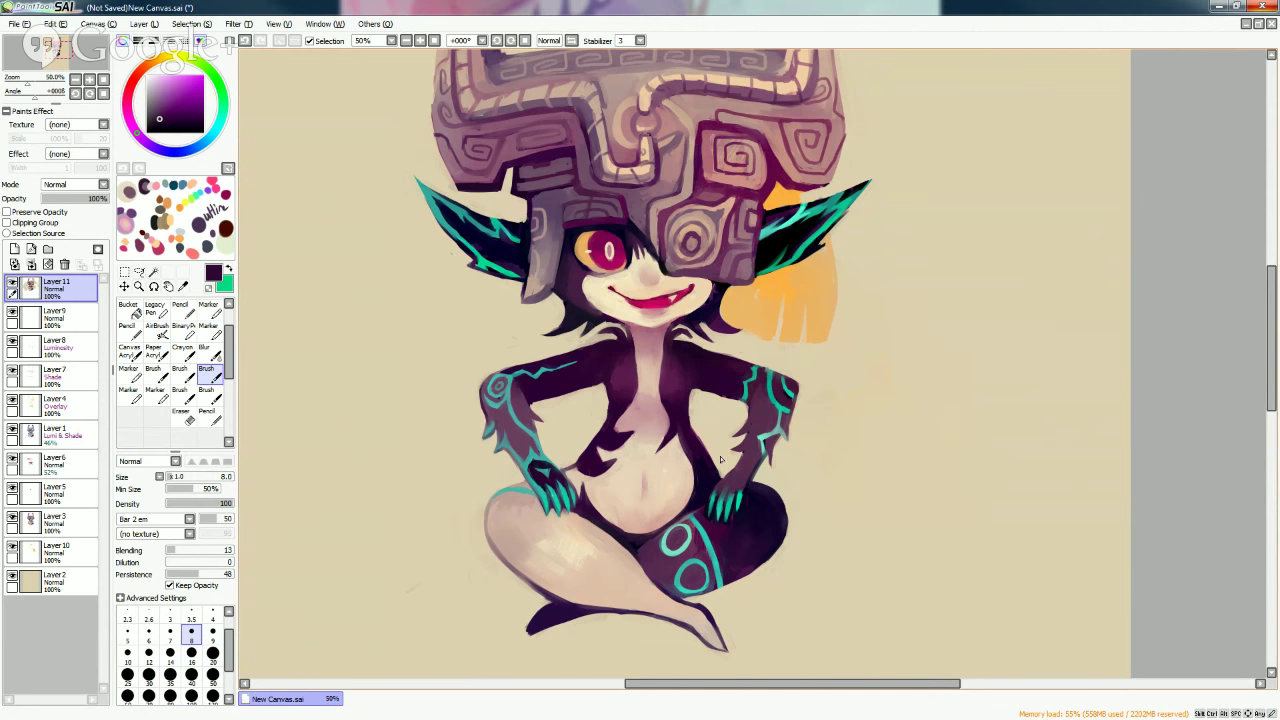
Trim the underside of the dark thigh with sampled beige and set the brush size to 20.
{"action": "left_click", "coordinate": [714, 606], "text": "alt"}
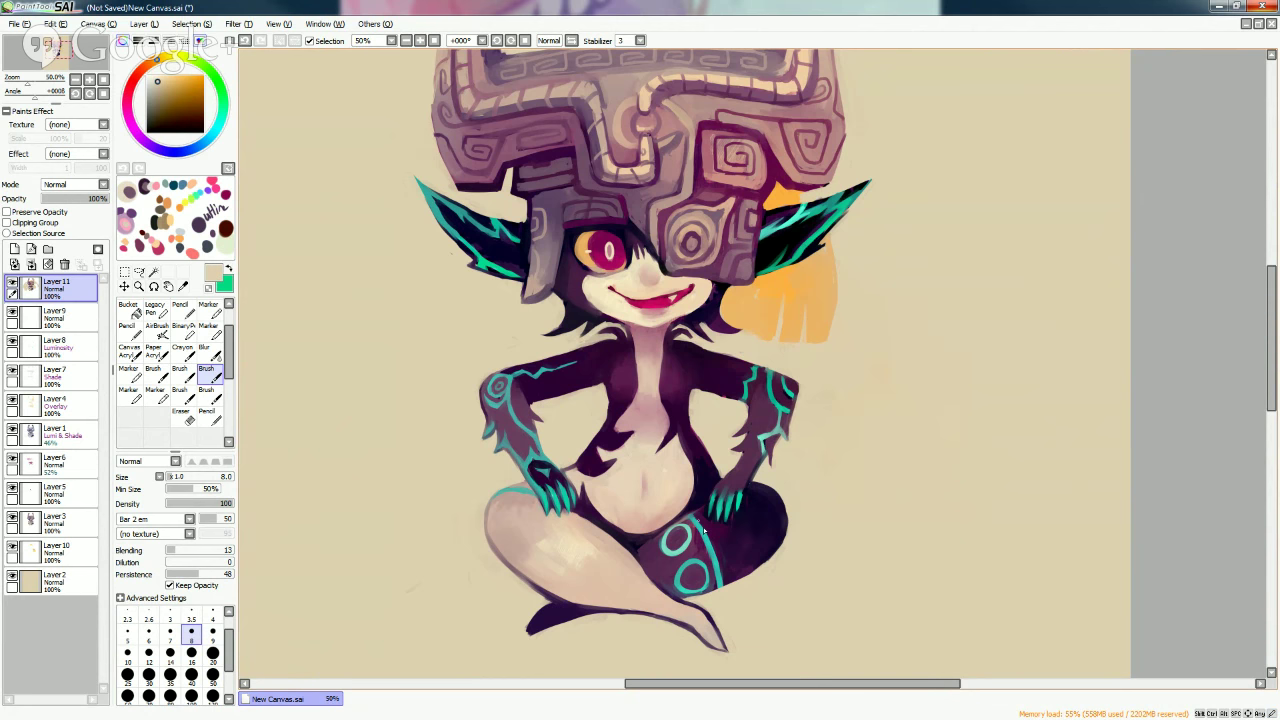
{"action": "left_click", "coordinate": [212, 652]}
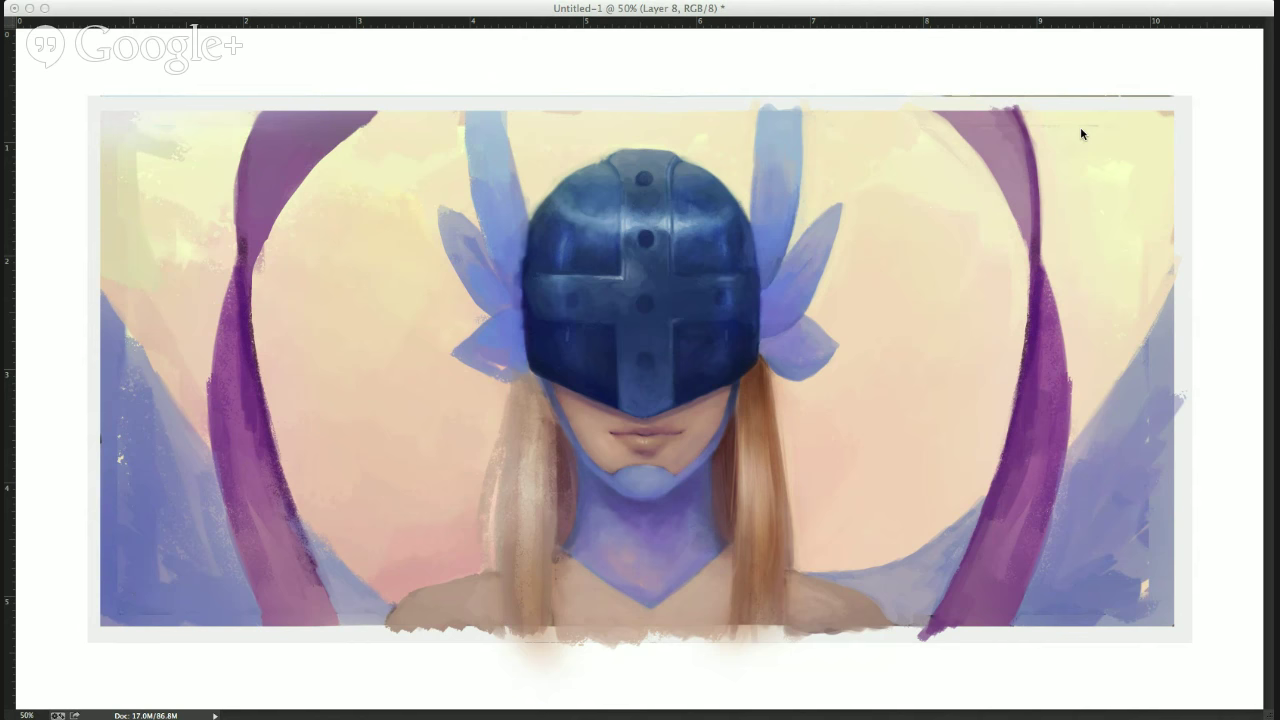
{"action": "left_click", "coordinate": [438, 215]}
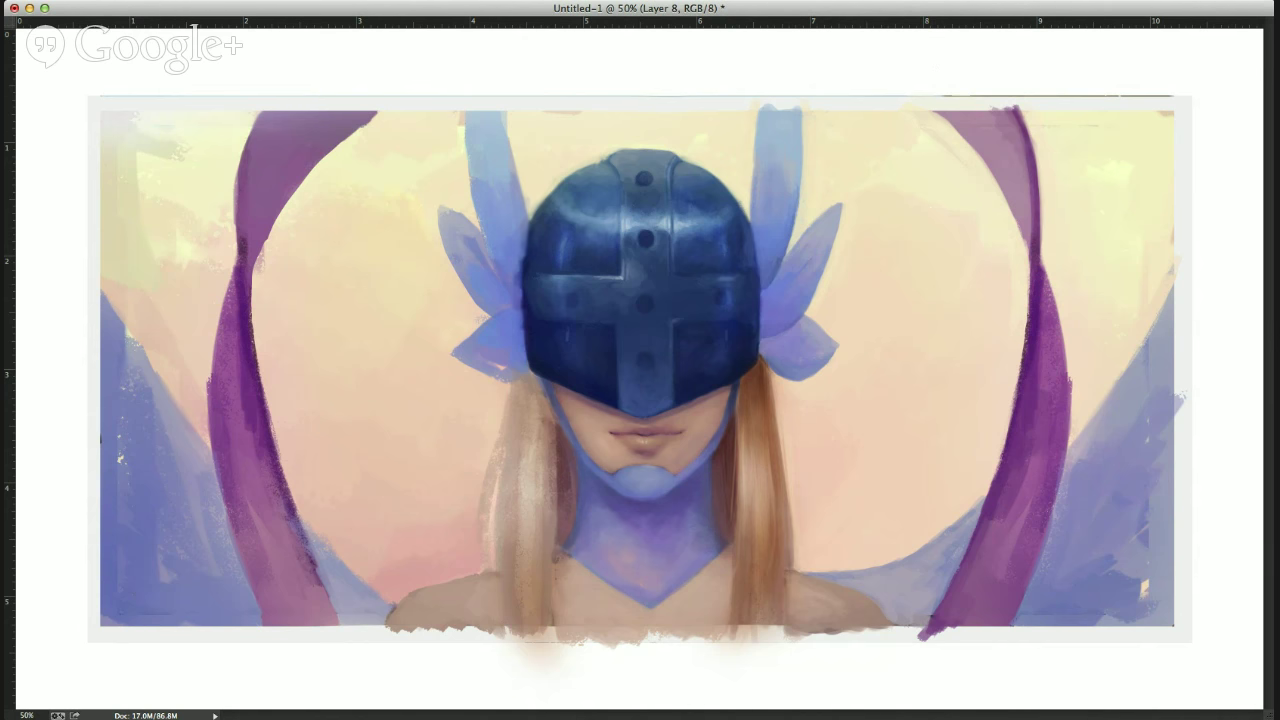